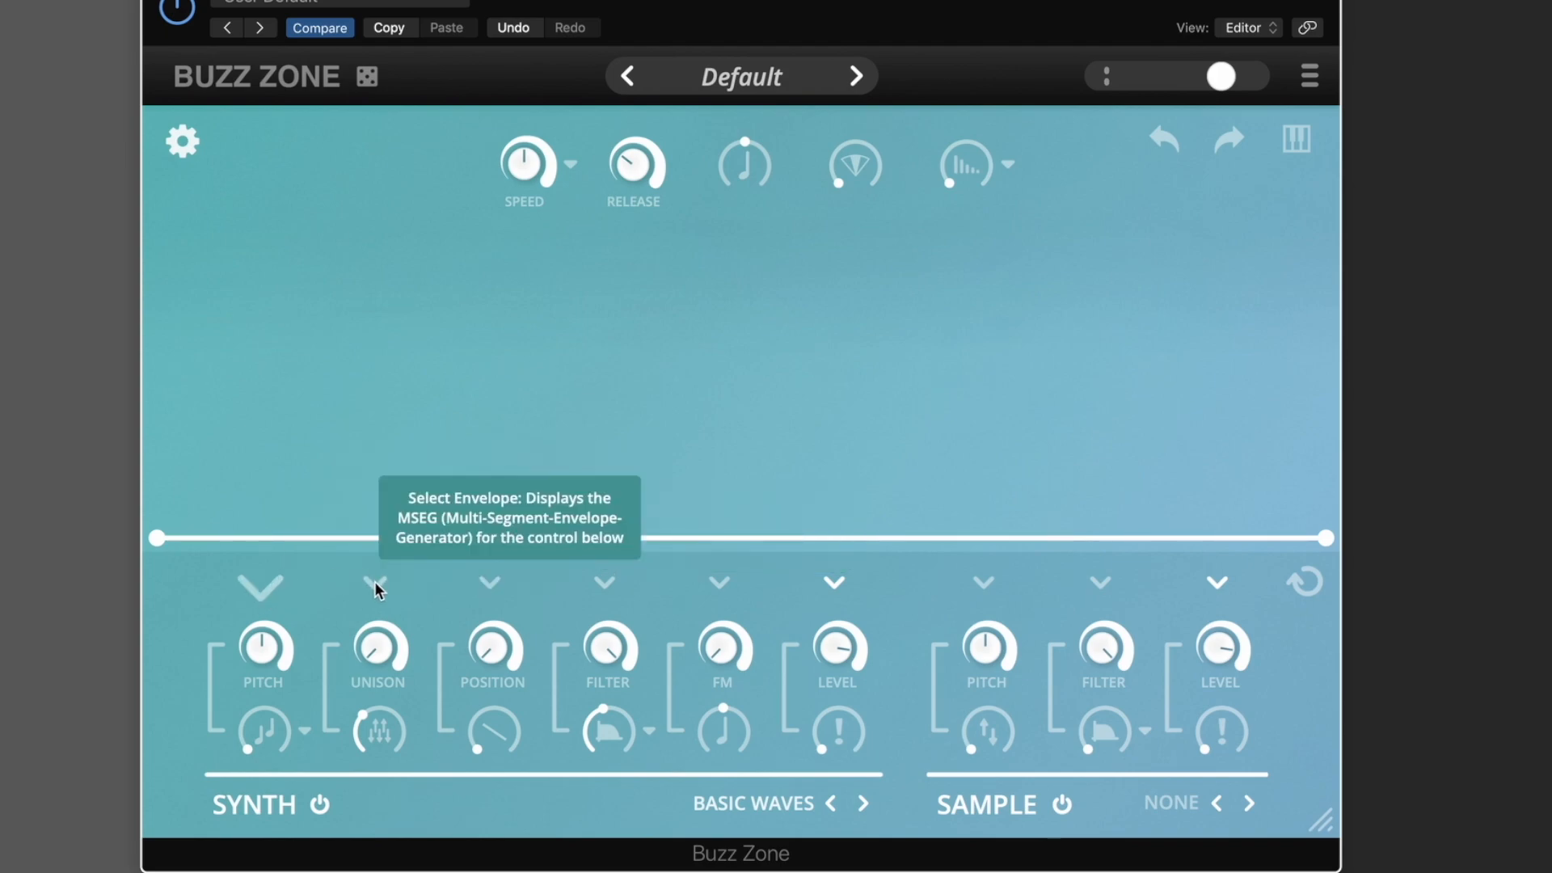
- Add four nodes to the Synth Pitch envelope, alternating high and low, and shift the last two nearer the envelope's end
double_click(234, 344)
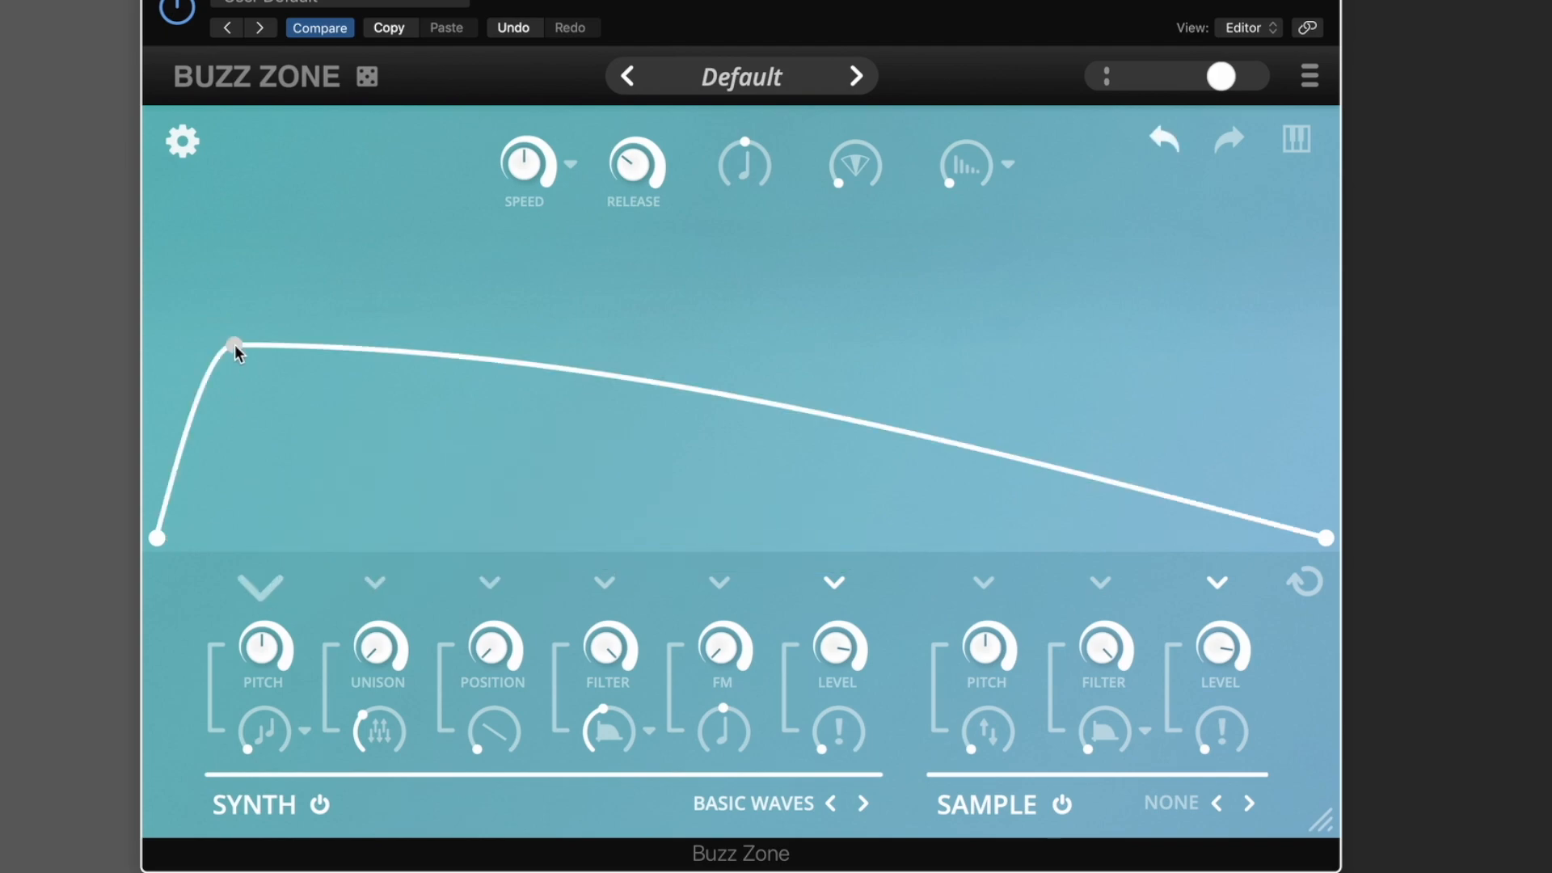
double_click(293, 496)
double_click(362, 278)
double_click(727, 471)
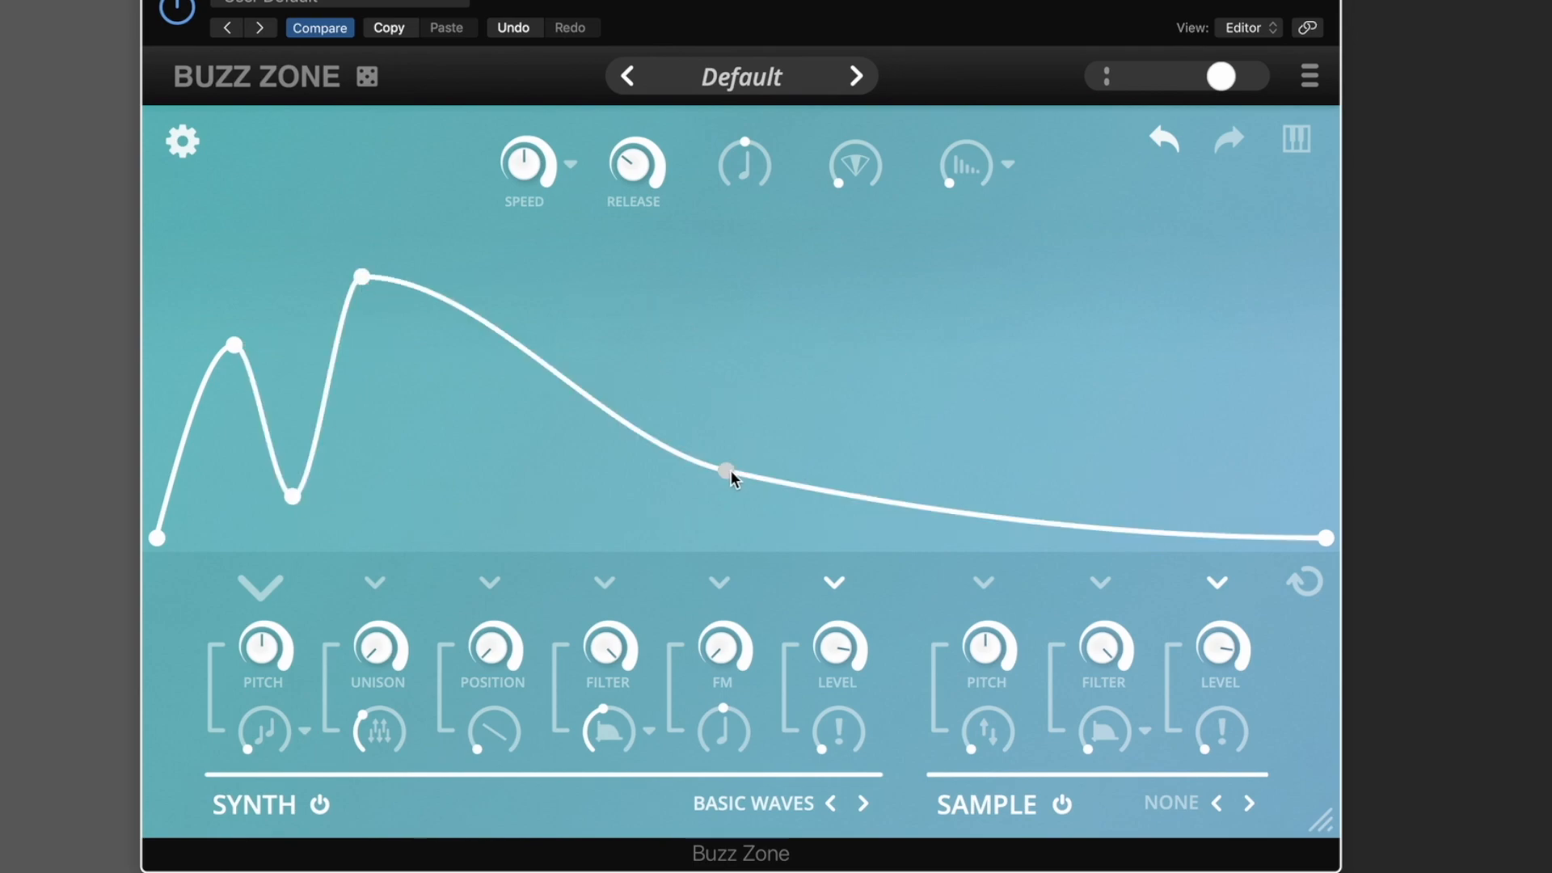
drag(726, 472, 921, 482)
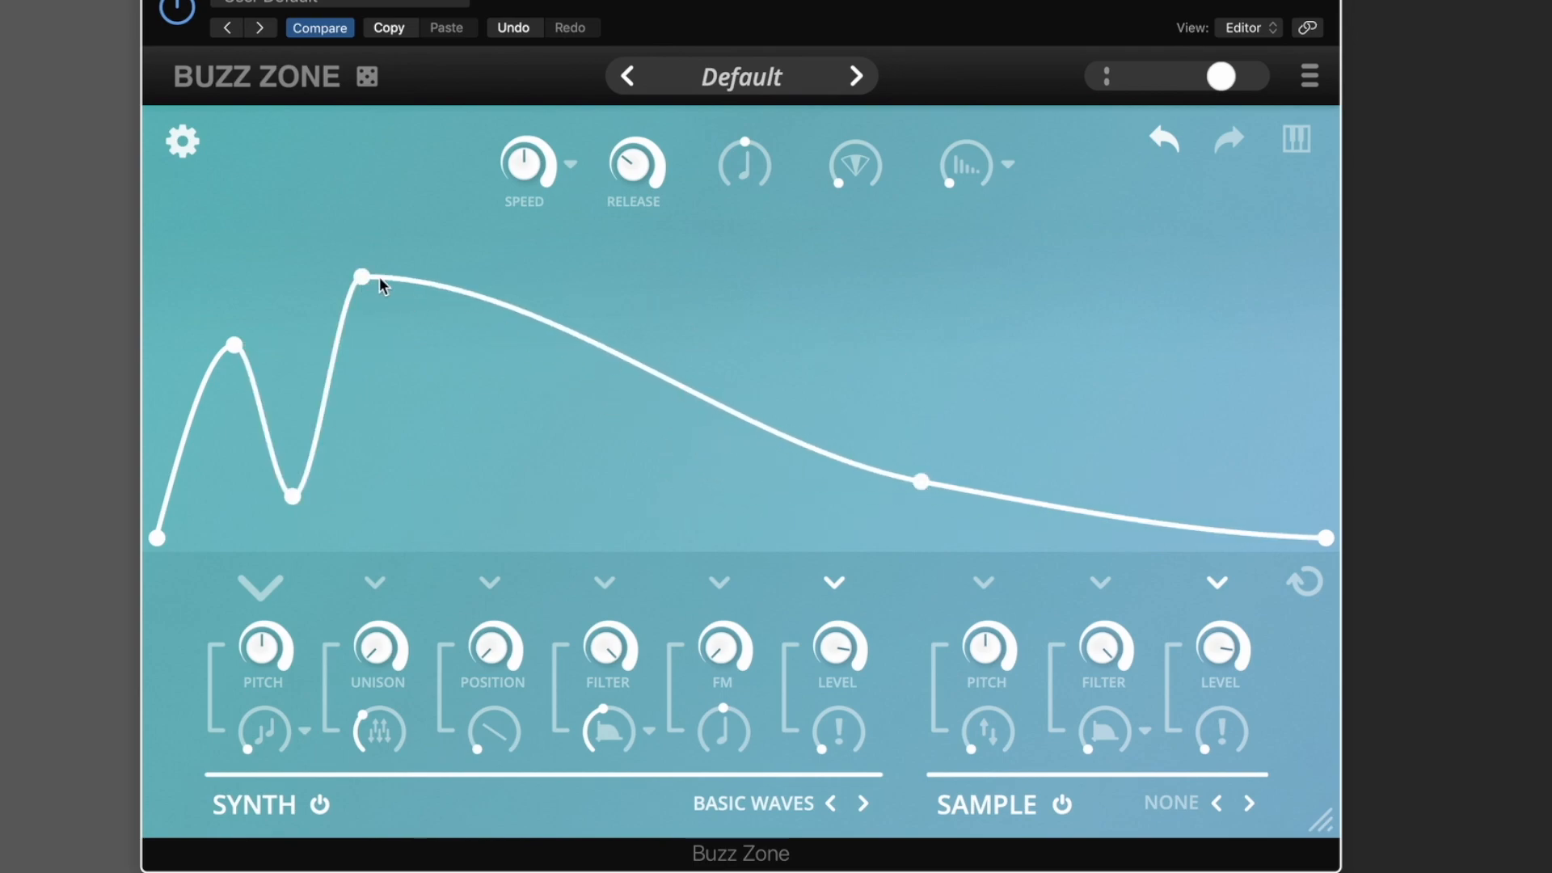
drag(364, 277, 787, 284)
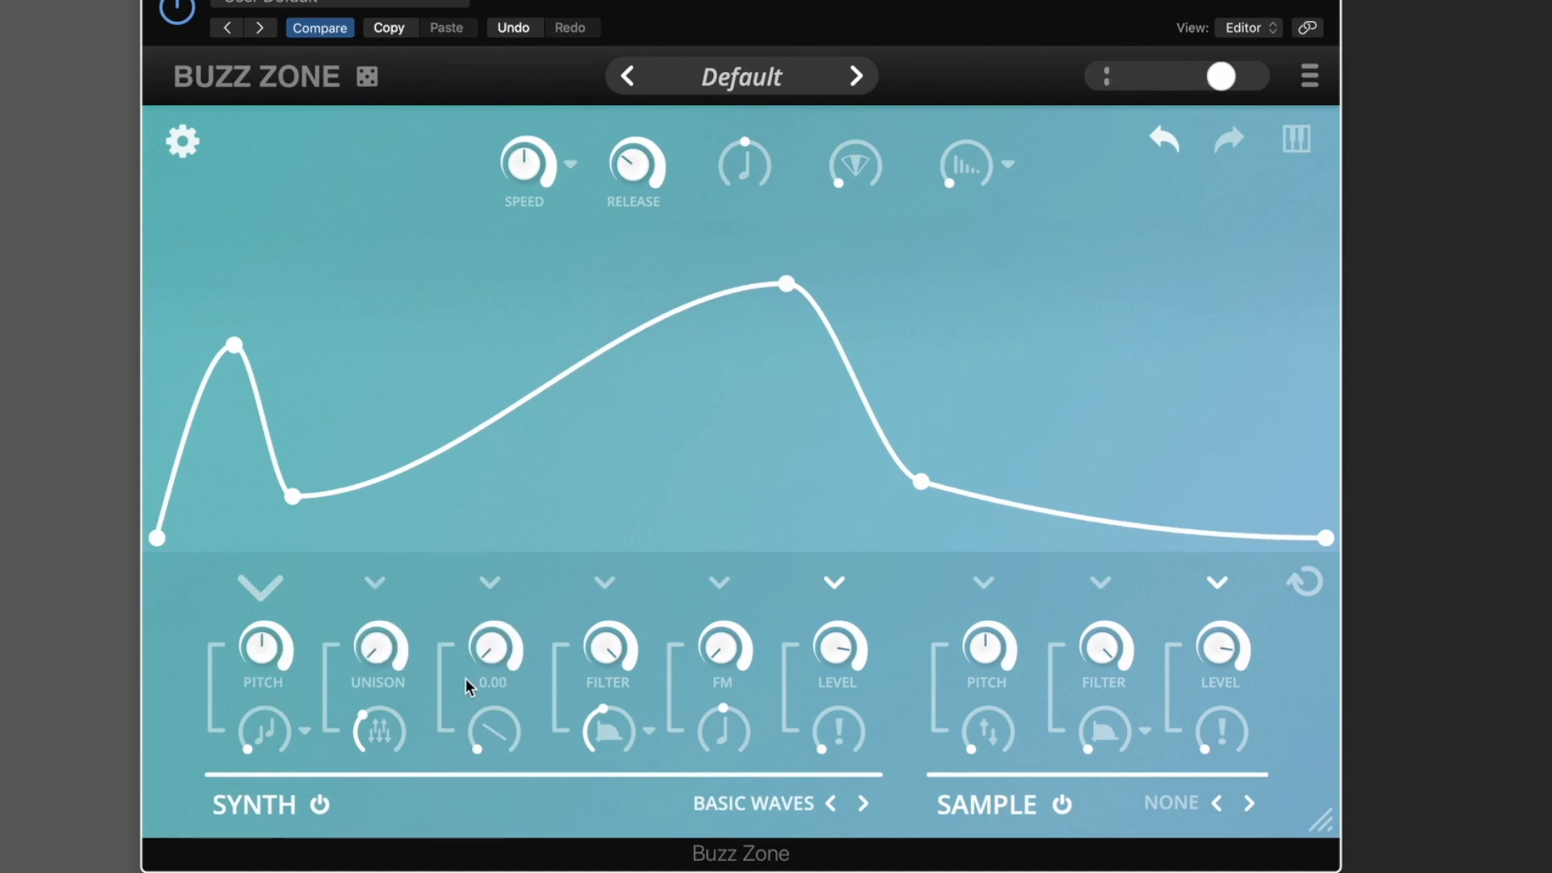
- Try out the Synth's Position, Filter and FM amounts, and display its Unison and Level envelopes
click(375, 584)
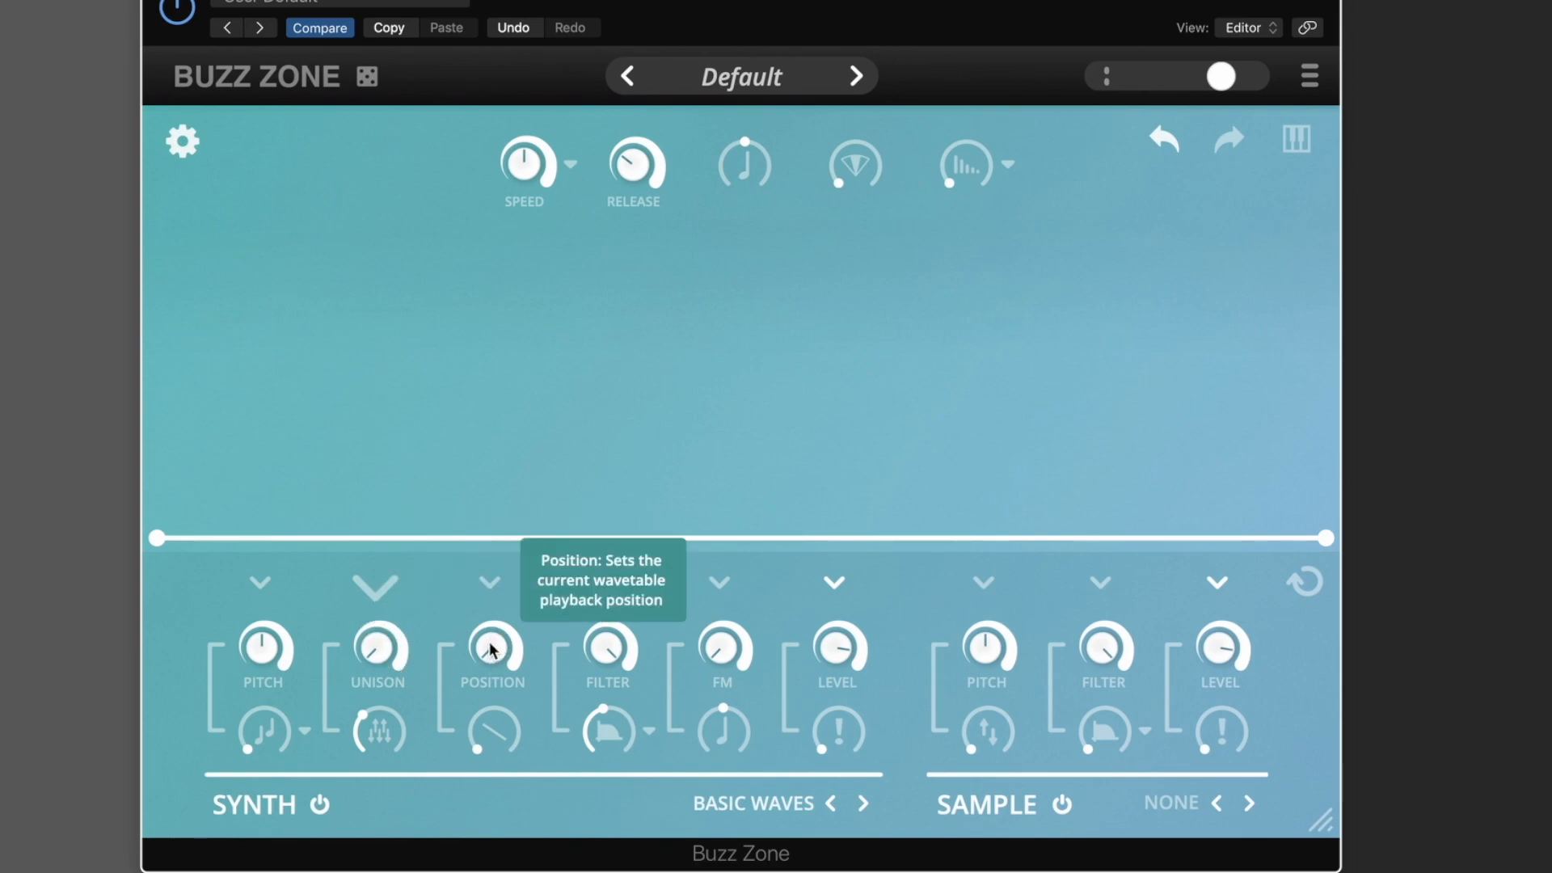
drag(492, 642, 488, 726)
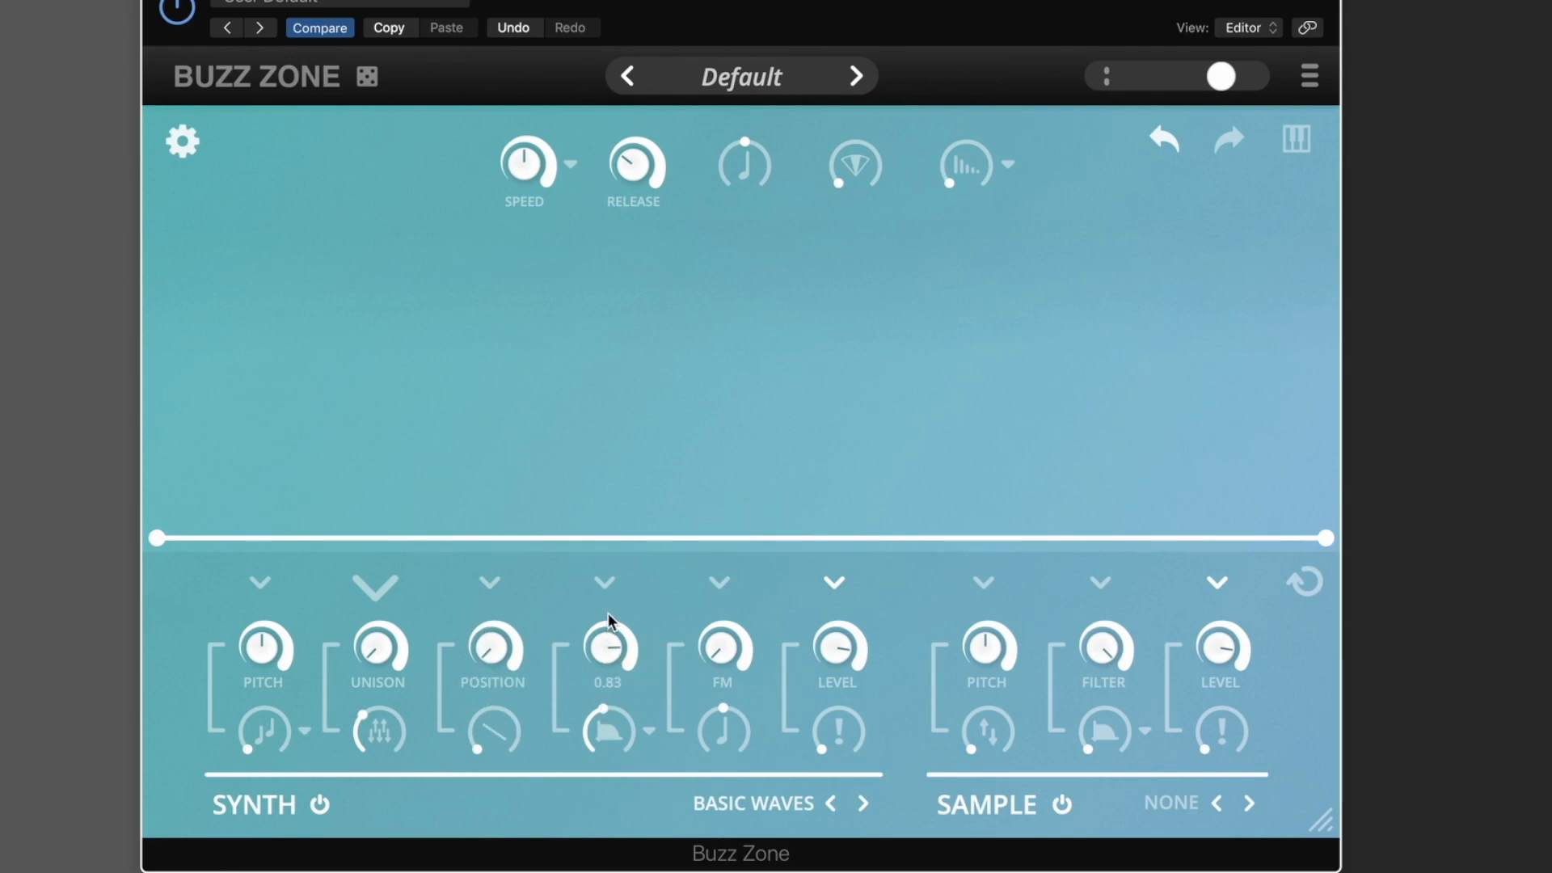
drag(725, 678, 714, 584)
drag(744, 538, 737, 578)
click(835, 585)
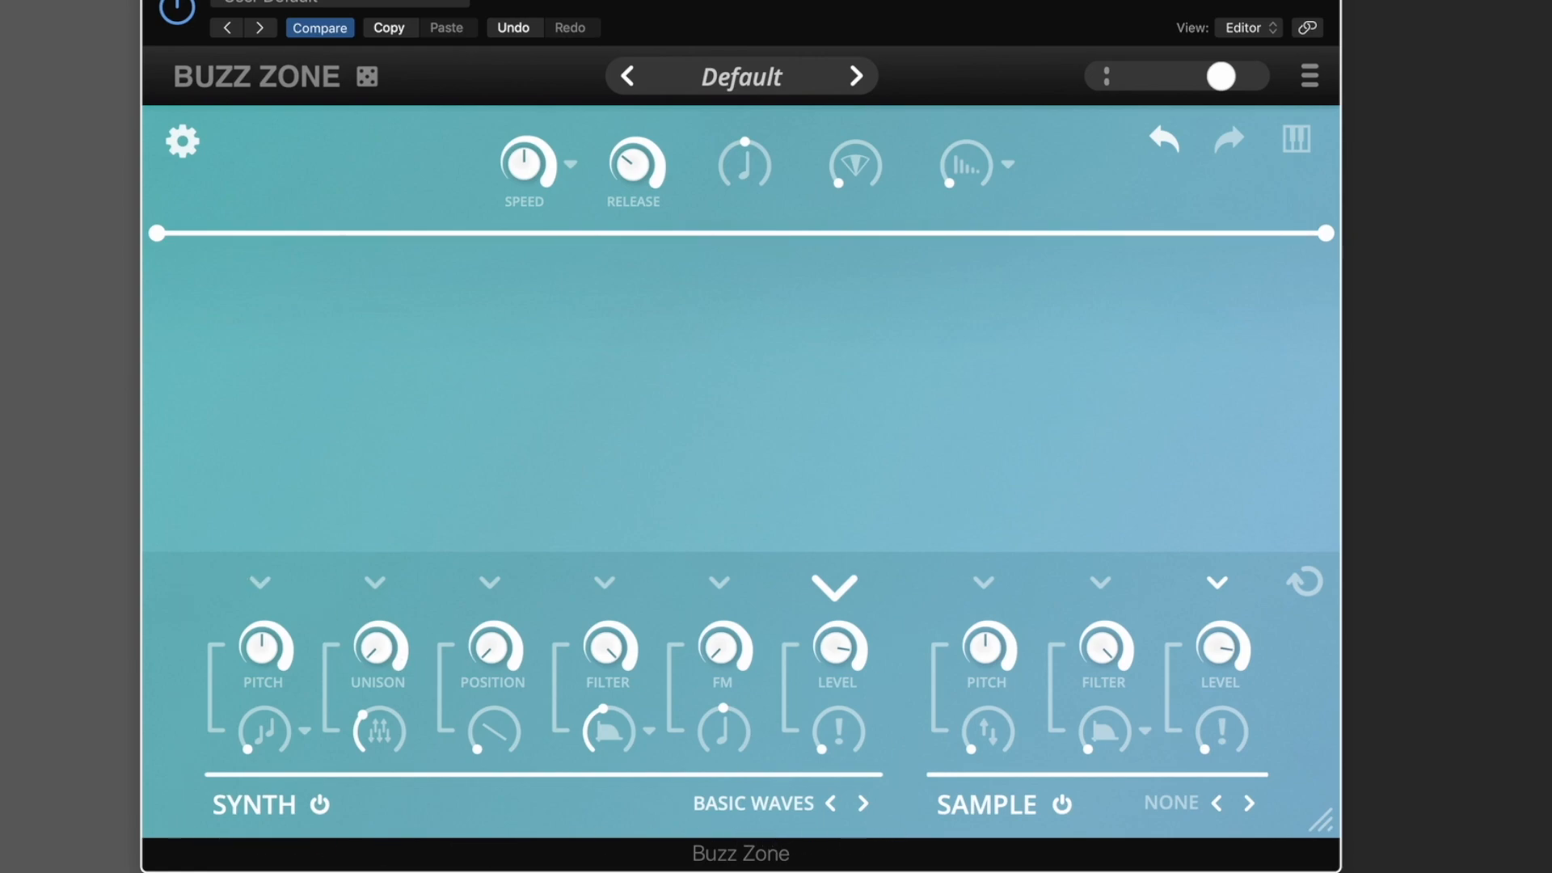
- Browse the wavetable categories available for the Synth engine without loading another wavetable
click(784, 802)
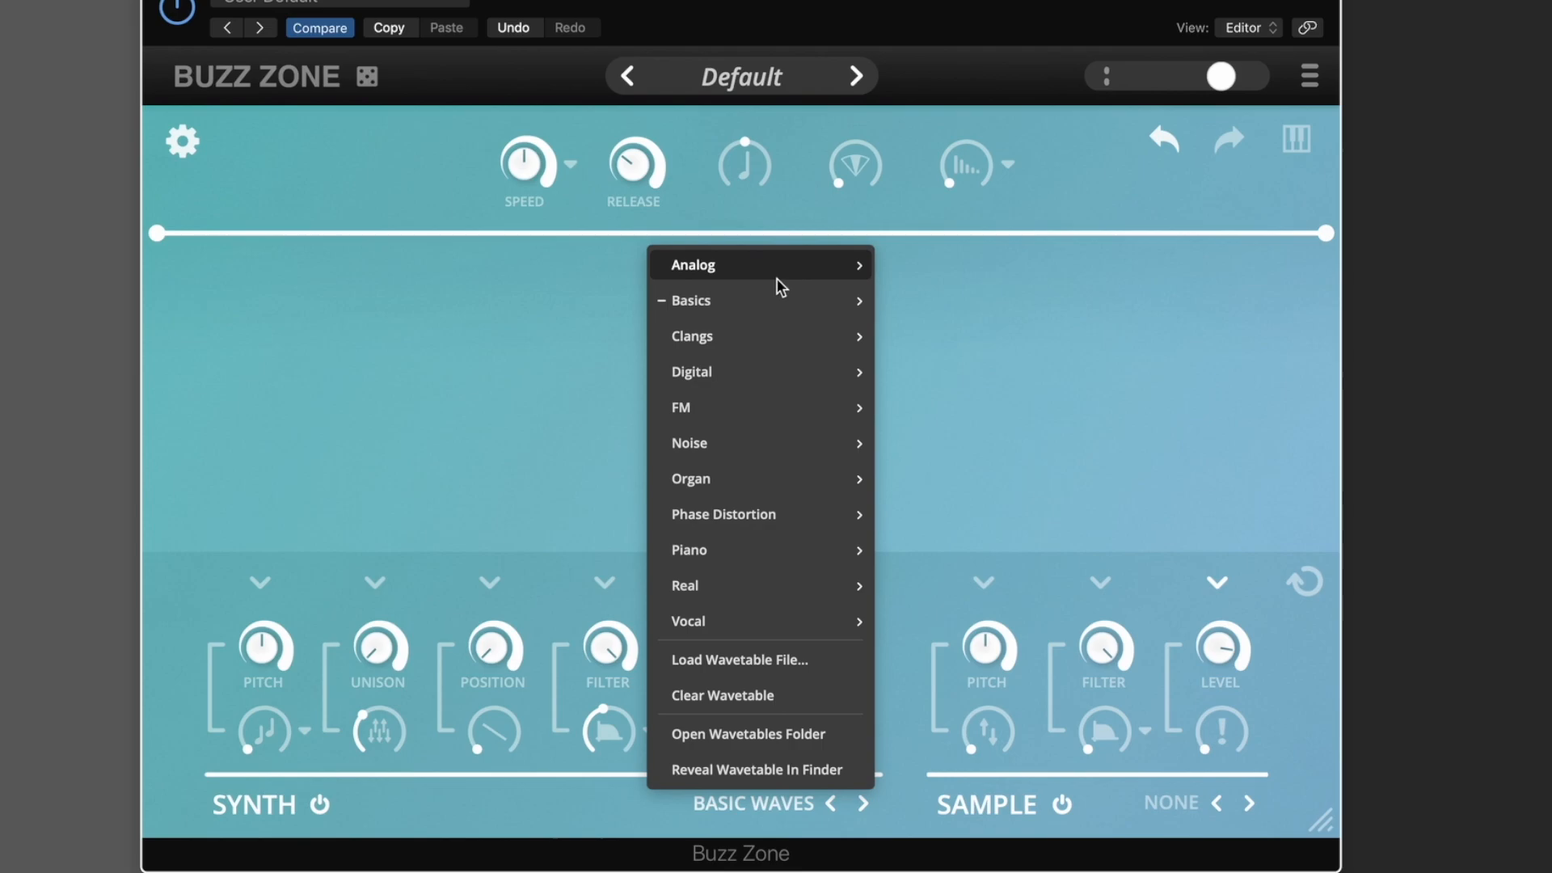
mouse_move(798, 272)
scroll(960, 508, down, 10)
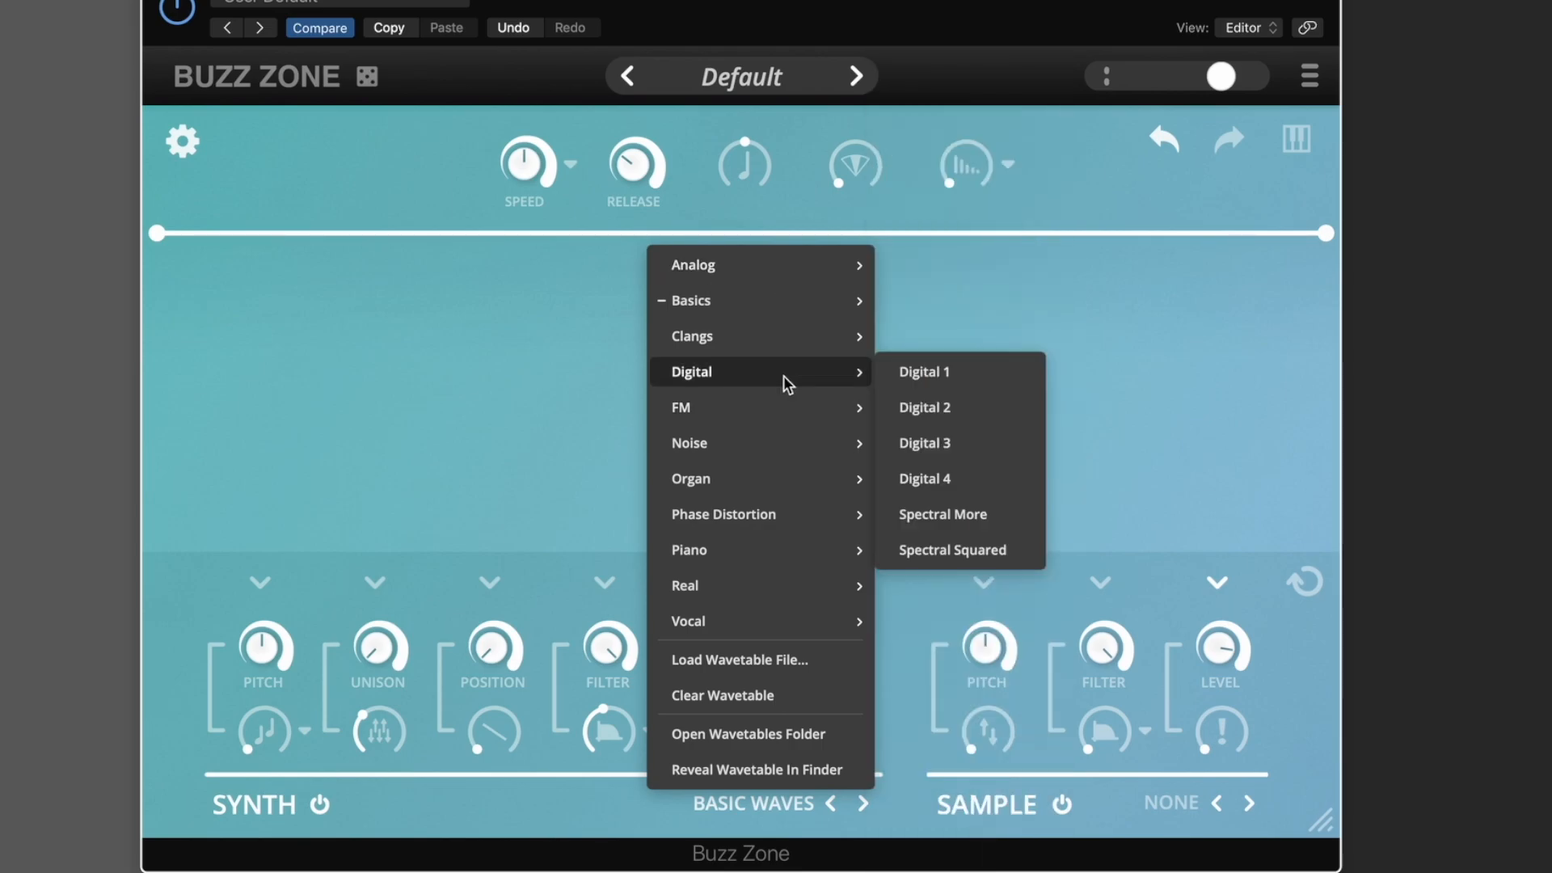
click(559, 444)
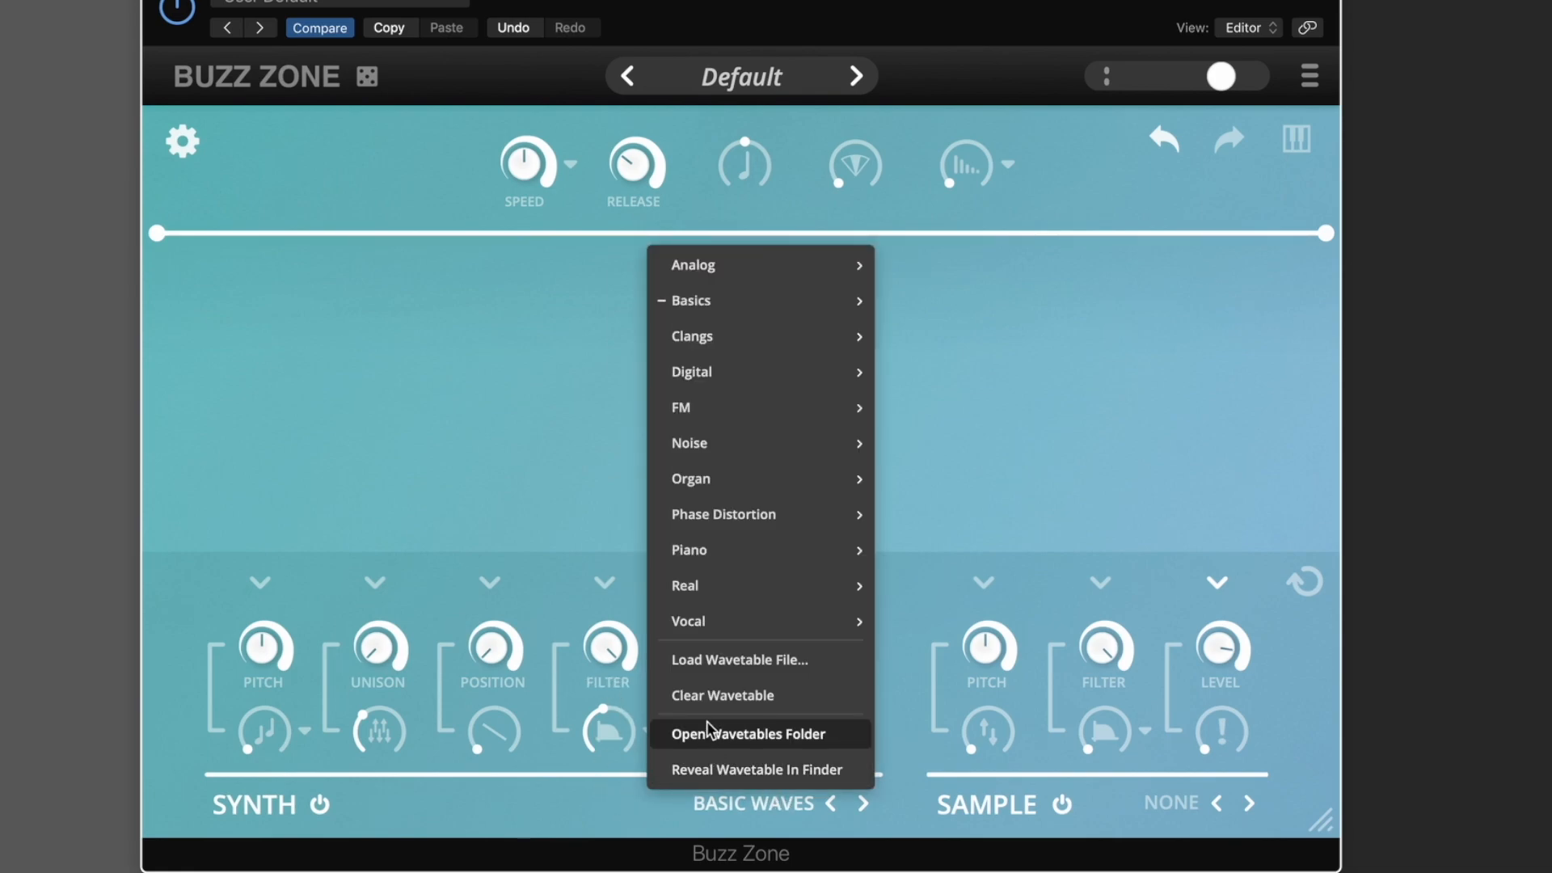
click(597, 822)
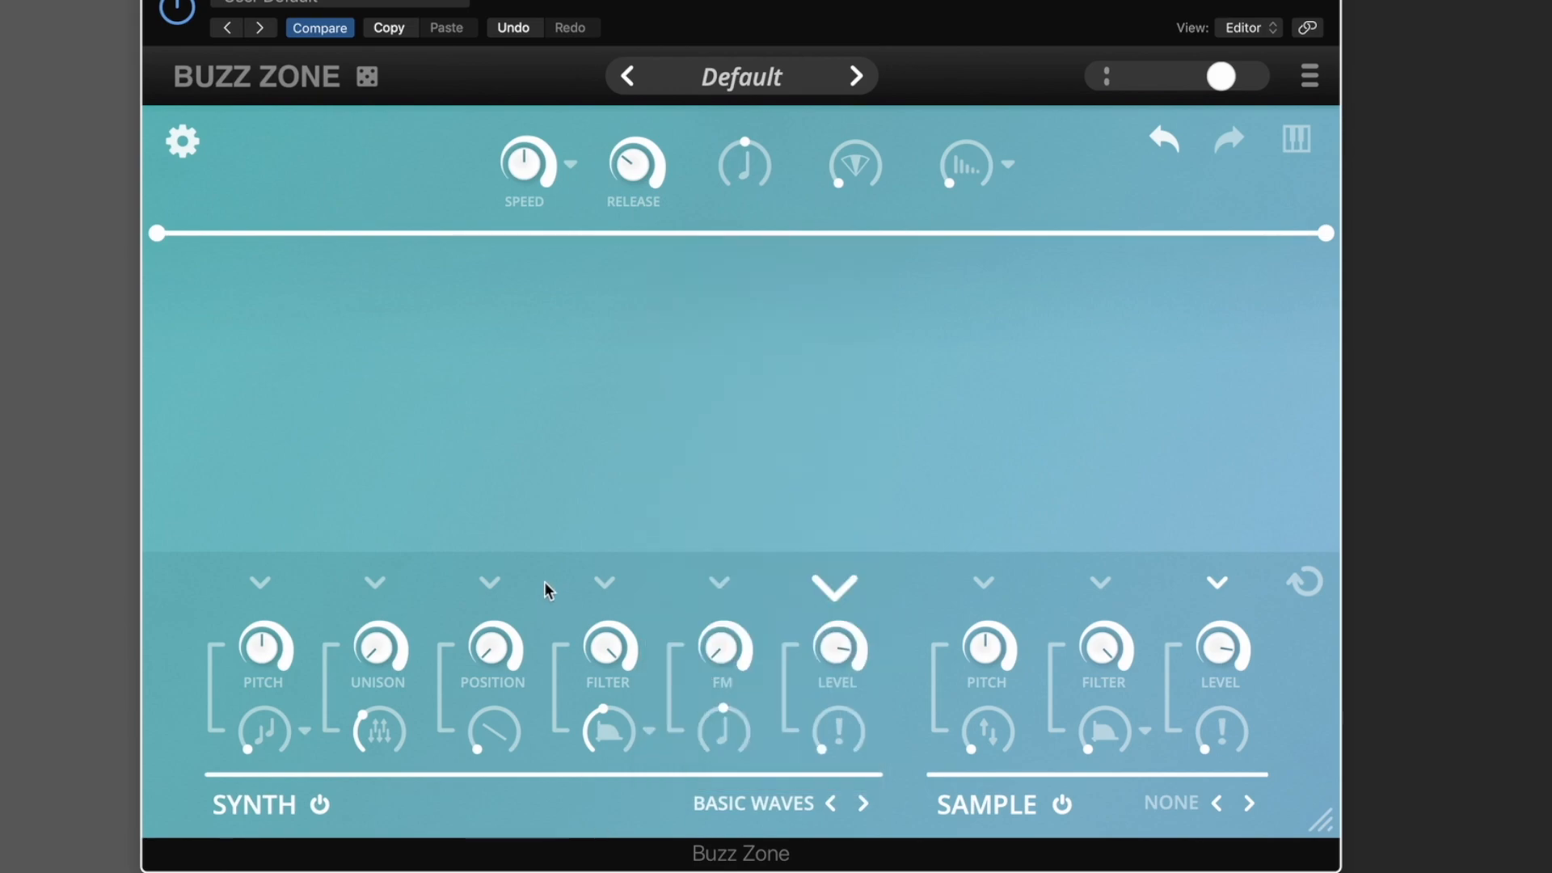
mouse_move(648, 356)
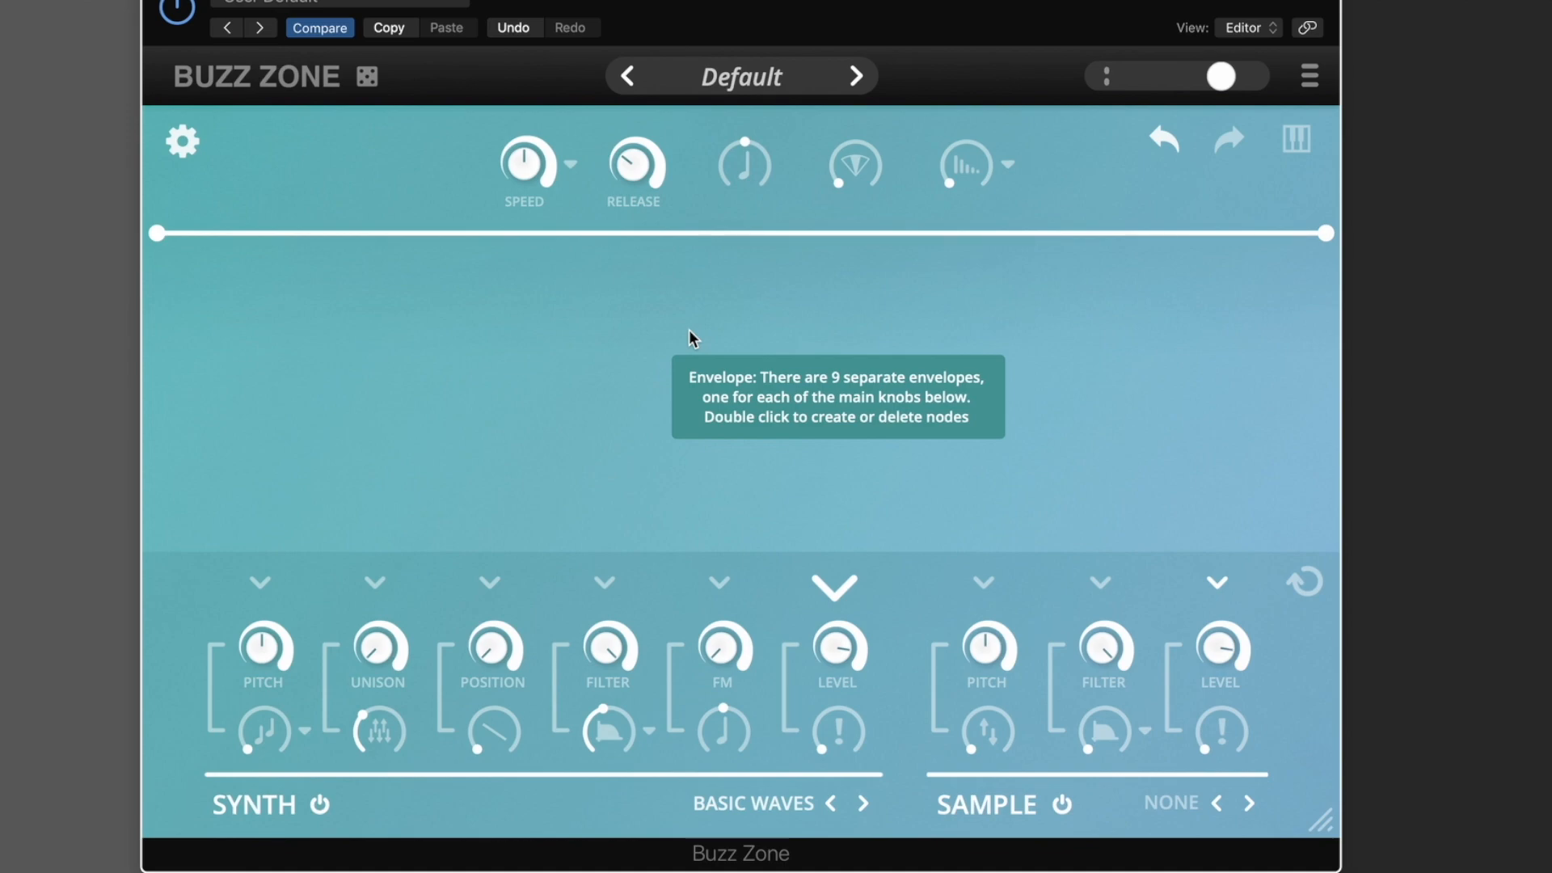
mouse_move(621, 680)
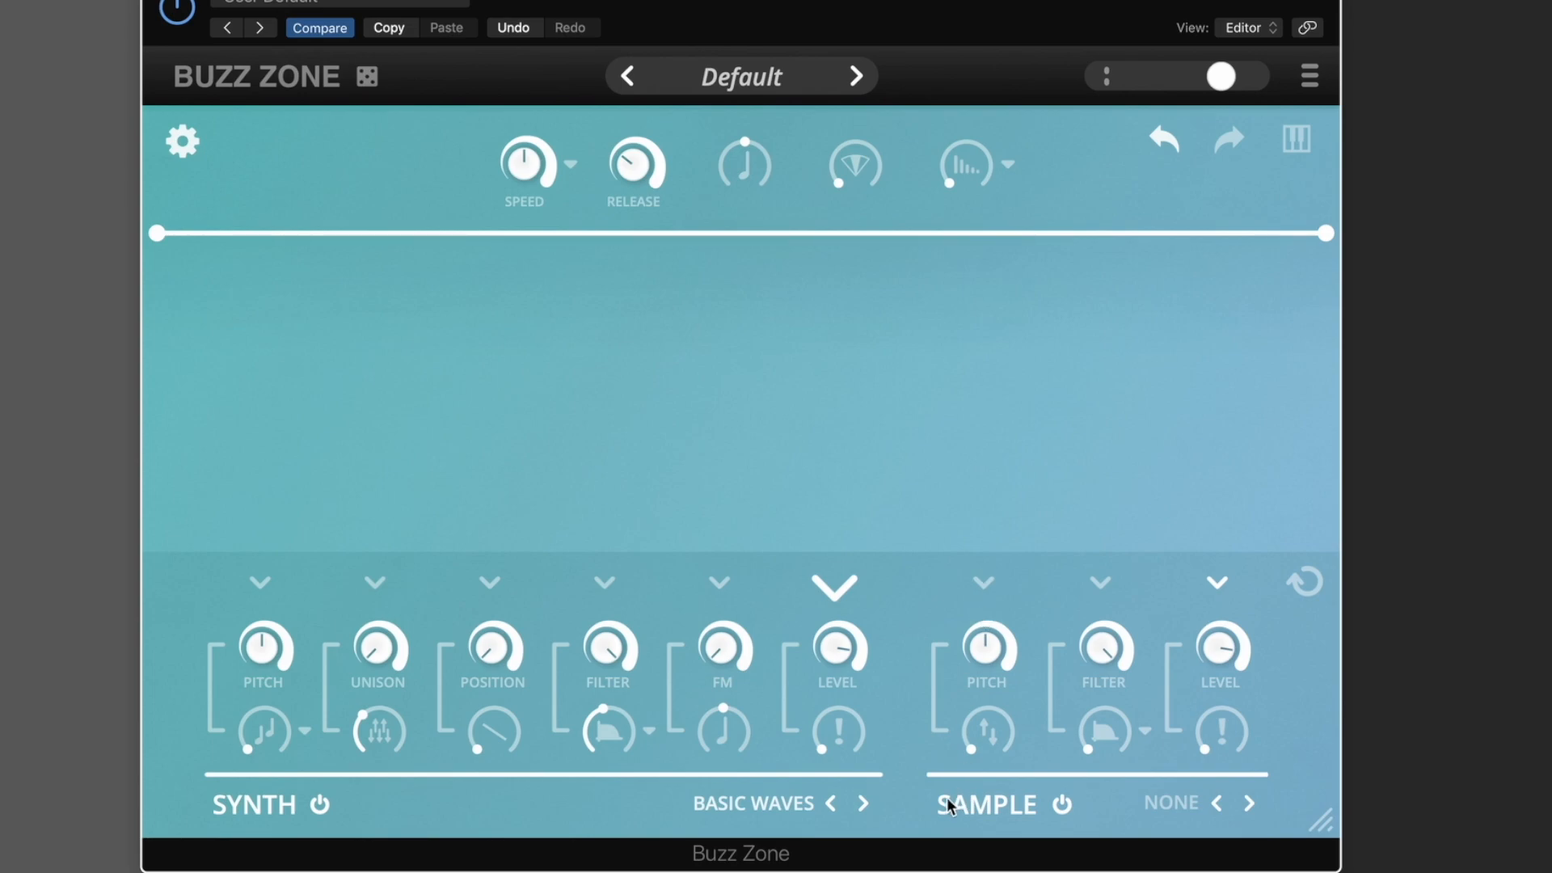
- Switch off the Synth engine and load the Ana Boom 4 sample from the Booms category into the Sample engine
mouse_move(926, 800)
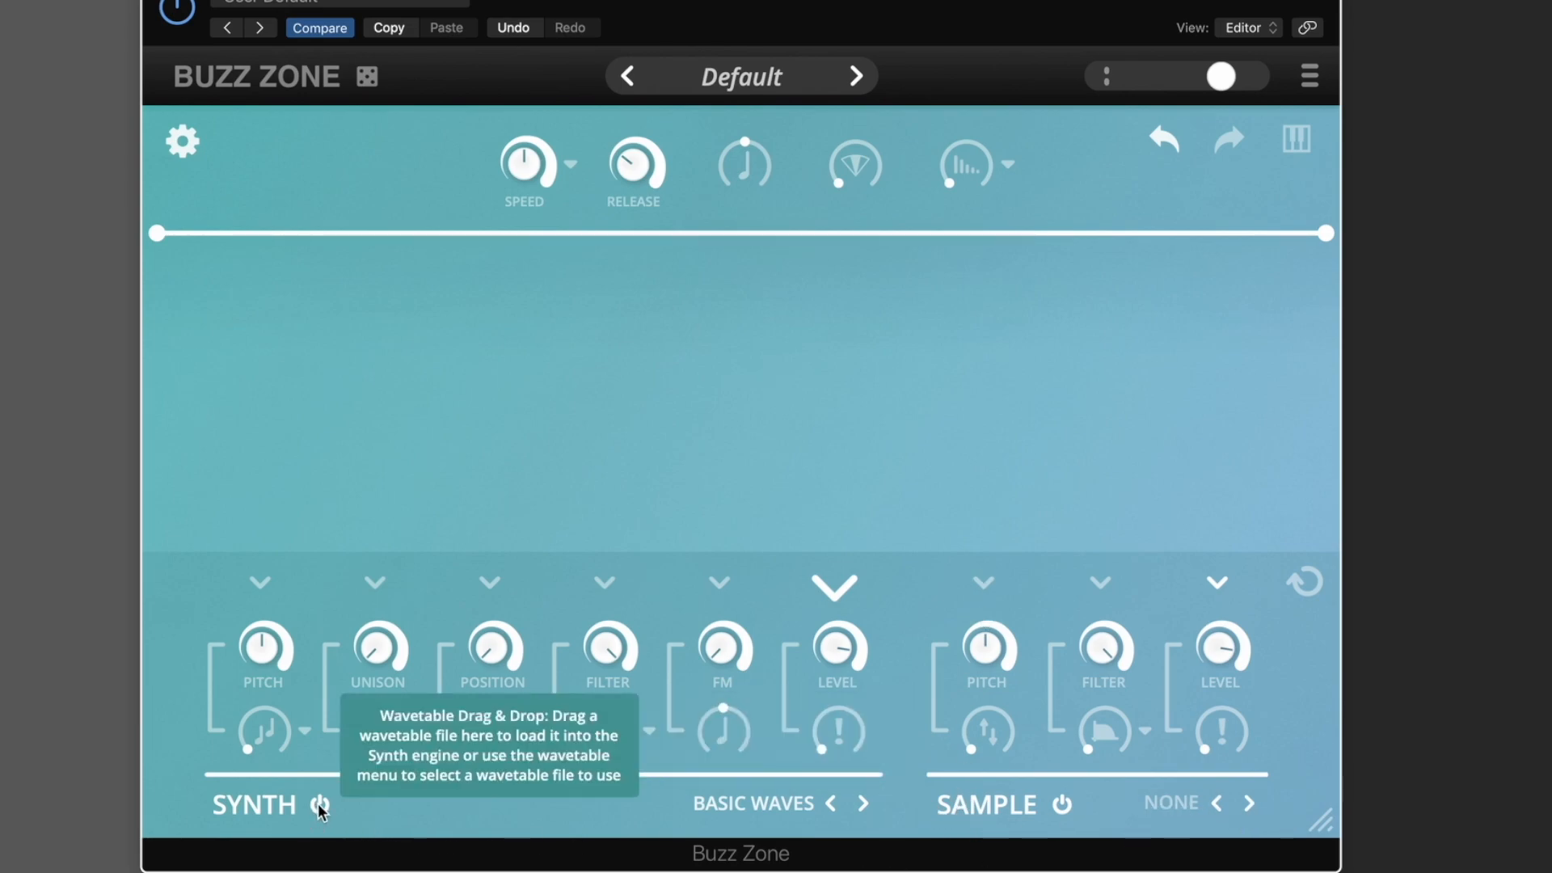
mouse_move(1036, 800)
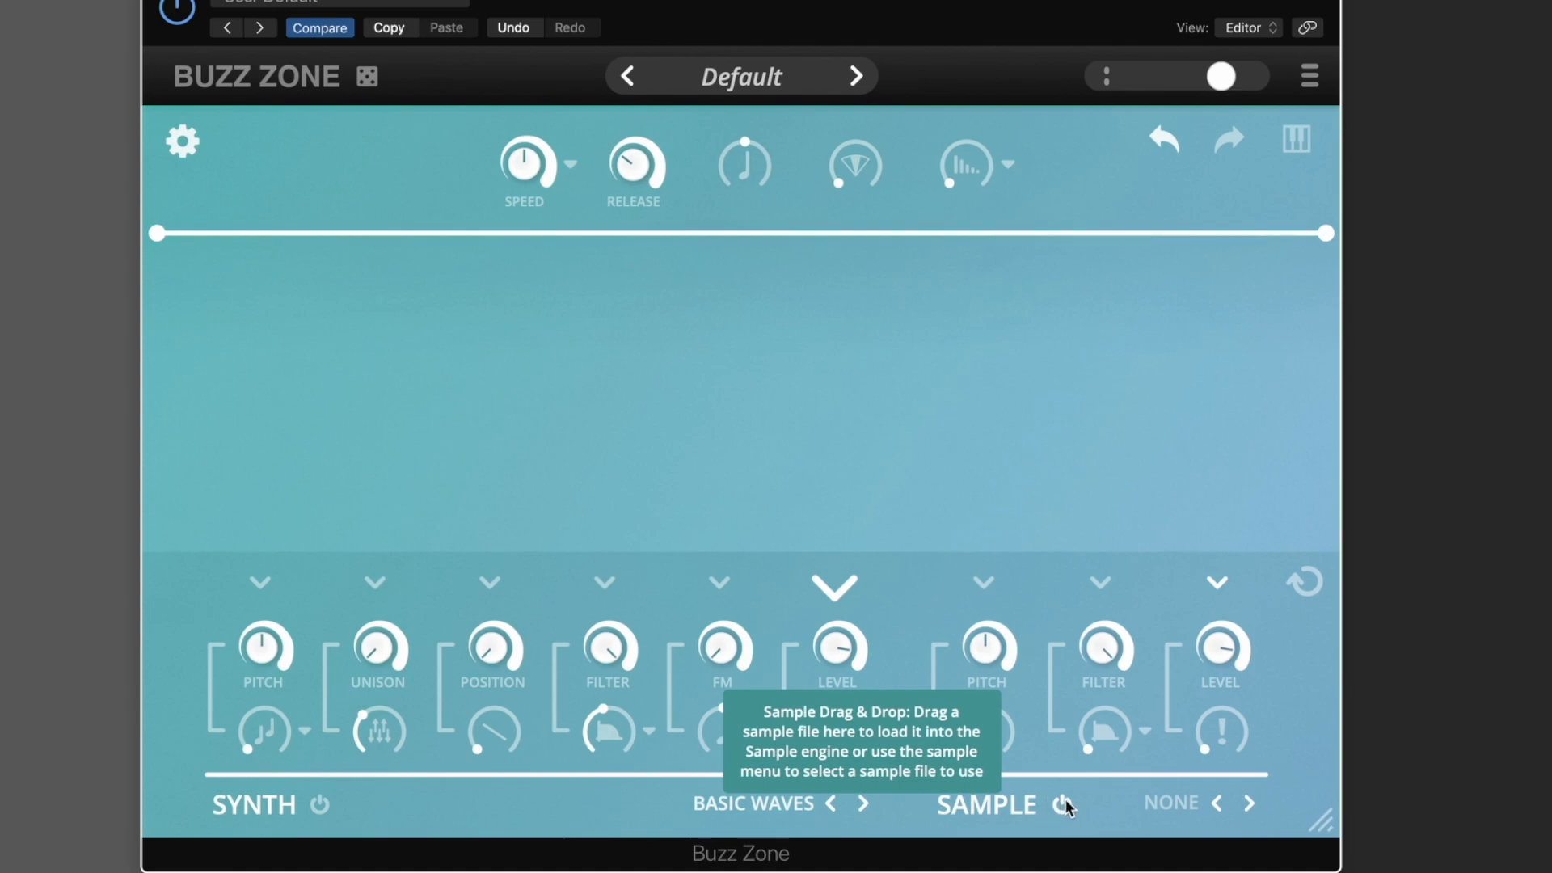
click(1166, 801)
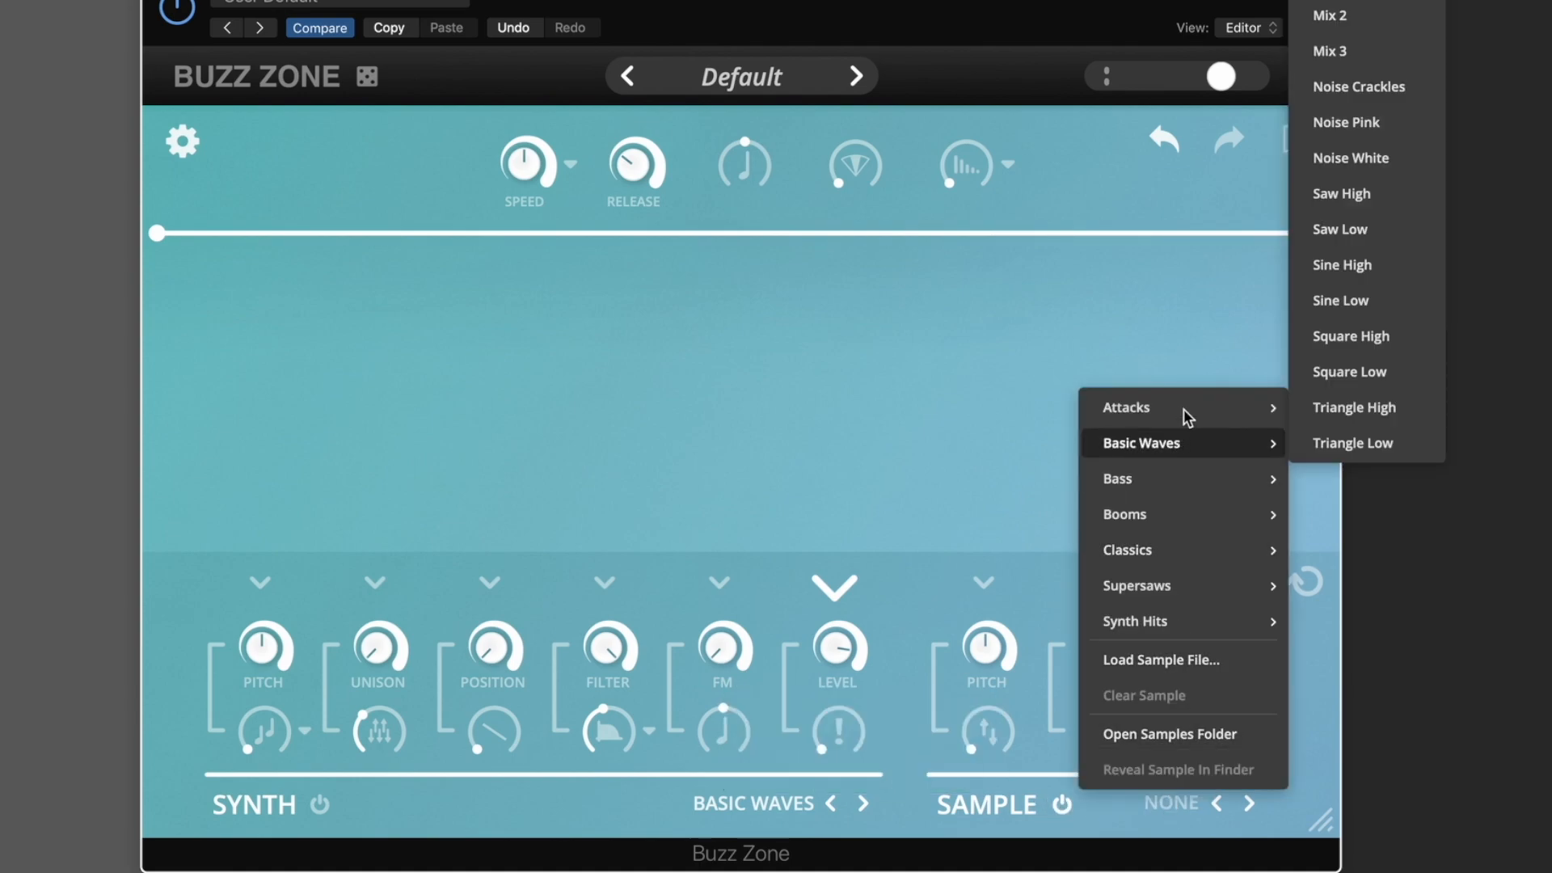
mouse_move(1185, 412)
mouse_move(1390, 627)
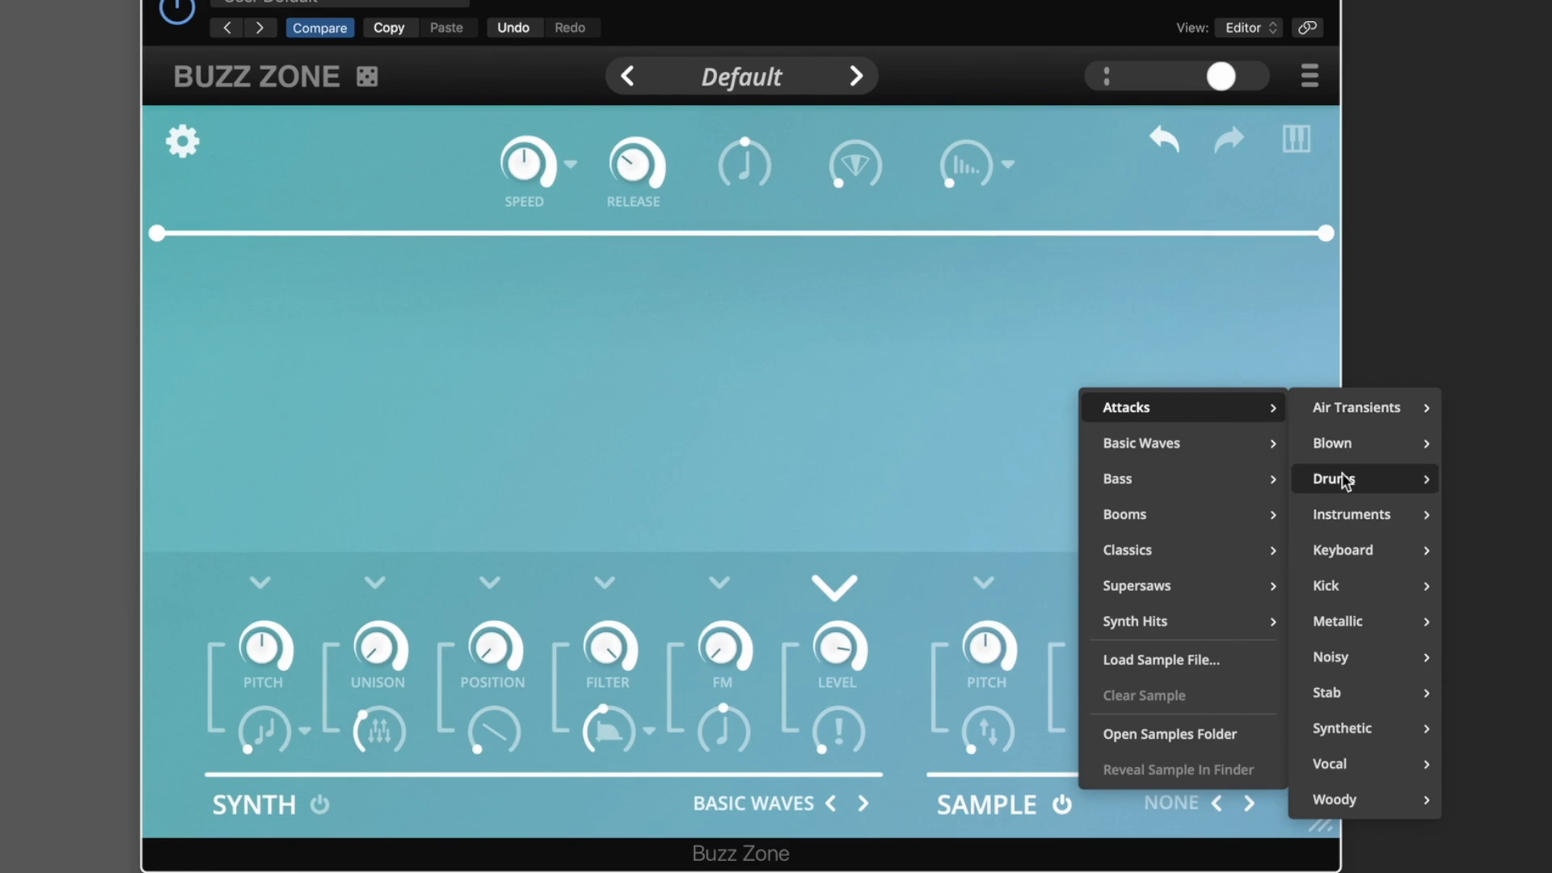
mouse_move(1344, 483)
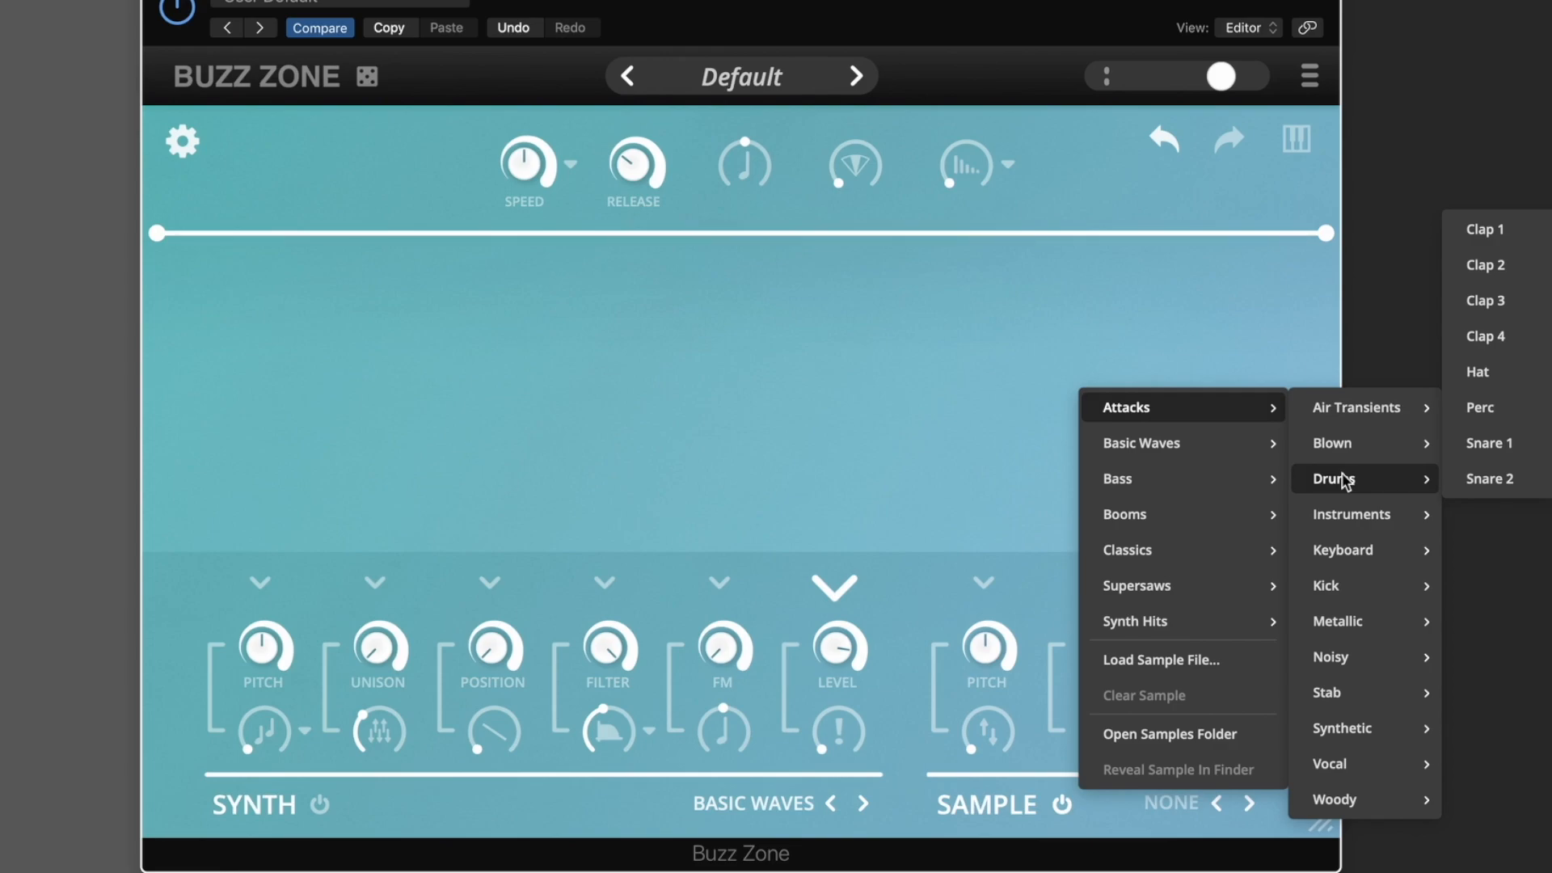
mouse_move(1215, 506)
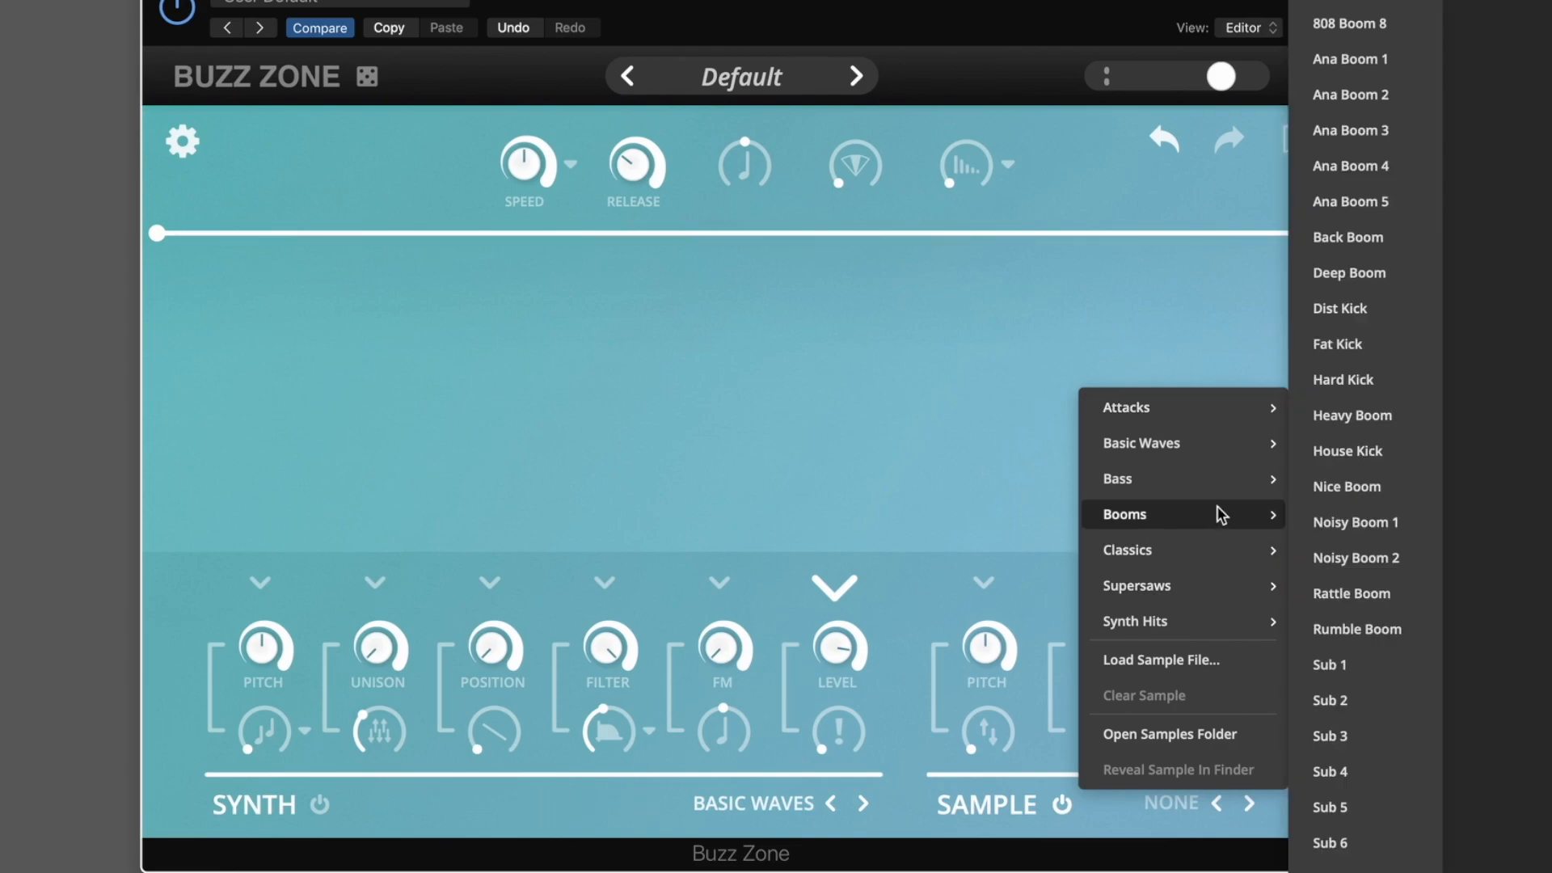
click(1343, 167)
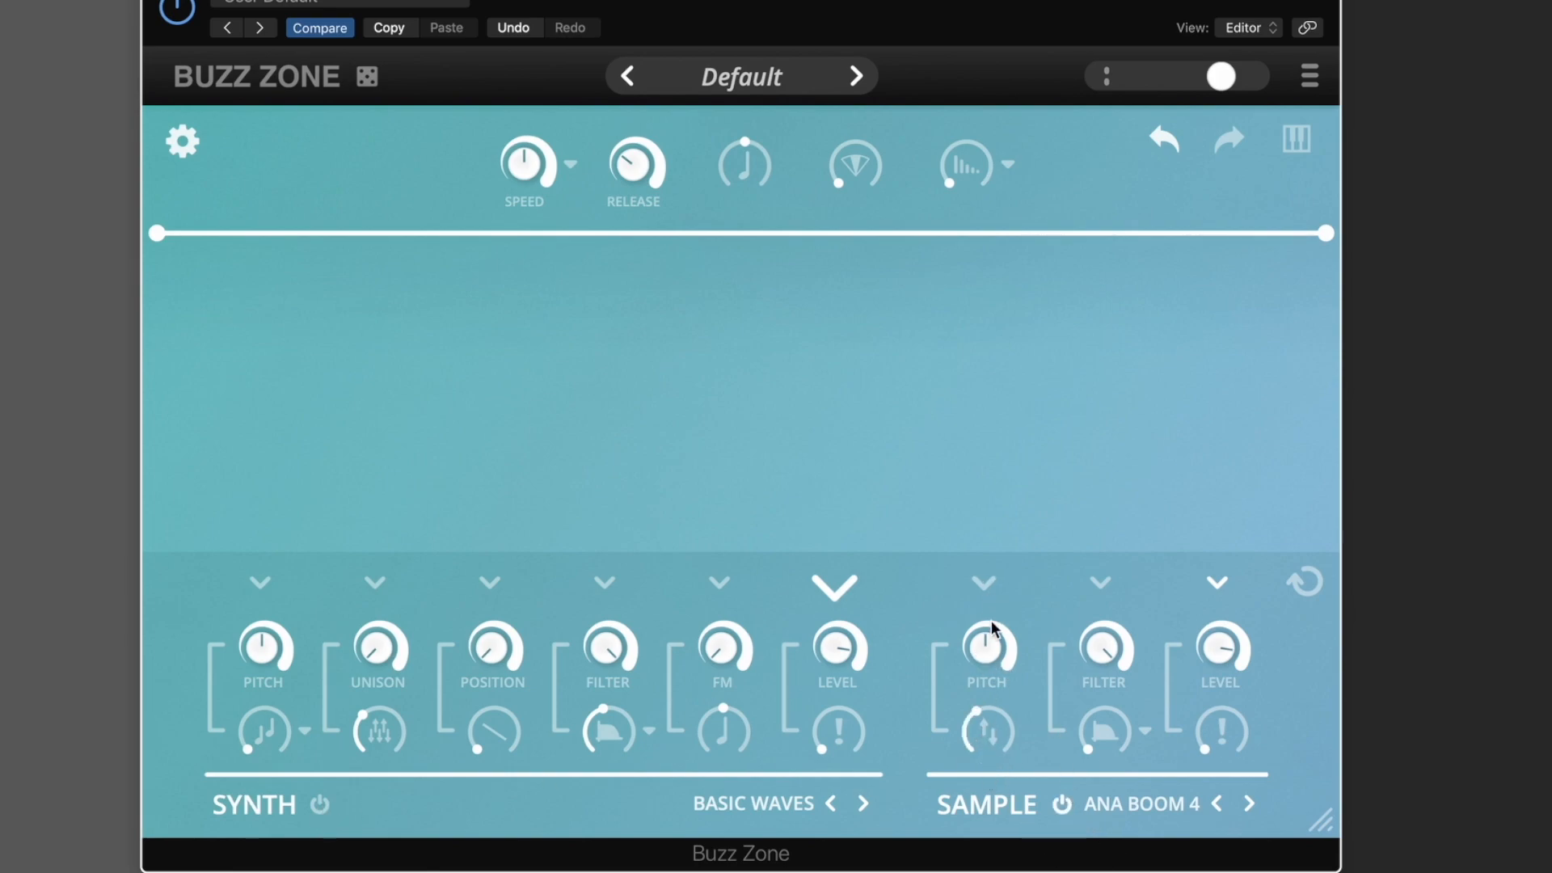
- Raise the fourth global effect amount most of the way and set the Sample Pitch's secondary amount slightly above minimum
drag(853, 171, 853, 121)
mouse_move(994, 736)
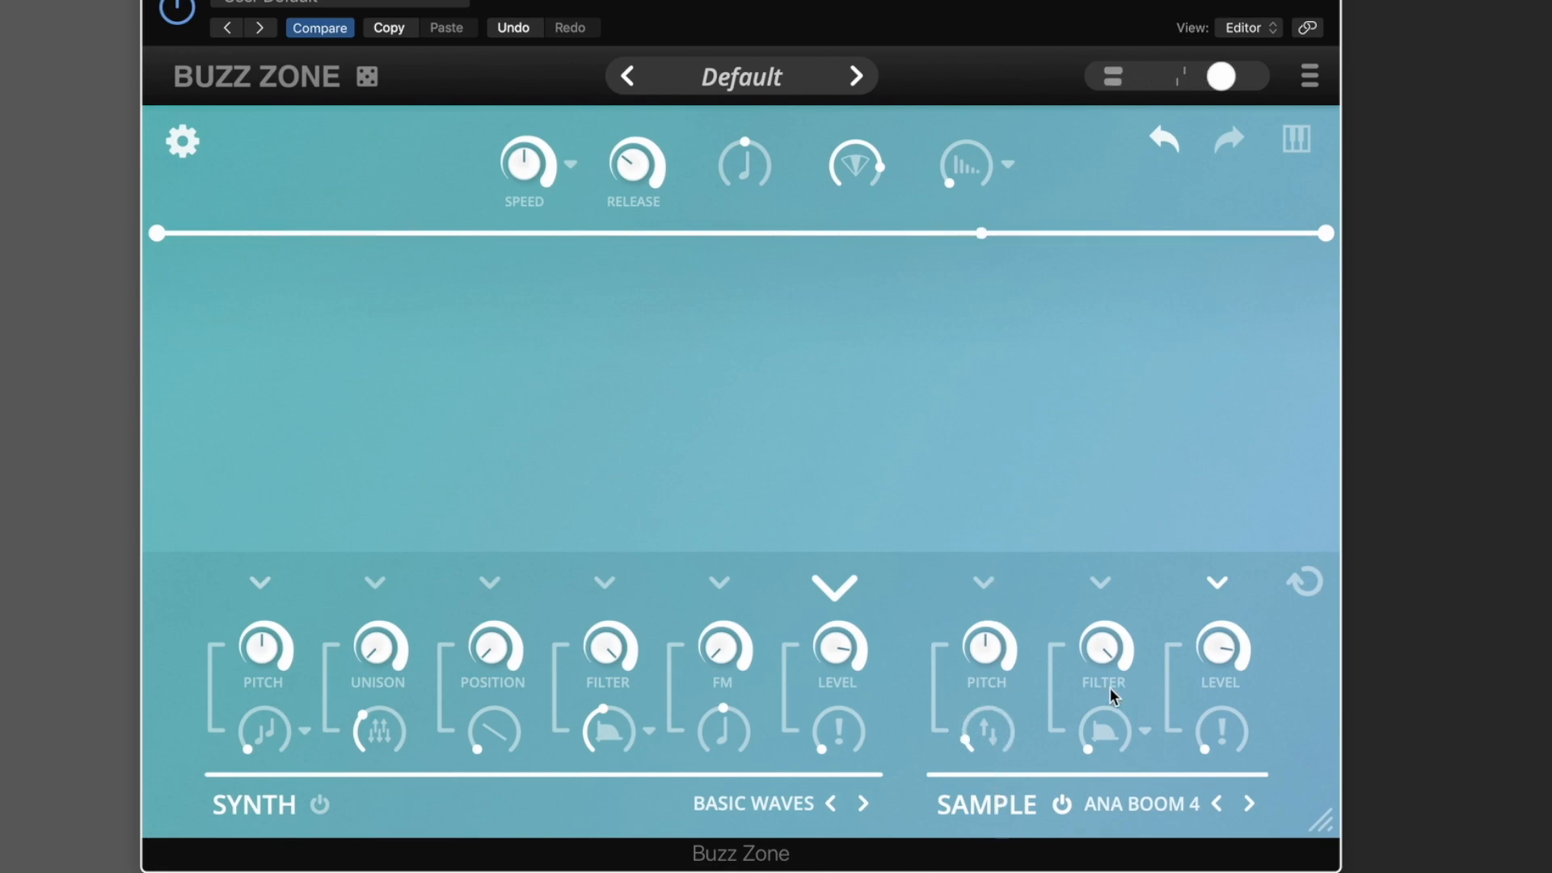
- Compare the filter types offered by the Sample and Synth engines, and display the Sample's Filter and Pitch envelopes
click(1142, 730)
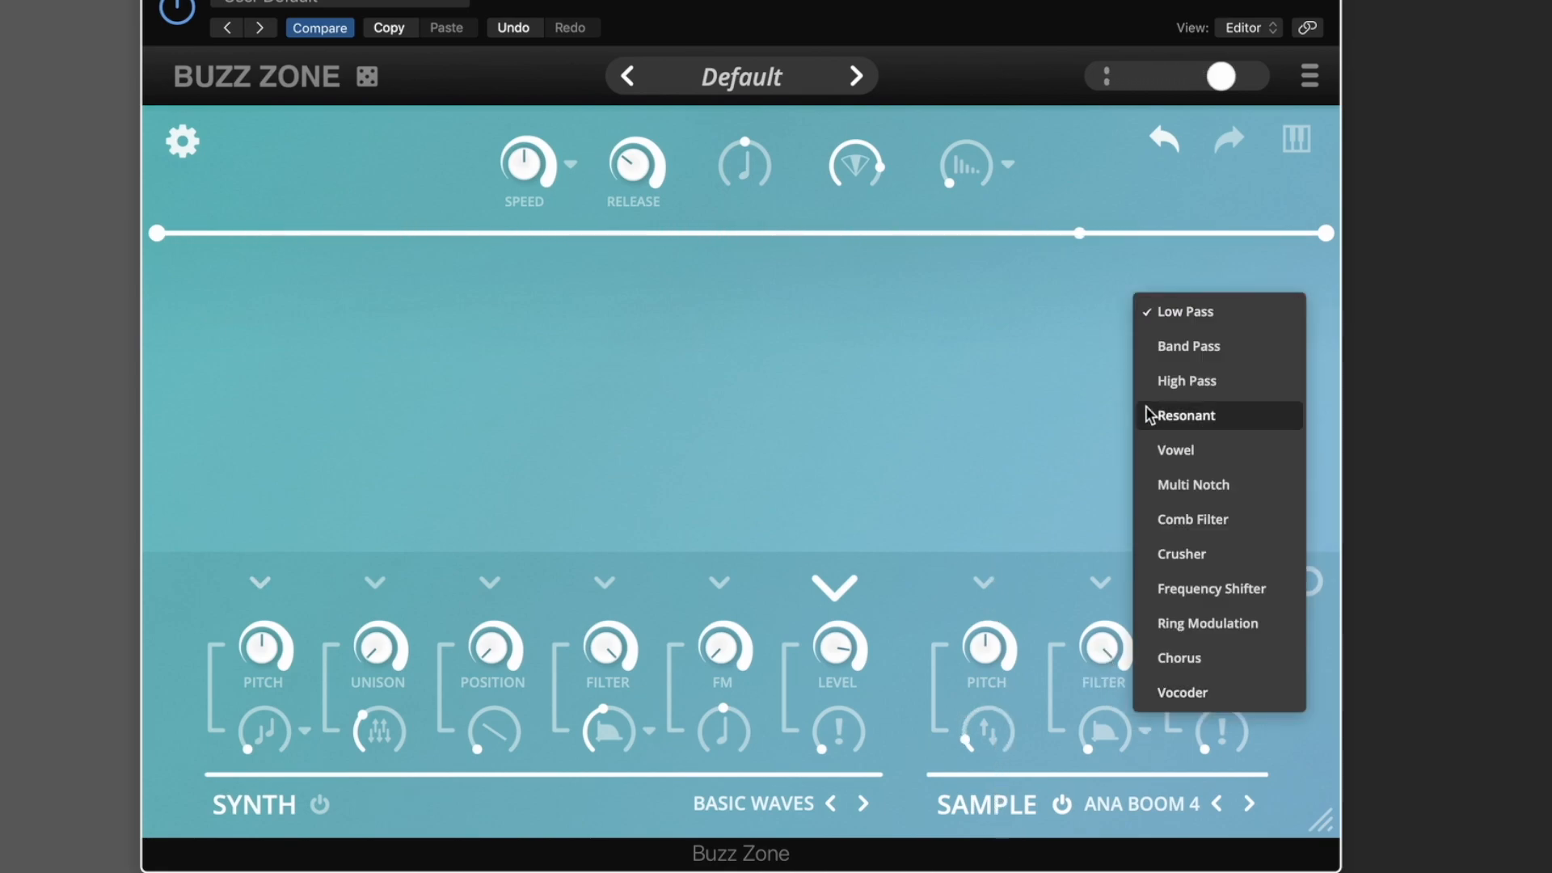
click(649, 730)
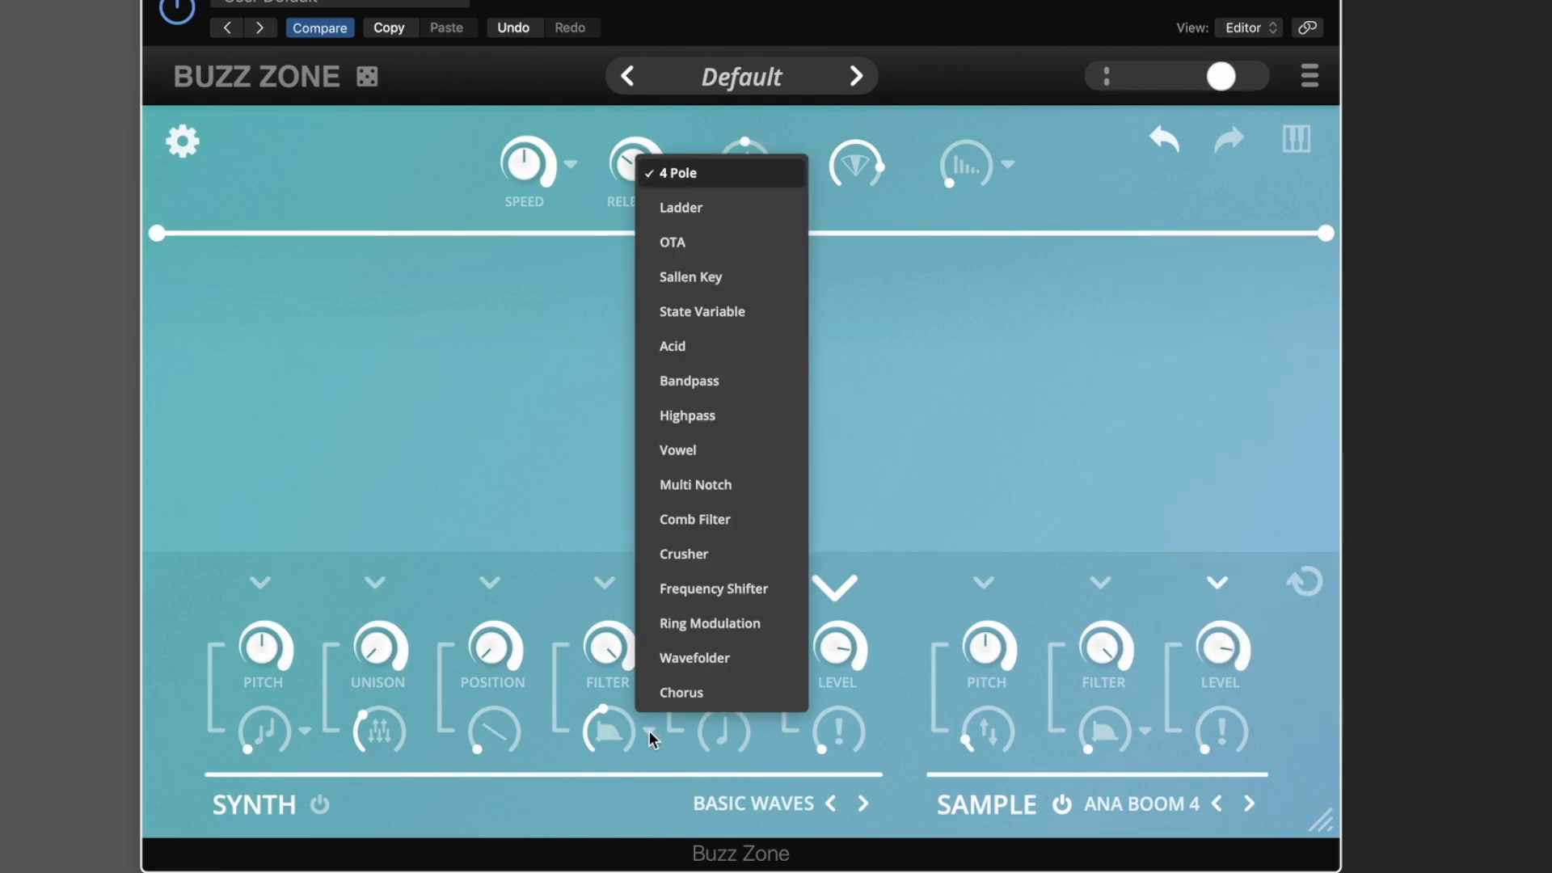
click(1143, 727)
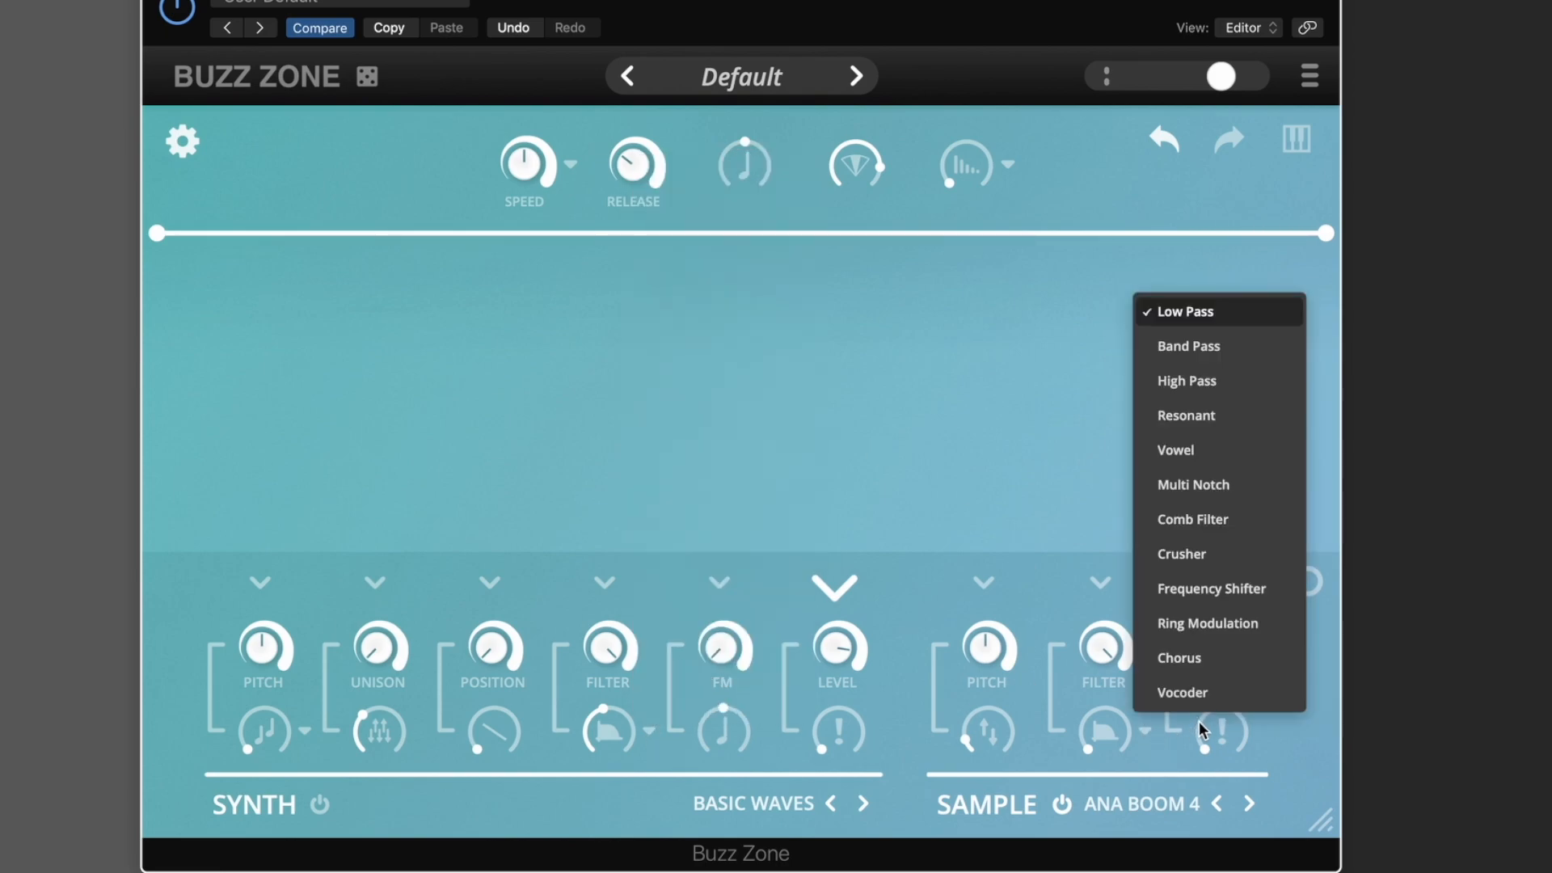
click(1270, 759)
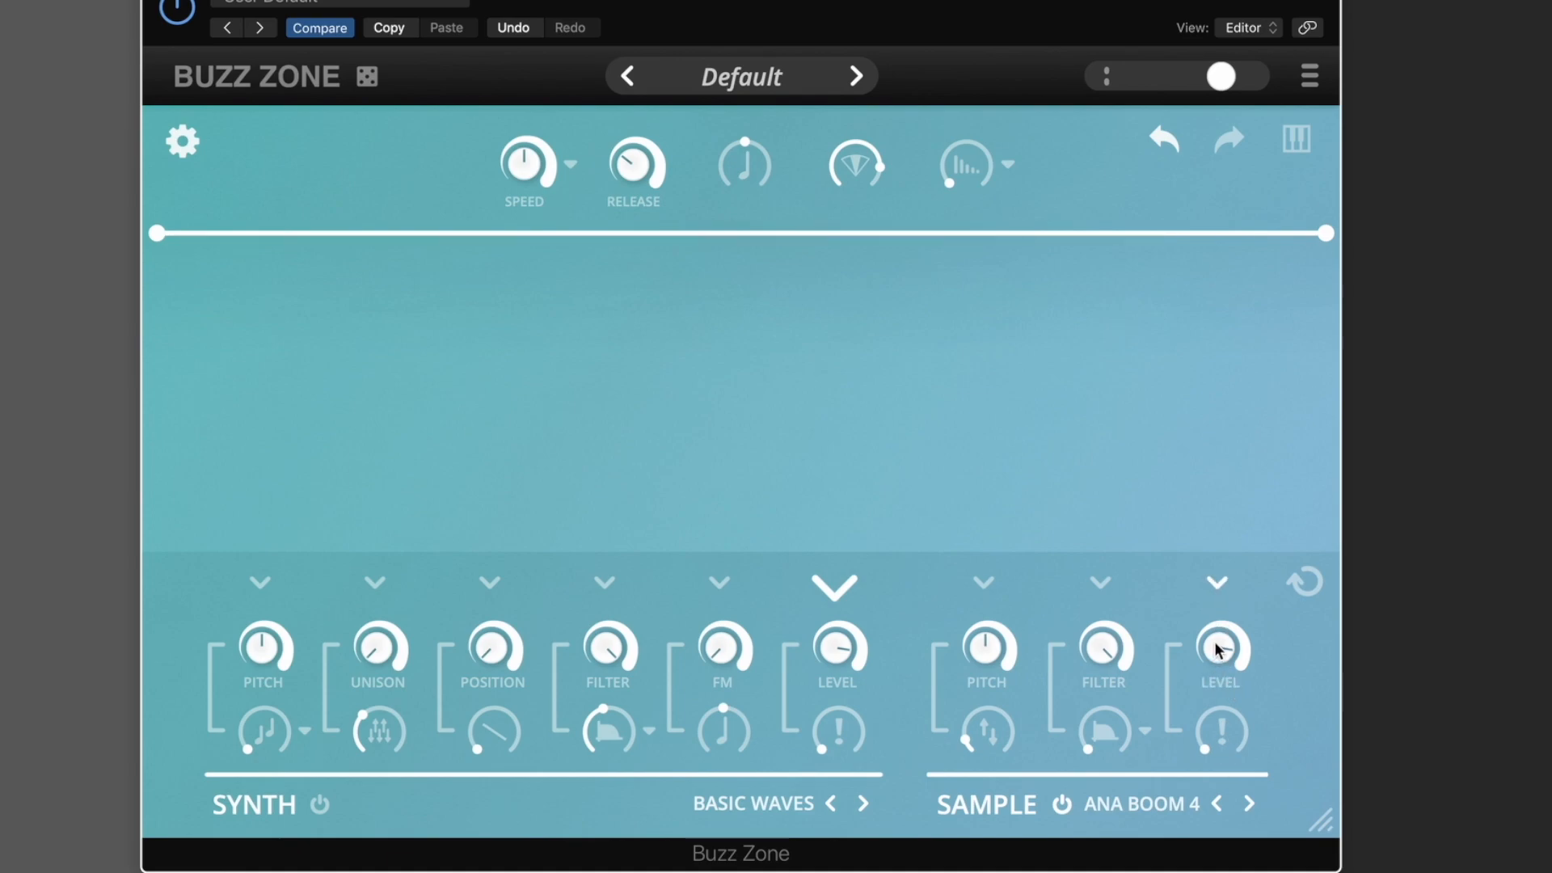
click(1105, 580)
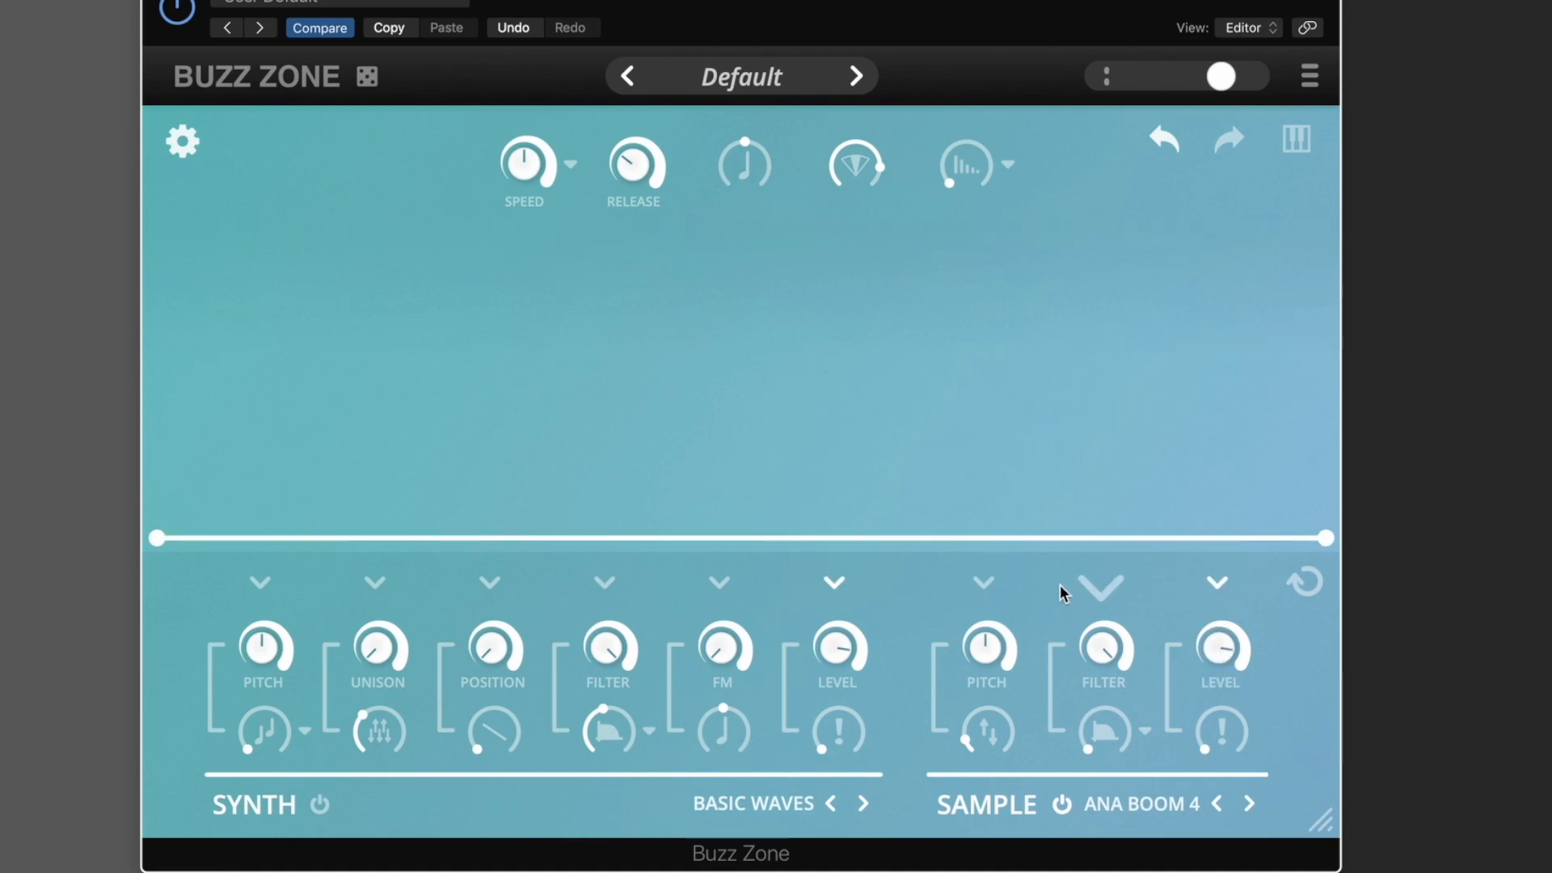
click(986, 583)
- Try a small secondary Level amount in the Sample and Synth engines, and return both amounts to minimum
drag(1222, 698, 1224, 675)
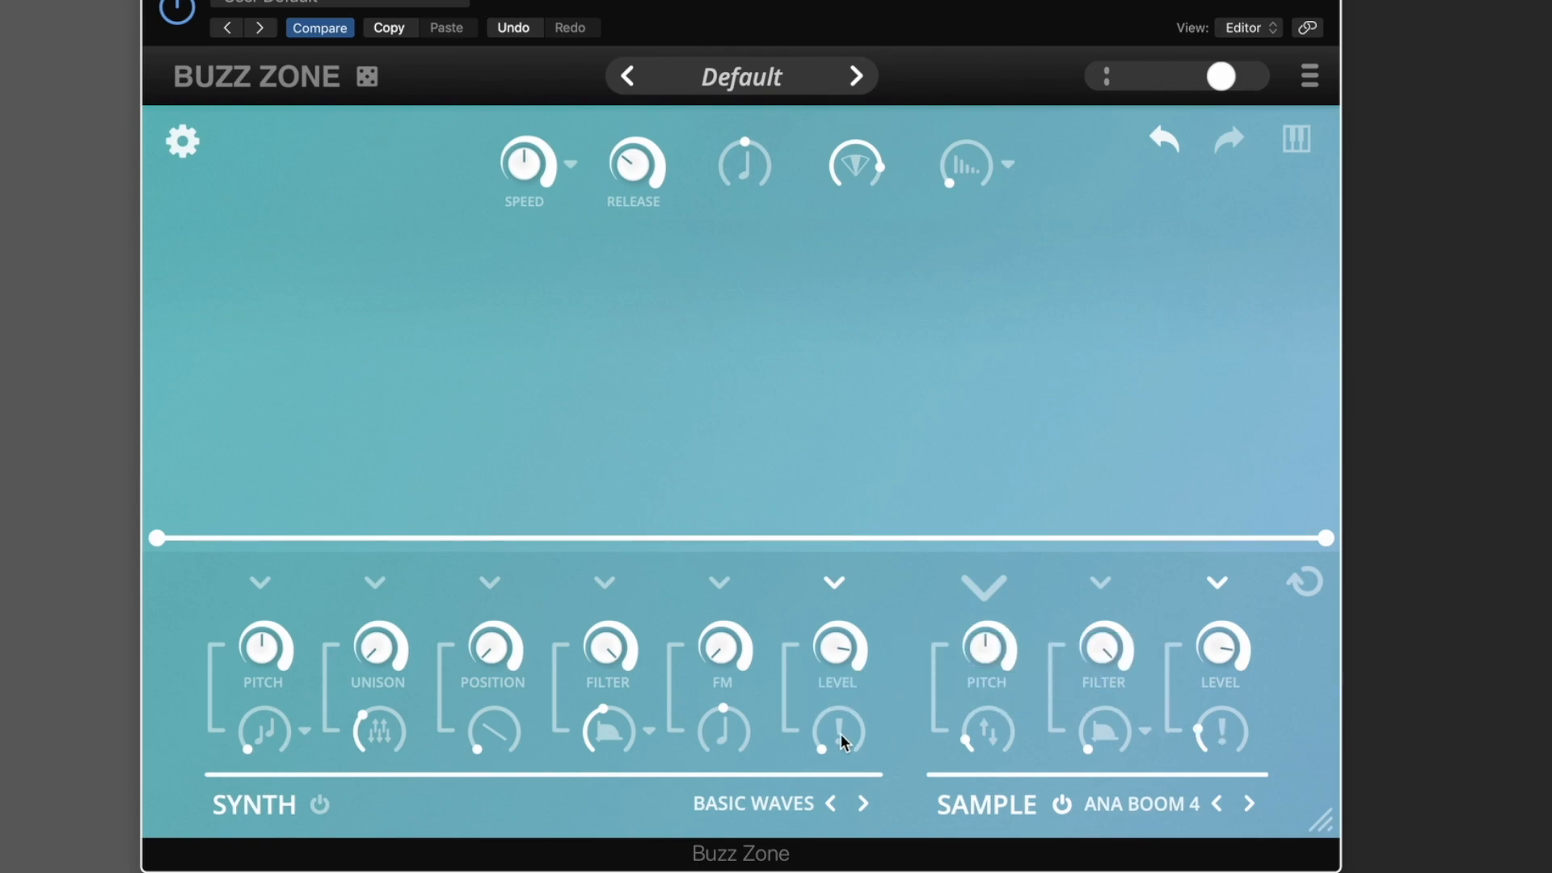
mouse_move(841, 734)
mouse_down()
mouse_move(836, 652)
mouse_move(836, 722)
mouse_up()
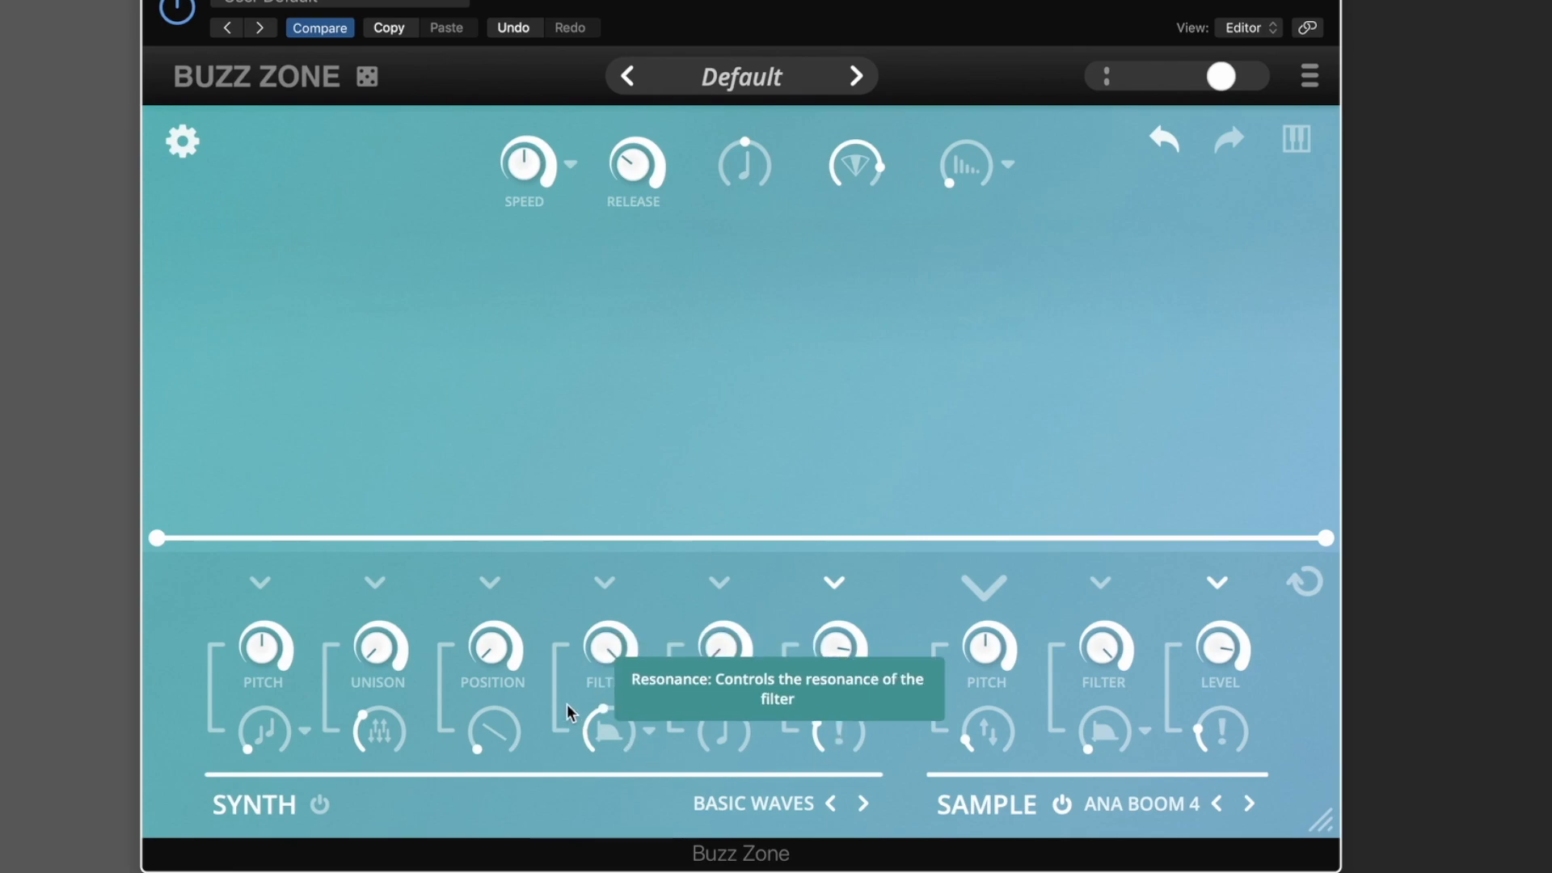
drag(1224, 726, 1212, 842)
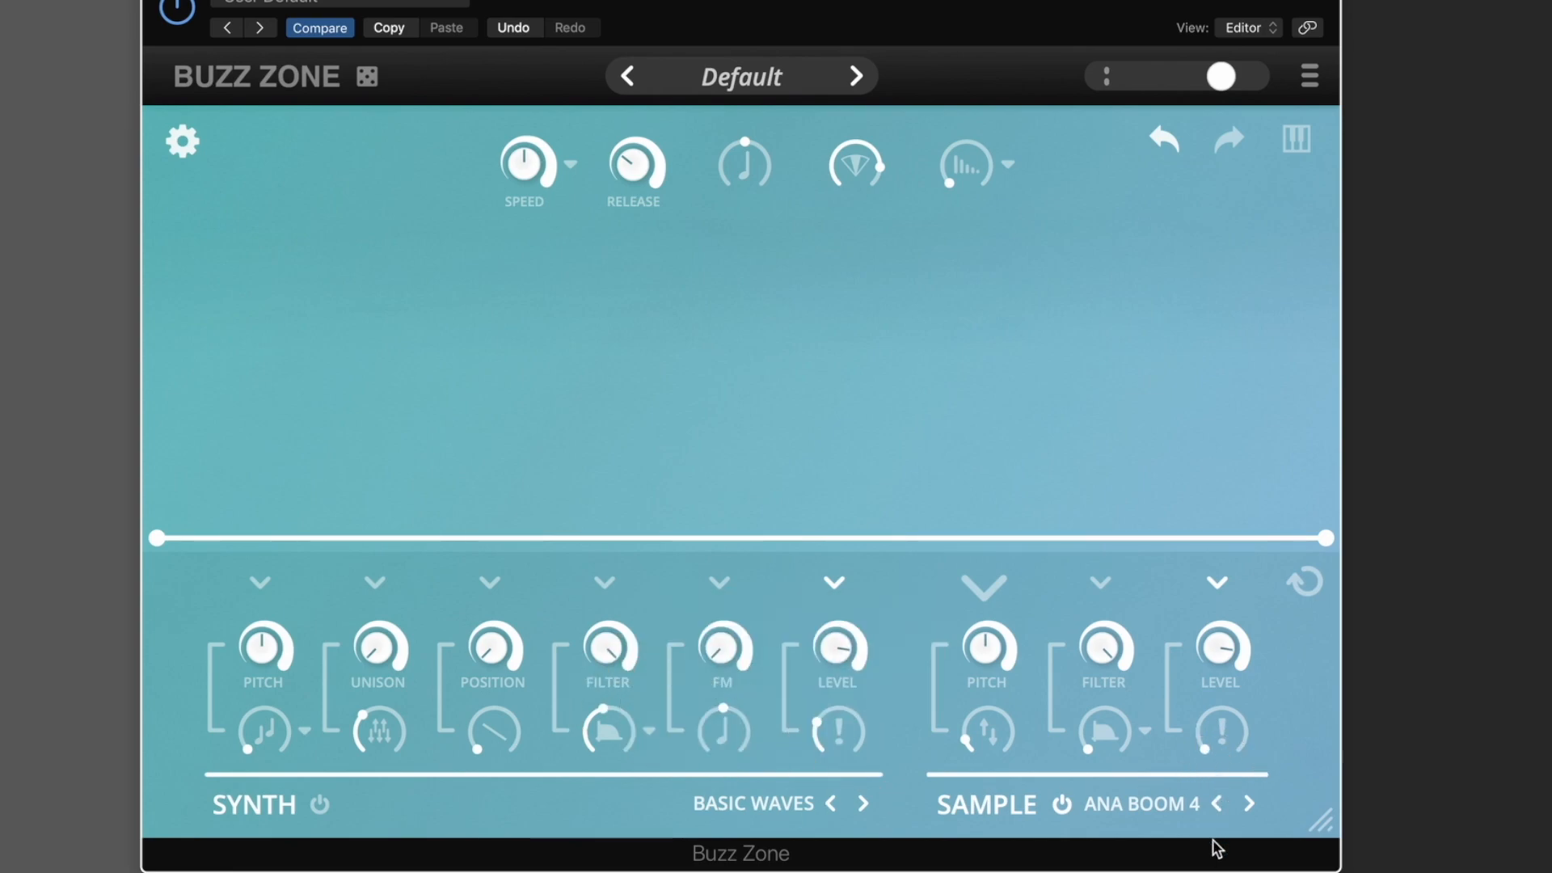
drag(838, 720, 839, 829)
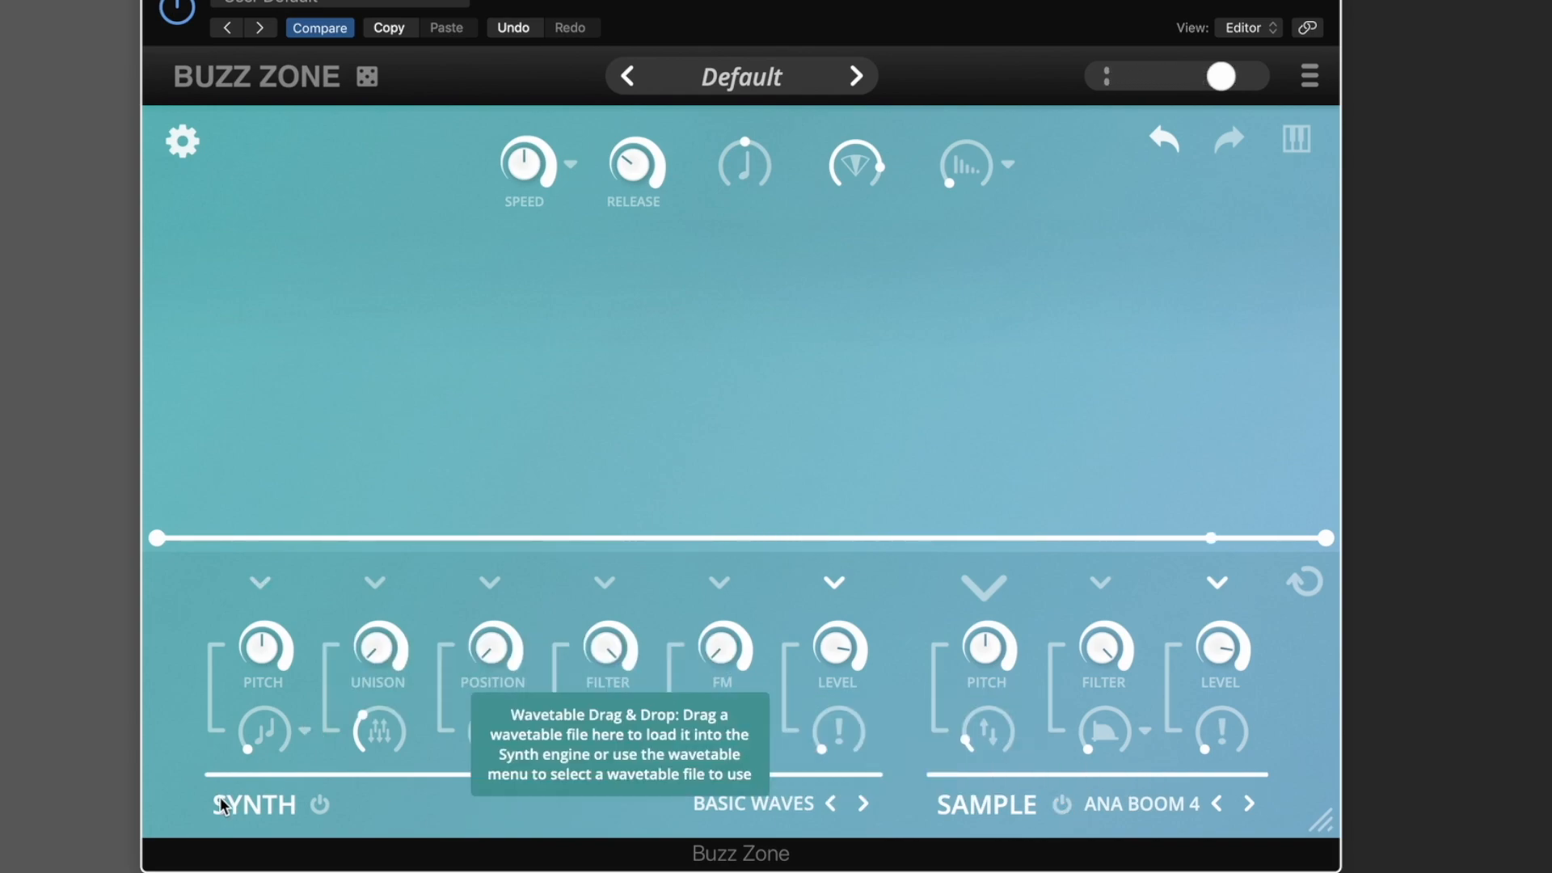
- Switch from the Sample engine to the Synth engine and clear the Synth Pitch envelope
click(314, 803)
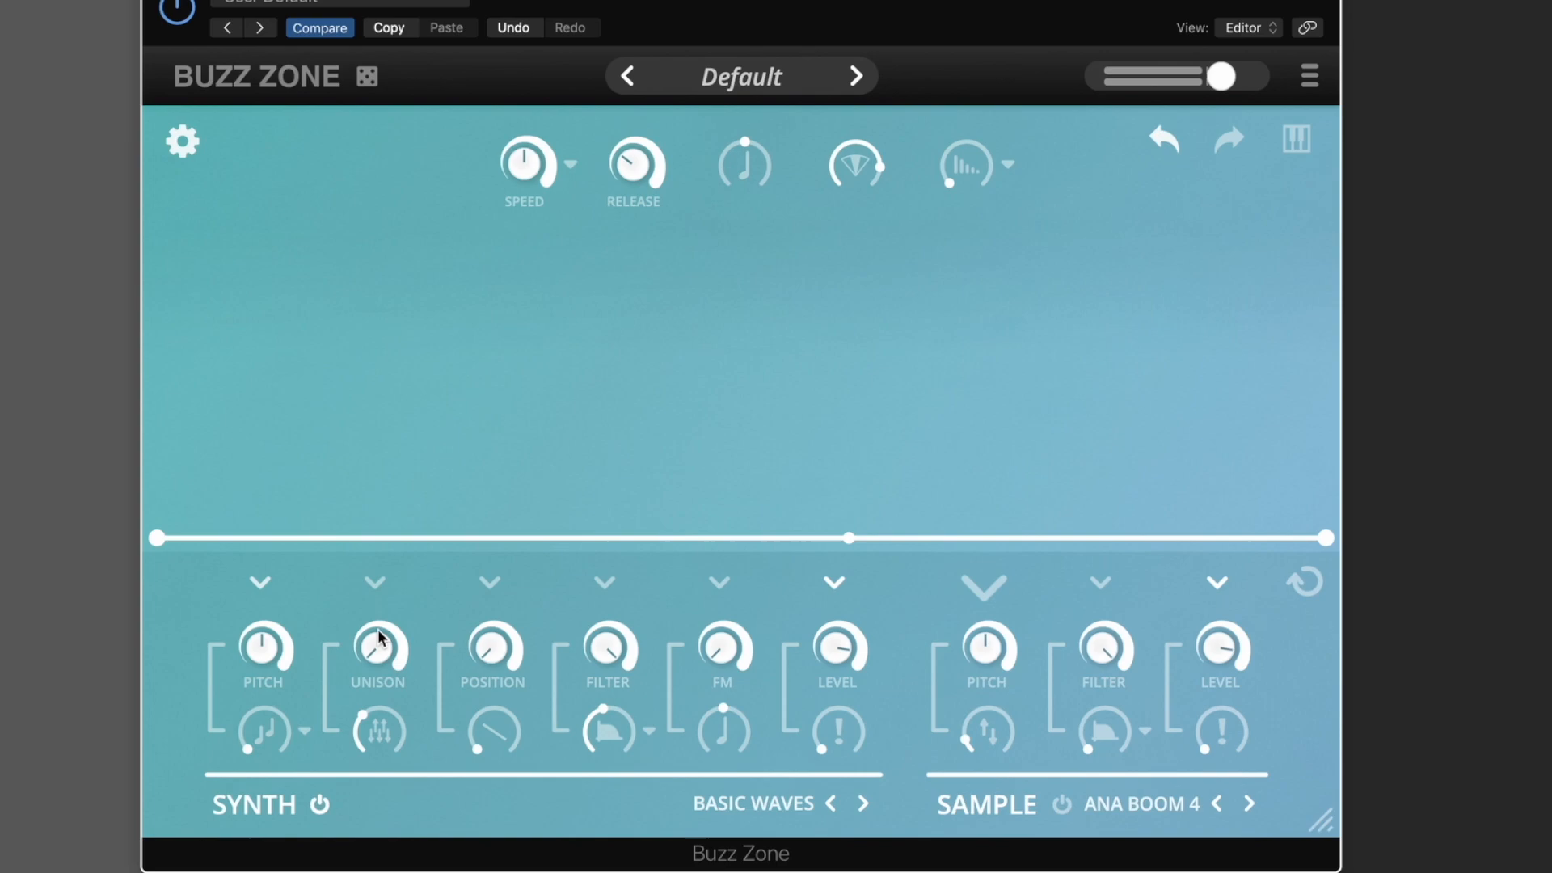
click(260, 584)
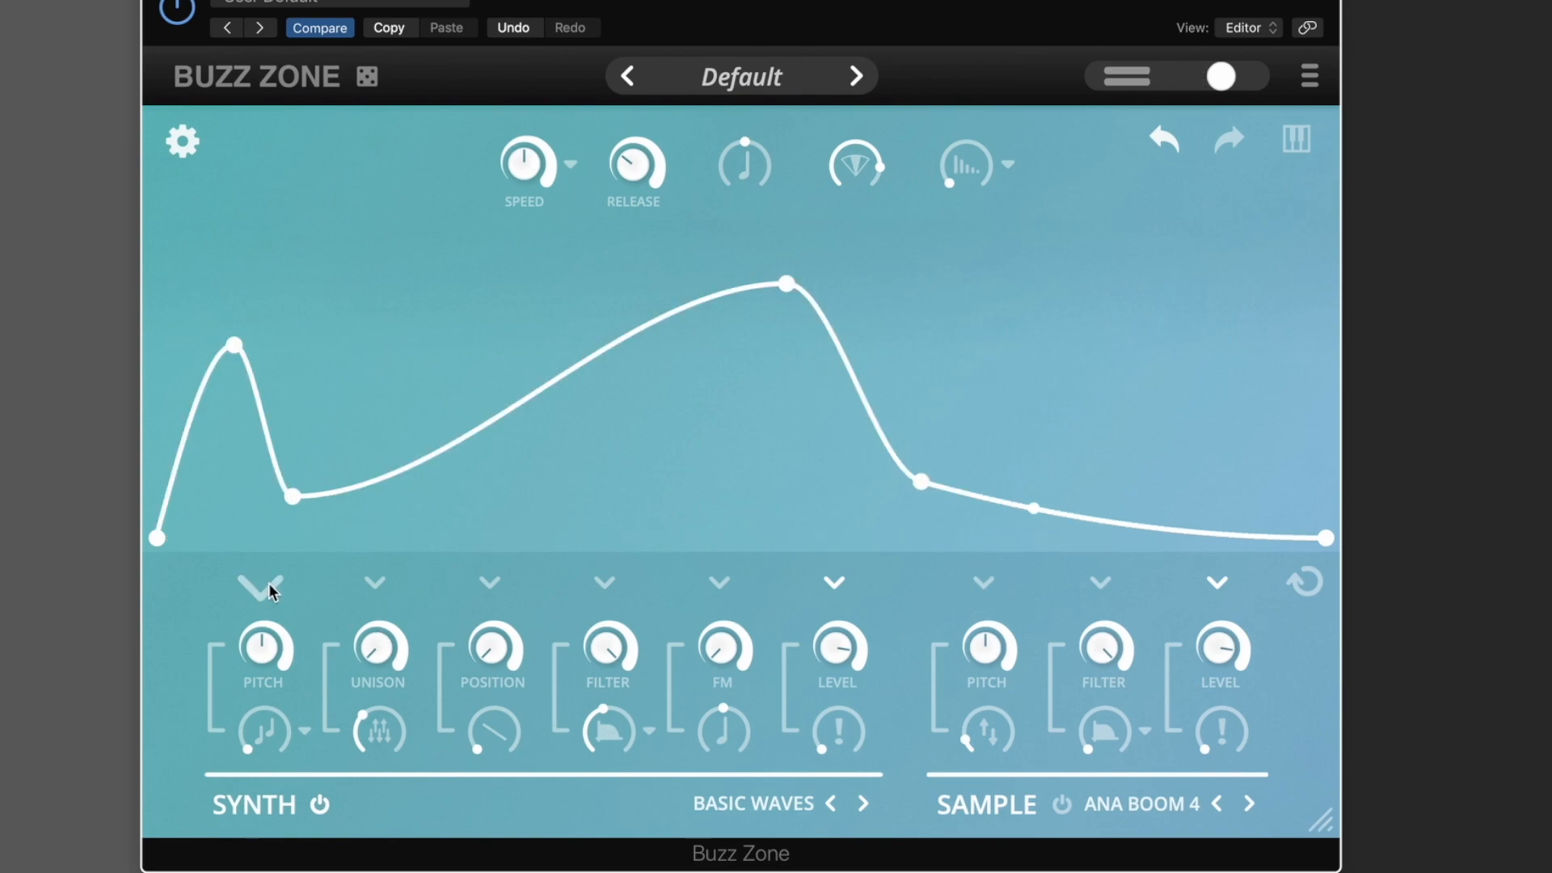
click(1310, 78)
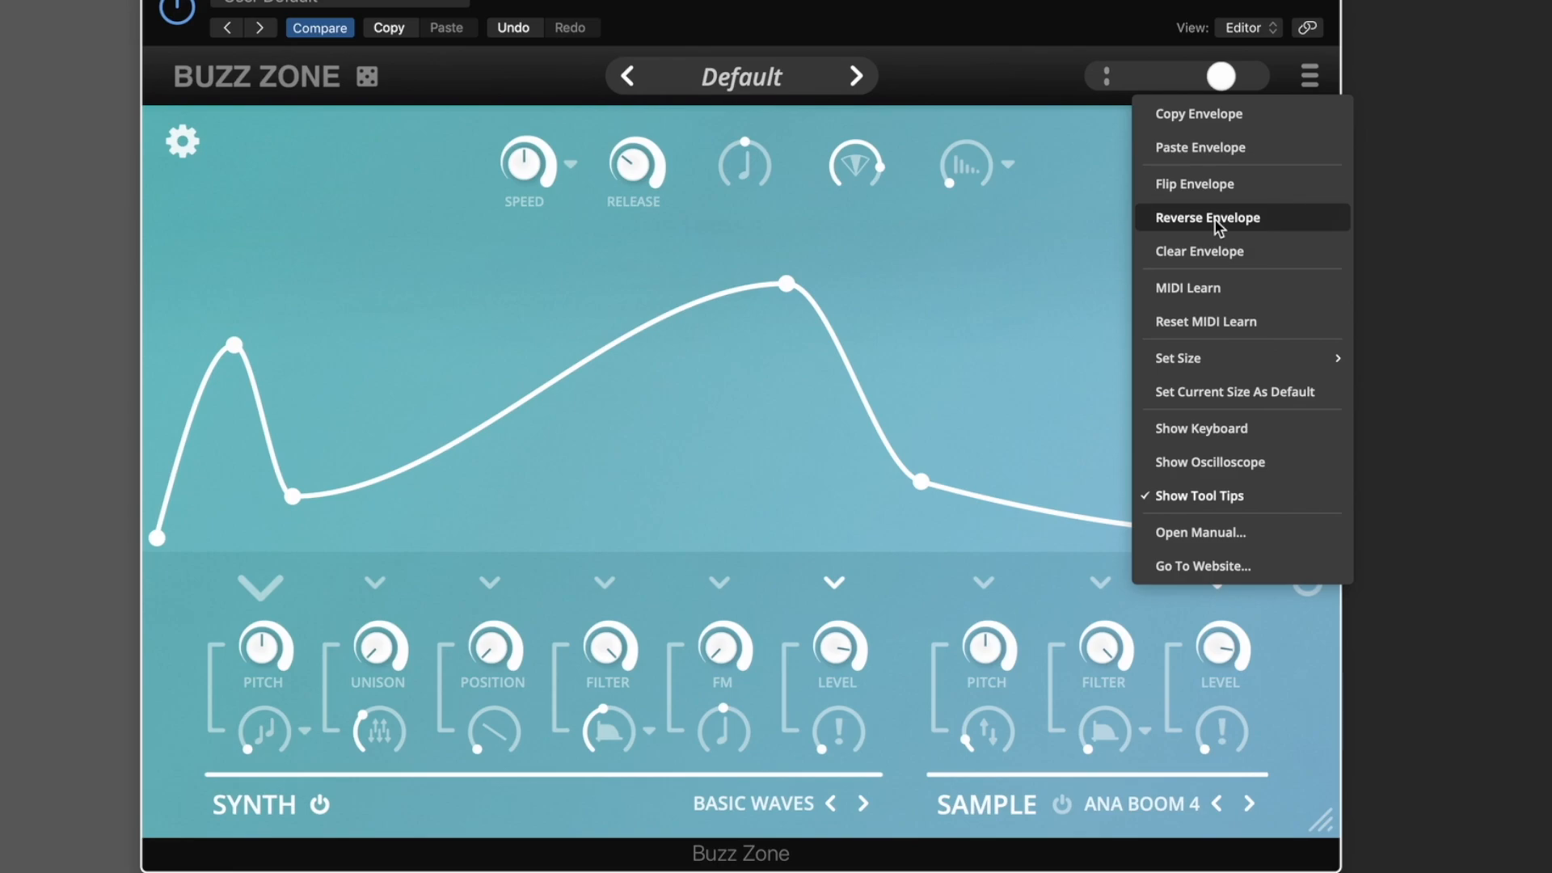
click(1205, 262)
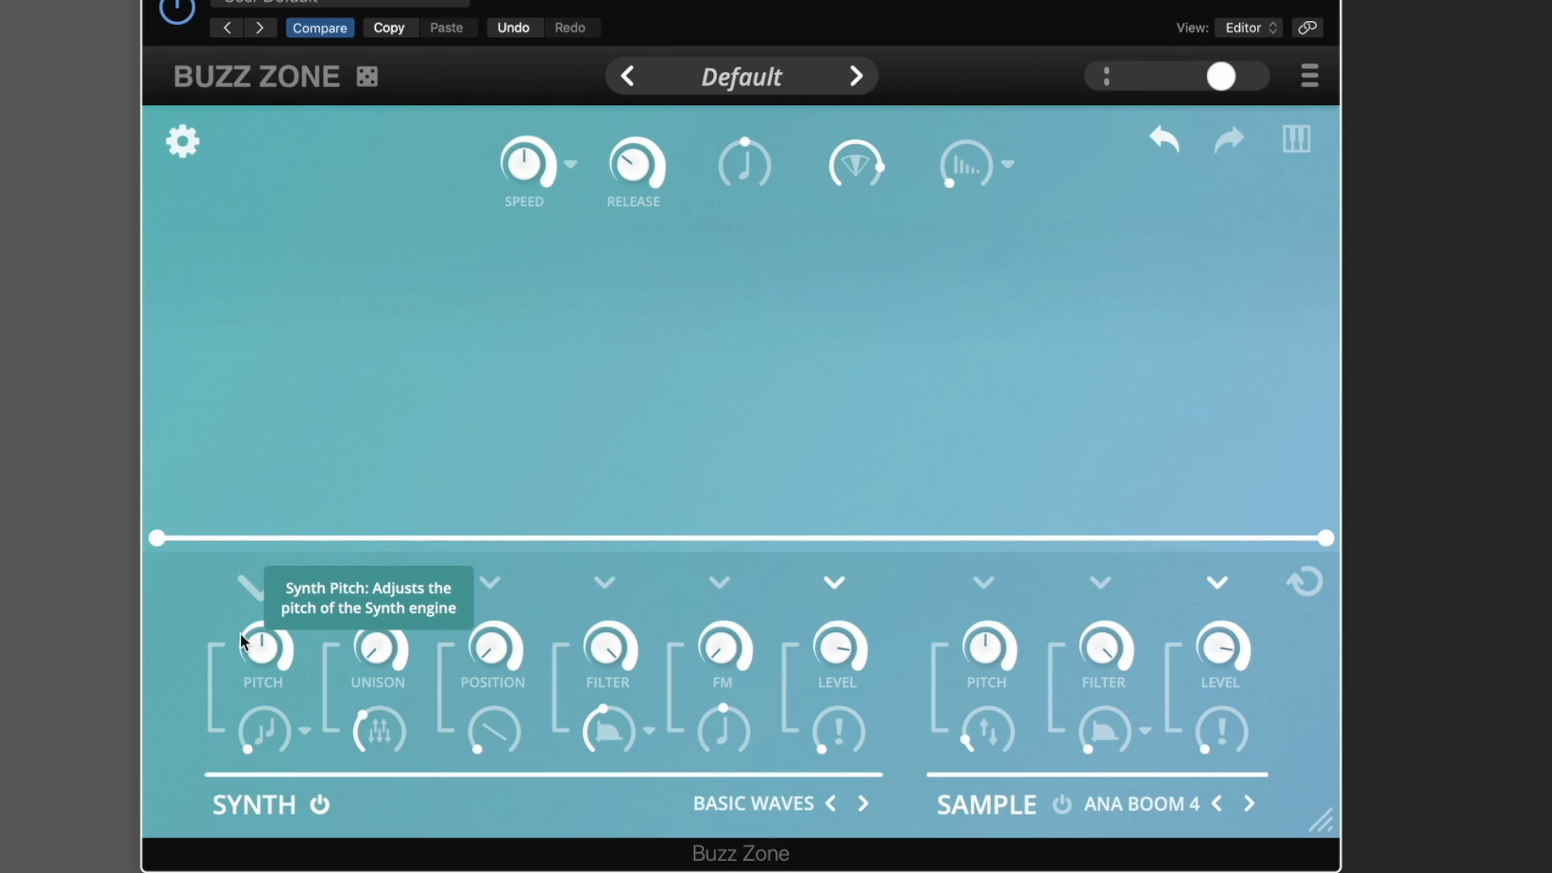
- Keep the Synth harmony interval at Fifth and raise the harmony amount most of the way
click(305, 732)
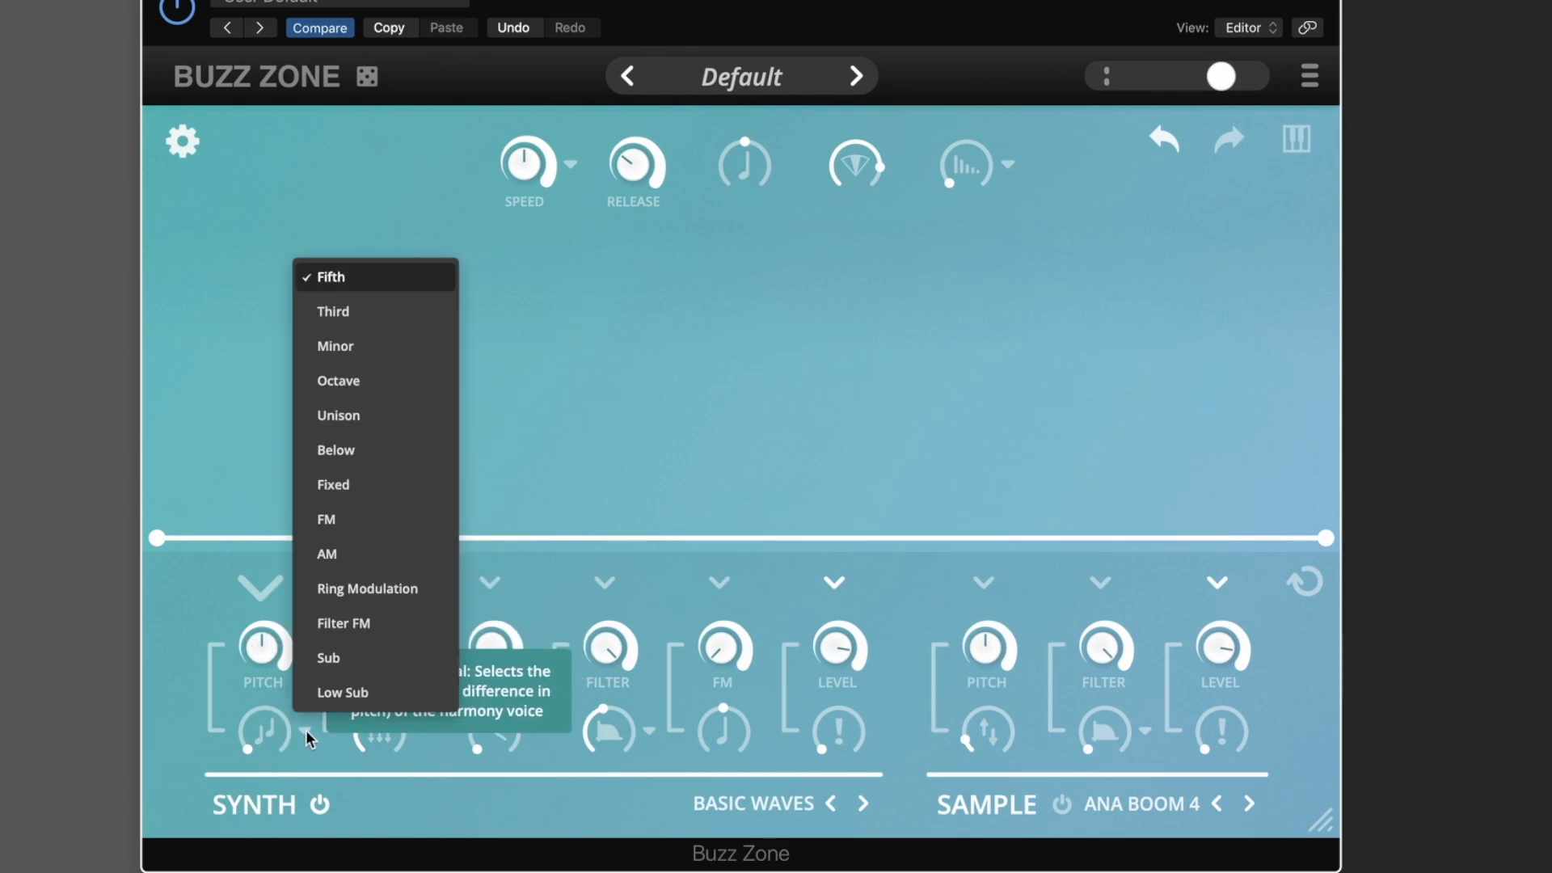
click(331, 278)
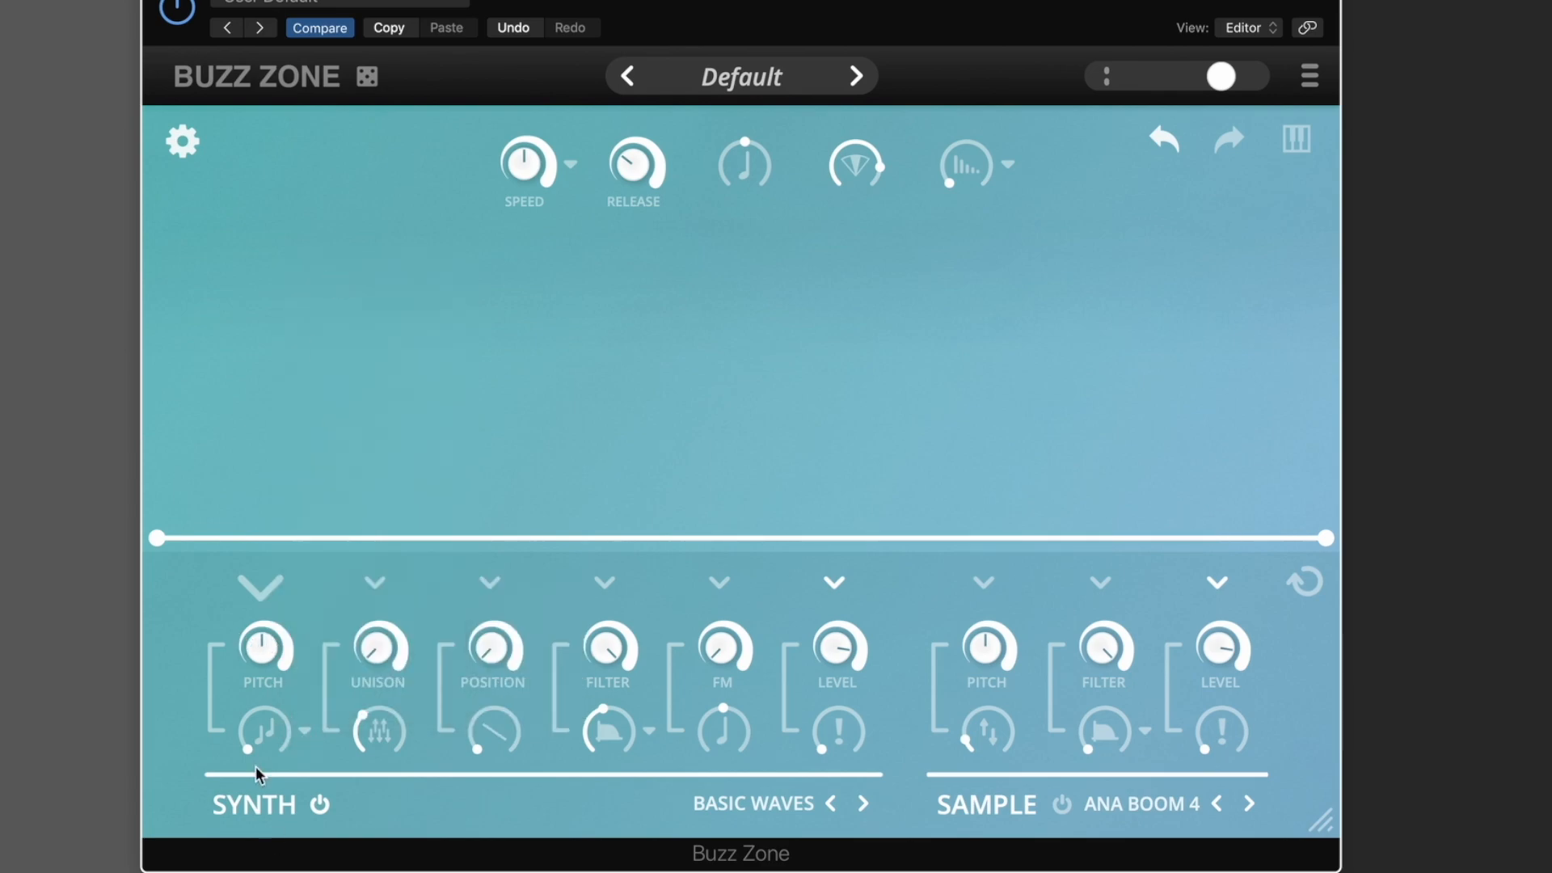
drag(258, 664, 271, 541)
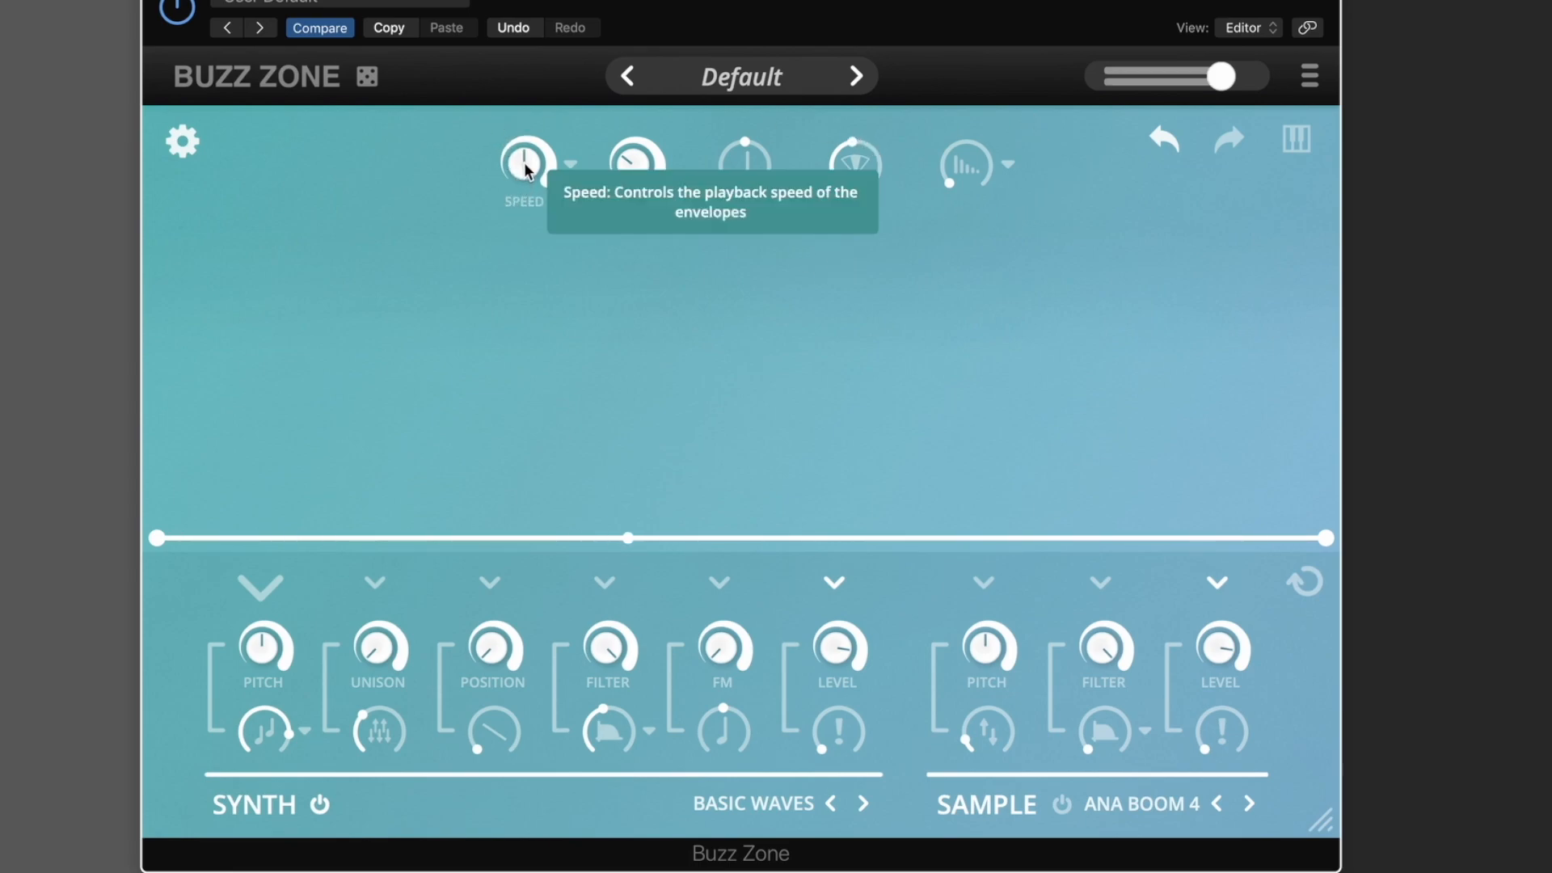
- Shape the Synth Pitch envelope with two peaks and a dip between them, and try fast and slow envelope Speed settings
double_click(267, 425)
double_click(436, 501)
double_click(687, 370)
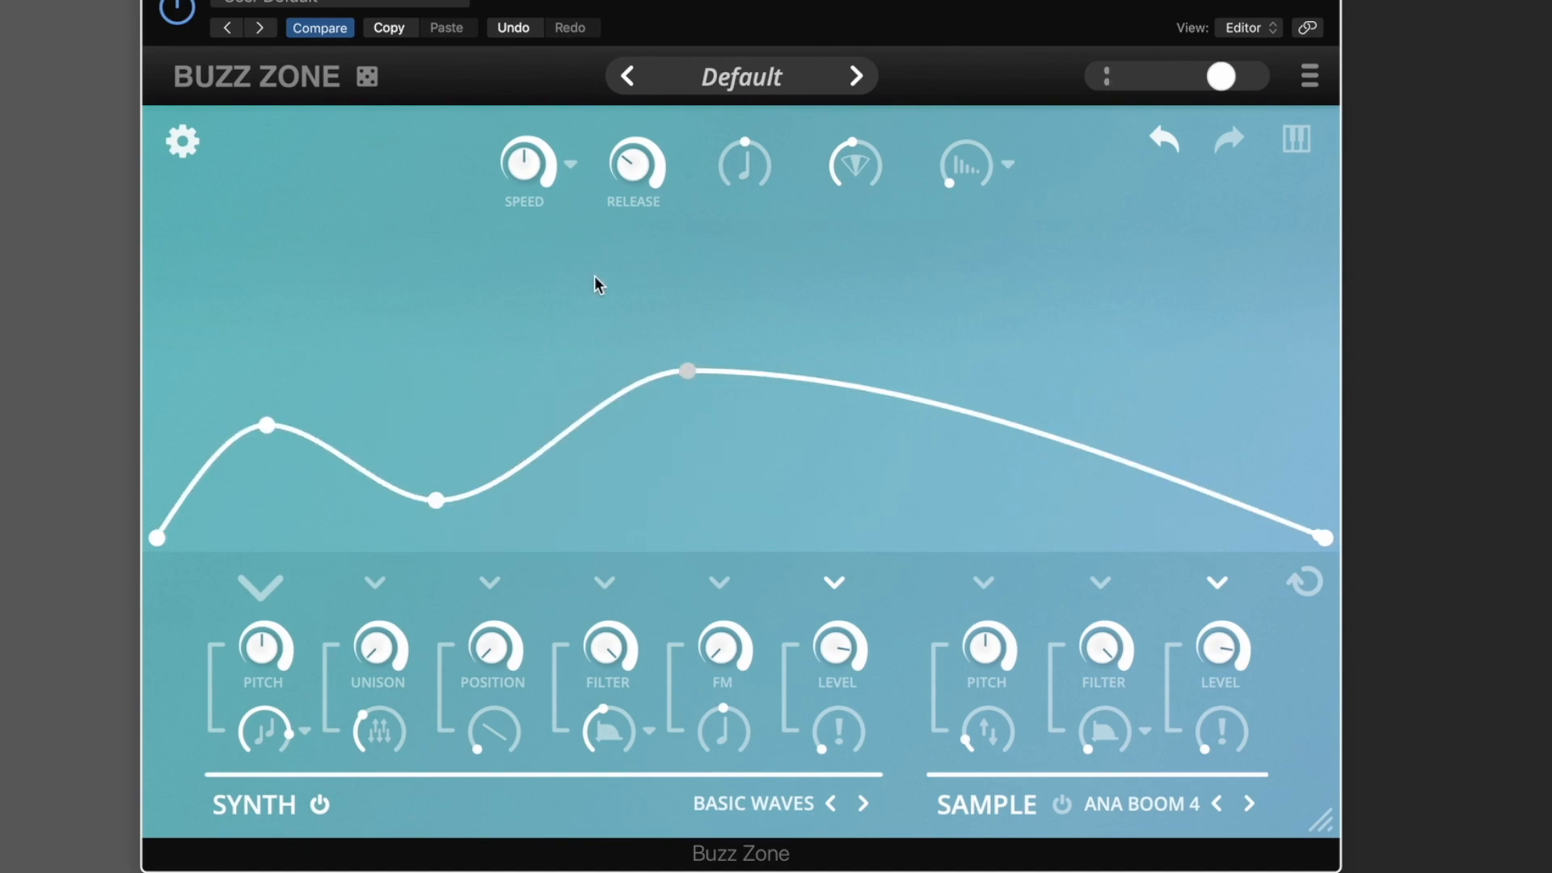
drag(526, 162, 522, 36)
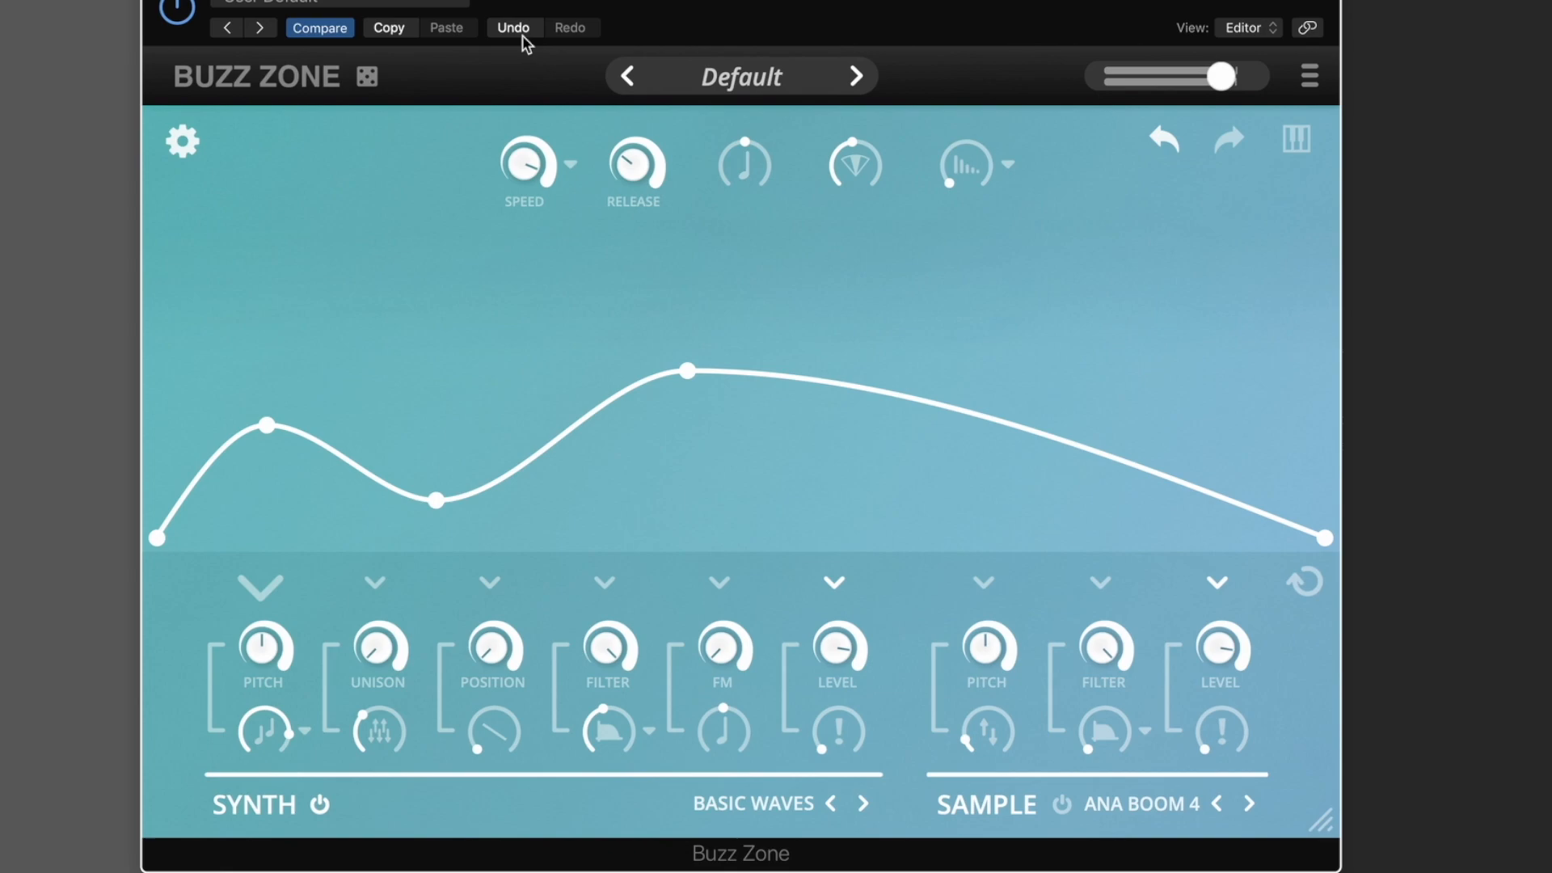
drag(513, 140, 511, 283)
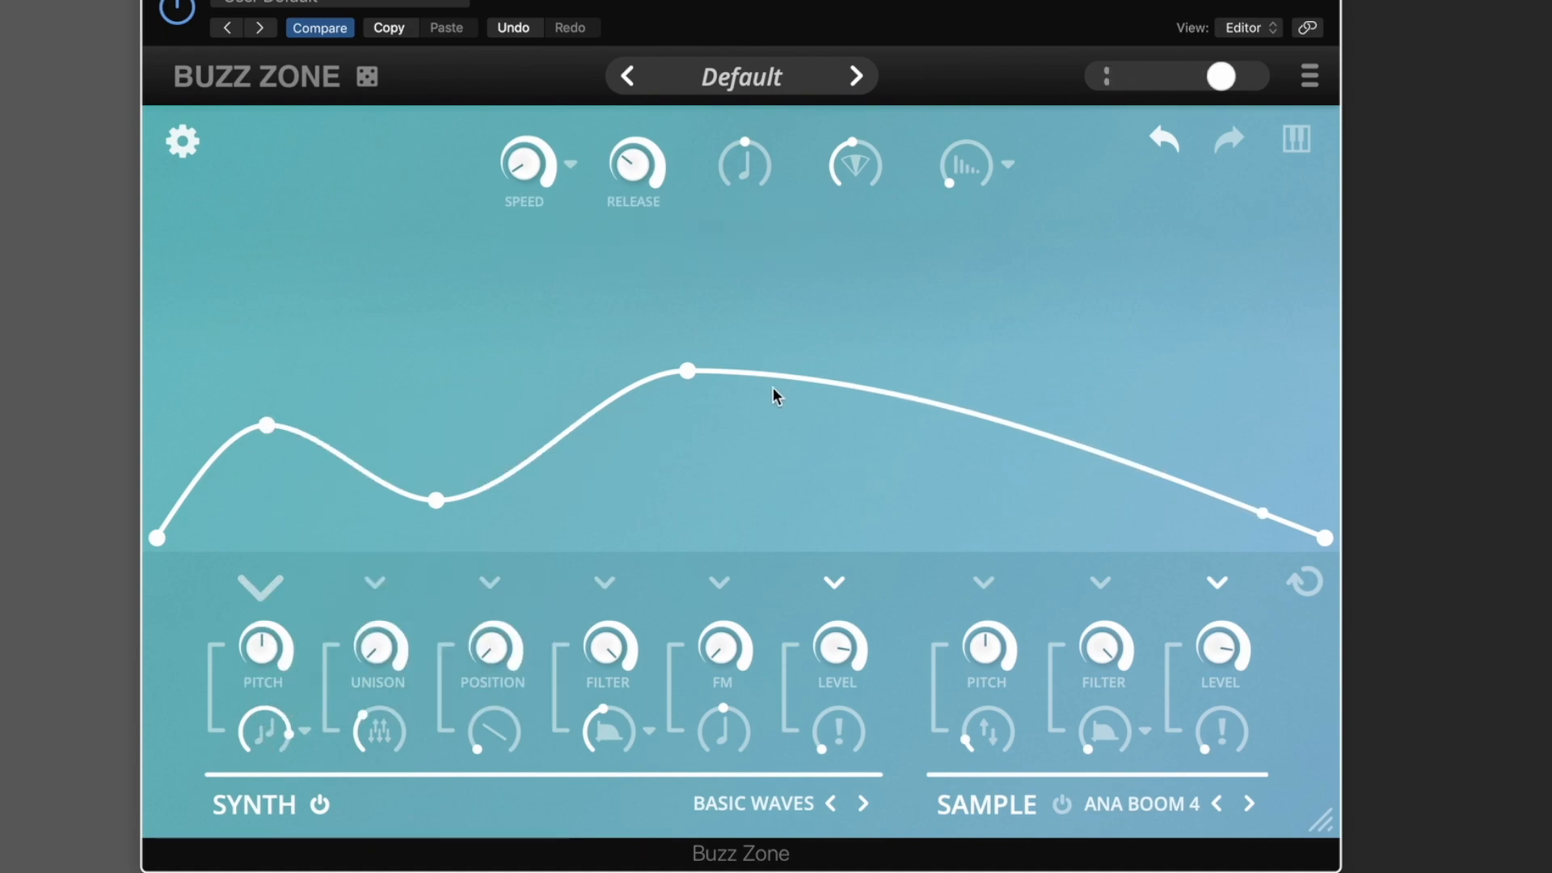
- Clear the Synth Pitch envelope, and display the Synth's FM and Position envelopes
click(1309, 76)
click(1244, 257)
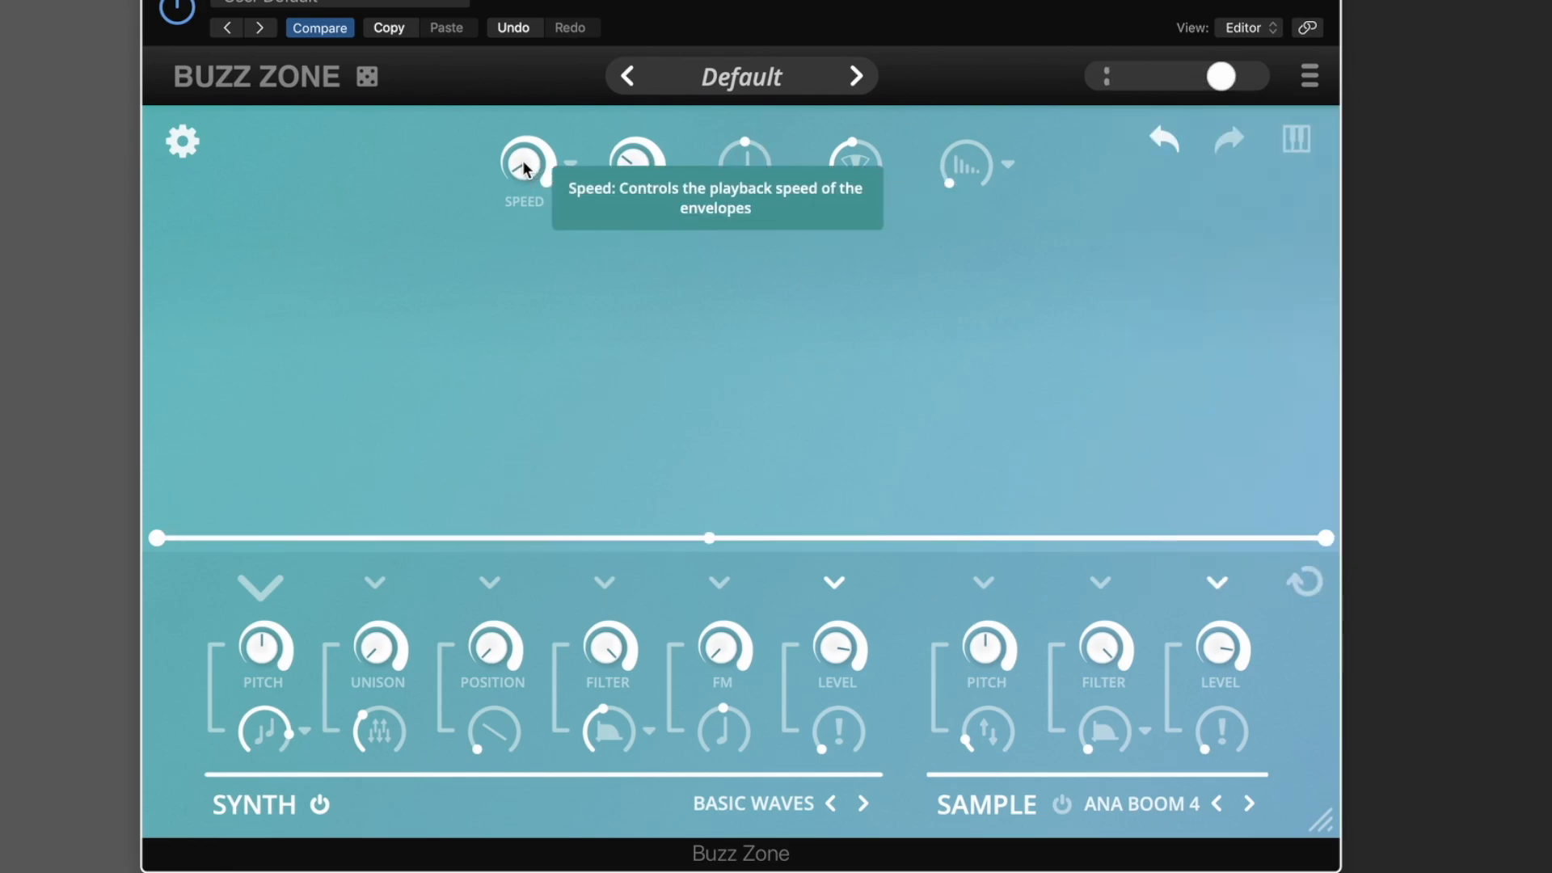
click(717, 589)
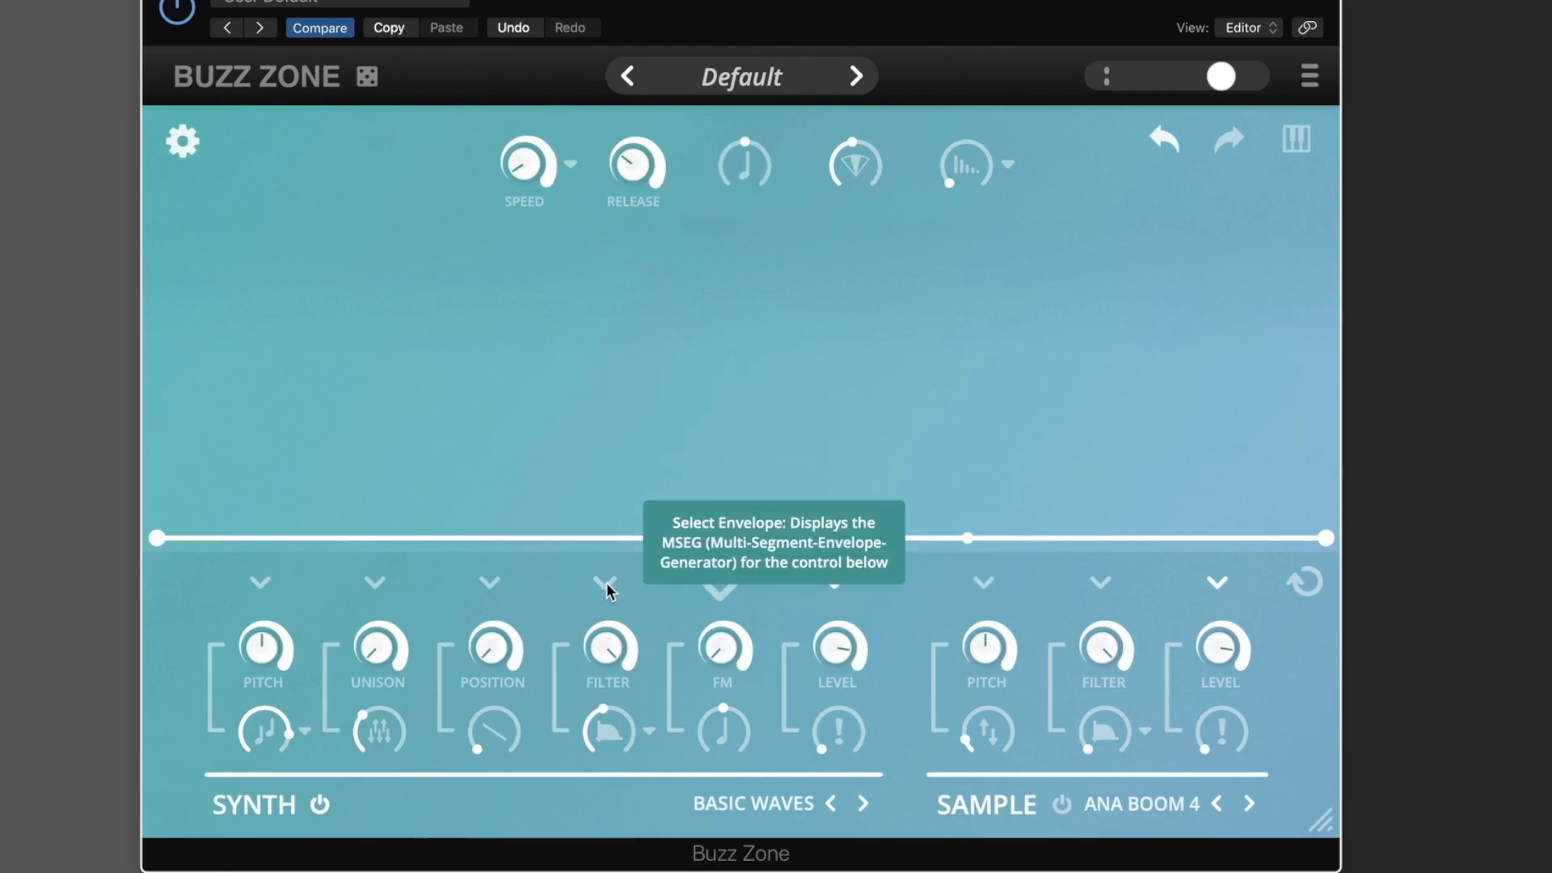
click(491, 582)
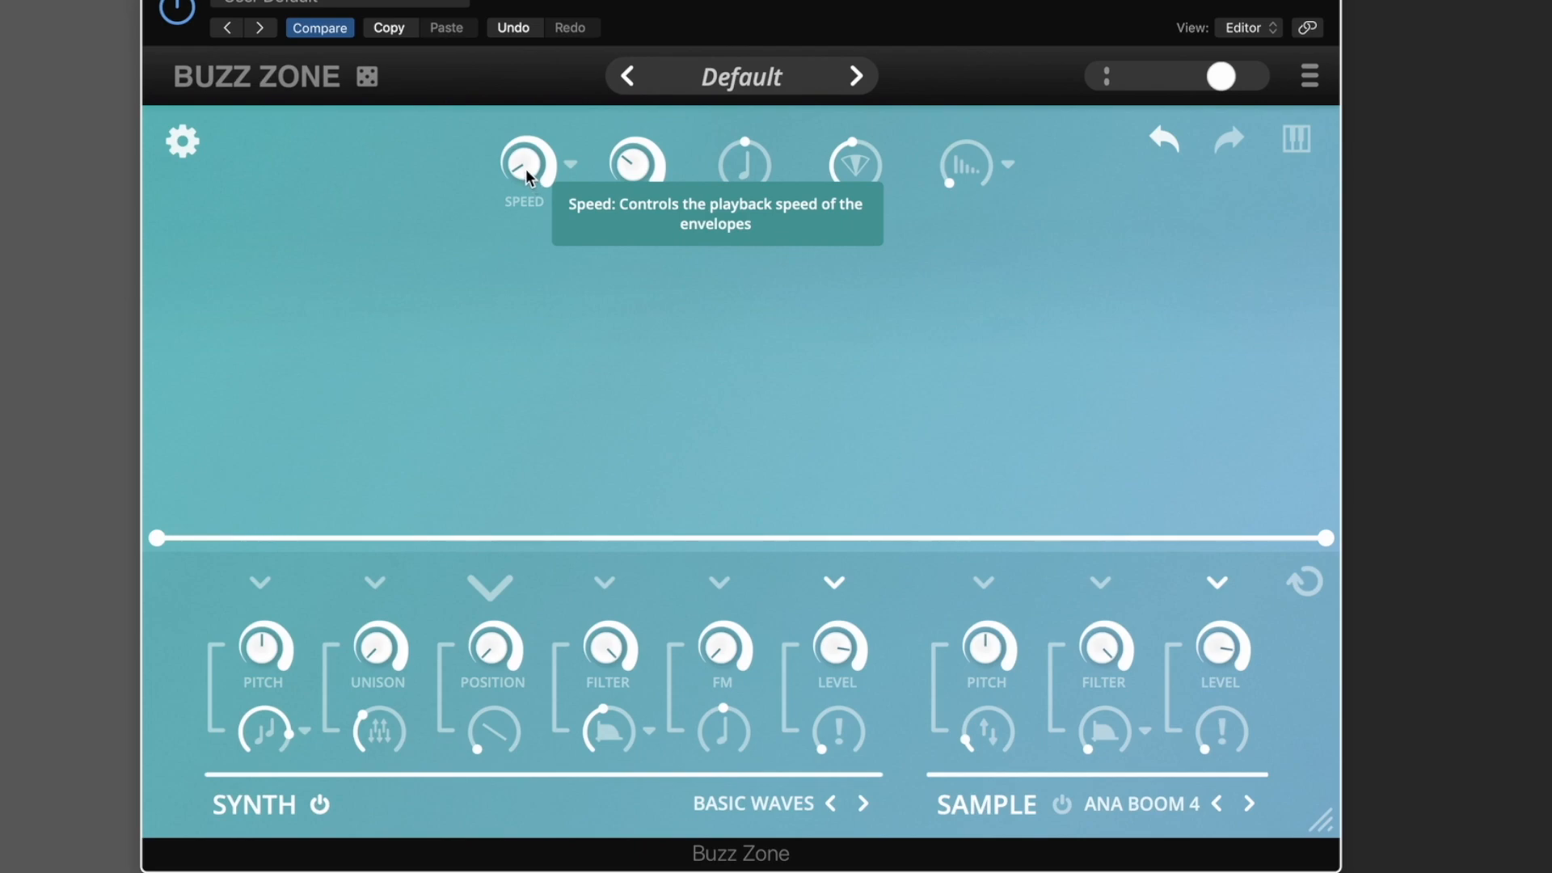
- Try different envelope Speeds, leave Speed somewhat below the midpoint, and display the Synth's Level and Pitch envelopes
drag(525, 168, 513, 76)
drag(558, 1, 514, 283)
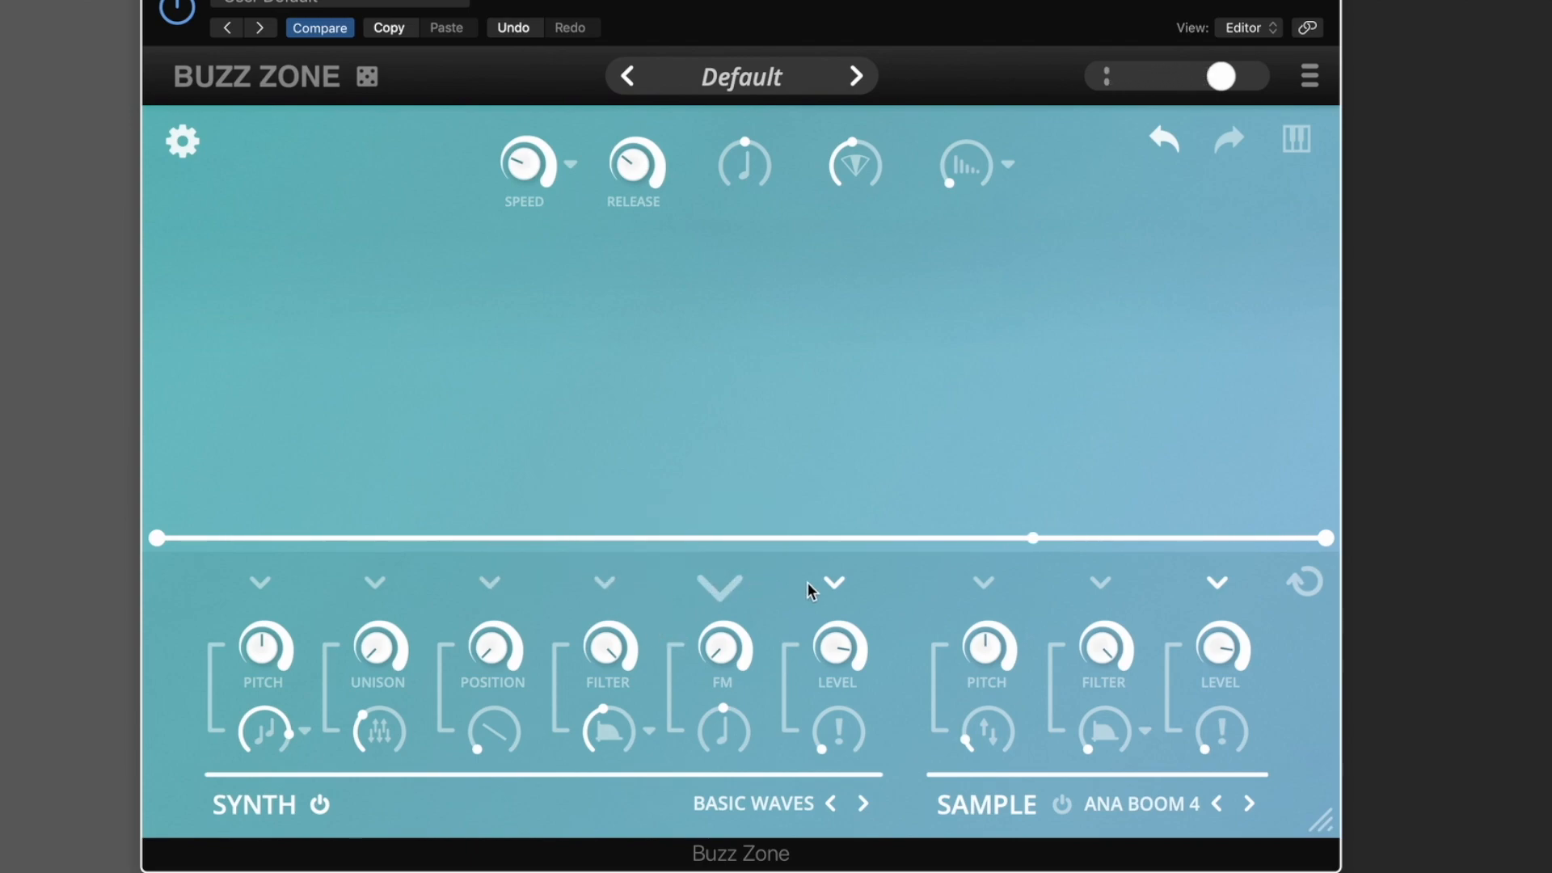
click(836, 585)
click(273, 583)
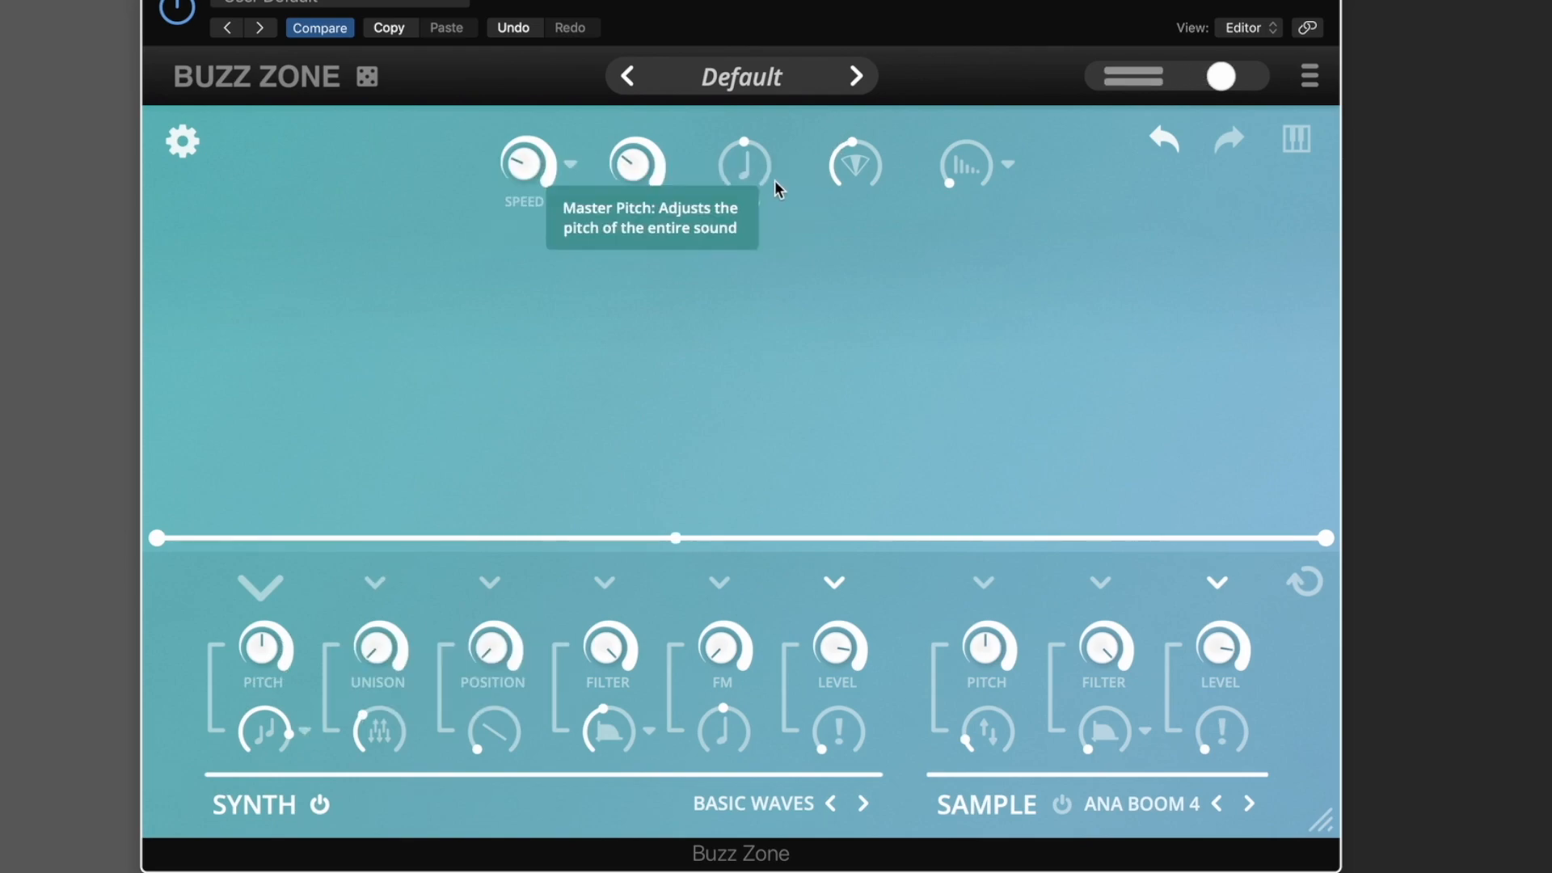
- Try a long Release, shorten it to about 160 ms, and try the Master Pitch before resetting it to 0.00
drag(751, 165, 751, 167)
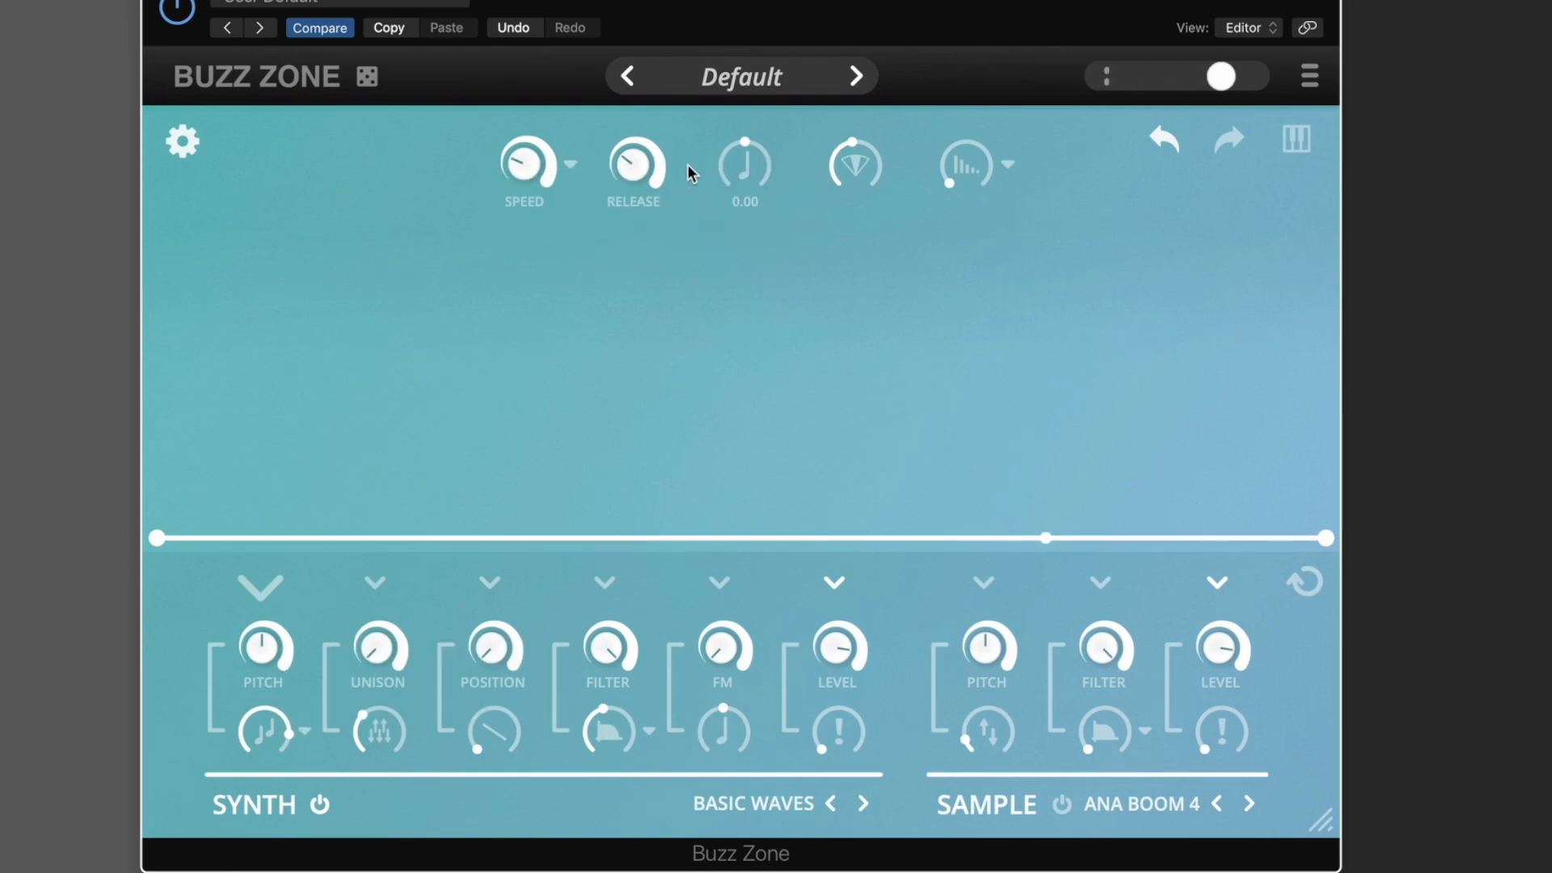
drag(634, 162, 638, 41)
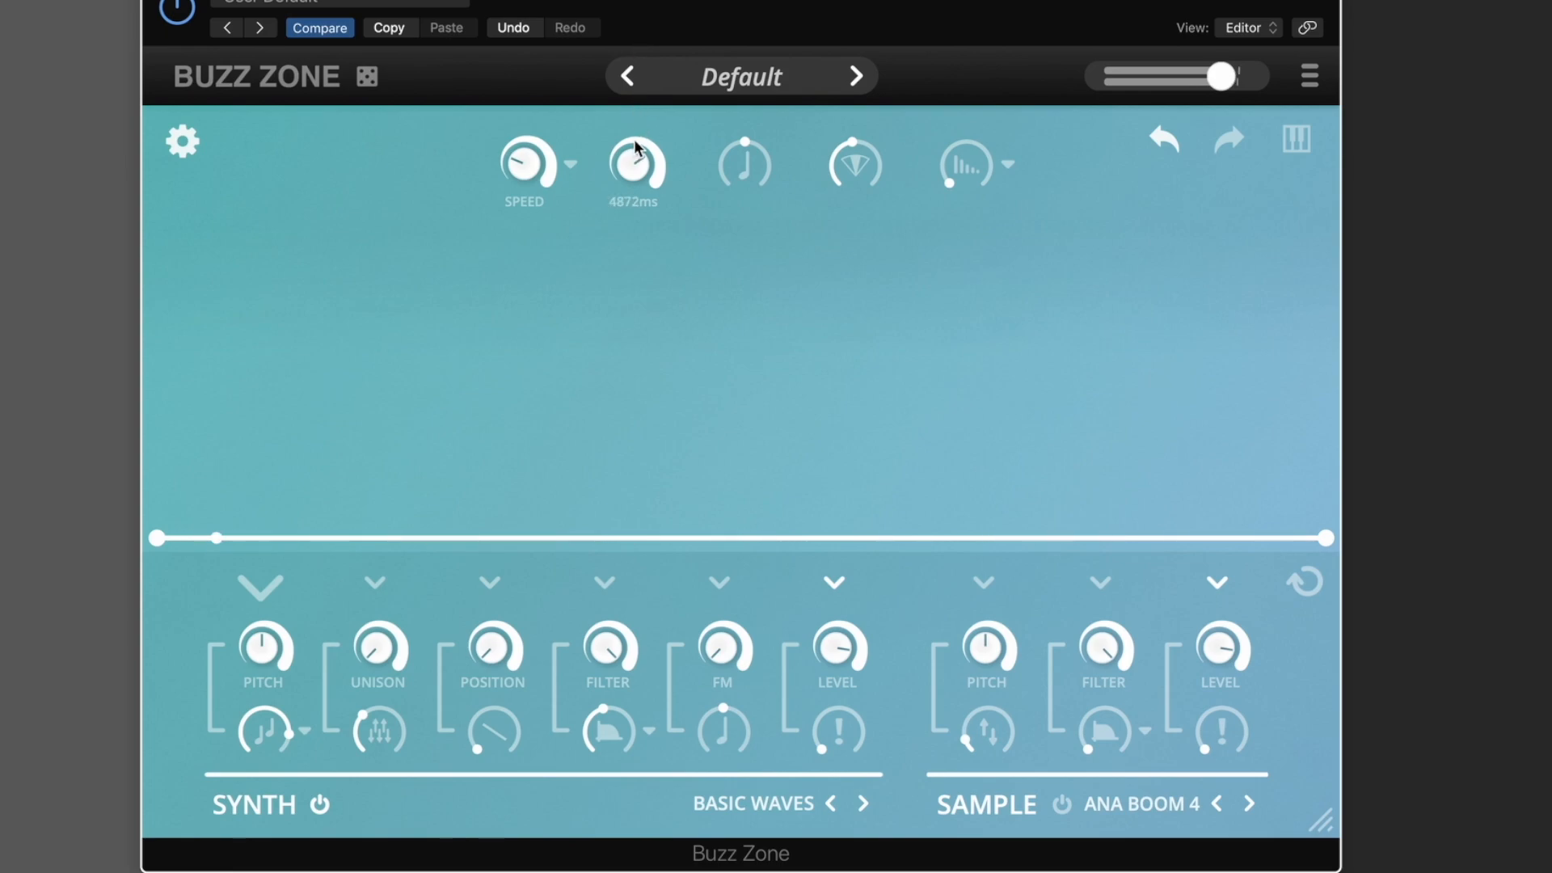
drag(632, 202, 630, 221)
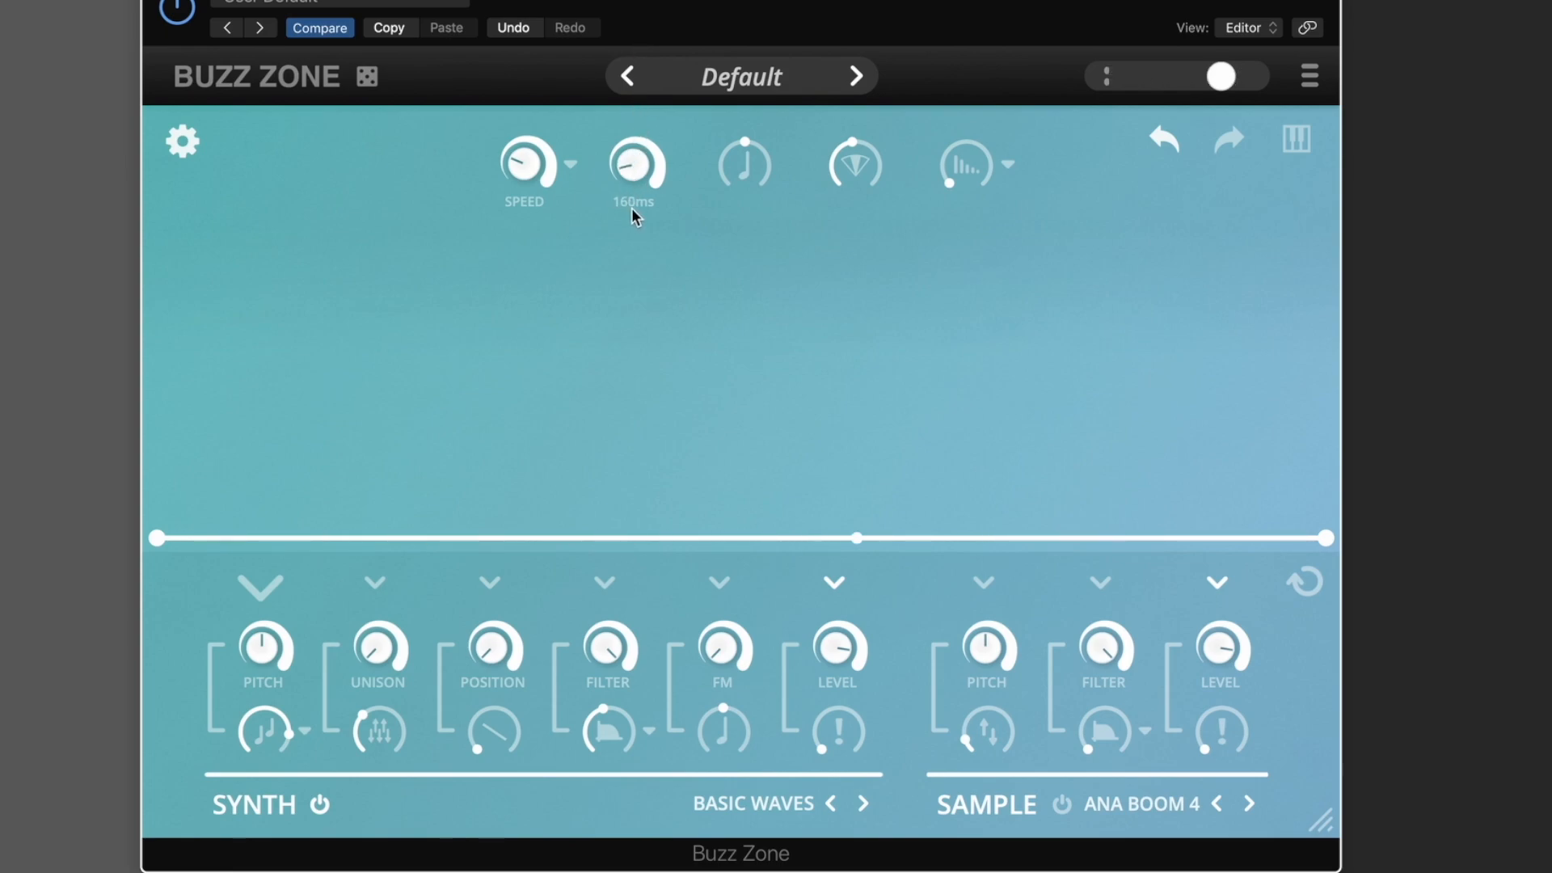
drag(747, 157, 746, 204)
double_click(742, 166)
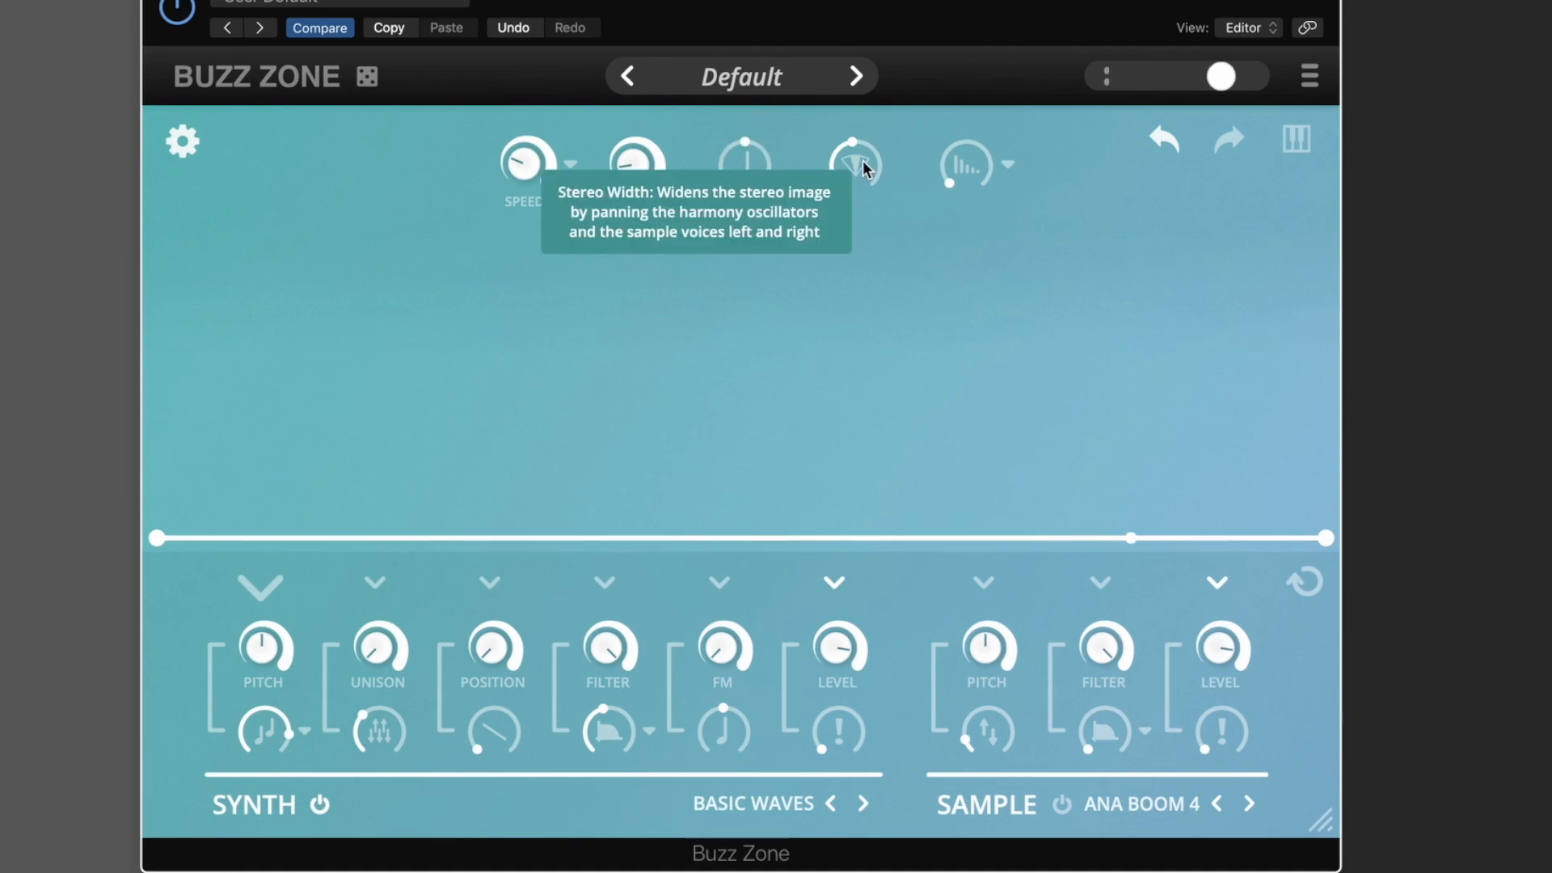
- Compare the Stereo Width at minimum and at maximum
drag(865, 168, 855, 273)
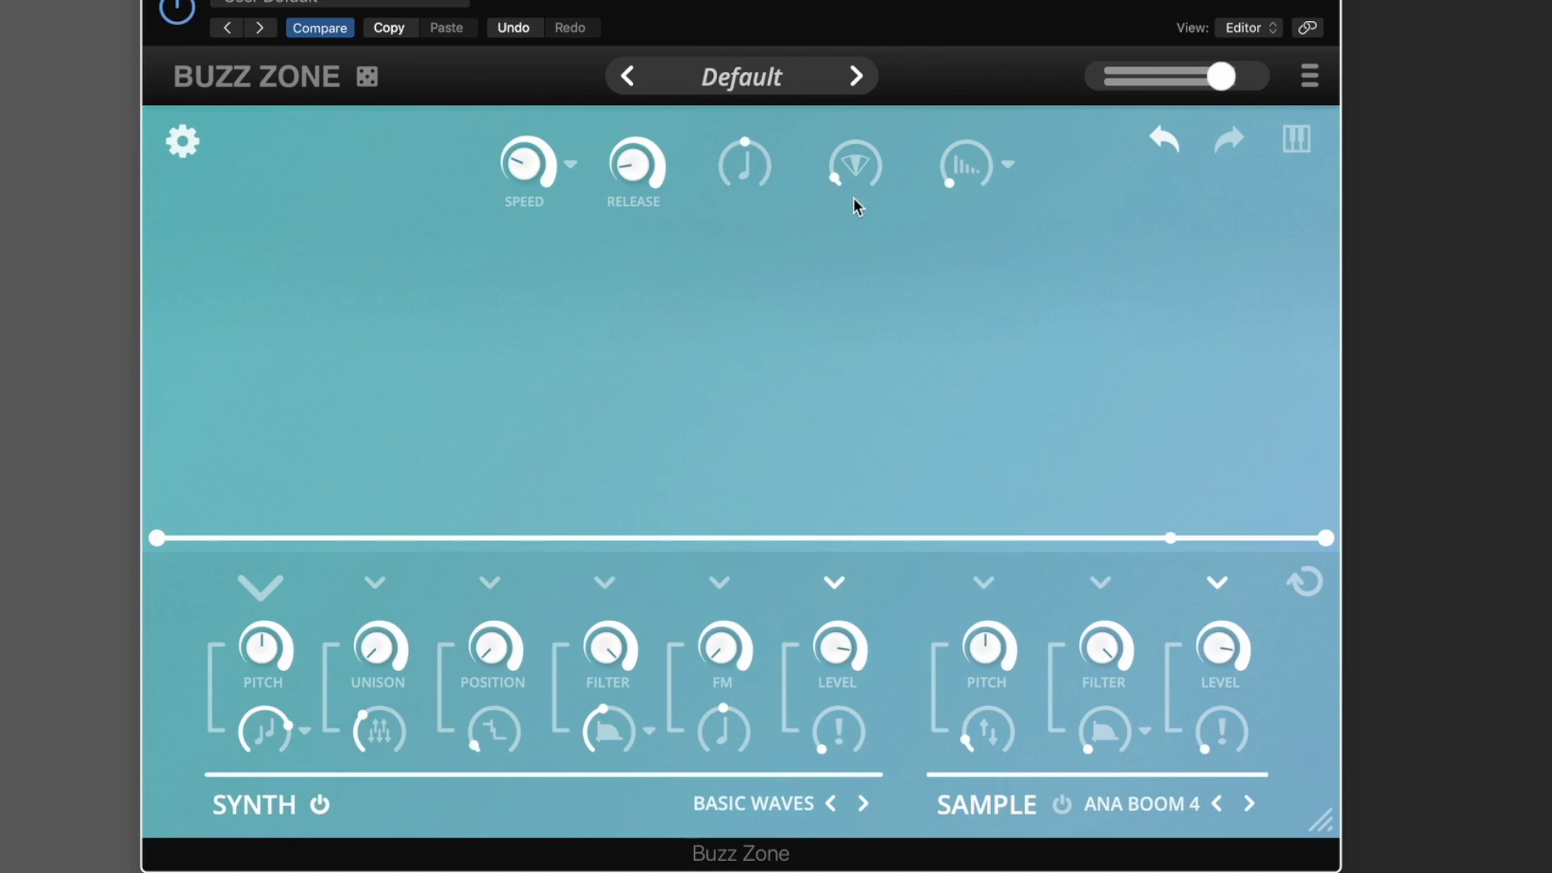
drag(855, 143, 855, 21)
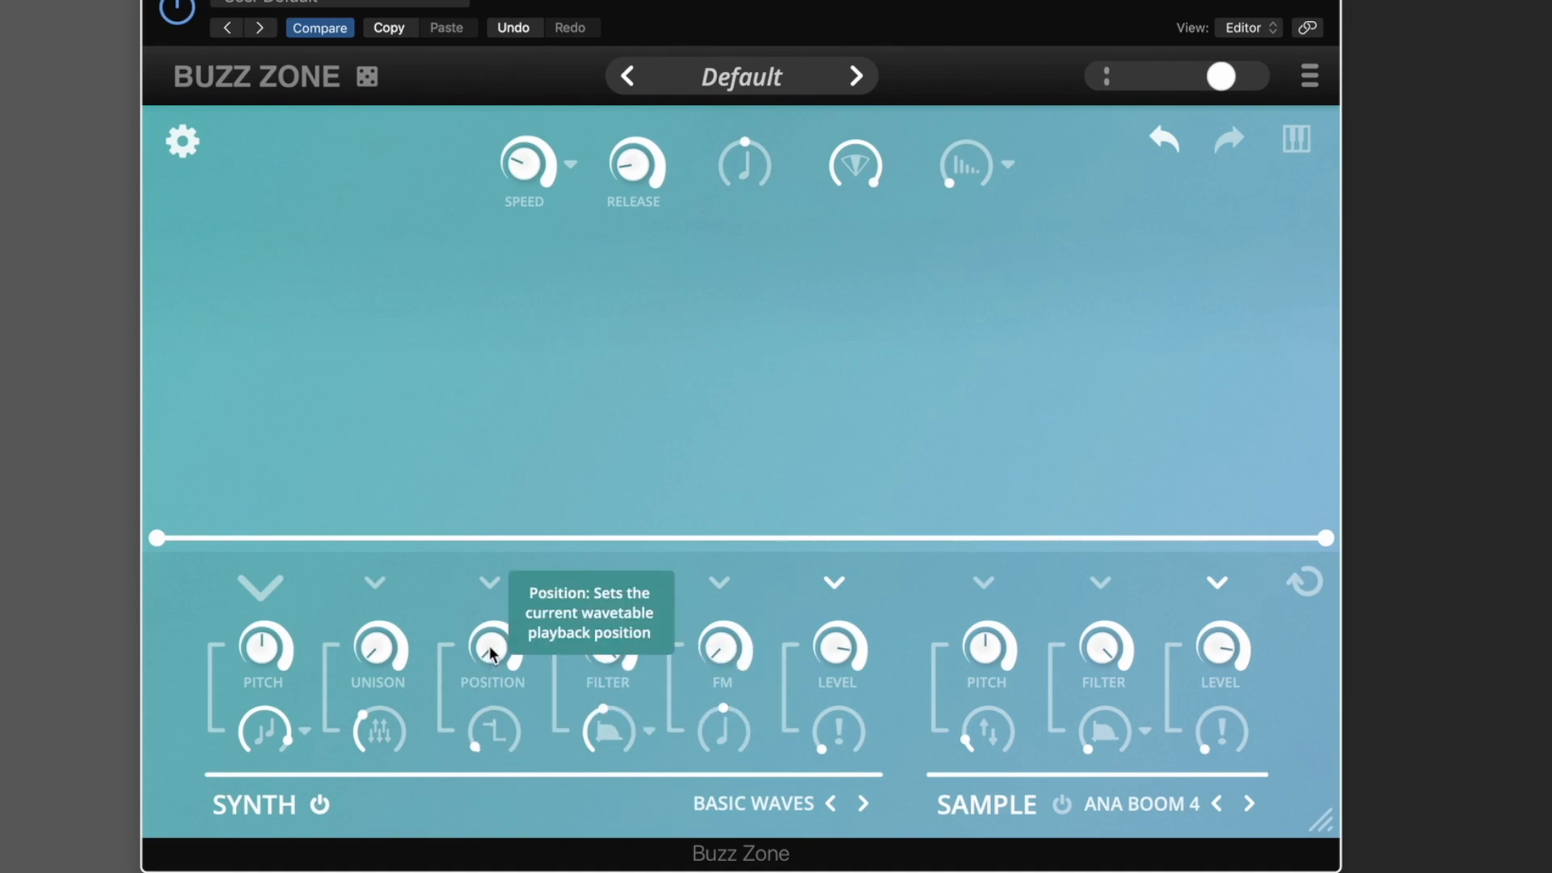
- Try higher wavetable Positions before returning Position to minimum, and raise the harmony oscillator's Offset to just below its midpoint
drag(490, 649, 493, 454)
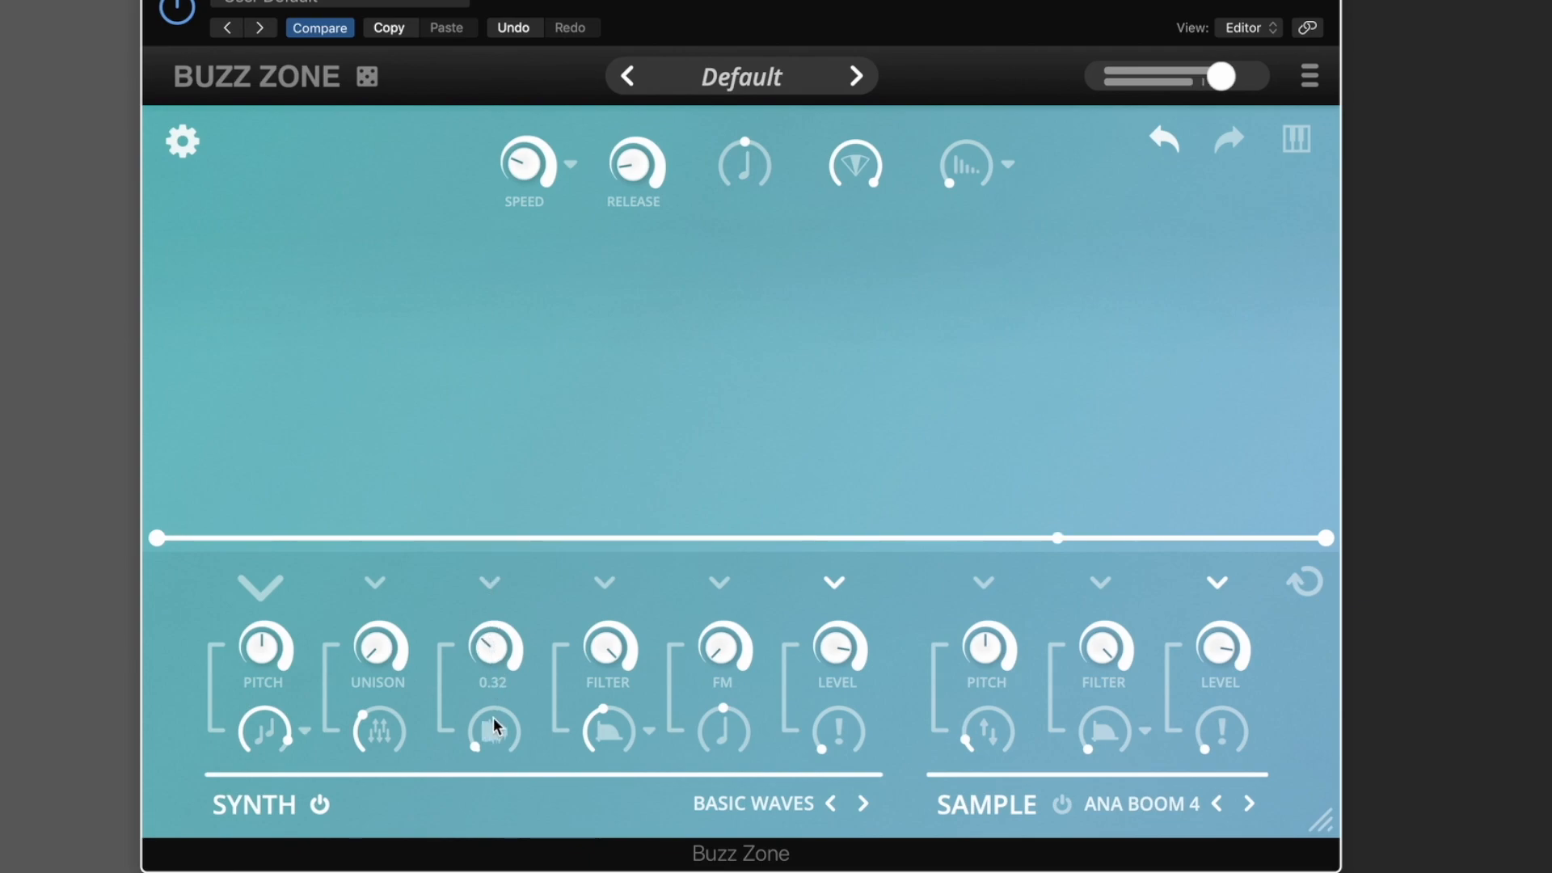
drag(495, 734, 496, 784)
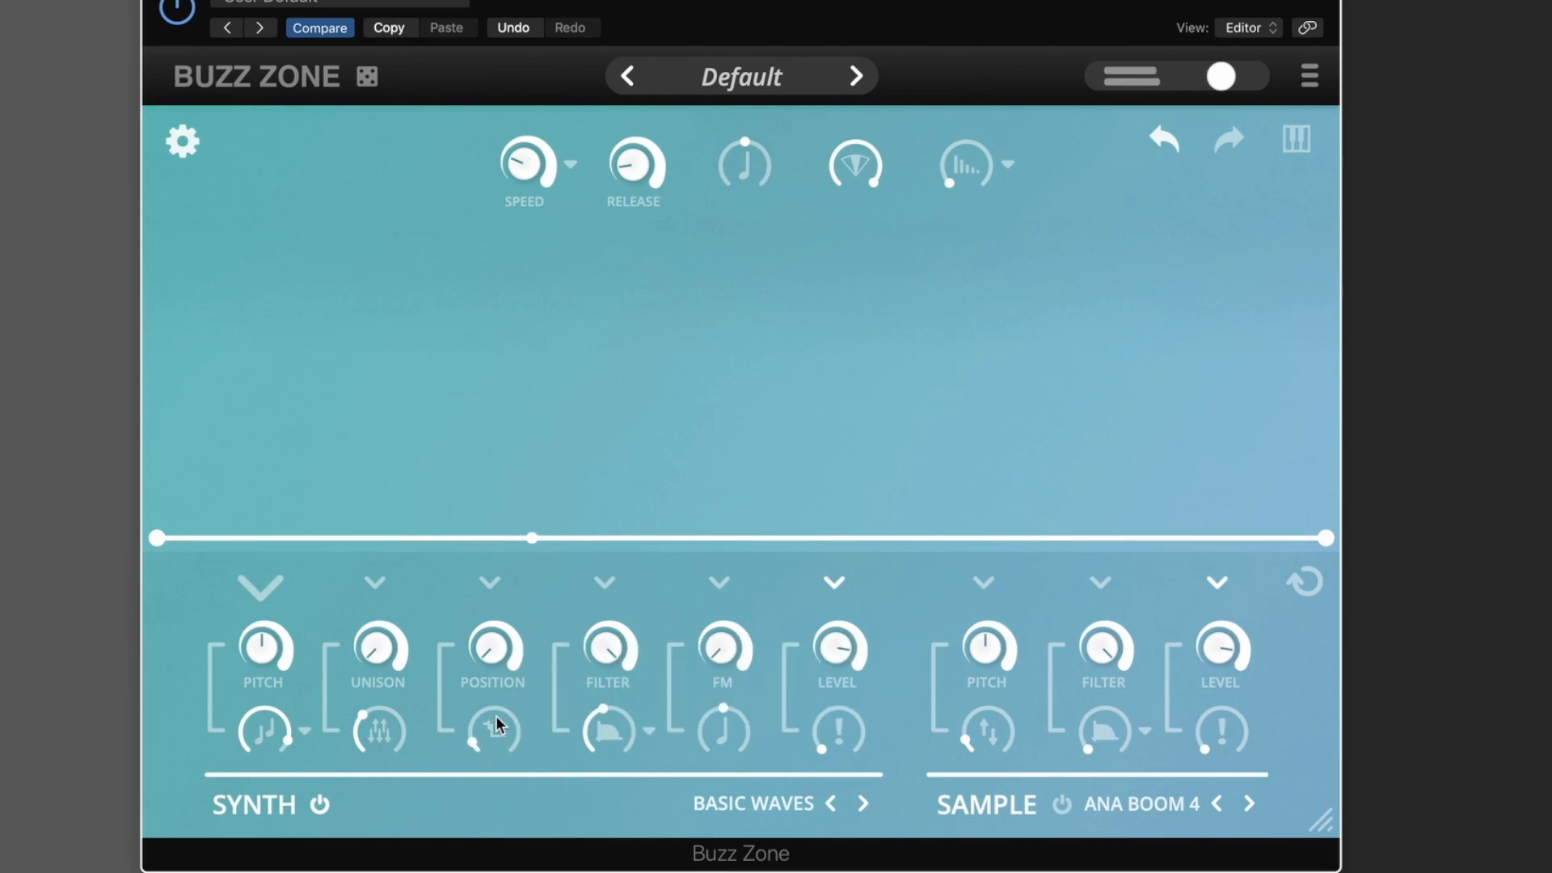
drag(496, 715, 496, 671)
drag(500, 753, 502, 678)
- Try the Third, Minor and Octave harmony intervals in the Synth engine
click(304, 729)
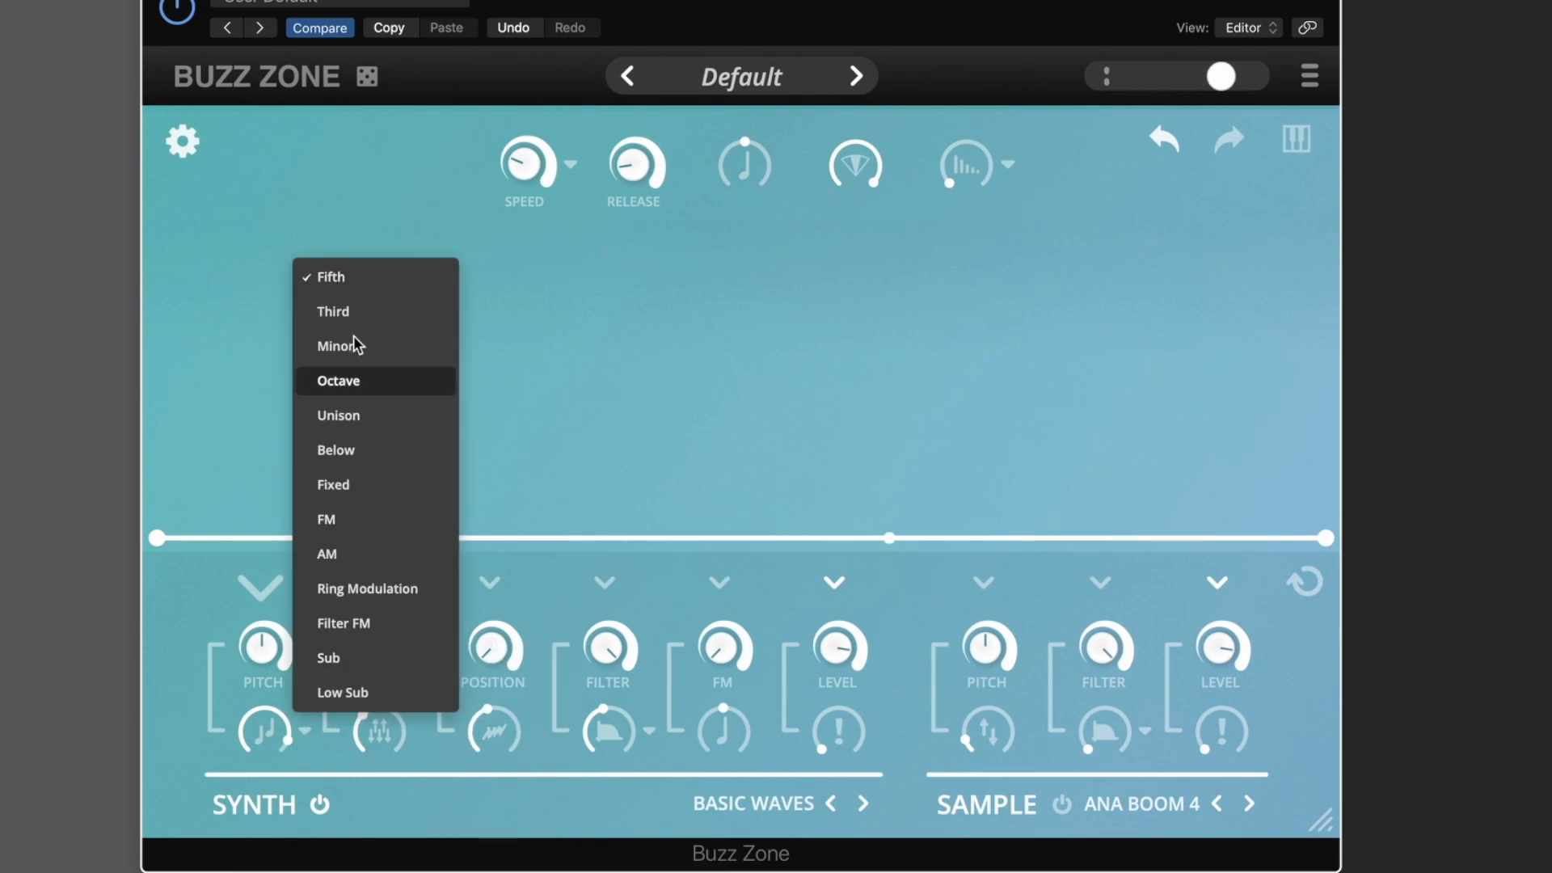
click(358, 312)
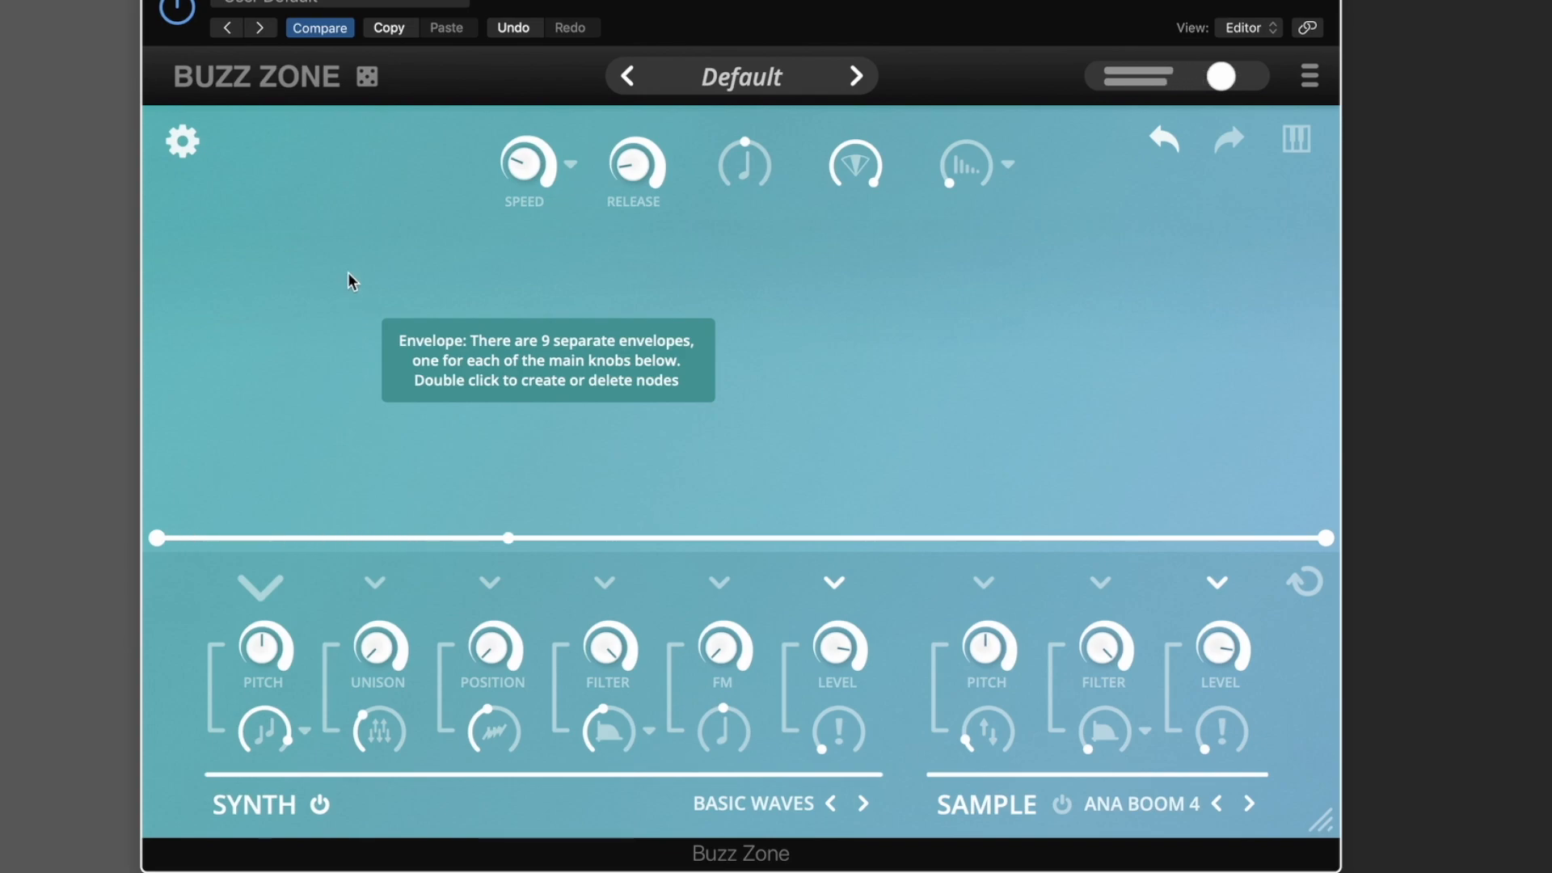
click(304, 732)
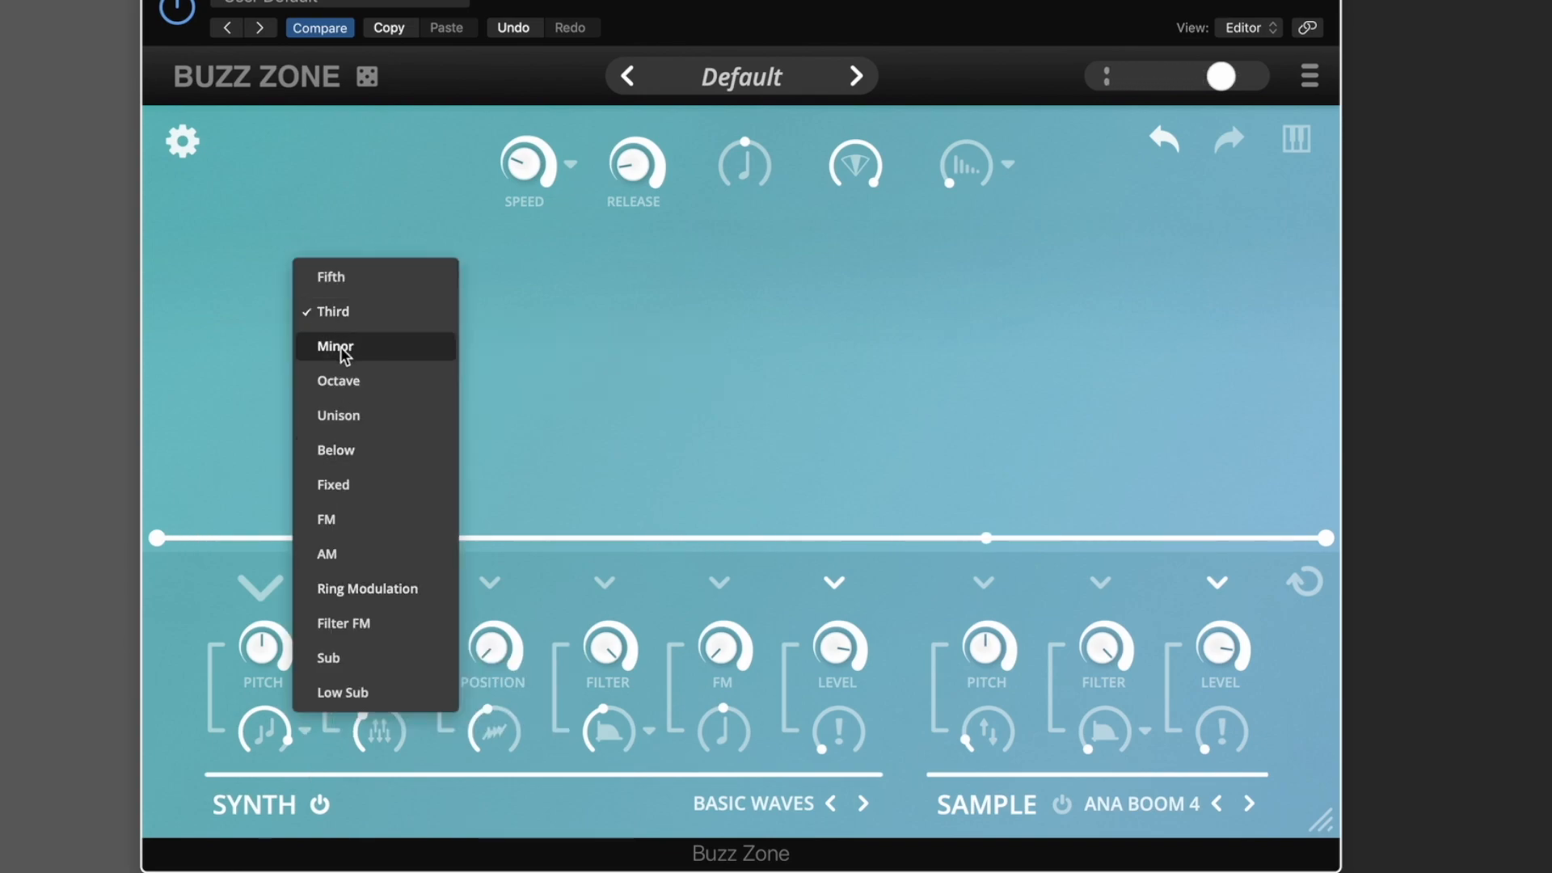
click(341, 347)
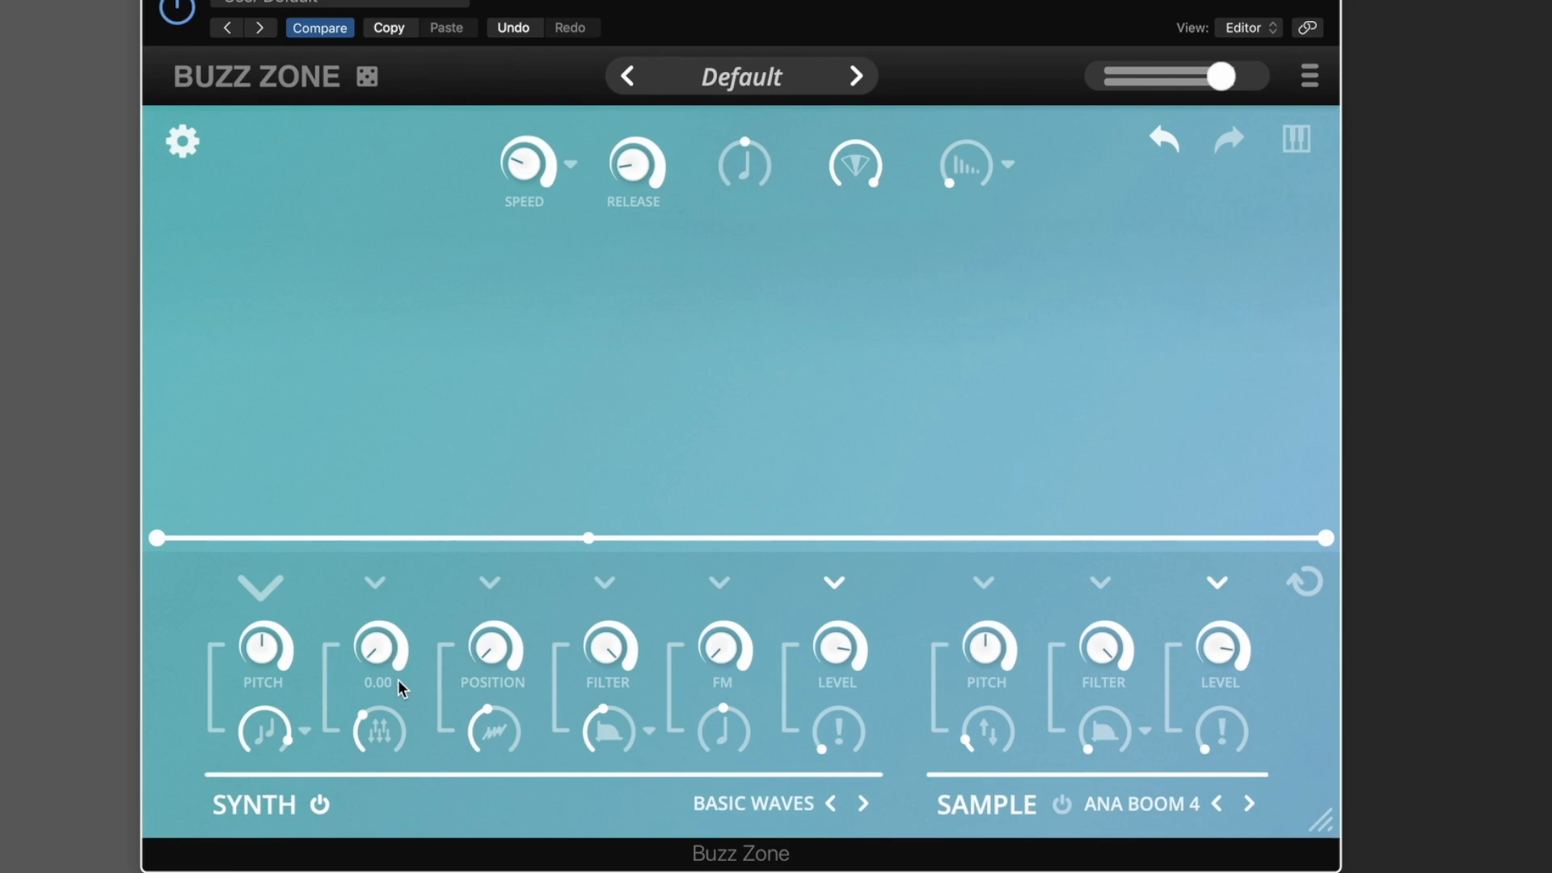
click(304, 730)
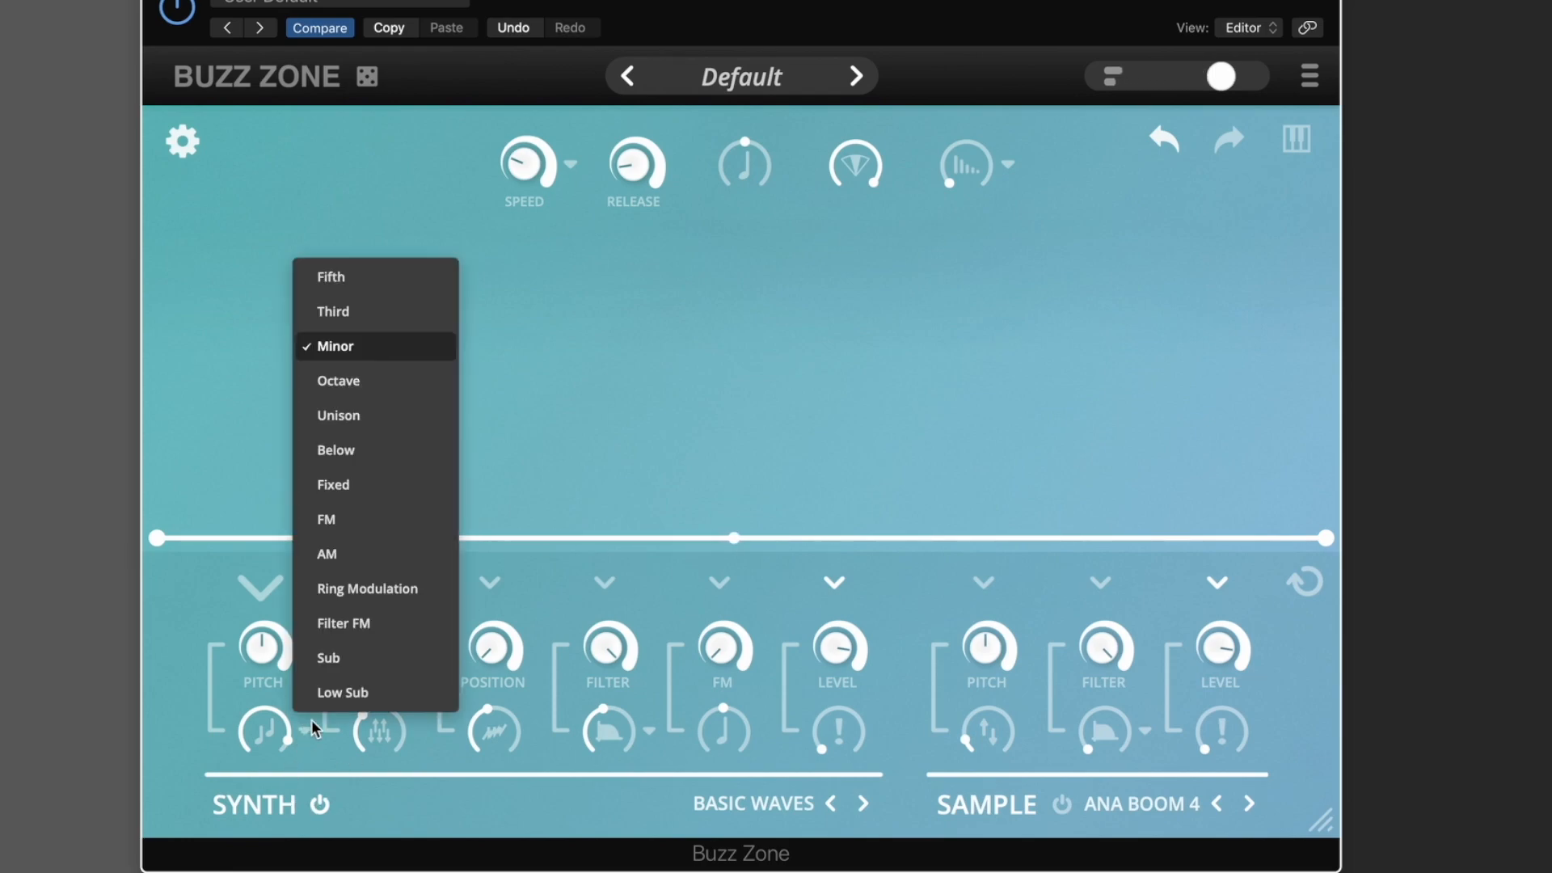
click(370, 373)
mouse_move(350, 722)
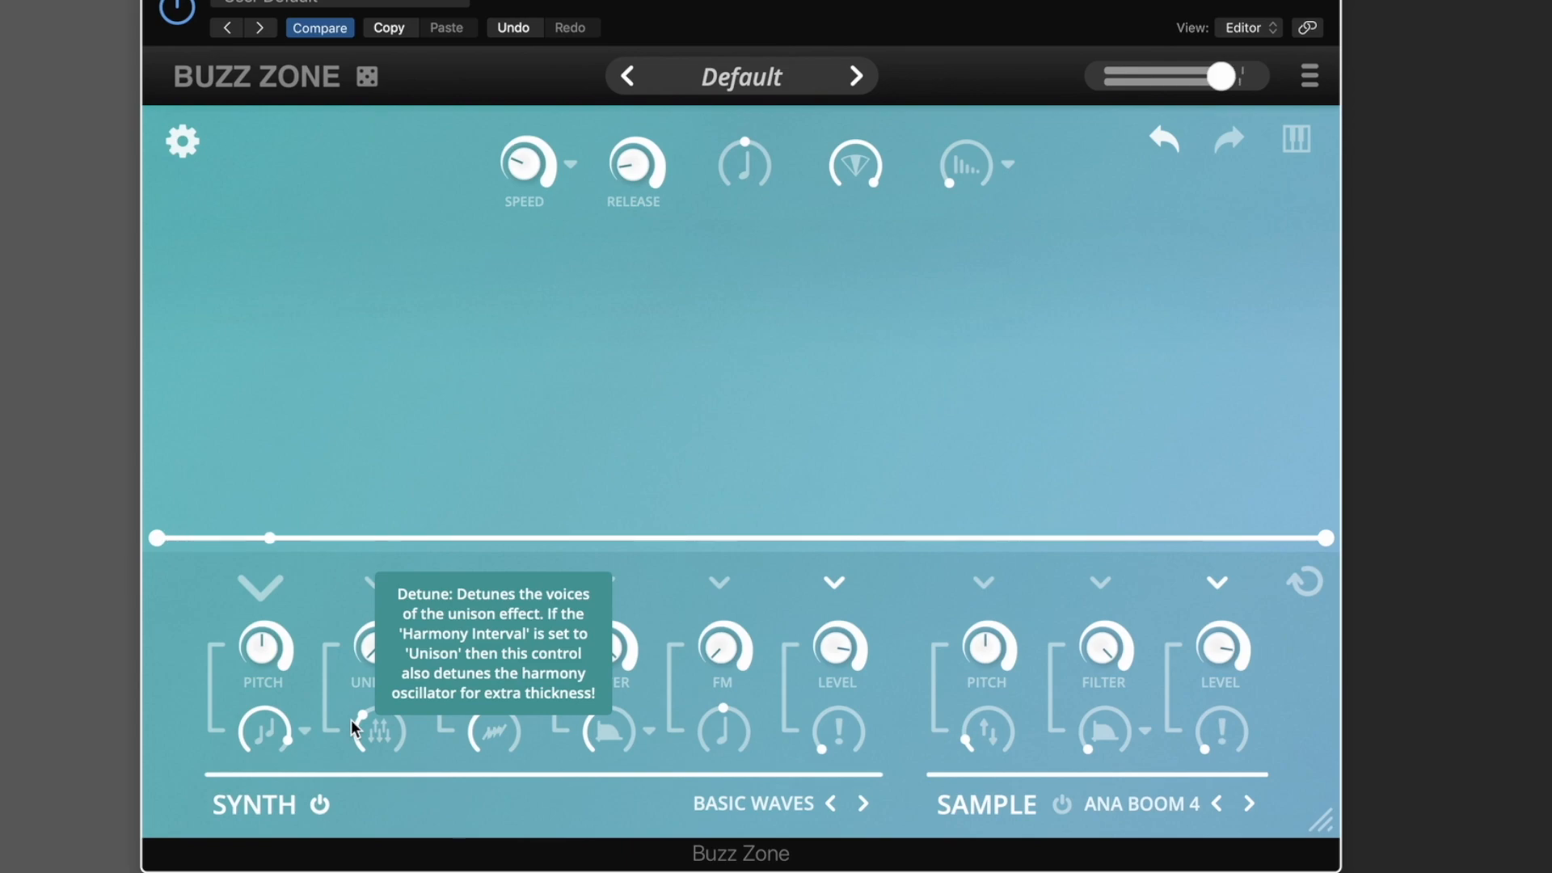
- Reduce the Stereo Width to about three quarters and set the Synth harmony interval to Unison
drag(862, 170, 850, 370)
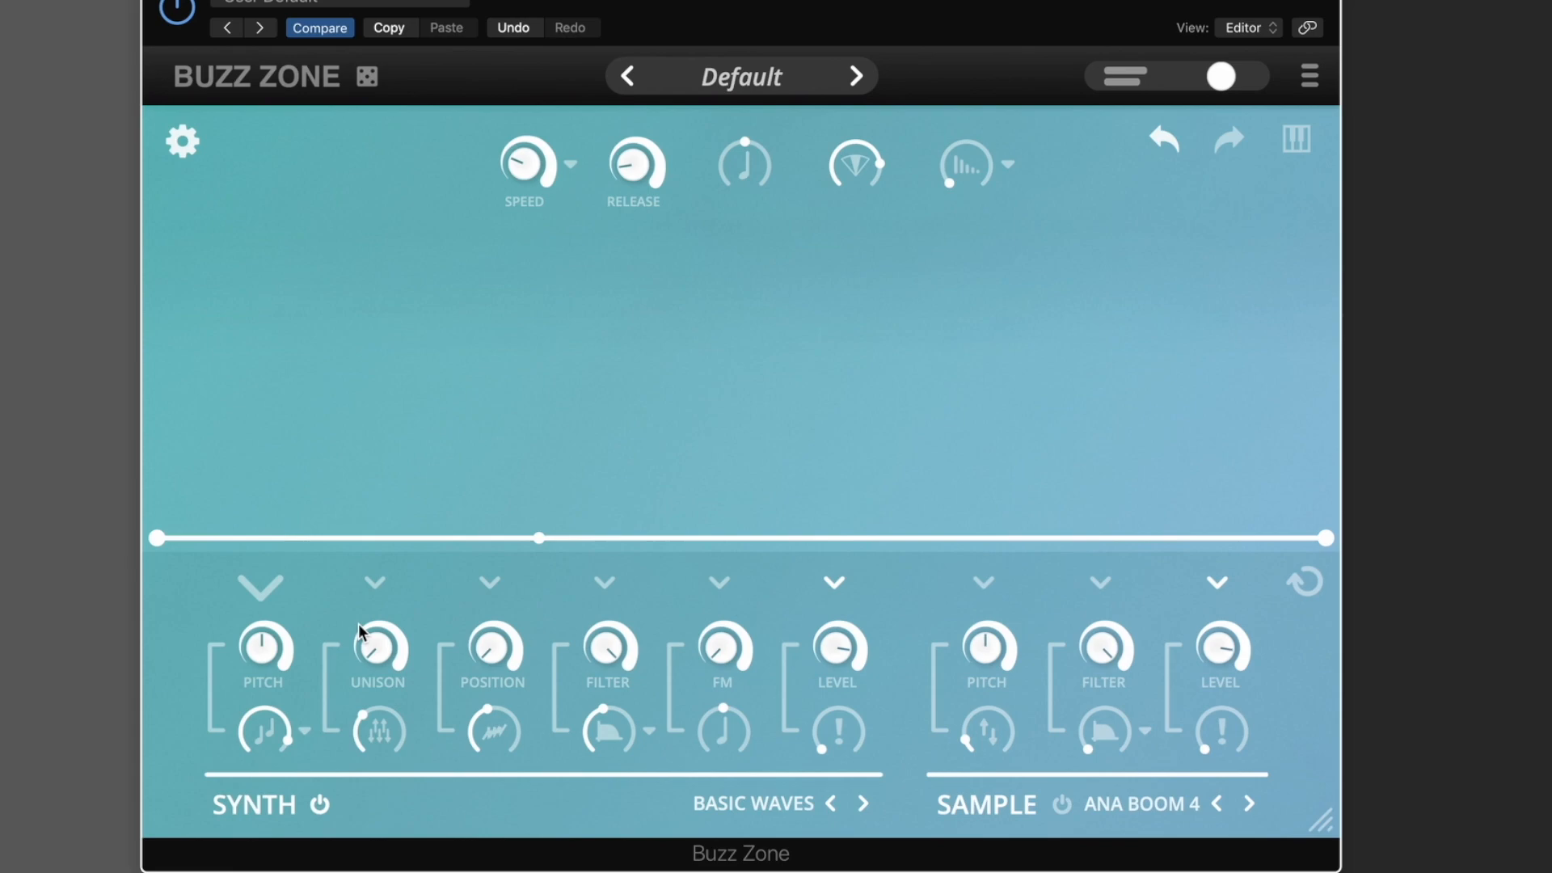
click(304, 731)
click(336, 412)
- Raise the Synth's Unison amount to about 0.8 and set its Detune to a low amount
drag(376, 644, 374, 570)
drag(375, 663, 380, 530)
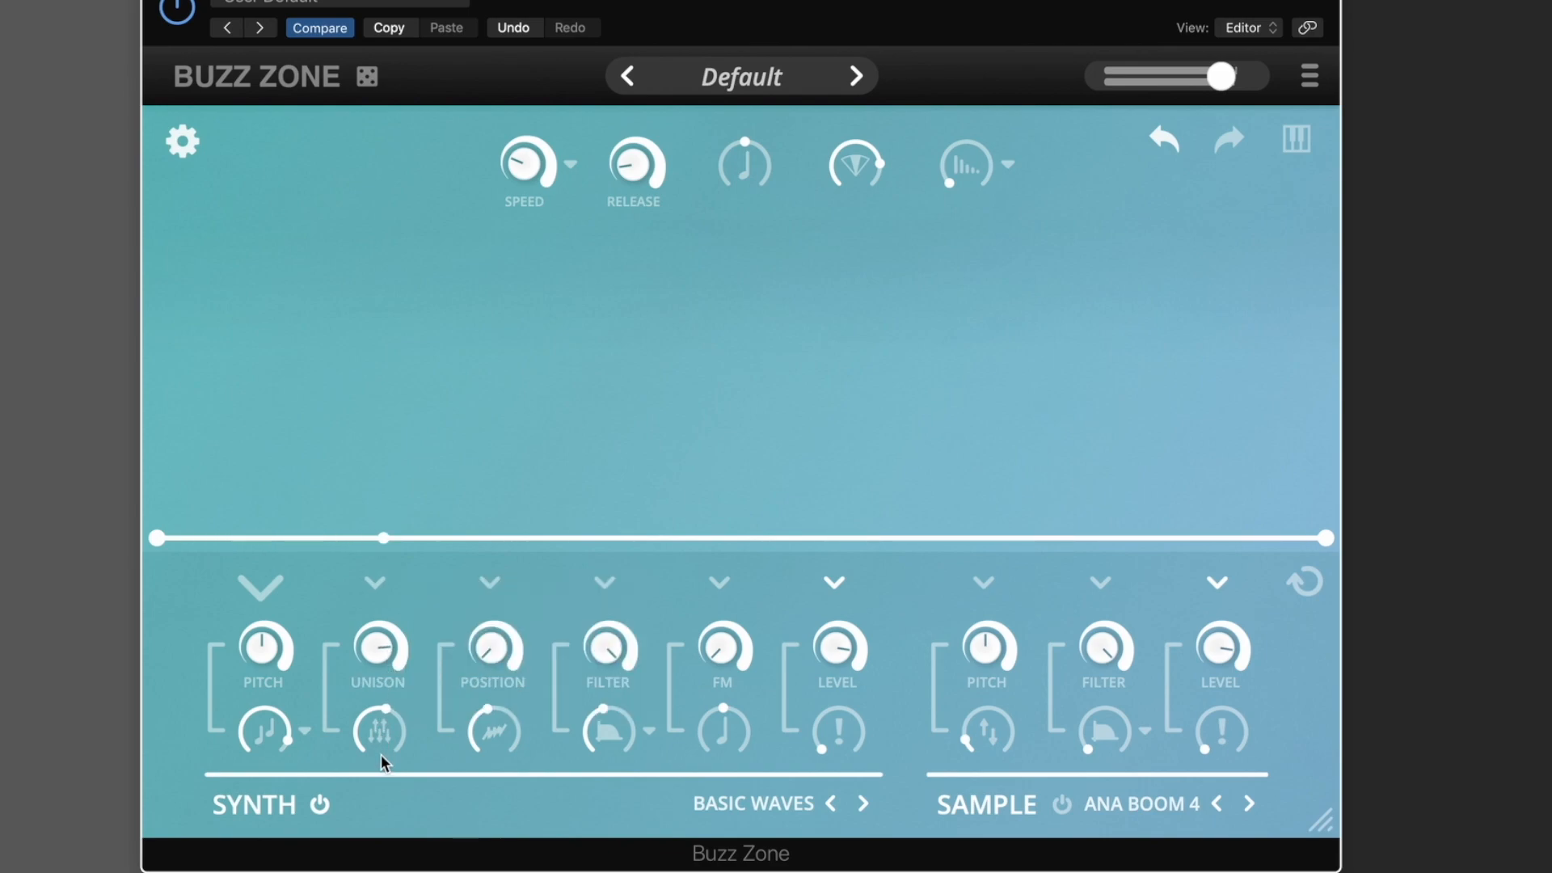
drag(381, 754, 391, 853)
- Review the settings page's oscillator, filter, glide, polyphony and modulation options, and return to the main controls
click(185, 142)
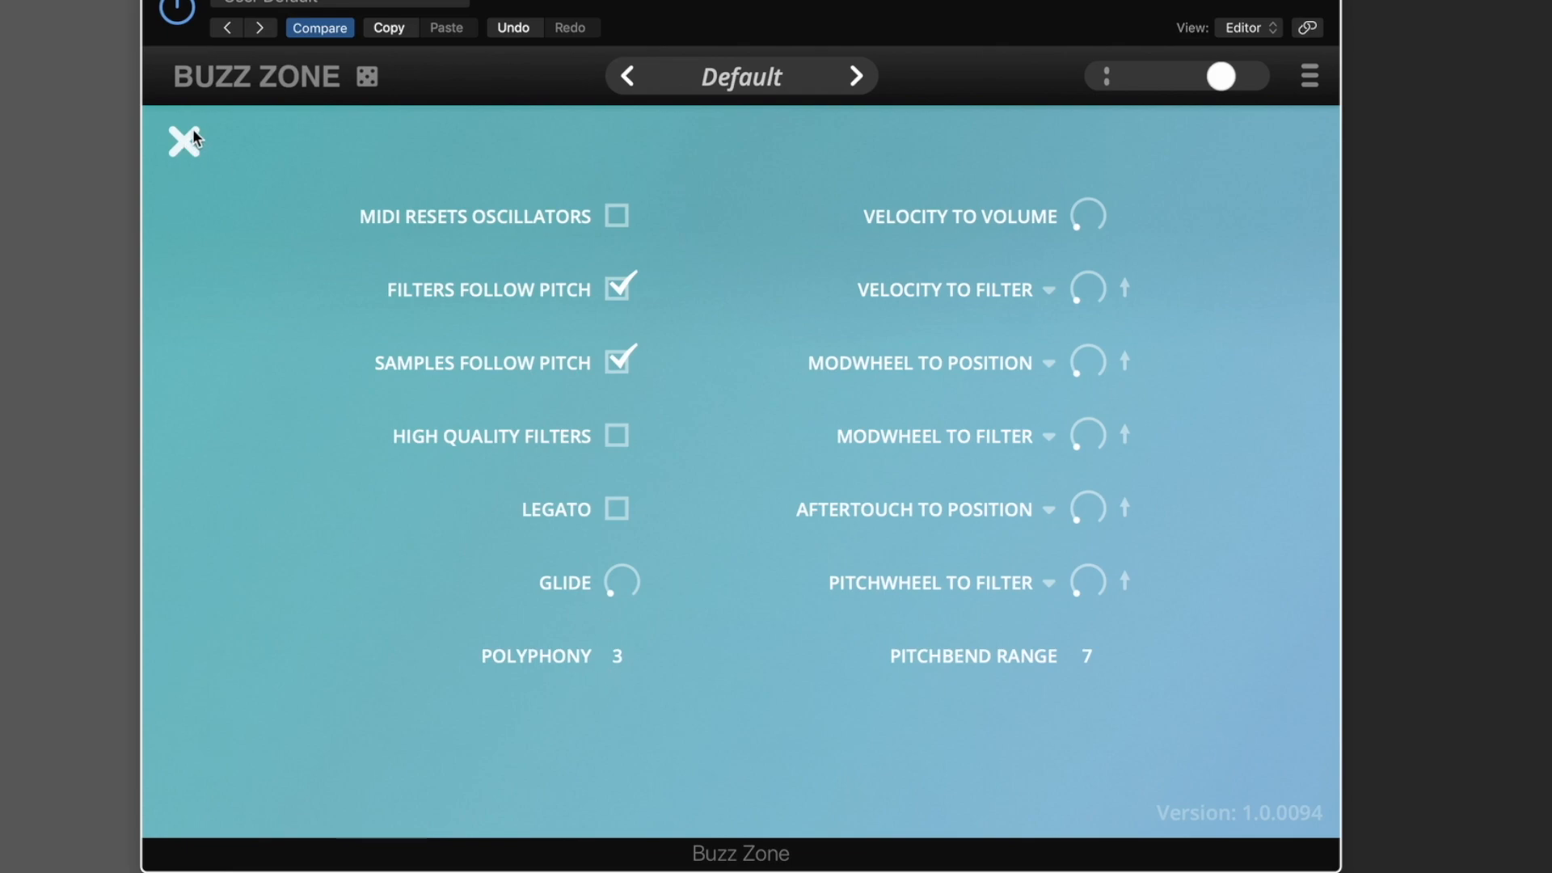
click(186, 141)
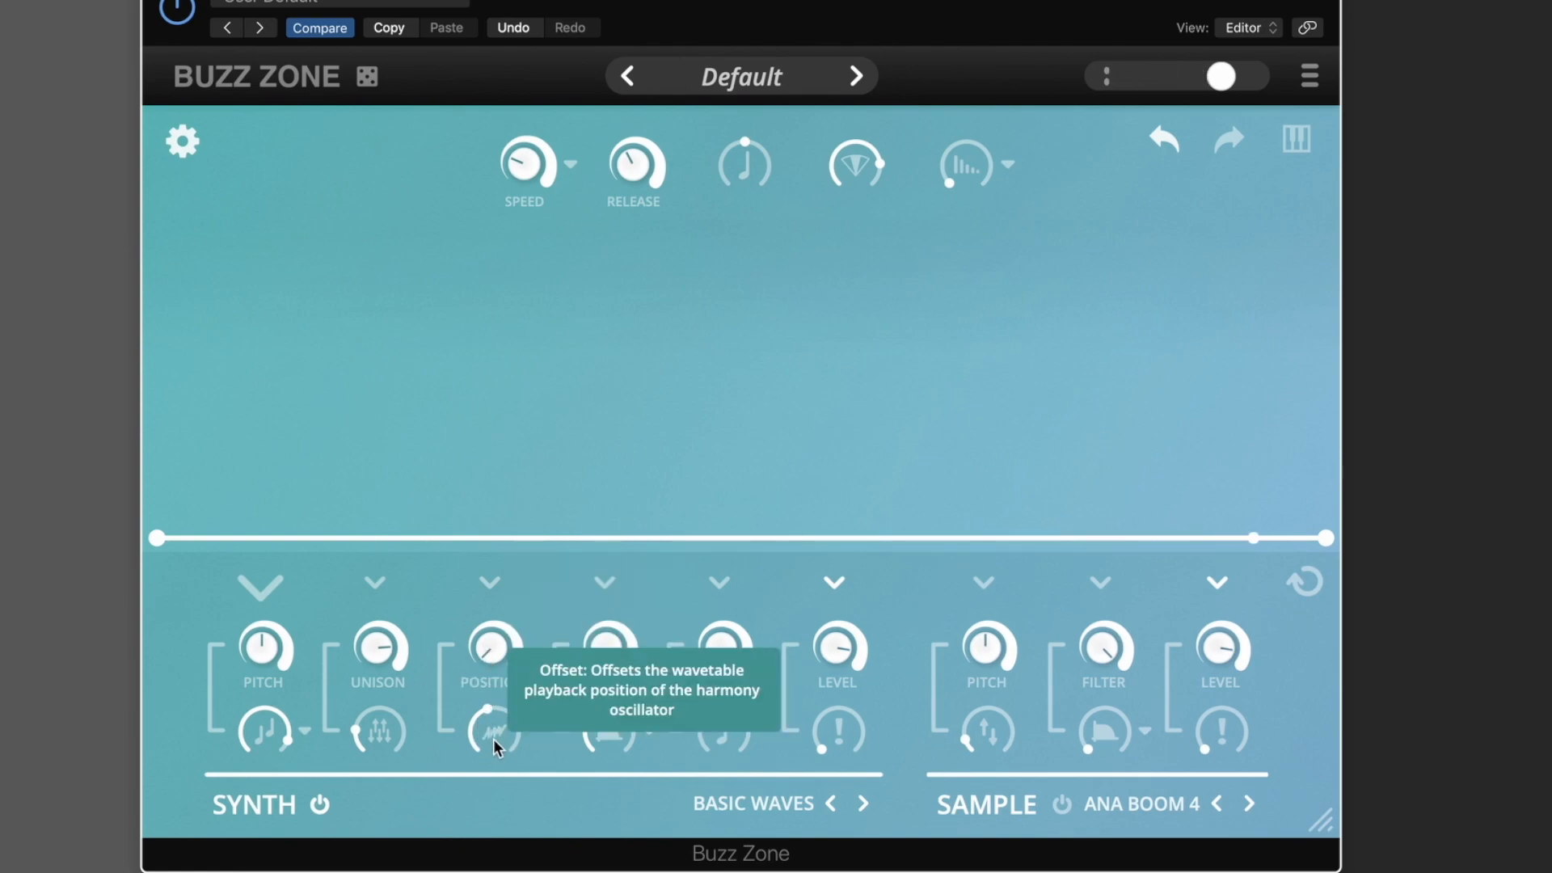
- Change the Synth harmony interval to Below and fine-tune the Unison amount near 0.81
click(303, 731)
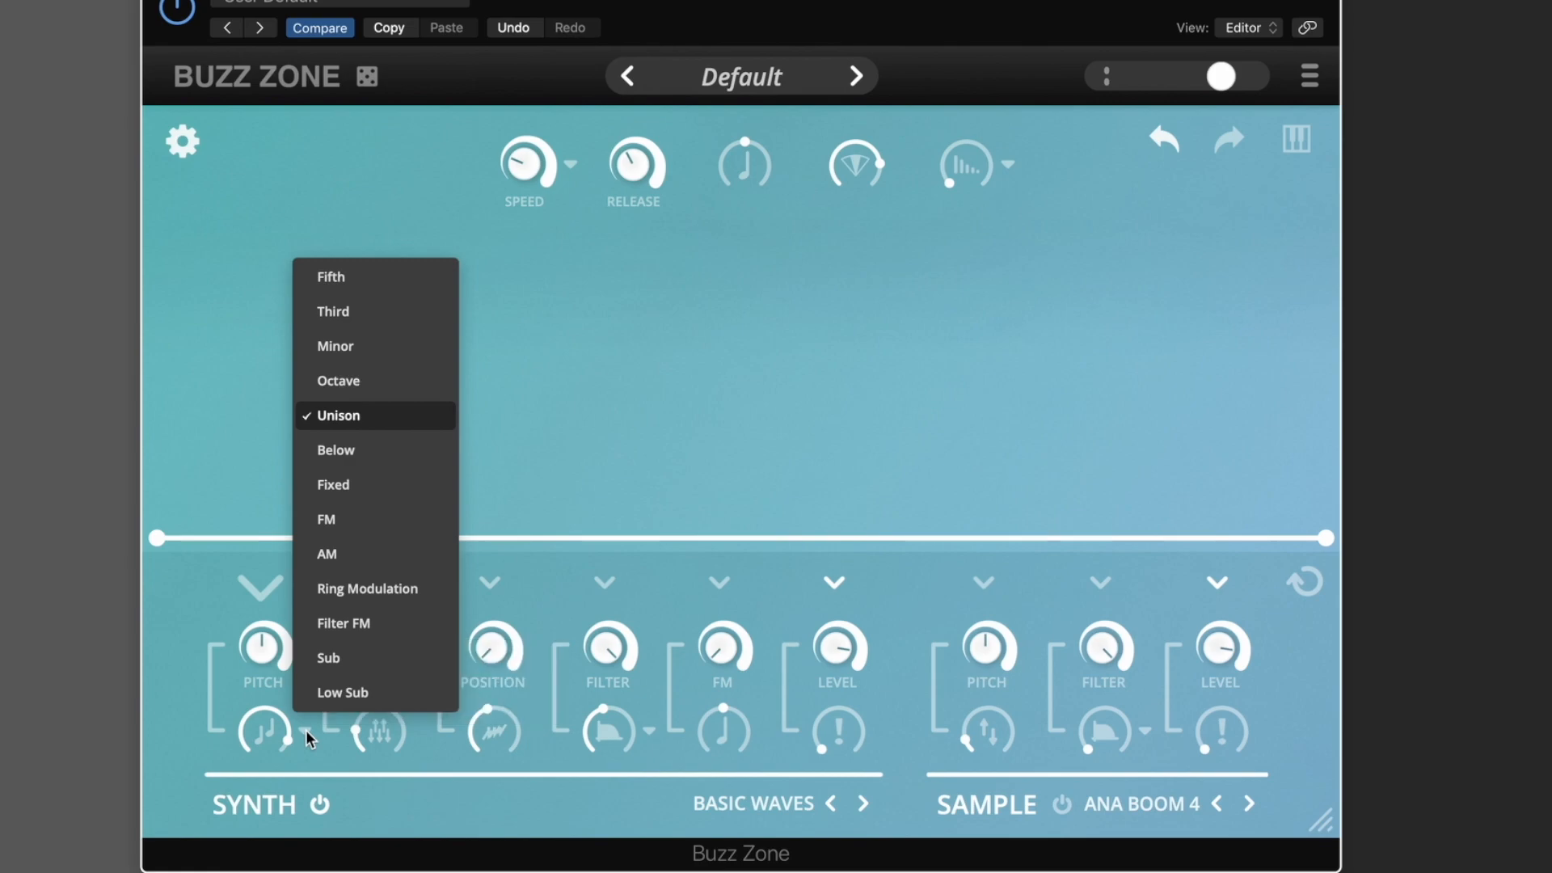
click(354, 449)
drag(375, 653, 376, 657)
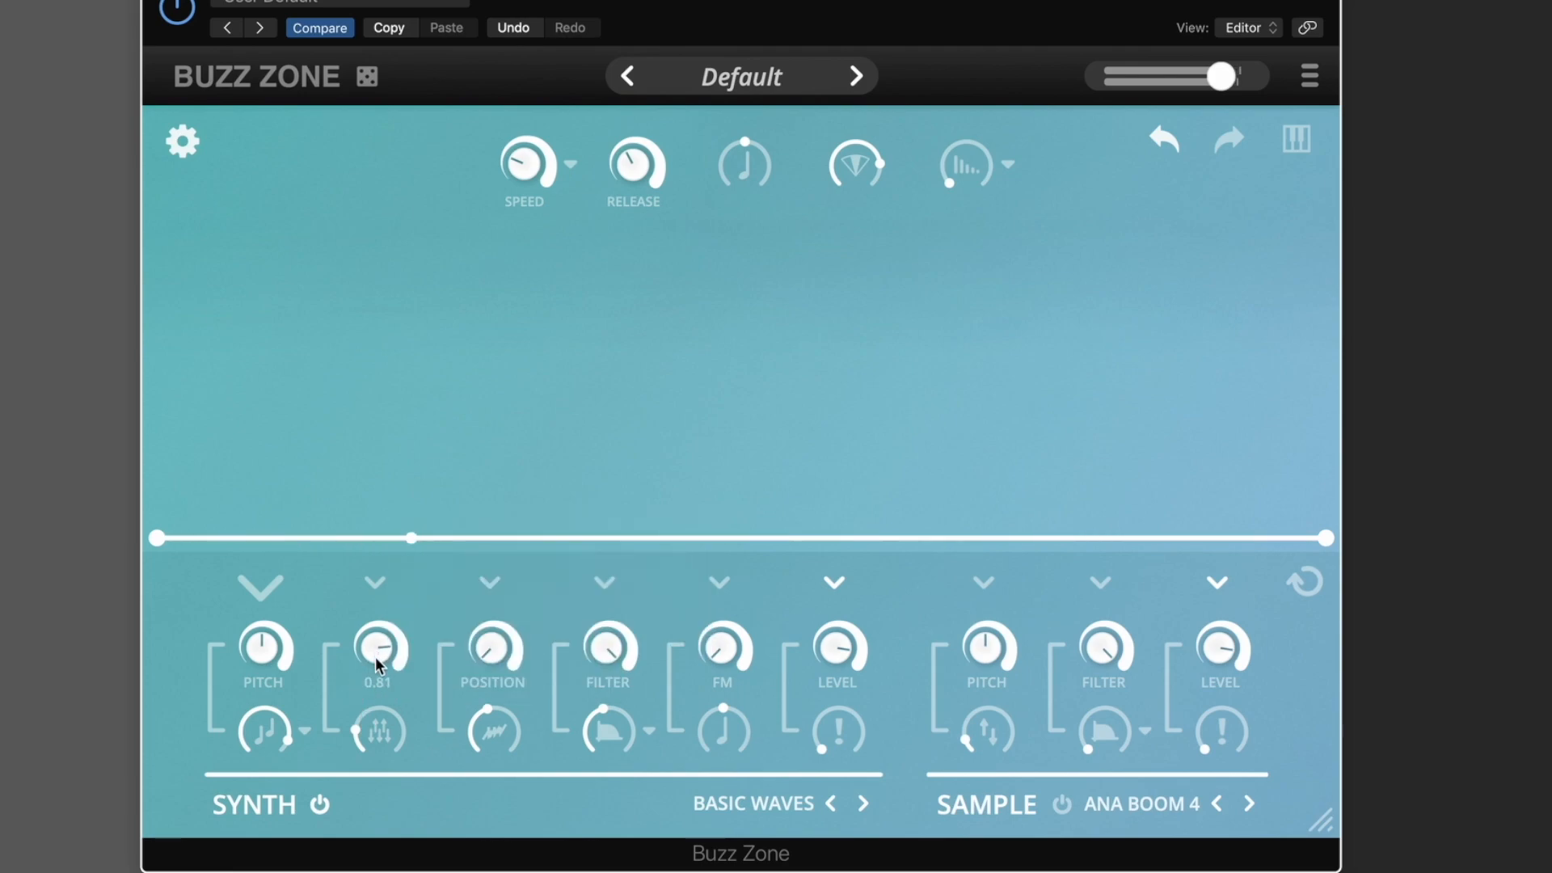
mouse_move(375, 658)
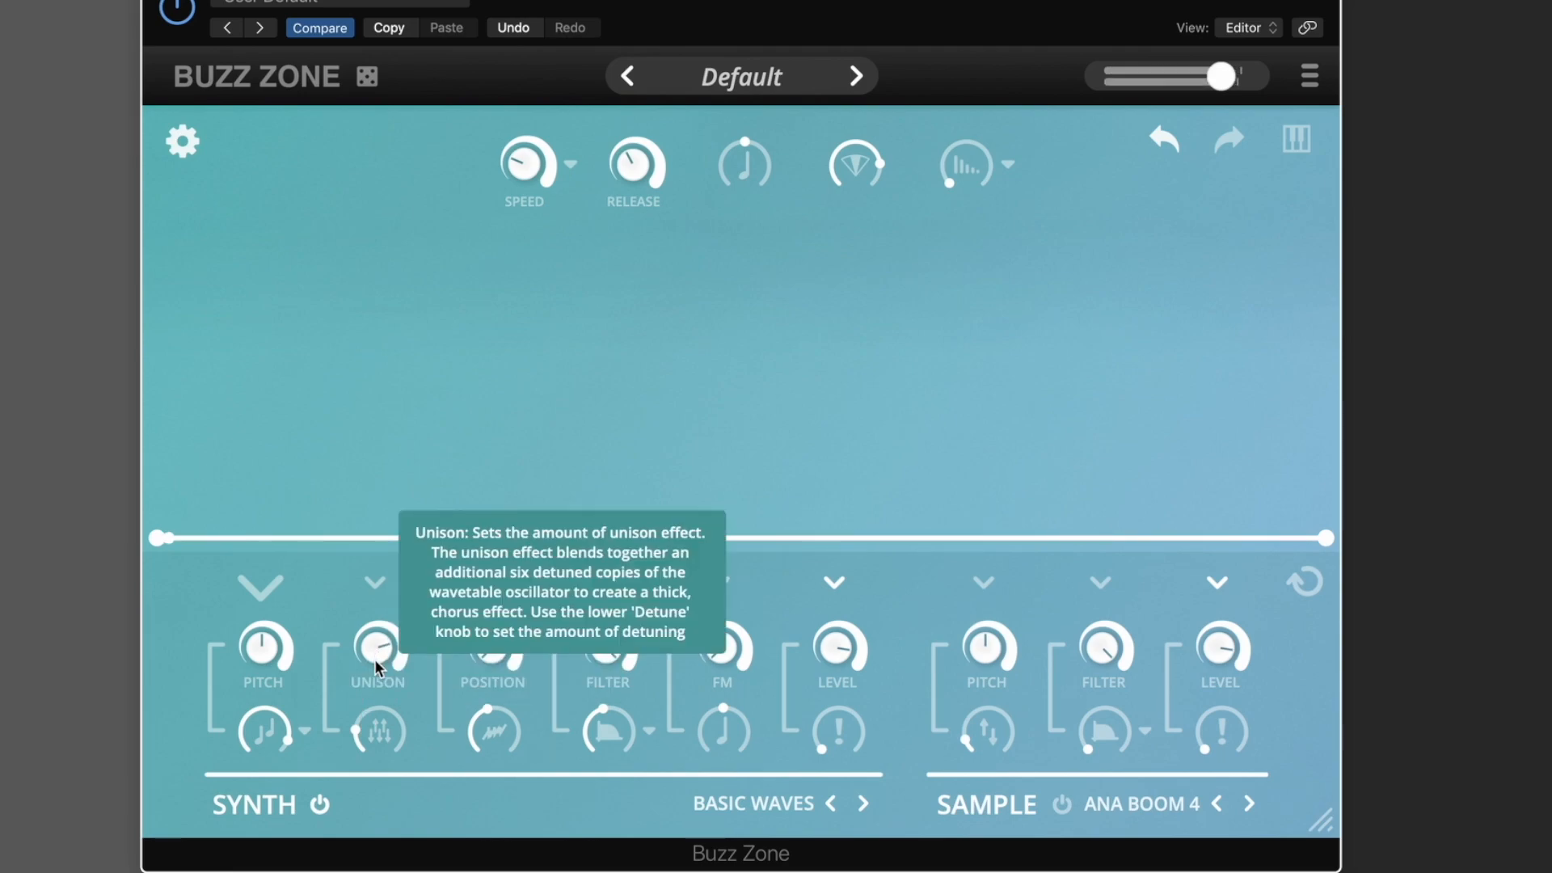
- Set the Synth harmony interval to Fixed and raise the Synth Pitch above its centre position
click(304, 731)
click(331, 485)
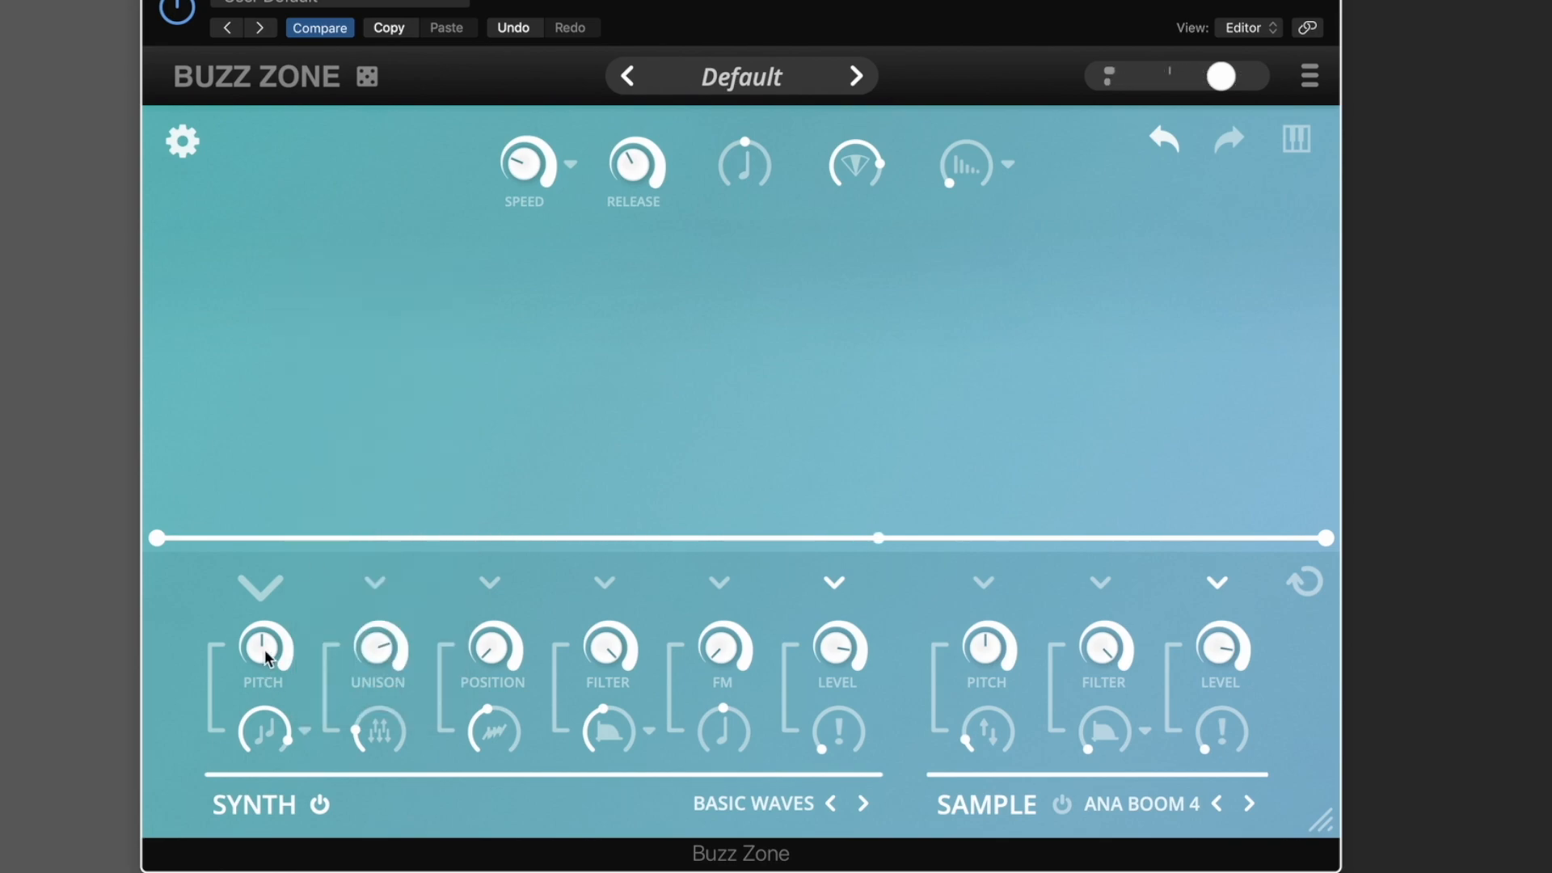
mouse_move(268, 652)
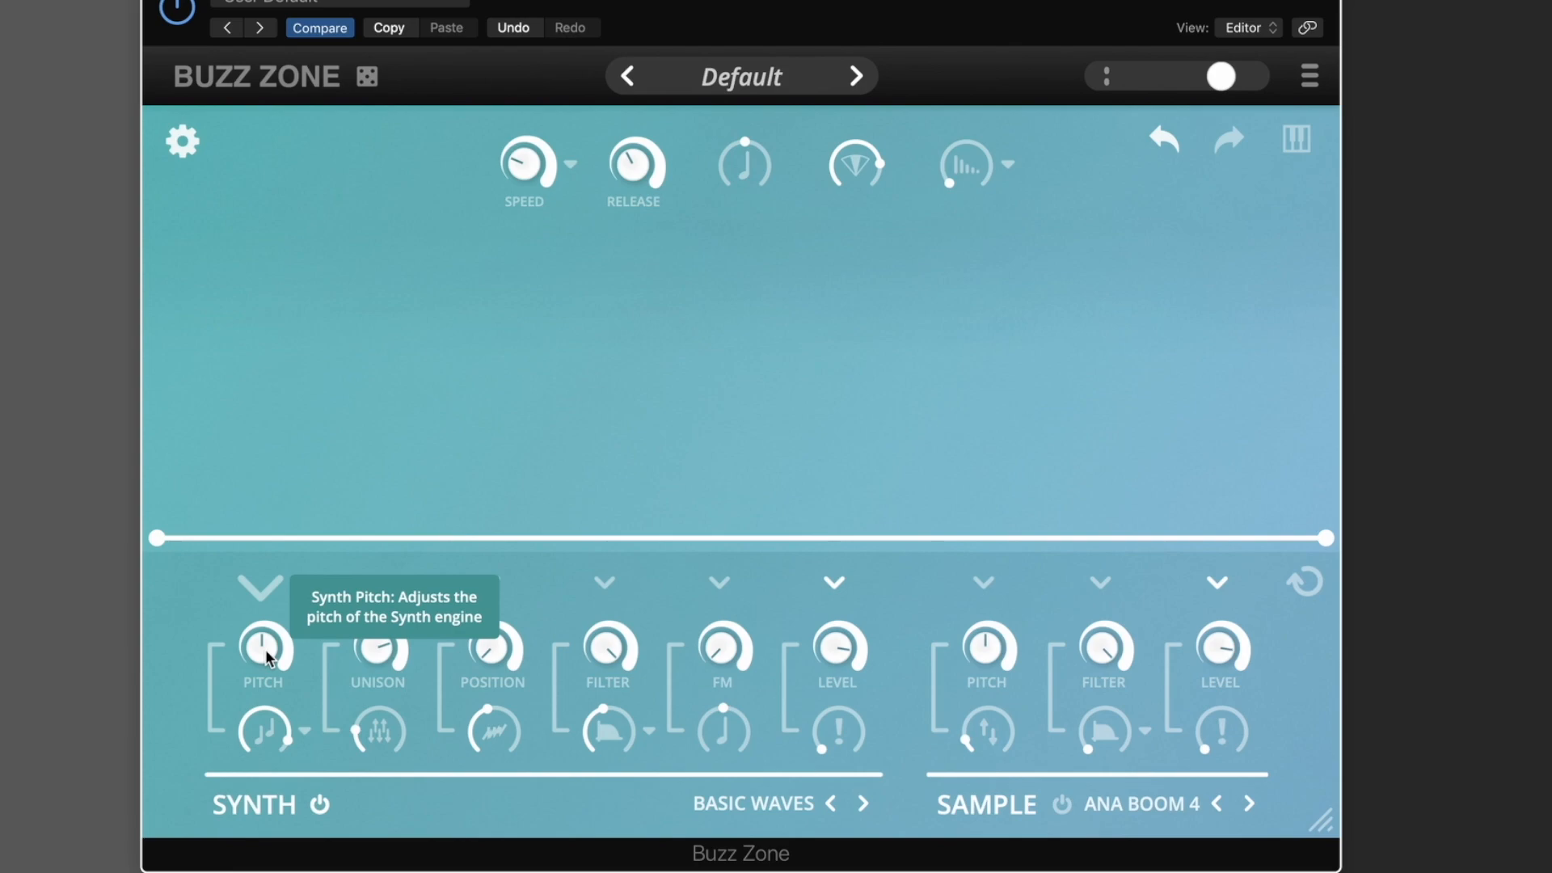
mouse_move(265, 650)
mouse_down()
mouse_move(268, 611)
mouse_move(265, 649)
mouse_up()
scroll(265, 650, up, 1)
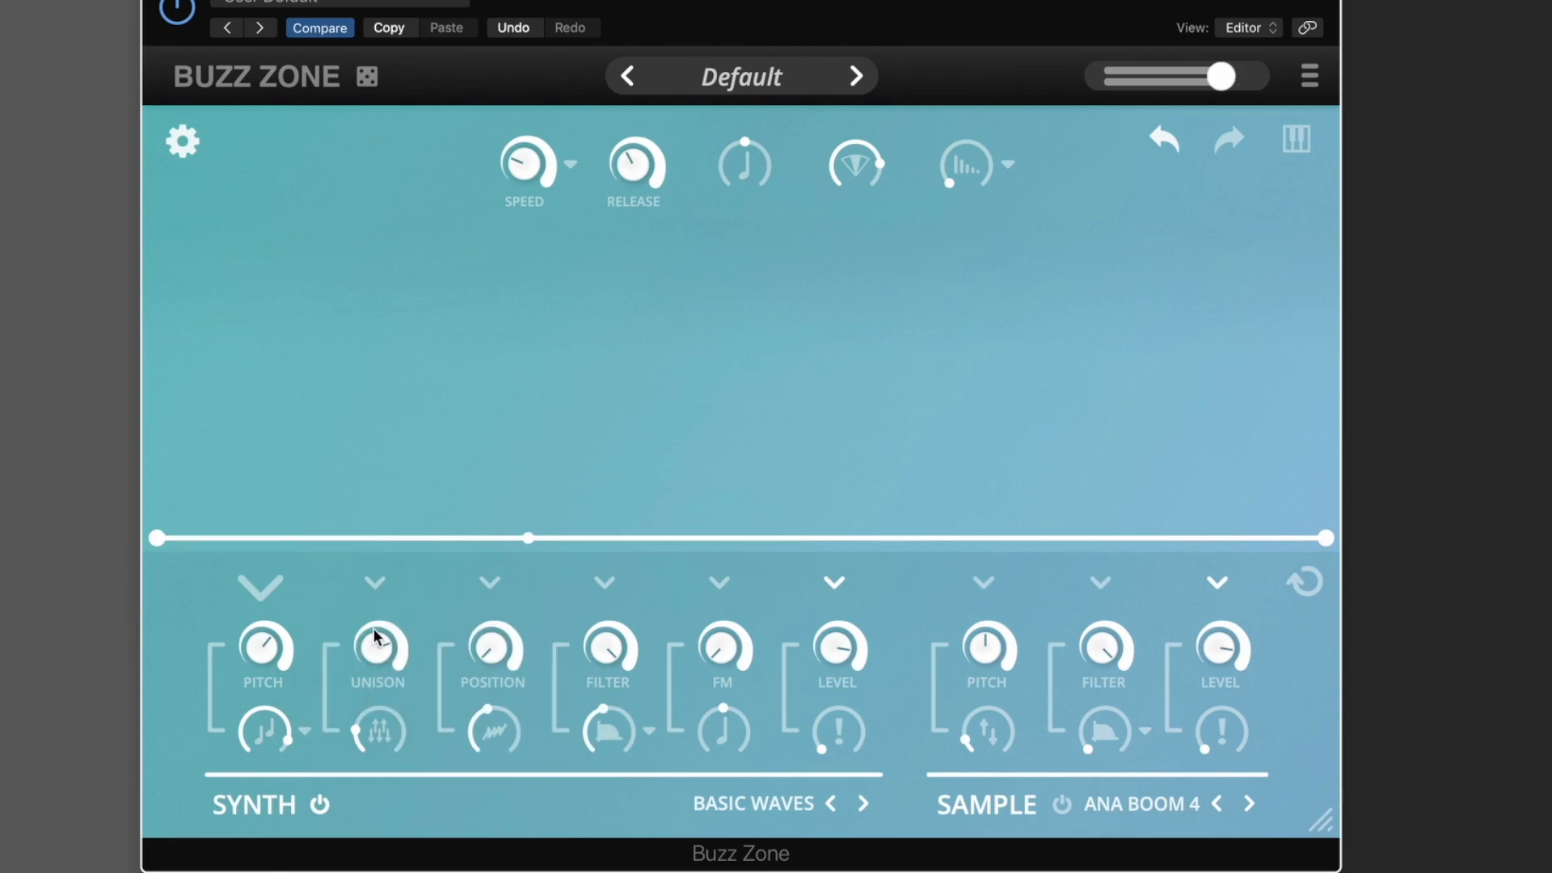
- Lower the Synth Unison amount, reset the Synth Pitch to 0.00 and set the harmony interval to FM
drag(374, 632, 378, 840)
double_click(264, 648)
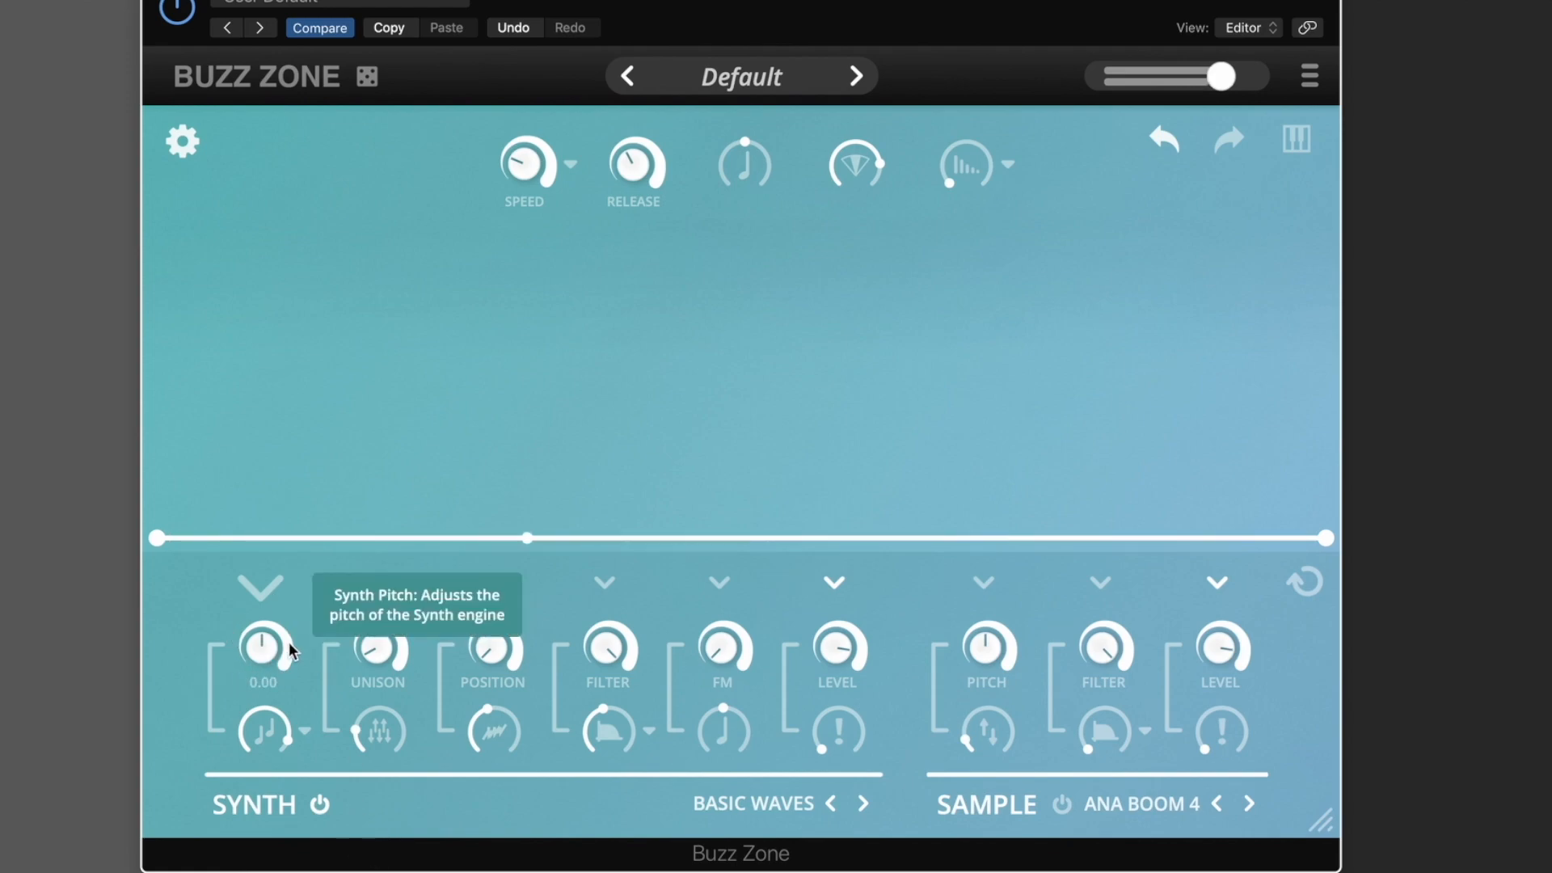
click(304, 732)
click(334, 521)
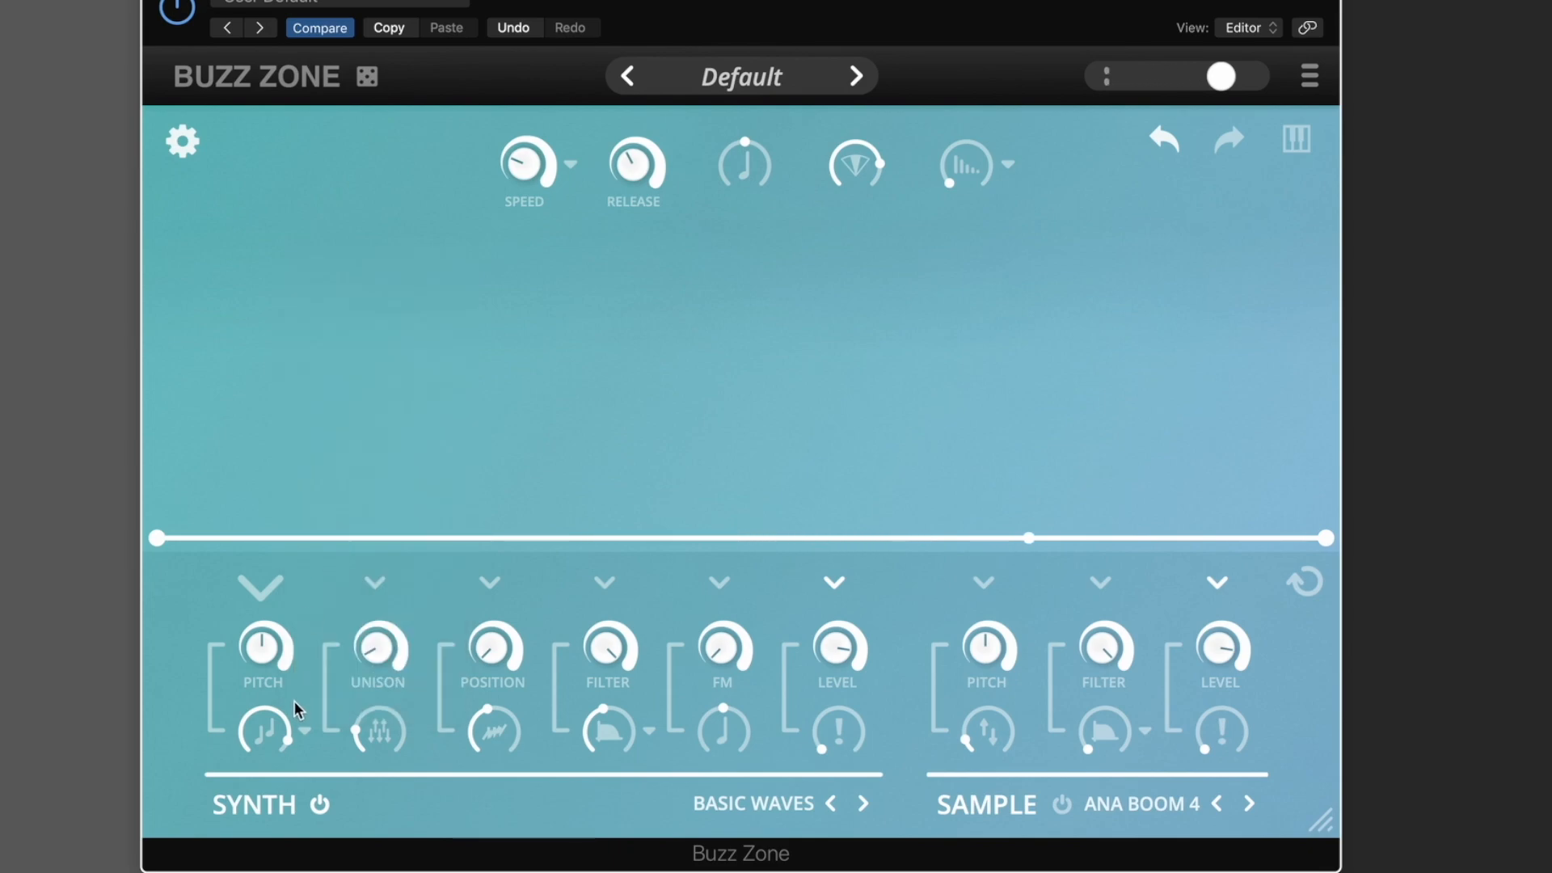
- Bring the Synth Harmony level from minimum to about halfway, and raise the global diamond-icon control near its maximum
drag(269, 727, 262, 872)
drag(850, 163, 852, 134)
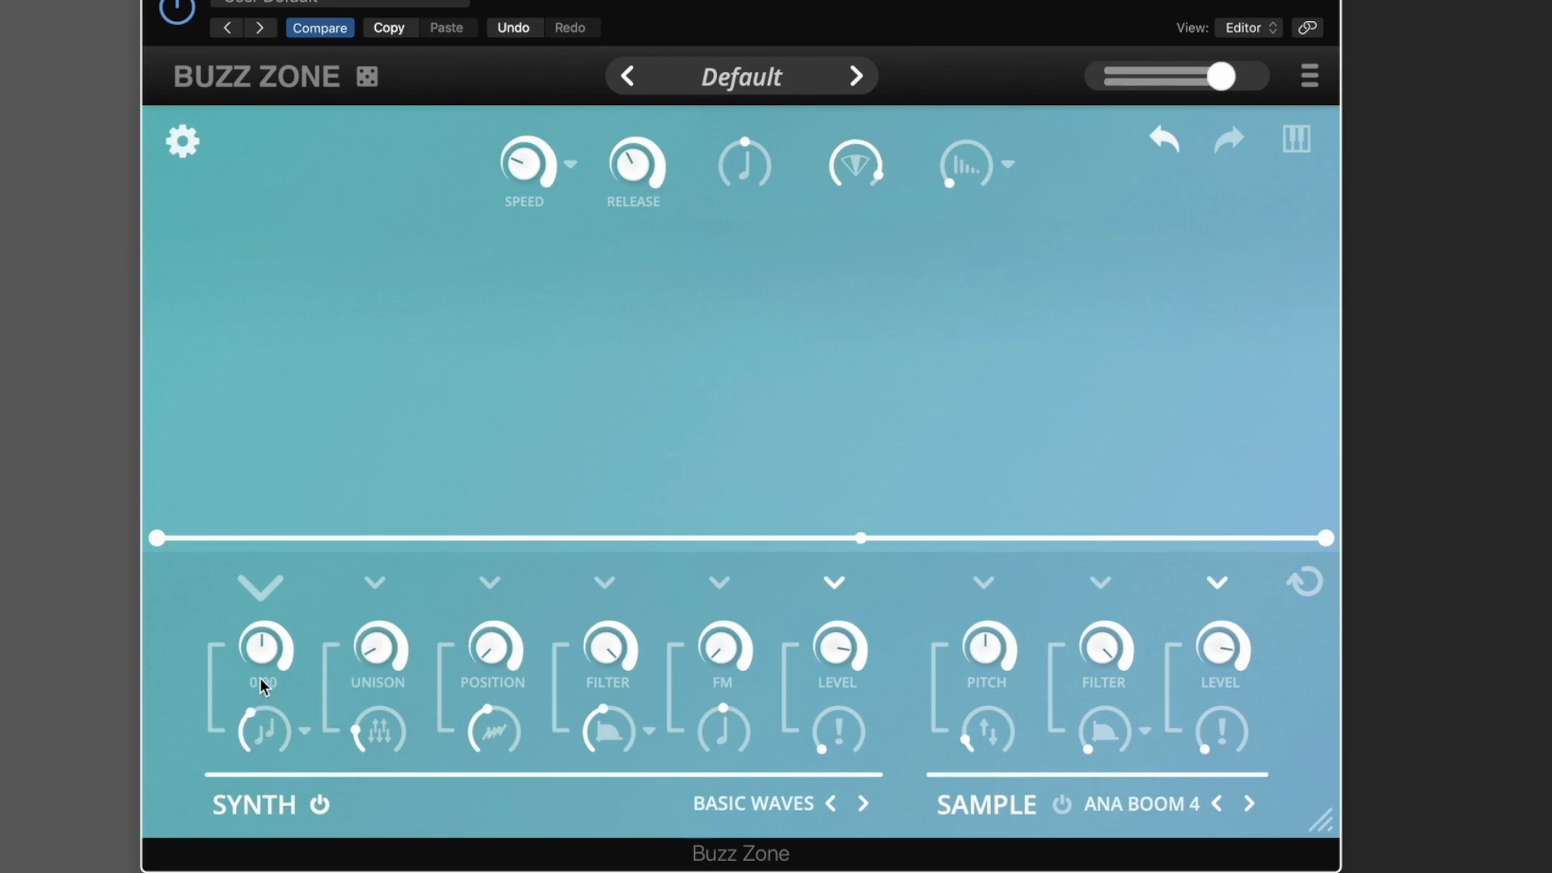
drag(275, 731, 276, 716)
mouse_move(725, 739)
mouse_down()
mouse_move(725, 802)
mouse_move(729, 760)
mouse_up()
double_click(722, 731)
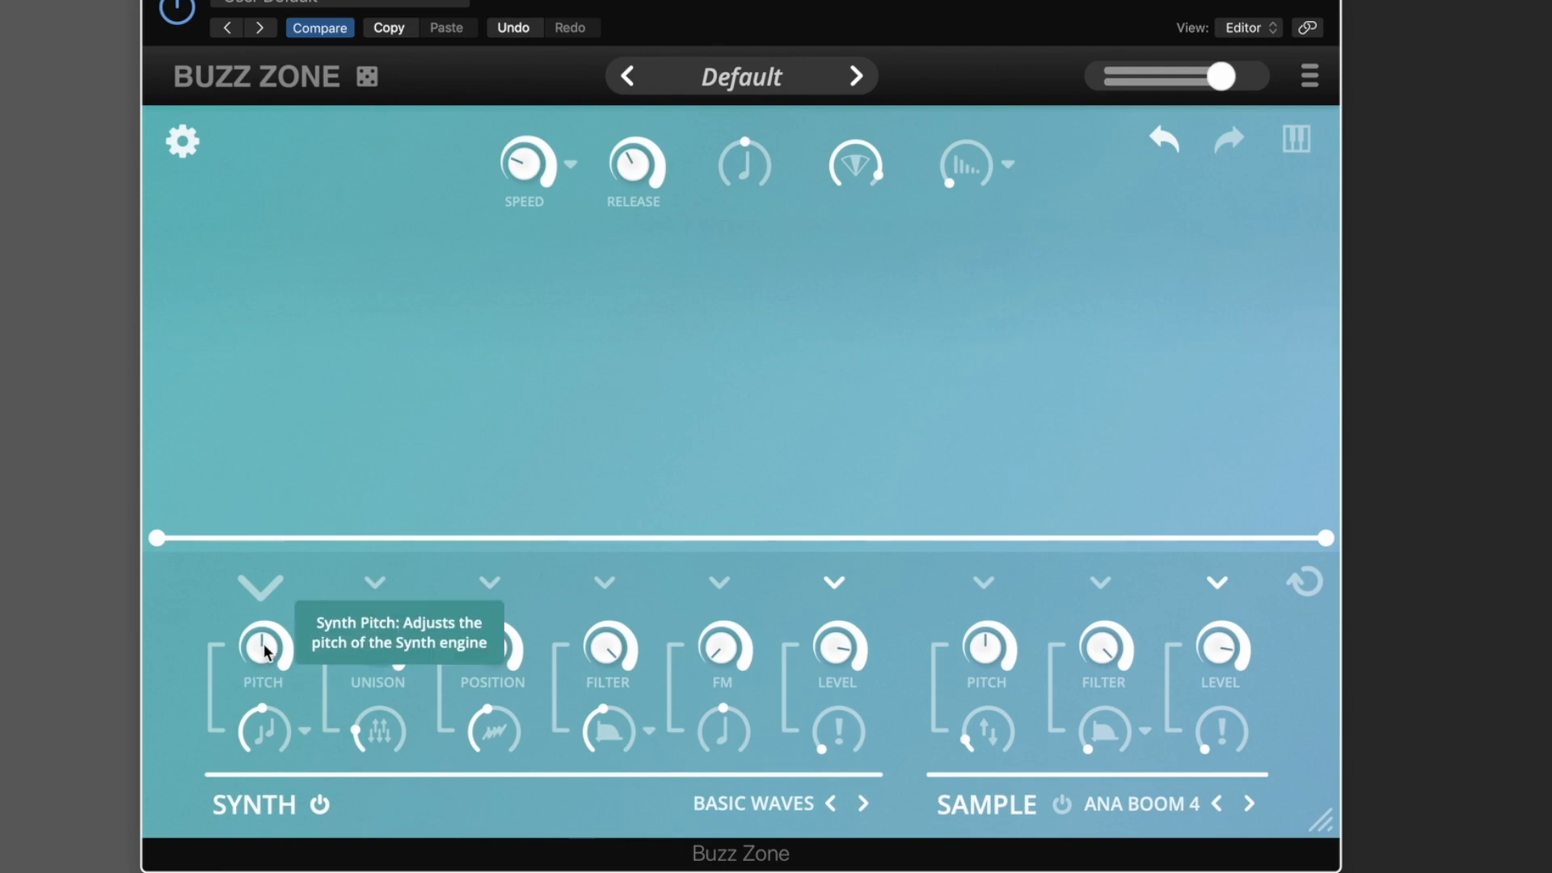
- Raise the Synth Pitch well above centre and the Harmony level to near maximum with the FM interval
mouse_move(266, 648)
mouse_down()
mouse_move(269, 600)
mouse_move(267, 632)
mouse_up()
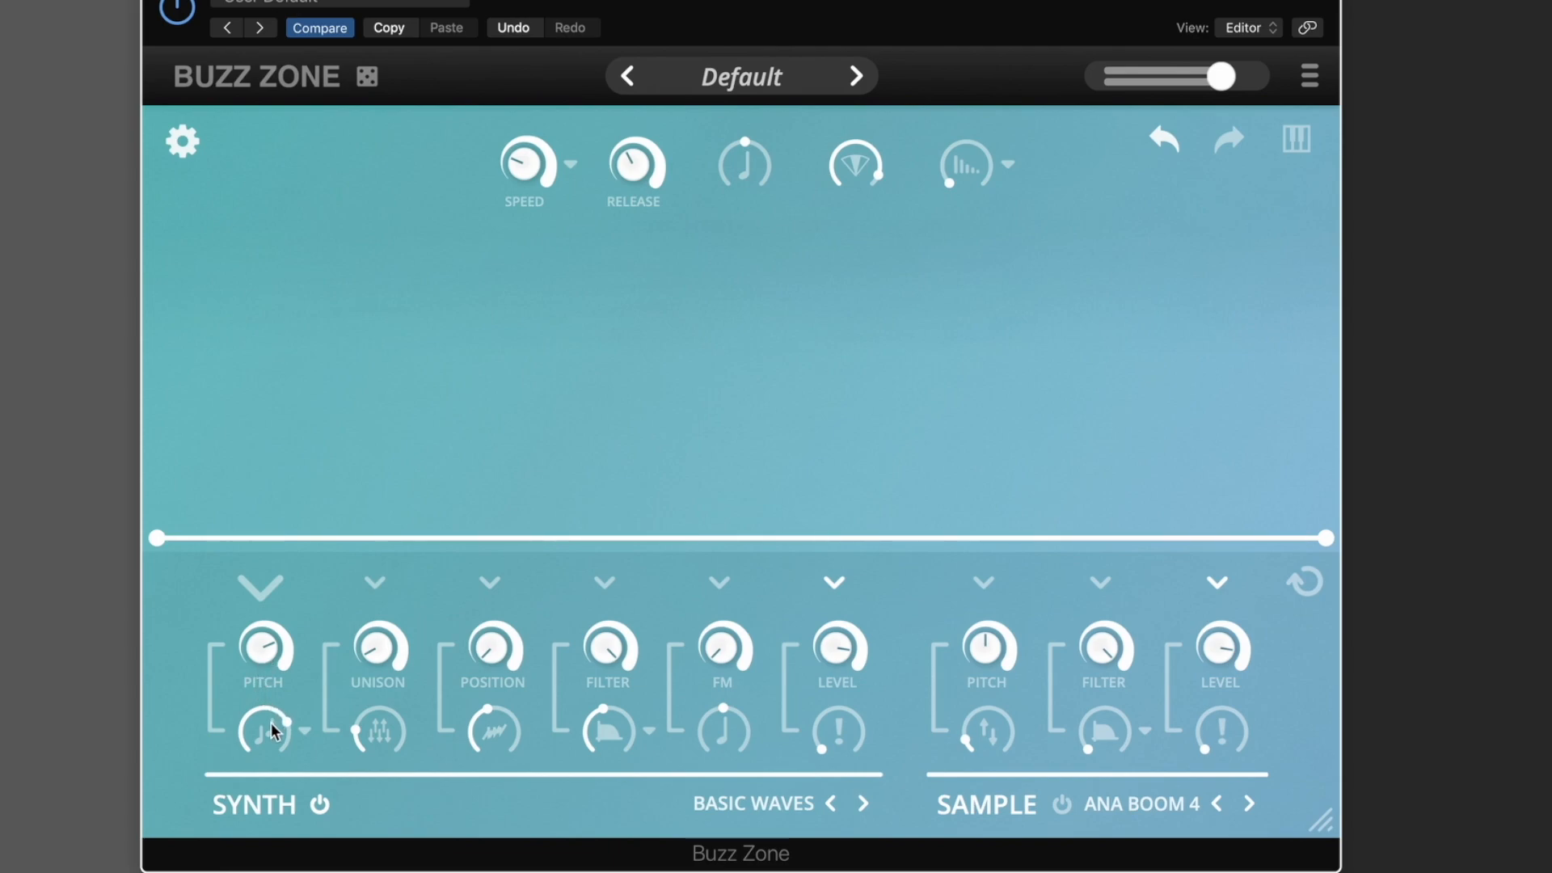
mouse_move(270, 722)
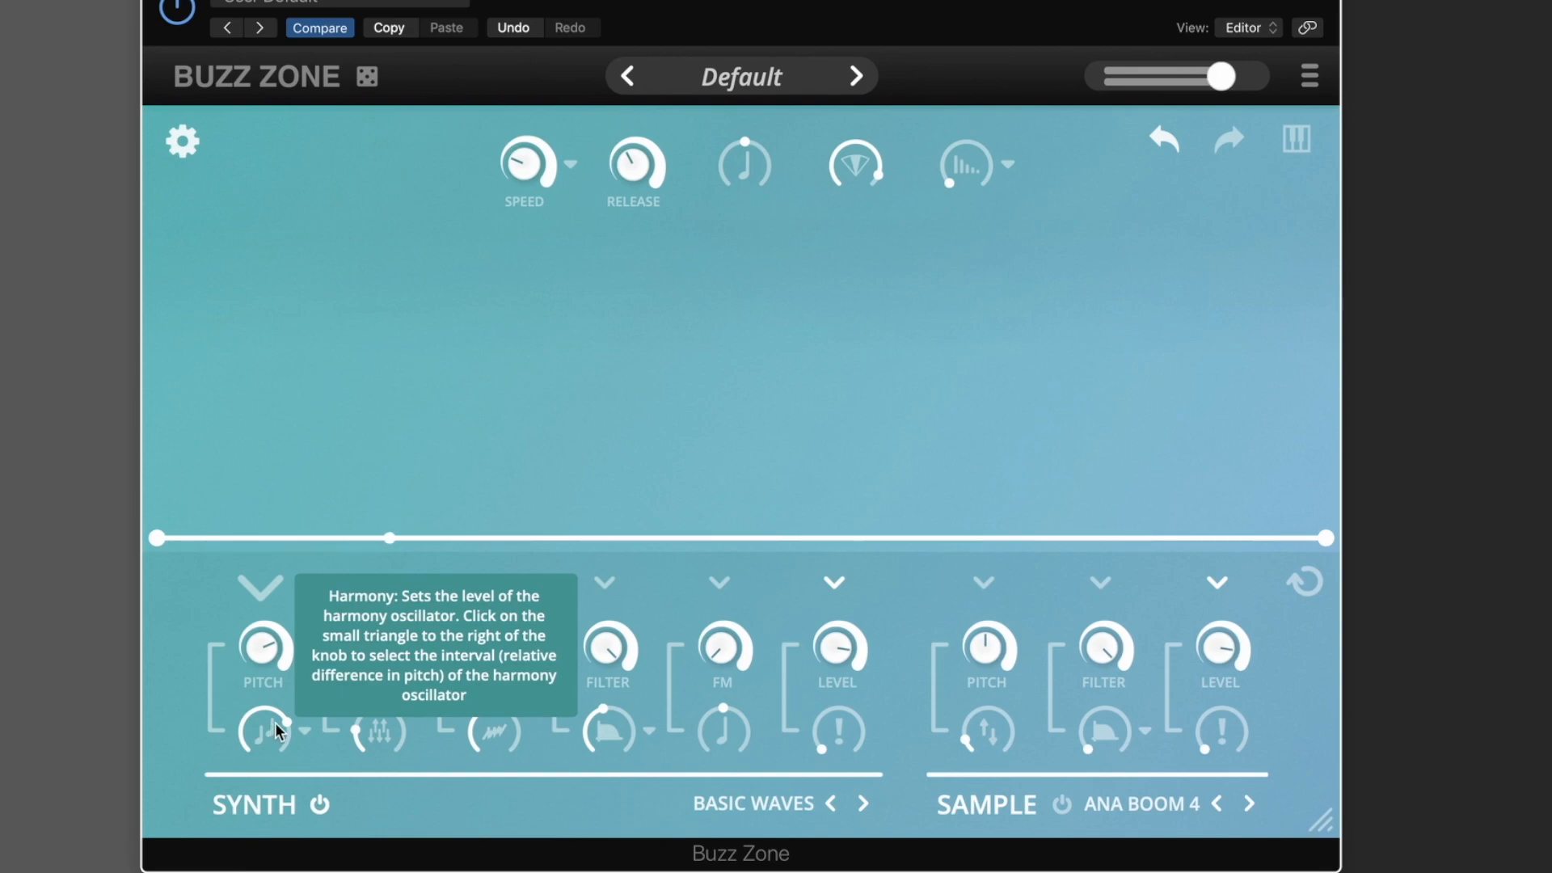
drag(266, 729, 266, 678)
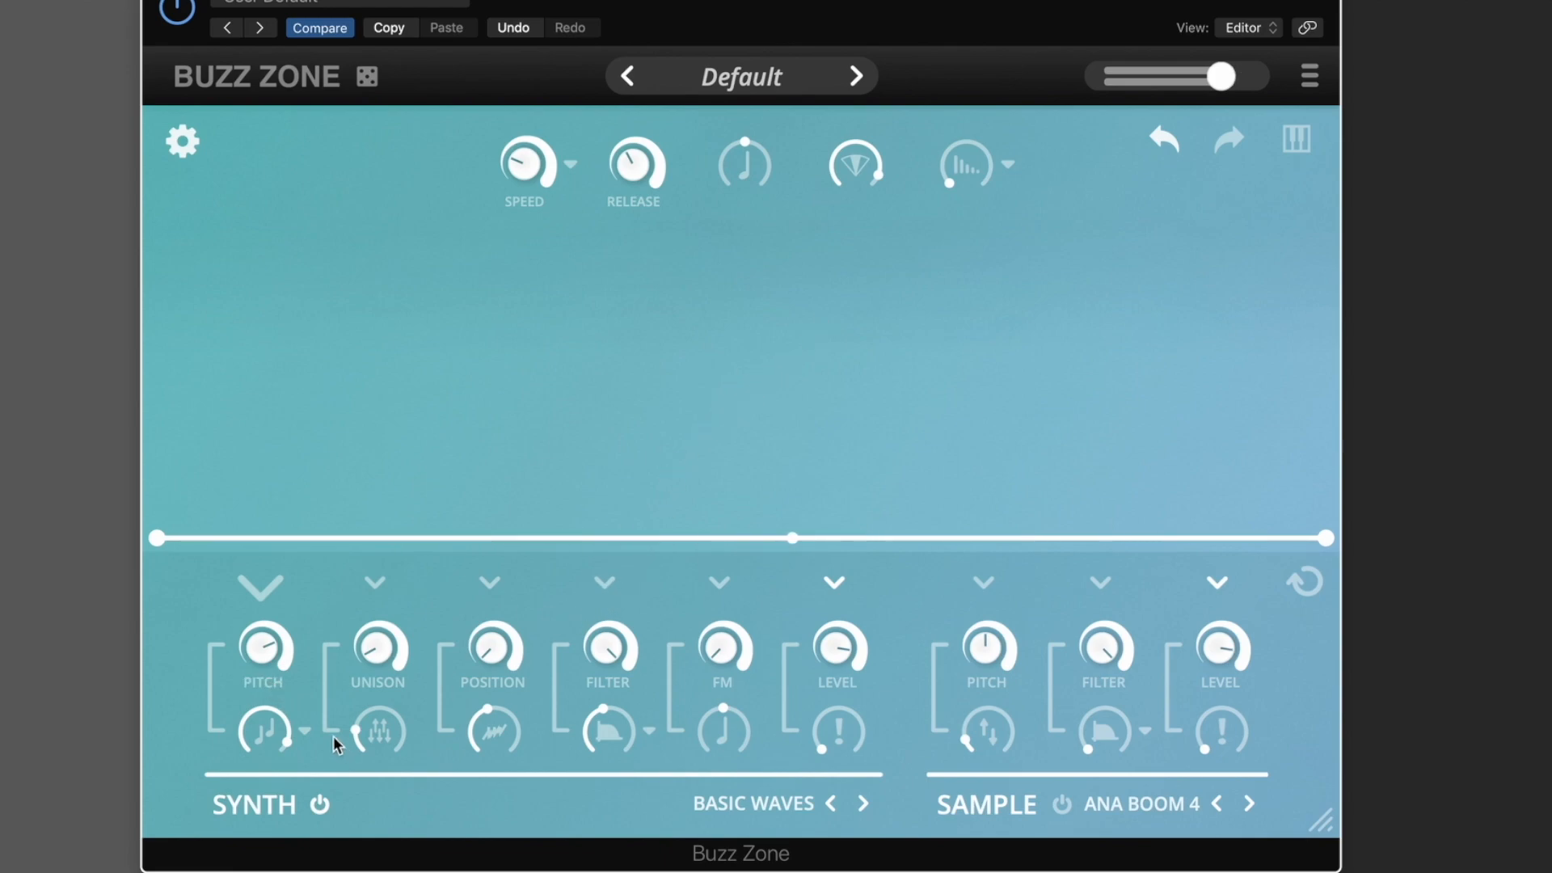
- Set the Synth harmony interval to AM, and lower the Pitch to -11.88 and the wavetable Offset to minimum
click(304, 729)
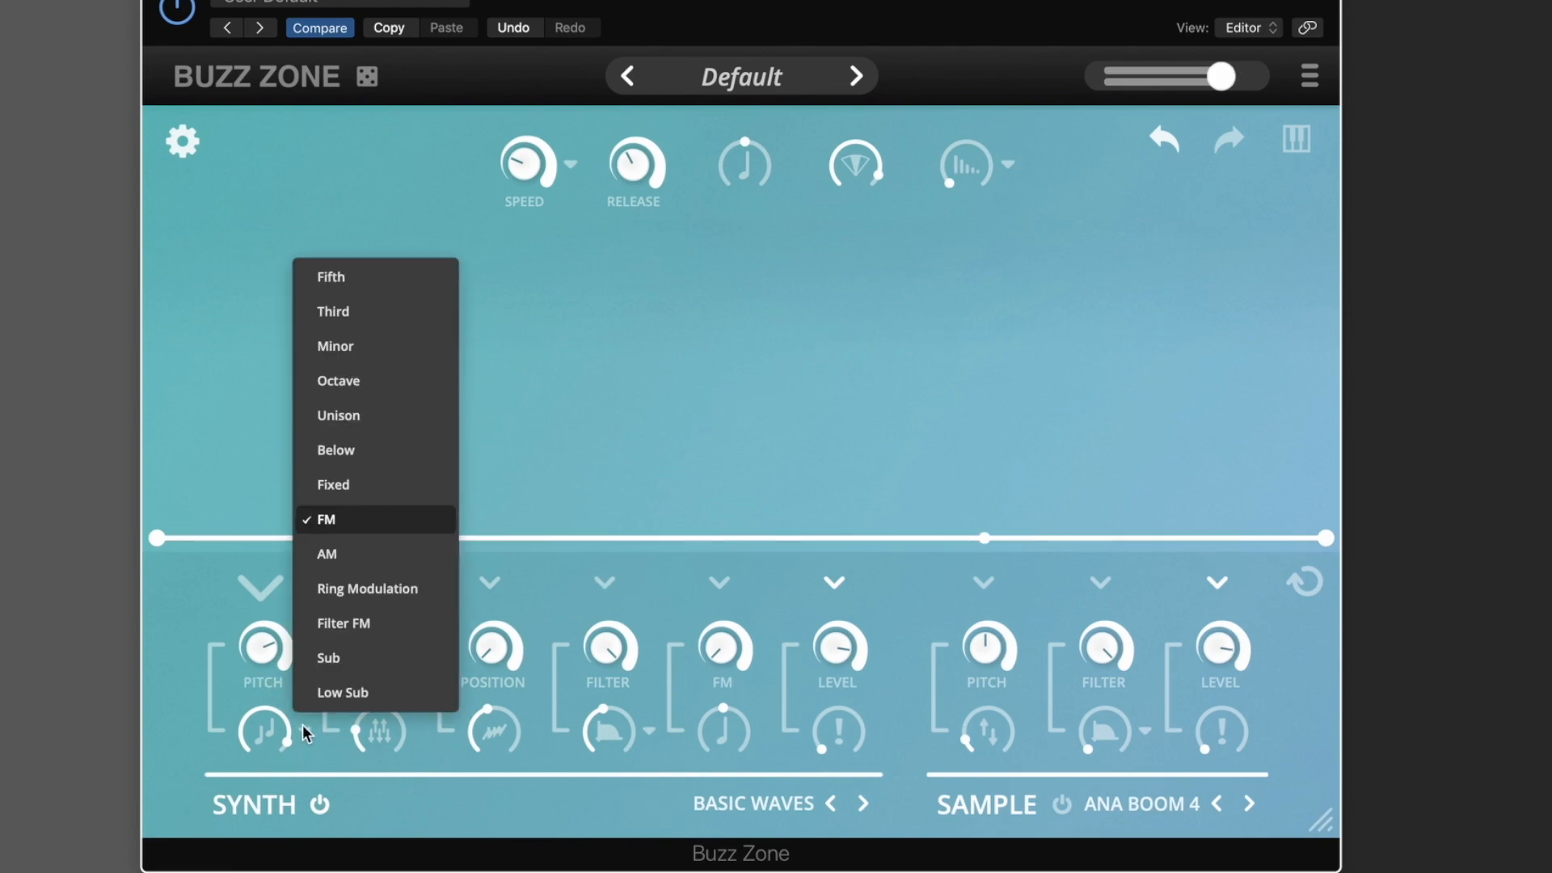
click(329, 558)
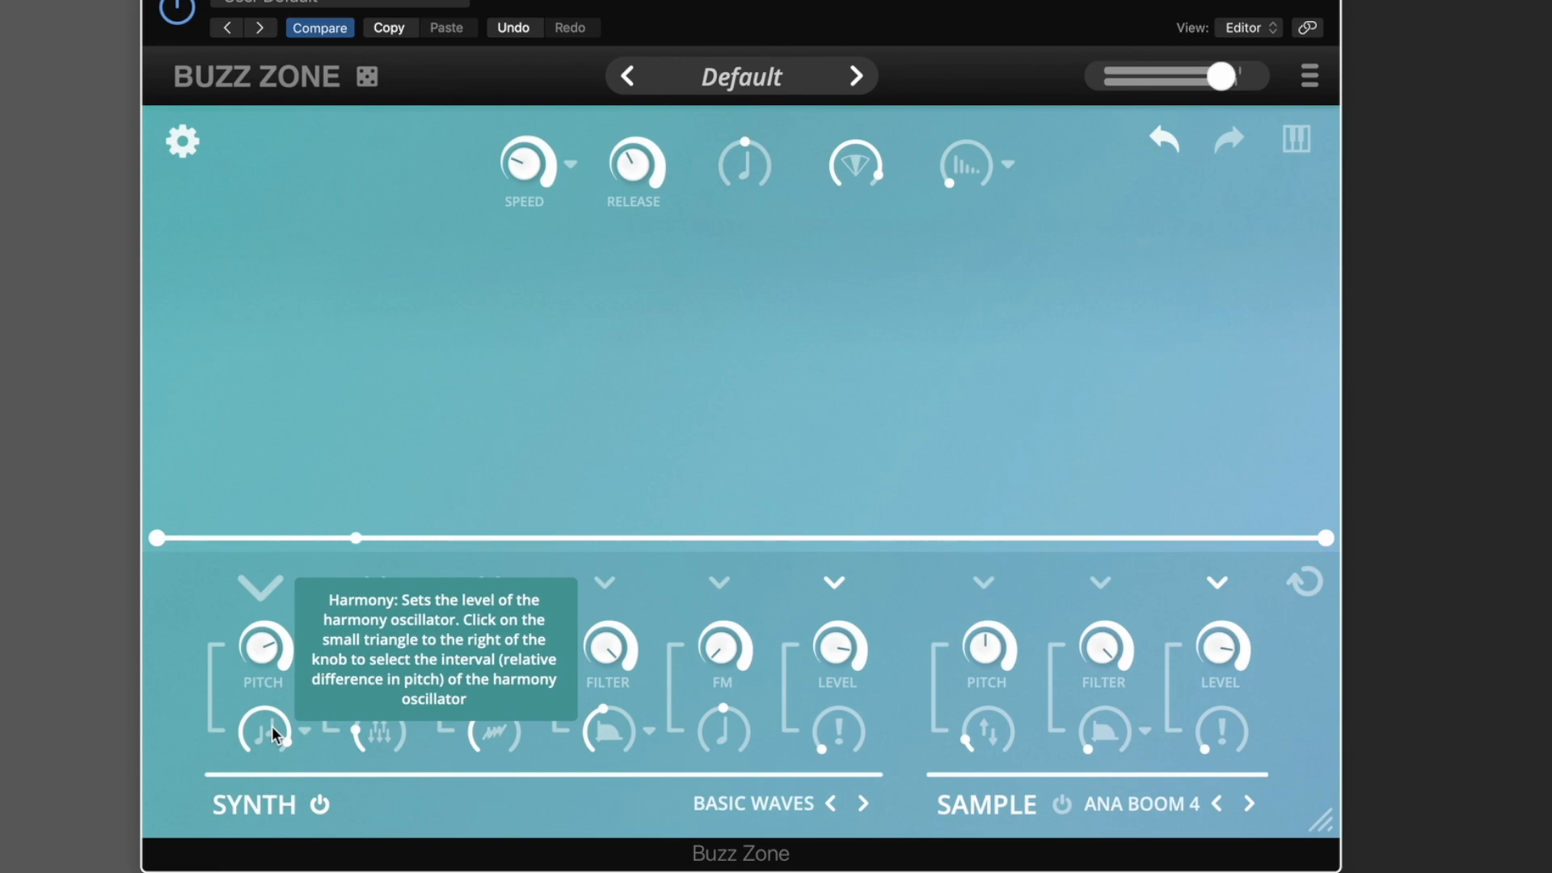
drag(268, 642, 265, 659)
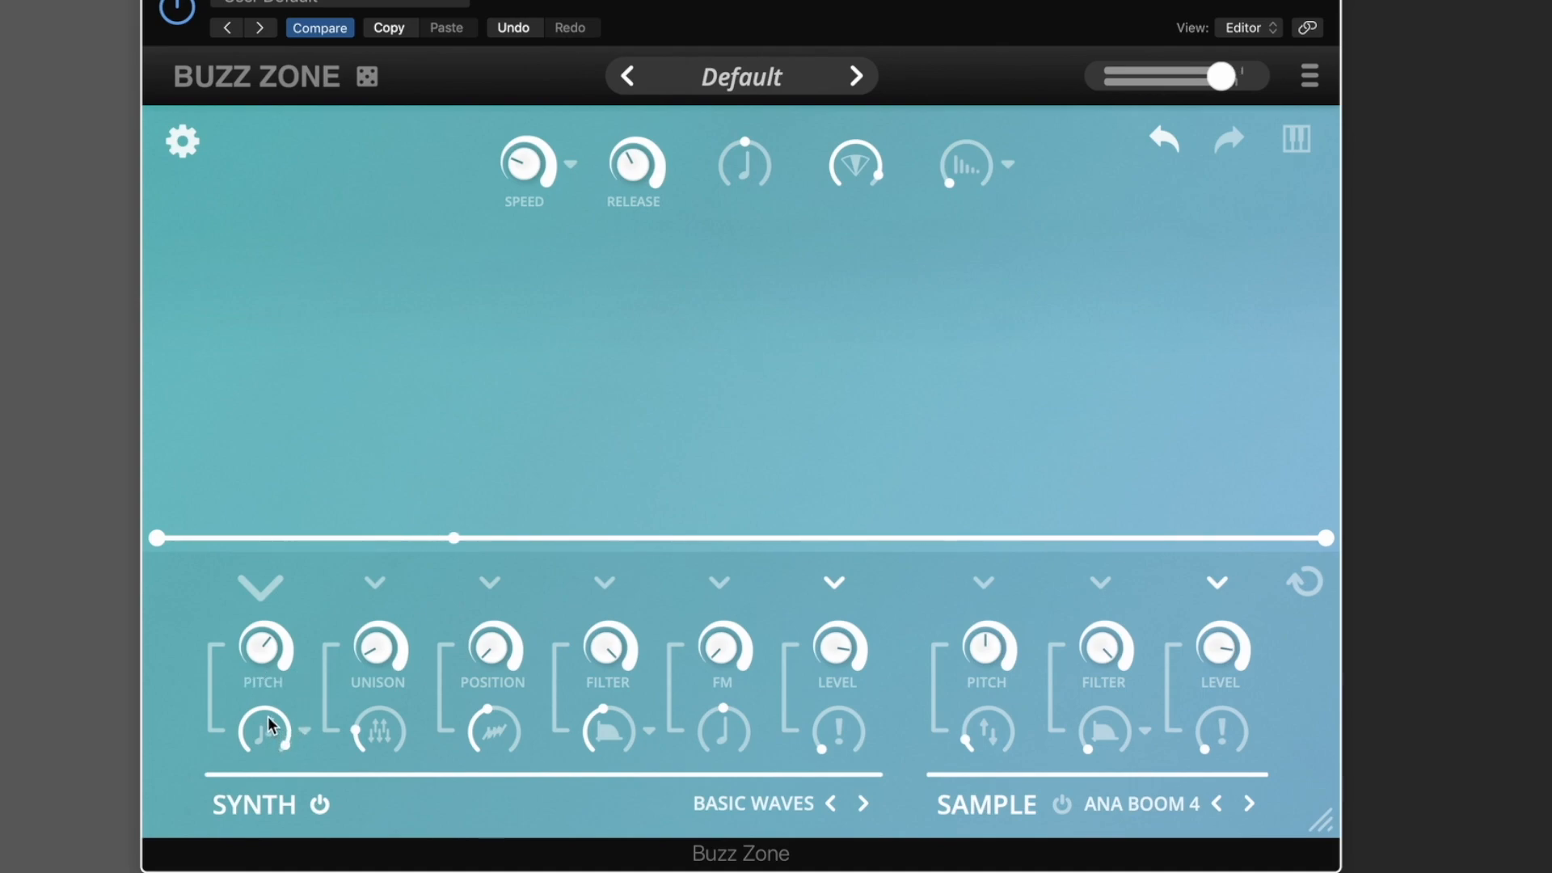
mouse_move(268, 725)
mouse_down()
mouse_move(279, 872)
mouse_move(274, 768)
mouse_up()
drag(503, 832, 505, 872)
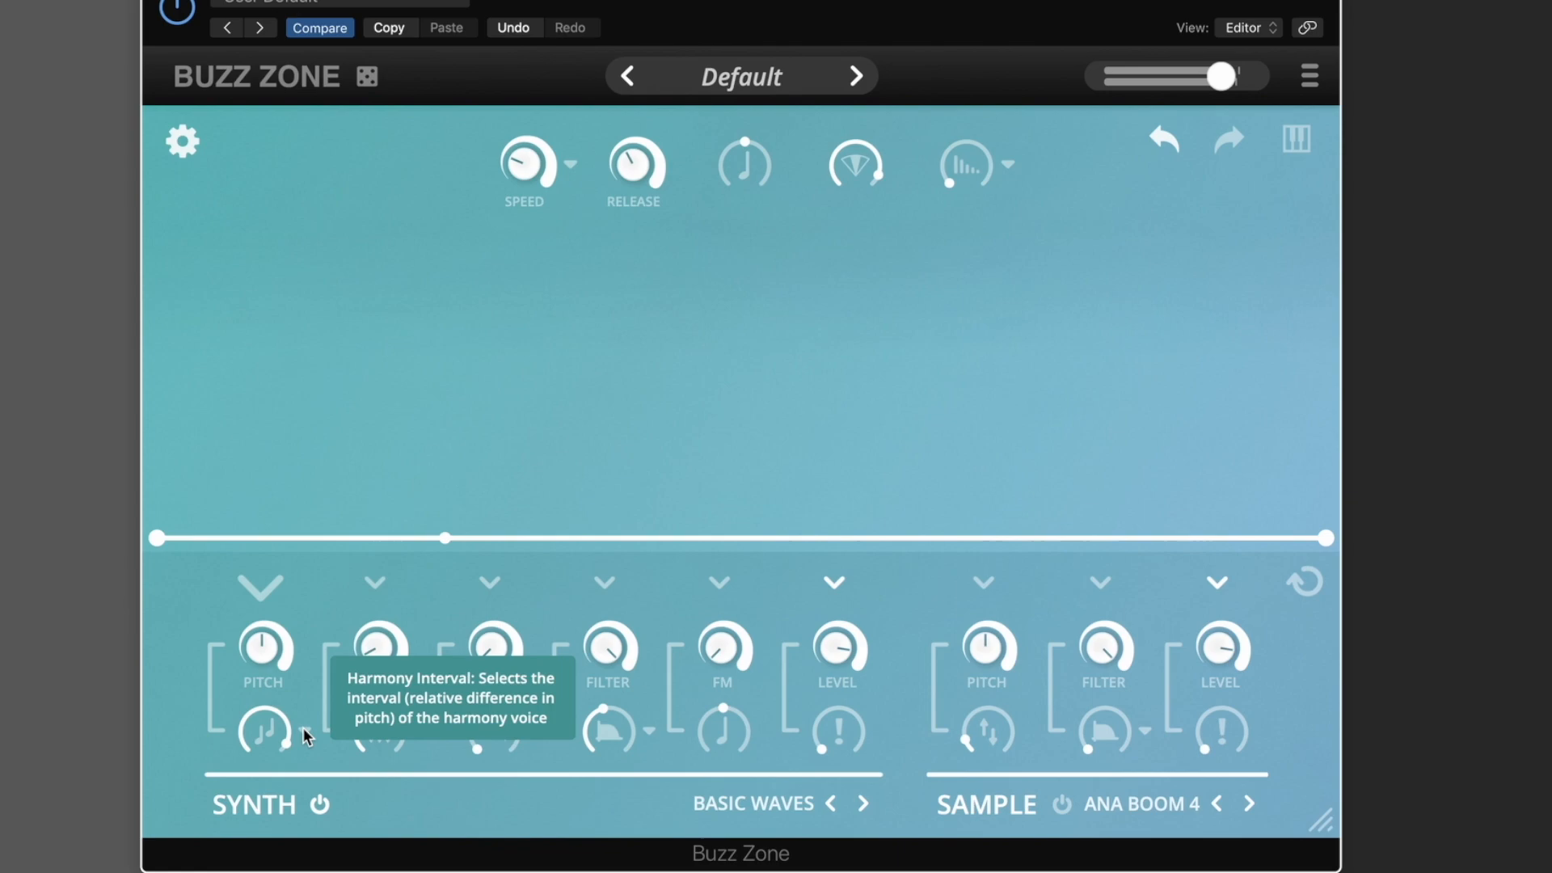
drag(265, 656, 264, 718)
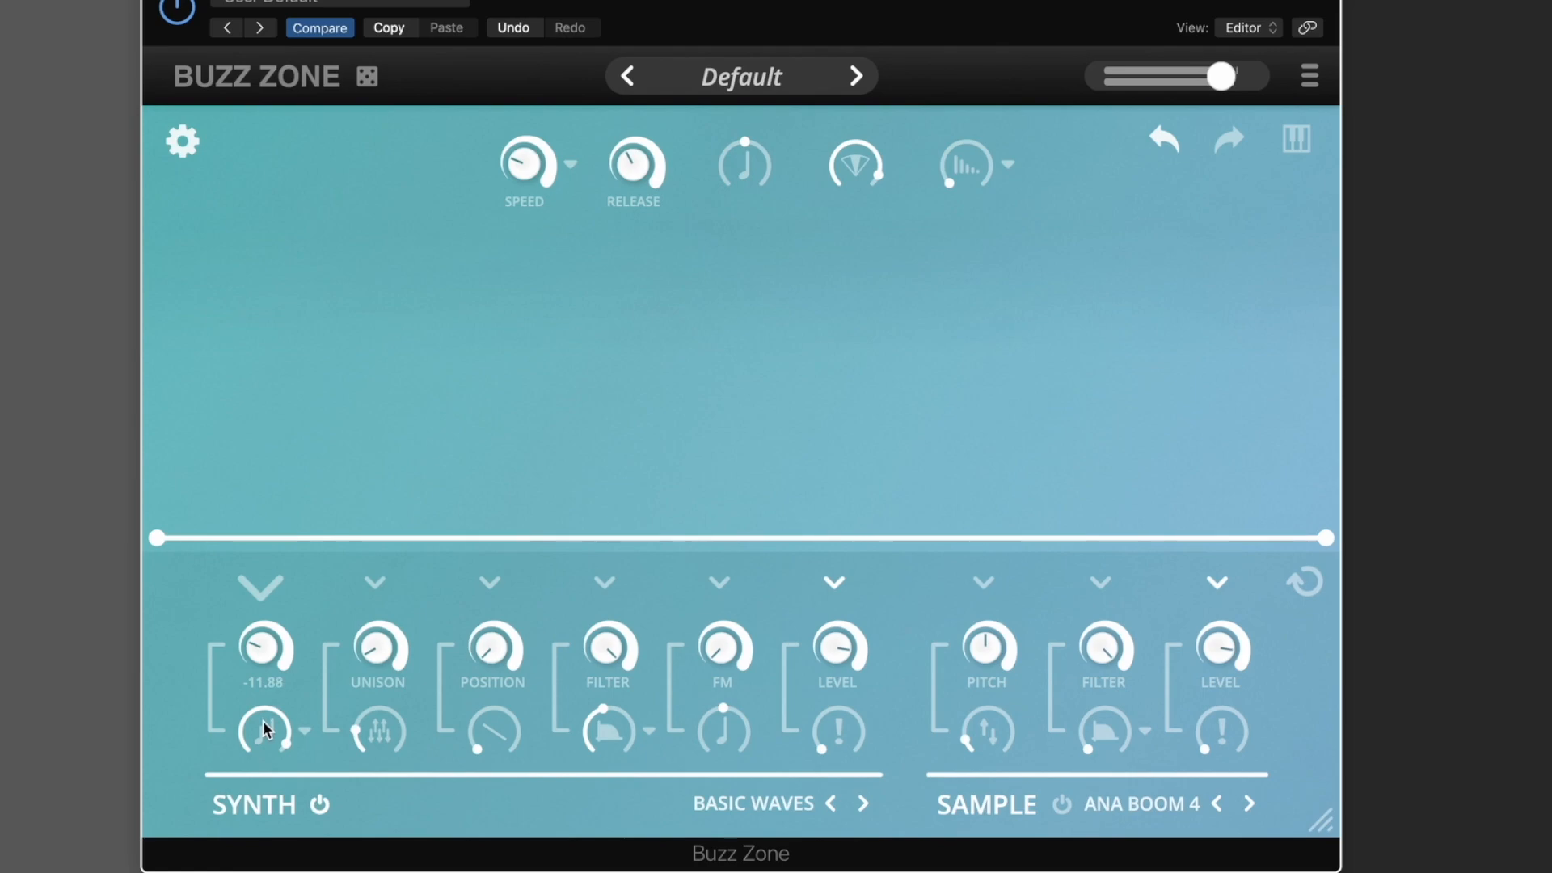
- Set the Synth harmony interval to Ring Modulation and raise the wavetable Position to its centre
click(305, 732)
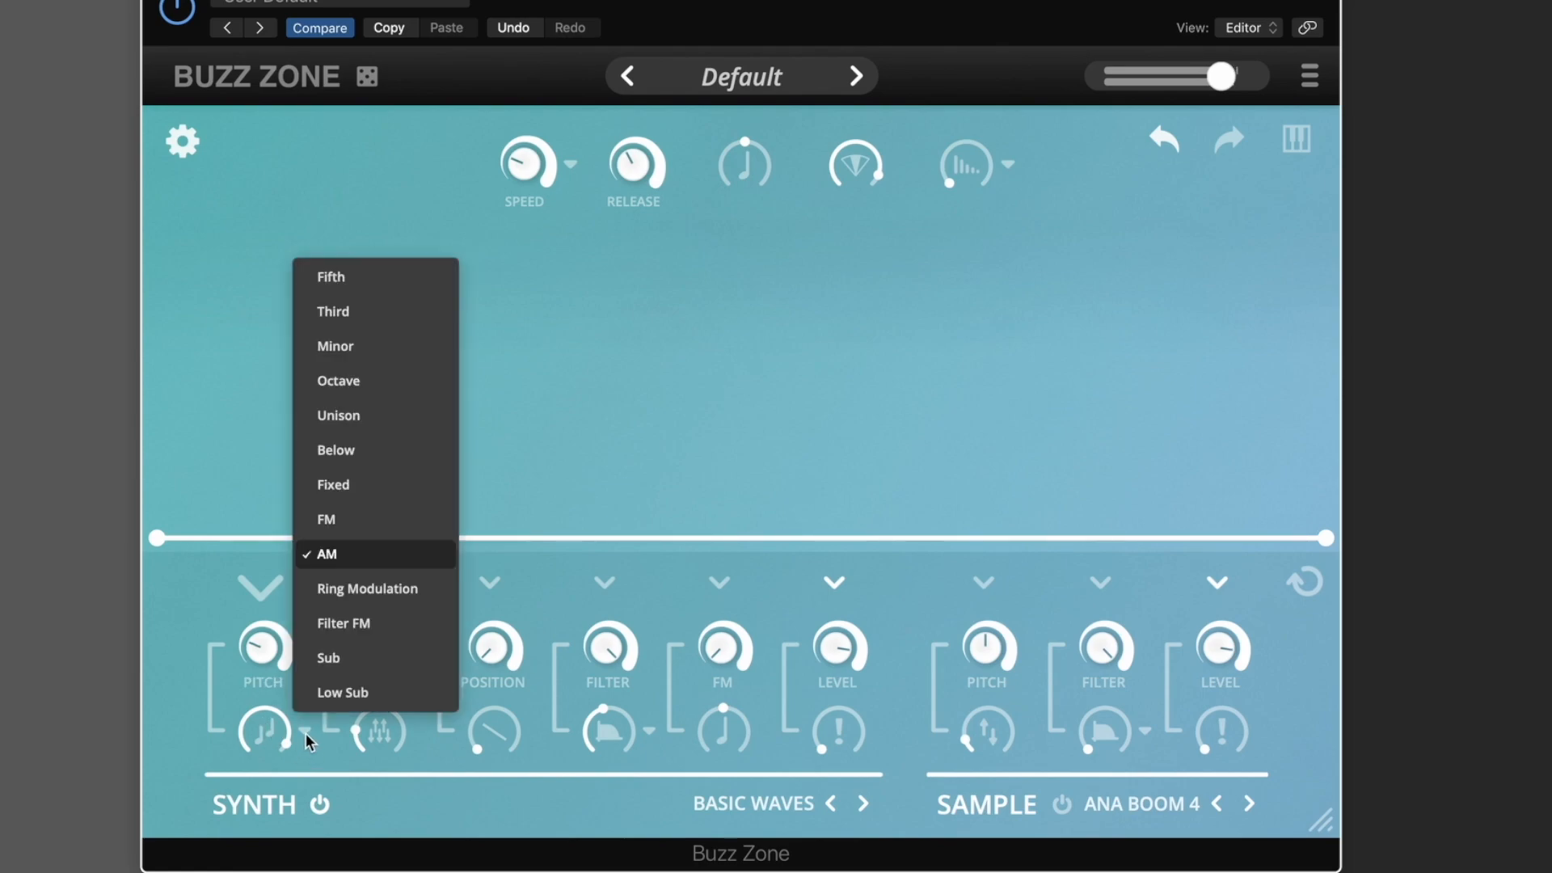
click(351, 590)
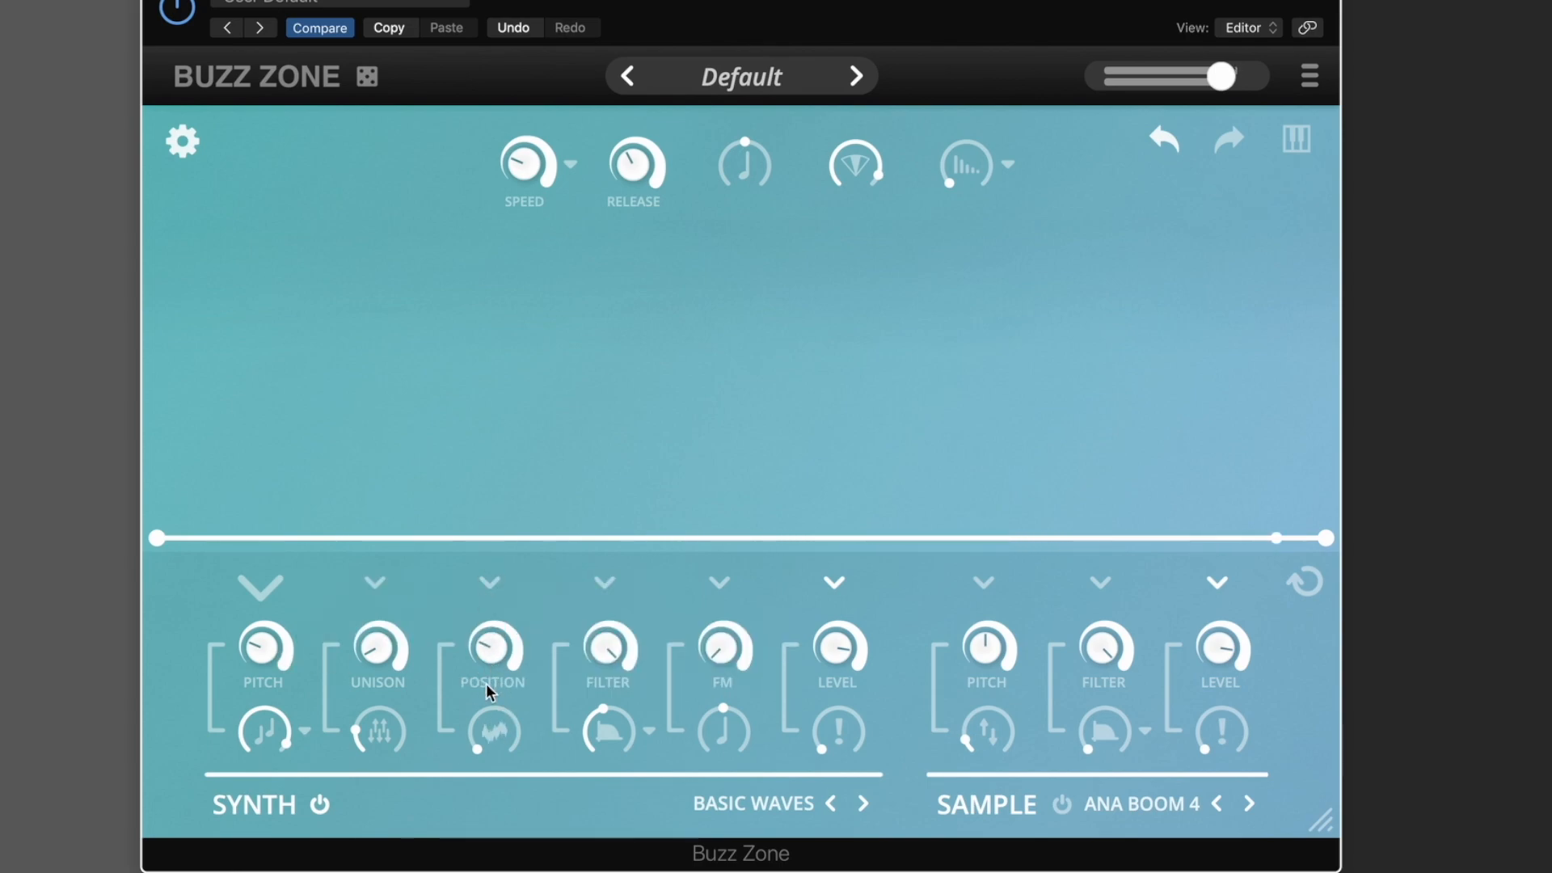
drag(496, 638, 497, 608)
mouse_move(267, 755)
mouse_down()
mouse_move(262, 872)
mouse_move(263, 735)
mouse_up()
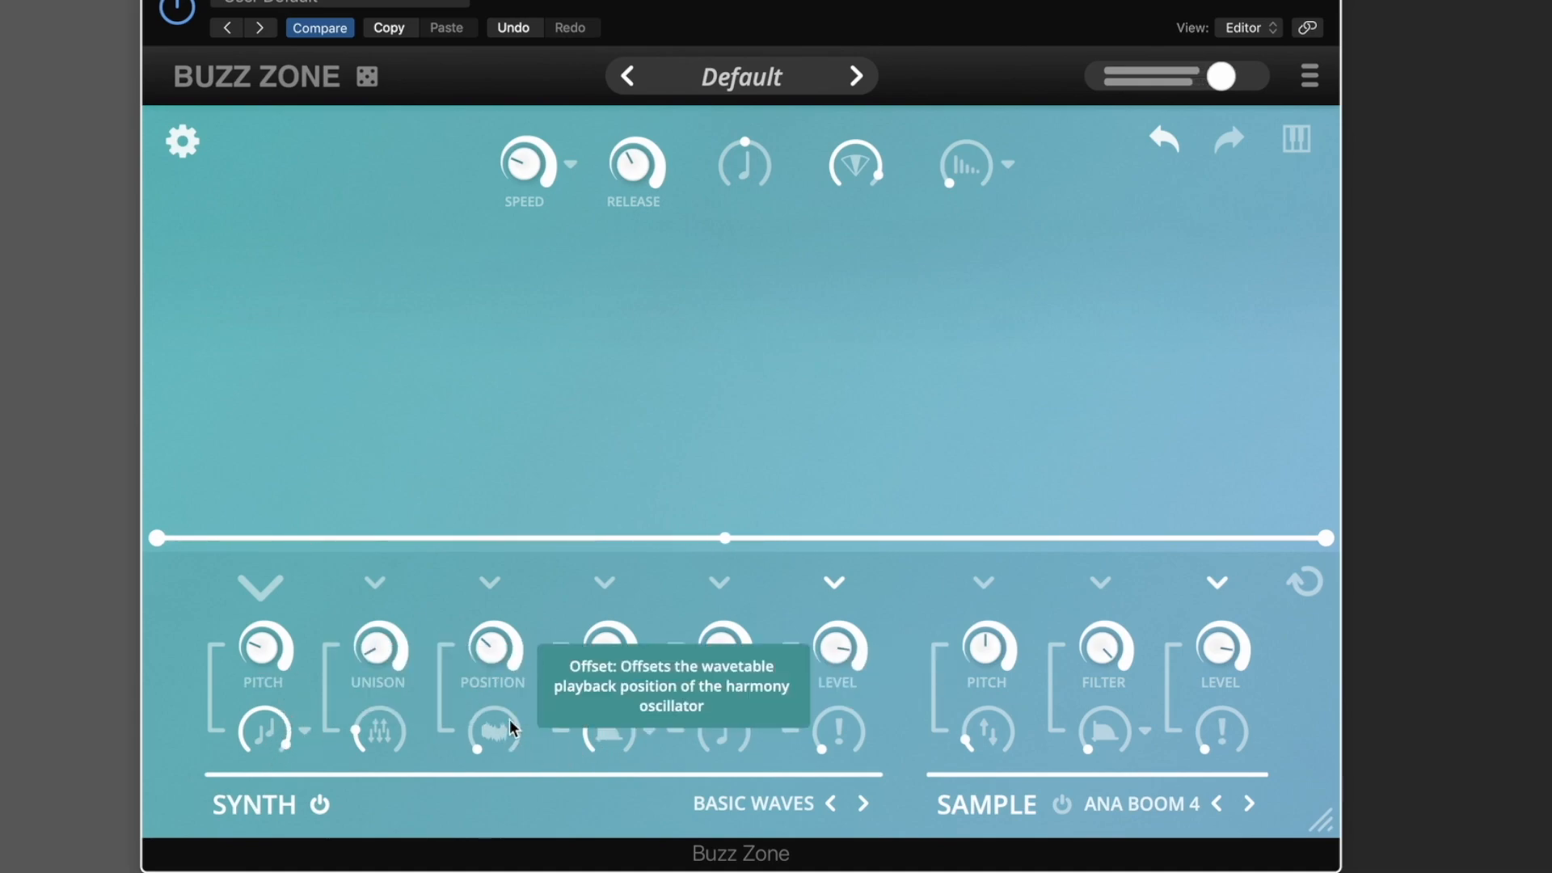
drag(500, 654, 501, 577)
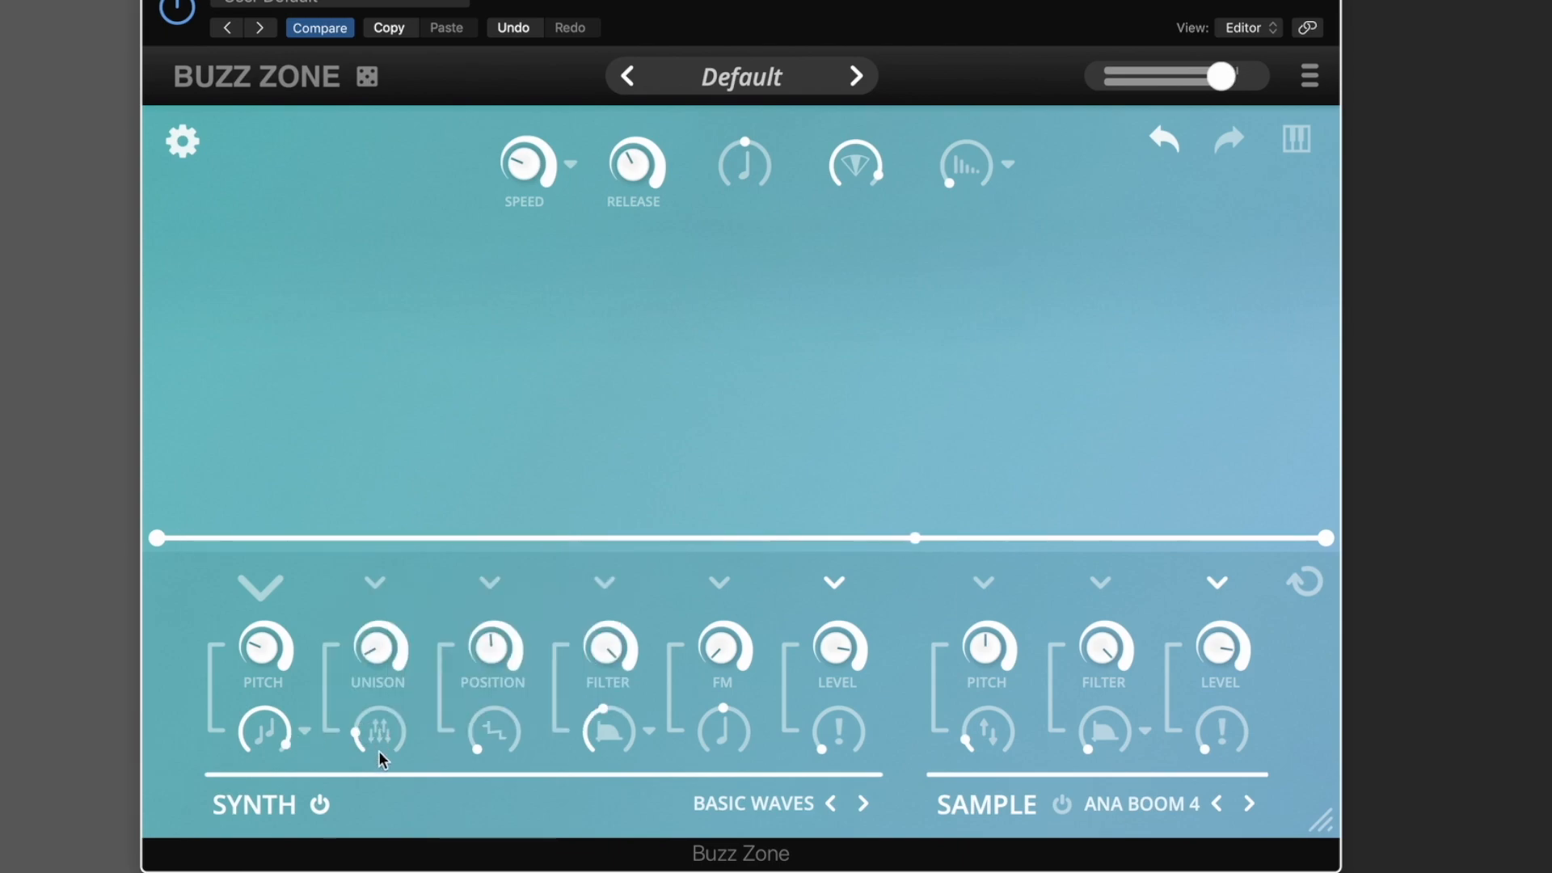
- Set the Synth harmony interval to Filter FM, lower the wavetable Position to minimum and reset the Pitch to 0.00
click(305, 730)
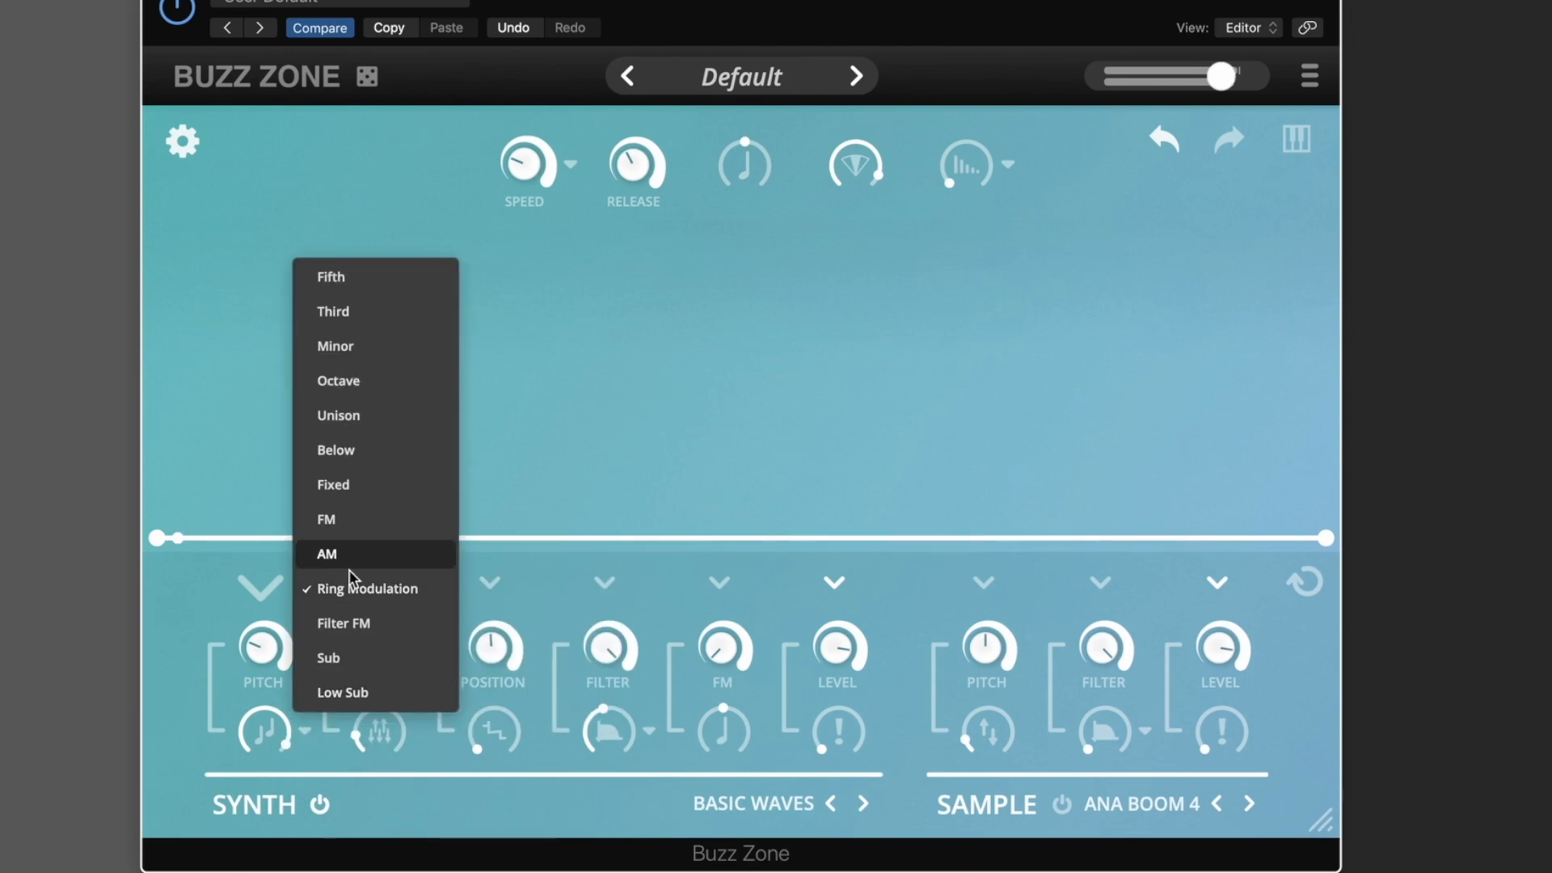
click(359, 635)
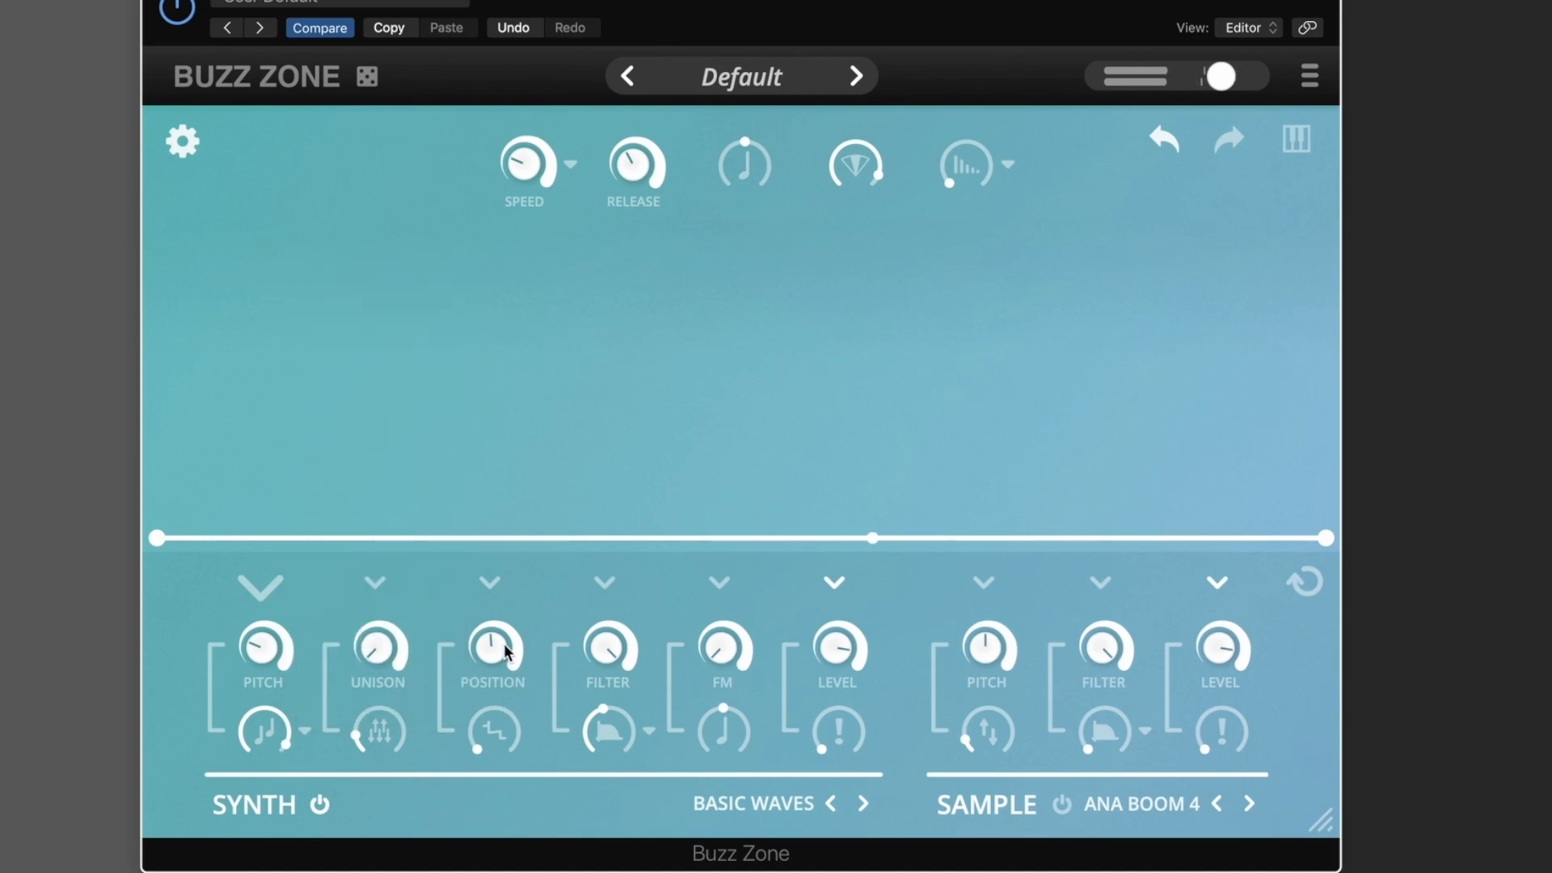
click(485, 724)
drag(497, 811, 485, 869)
double_click(261, 651)
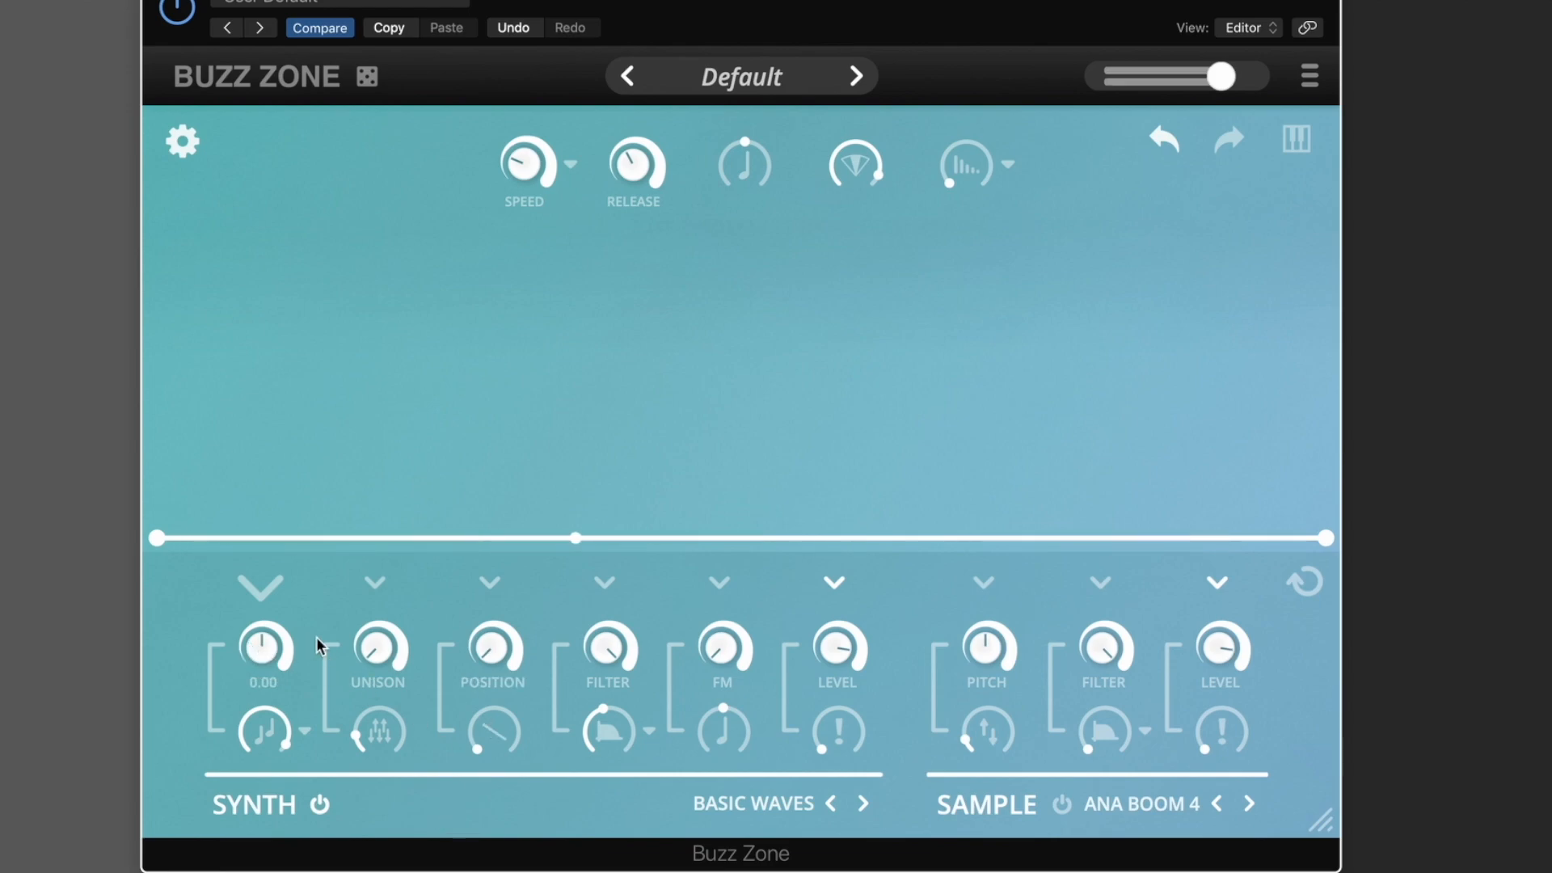
- Lower the Synth Filter cutoff to about 0.19, and raise the filter Resonance and the wavetable Offset
drag(603, 647, 604, 820)
drag(604, 671, 606, 677)
drag(497, 720, 497, 667)
drag(833, 657, 831, 627)
drag(491, 728, 493, 658)
drag(608, 732, 609, 710)
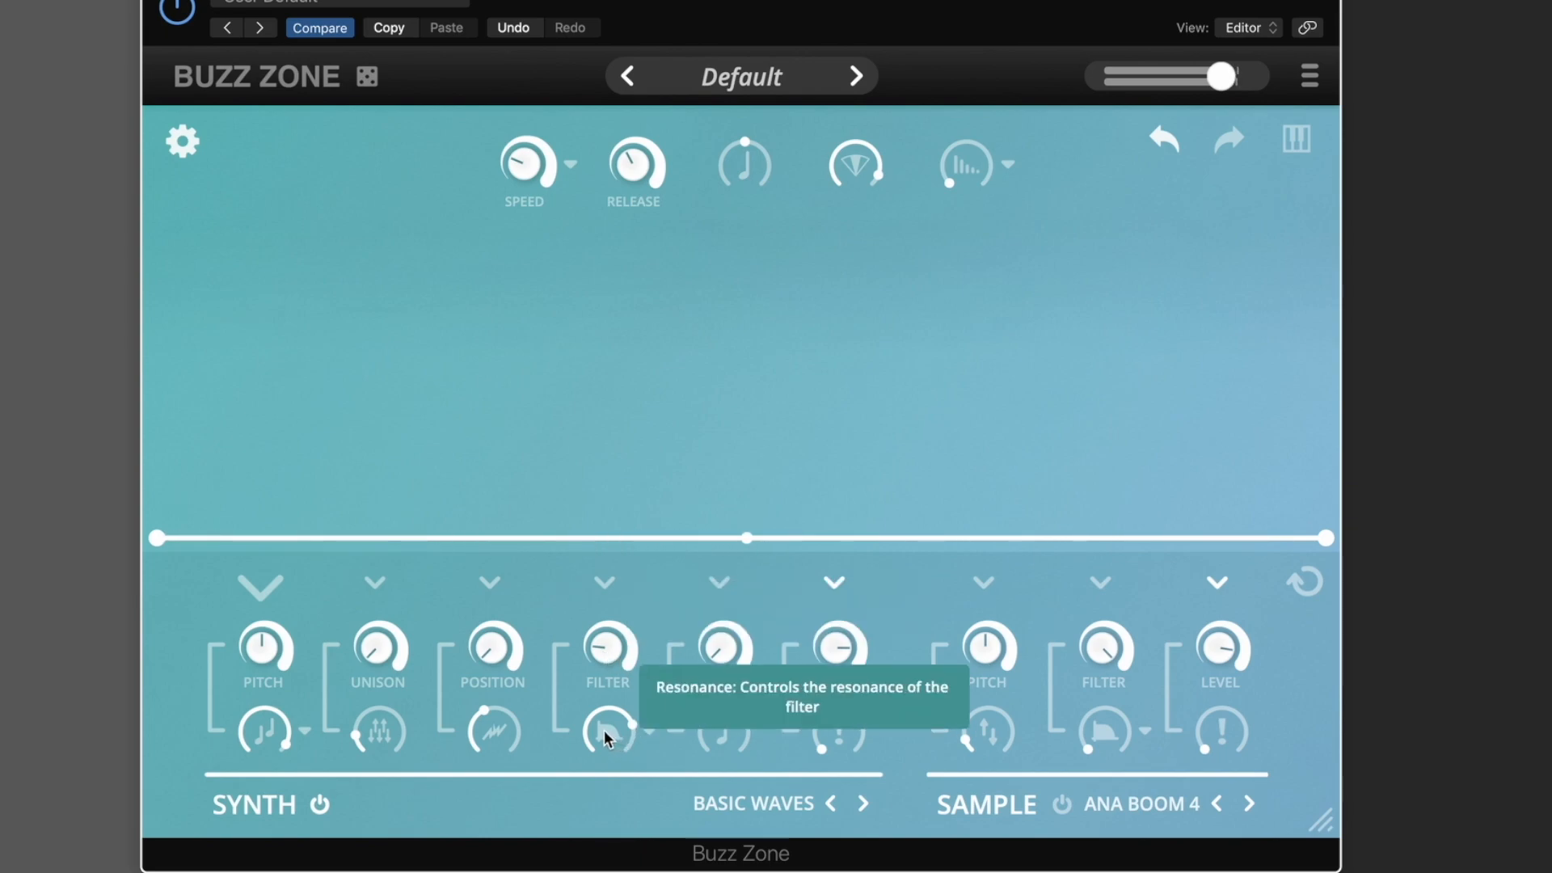
- Review the filter model and harmony interval options, and sweep the Synth Harmony level down to minimum and back up
click(650, 731)
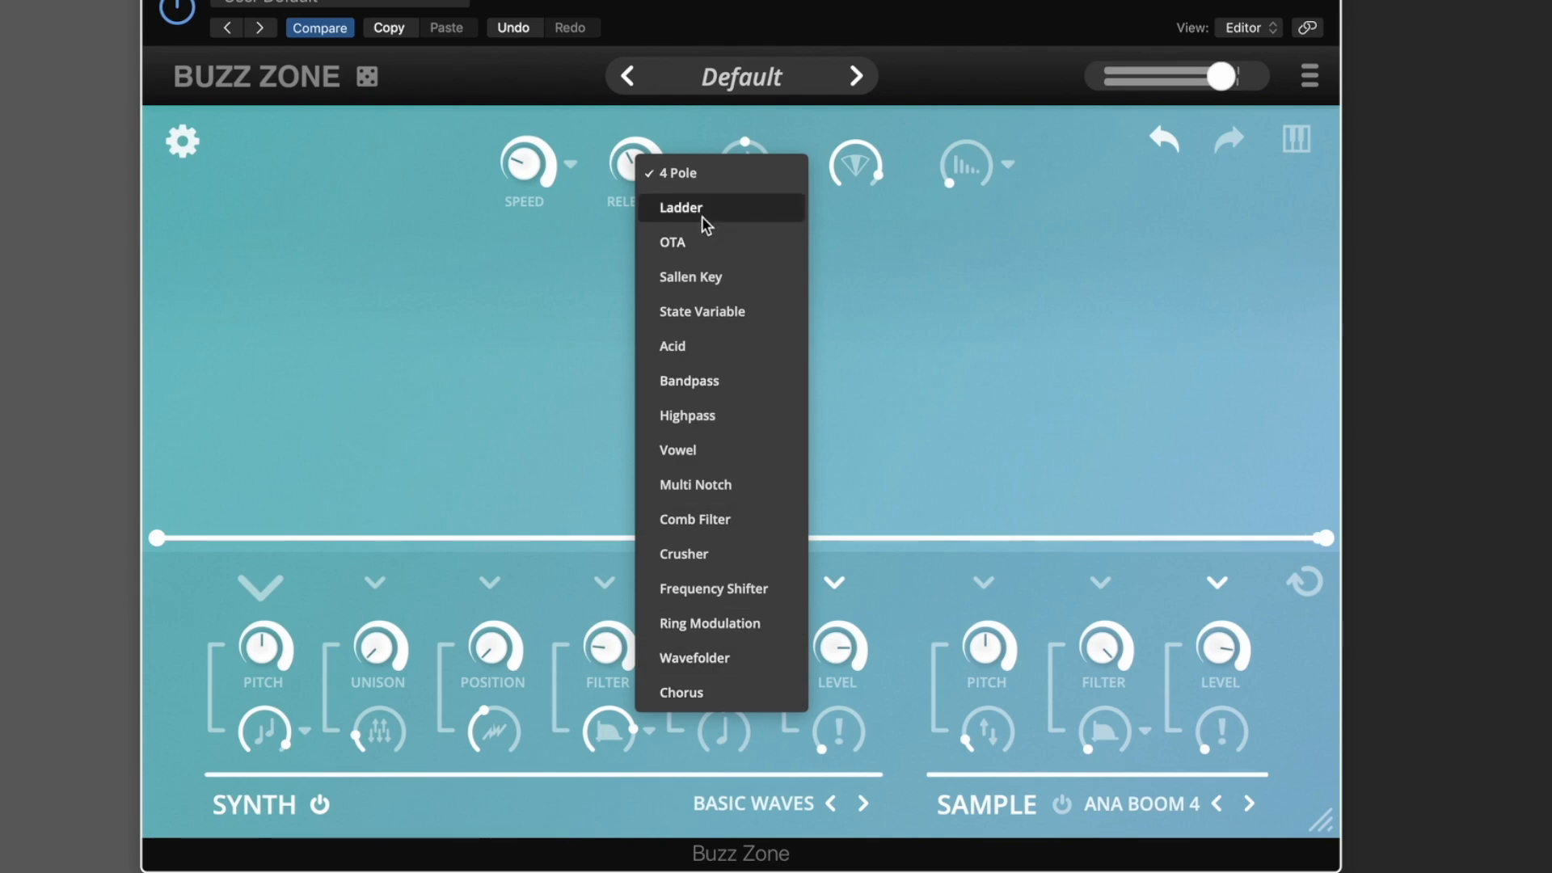
click(556, 265)
click(304, 731)
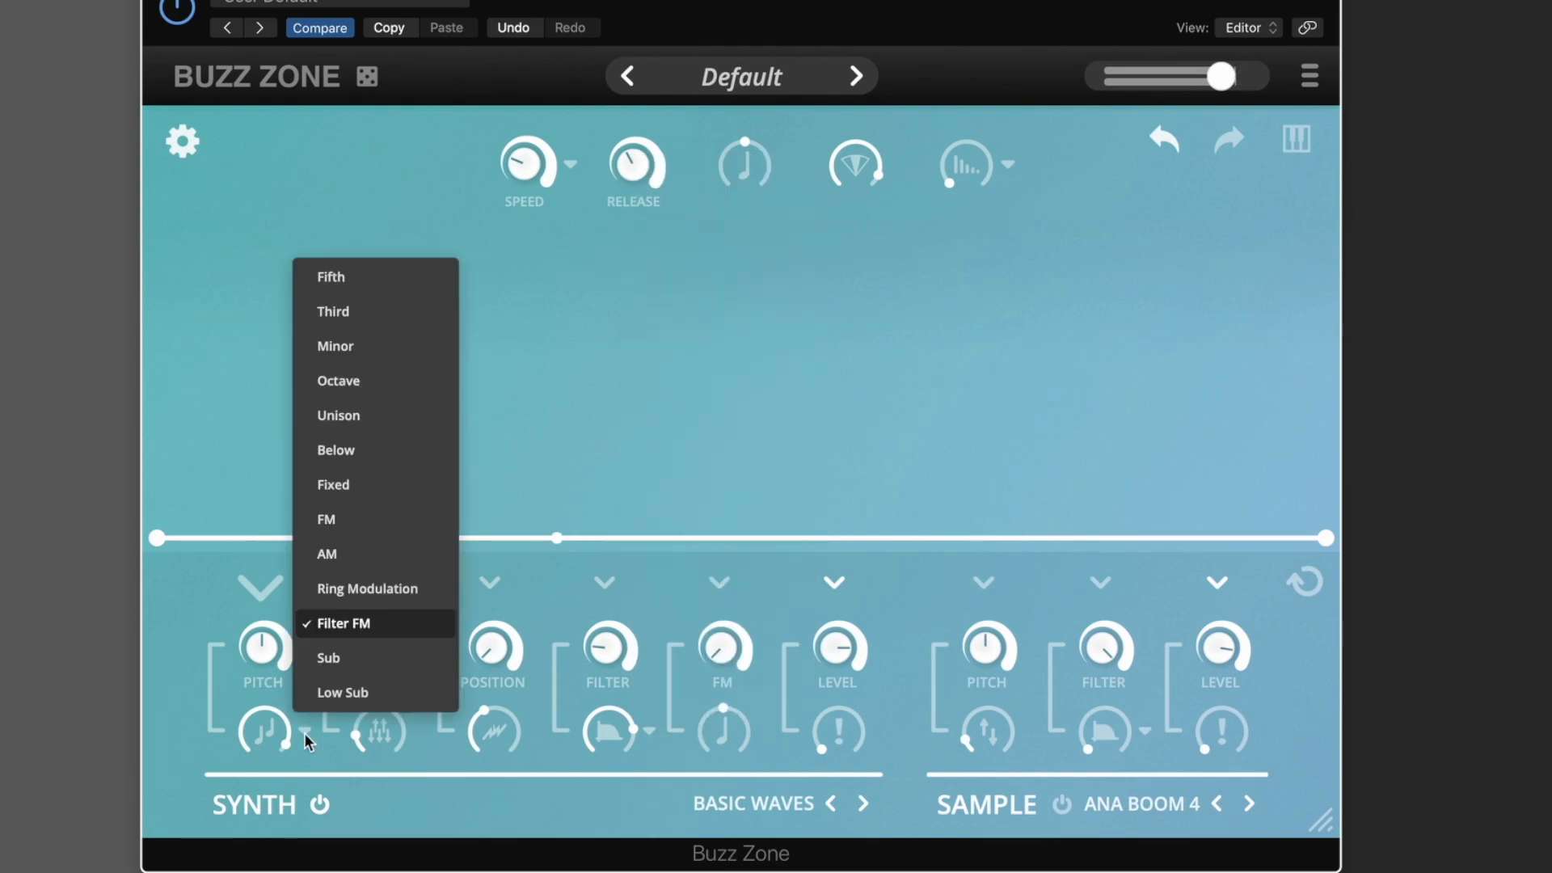
click(645, 696)
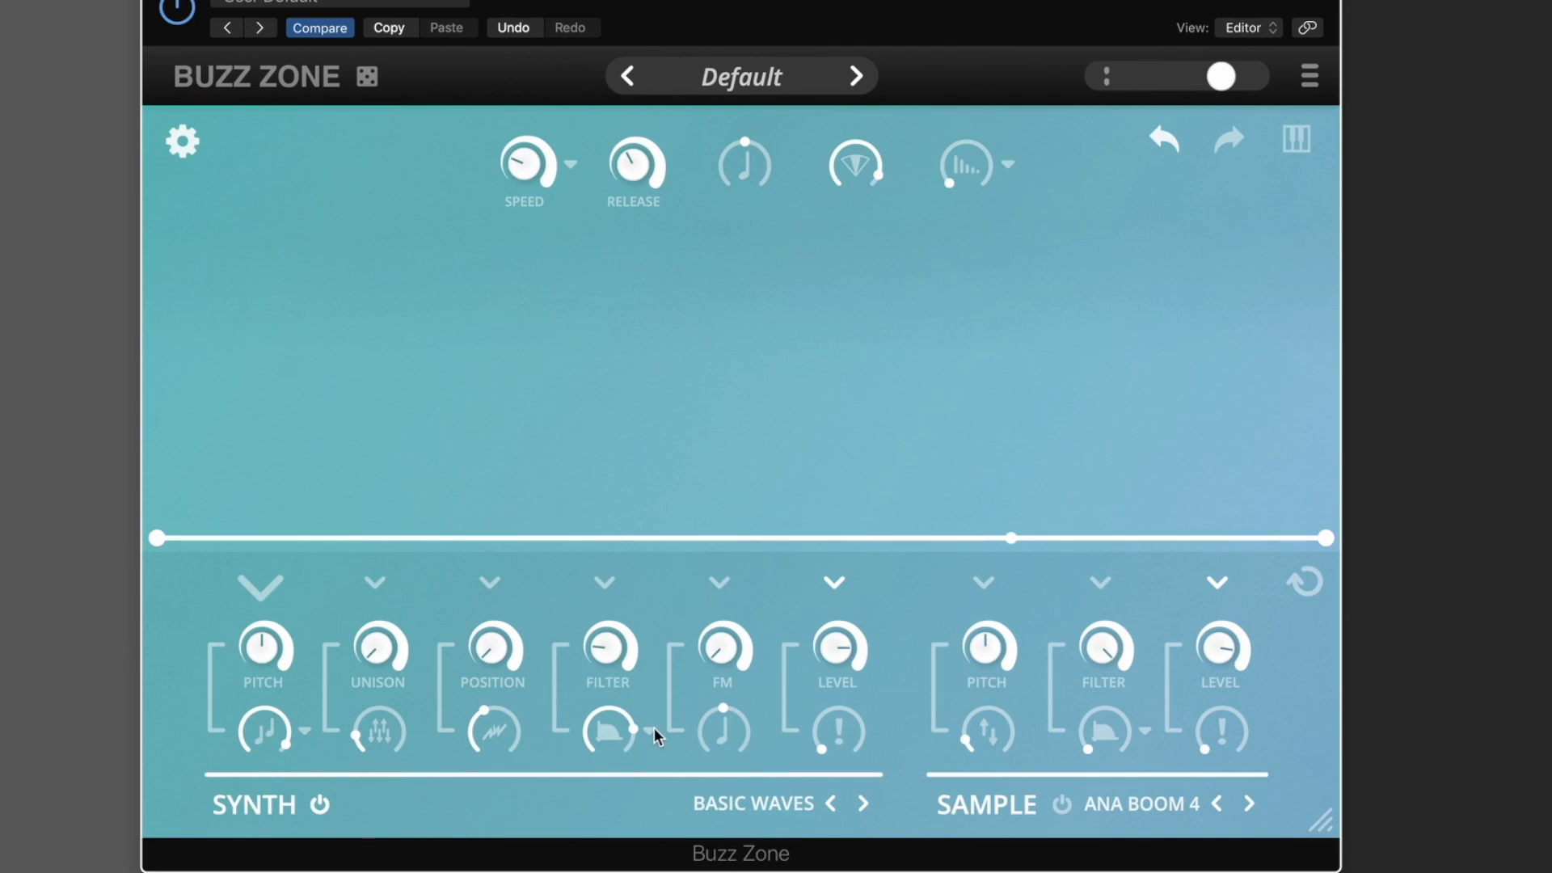
mouse_move(628, 688)
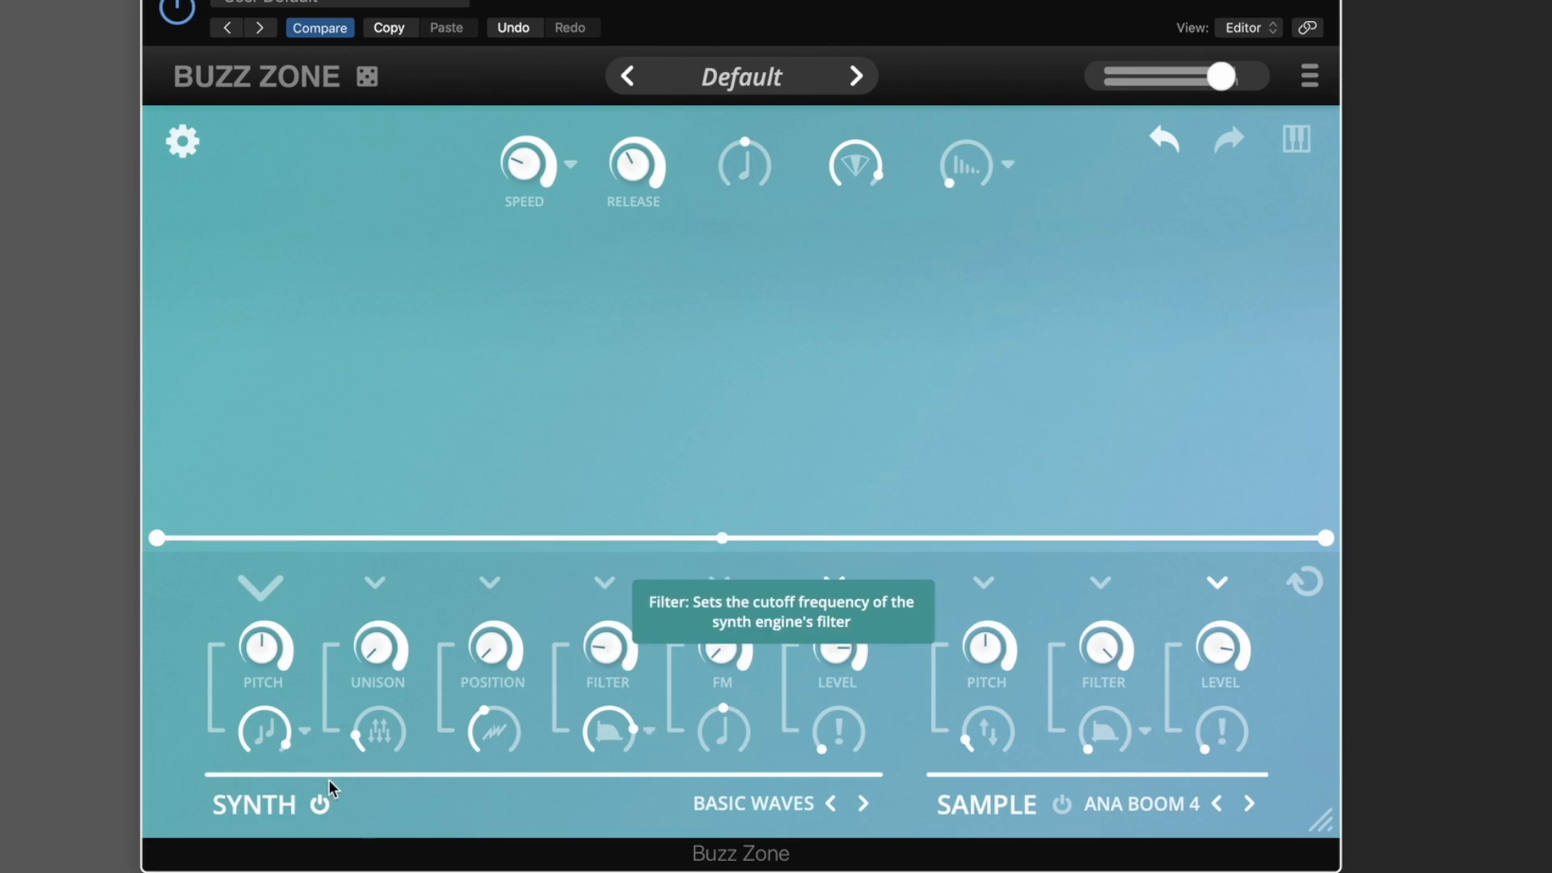
drag(267, 736, 268, 872)
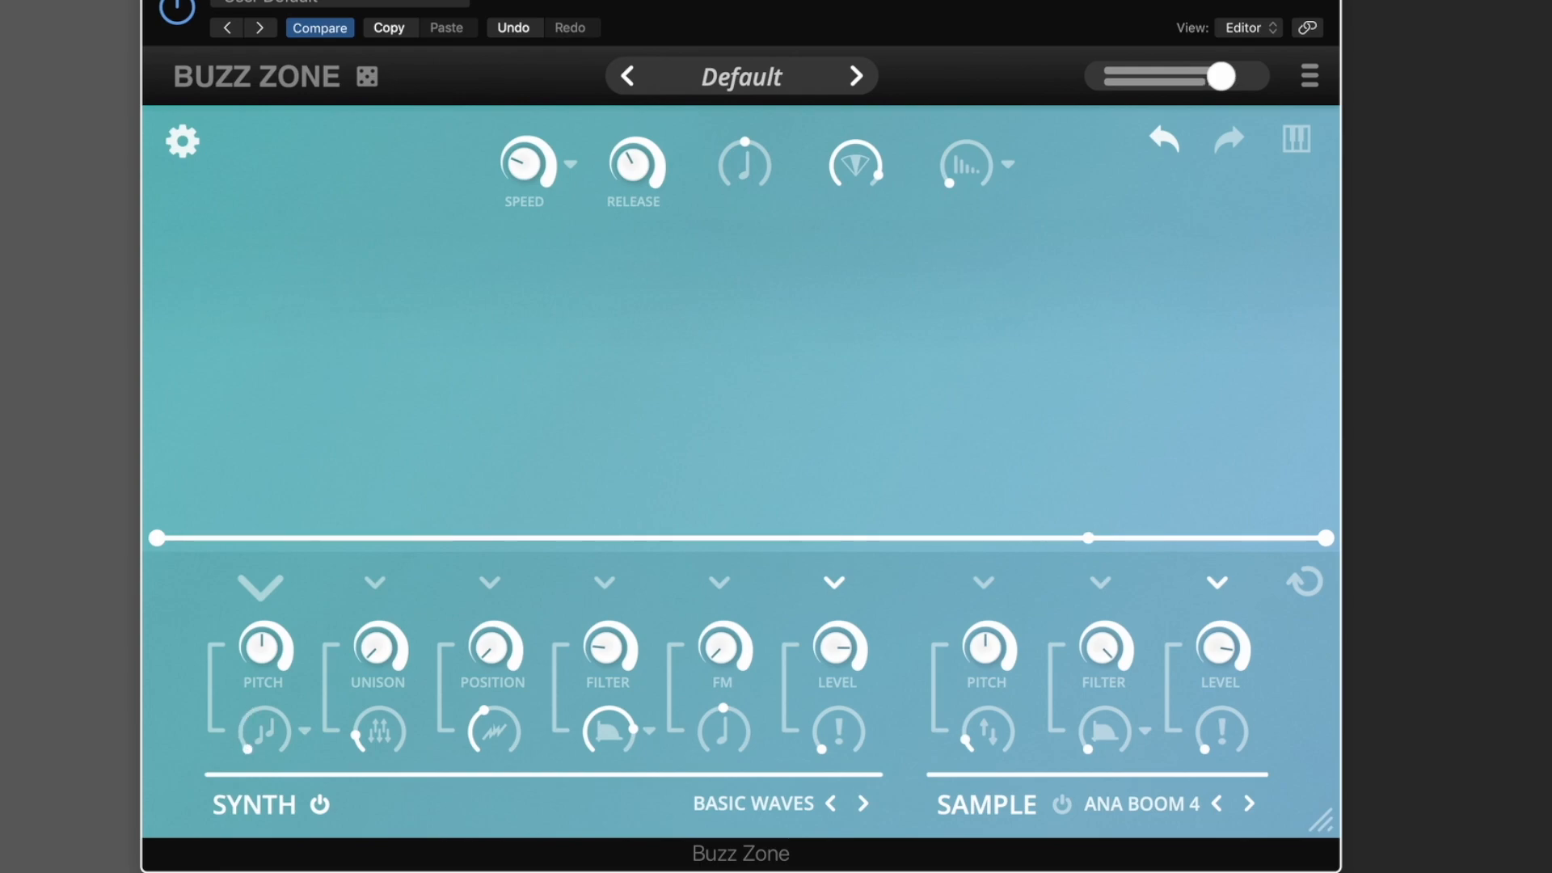
mouse_move(280, 743)
- Show the Synth Filter envelope and set the filter model to Ladder, checking the cutoff value
click(608, 585)
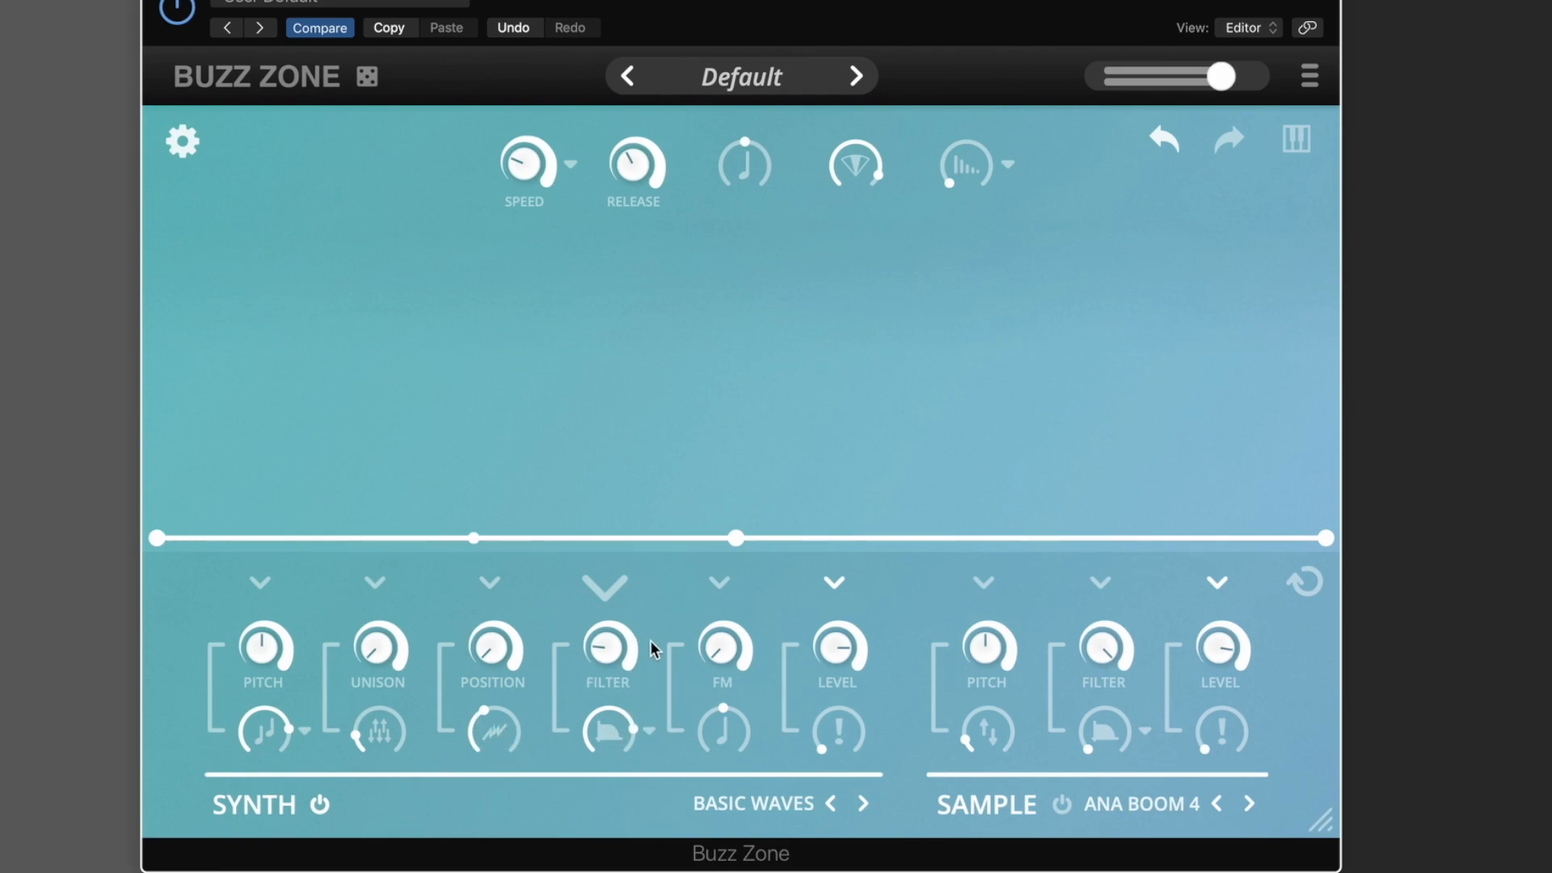
click(651, 730)
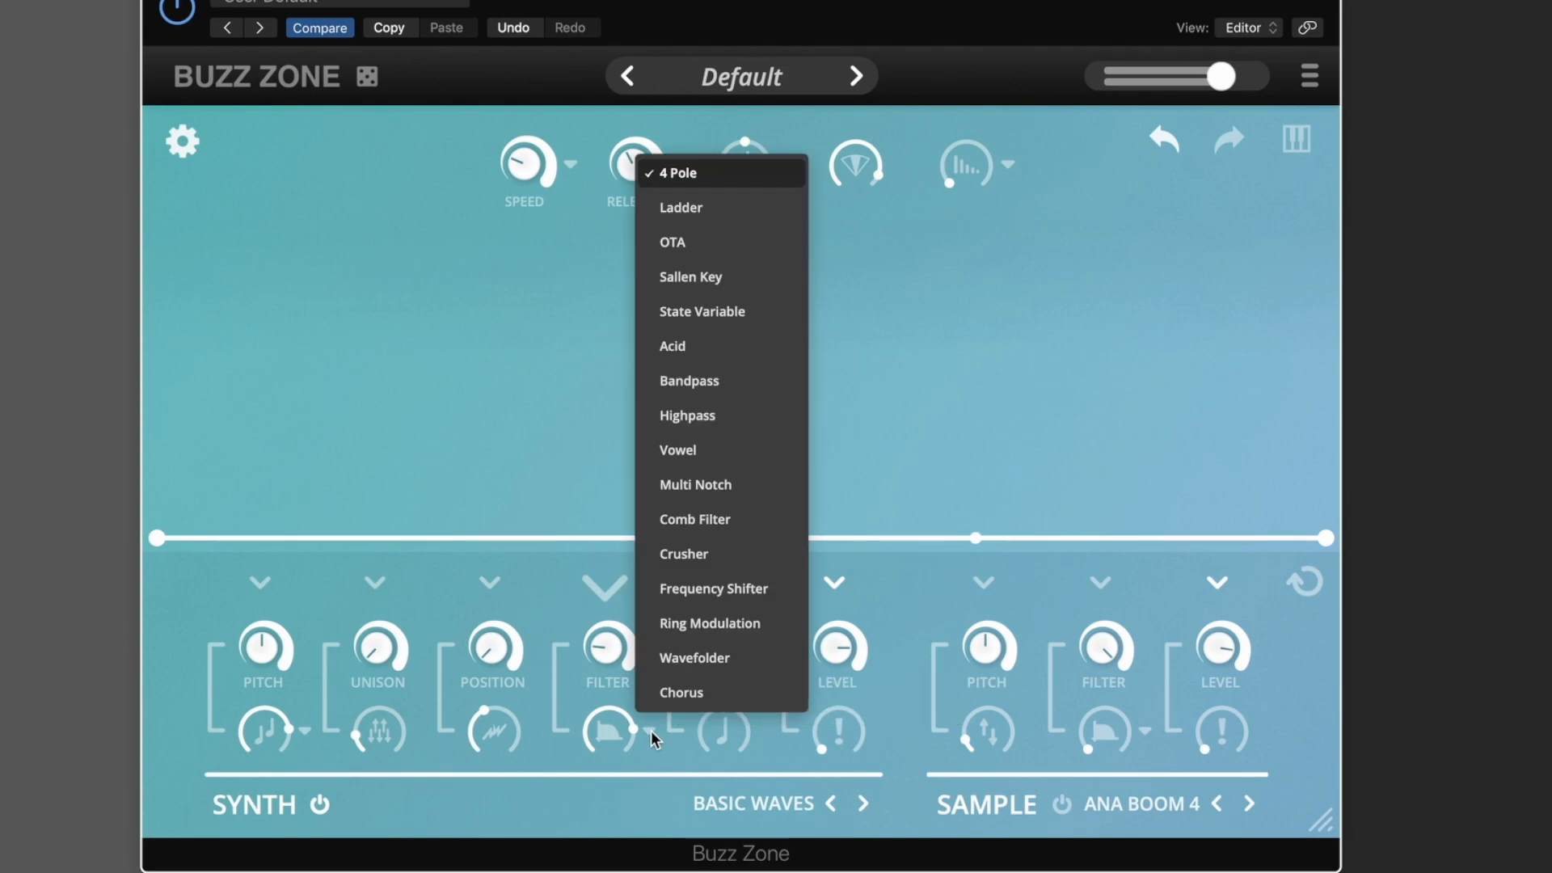
click(706, 215)
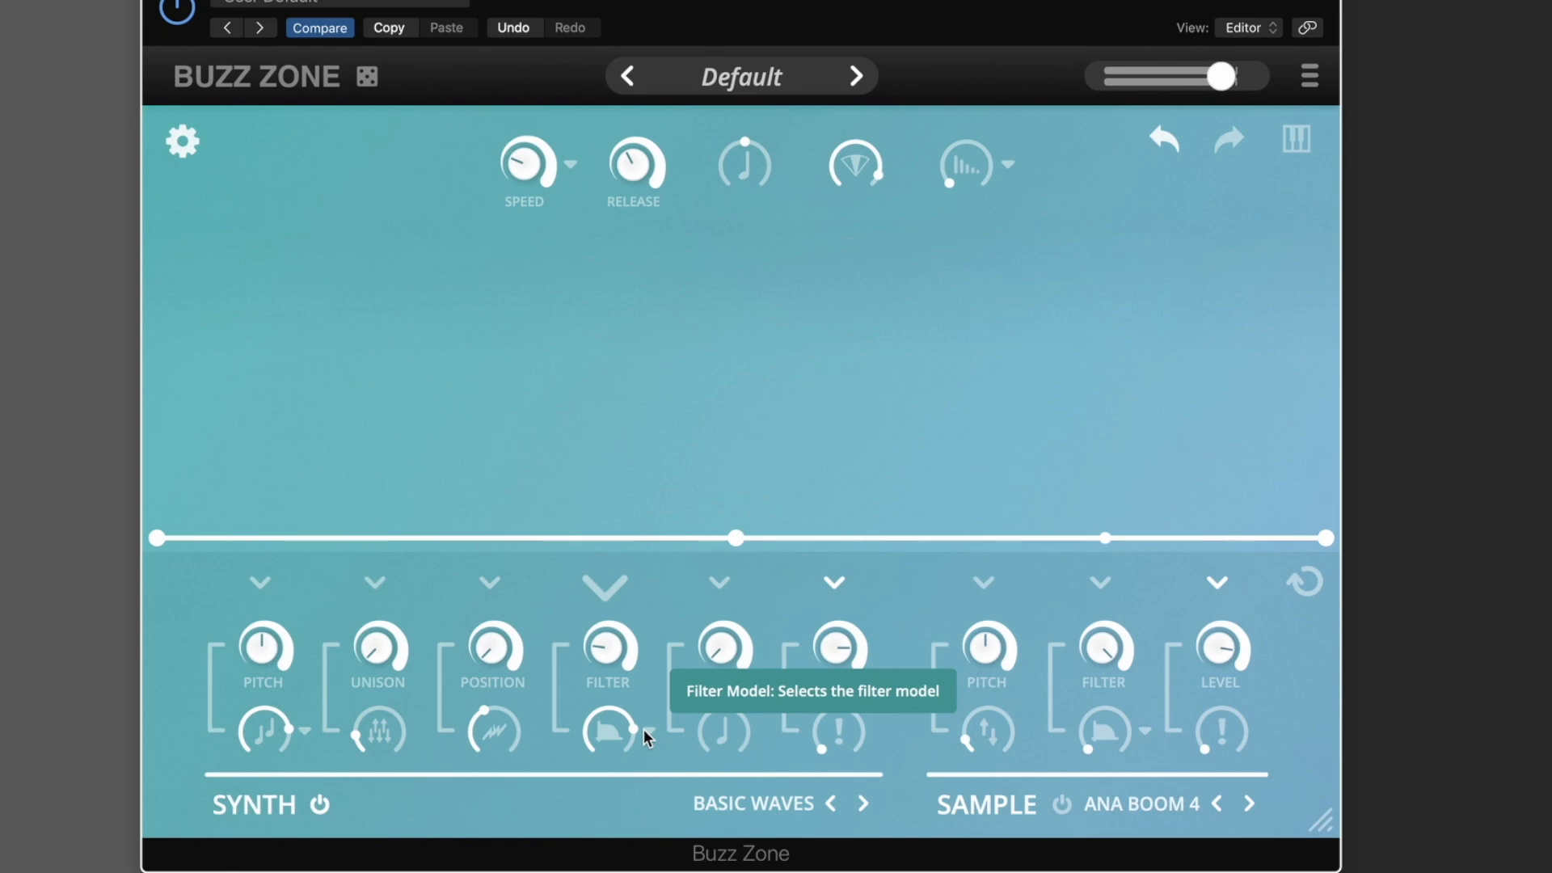
click(609, 654)
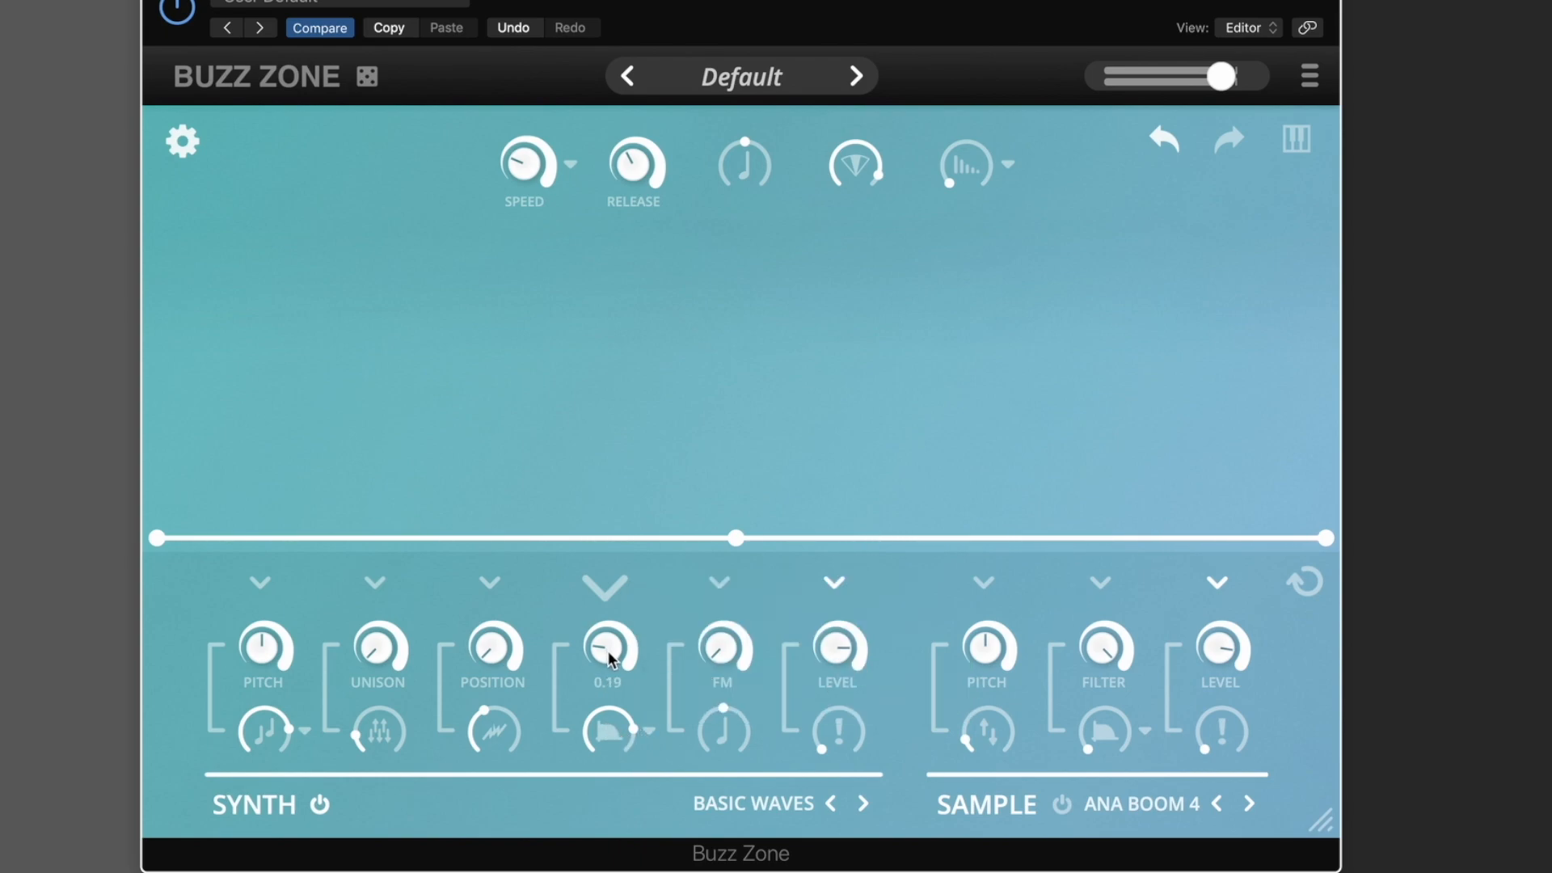
- Set the filter model to OTA, and sweep the Filter cutoff up to its centre and back down to a low setting
click(648, 729)
click(673, 248)
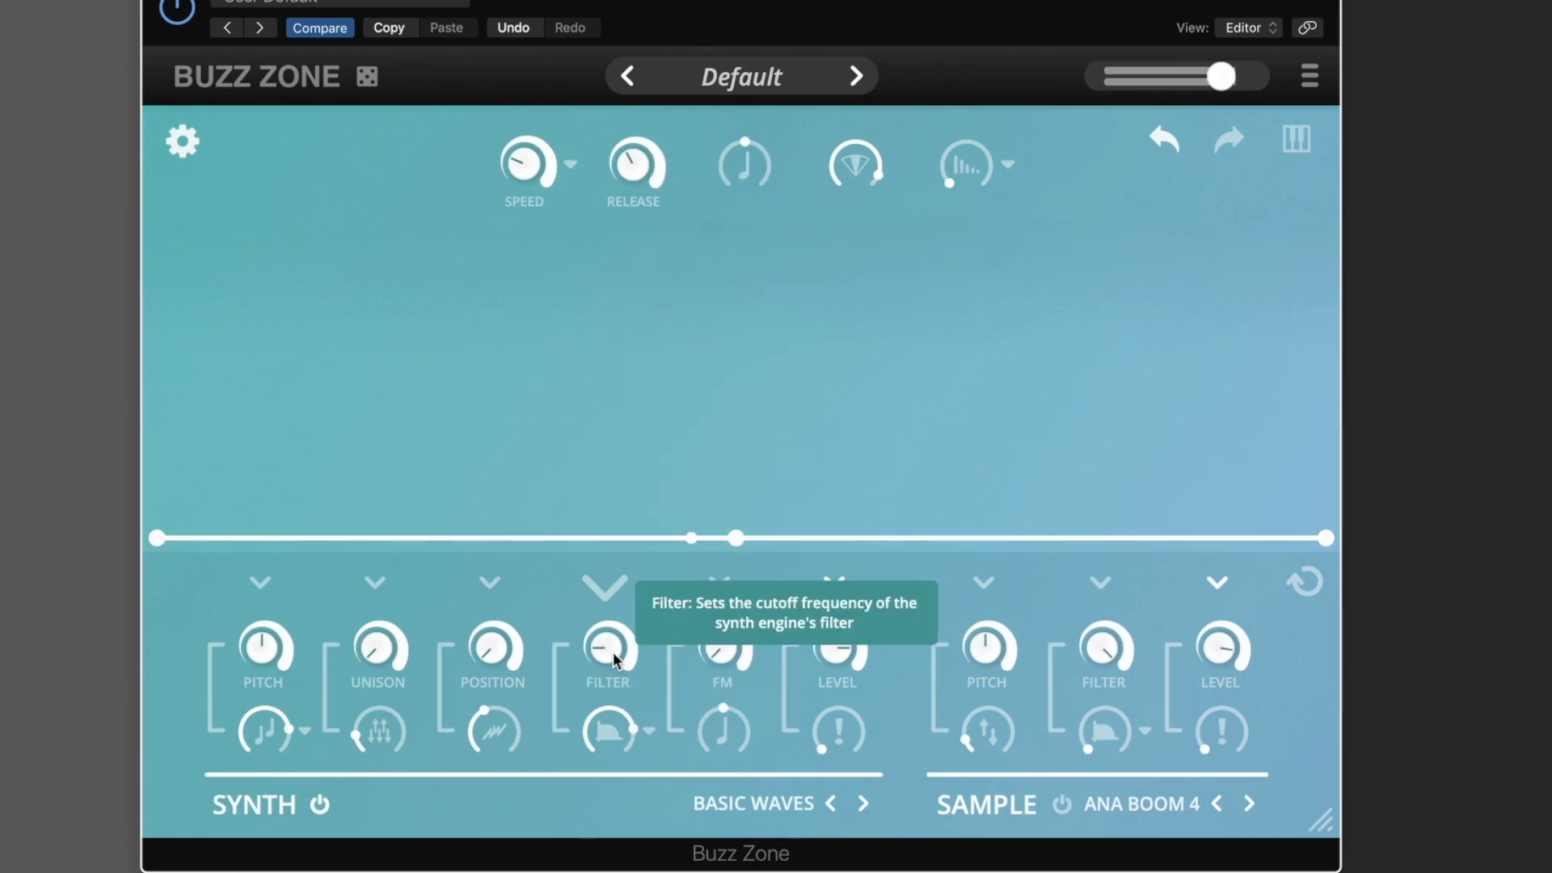
drag(616, 659, 613, 608)
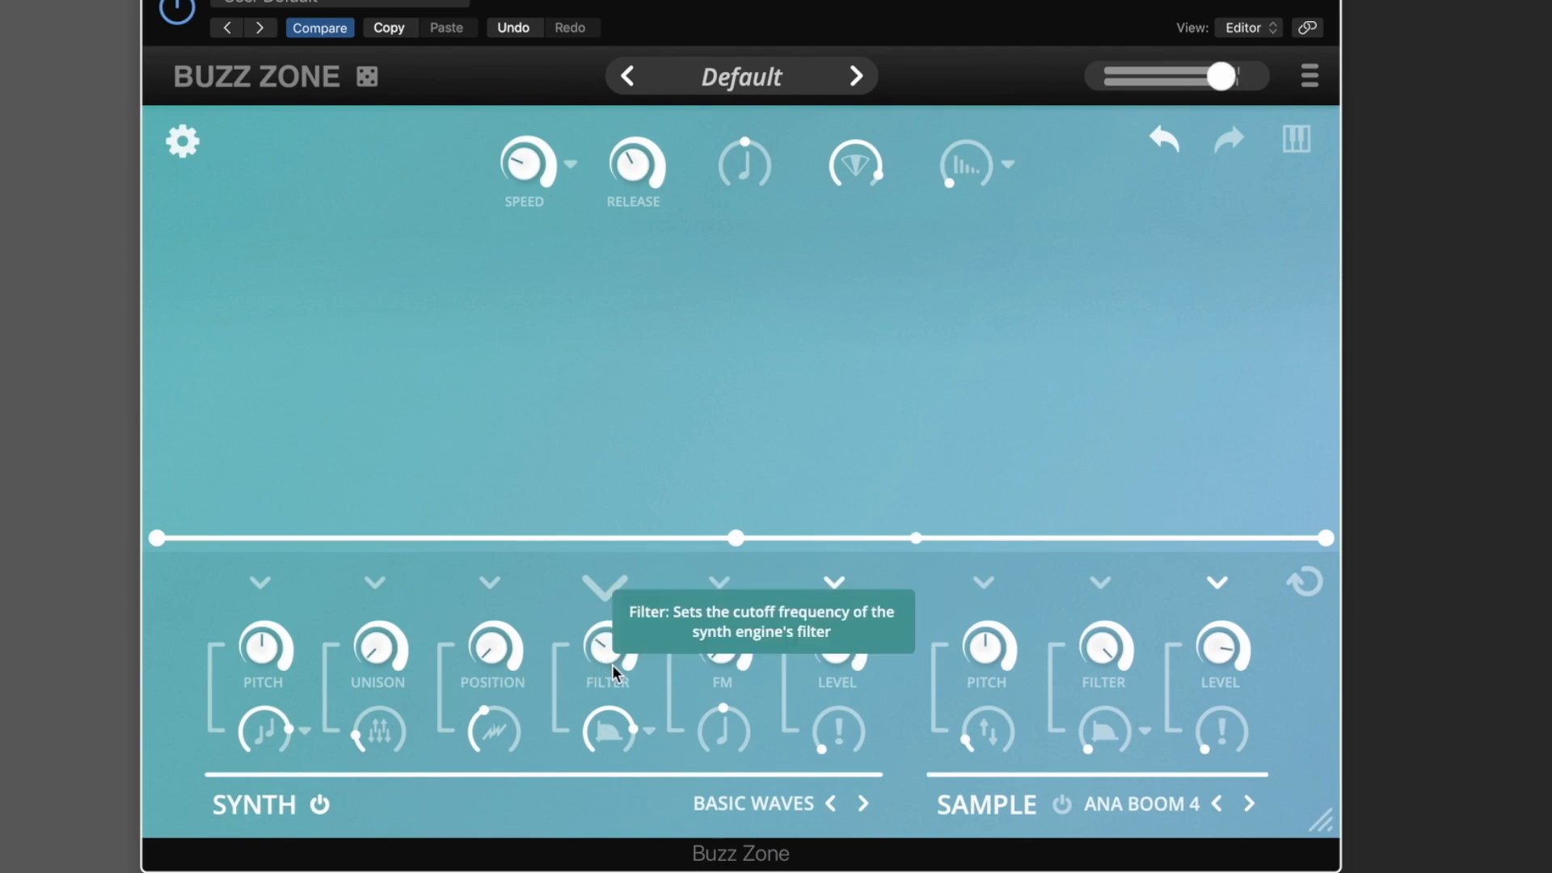
drag(610, 643, 611, 648)
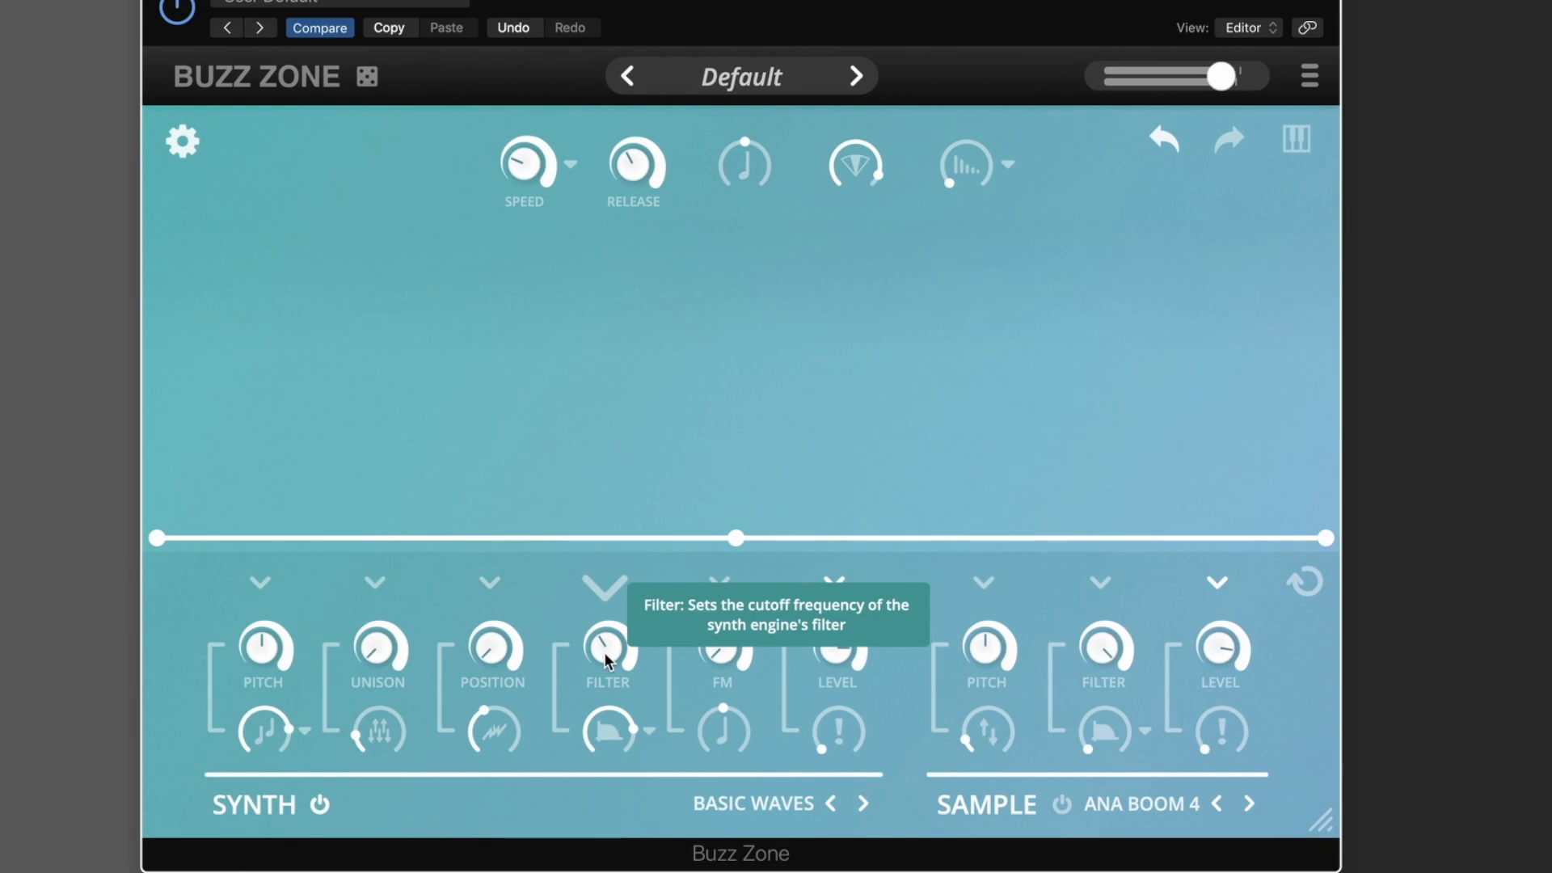
click(604, 652)
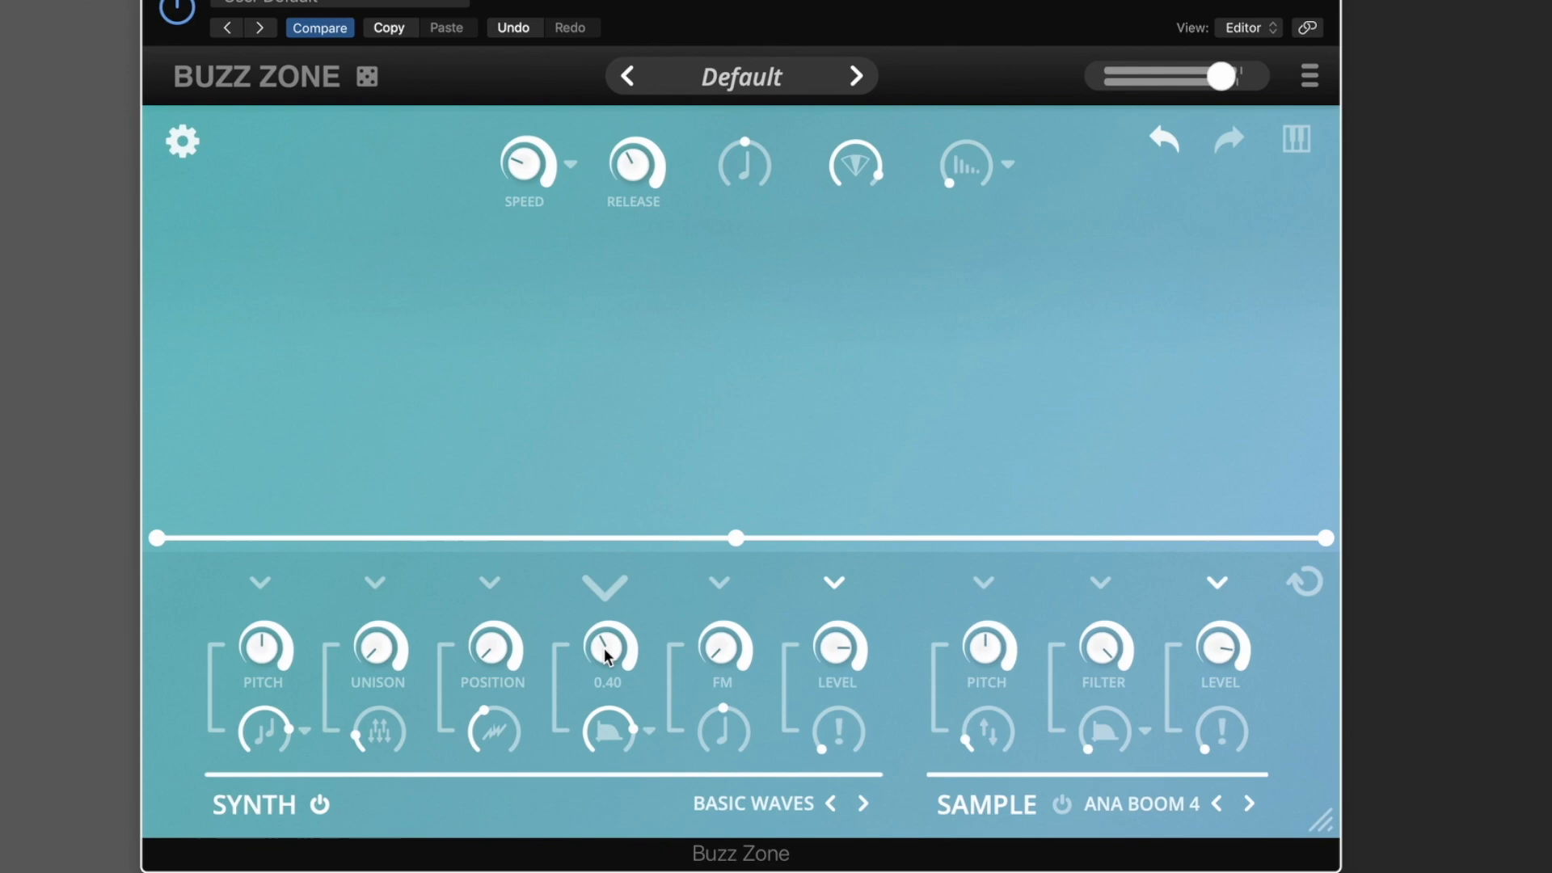
drag(605, 649, 609, 626)
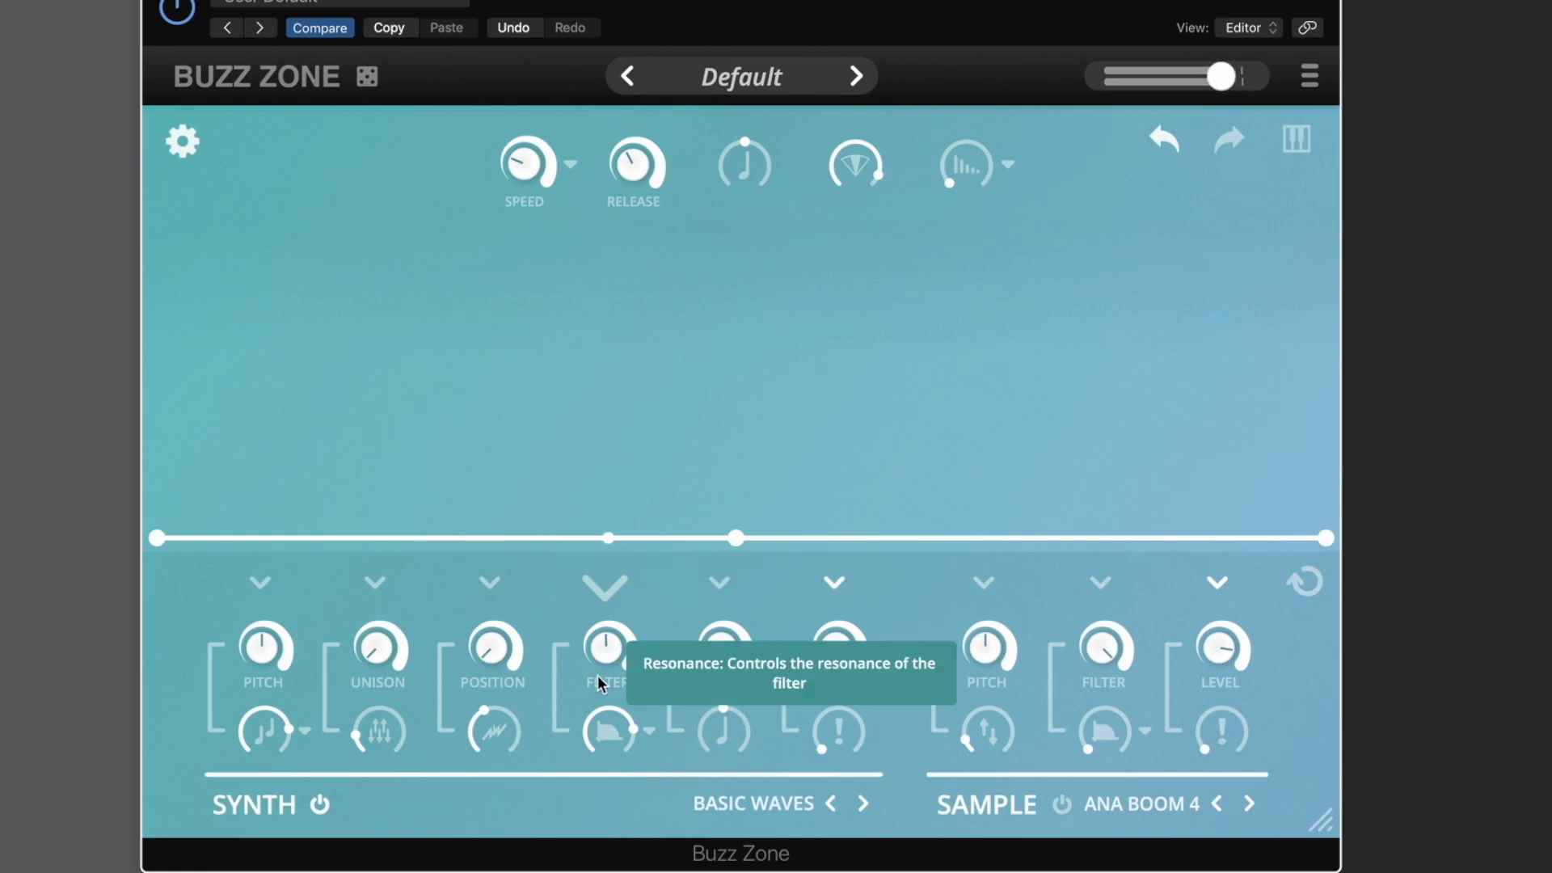
drag(603, 653, 602, 708)
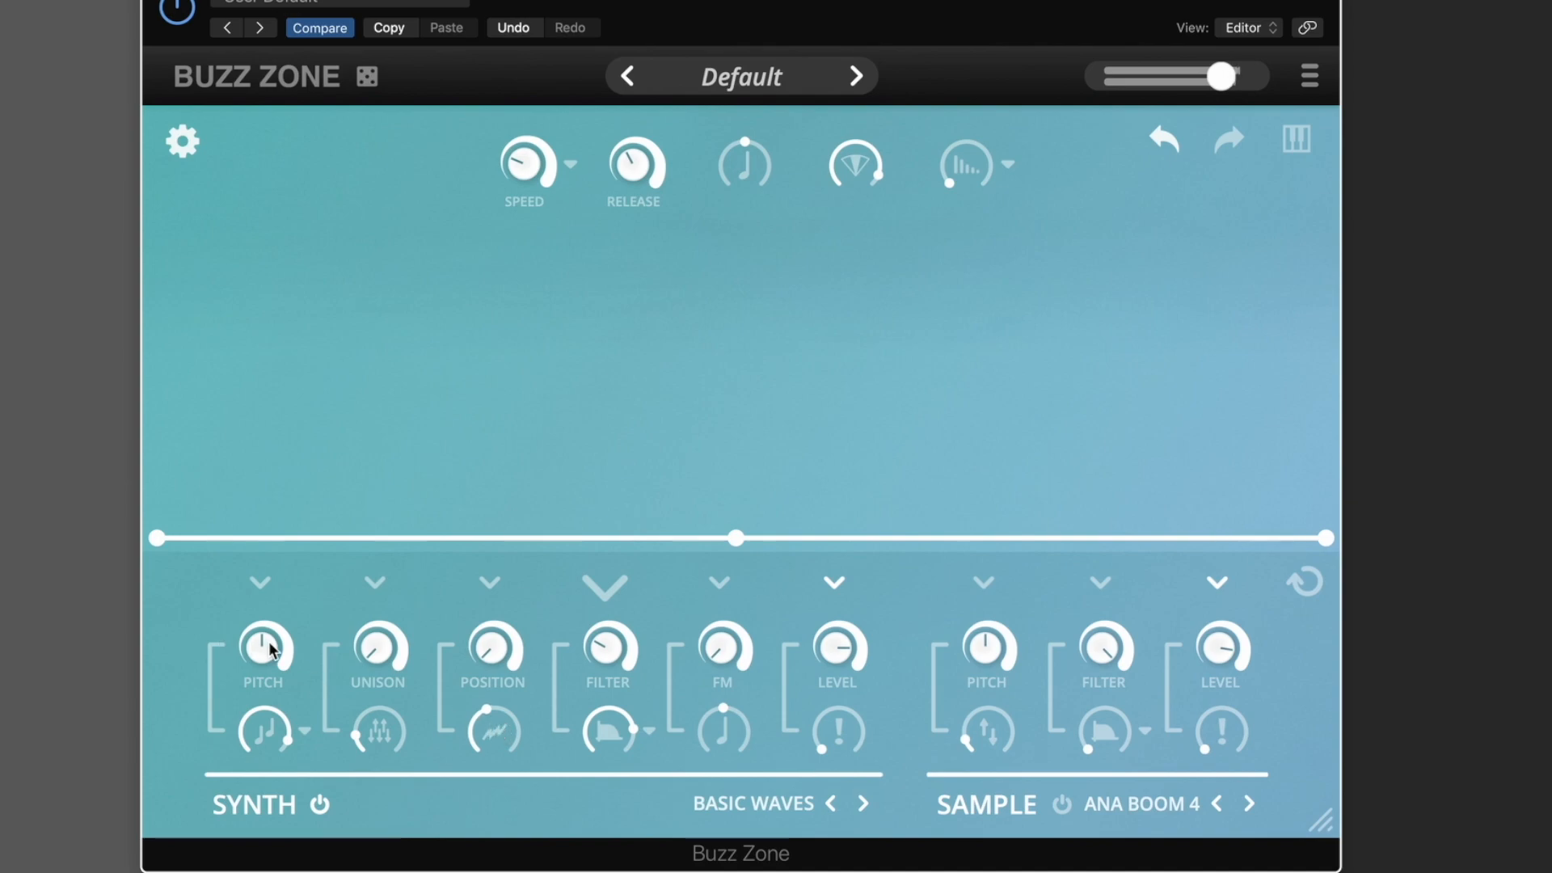
- Review the interval and modulation types available for the Synth Harmony oscillator
drag(269, 641, 269, 640)
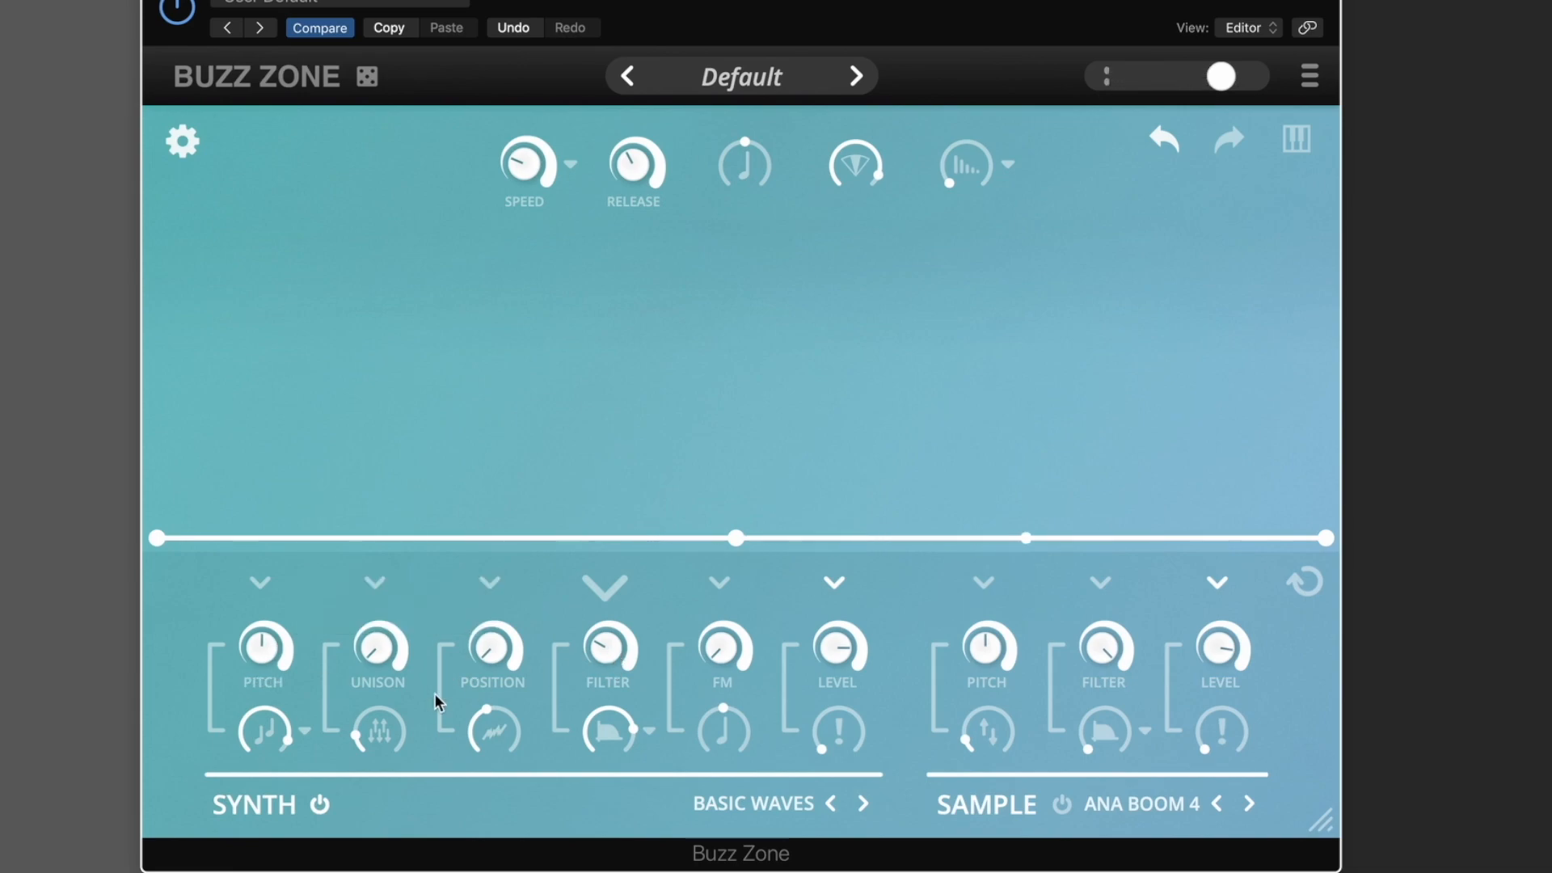
click(305, 731)
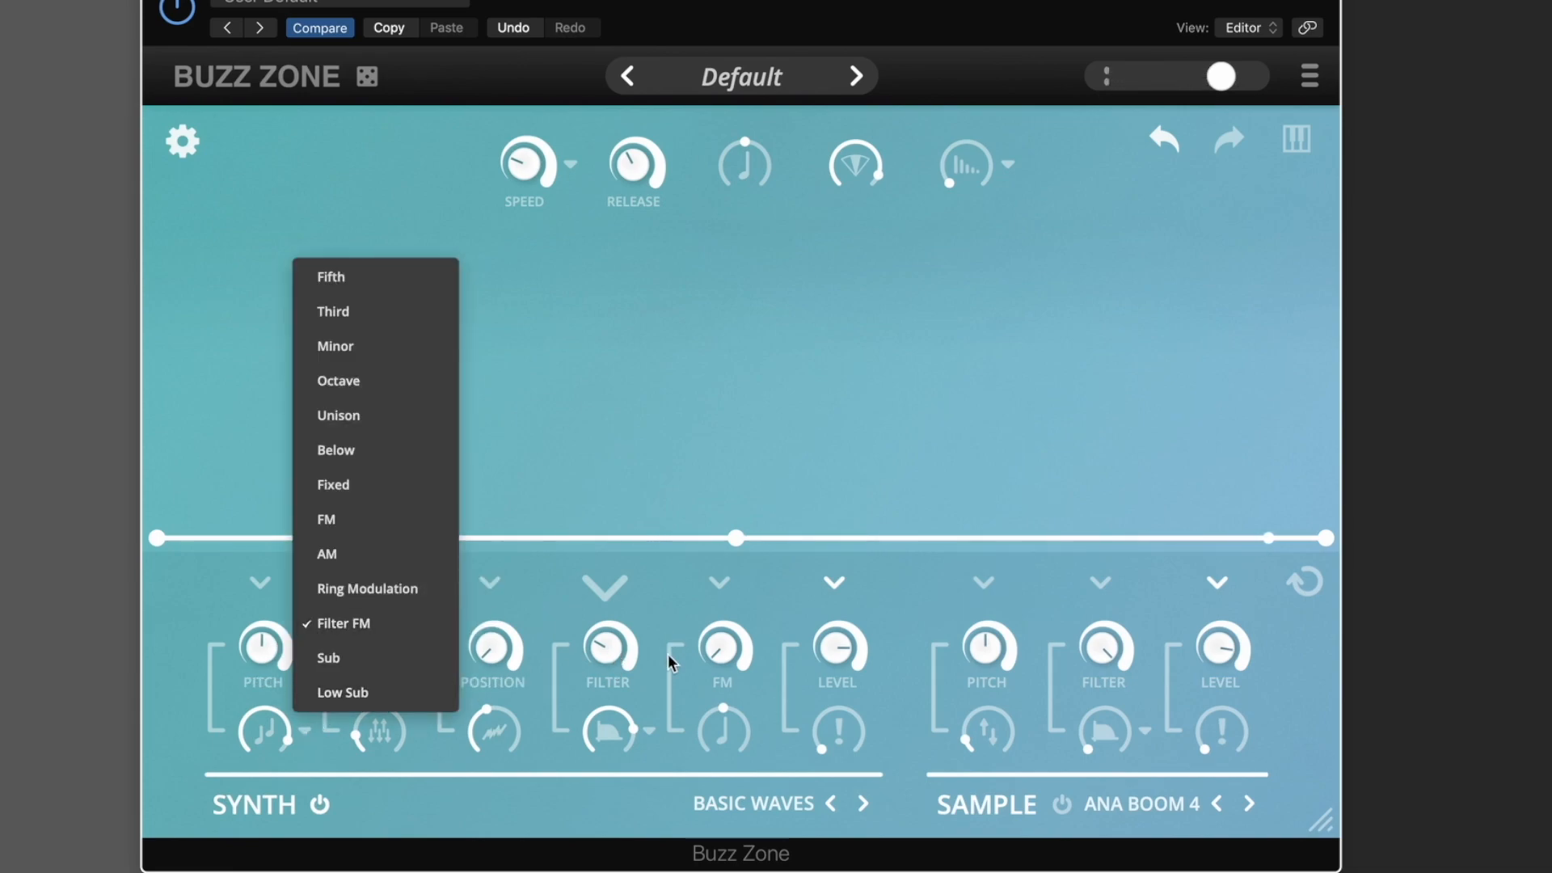
click(644, 809)
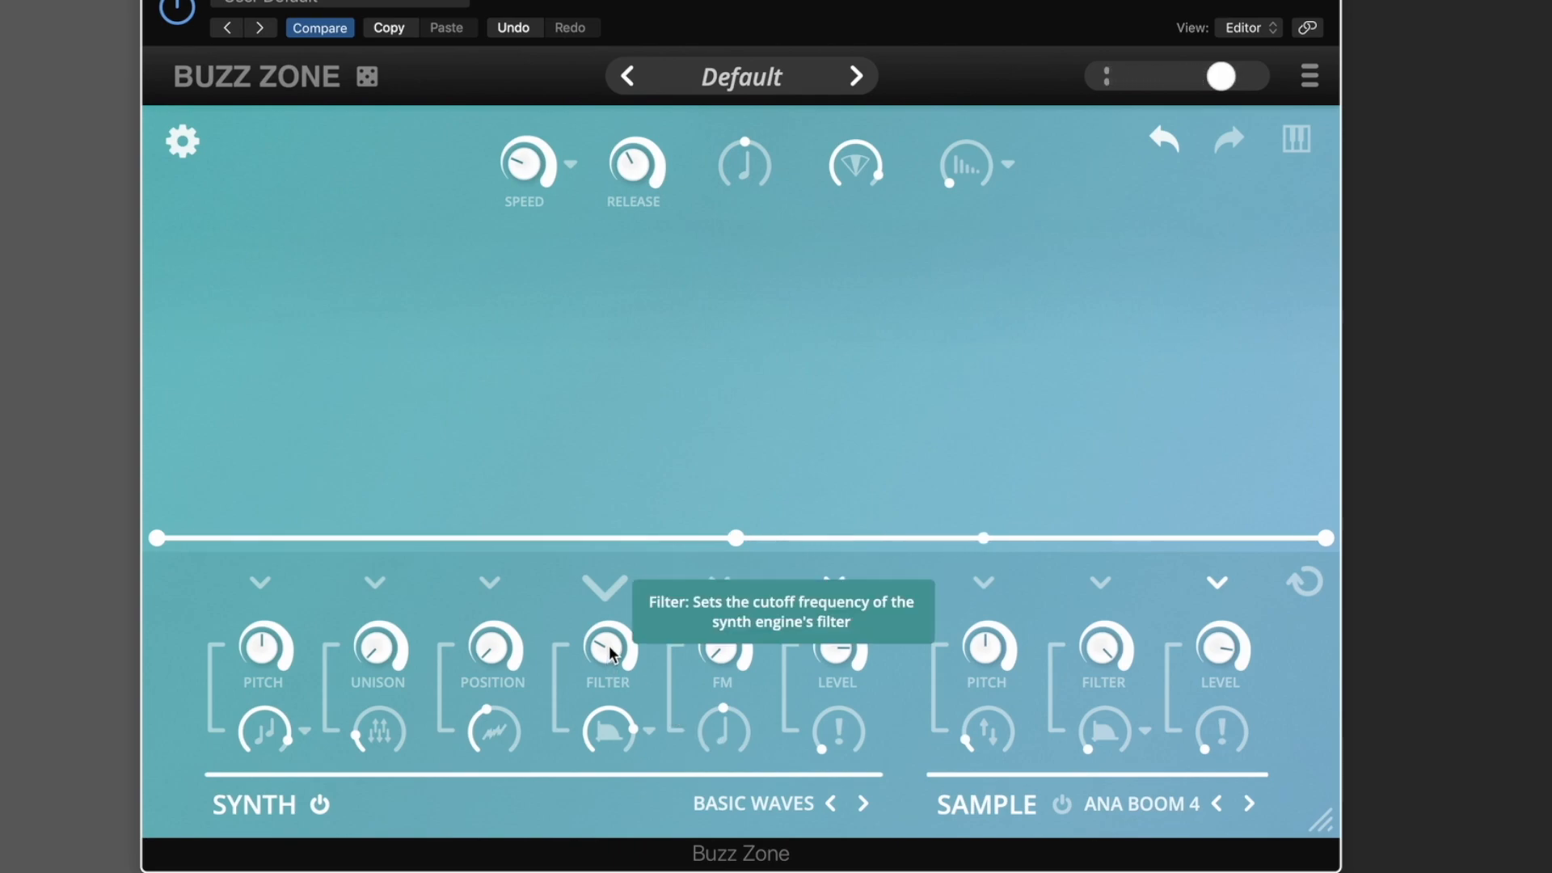
- Adjust the Synth Filter cutoff and set the filter model to Sallen Key
drag(609, 646, 609, 651)
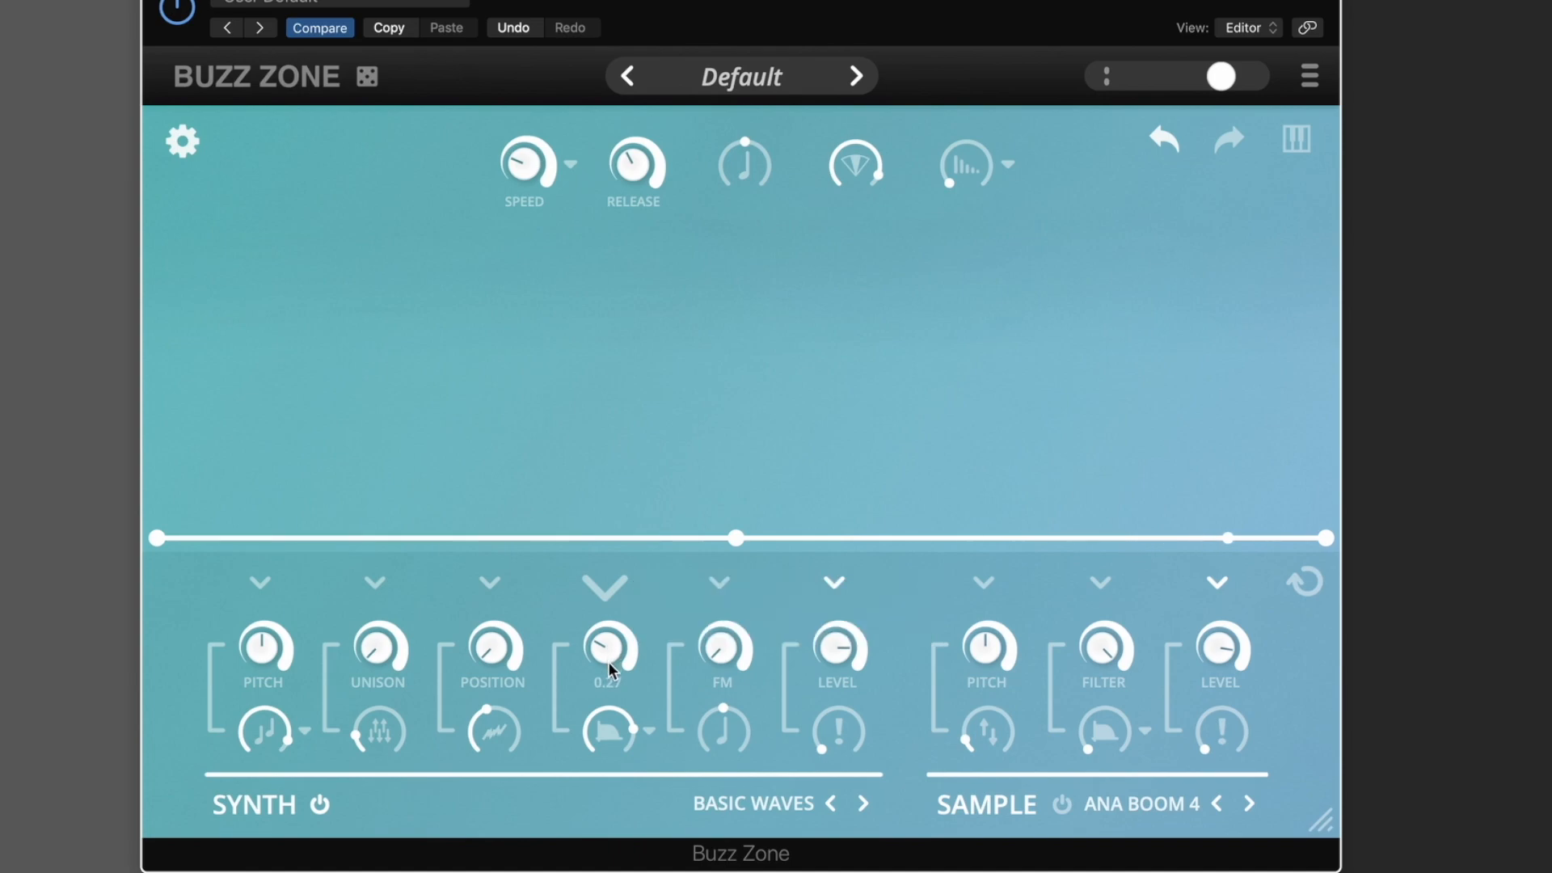
click(651, 729)
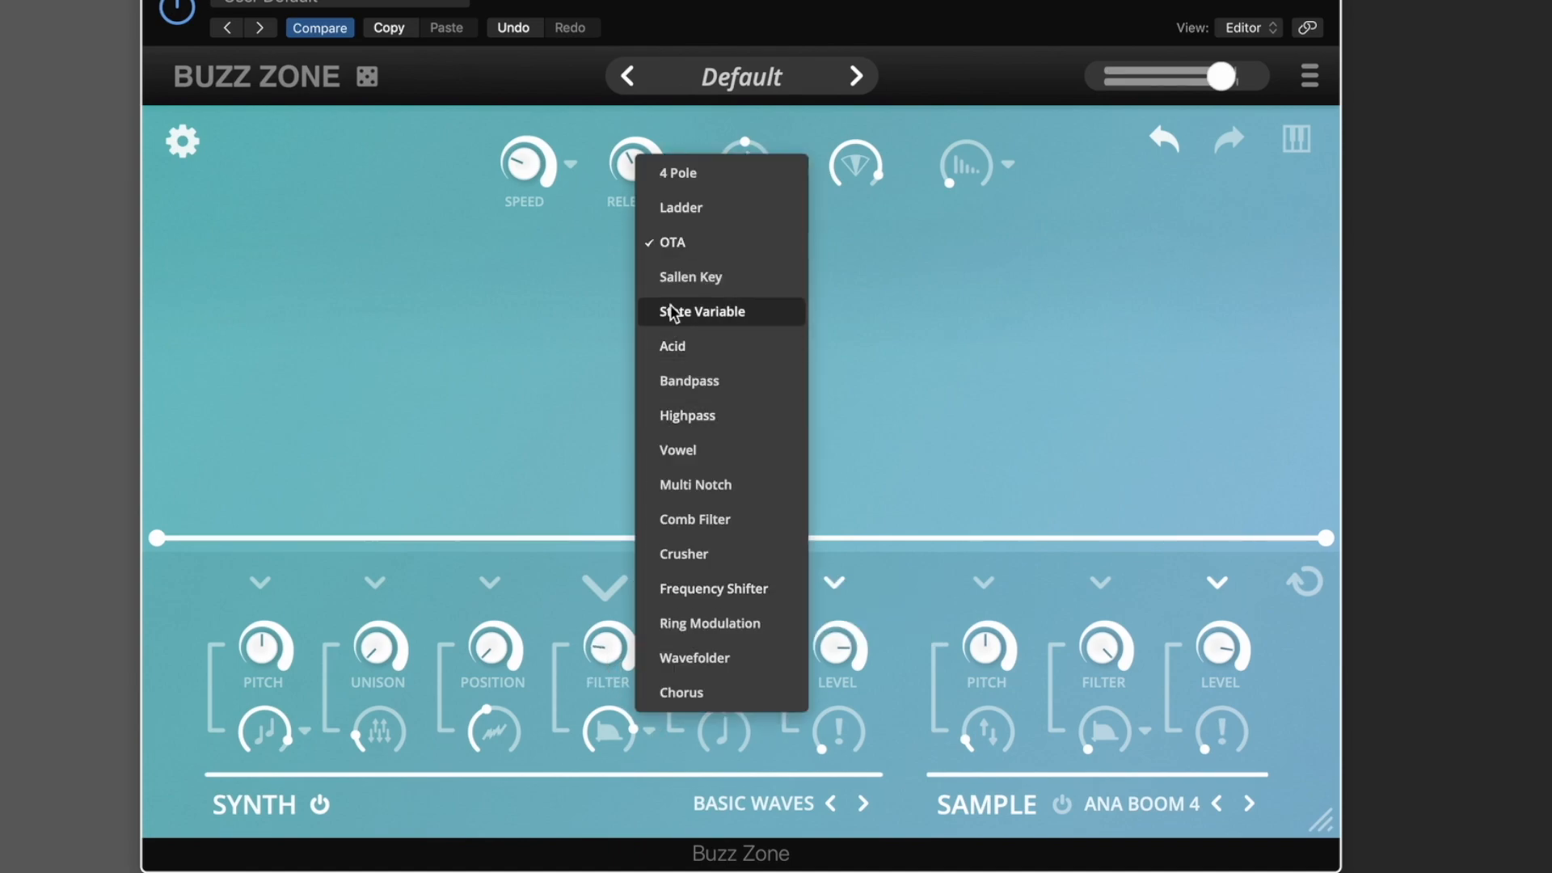
click(690, 278)
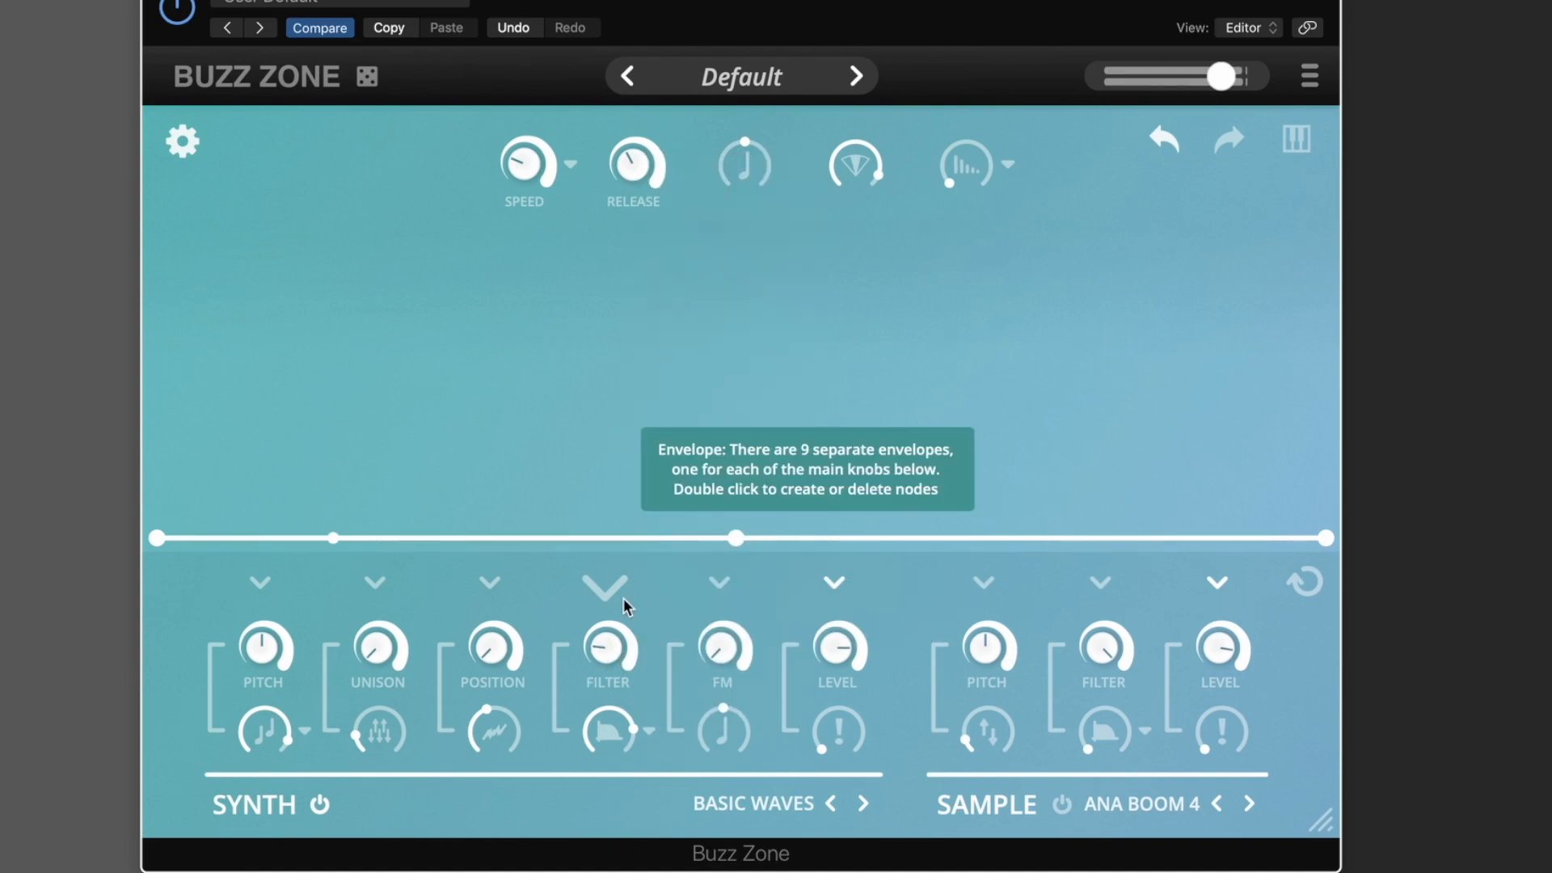
- Set the Synth filter model to State Variable
click(647, 730)
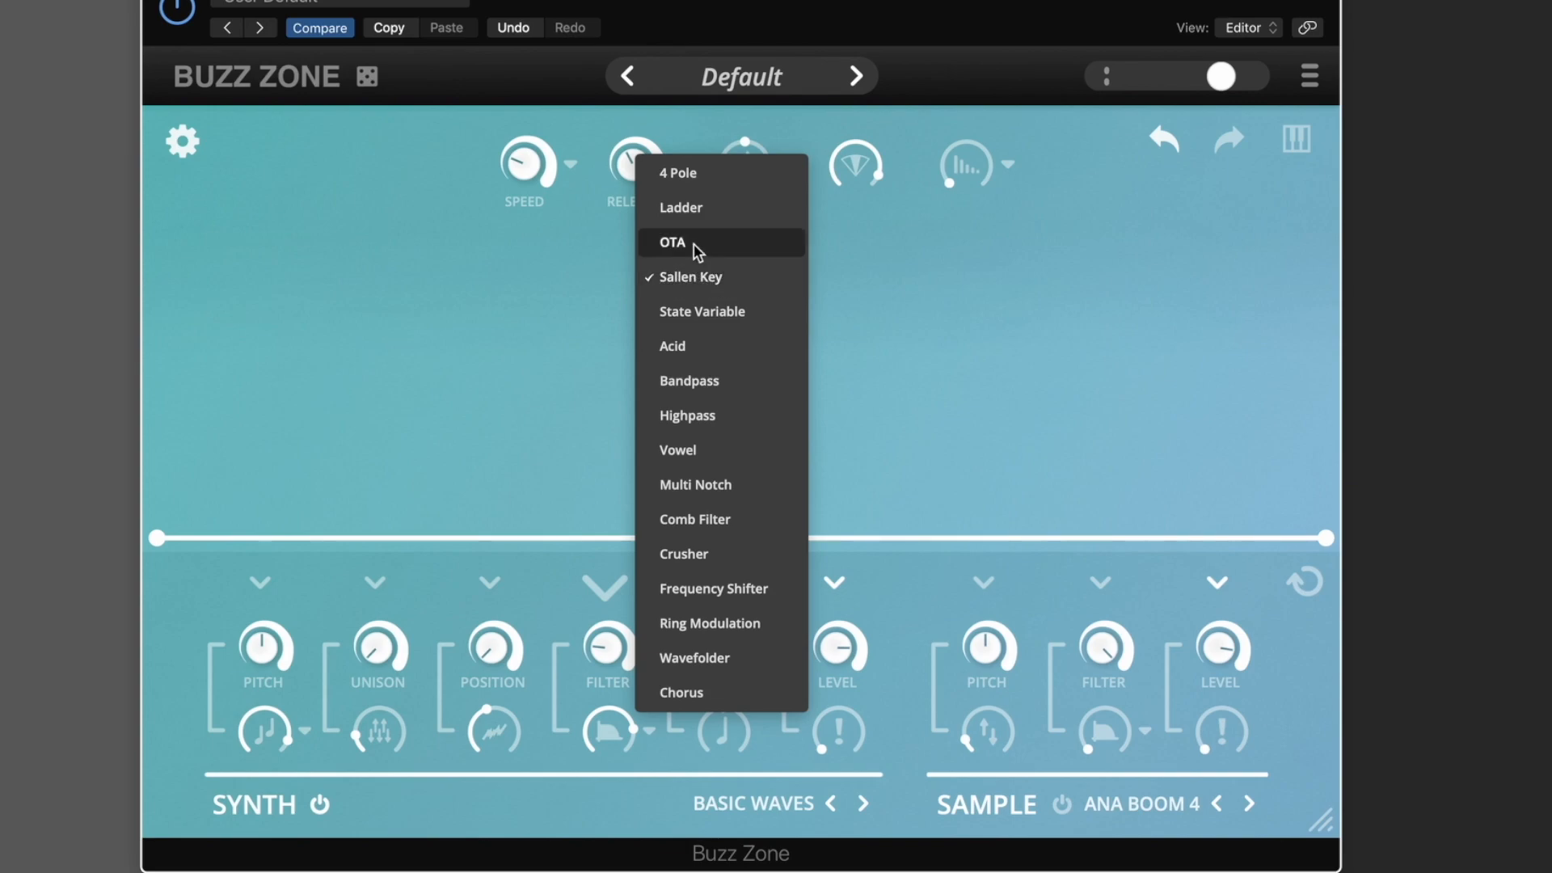
click(702, 312)
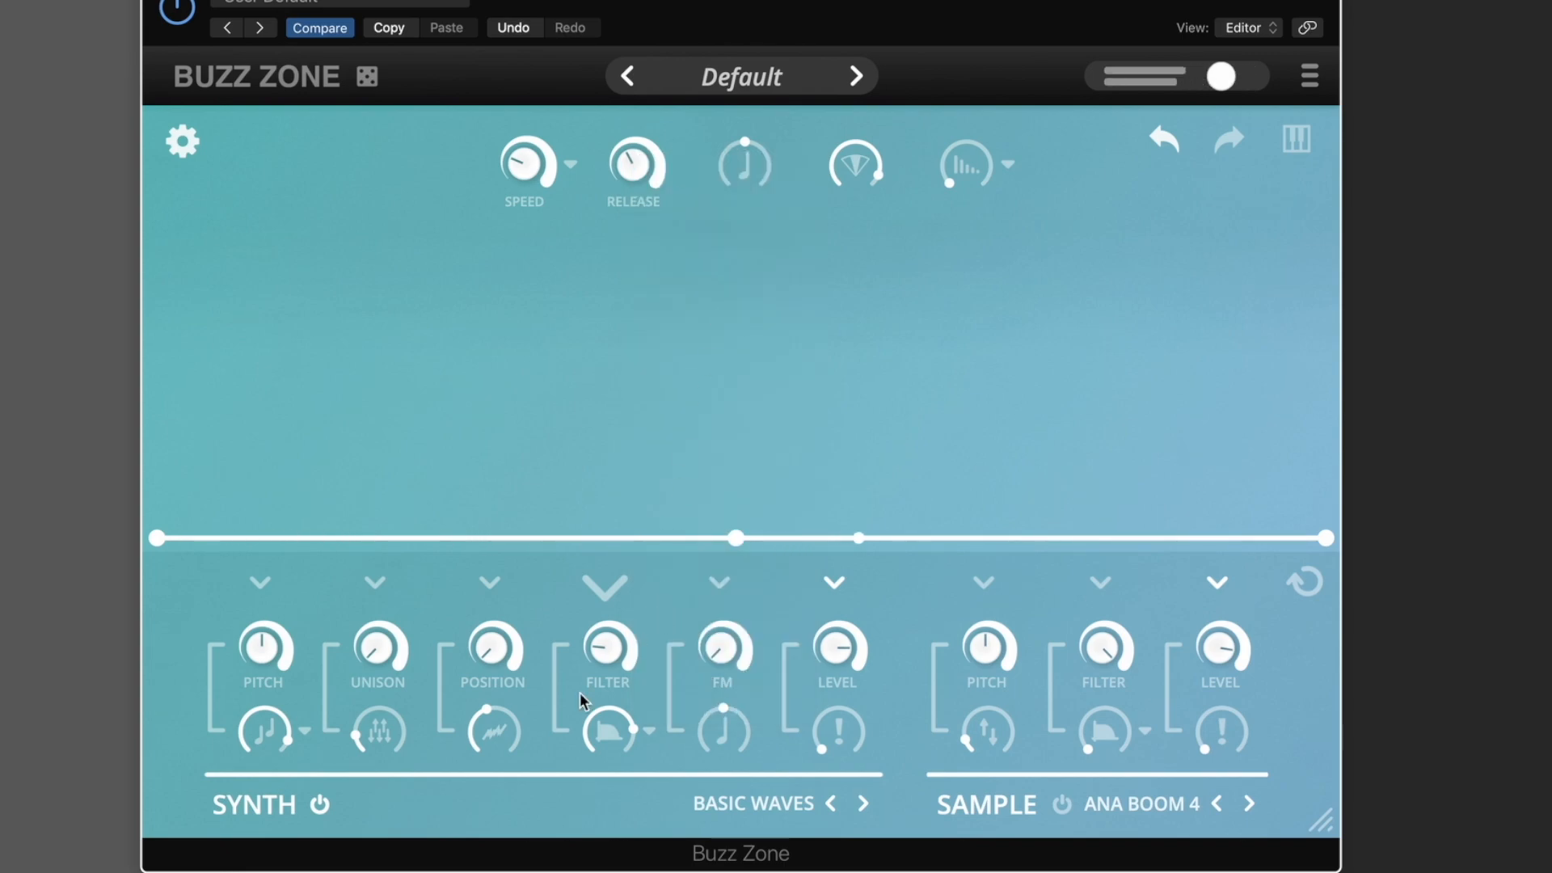
mouse_move(618, 683)
- Lower the Synth Level to about 0.39 and reduce the Harmony level slightly
drag(842, 633, 810, 702)
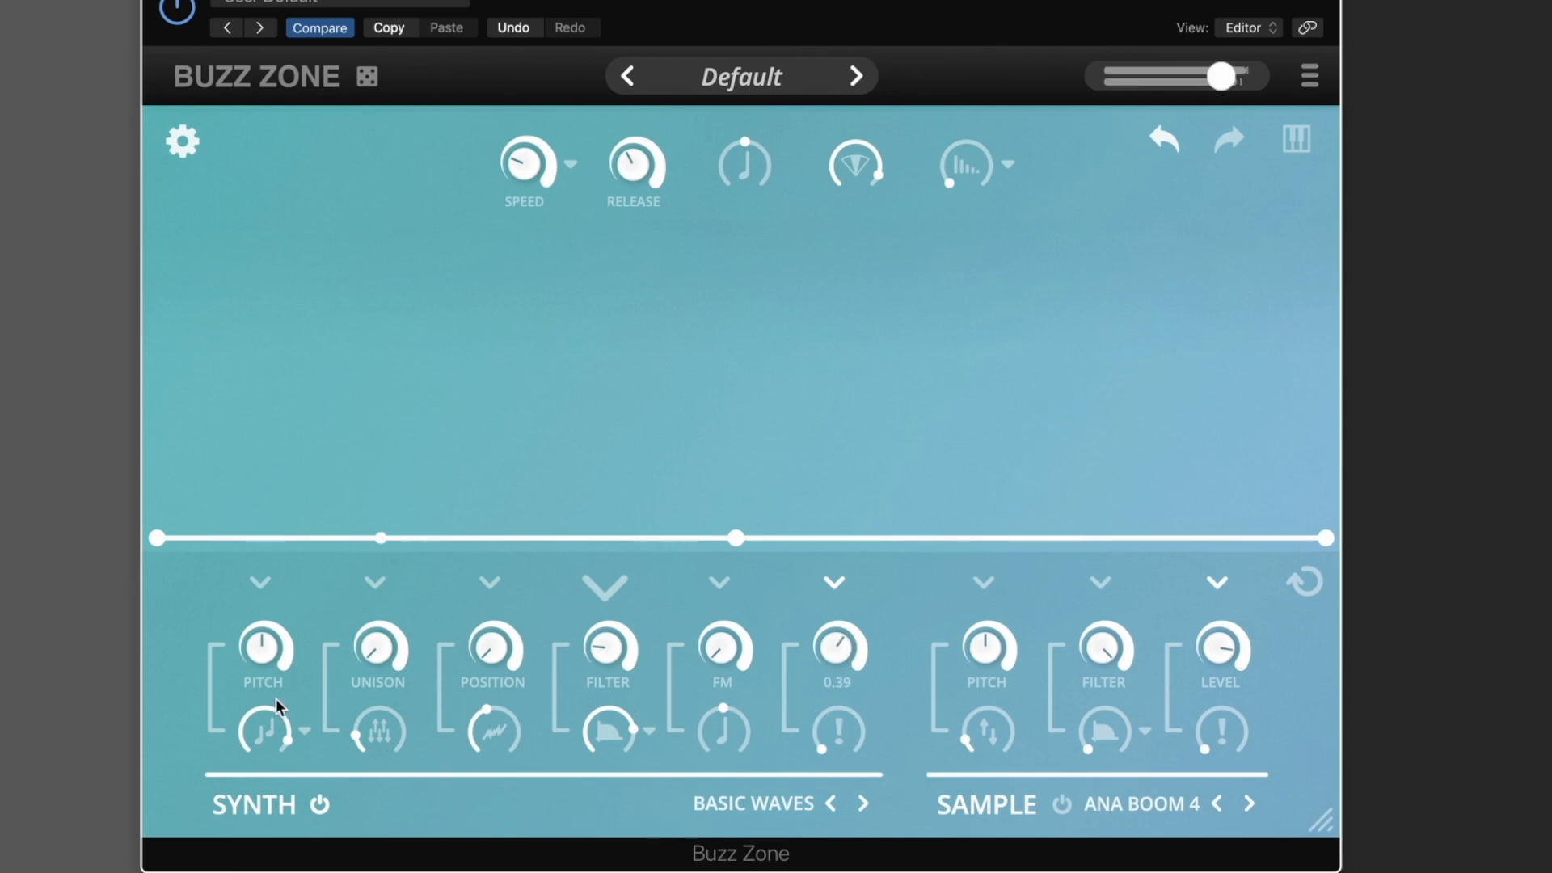
drag(268, 733, 274, 811)
- Set the Synth filter model to Acid, and sweep the Filter cutoff up and back down
mouse_move(616, 635)
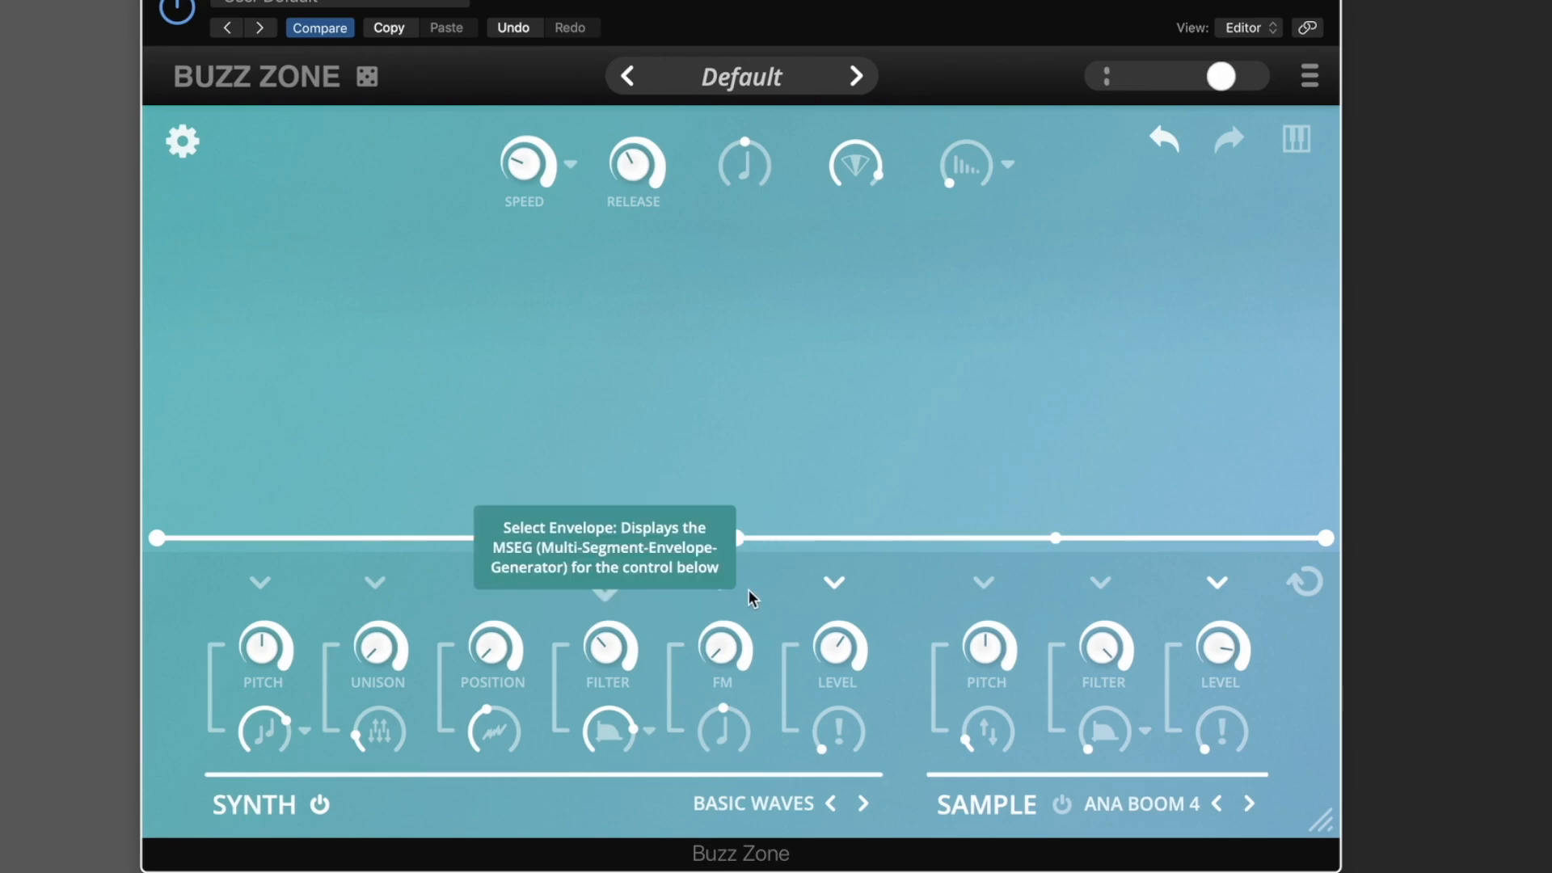
click(649, 733)
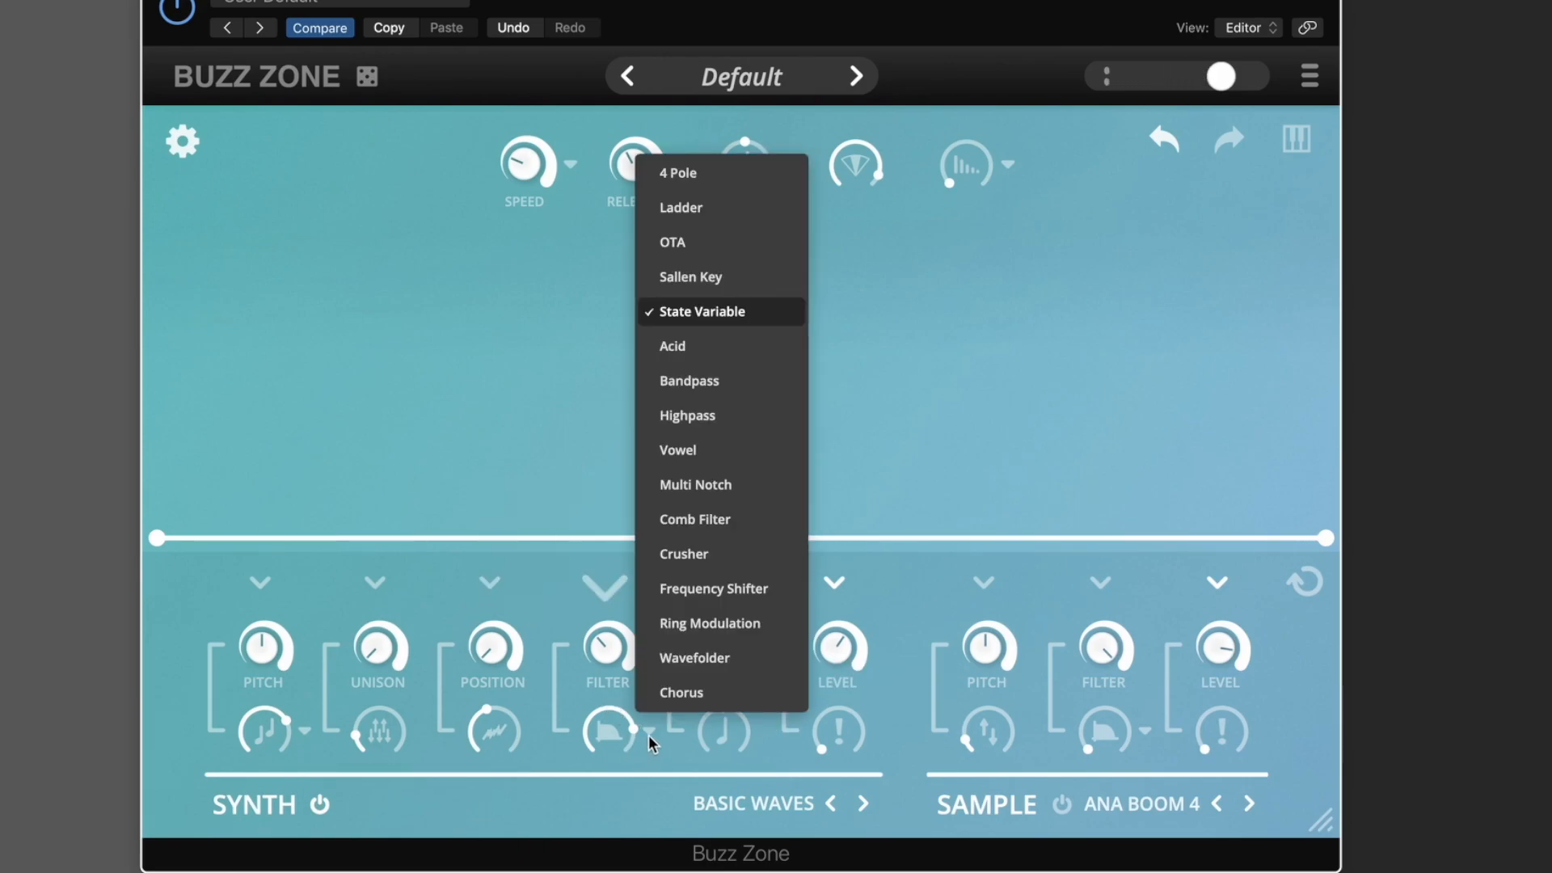
click(715, 346)
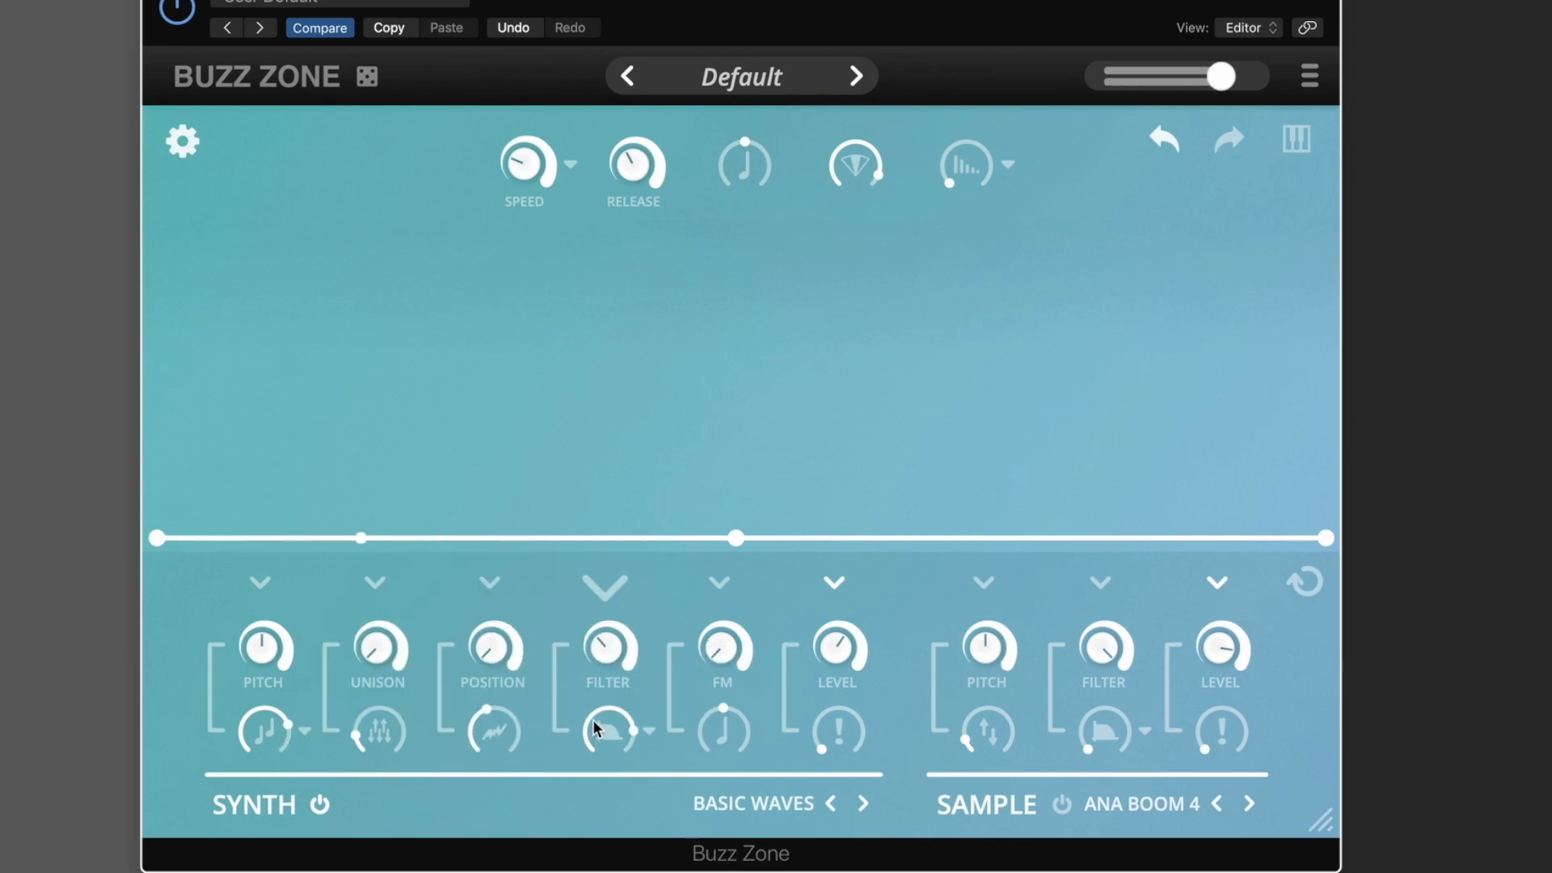
drag(603, 647, 602, 628)
drag(599, 686, 599, 701)
- Show the additional sound settings and toggle the High Quality Filters option
click(650, 729)
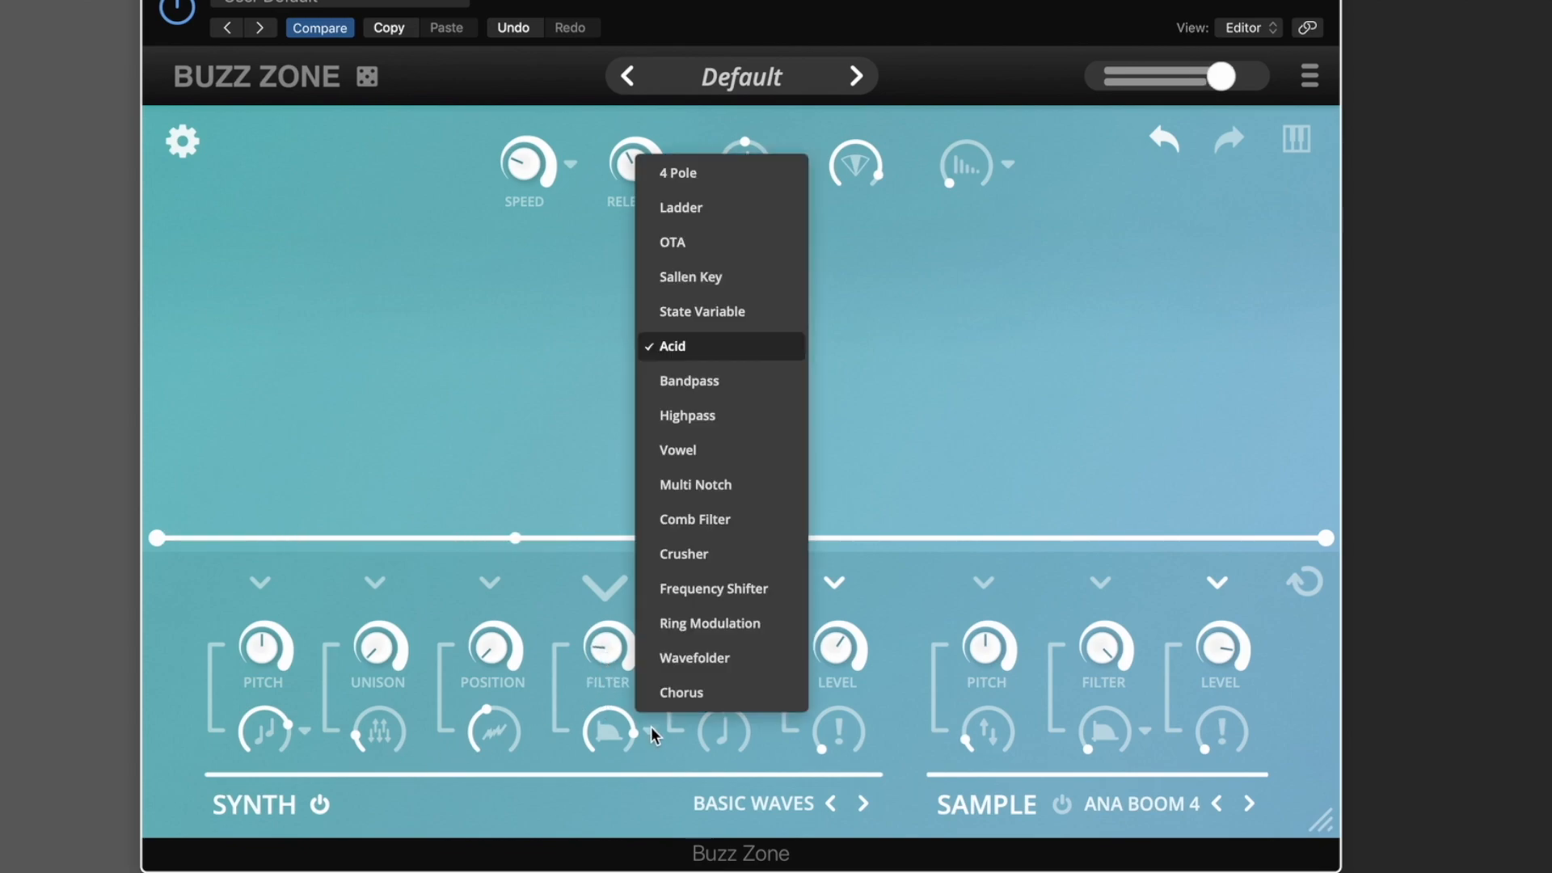
click(186, 142)
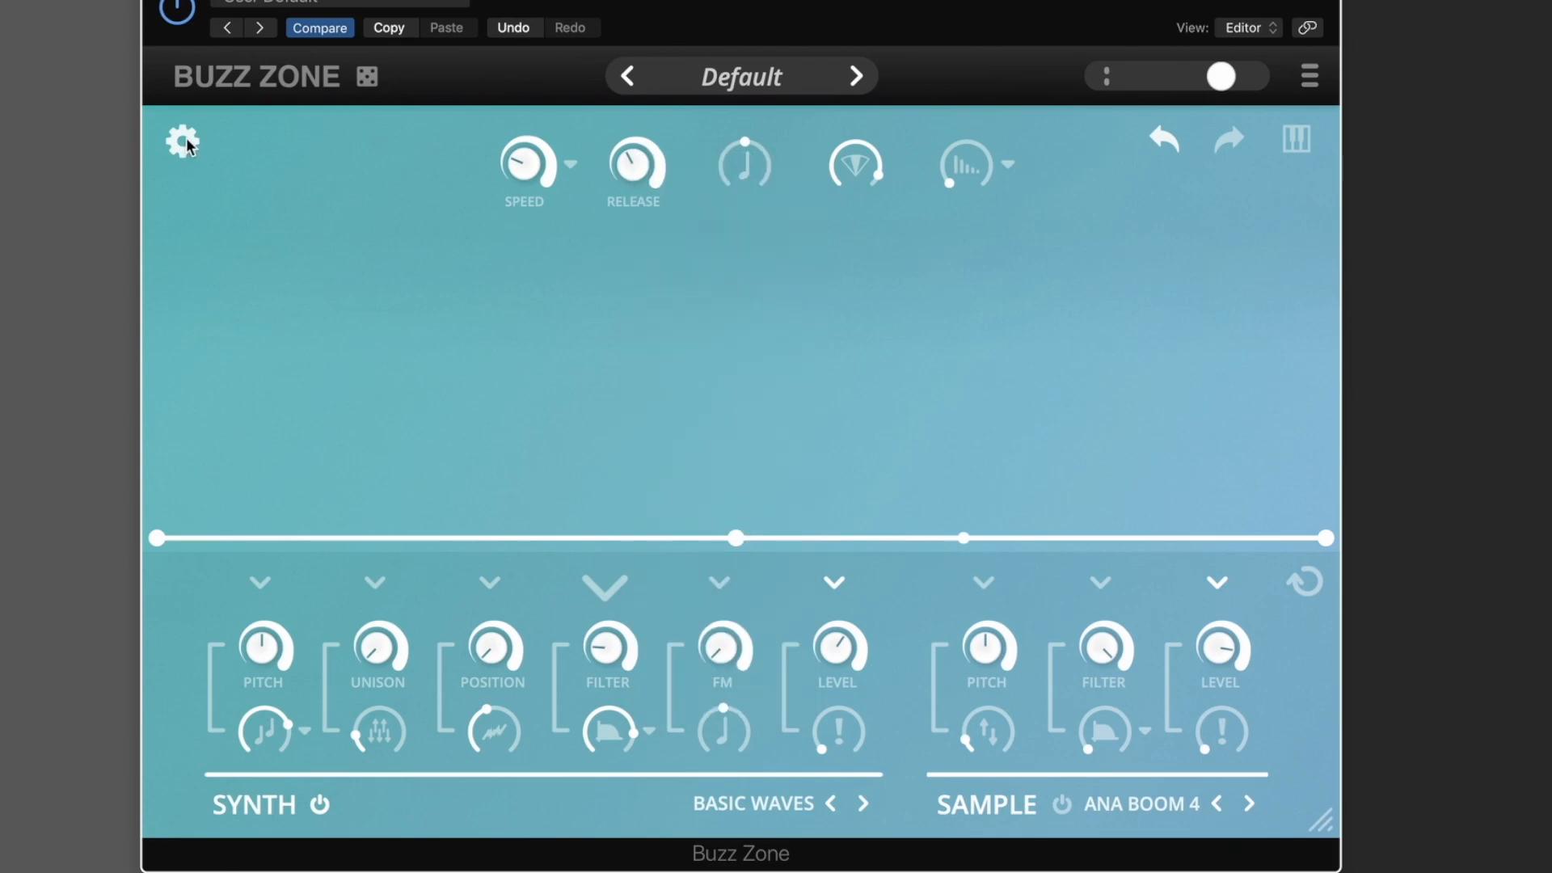
click(186, 139)
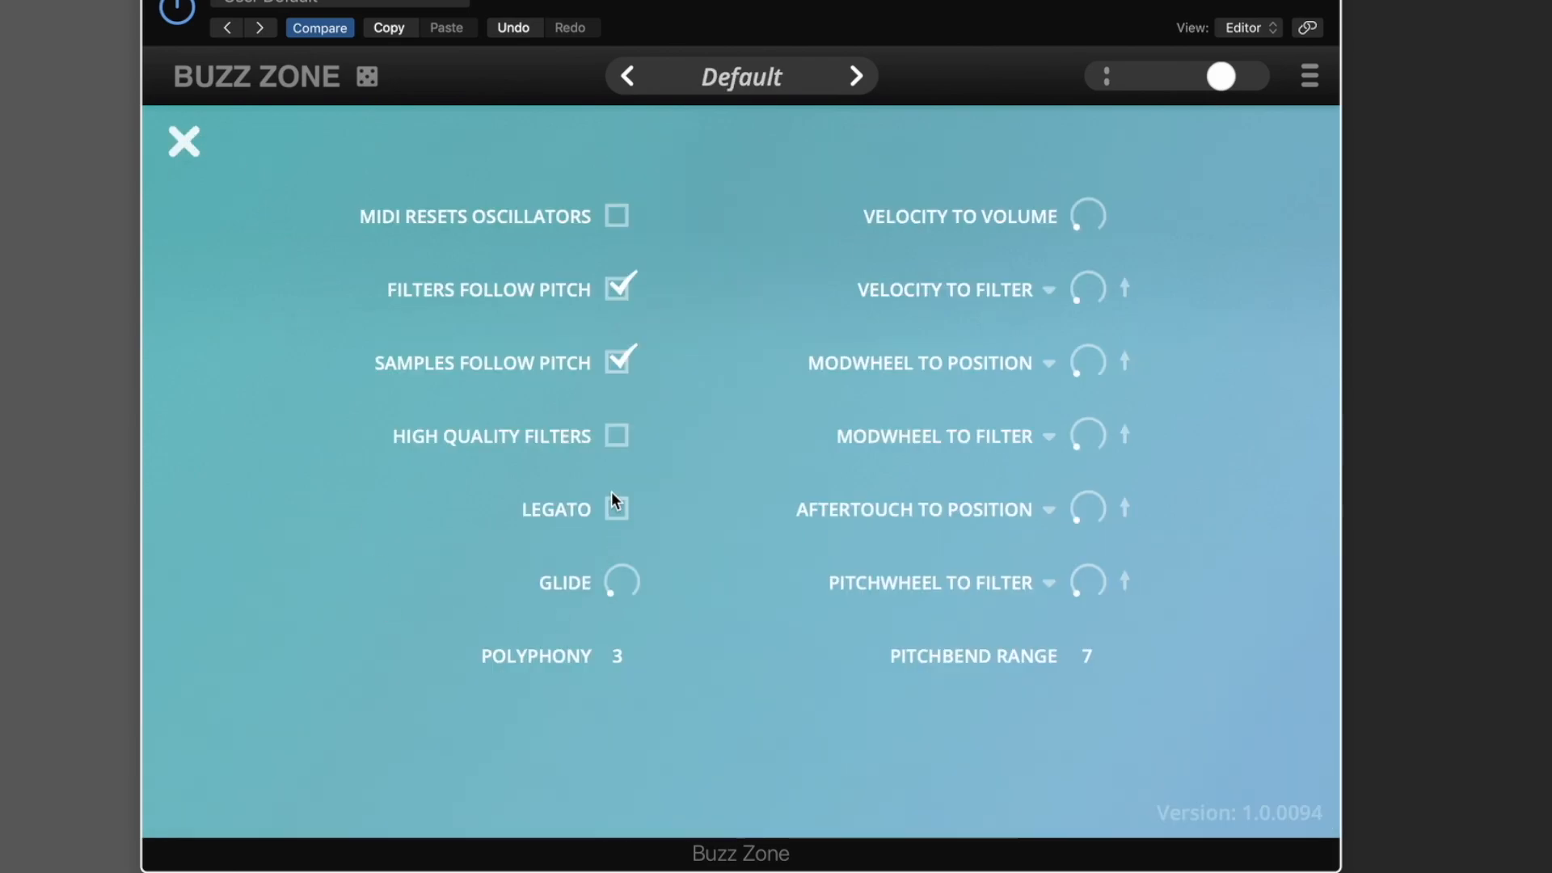
click(615, 434)
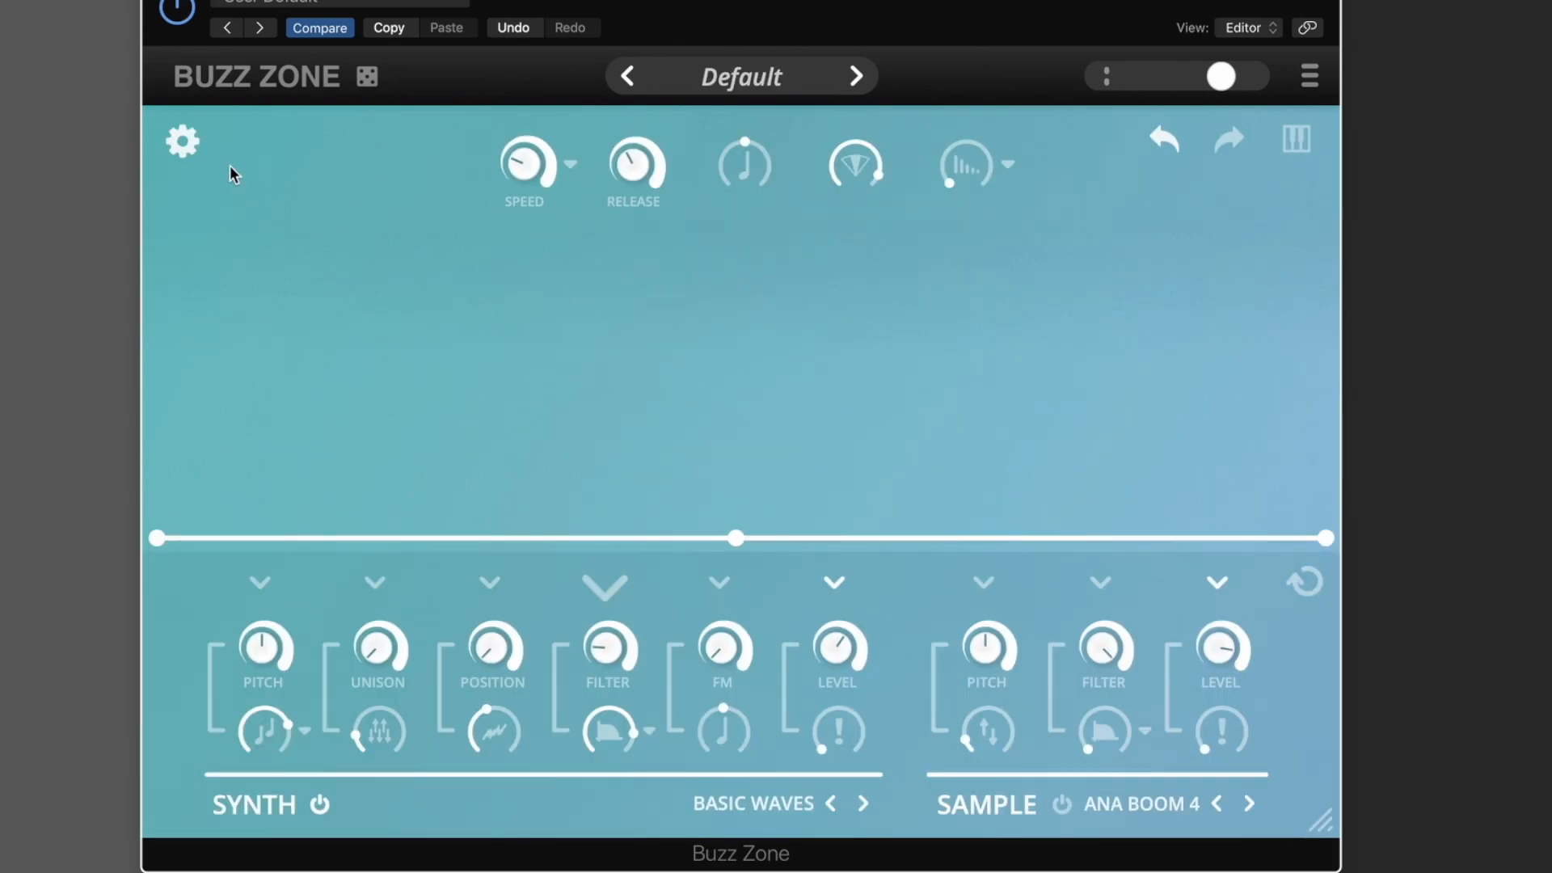
click(192, 143)
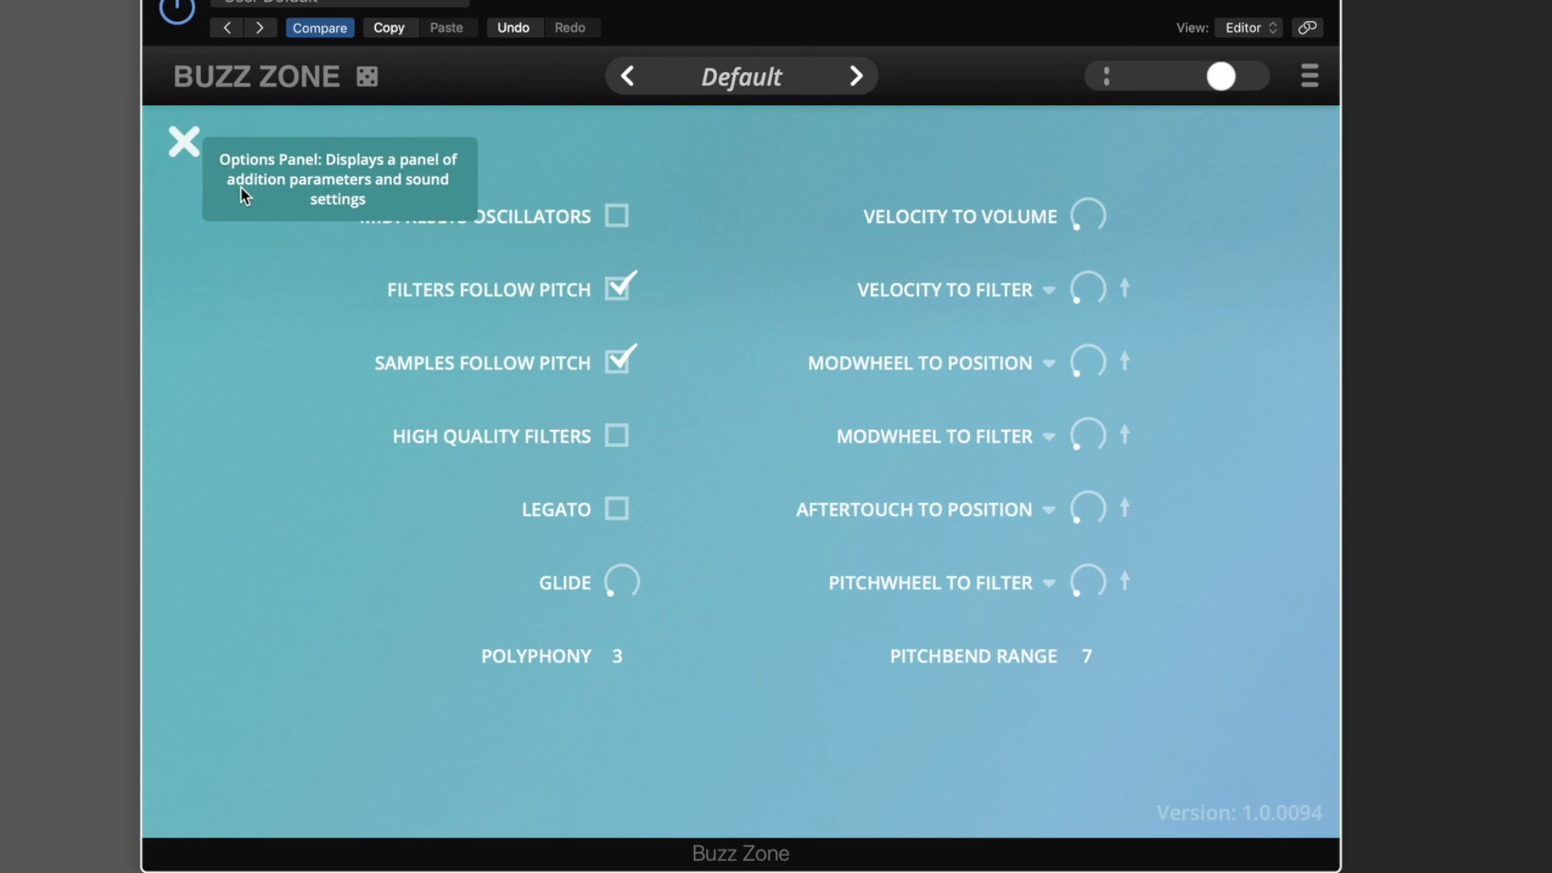
click(614, 436)
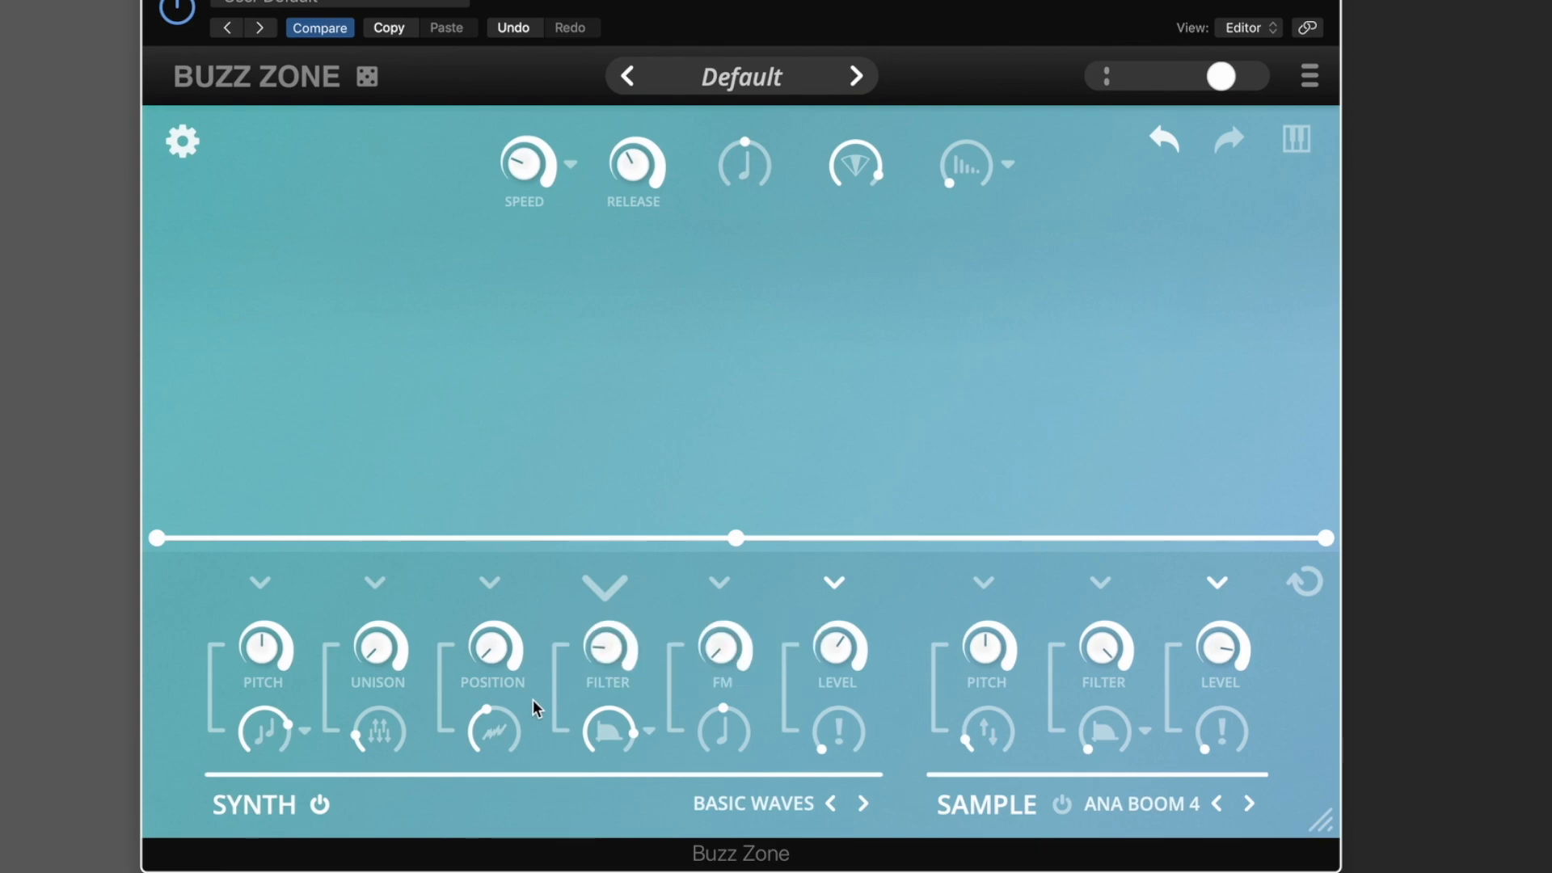
- Set the Synth Harmony type to Sub, and open the Filter cutoff to 1.00 with Resonance at minimum
click(306, 730)
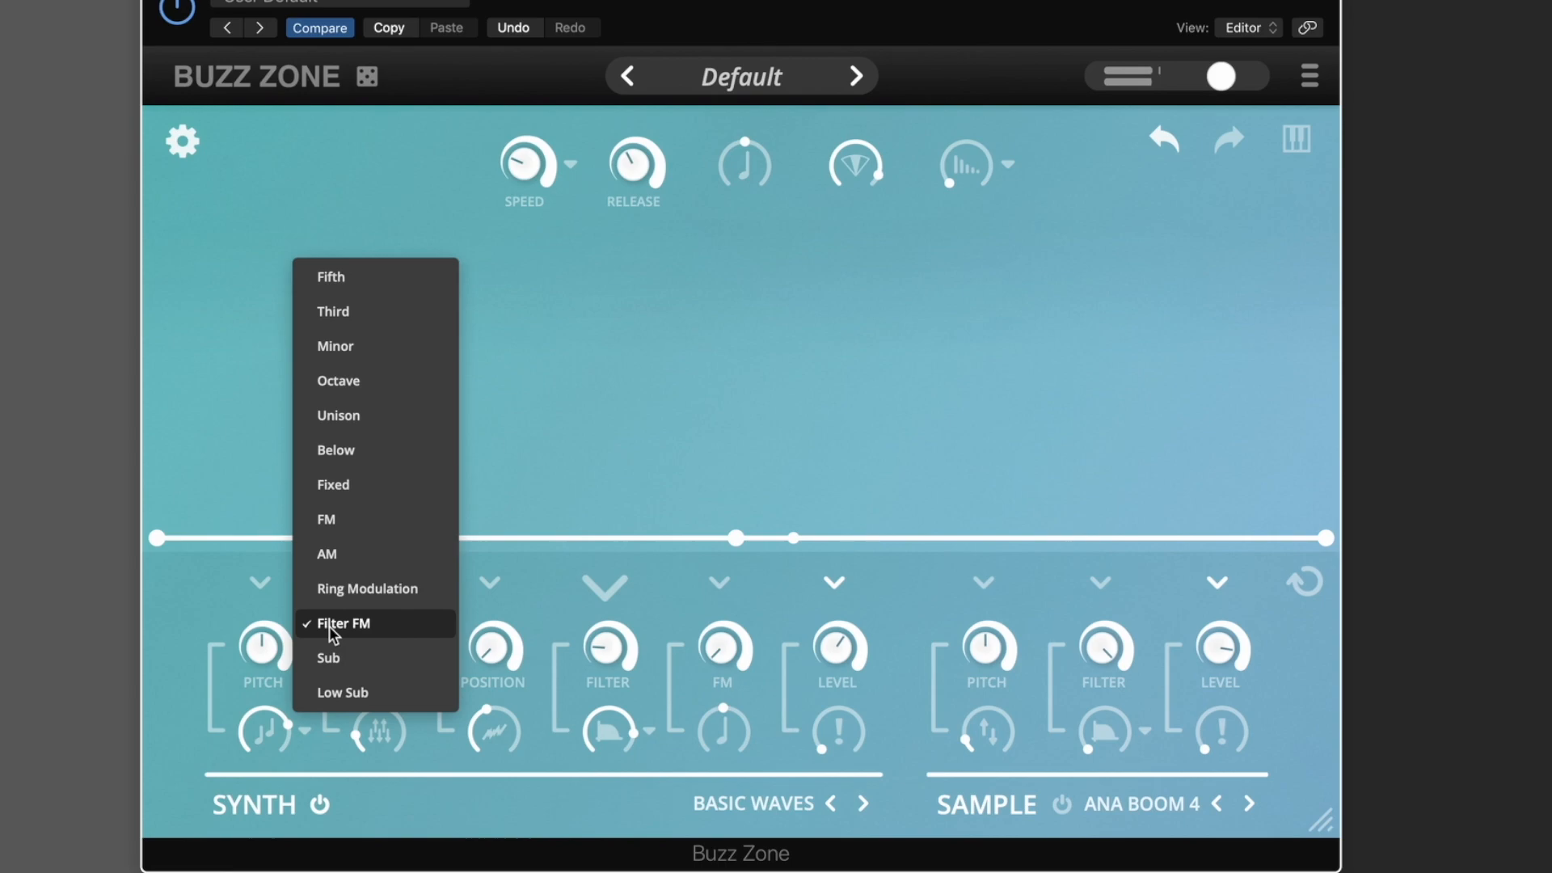
click(342, 658)
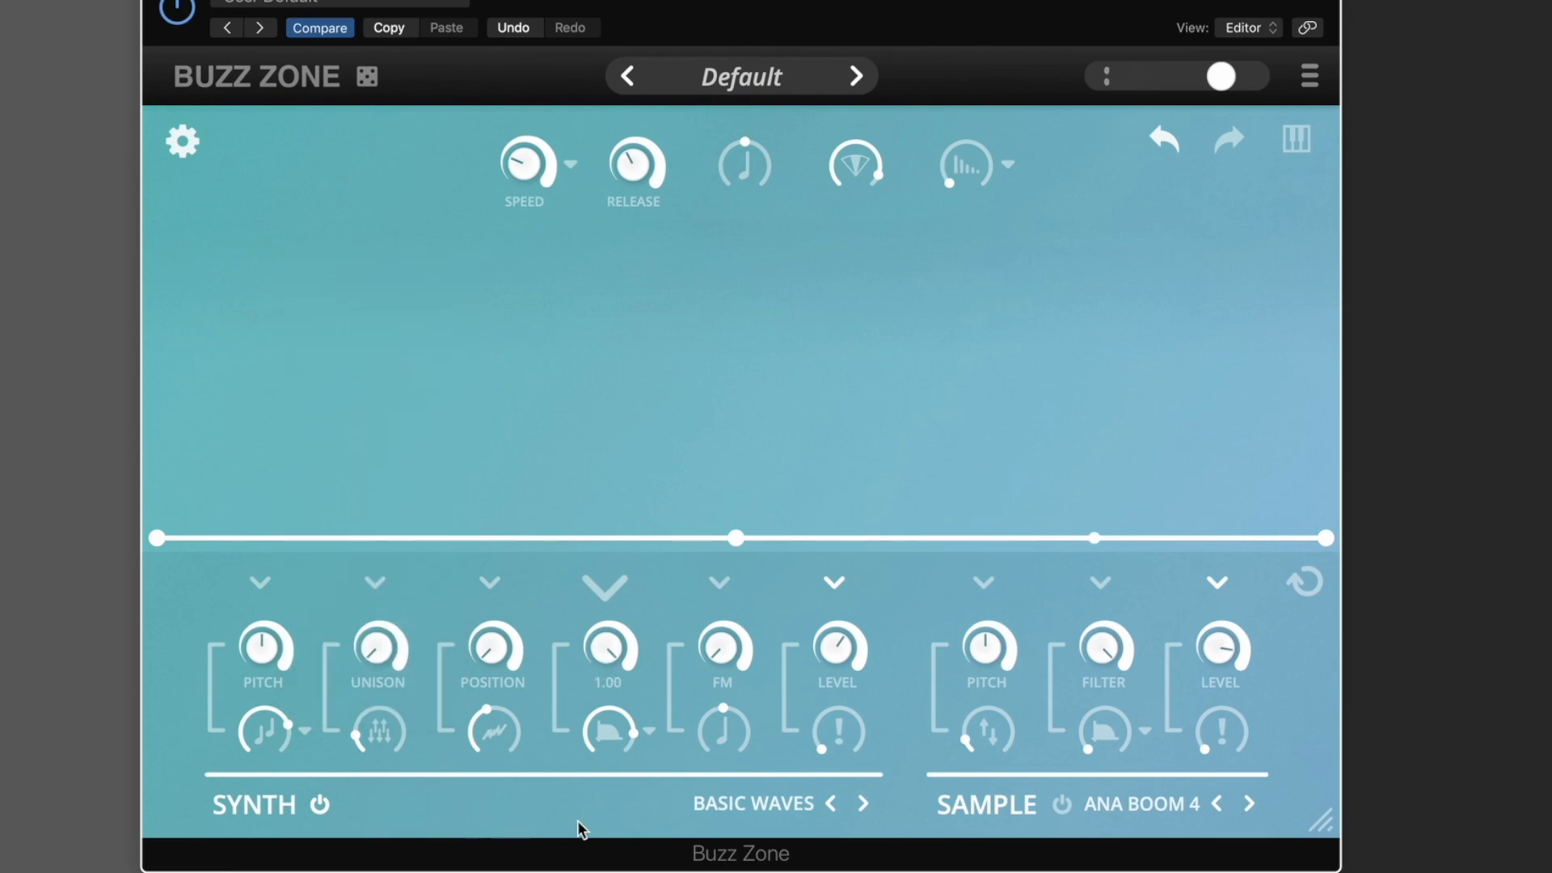
drag(612, 753, 498, 710)
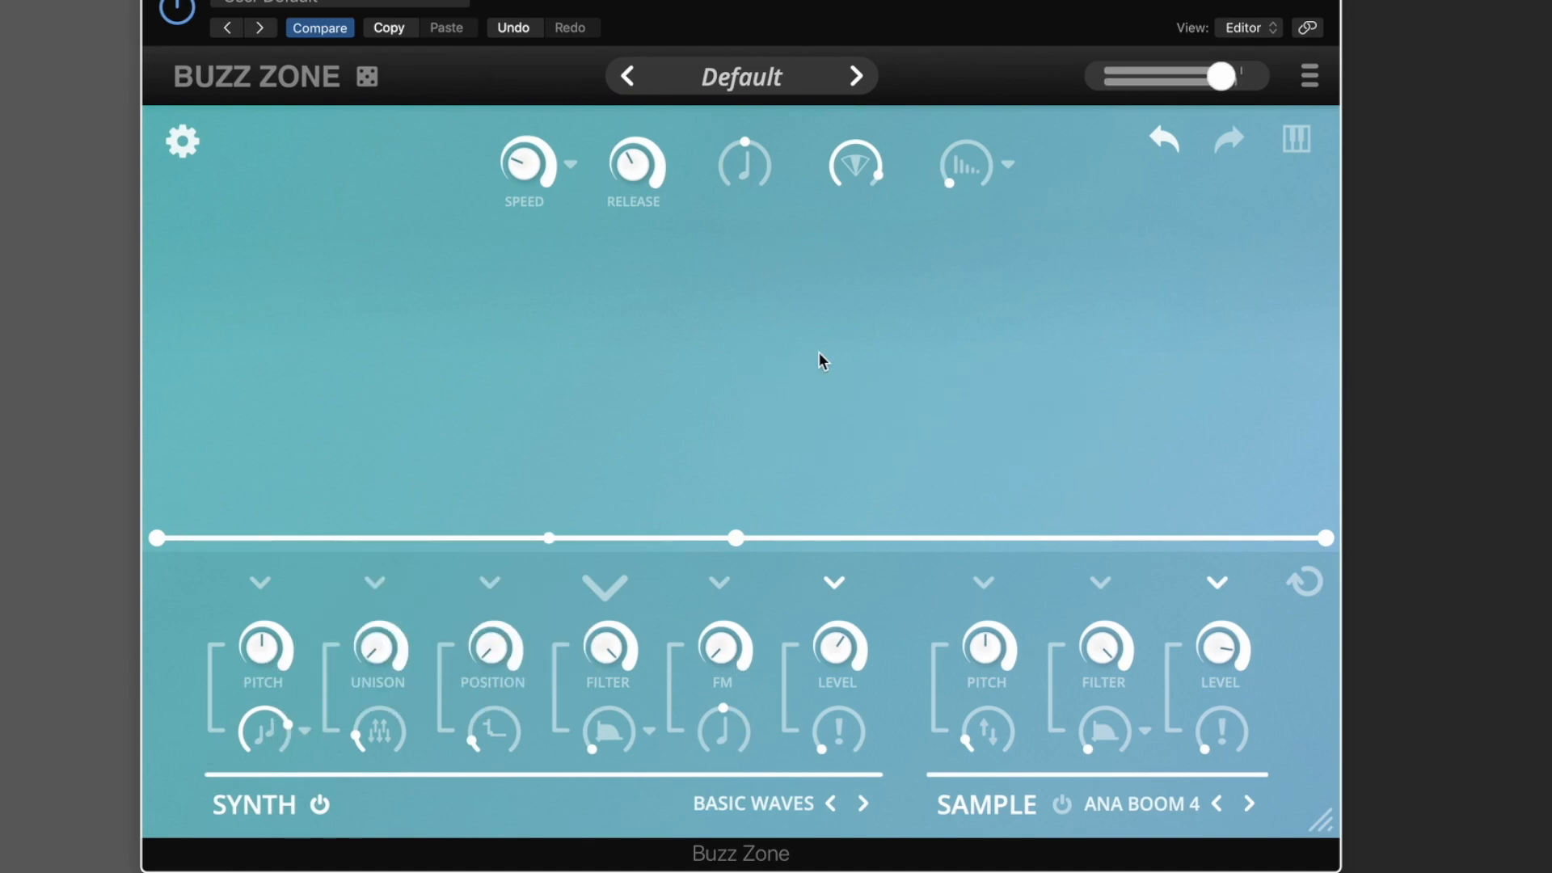
- Lower the wavetable Offset to minimum and raise the Synth Harmony level to maximum
click(304, 731)
click(191, 684)
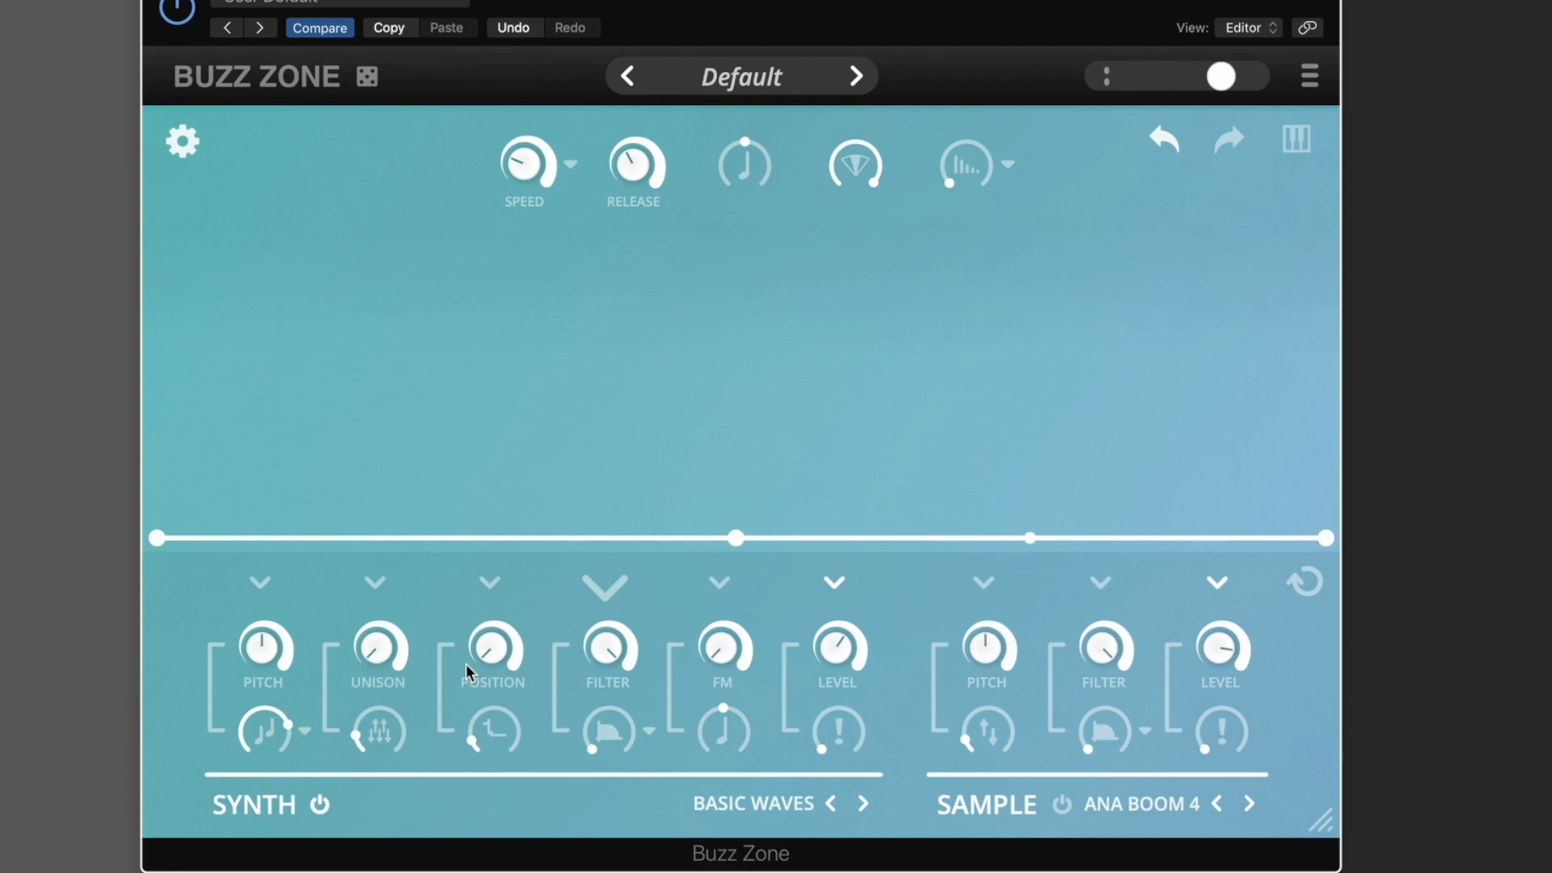
drag(493, 732, 521, 824)
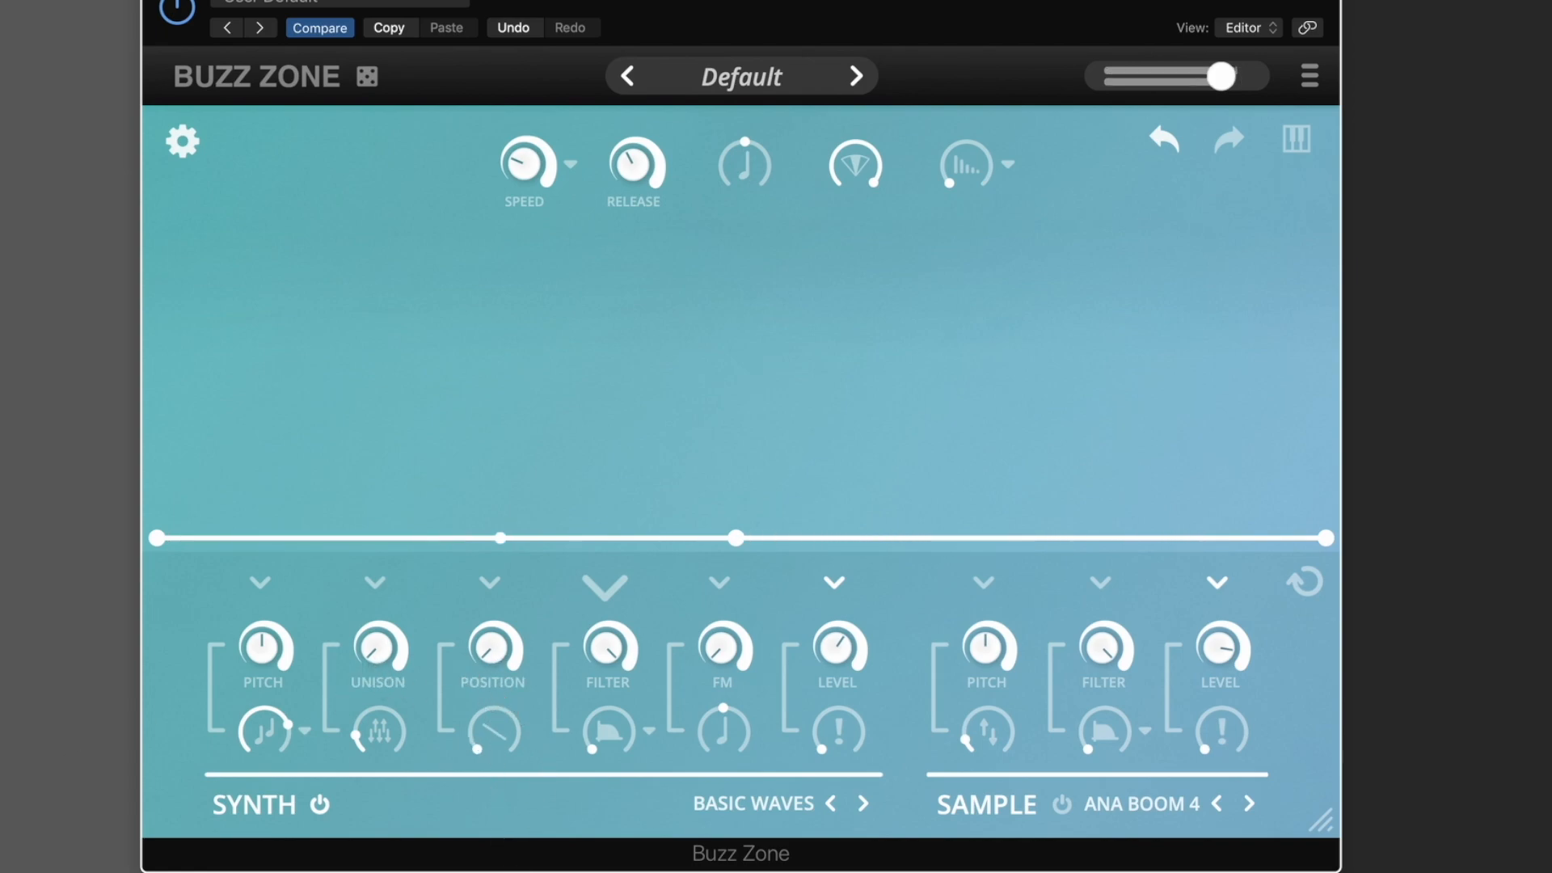
drag(249, 715, 275, 580)
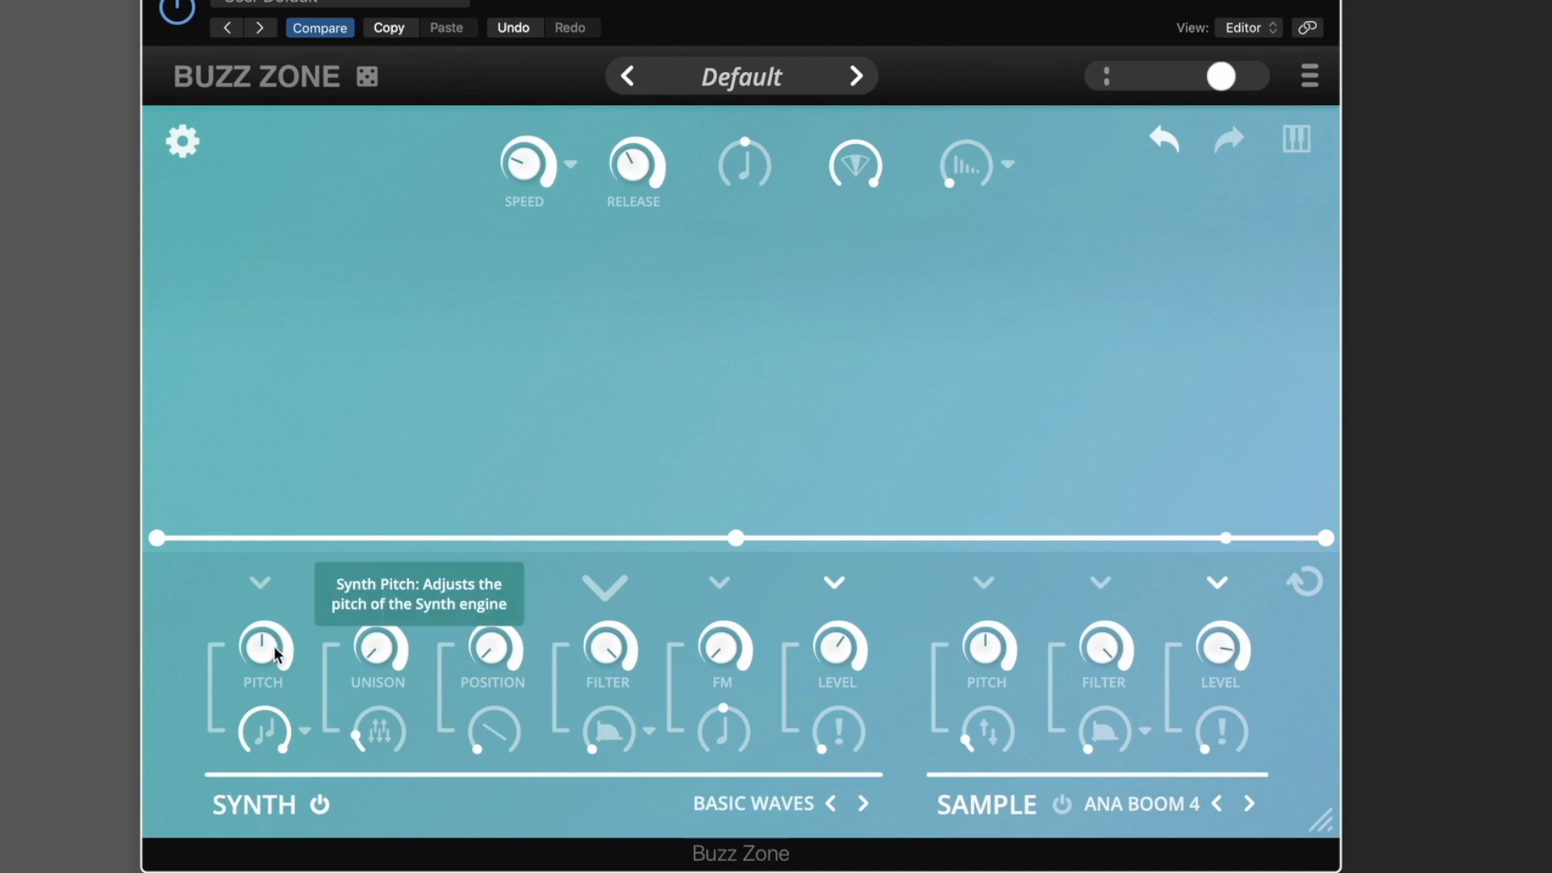
- Raise the Synth Pitch to about 7.10 and reset it to its default
drag(267, 641, 274, 564)
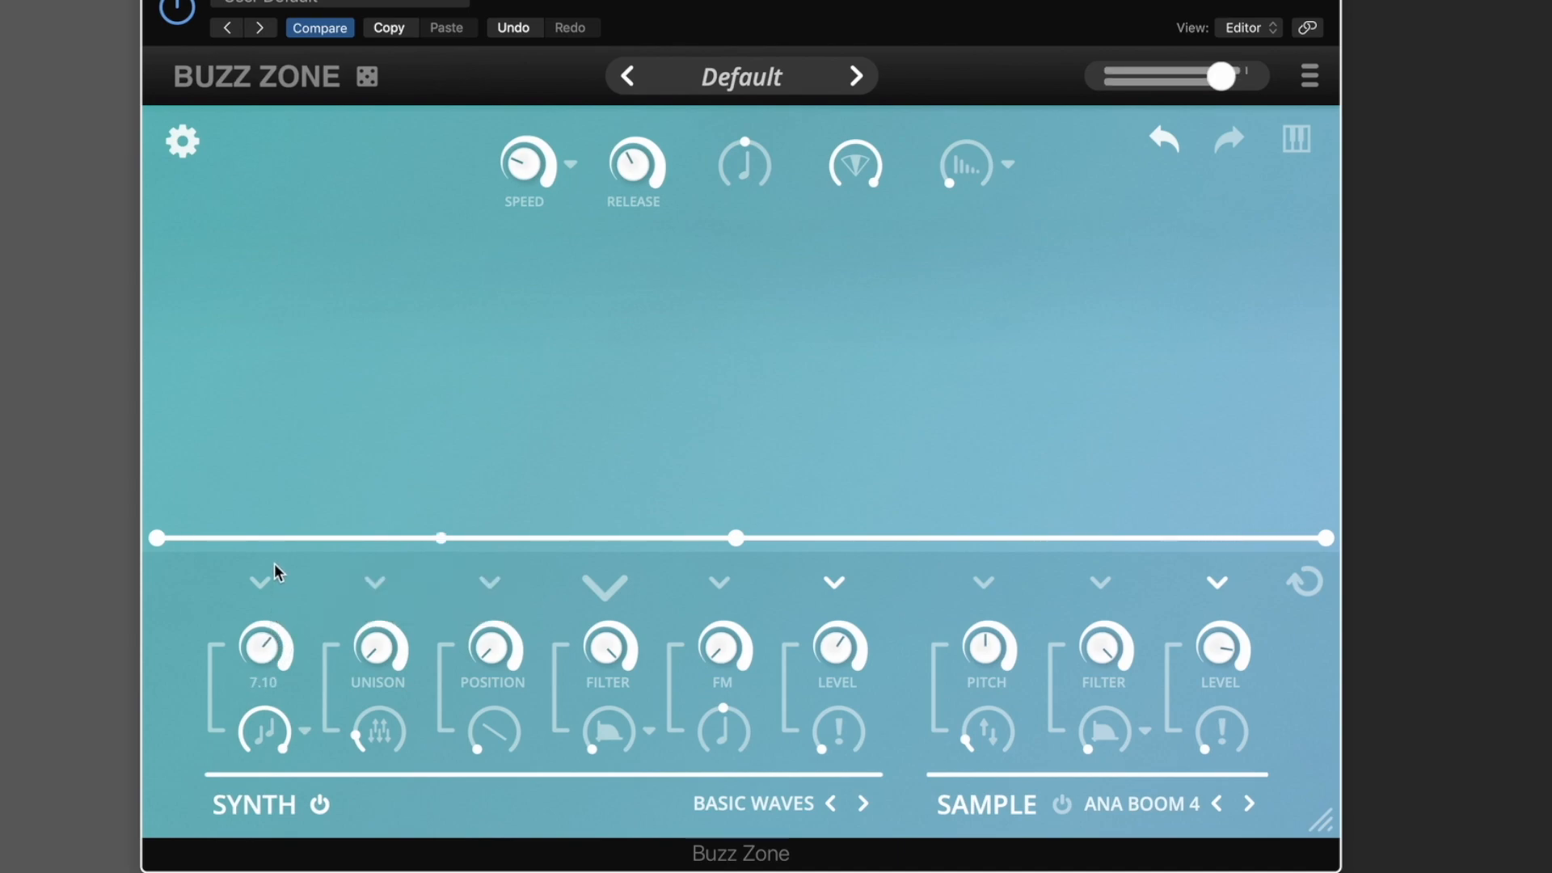
drag(264, 637, 266, 646)
double_click(269, 649)
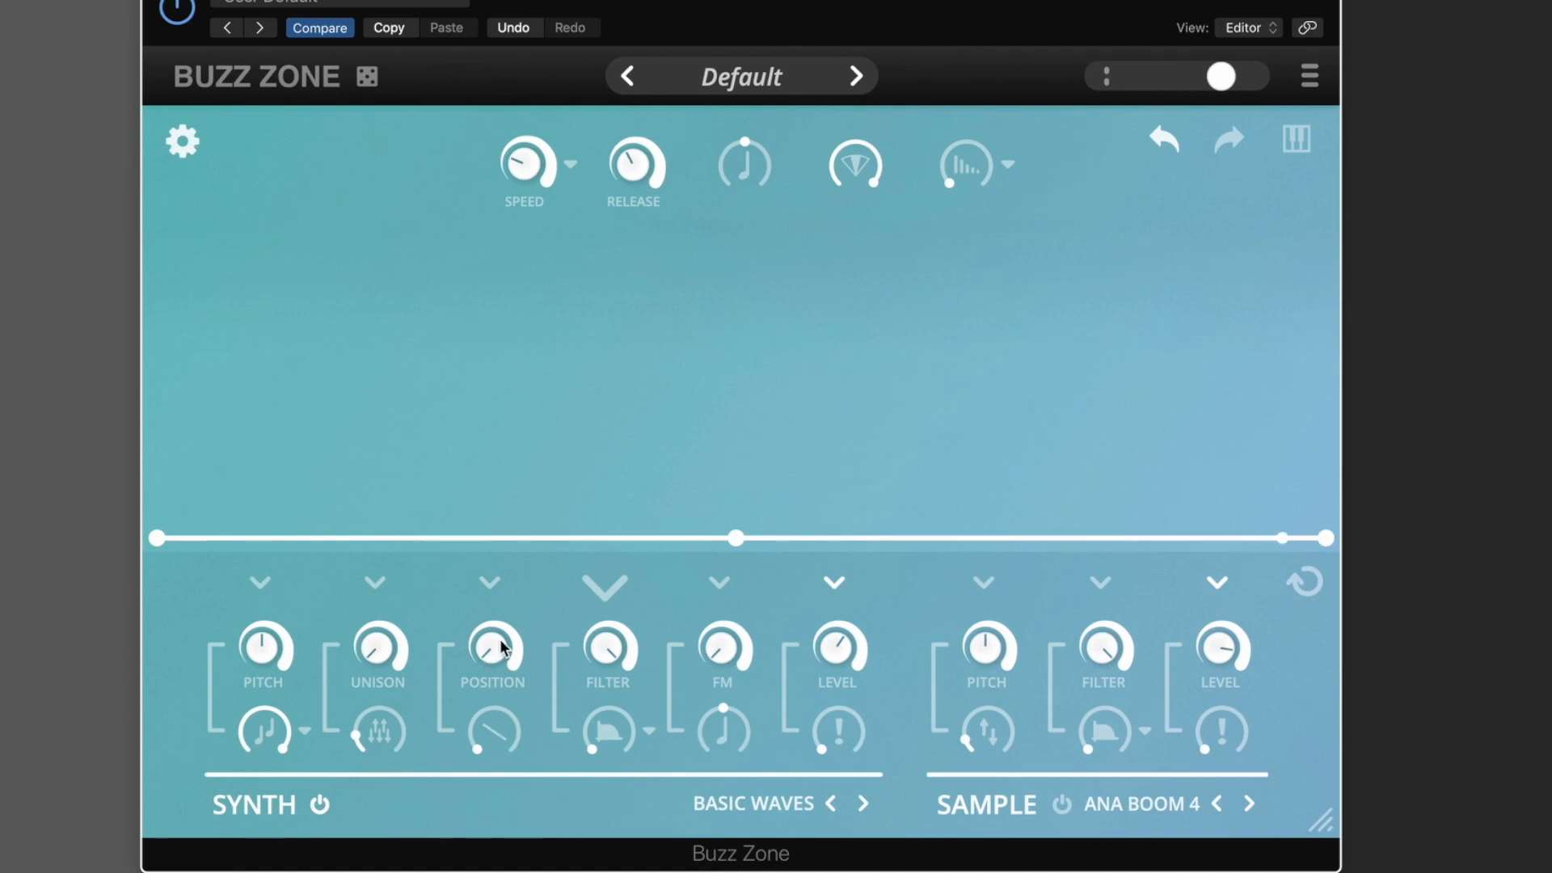
- Raise the Synth wavetable Position and Offset, and set the Harmony type to Low Sub
drag(500, 638, 495, 495)
drag(497, 603, 493, 493)
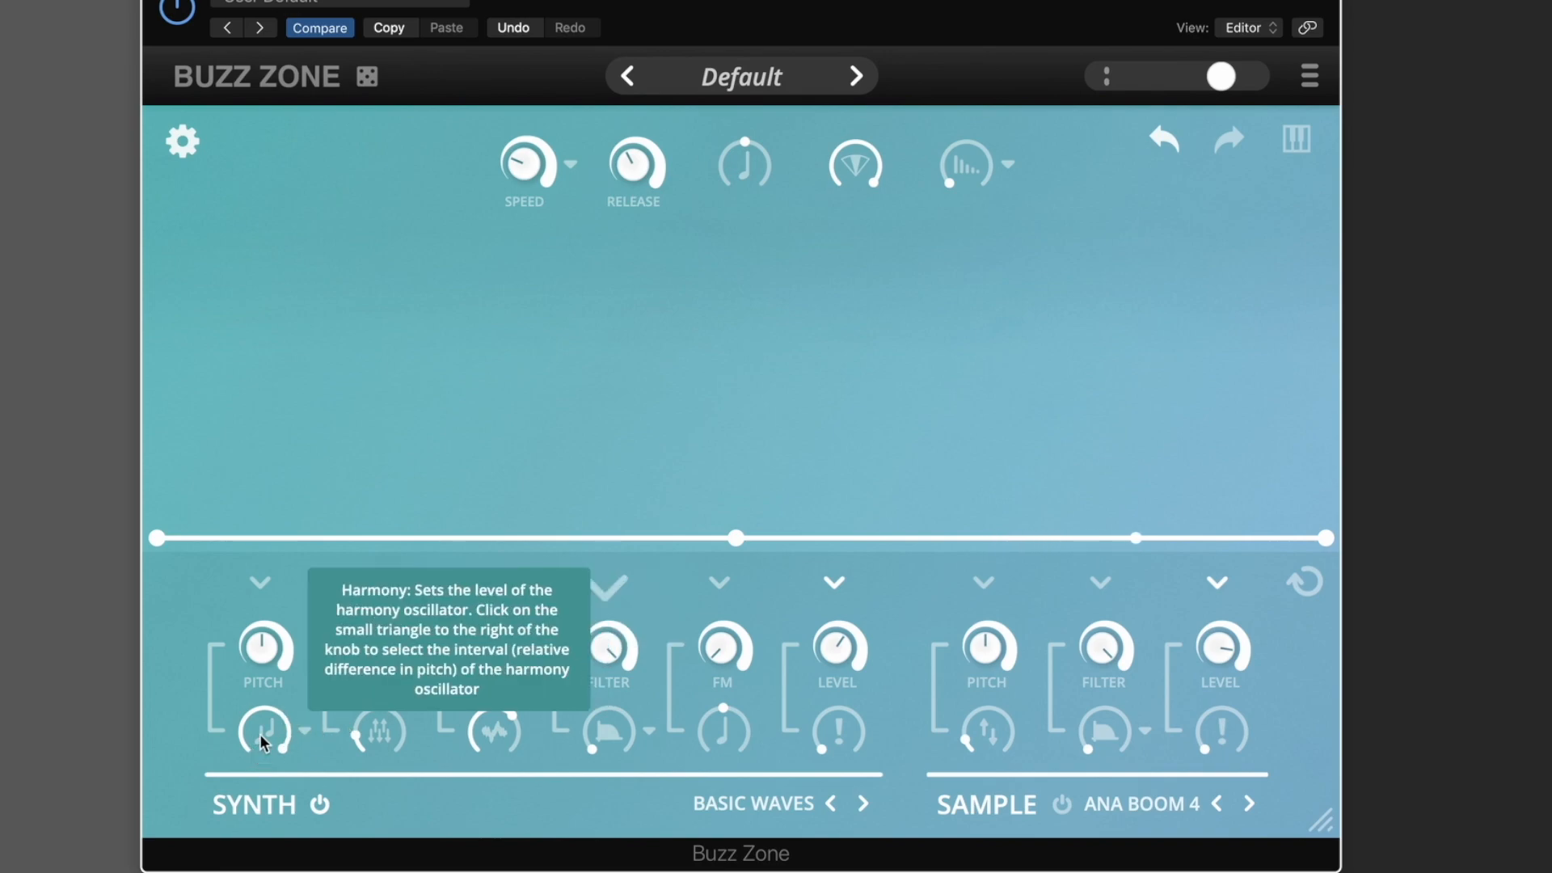
click(303, 733)
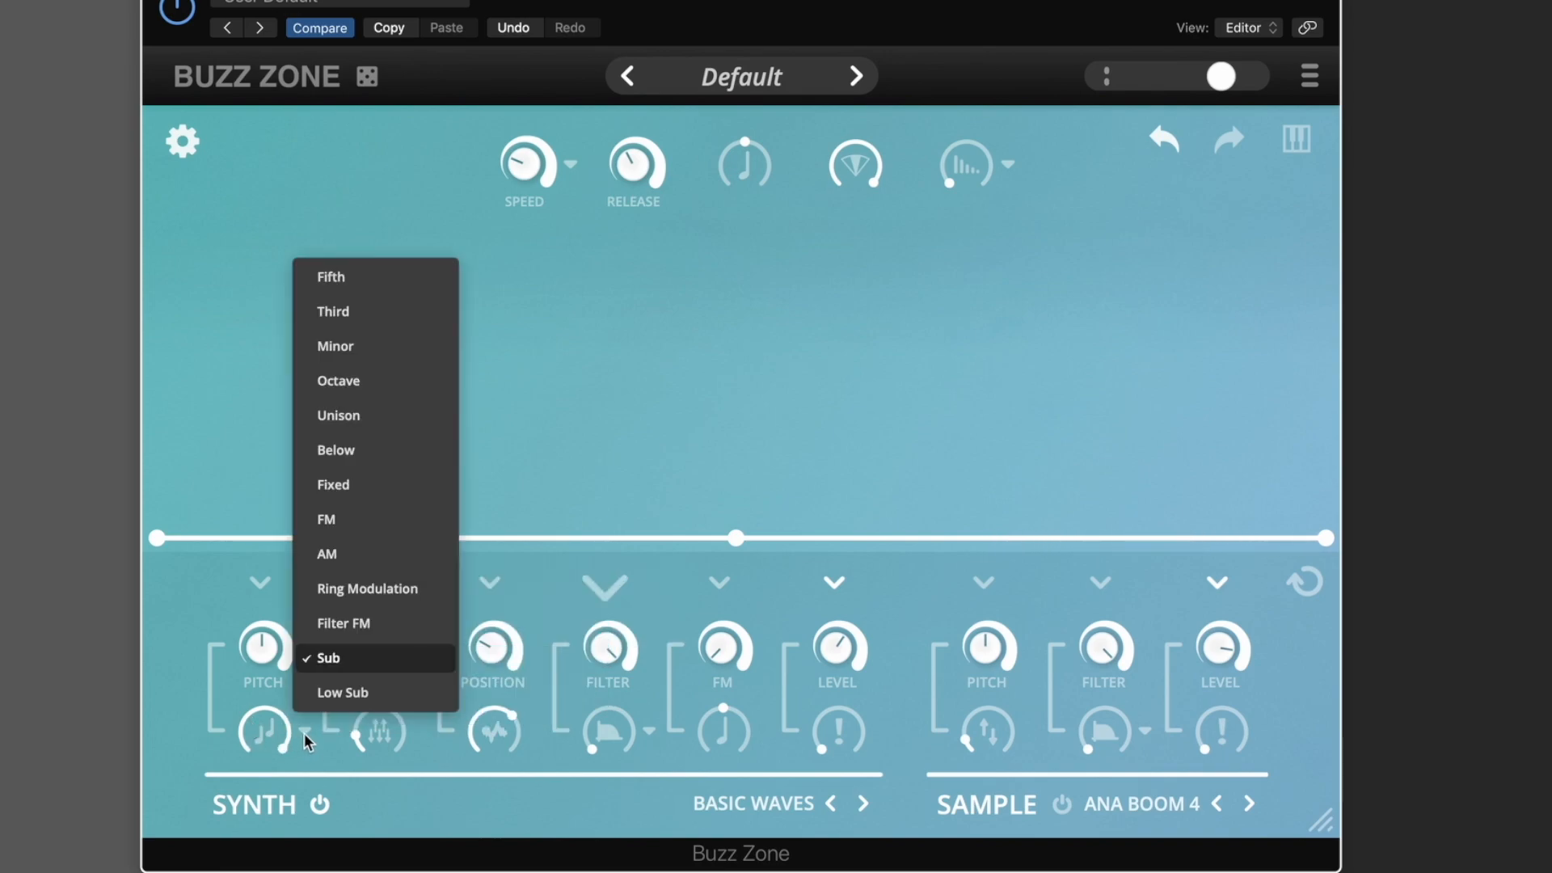
click(236, 727)
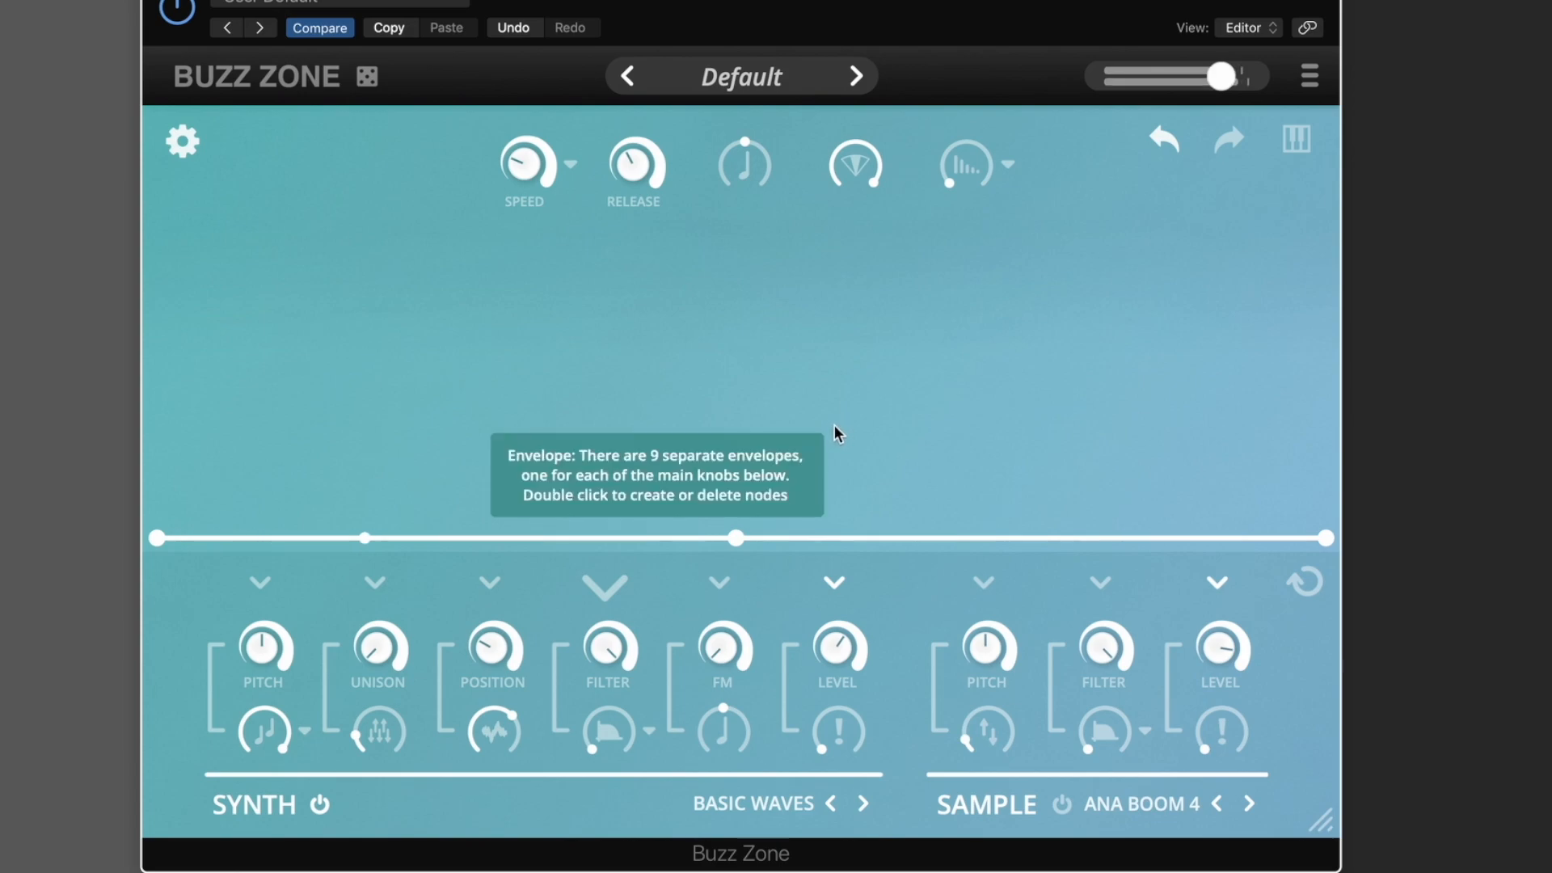
click(305, 727)
click(355, 691)
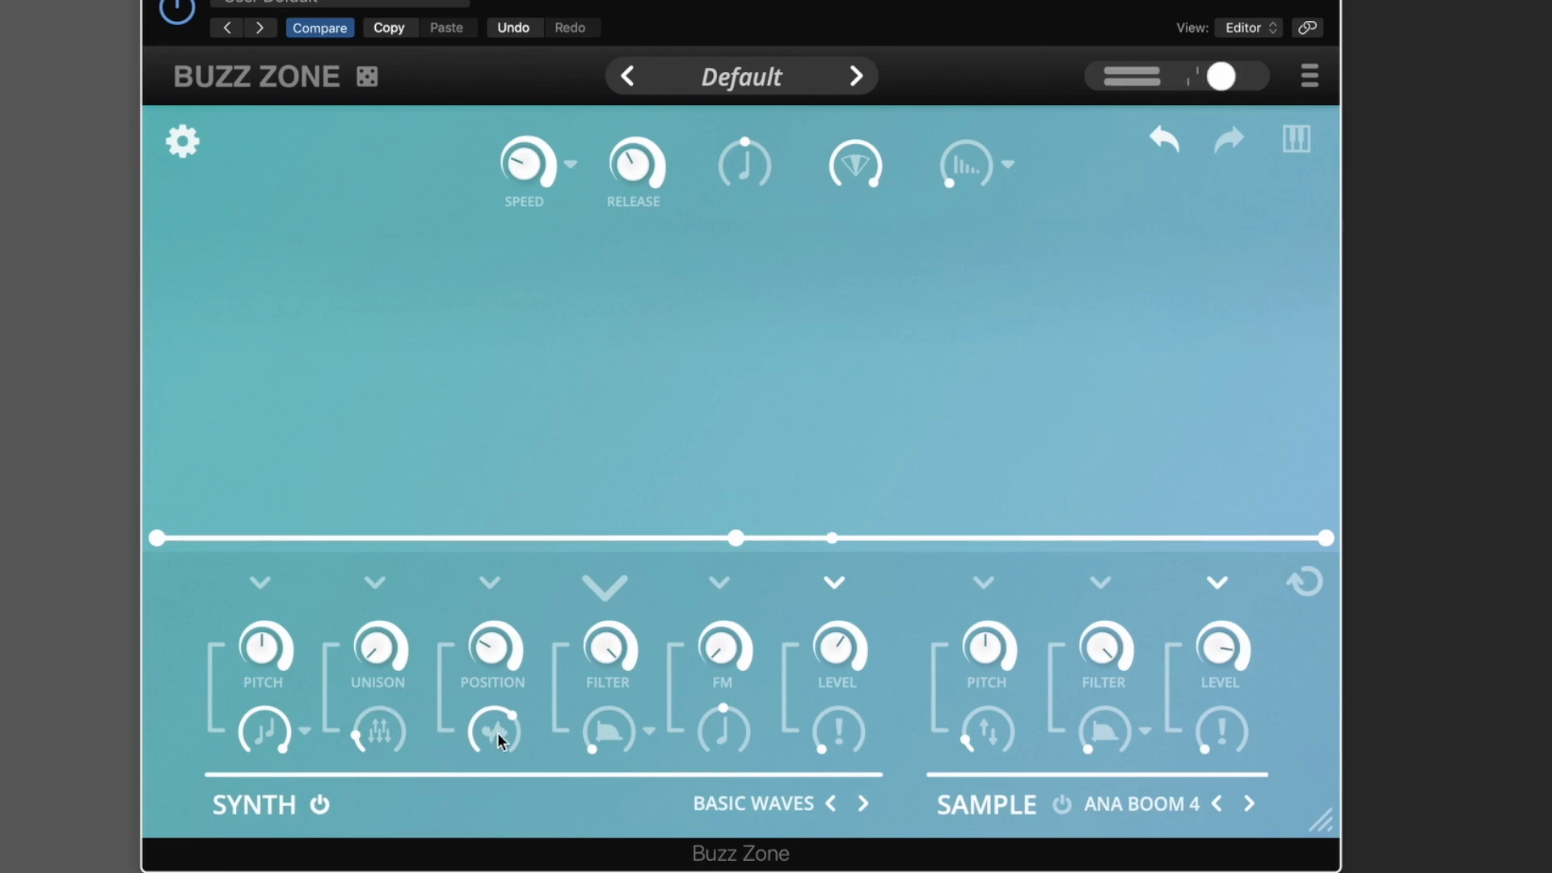
- Fine-tune the wavetable Offset and Position, and set the Harmony type to Unison
mouse_move(497, 732)
mouse_down()
mouse_move(496, 655)
mouse_move(492, 745)
mouse_up()
drag(493, 645, 496, 637)
click(304, 731)
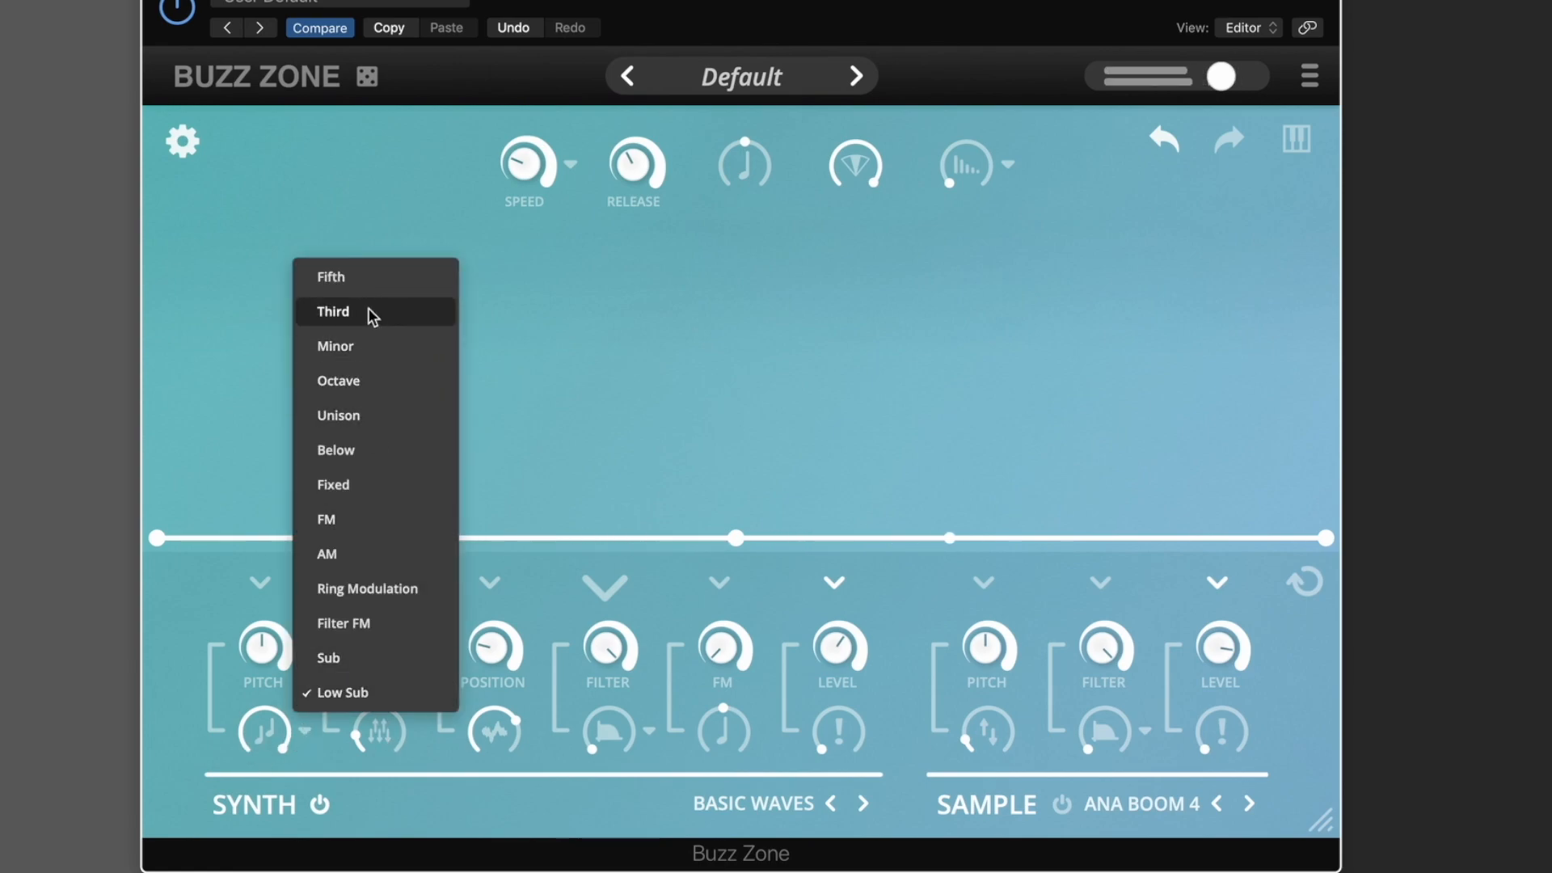
click(365, 423)
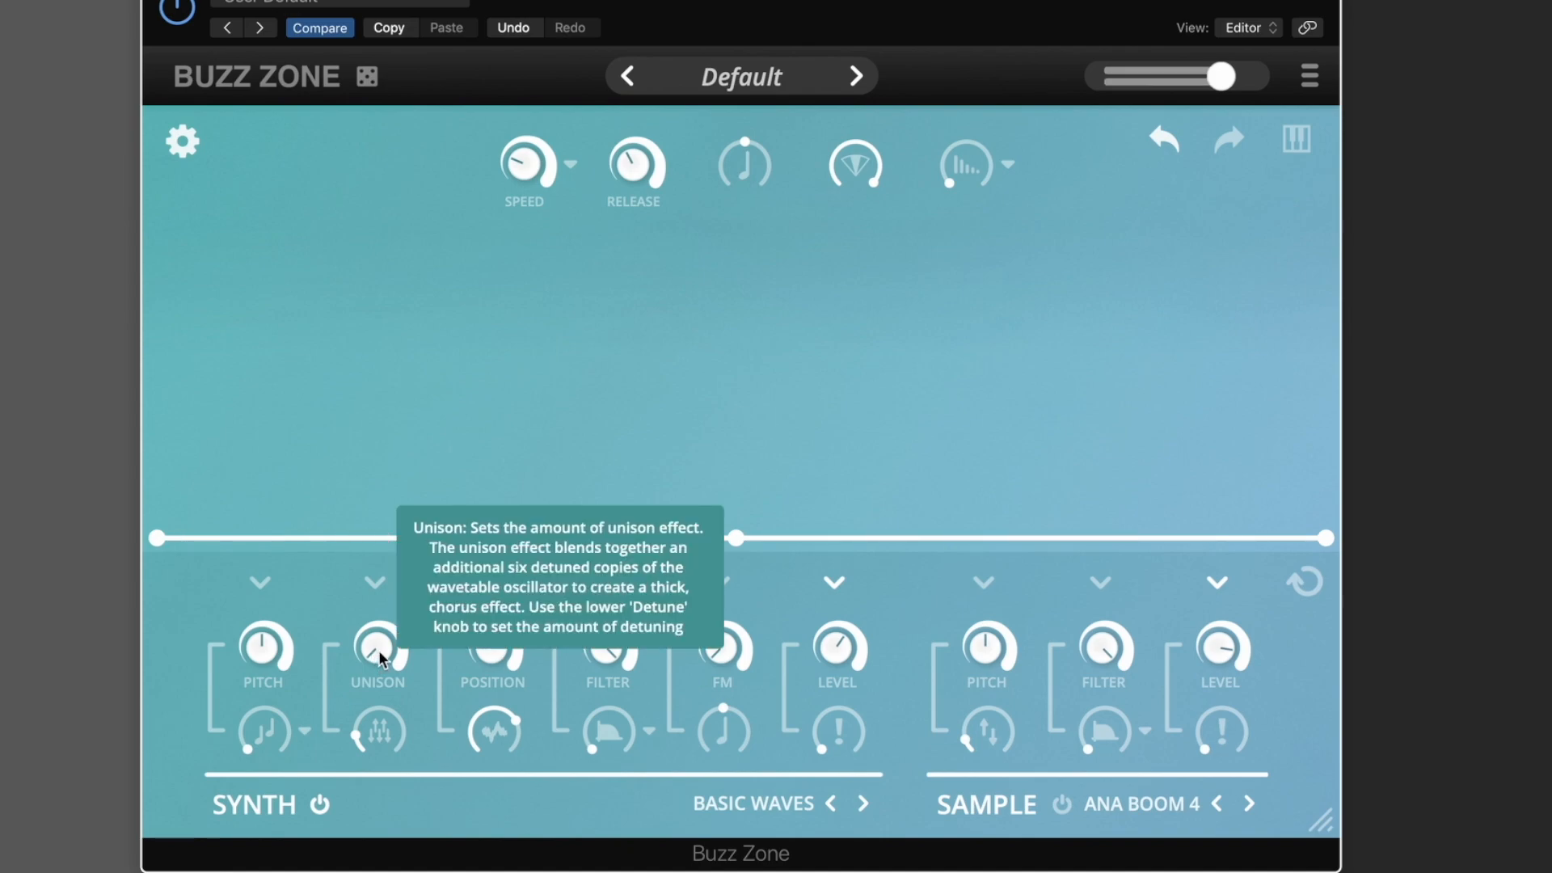
- Raise the Synth Unison amount and increase its Detune to well above halfway
drag(376, 653, 375, 428)
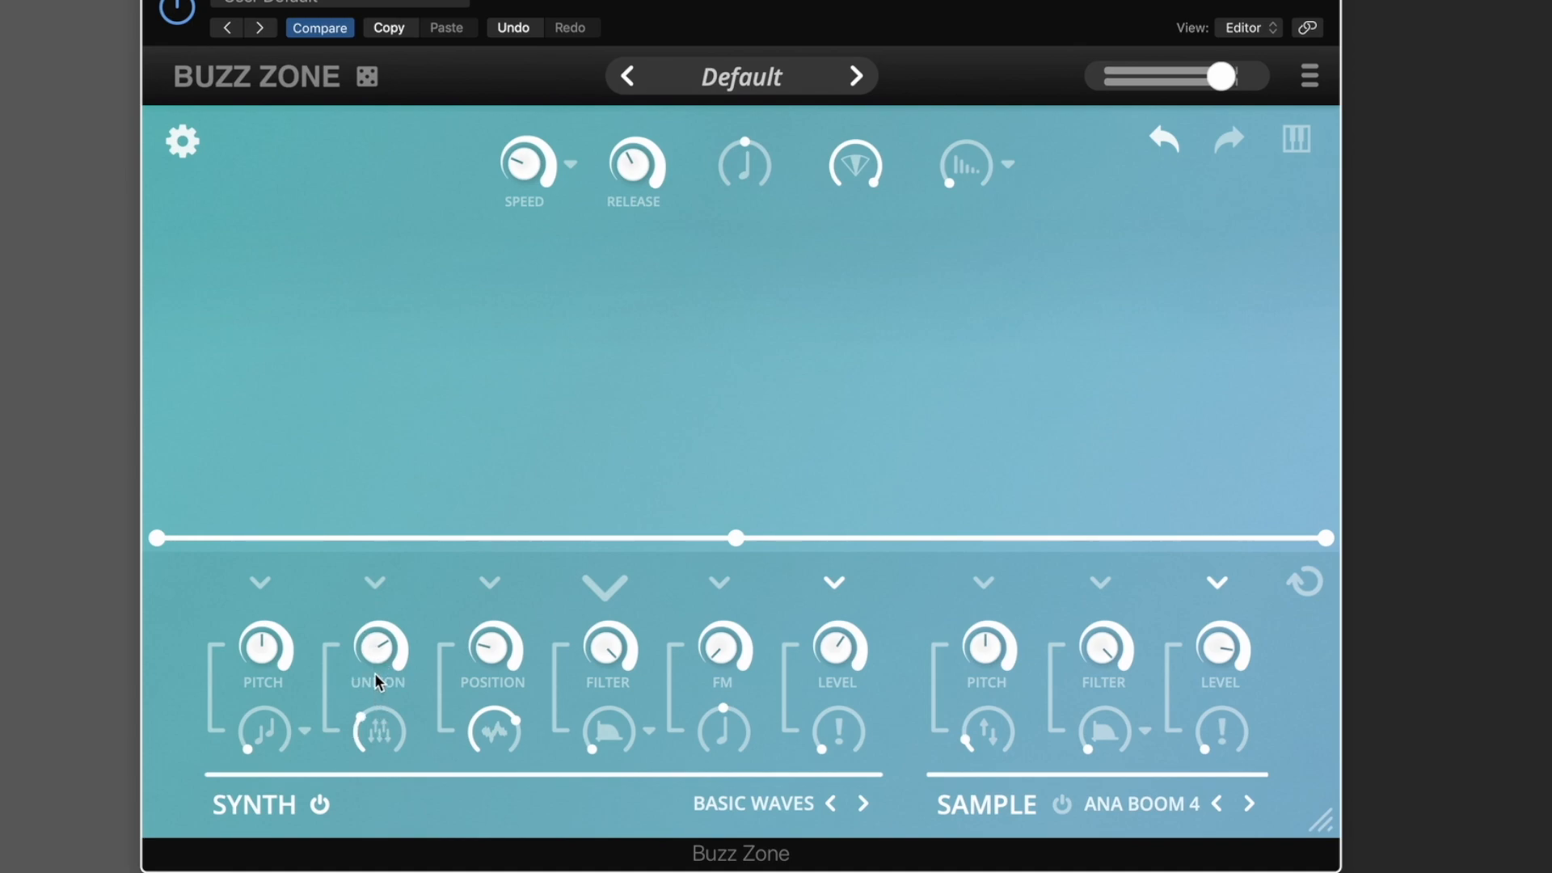
drag(375, 728, 372, 647)
mouse_move(382, 737)
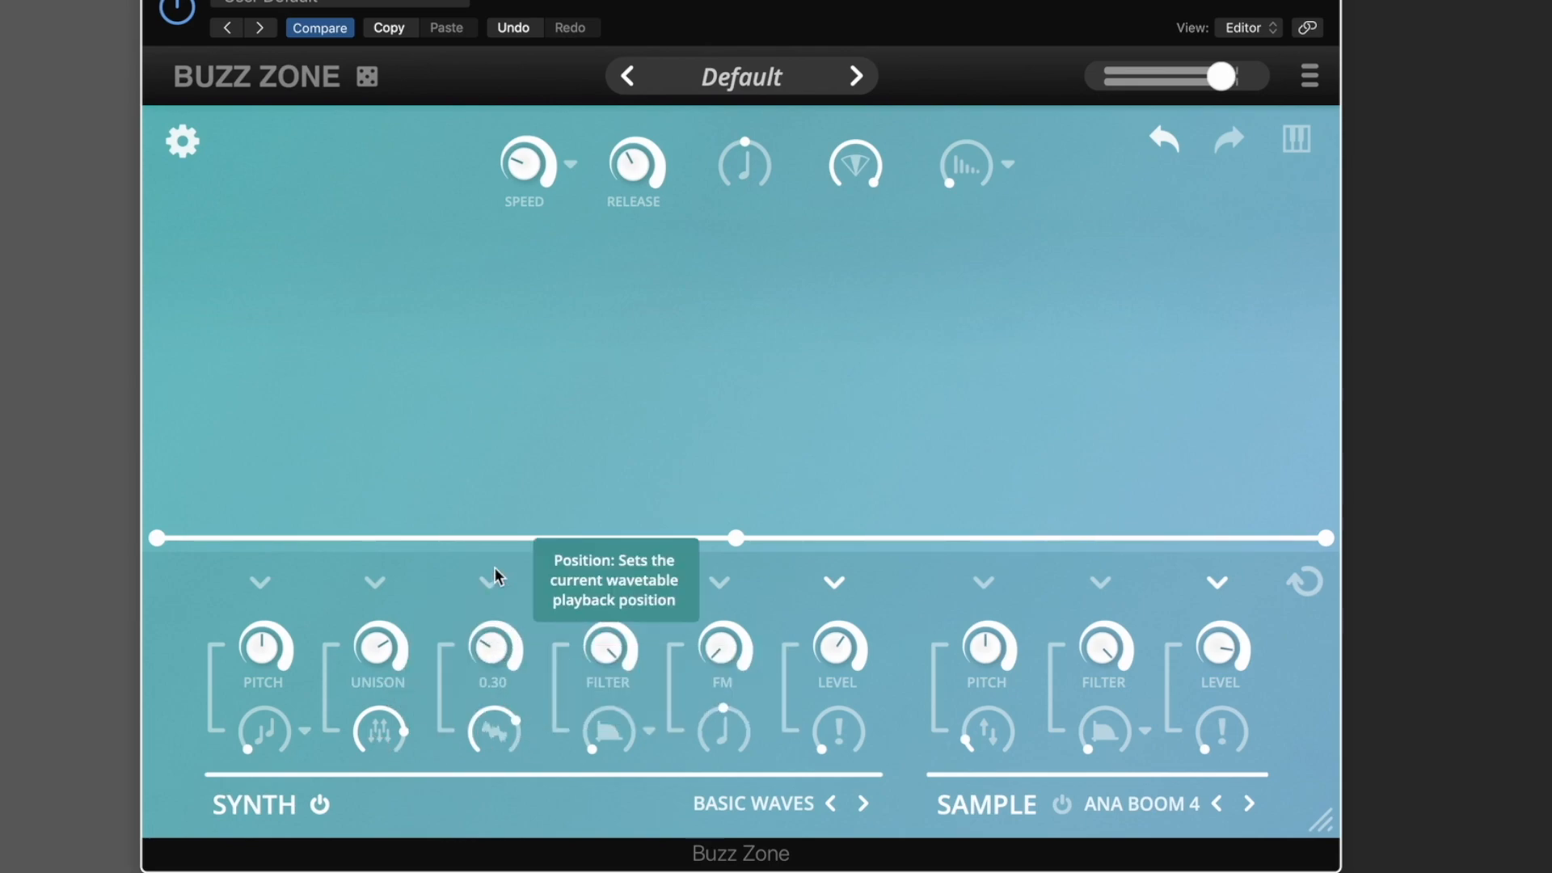
- Sweep the Synth wavetable Position up from a low setting and partway back down
drag(495, 569, 496, 493)
drag(497, 654, 493, 672)
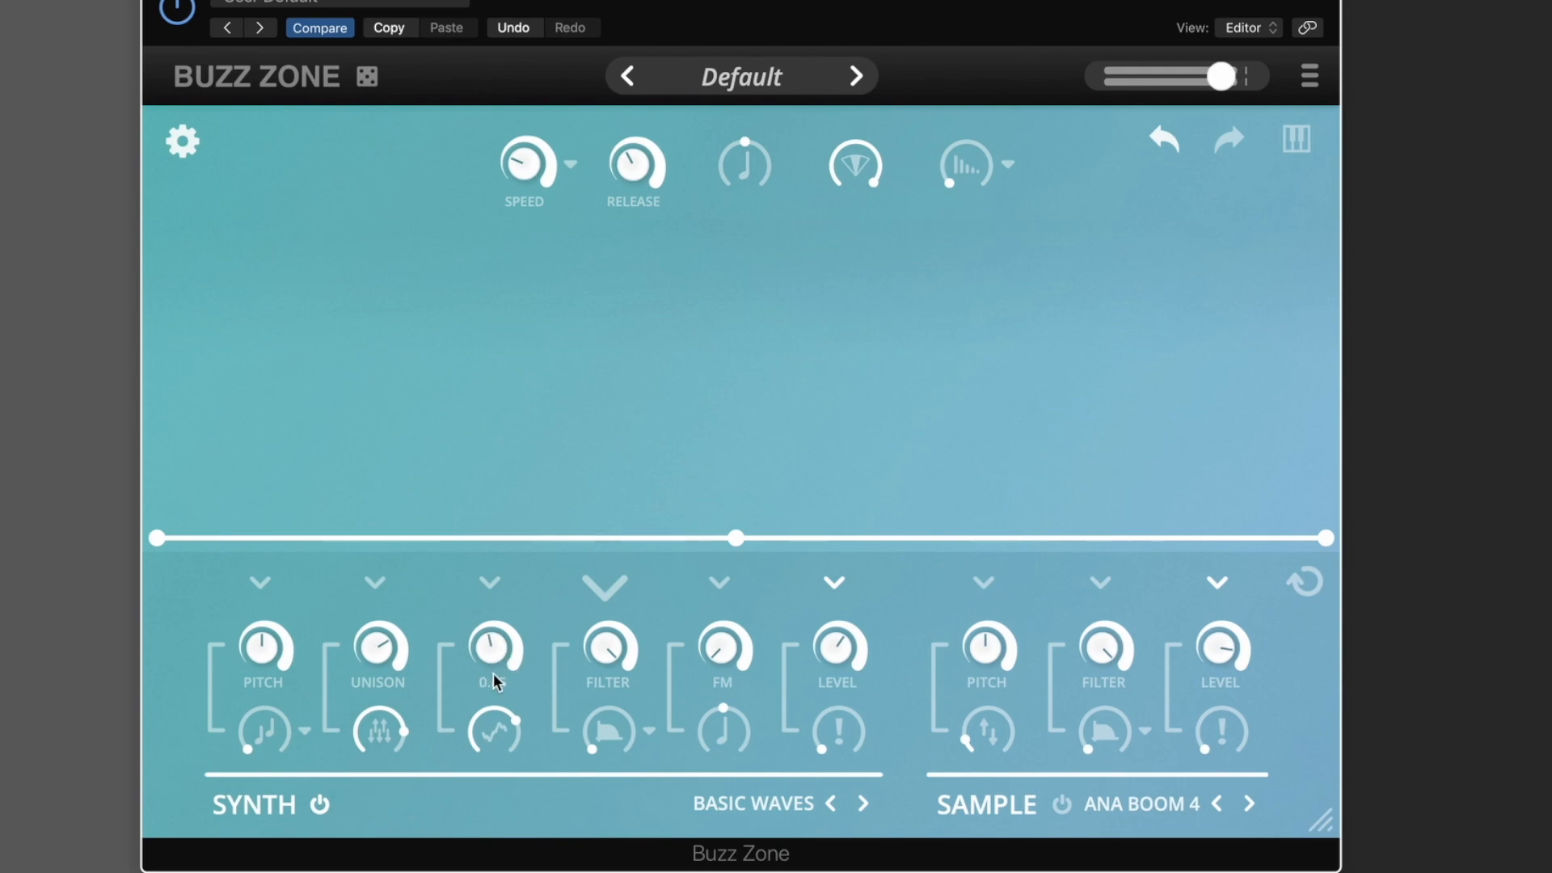
- Load the Guitar 2 wavetable from the Real category into the Synth
click(720, 803)
mouse_move(784, 580)
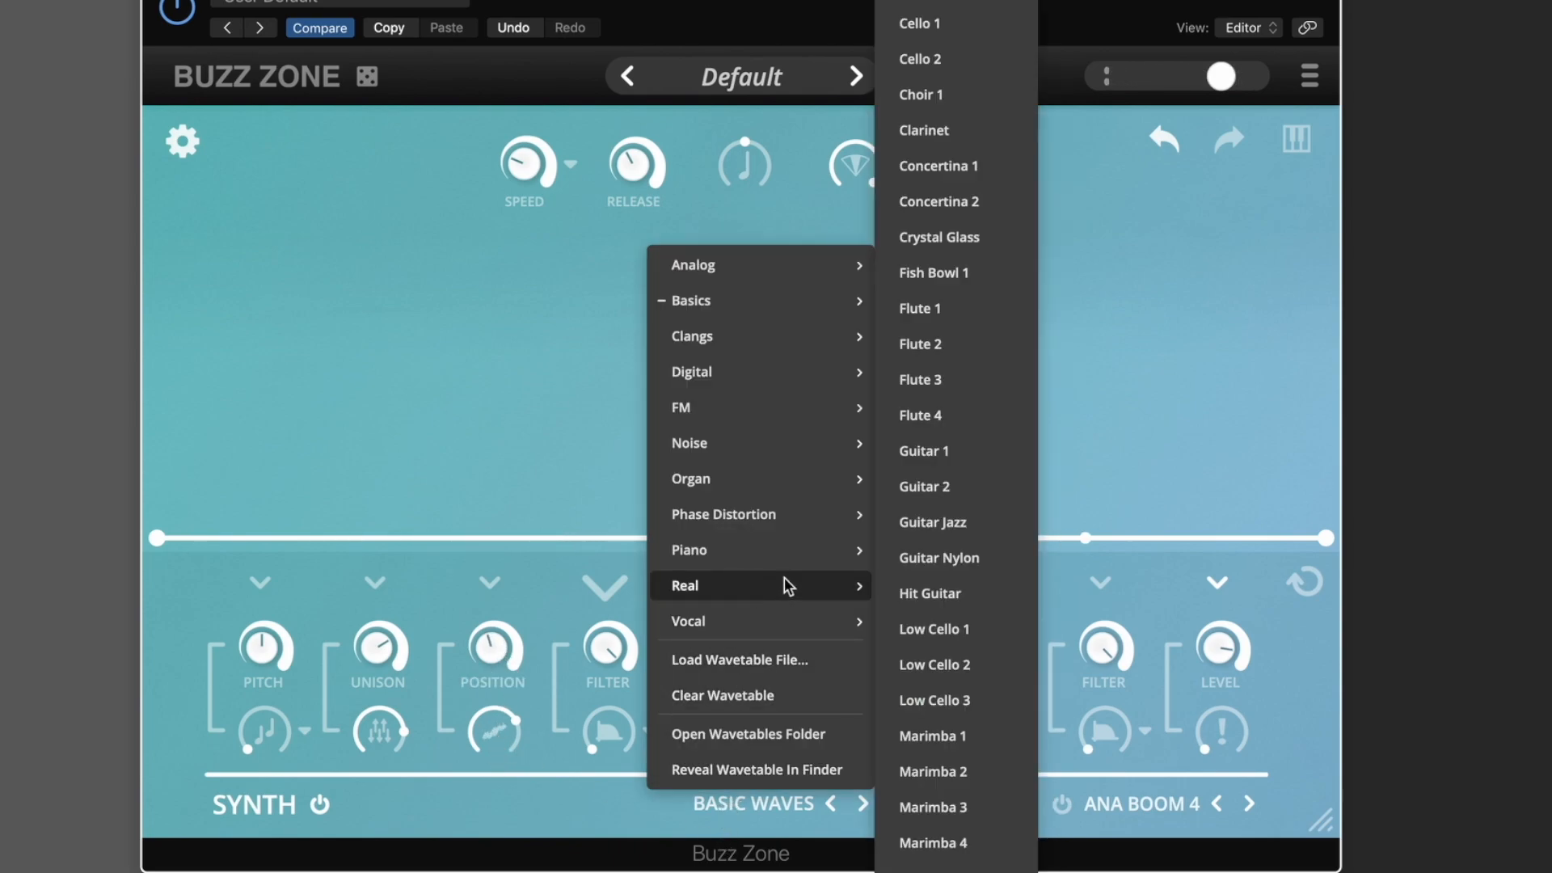
click(924, 488)
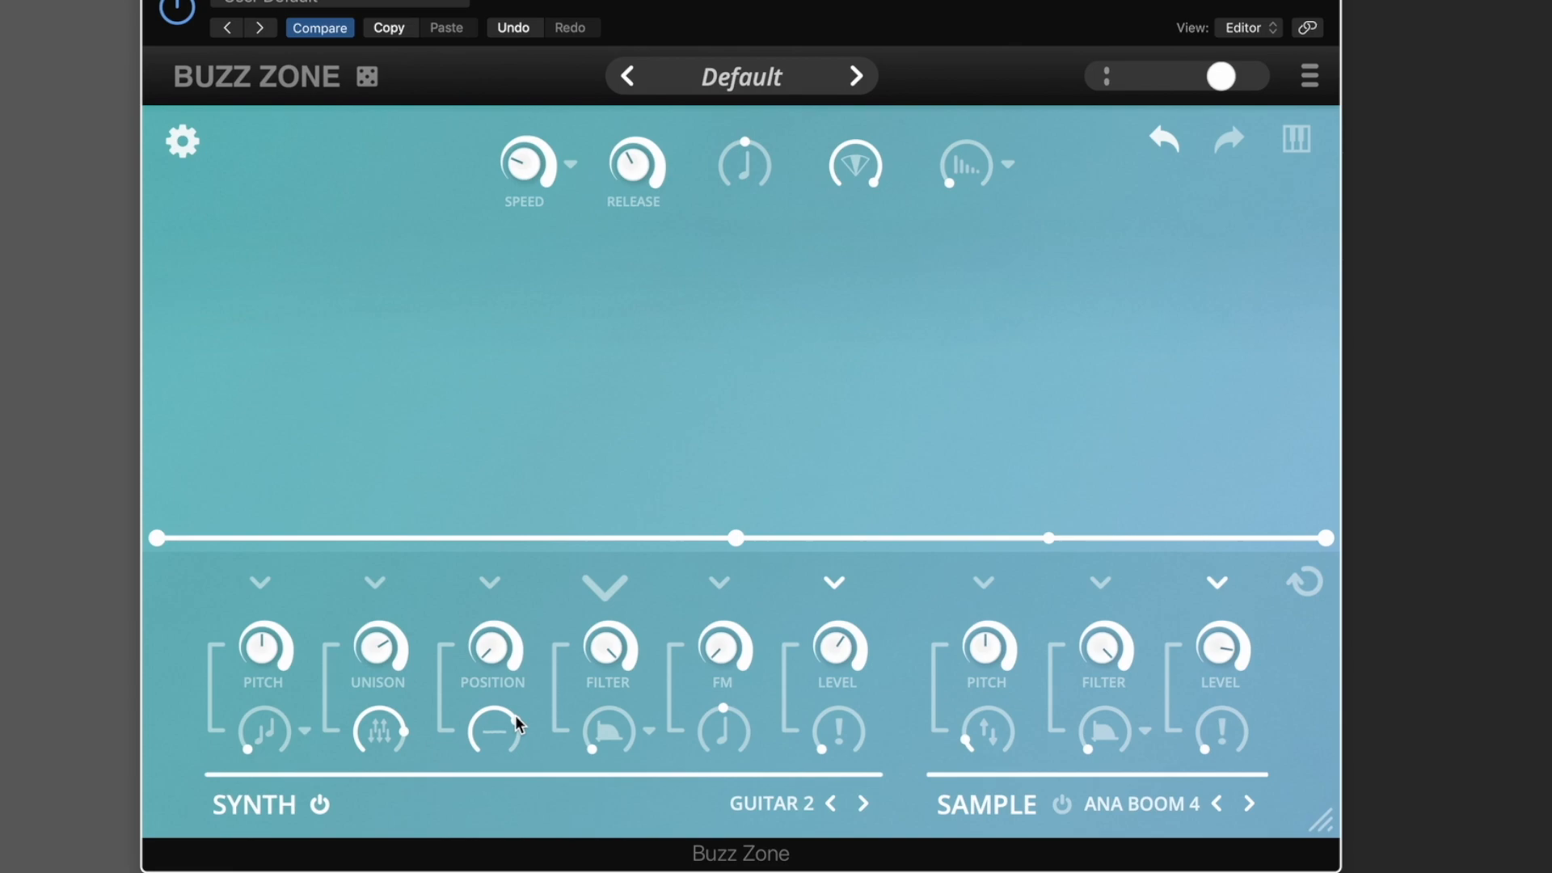
- Turn the Synth Unison and its Detune down to minimum, lower the wavetable Offset, and check the Harmony types
drag(379, 661, 379, 809)
drag(504, 725, 500, 839)
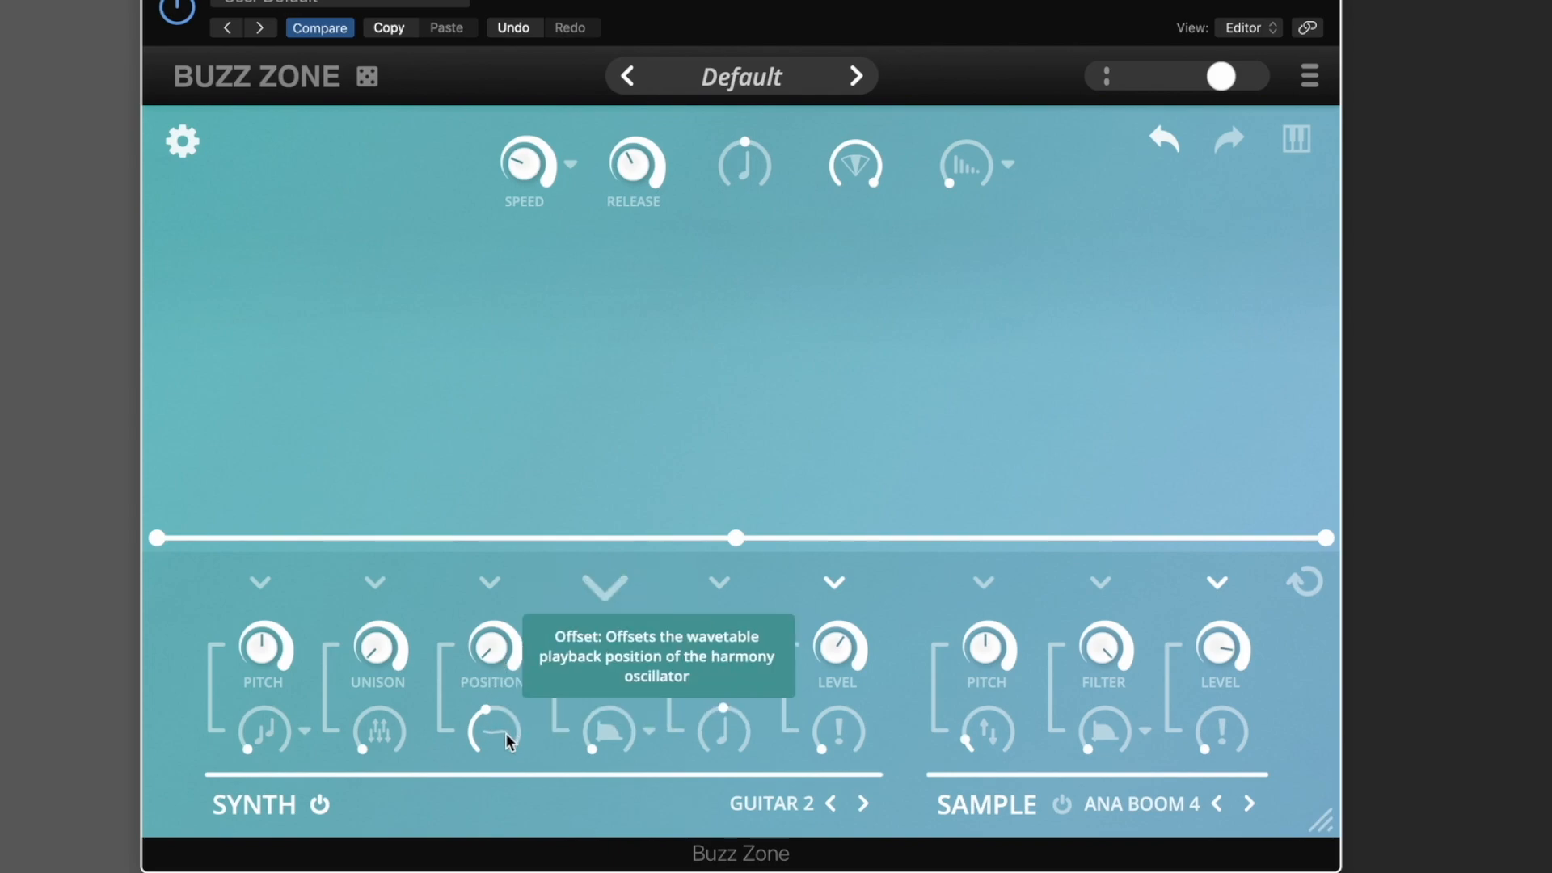
click(304, 730)
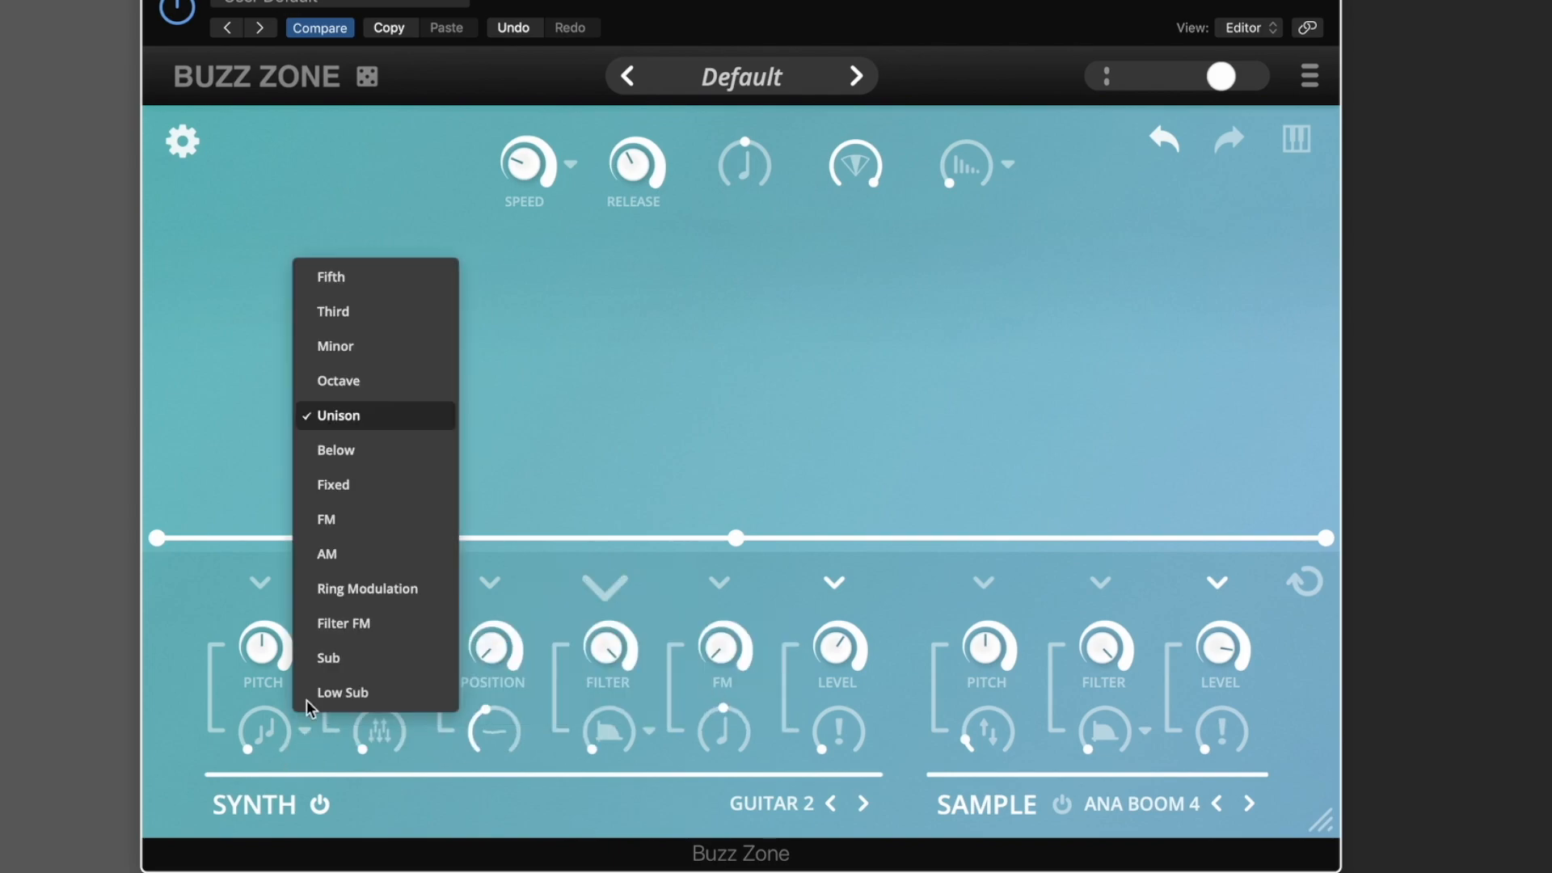
click(579, 793)
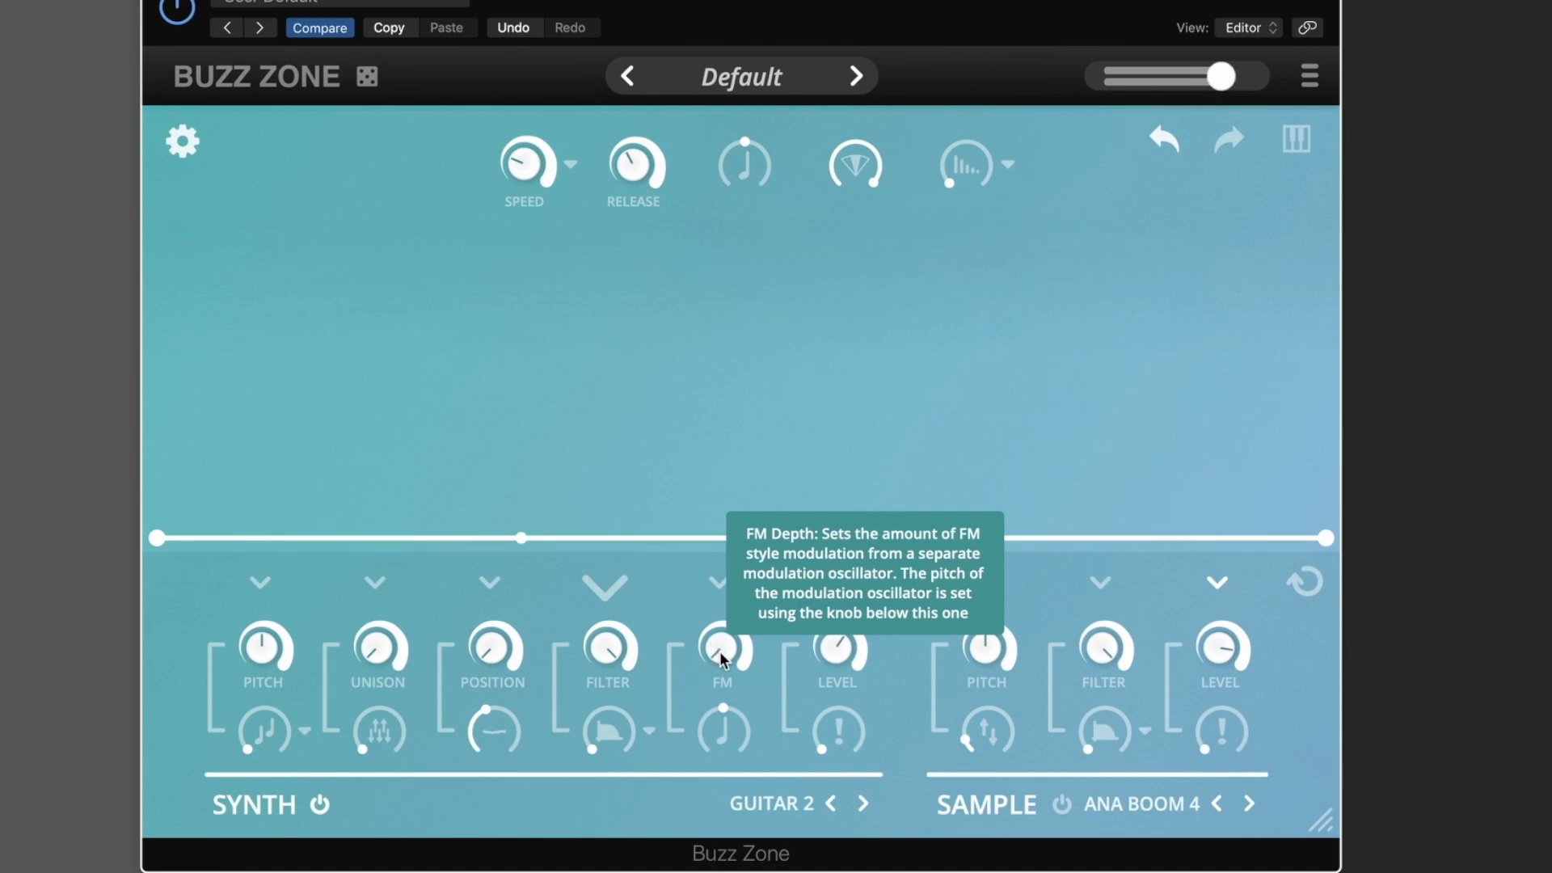
- Increase the Synth FM depth and set the Filter to 0.25 with a raised starting point on its envelope
drag(719, 651, 714, 522)
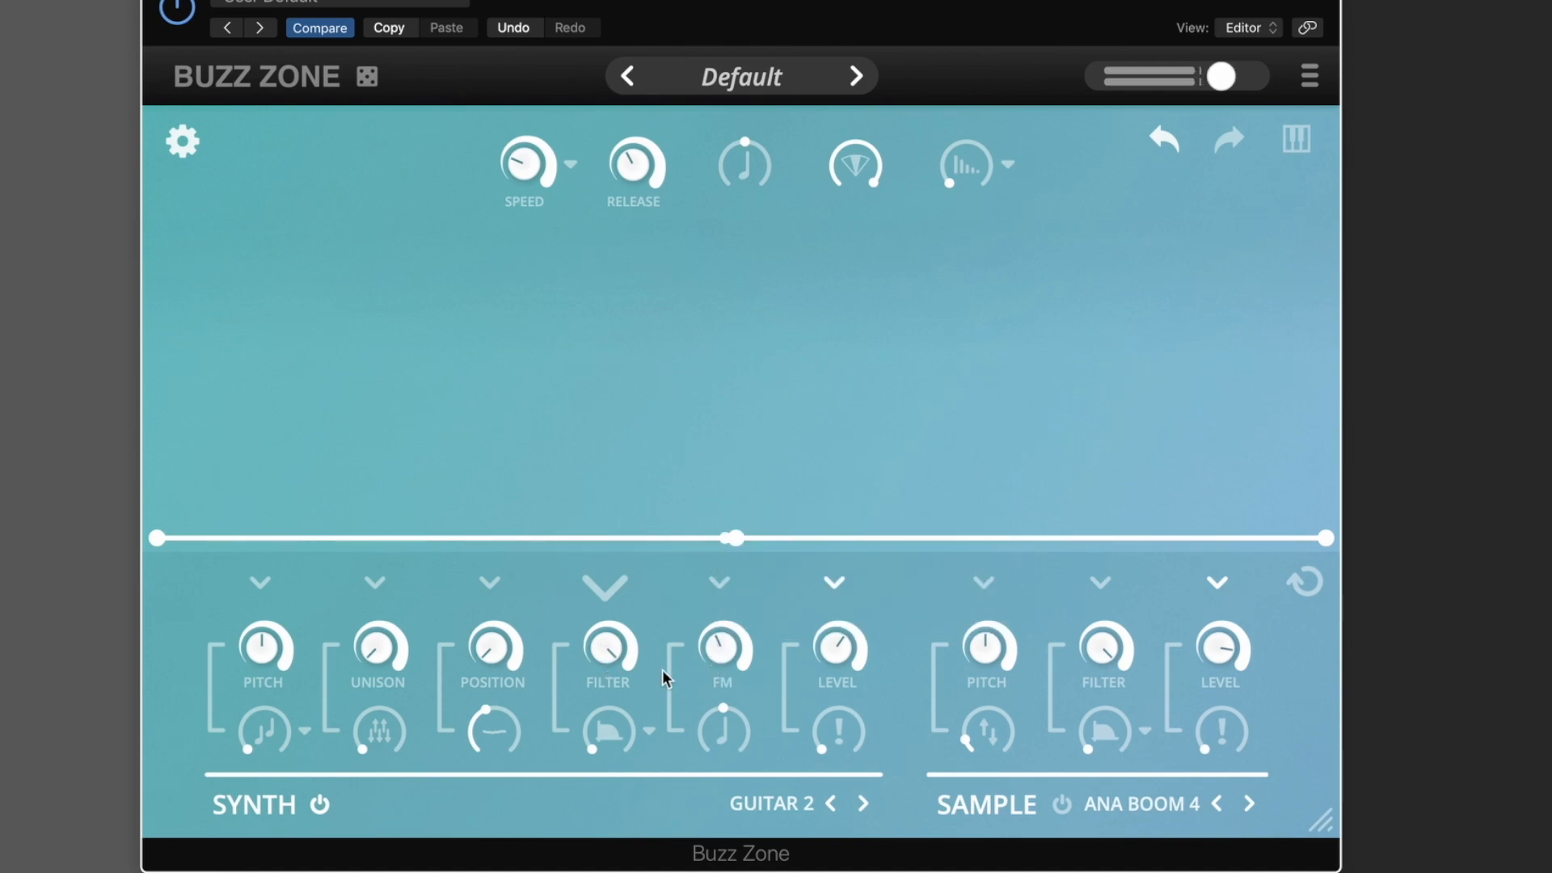
drag(606, 641, 605, 796)
drag(156, 538, 157, 315)
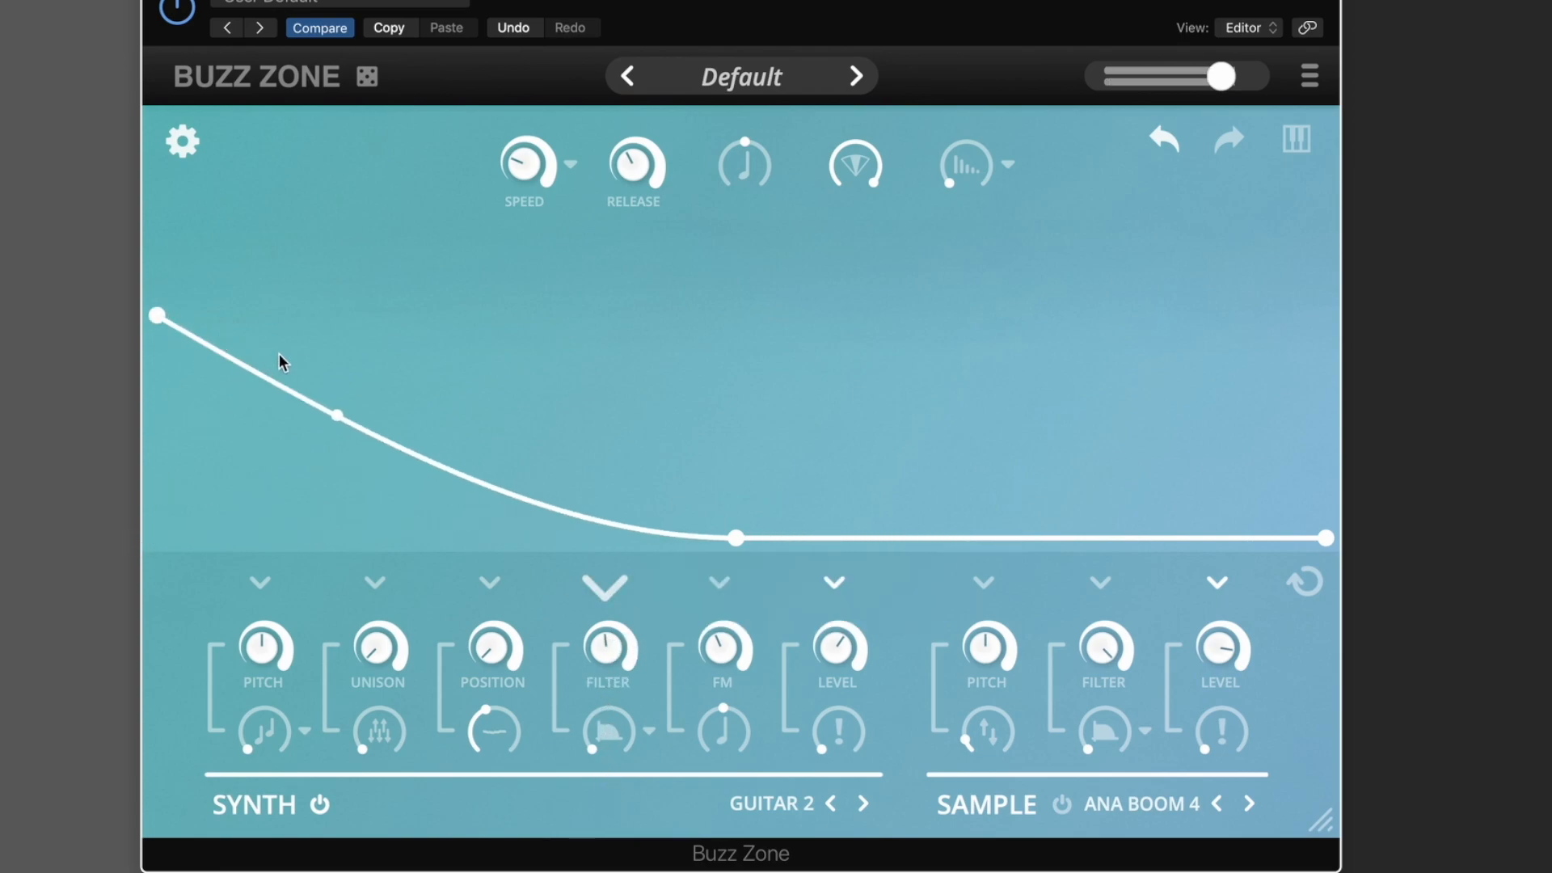
mouse_move(638, 644)
mouse_down()
mouse_move(603, 682)
mouse_move(603, 717)
mouse_up()
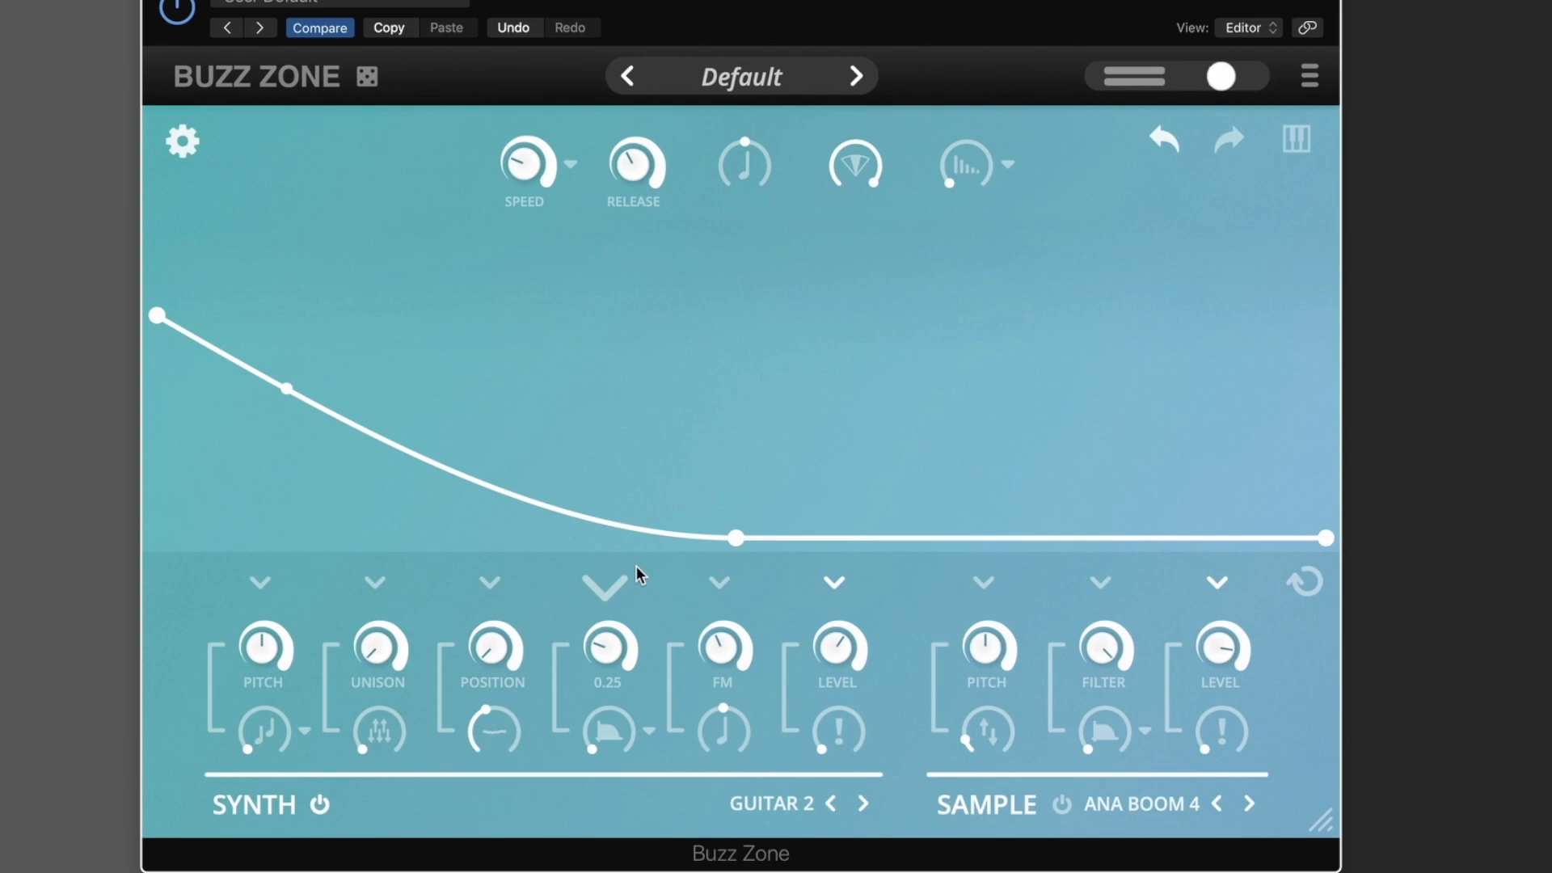
drag(725, 646, 735, 551)
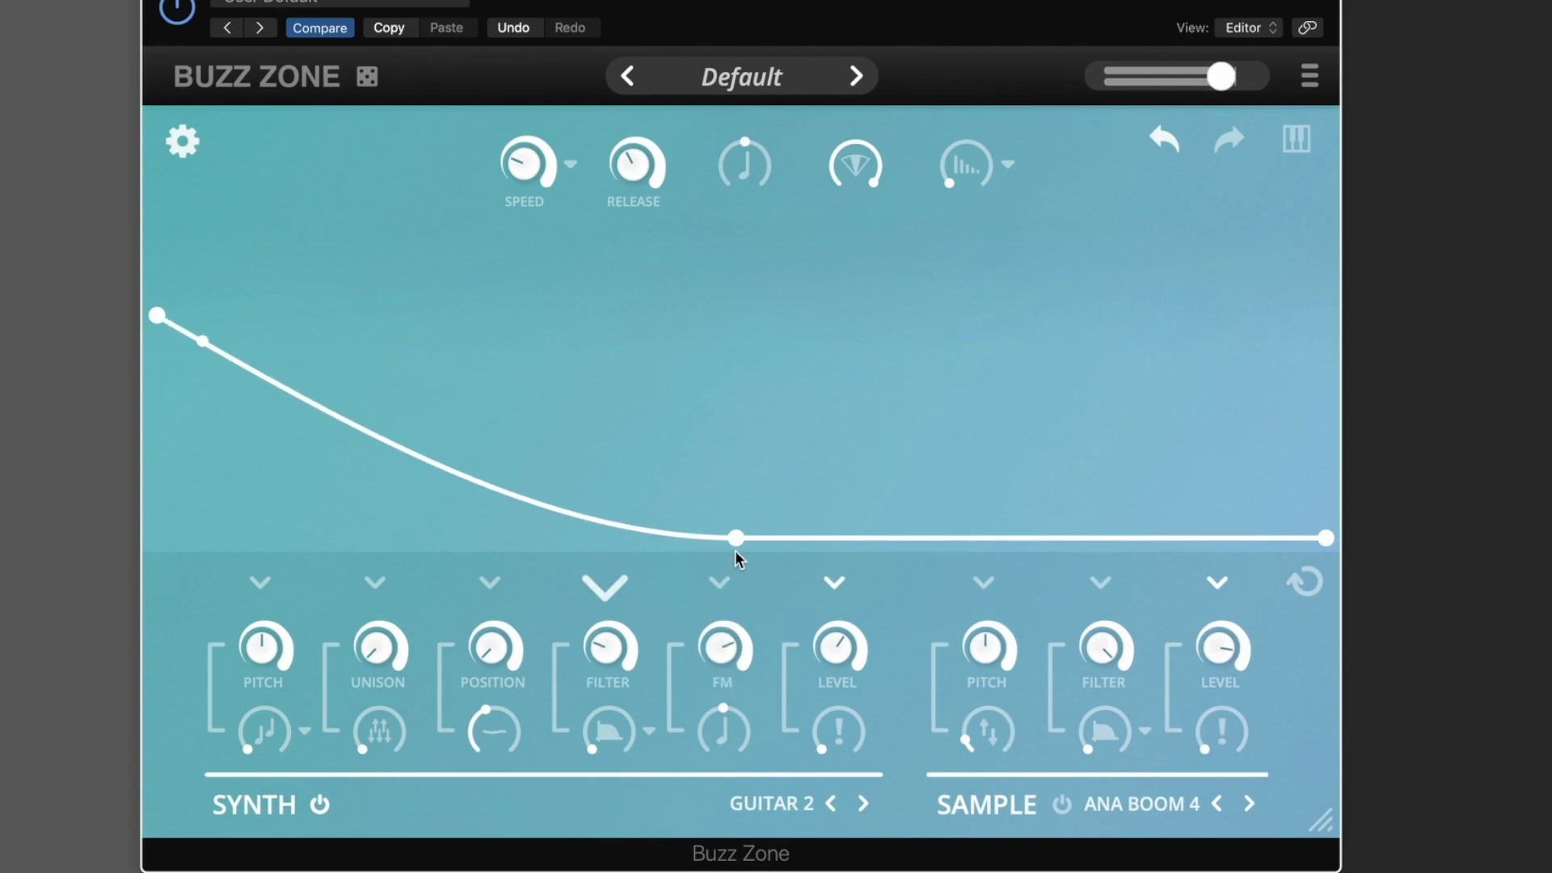
- Load the Basic Waves wavetable from the Basics category into the Synth
click(762, 796)
mouse_move(784, 304)
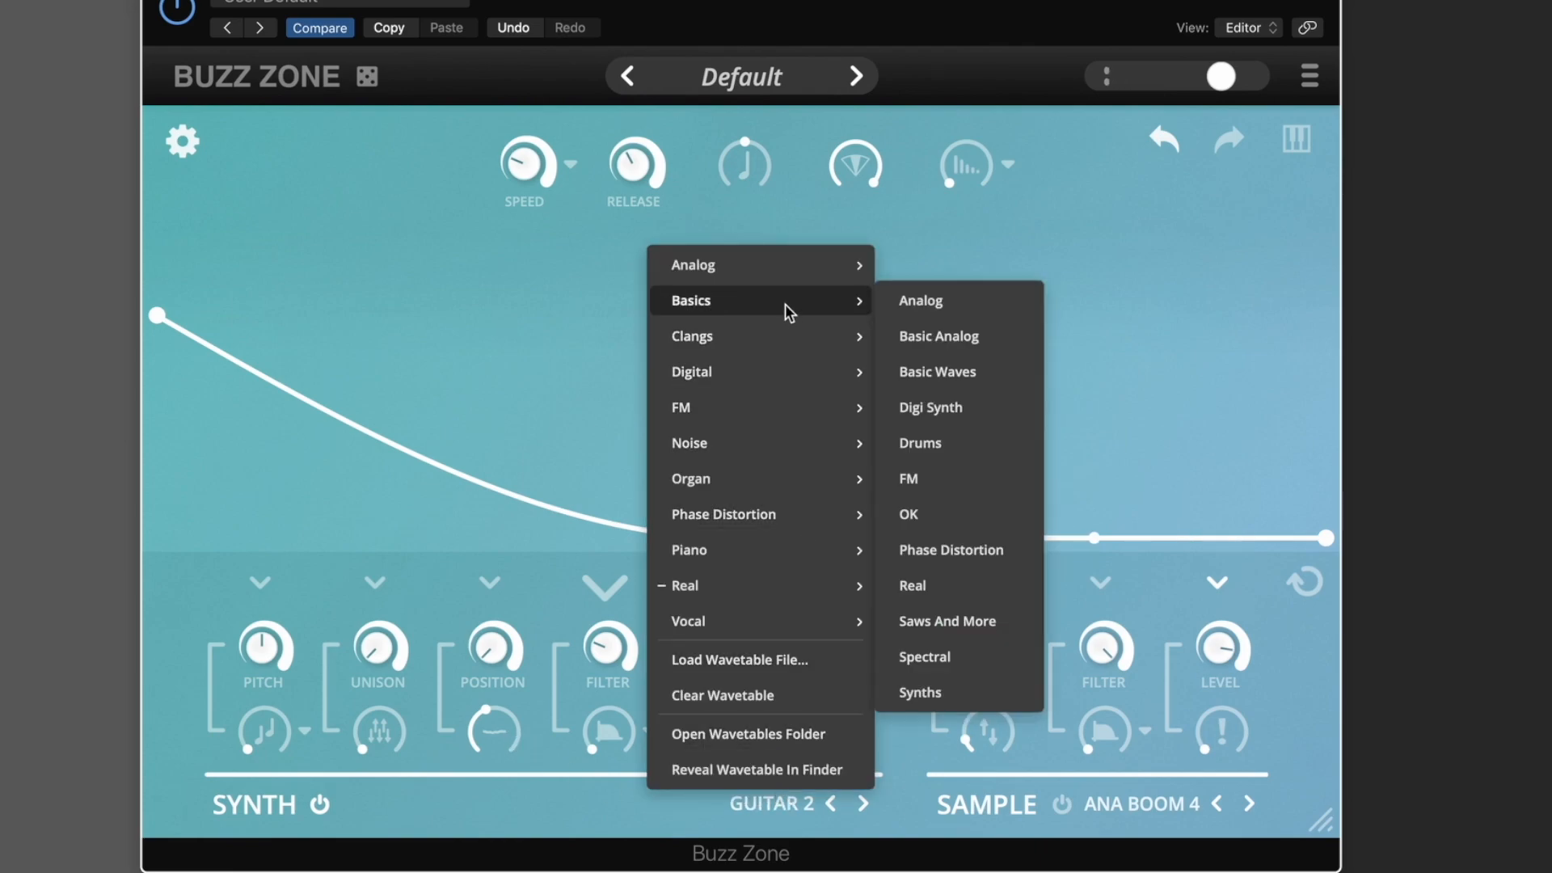
click(961, 375)
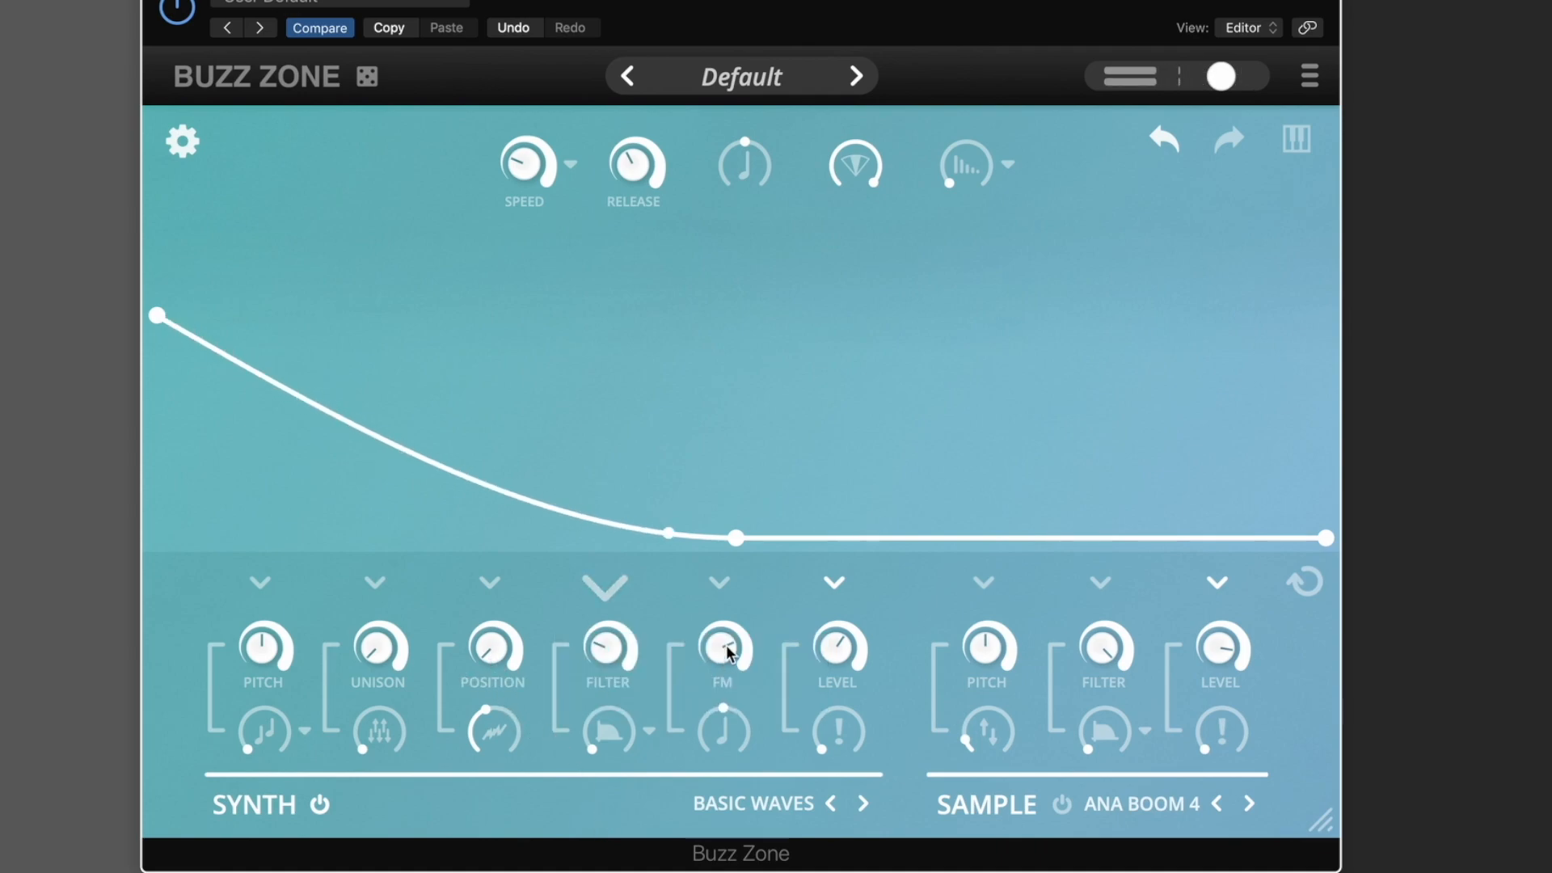
- Adjust the Synth FM depth and modulator pitch, and raise the control paired with Level well above halfway
drag(727, 650, 721, 722)
drag(730, 728, 725, 755)
mouse_move(847, 679)
drag(837, 720, 835, 527)
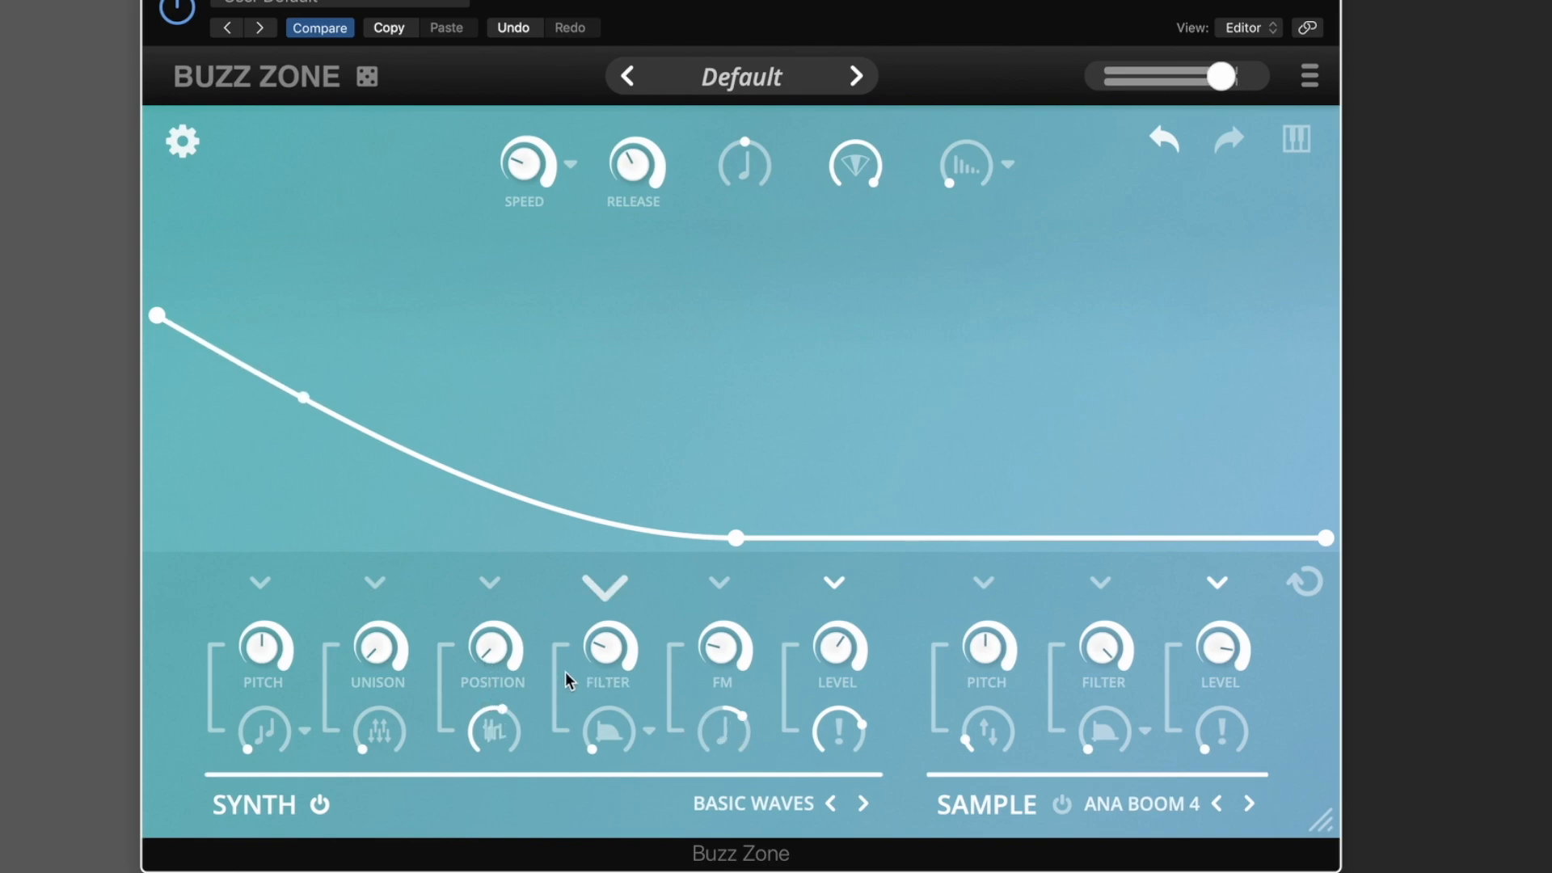
- Raise the Synth Position and FM depth slightly, and shape the FM envelope into an early peak with a long decay
drag(490, 646, 491, 611)
drag(721, 647, 722, 589)
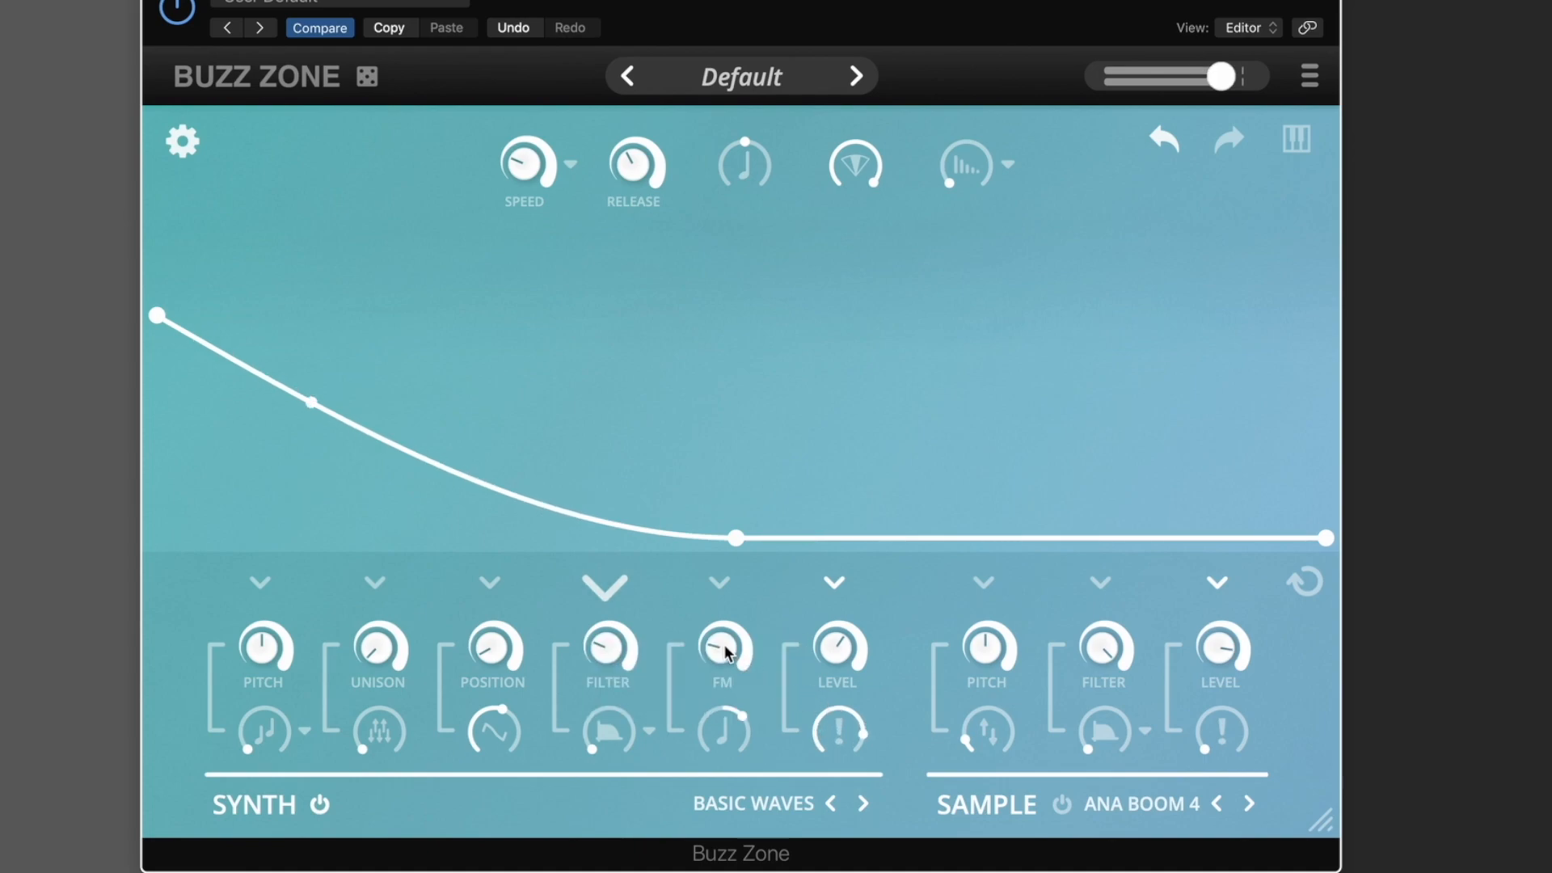
click(723, 591)
double_click(685, 406)
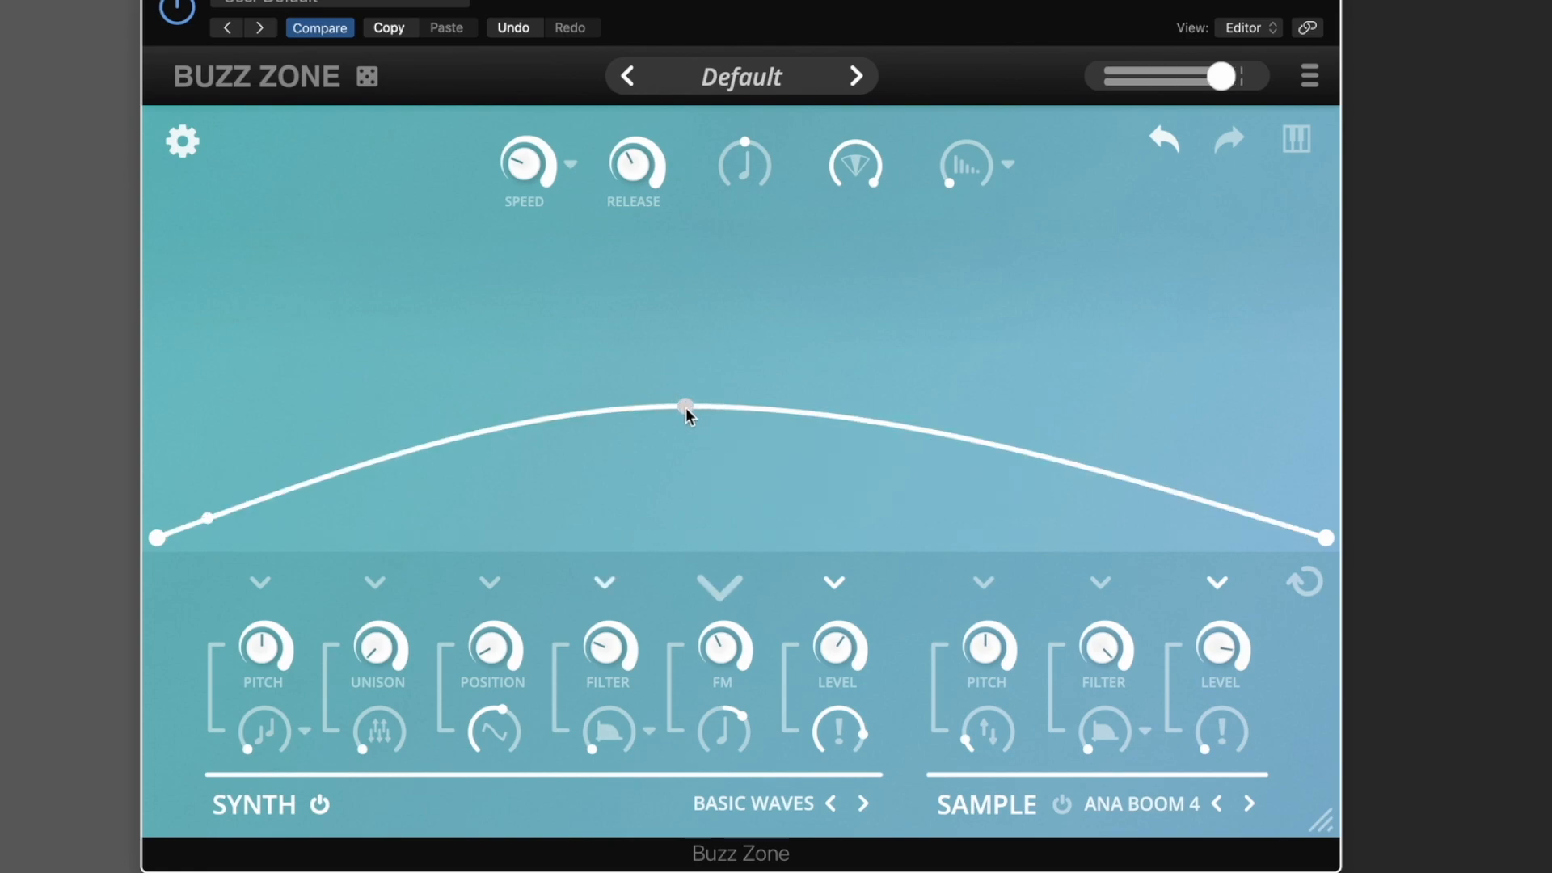
drag(683, 408, 366, 408)
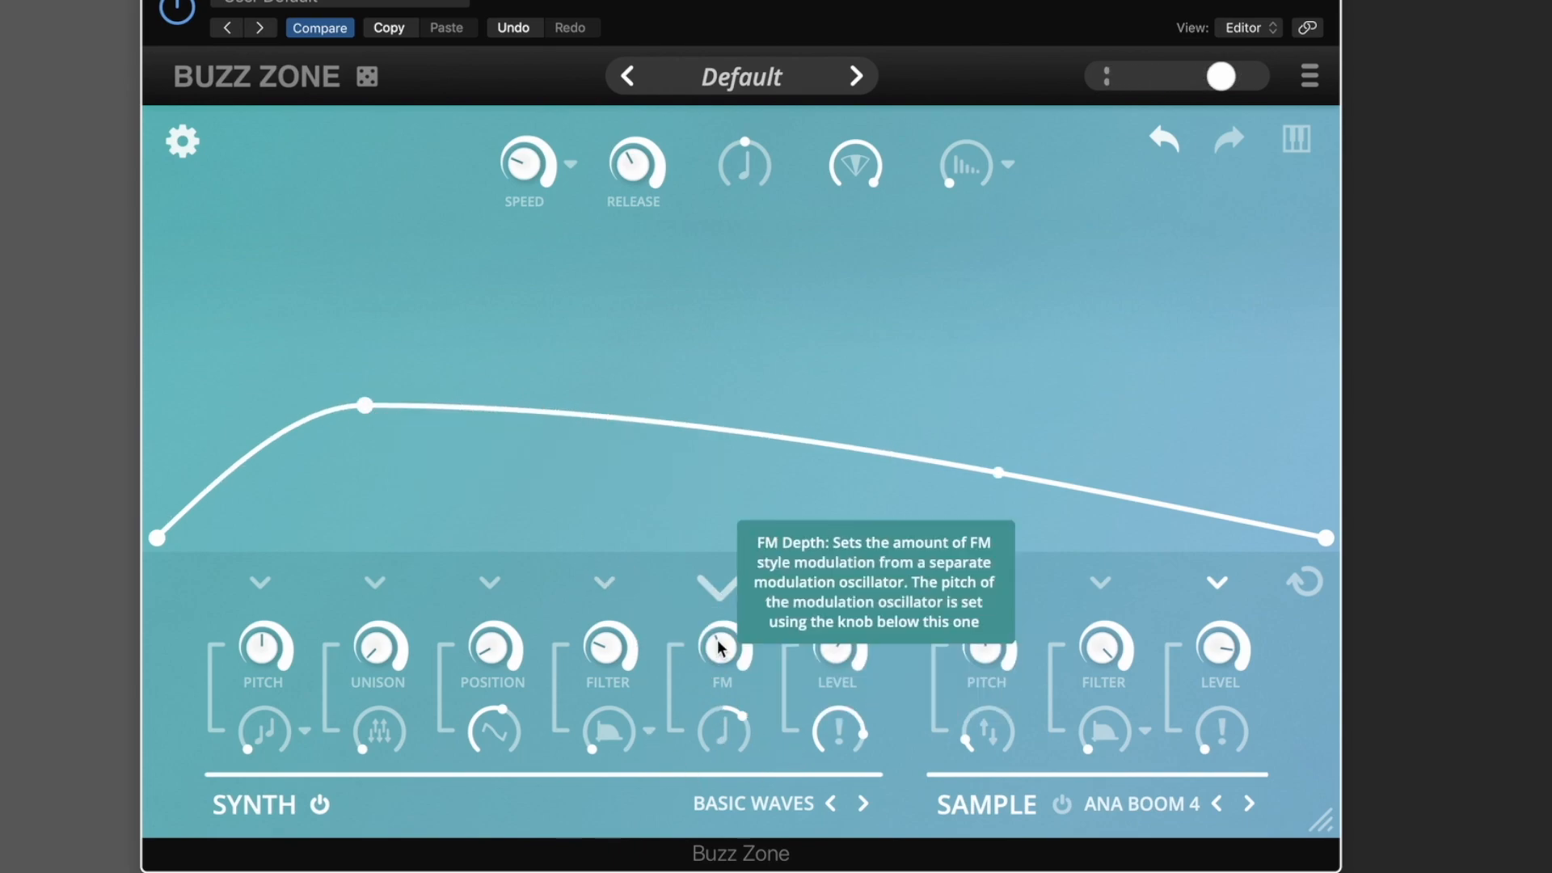
- Reset the Synth FM depth to zero and its modulator pitch to default, and flatten the FM envelope
drag(720, 645, 719, 657)
drag(720, 792, 721, 865)
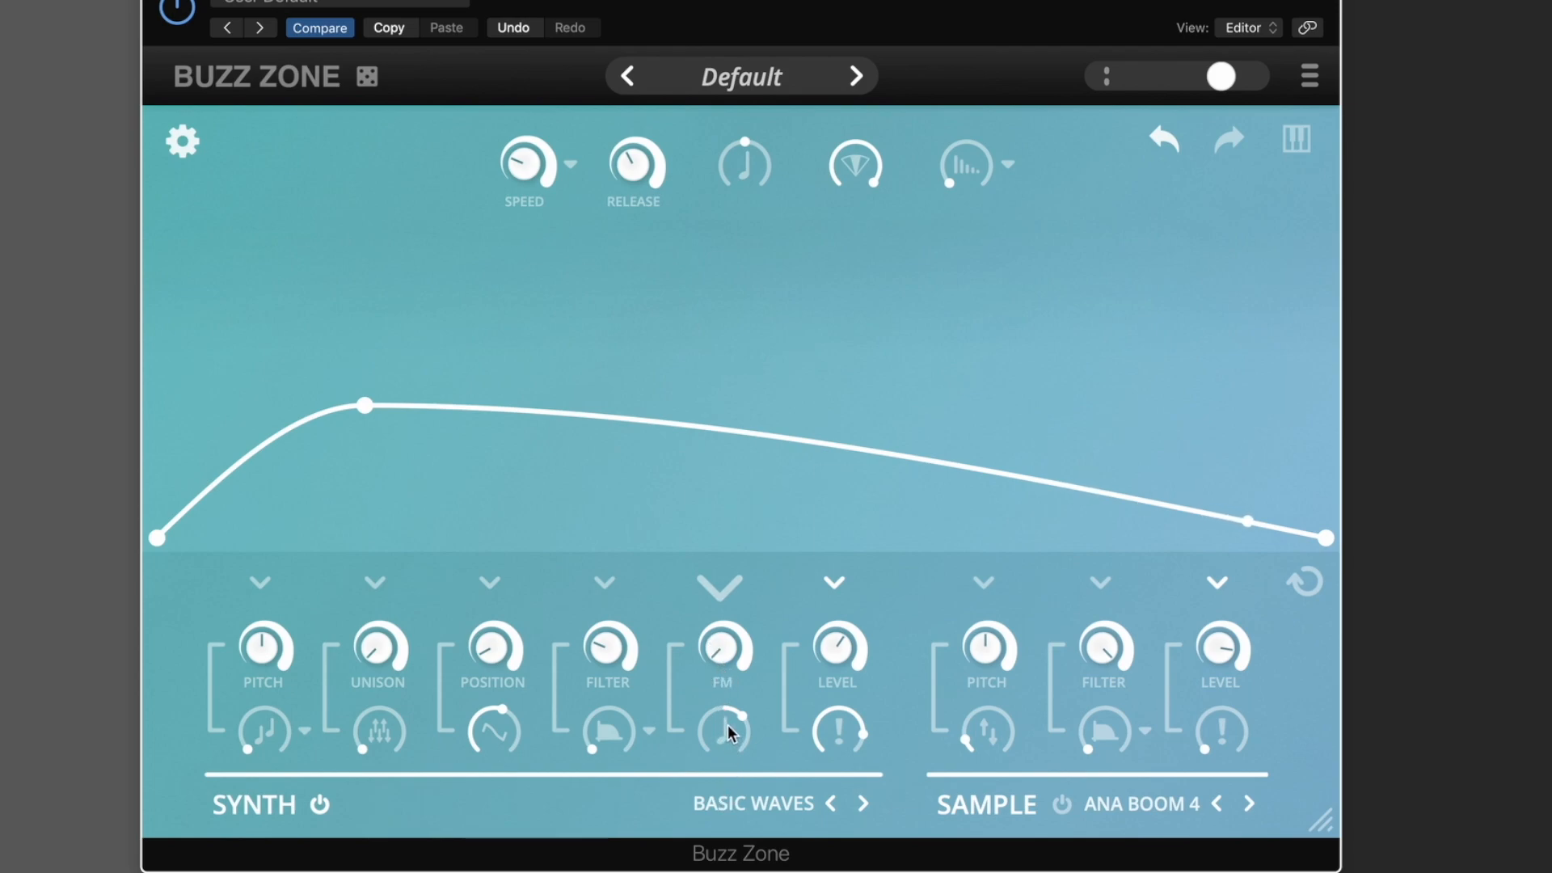
double_click(728, 724)
drag(360, 408, 371, 579)
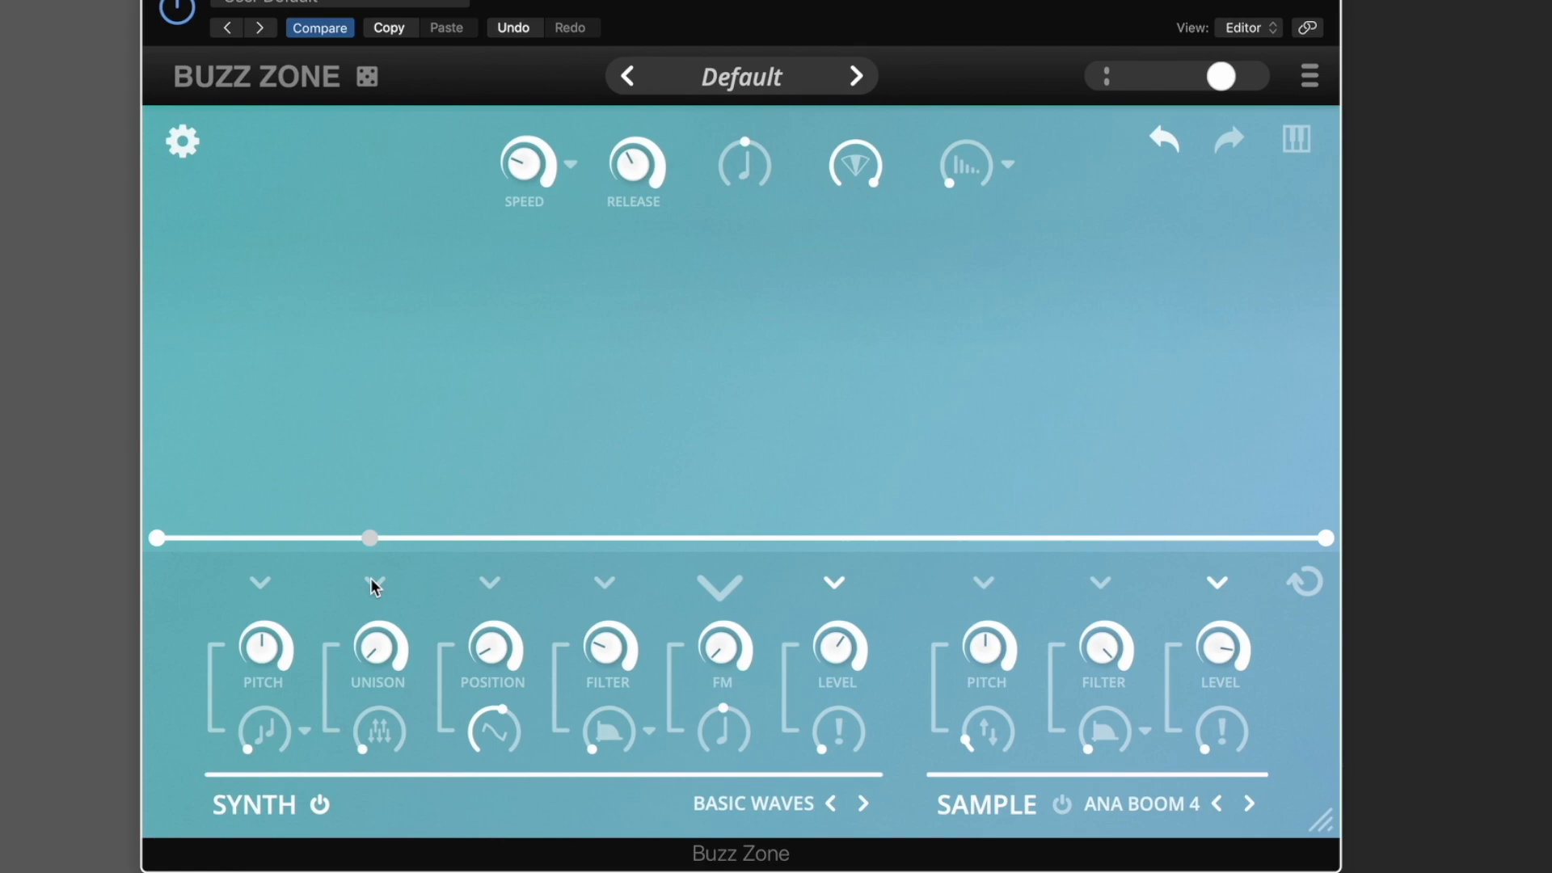
- Restore the Synth Filter to a flat envelope and a near-maximum setting, and reset the wavetable Offset
click(603, 585)
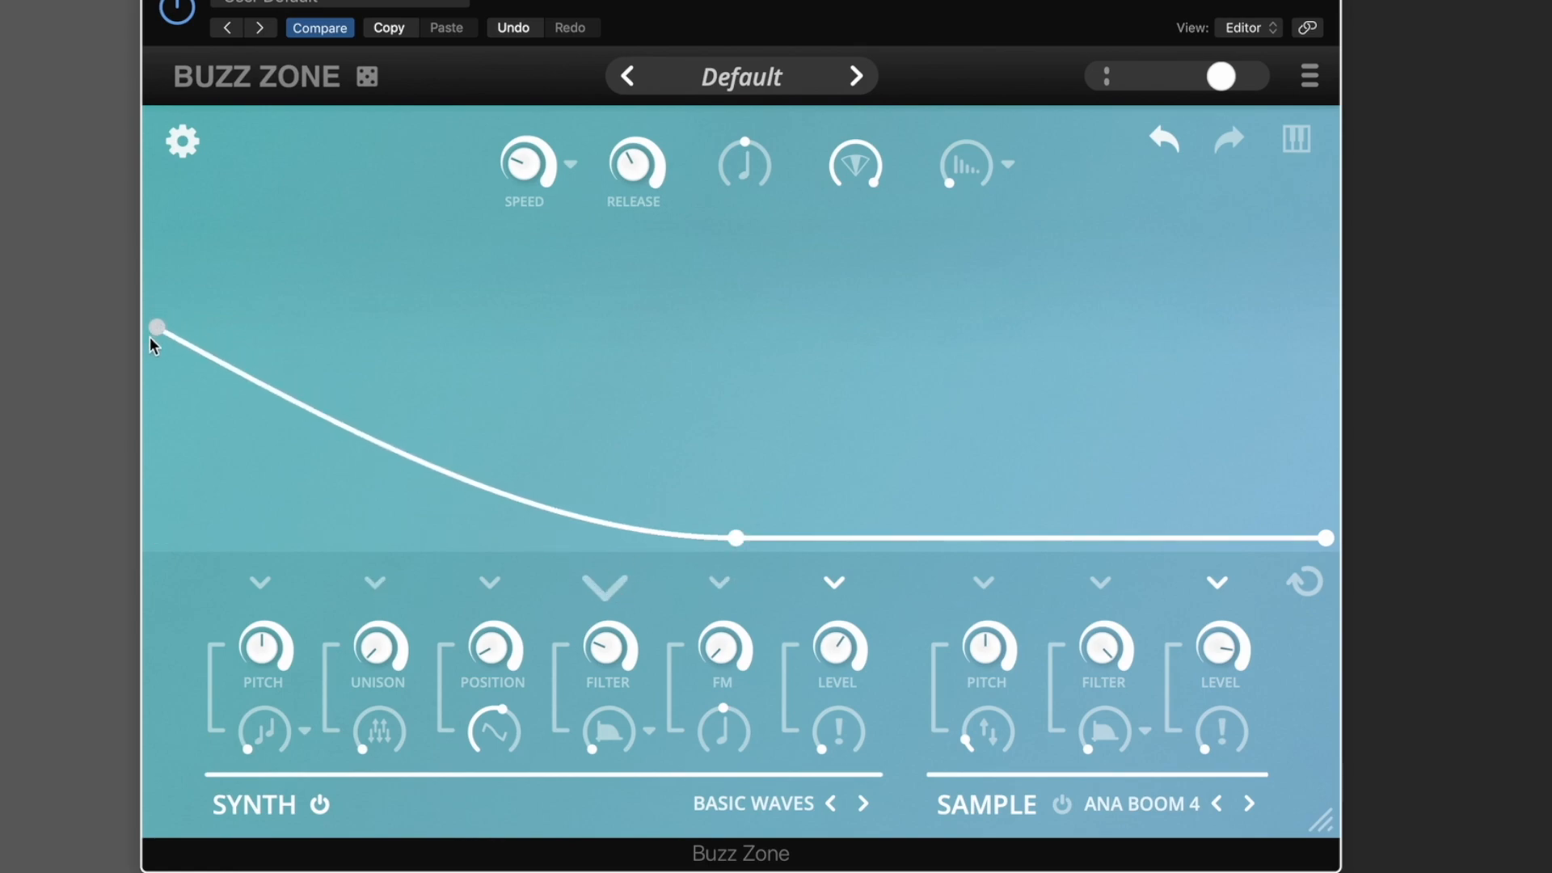
drag(153, 323, 158, 616)
drag(607, 646, 613, 447)
click(512, 710)
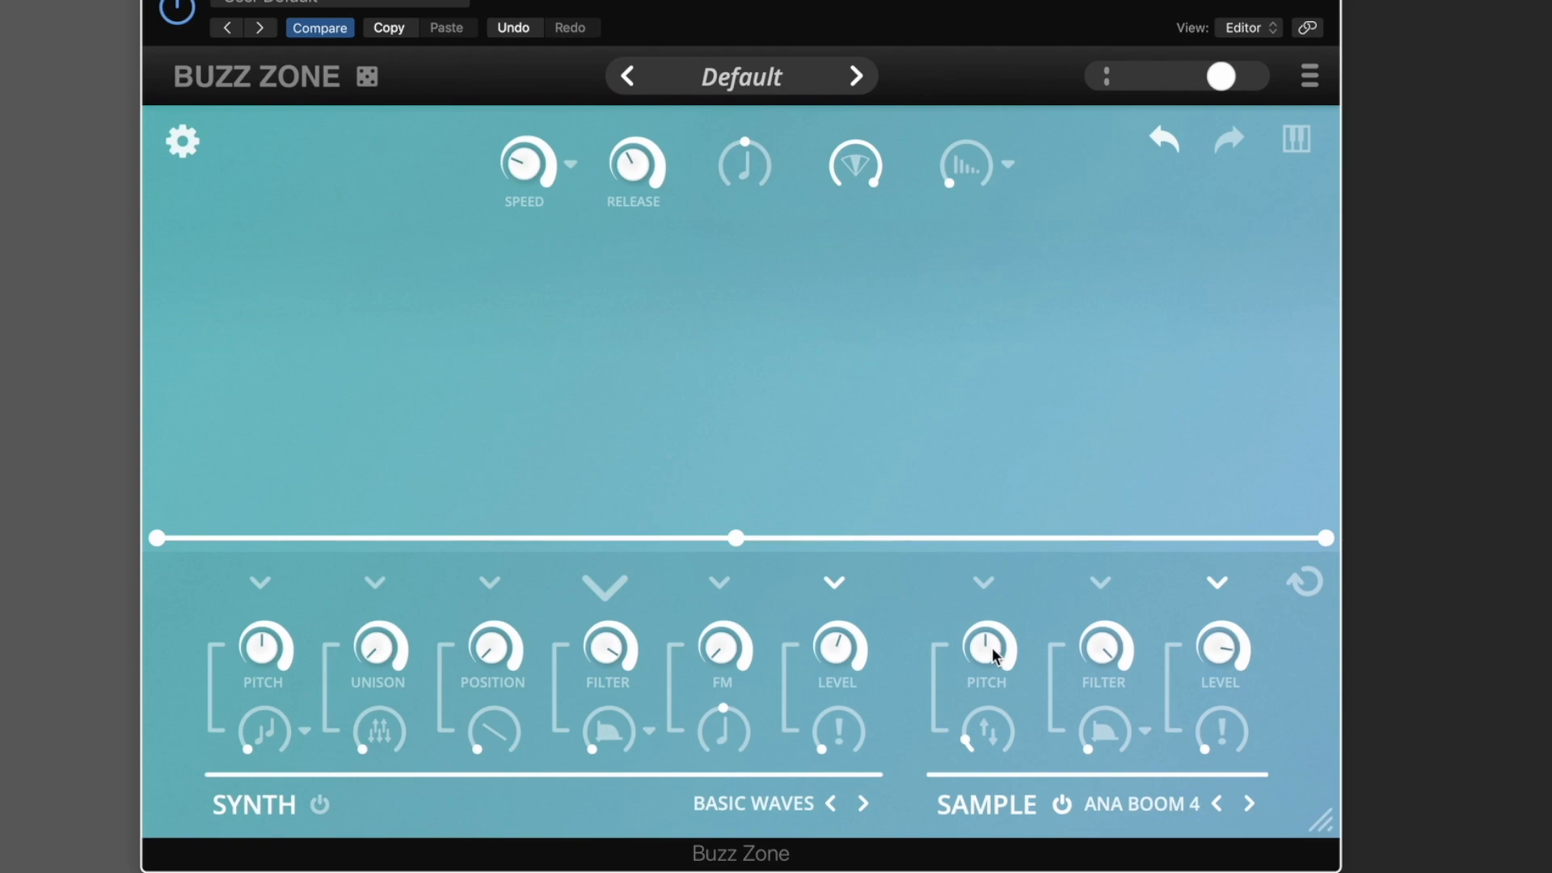
- Load the House Bass 1 sample from the Bass category and set the Sample Pitch to 24.00
click(1153, 798)
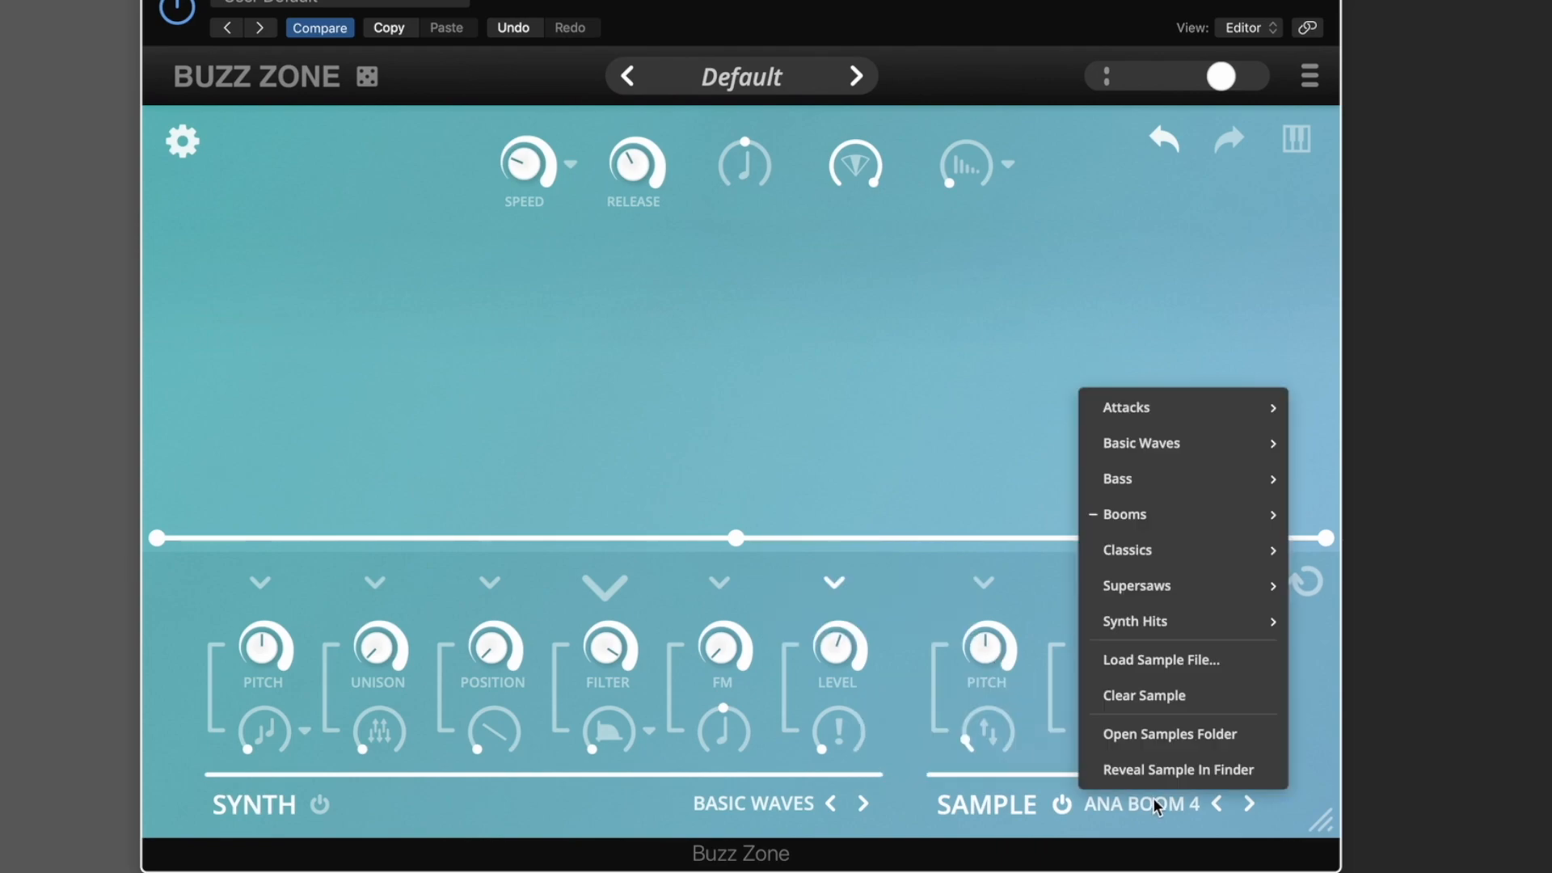
mouse_move(1195, 480)
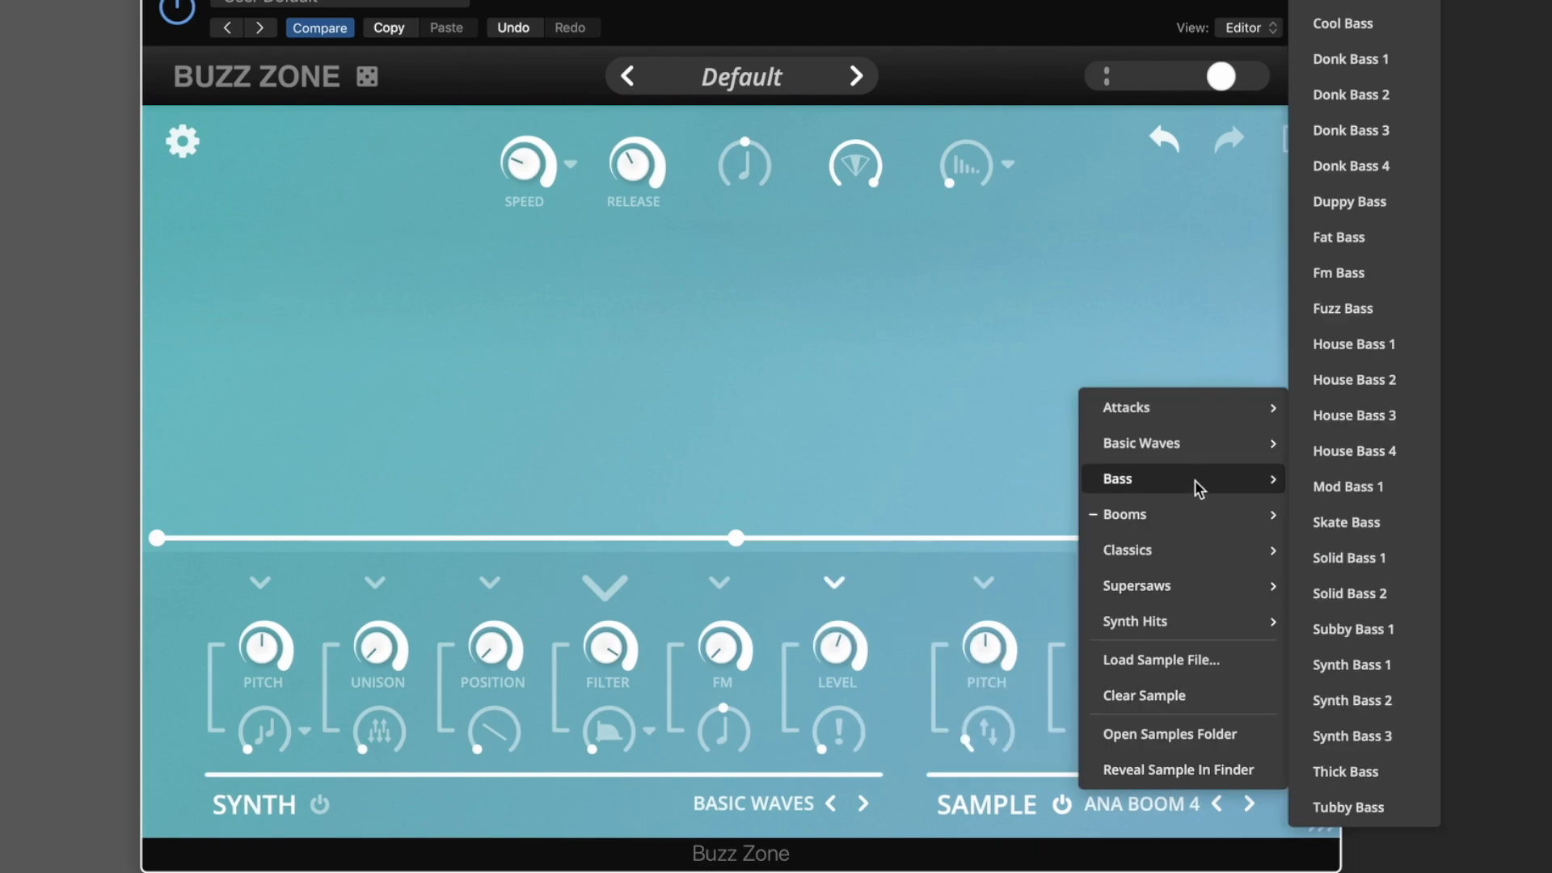
click(1366, 344)
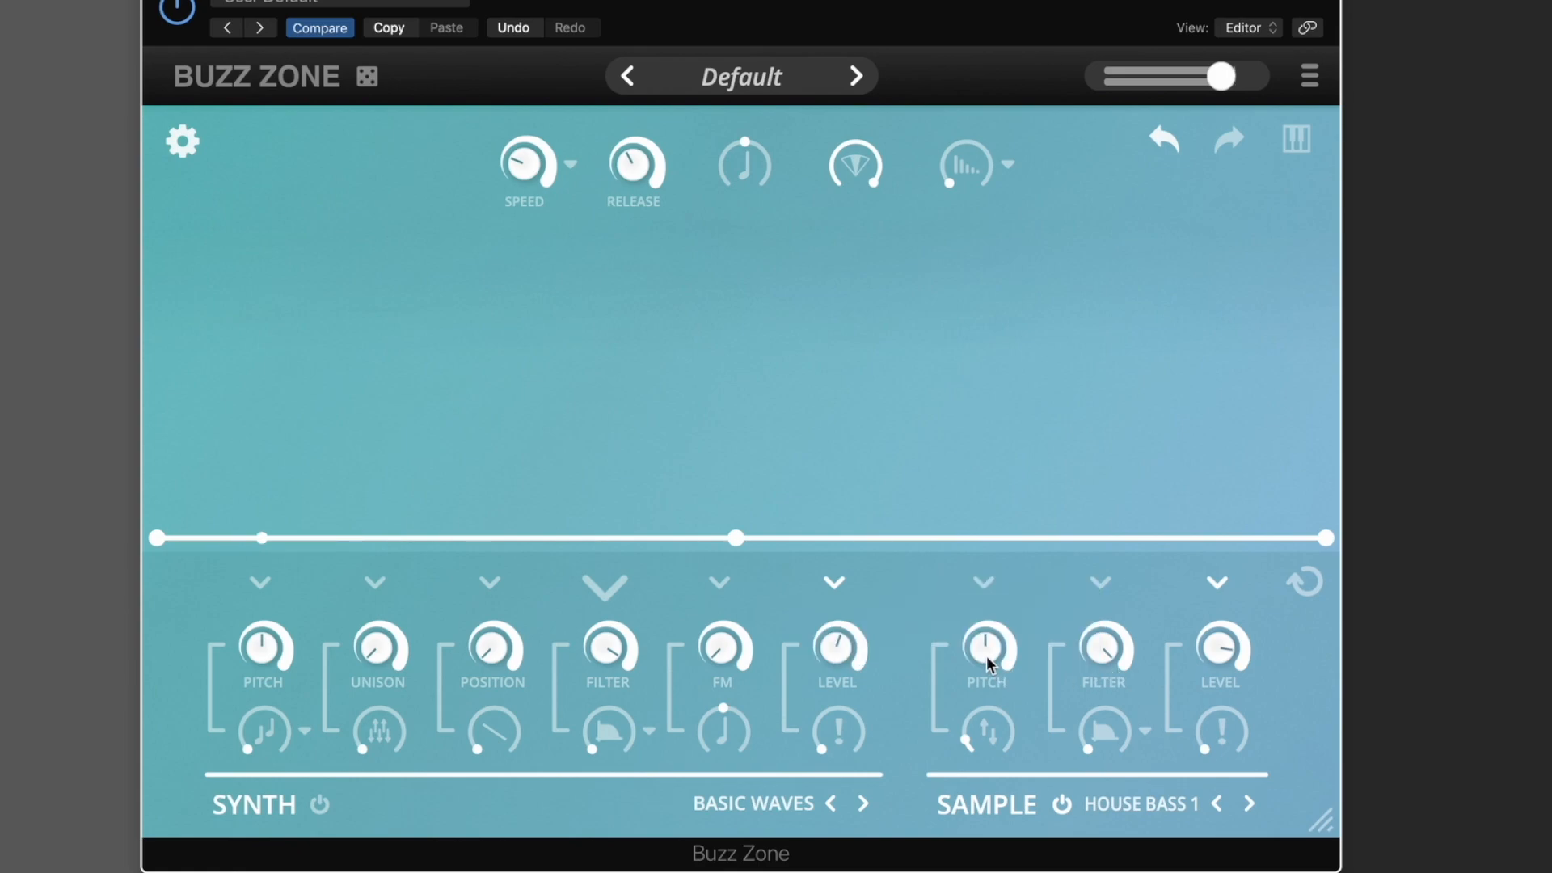
drag(986, 656, 996, 564)
drag(981, 653, 1020, 729)
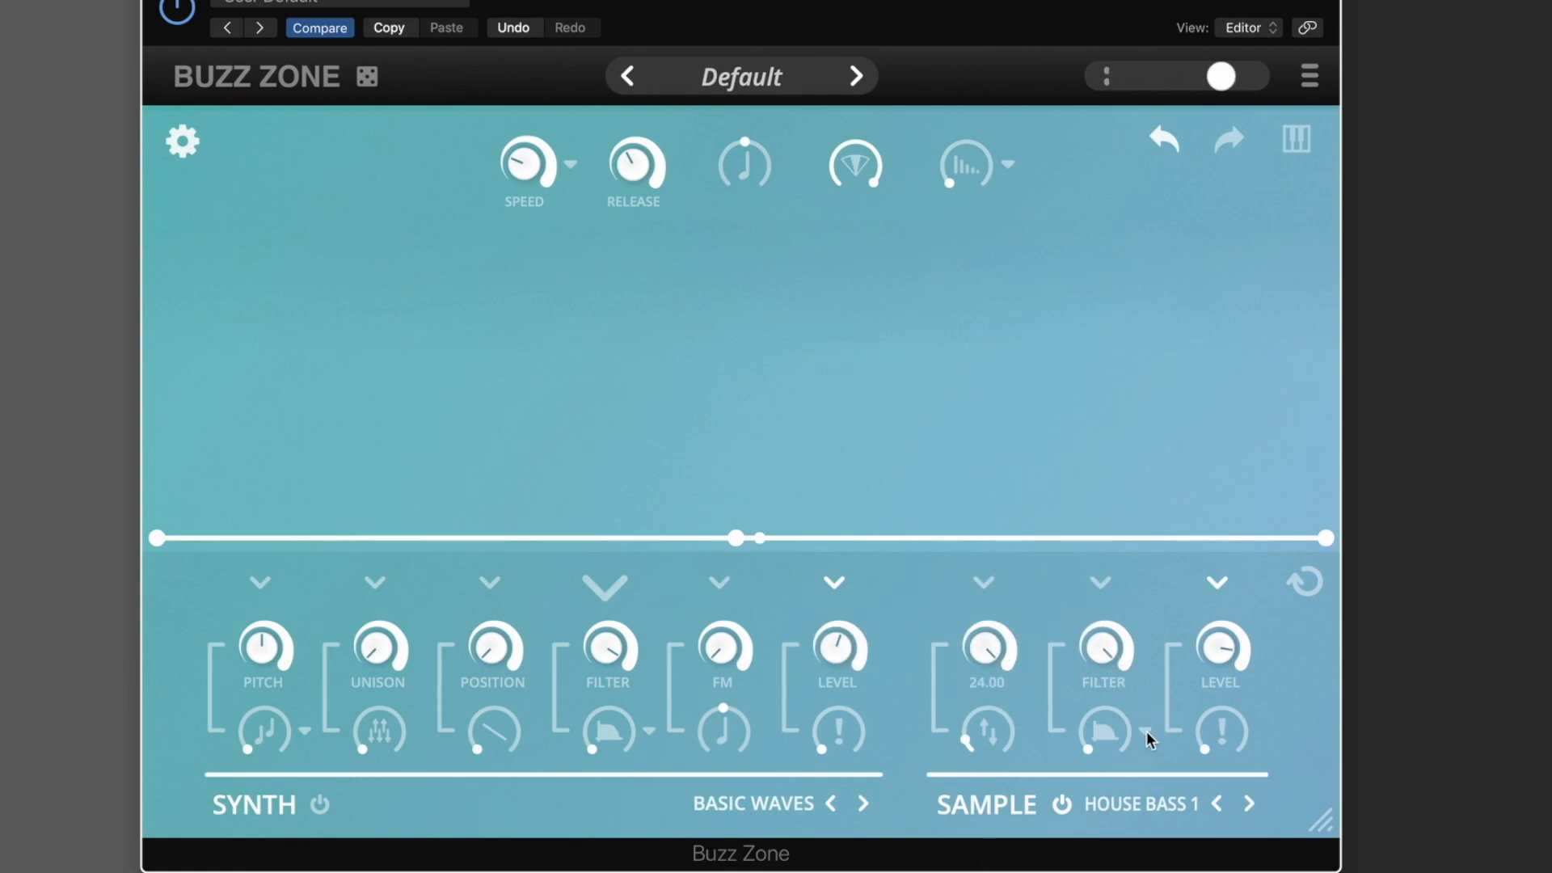
- Load the Synth 173 sample from the Synth Hits category
click(1139, 804)
mouse_move(1204, 586)
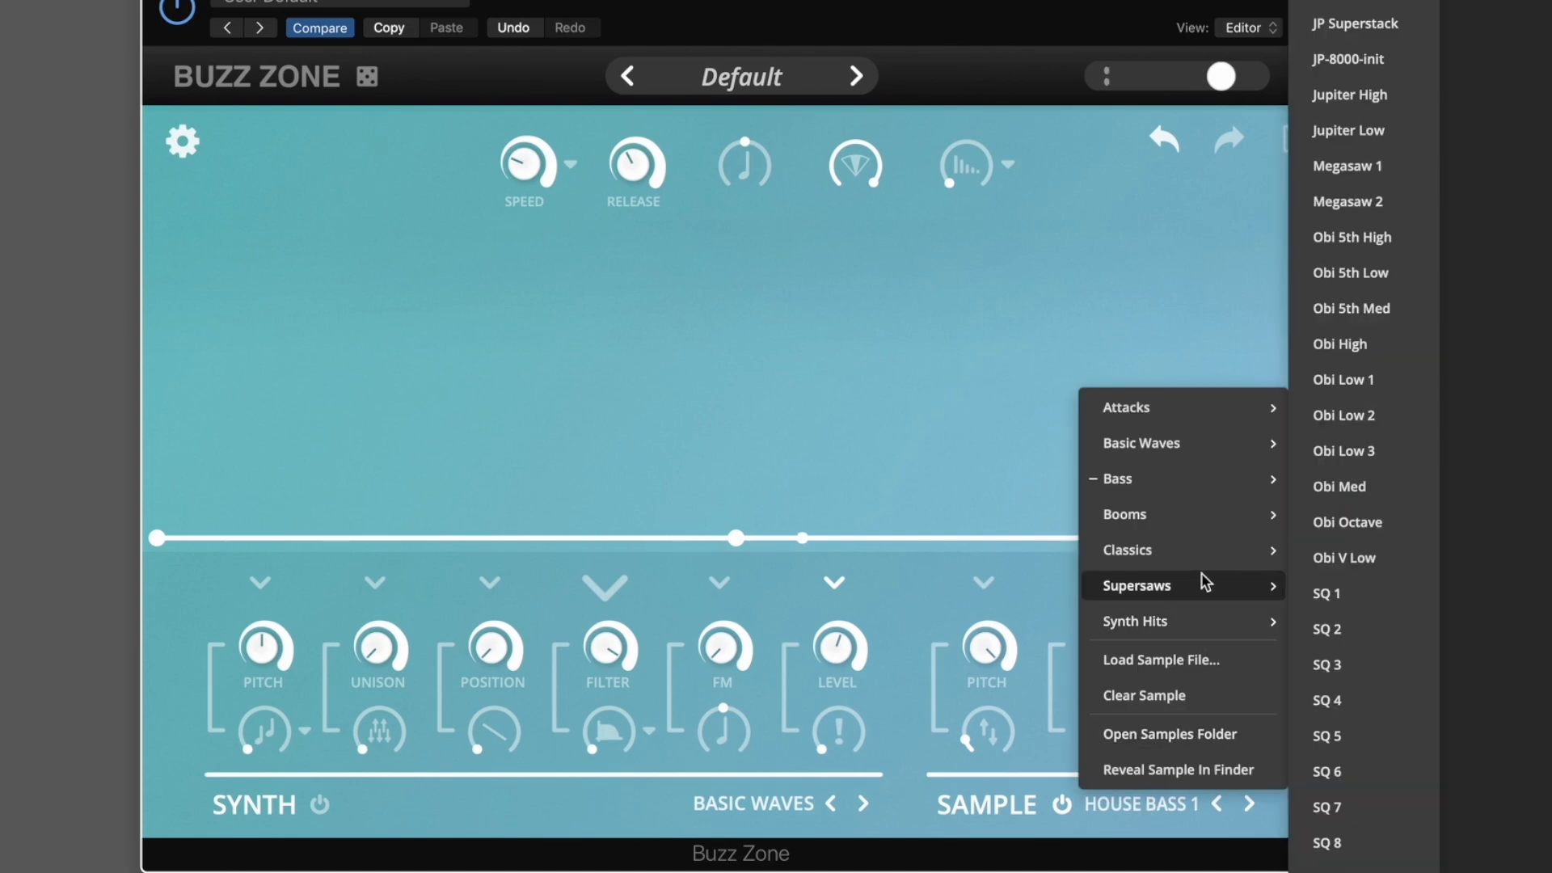
mouse_move(1205, 619)
scroll(1369, 677, down, 20)
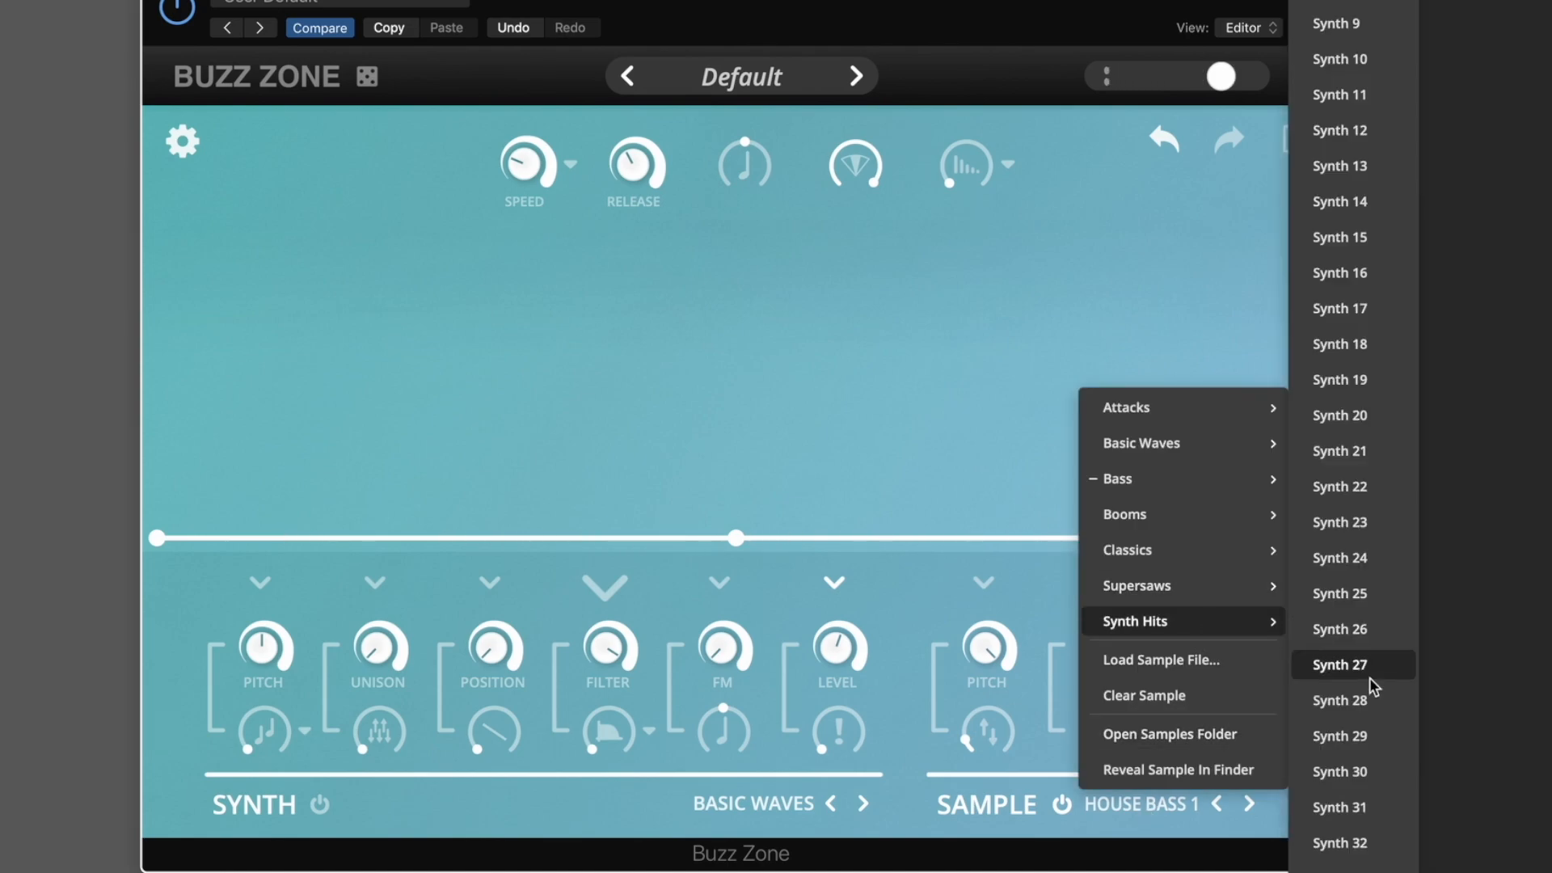
scroll(1372, 683, down, 15)
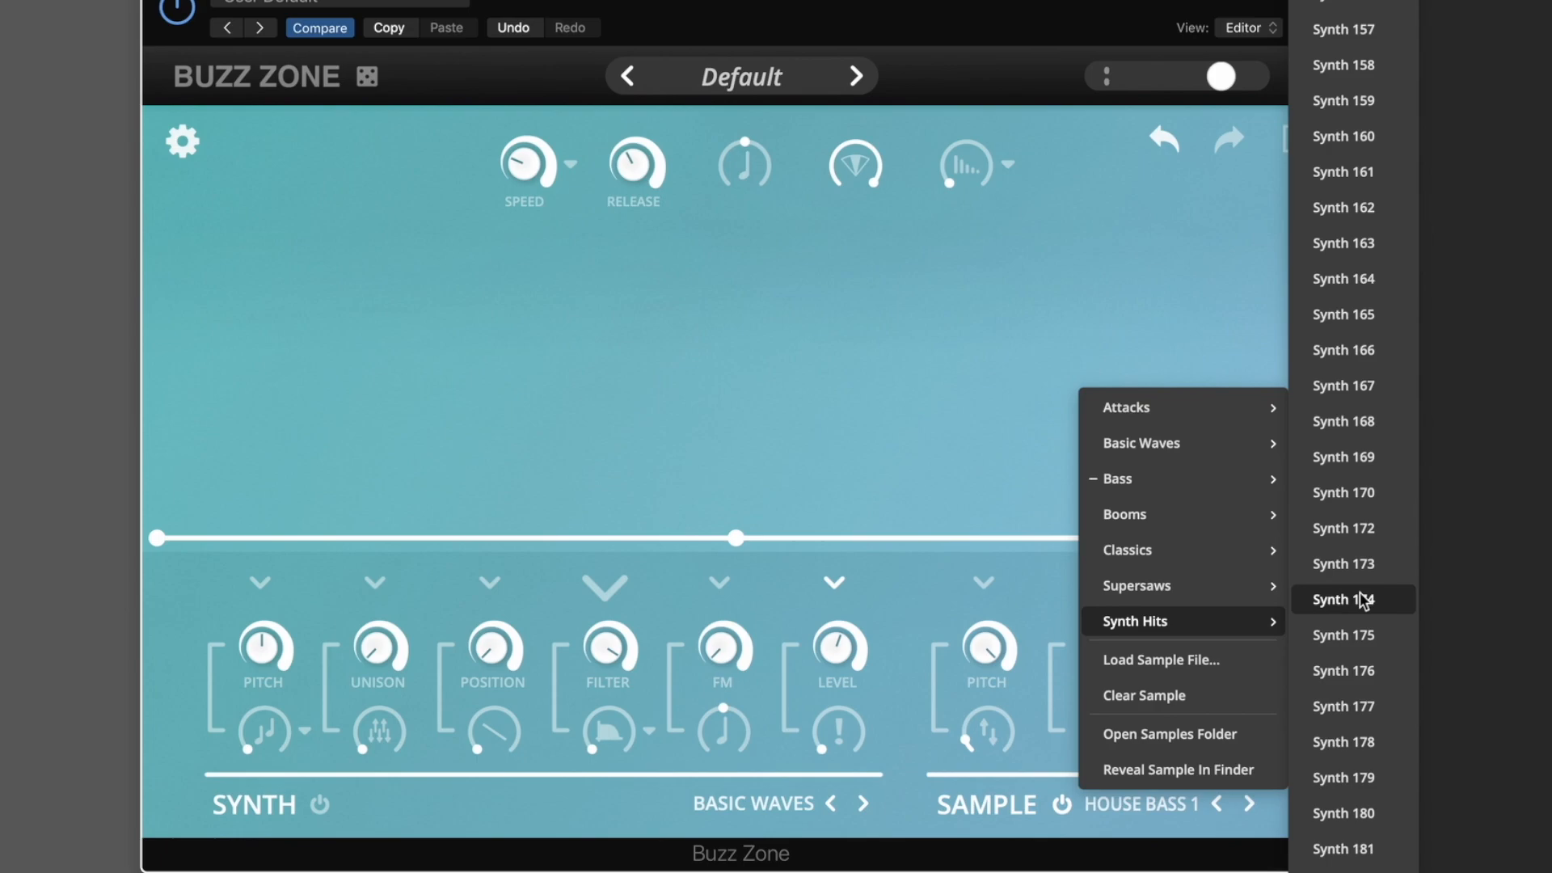
click(1363, 596)
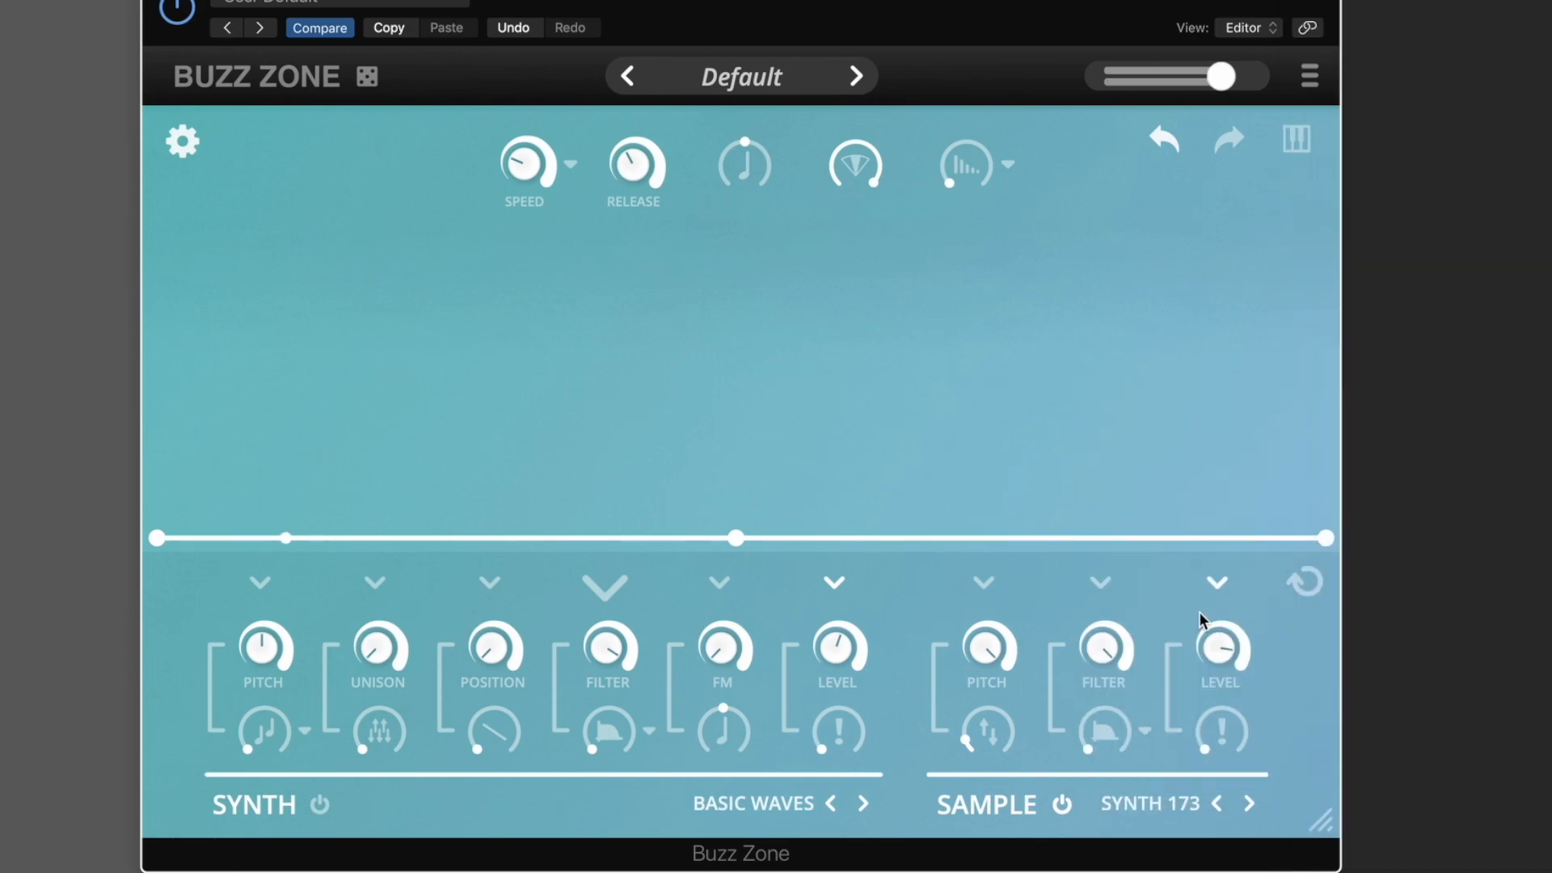
- Enter a lower negative value for the Sample Pitch and raise the control paired with it well above halfway
double_click(989, 646)
drag(989, 651, 993, 684)
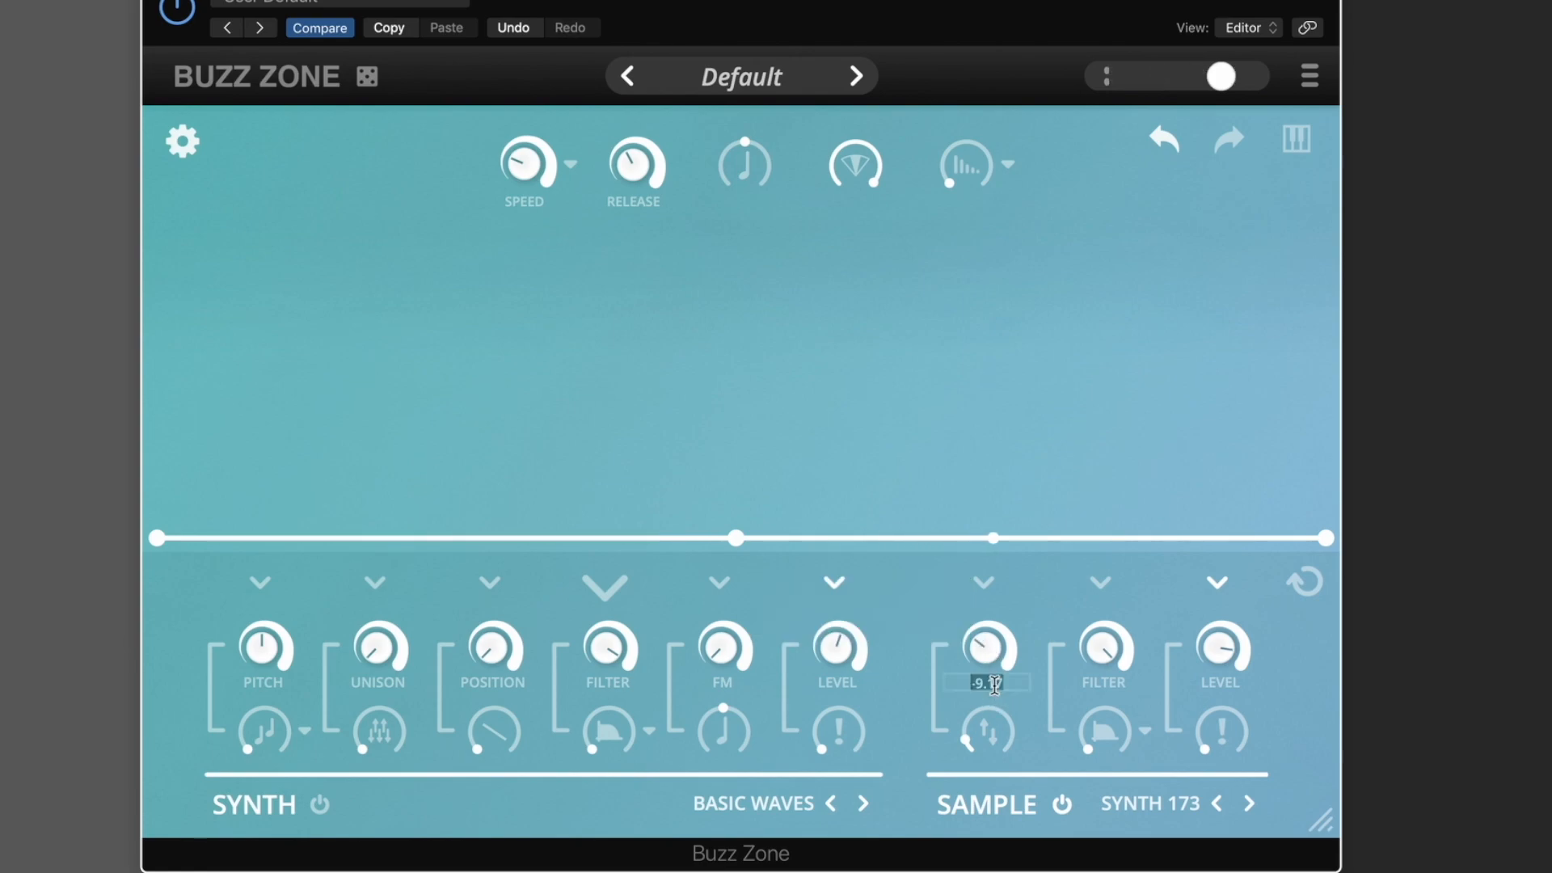
text(-1)
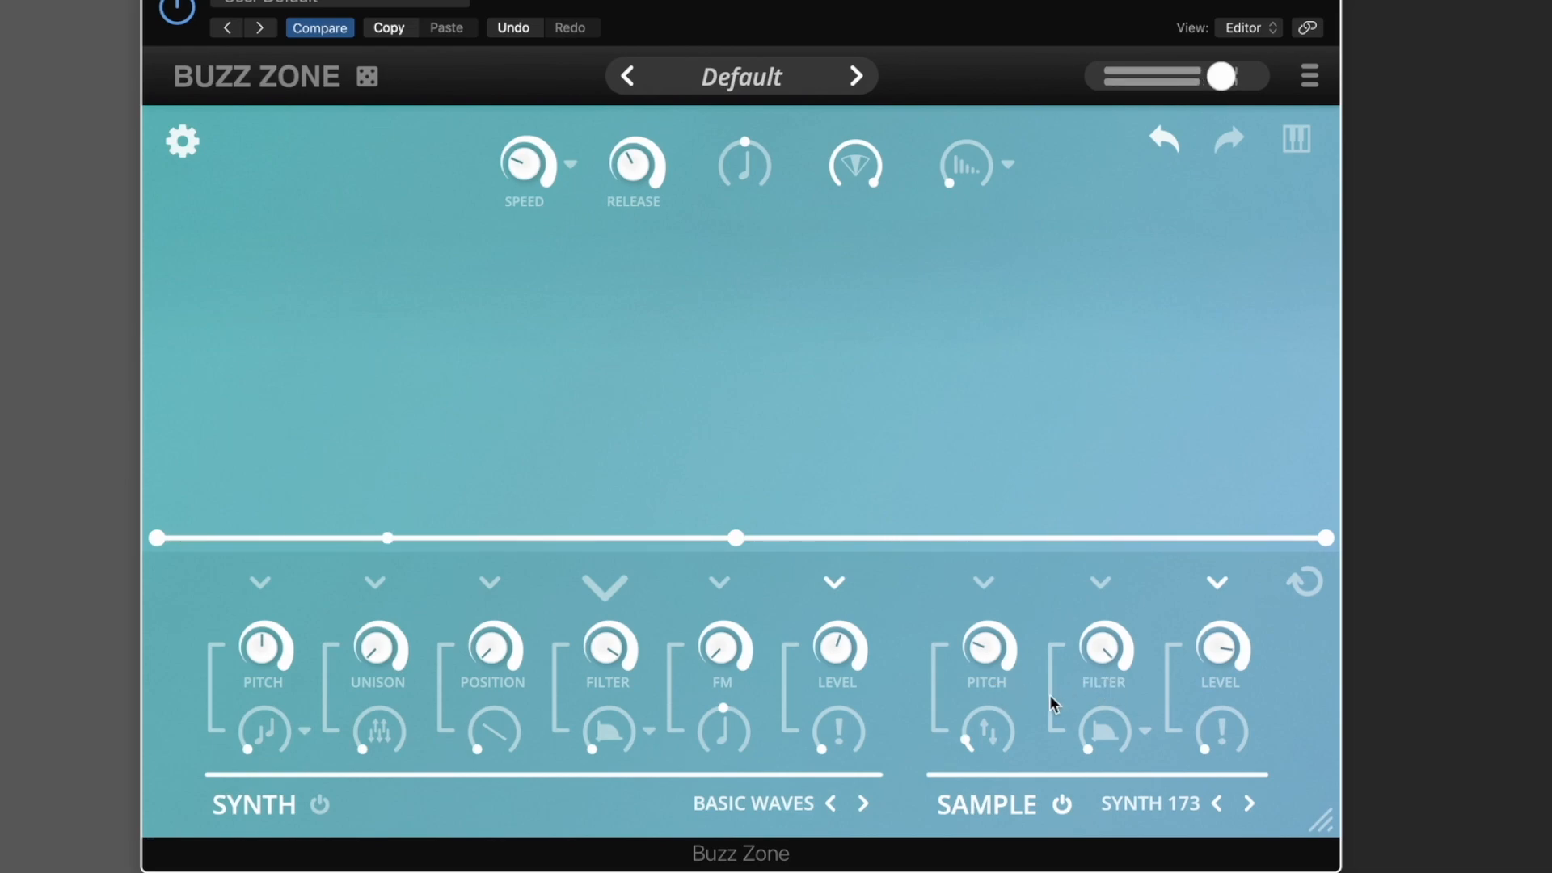
drag(983, 730, 996, 579)
- Compare the filter models offered for the Sample section with those offered for the Synth section
click(1147, 730)
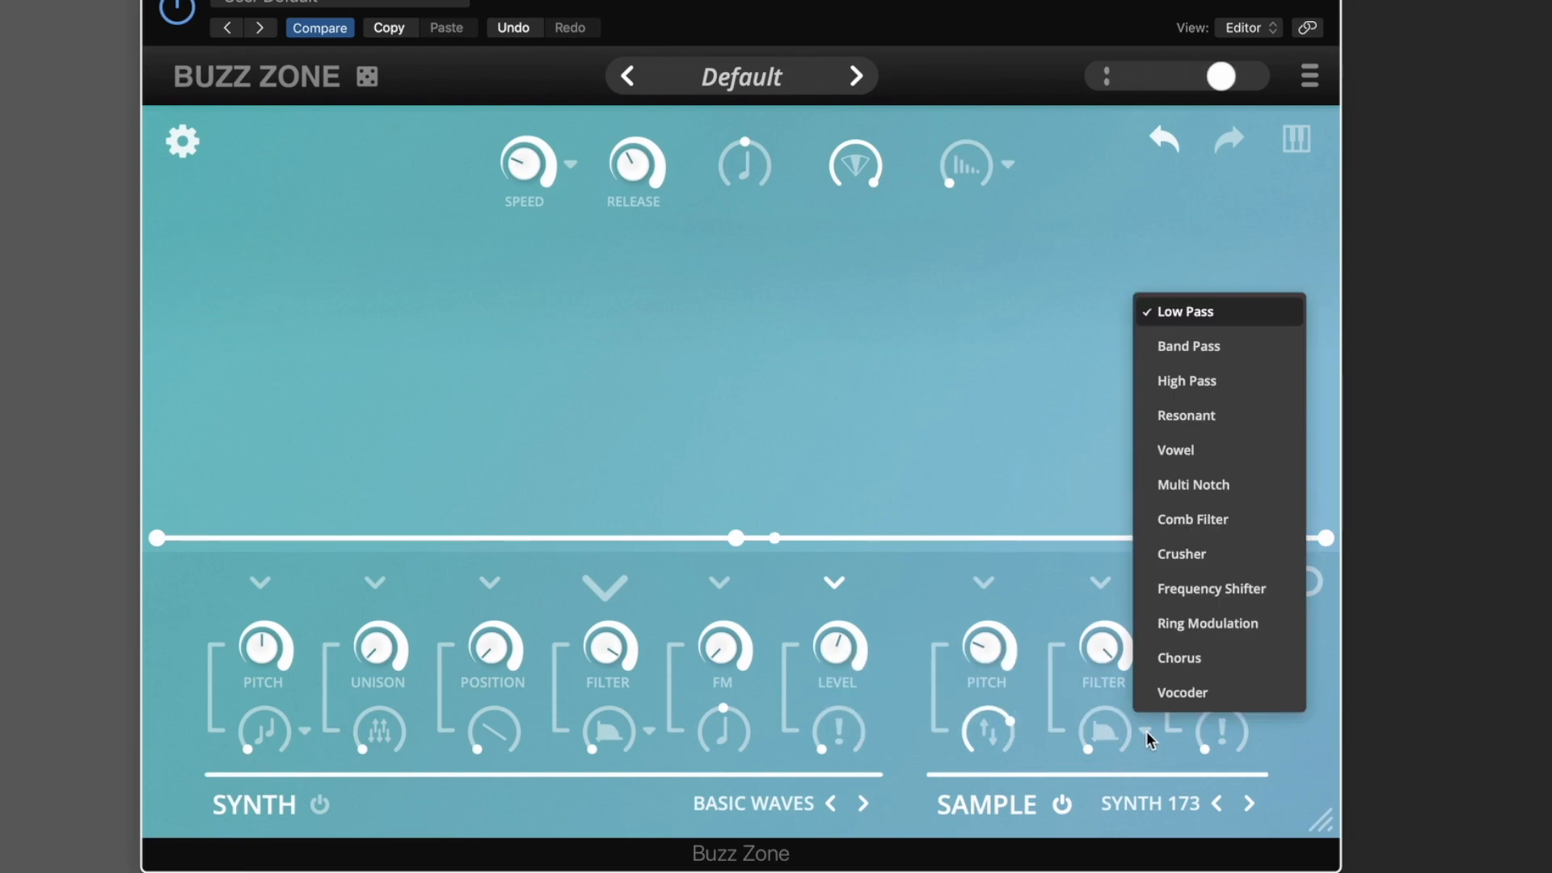
click(899, 600)
click(650, 731)
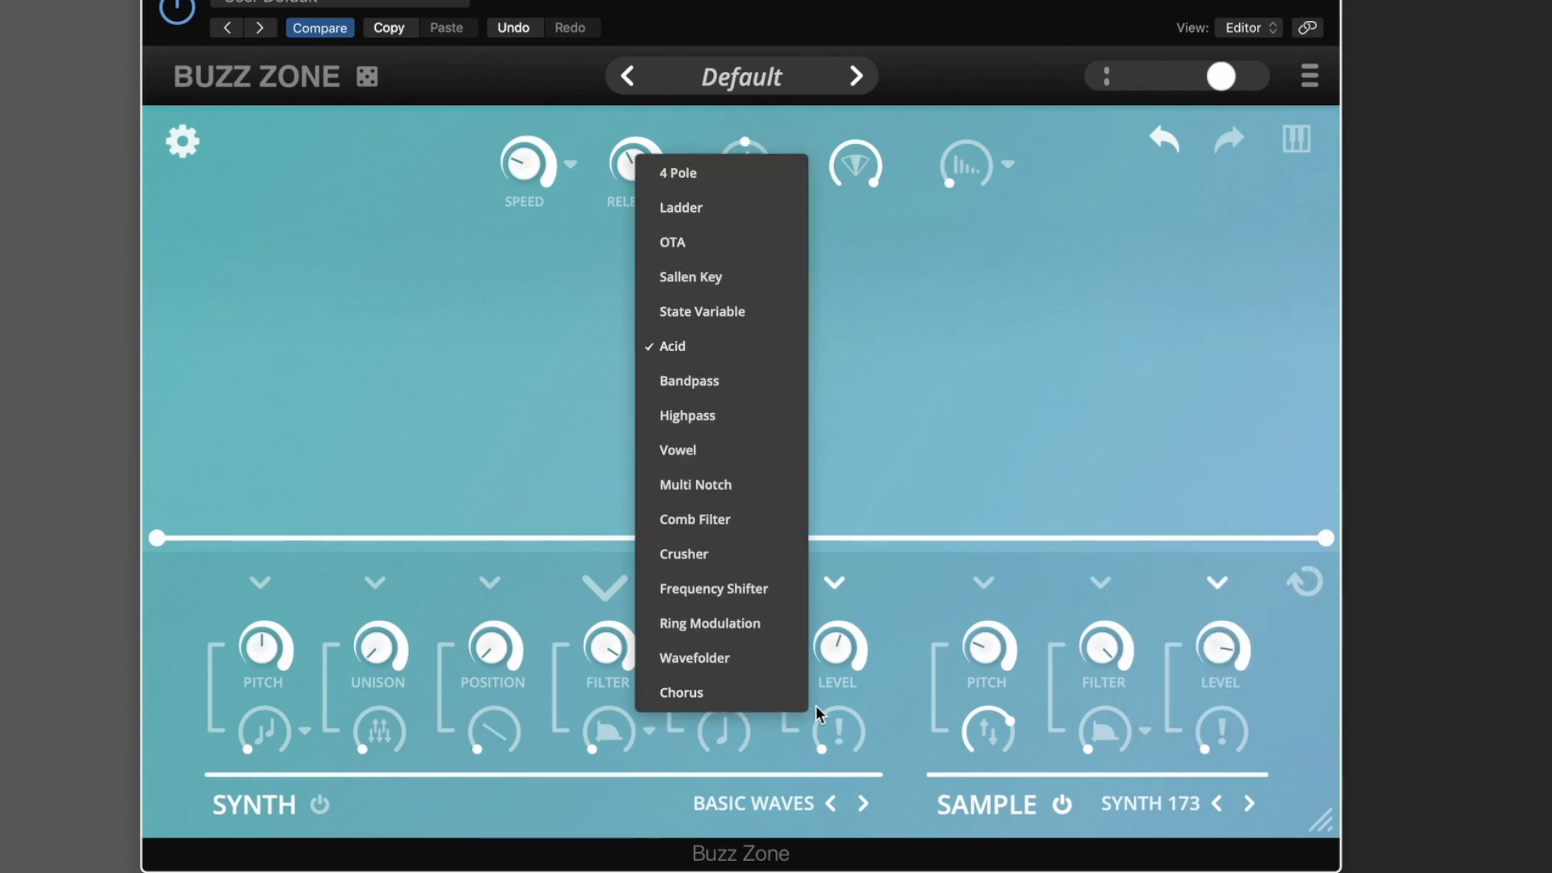
click(950, 691)
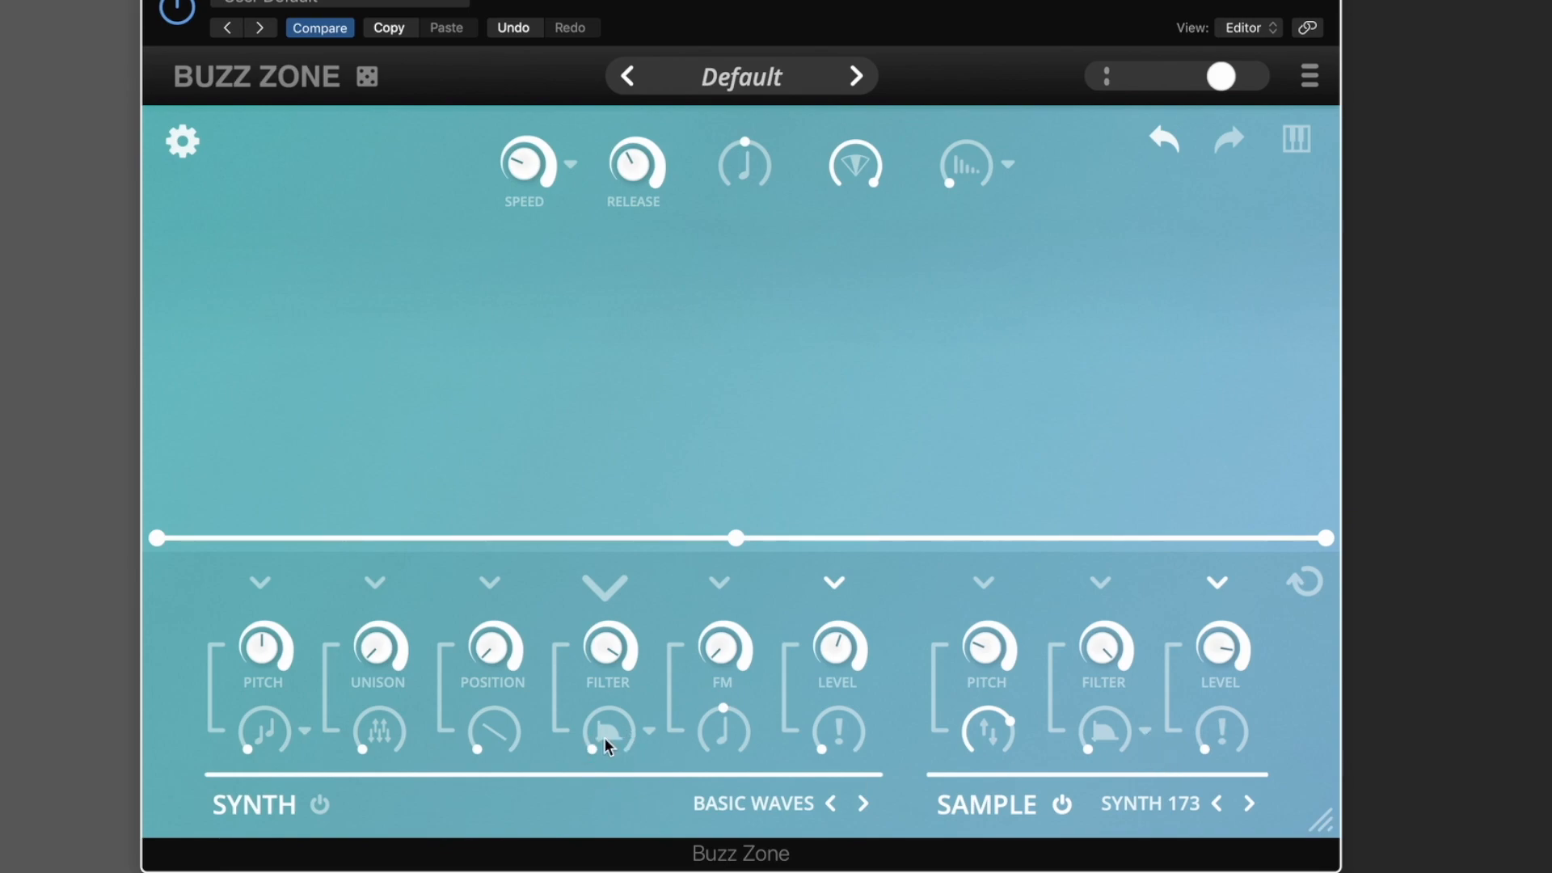
click(652, 729)
click(889, 727)
click(1144, 731)
click(1046, 725)
- Load the JP-8000-init sample from the Supersaws category into the Sample section
click(1133, 811)
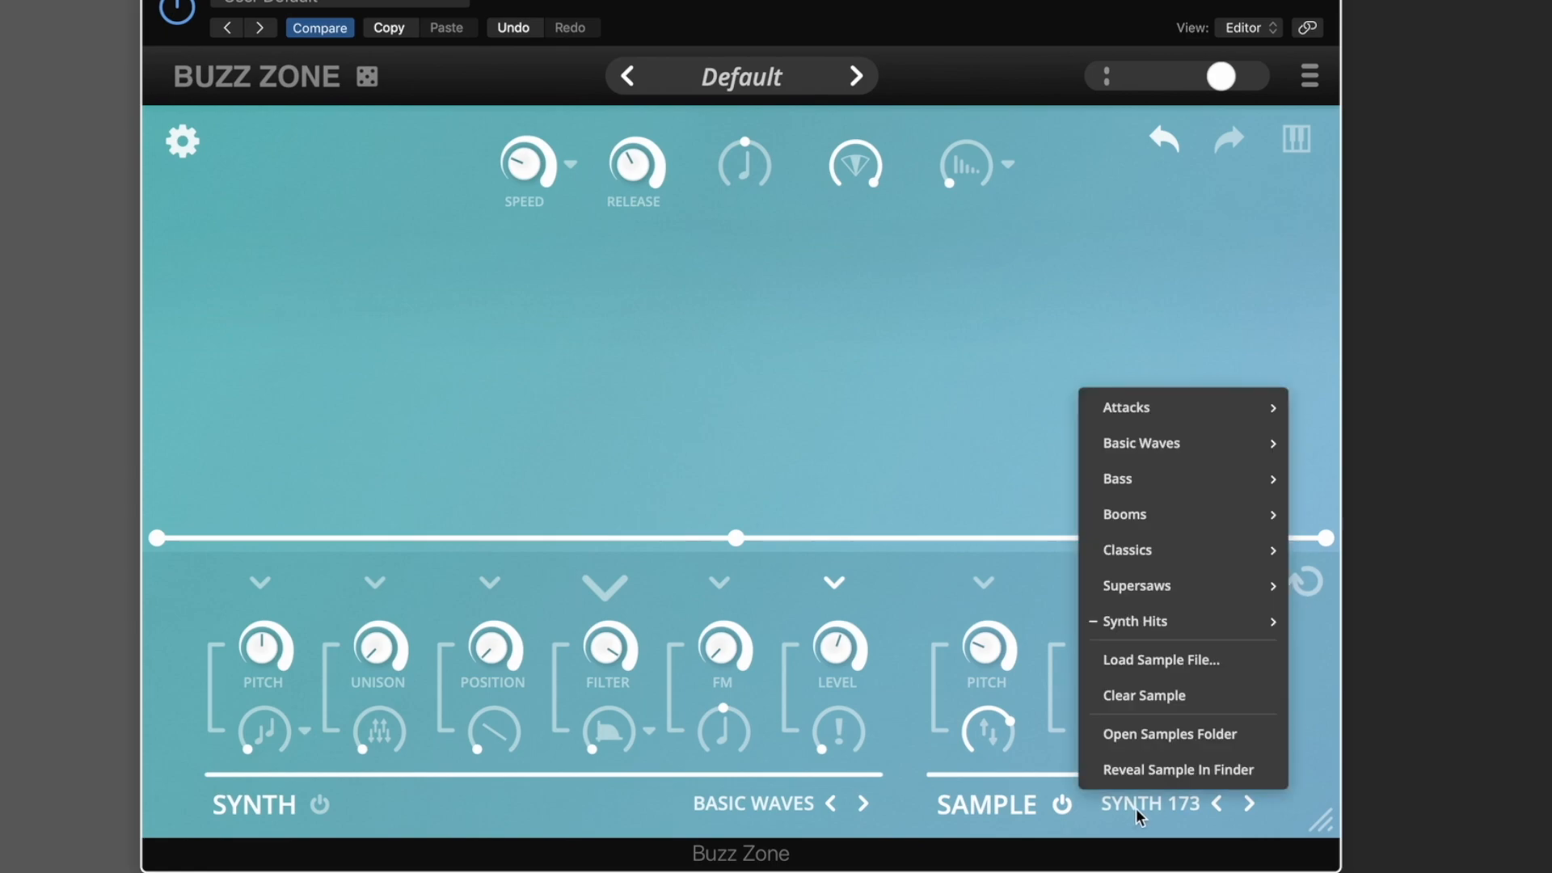
mouse_move(1216, 449)
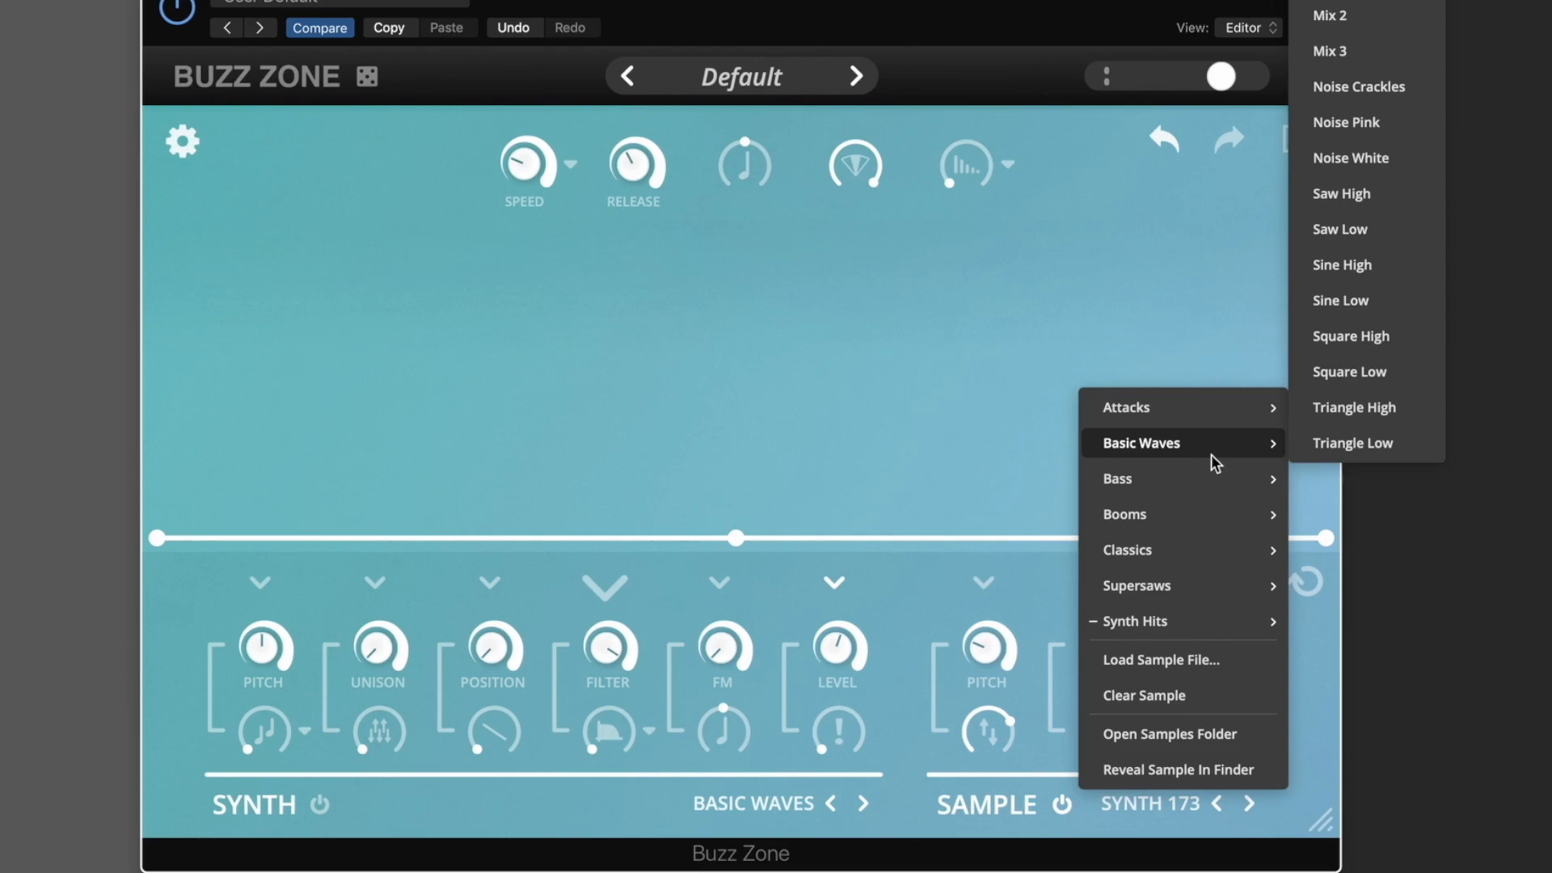
mouse_move(1210, 479)
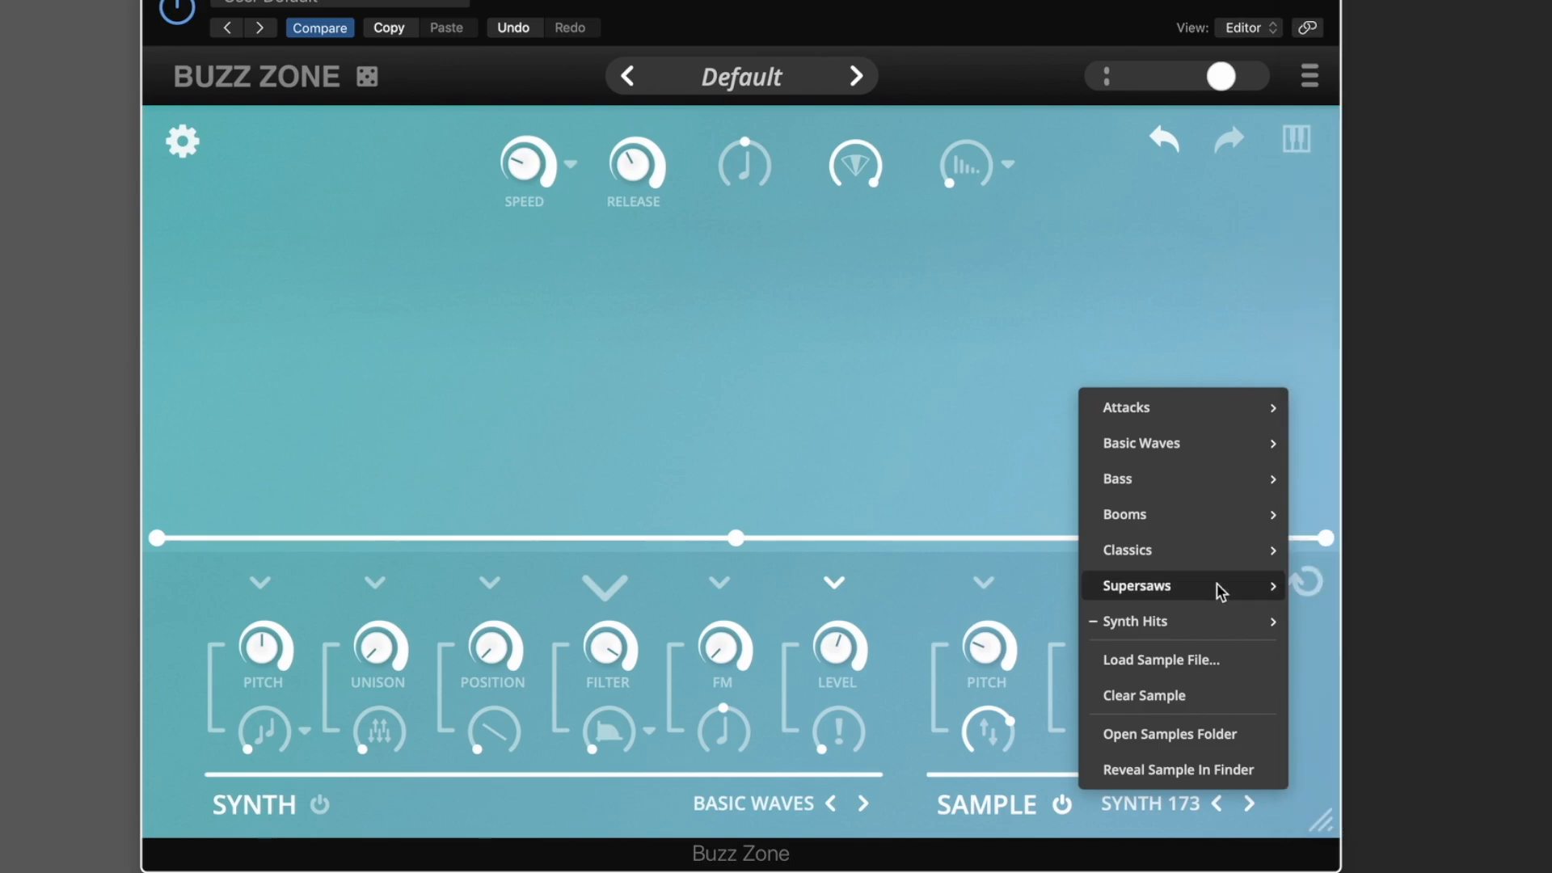
mouse_move(1217, 590)
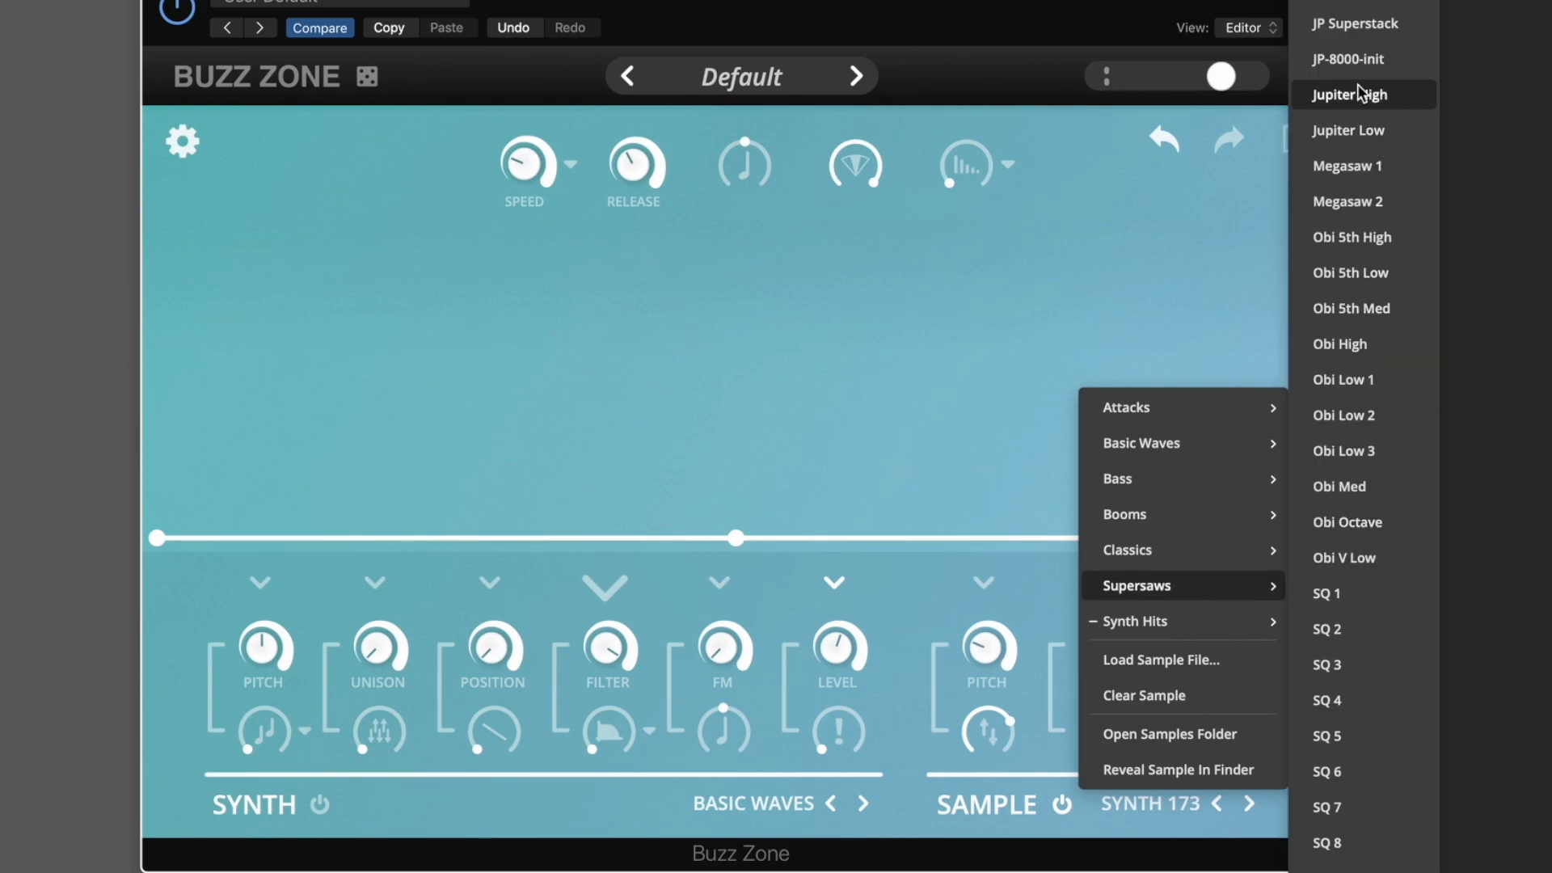
click(1350, 60)
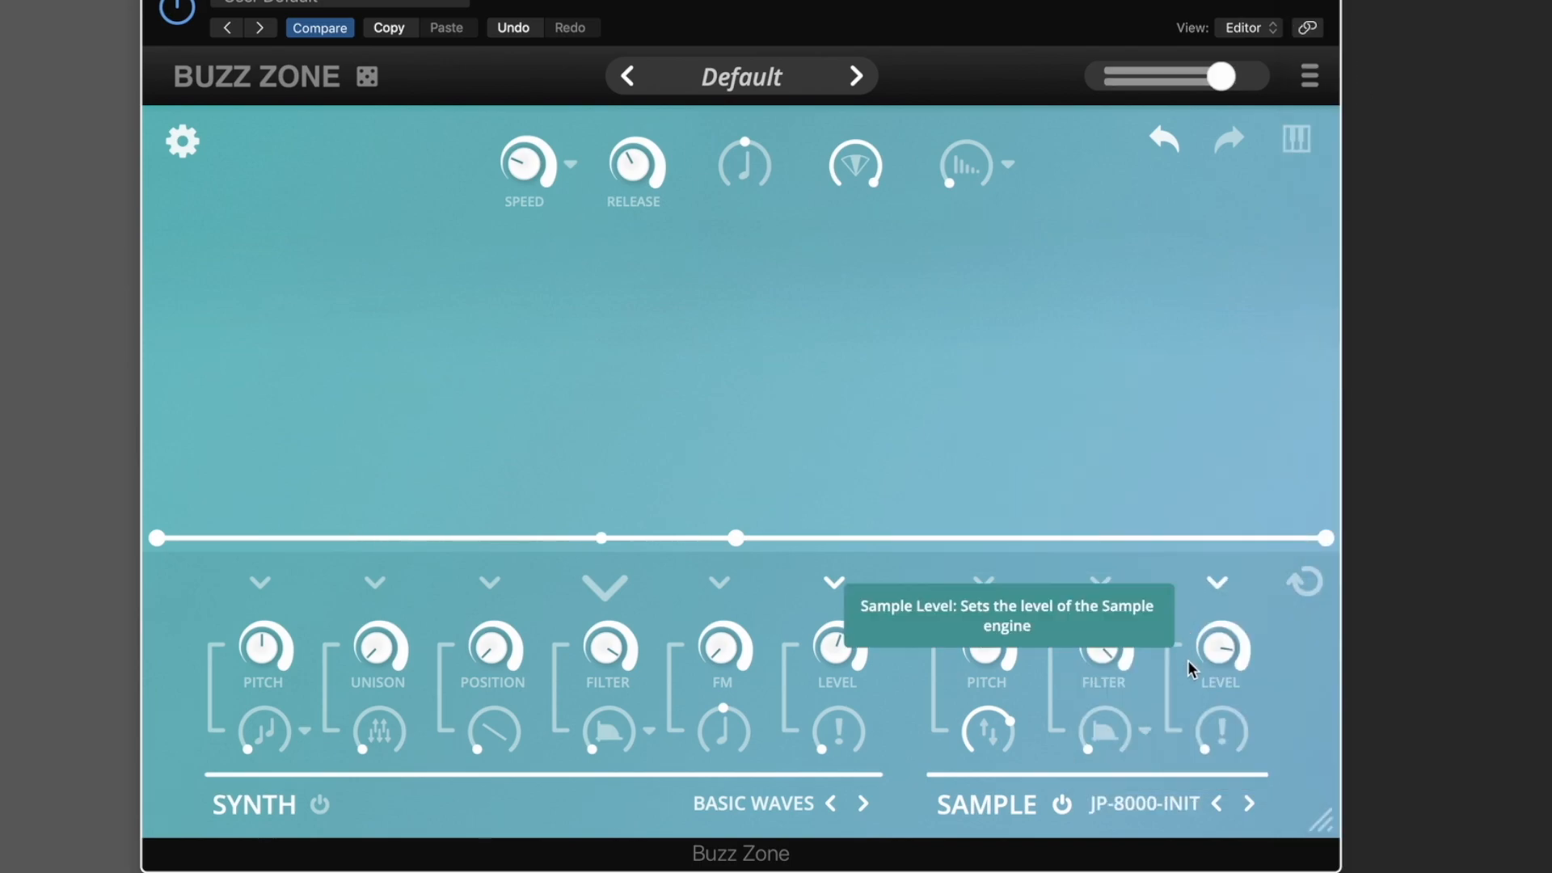
- Reset the Sample Pitch and its paired control to their neutral values and sweep the Sample Filter down and back up
drag(1002, 740, 1002, 849)
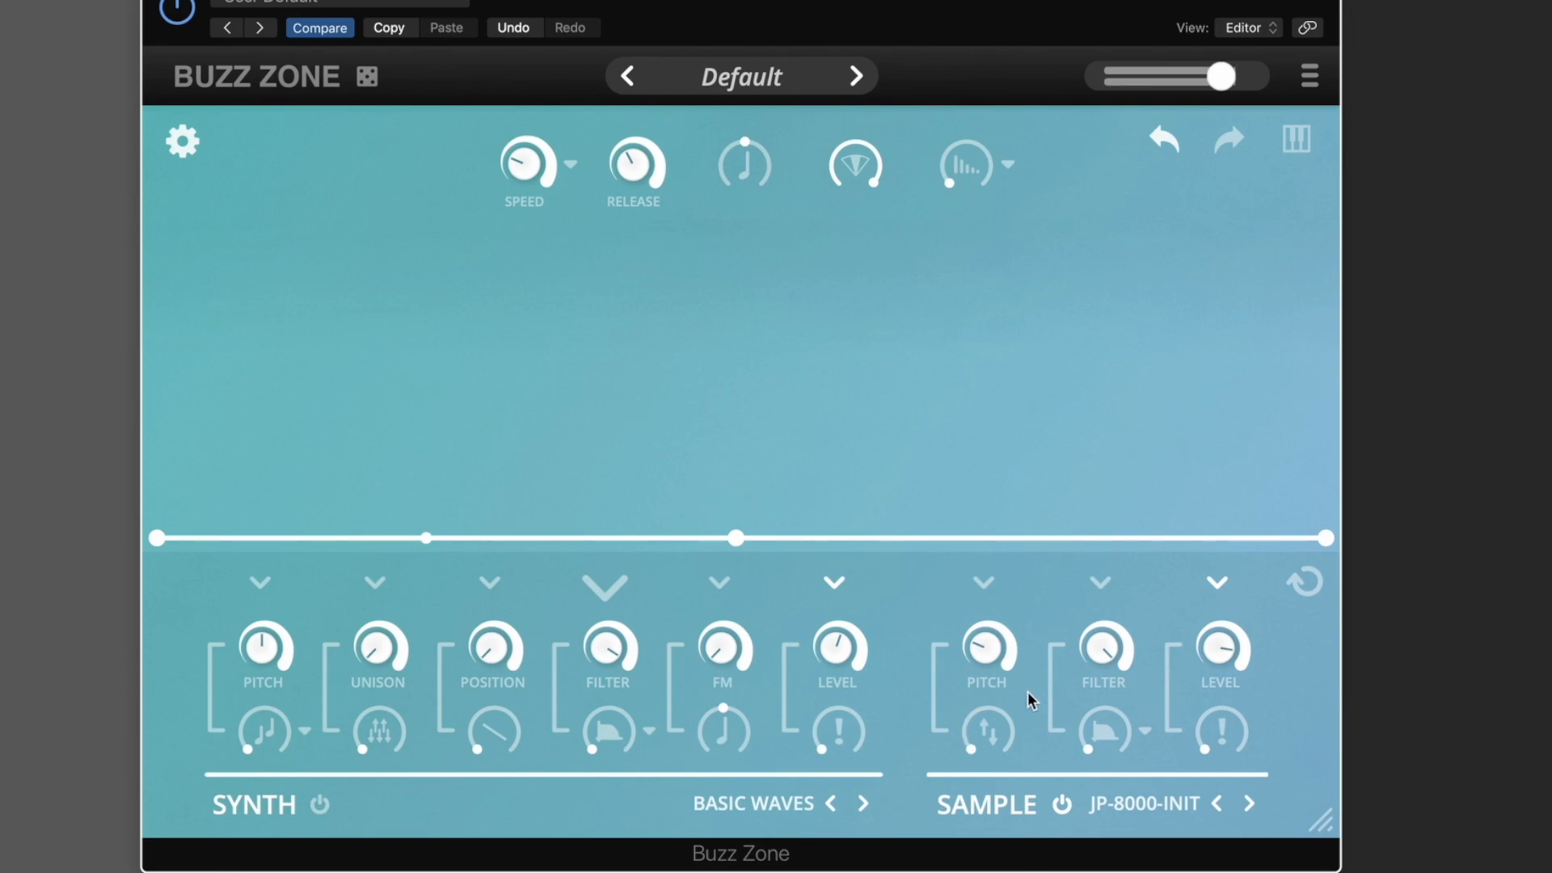
double_click(980, 650)
drag(1102, 711, 1105, 848)
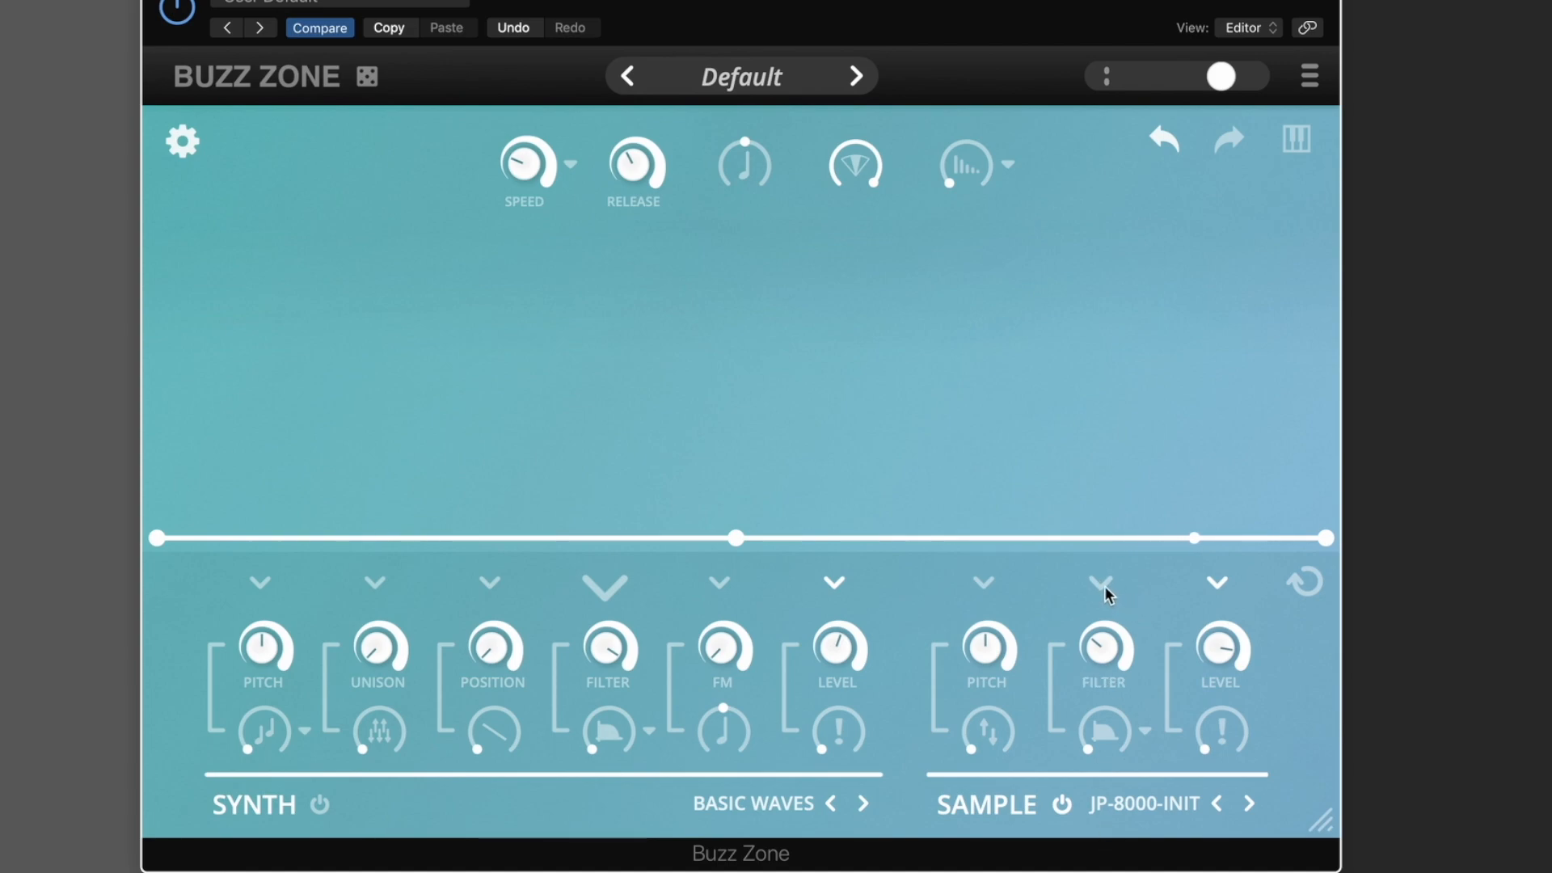
double_click(1100, 646)
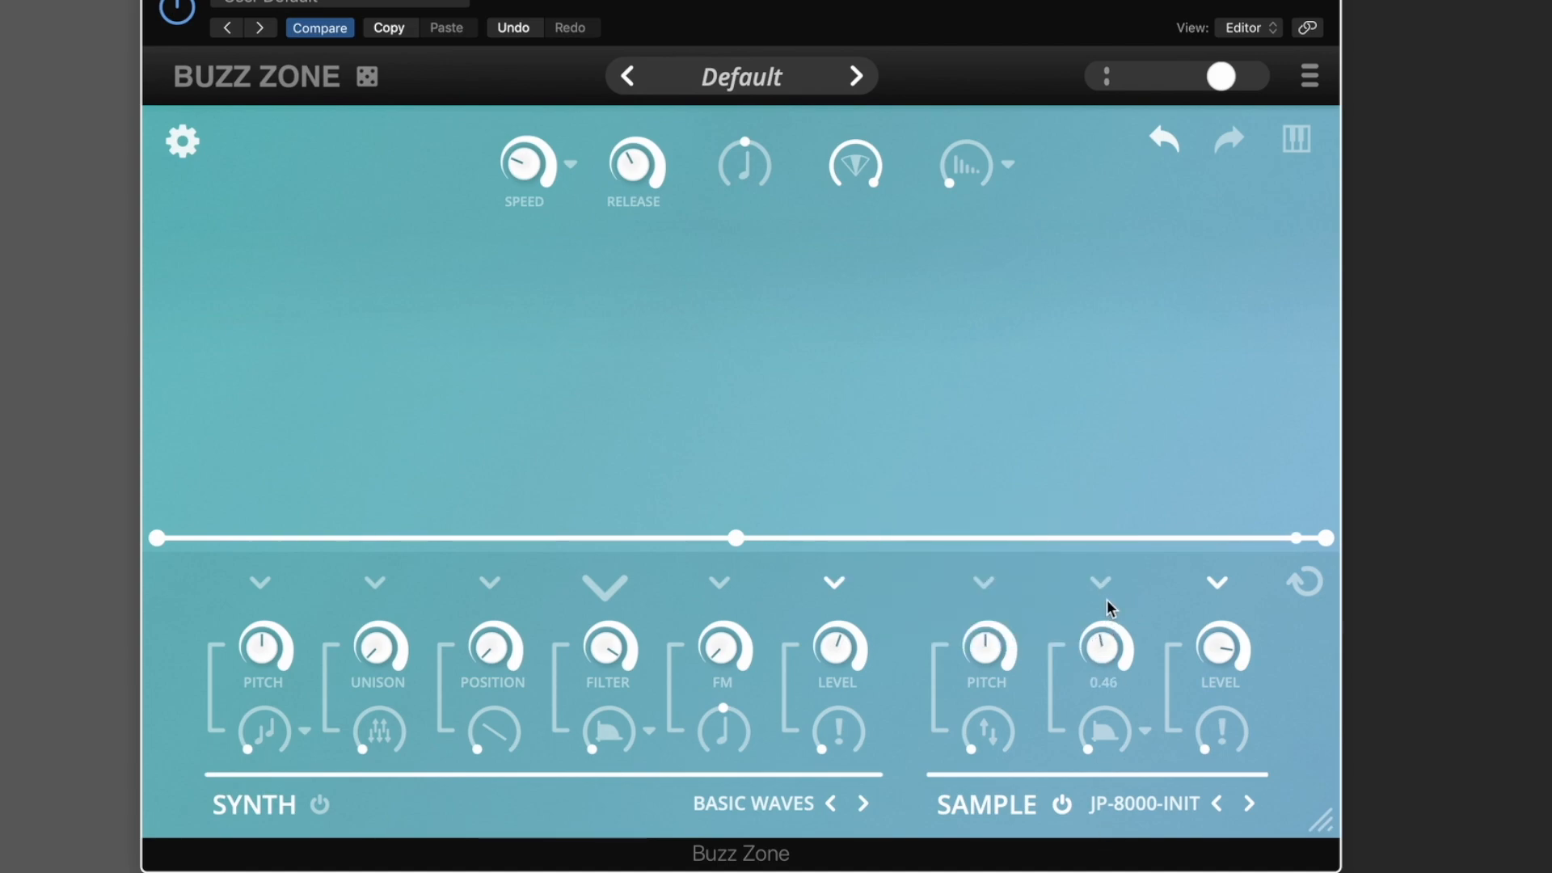
- Review the model lists of the Sample and Synth filters, leaving both selections as they are
click(1145, 730)
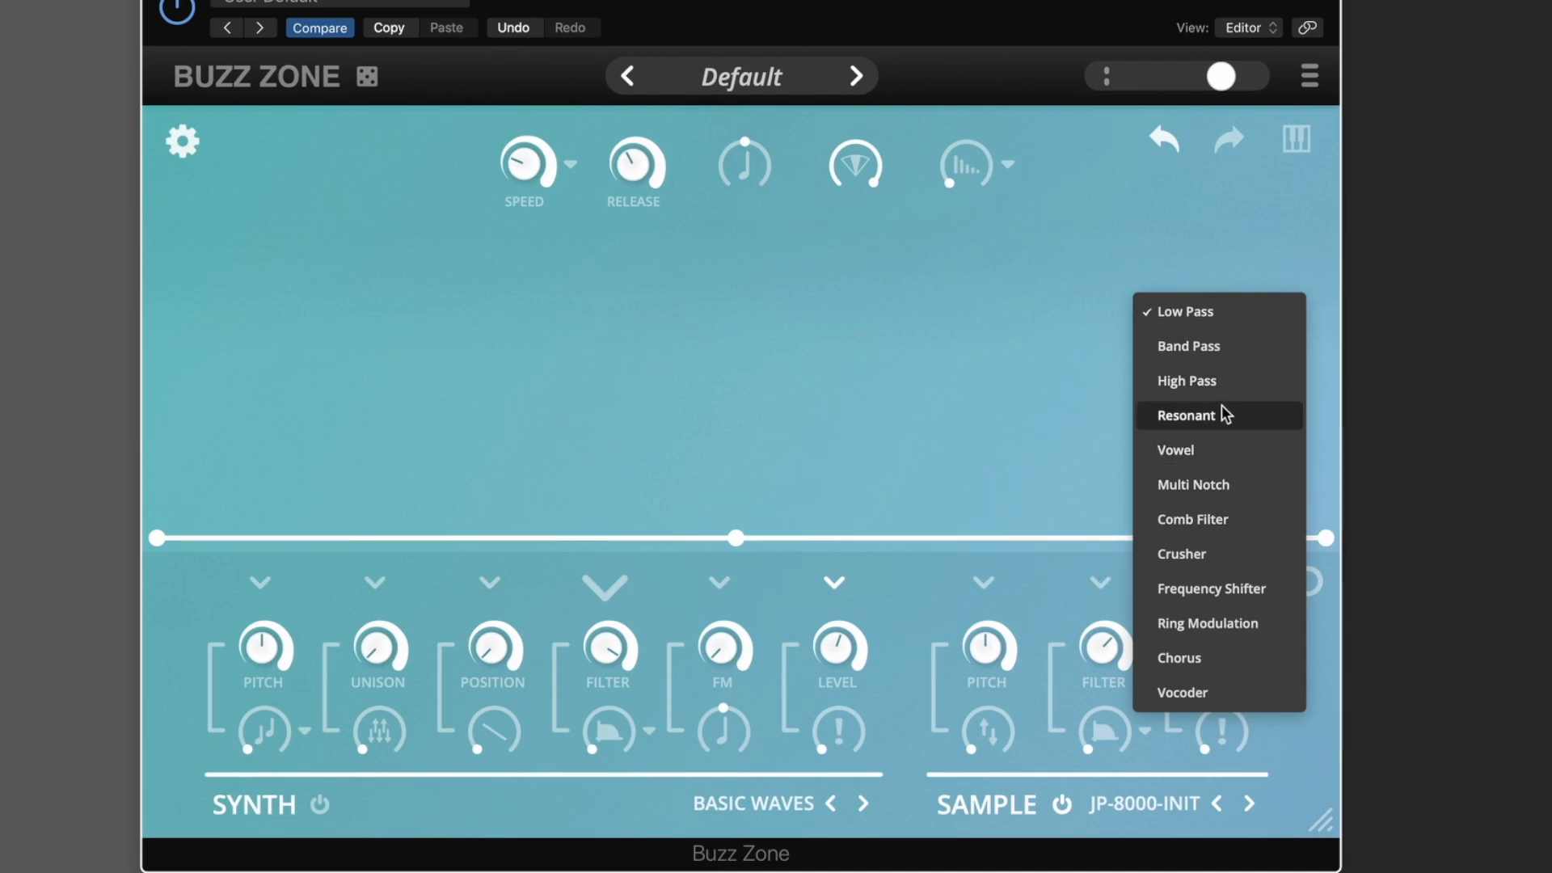
click(667, 753)
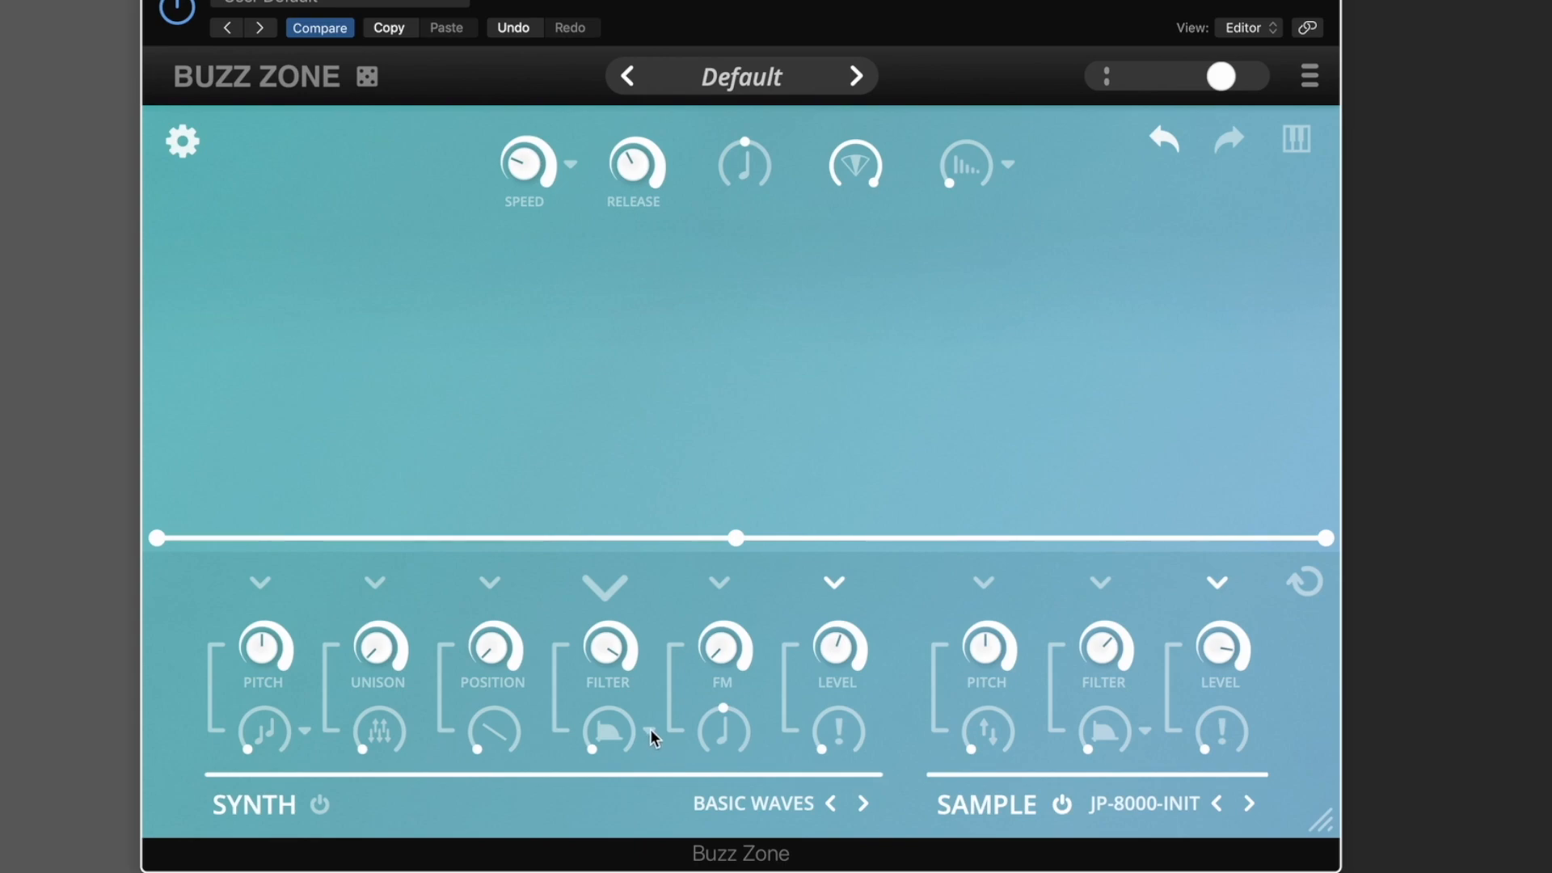
click(650, 729)
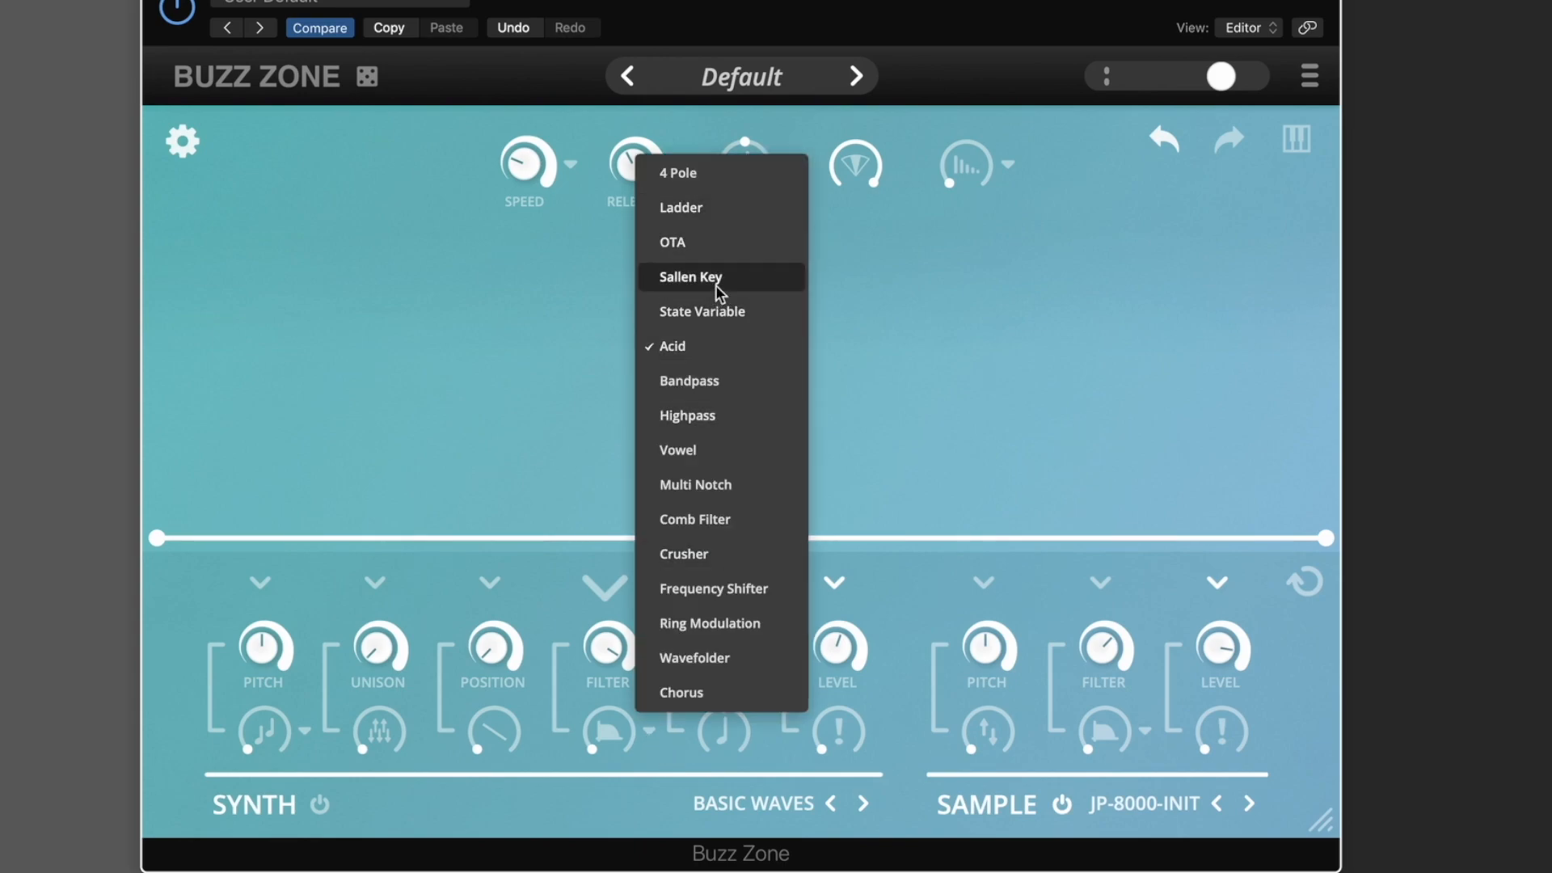
click(1280, 638)
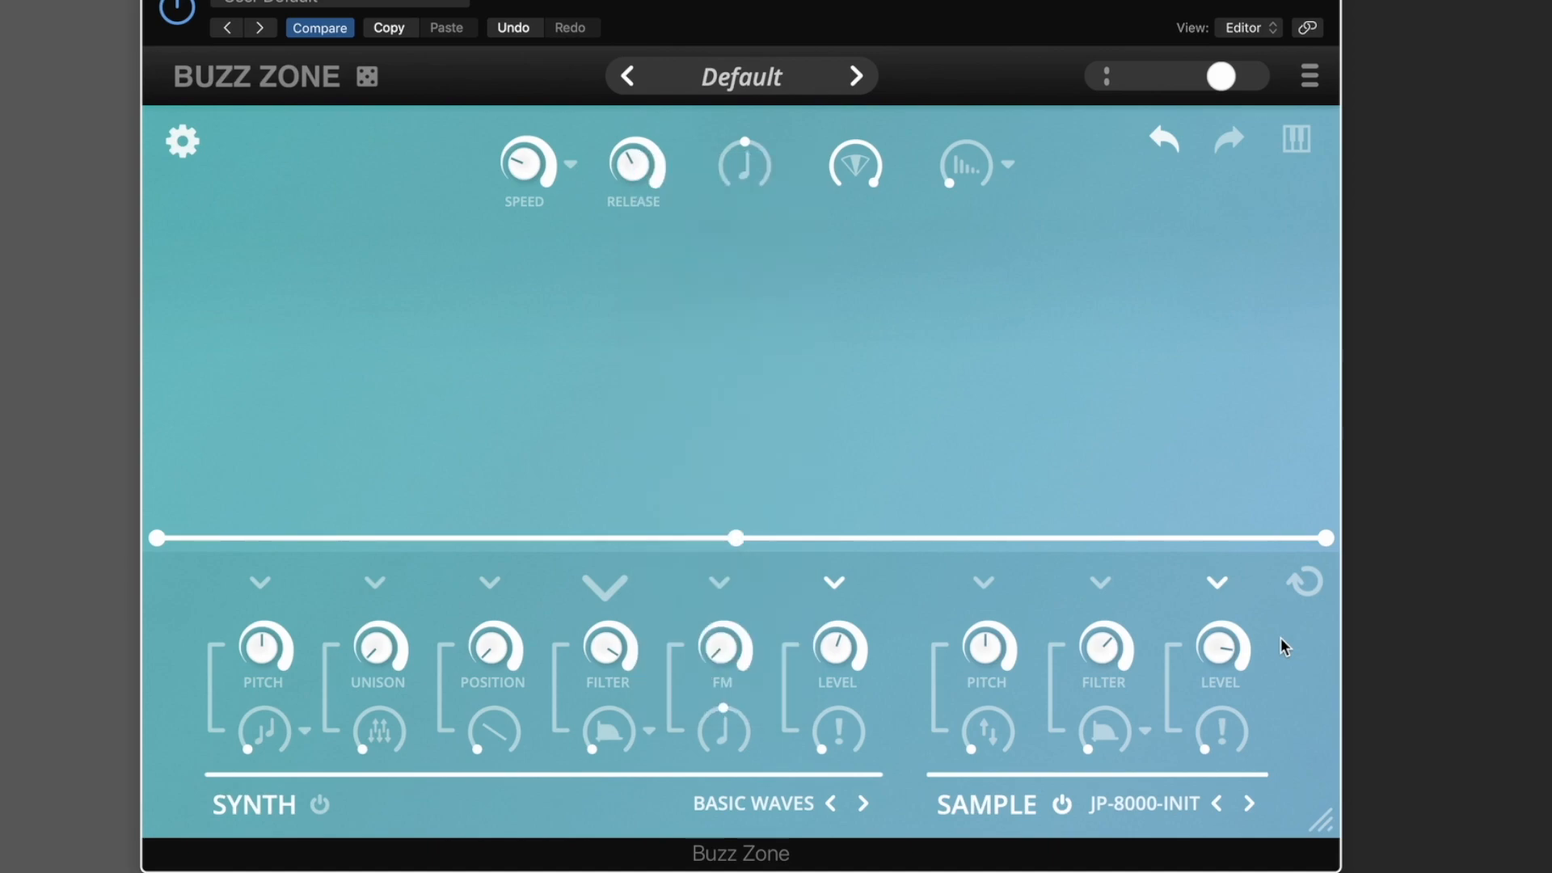
click(1142, 730)
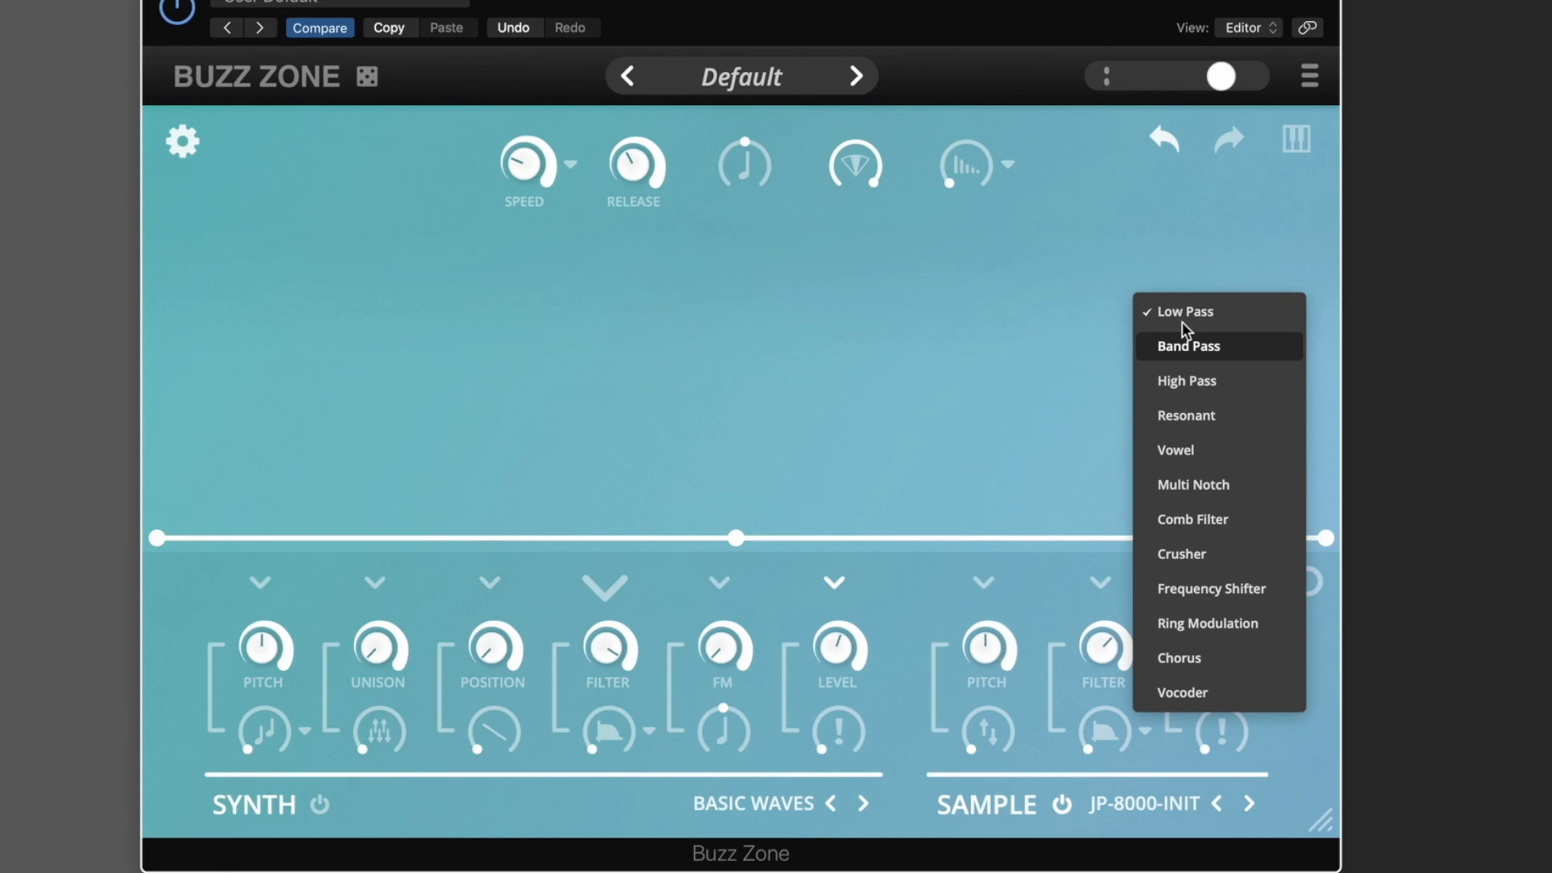
click(1075, 331)
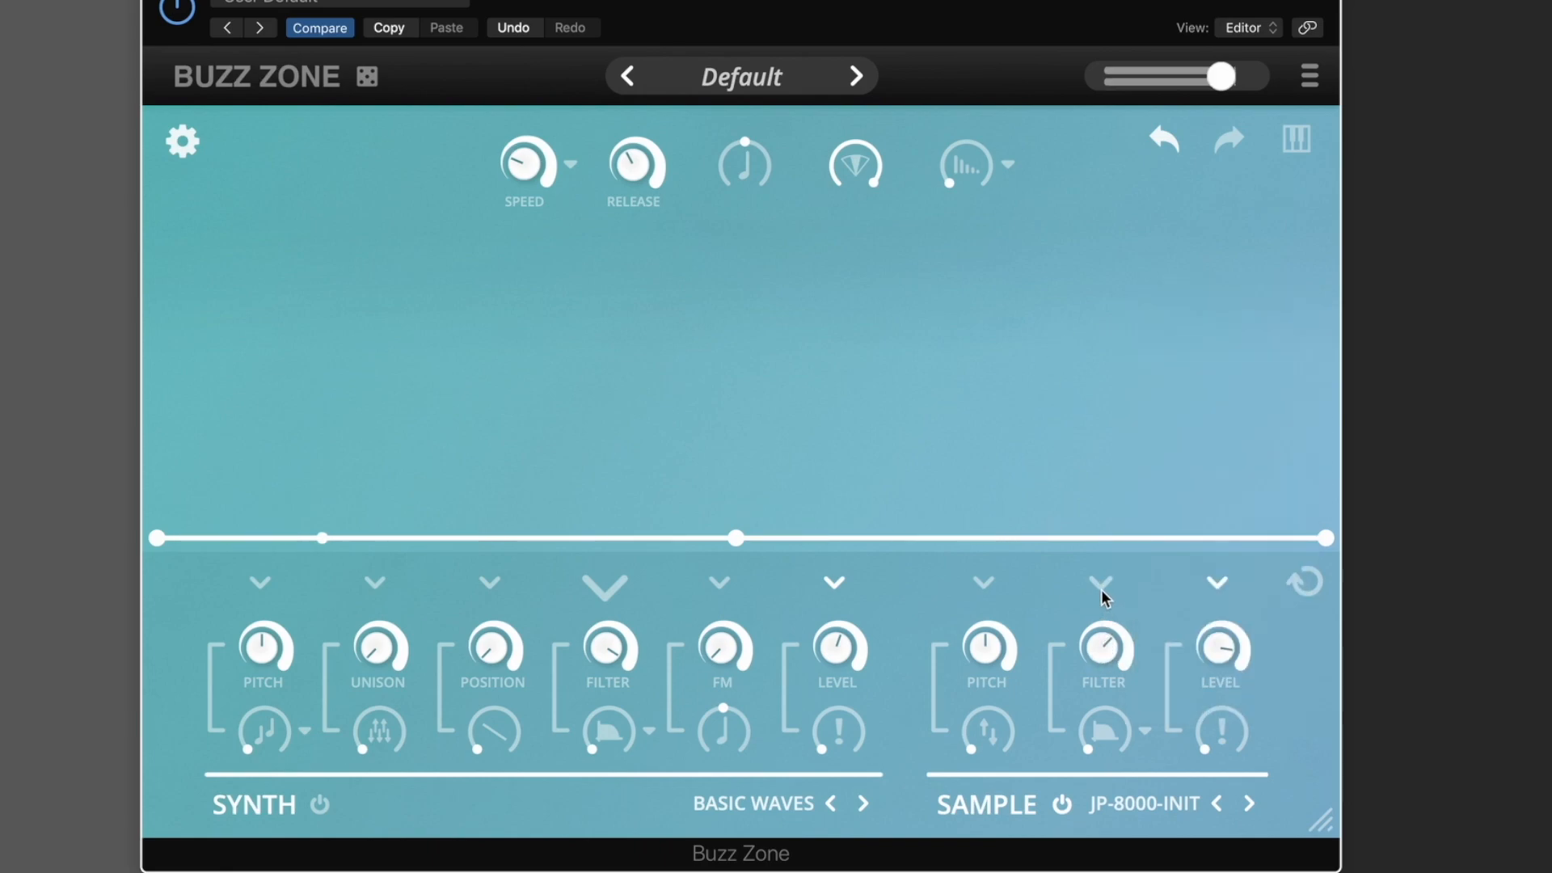
- Shape a falling envelope for the Sample Filter, lower the Filter cutoff to about 0.03, and raise the envelope Speed past its midpoint
drag(149, 535, 159, 256)
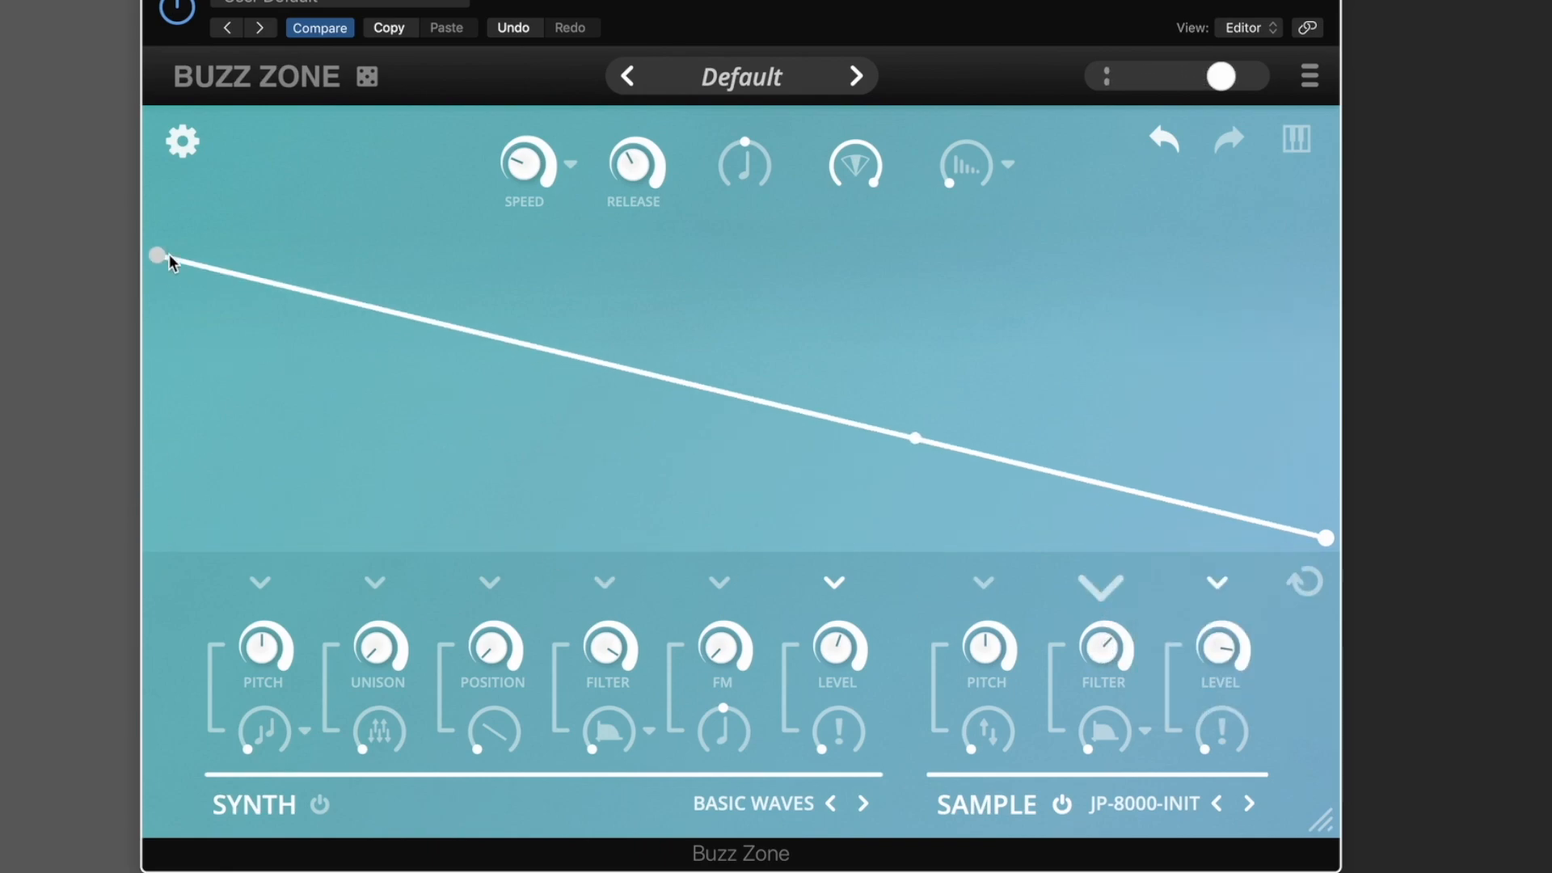
drag(1113, 649, 1108, 793)
drag(527, 176, 525, 68)
drag(1102, 649, 1104, 700)
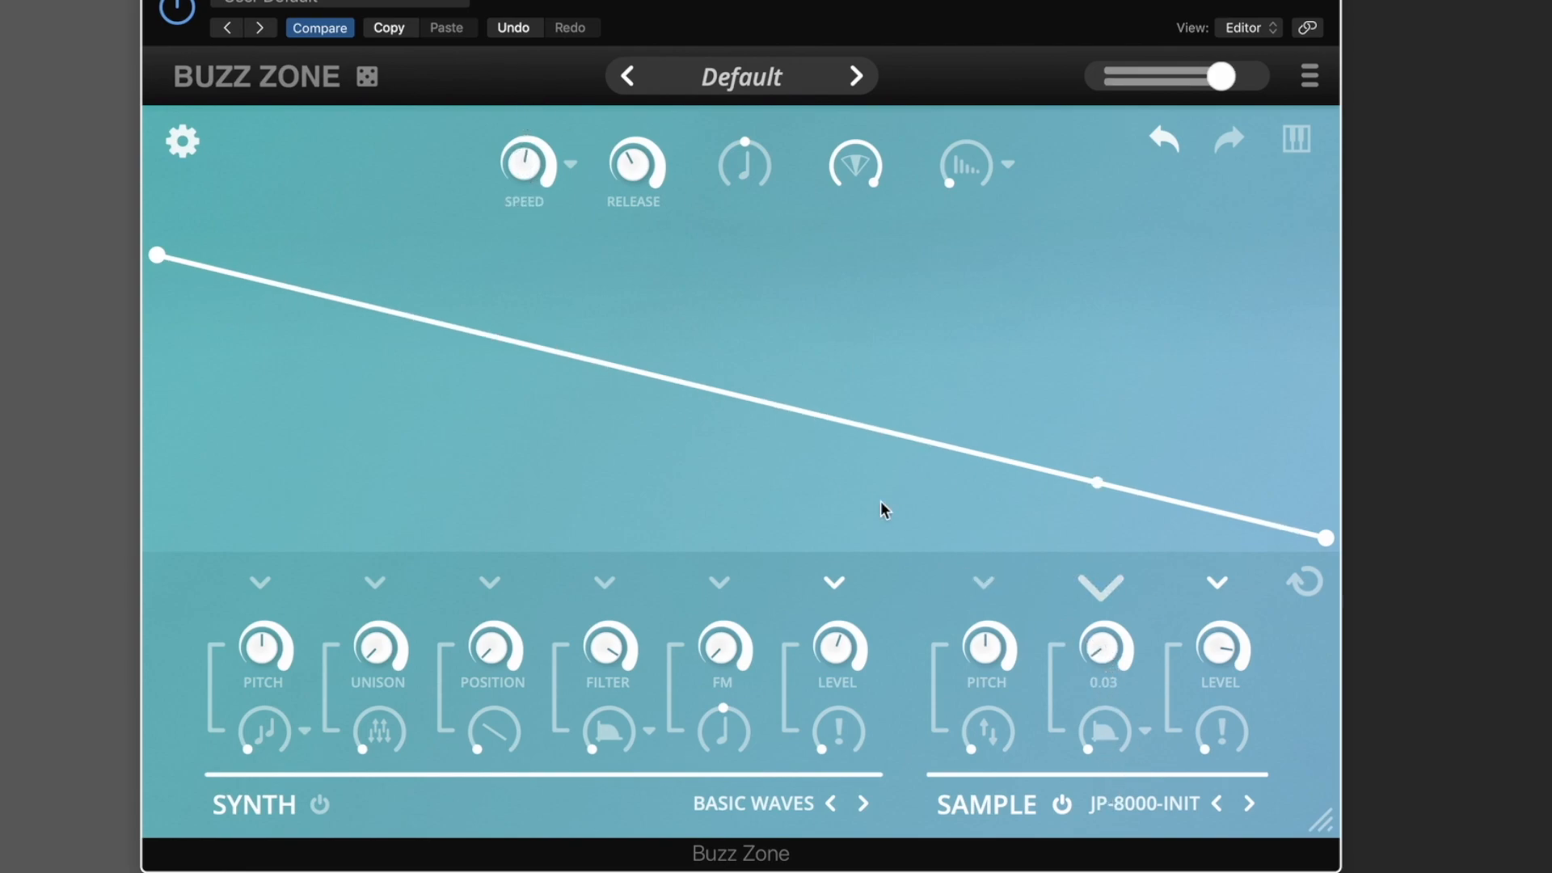
drag(496, 173, 517, 221)
drag(524, 160, 521, 119)
- Try the Band Pass and High Pass models on the Sample filter
click(1145, 730)
click(1215, 374)
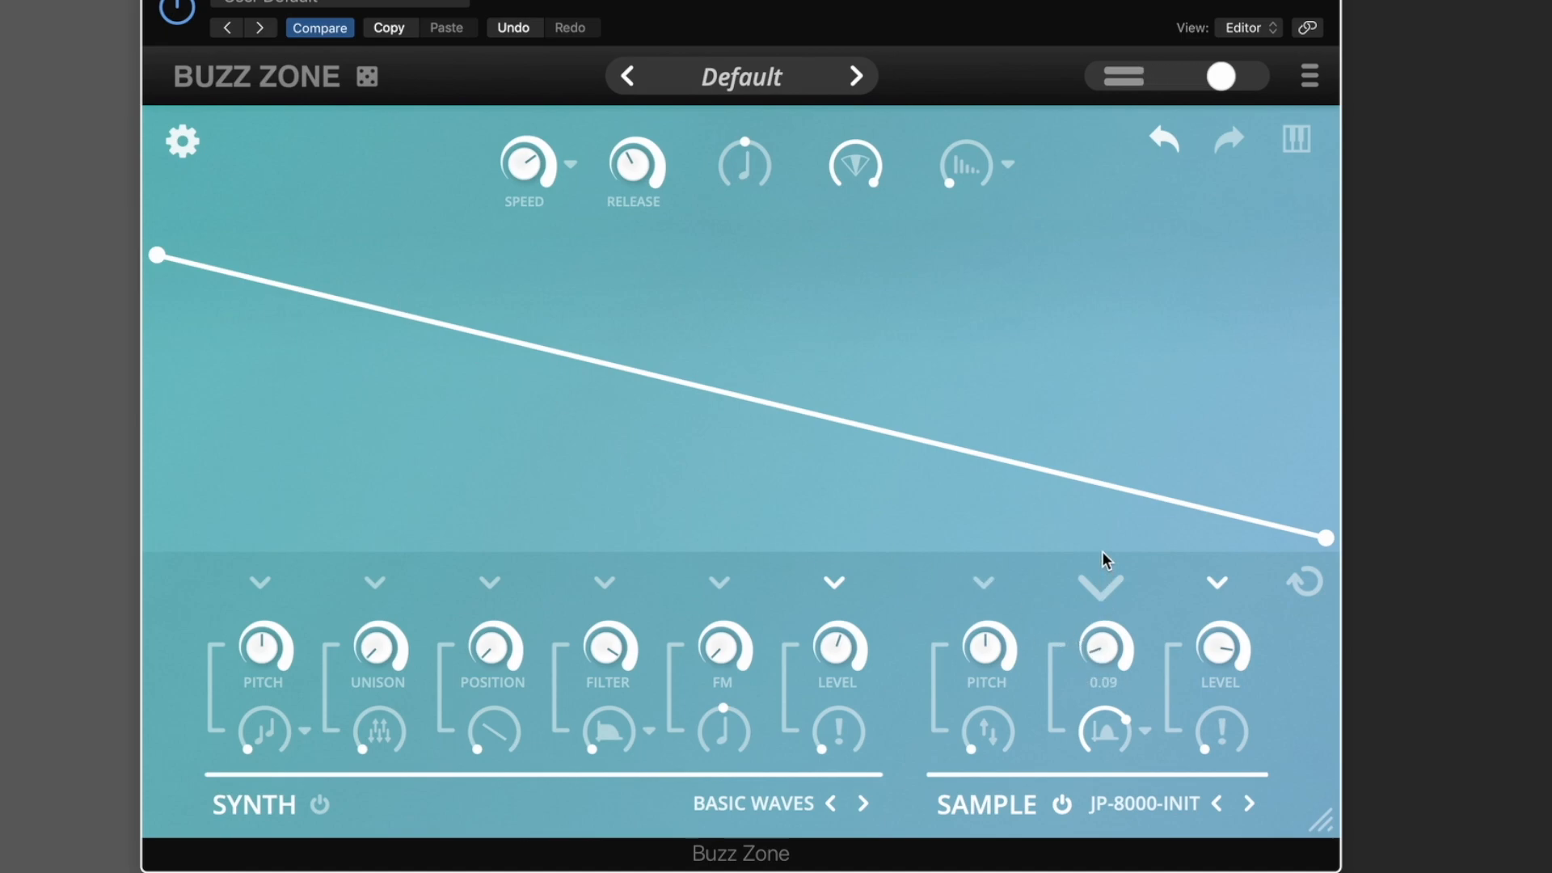
click(1146, 732)
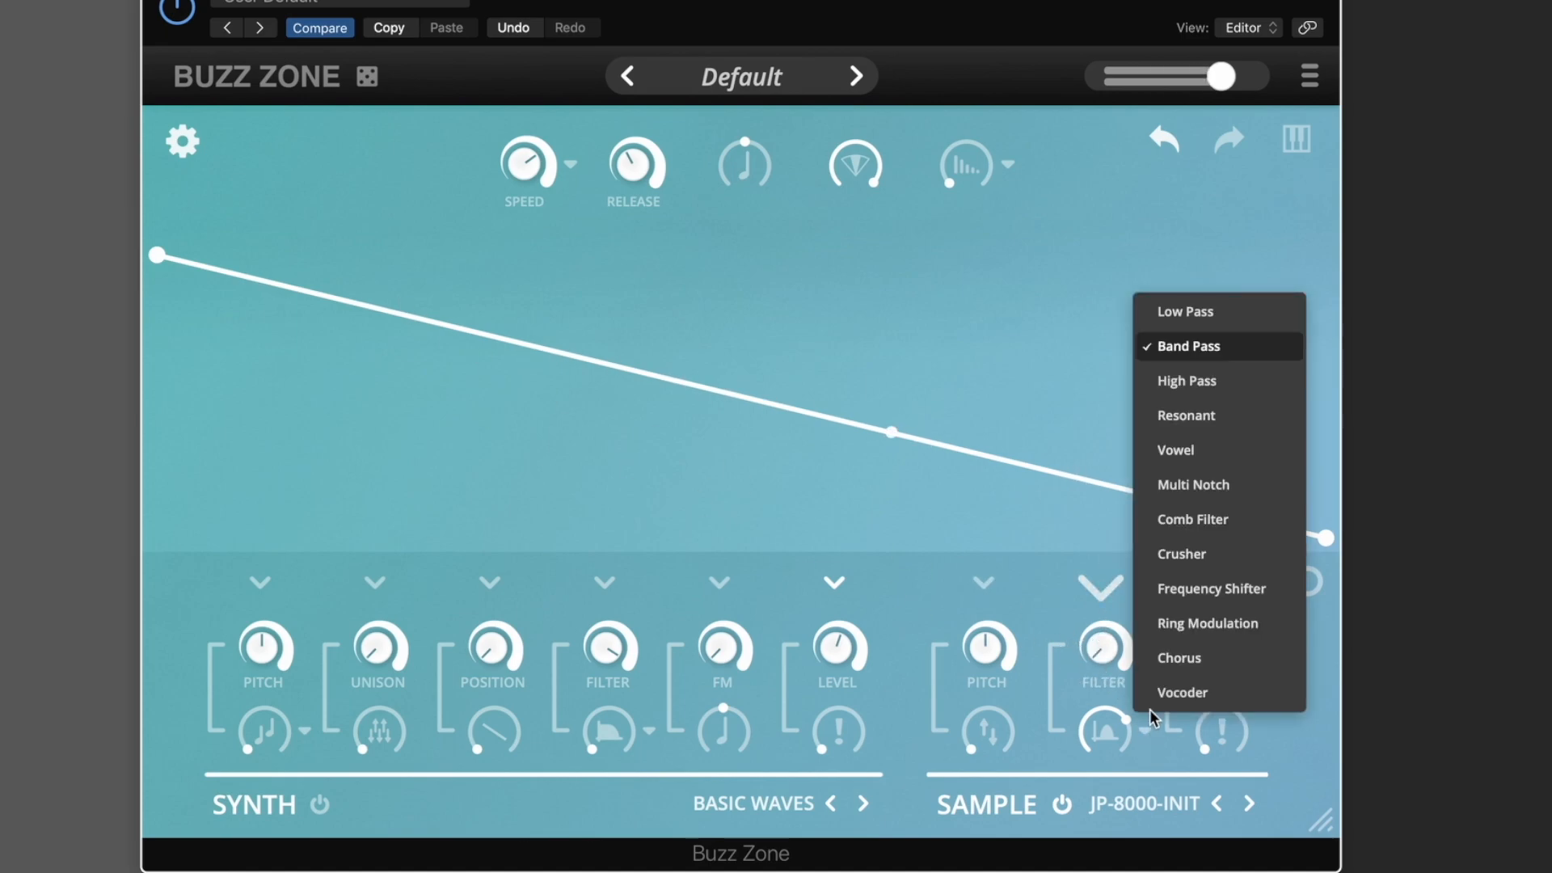
click(1191, 377)
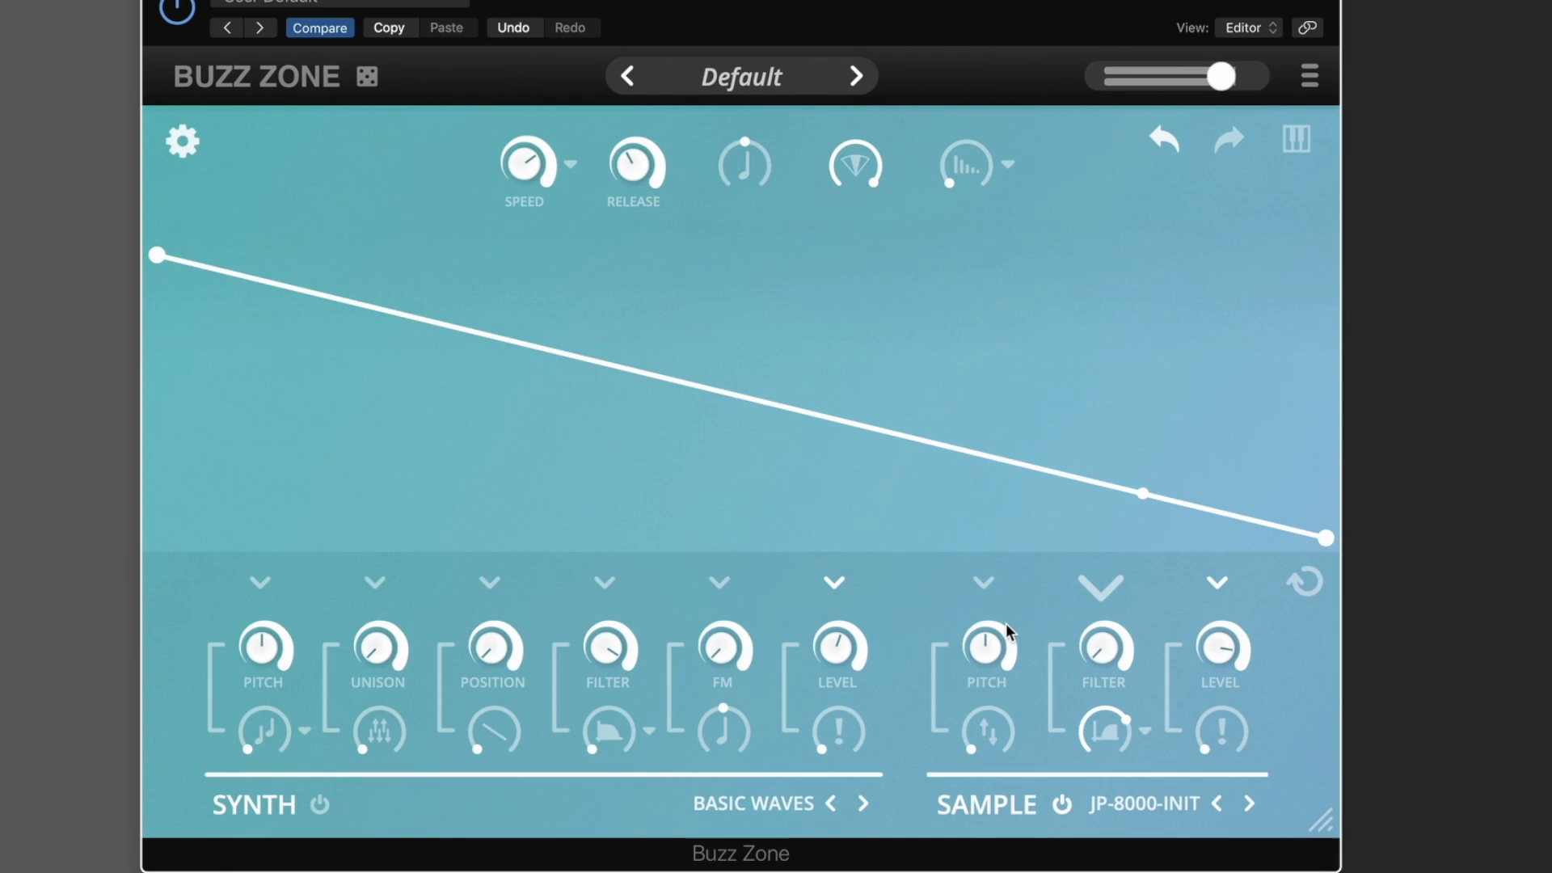
- Switch the Sample filter to the Resonant model and lower the starting point of its falling envelope
click(1146, 732)
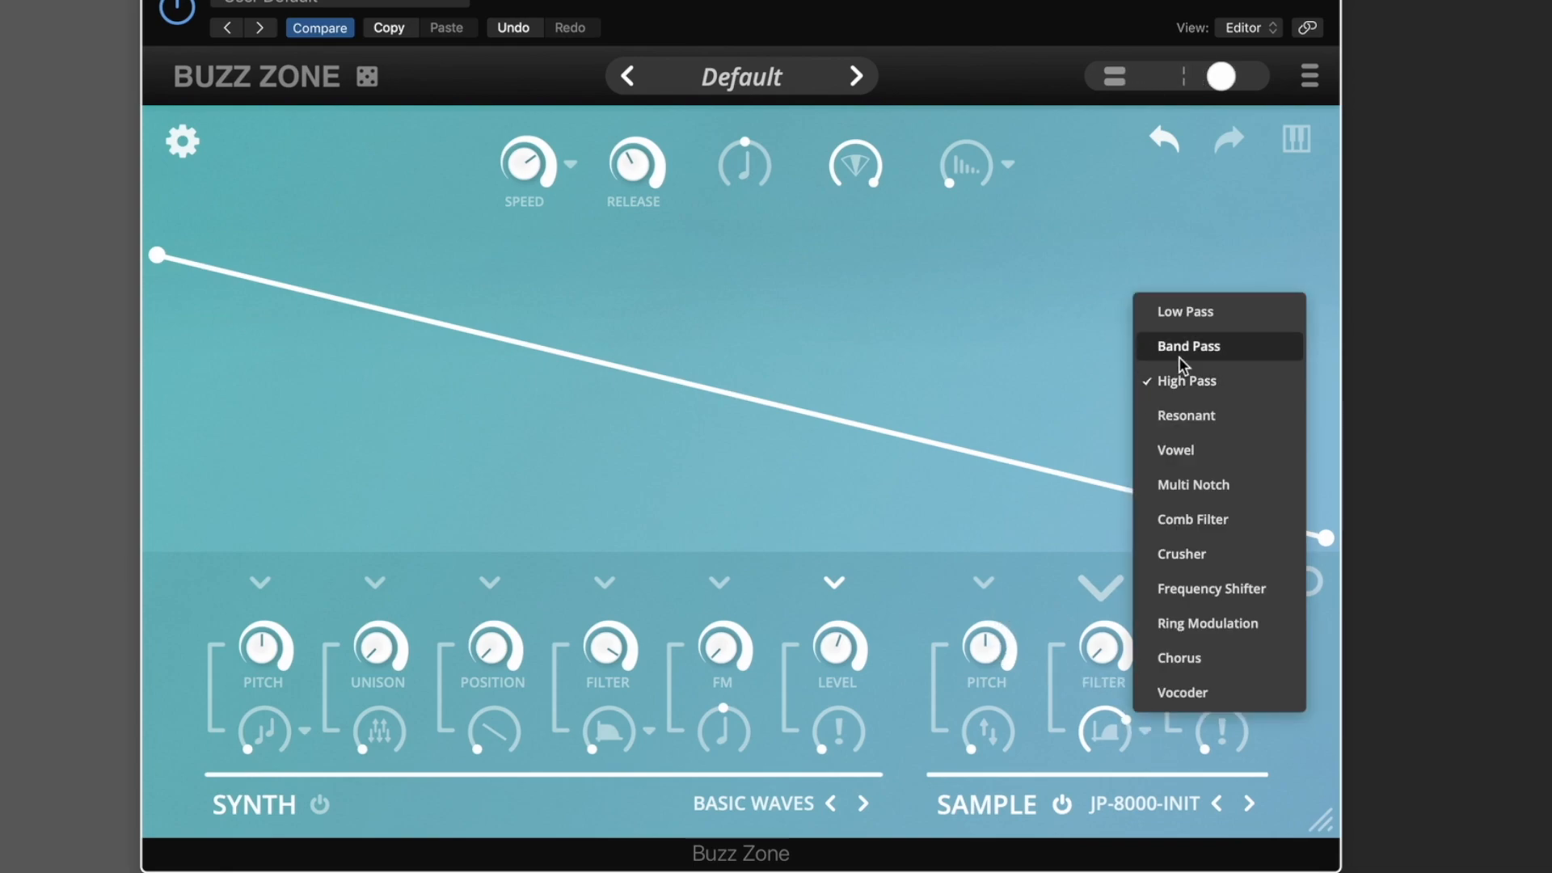
click(1198, 412)
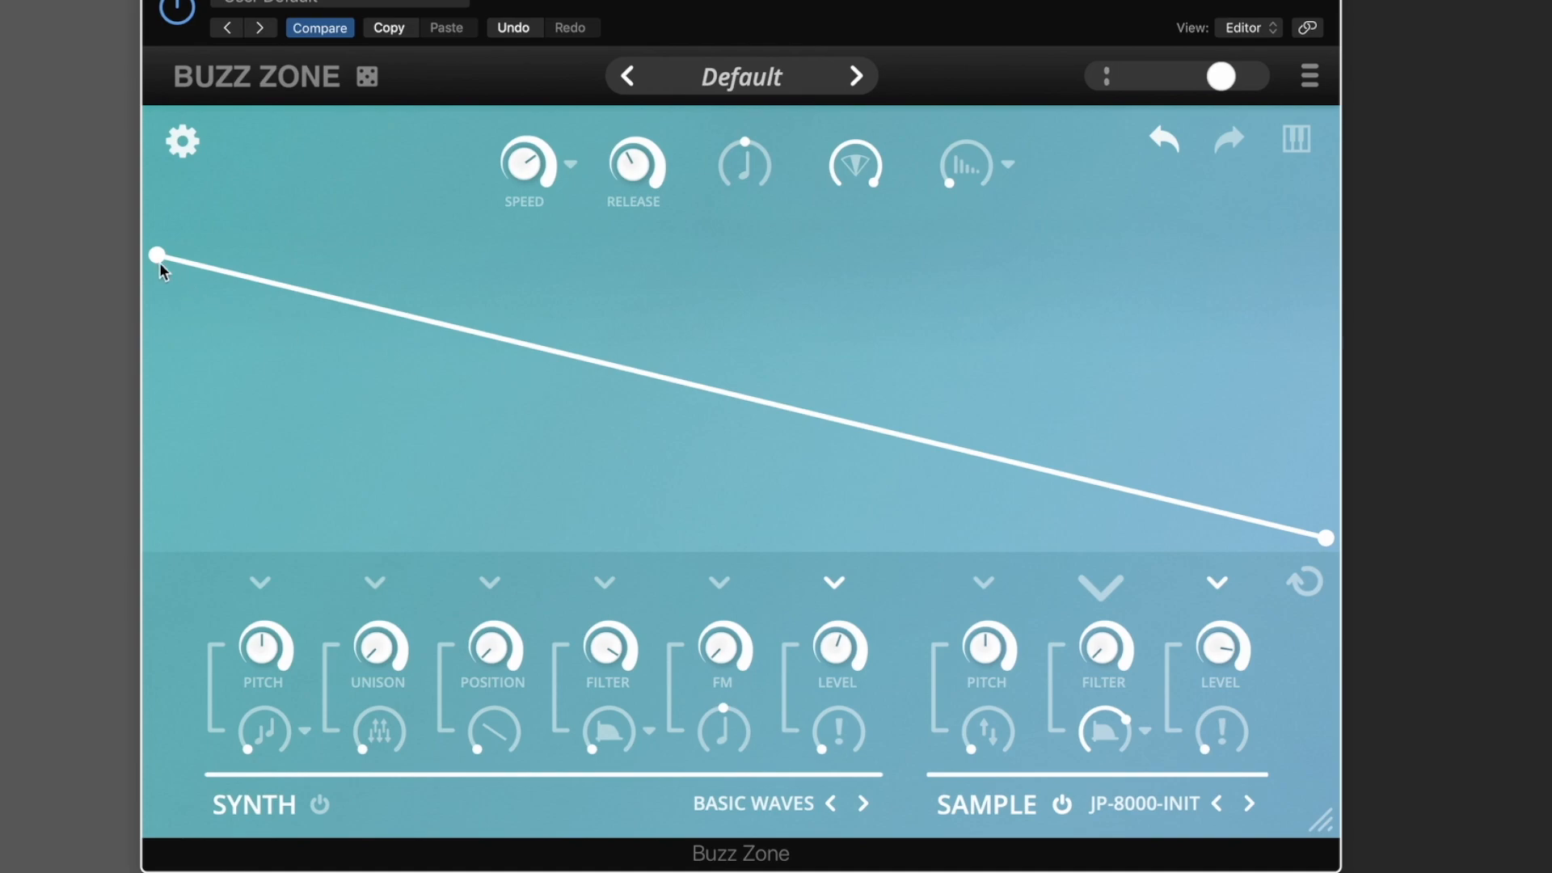
drag(159, 261, 156, 343)
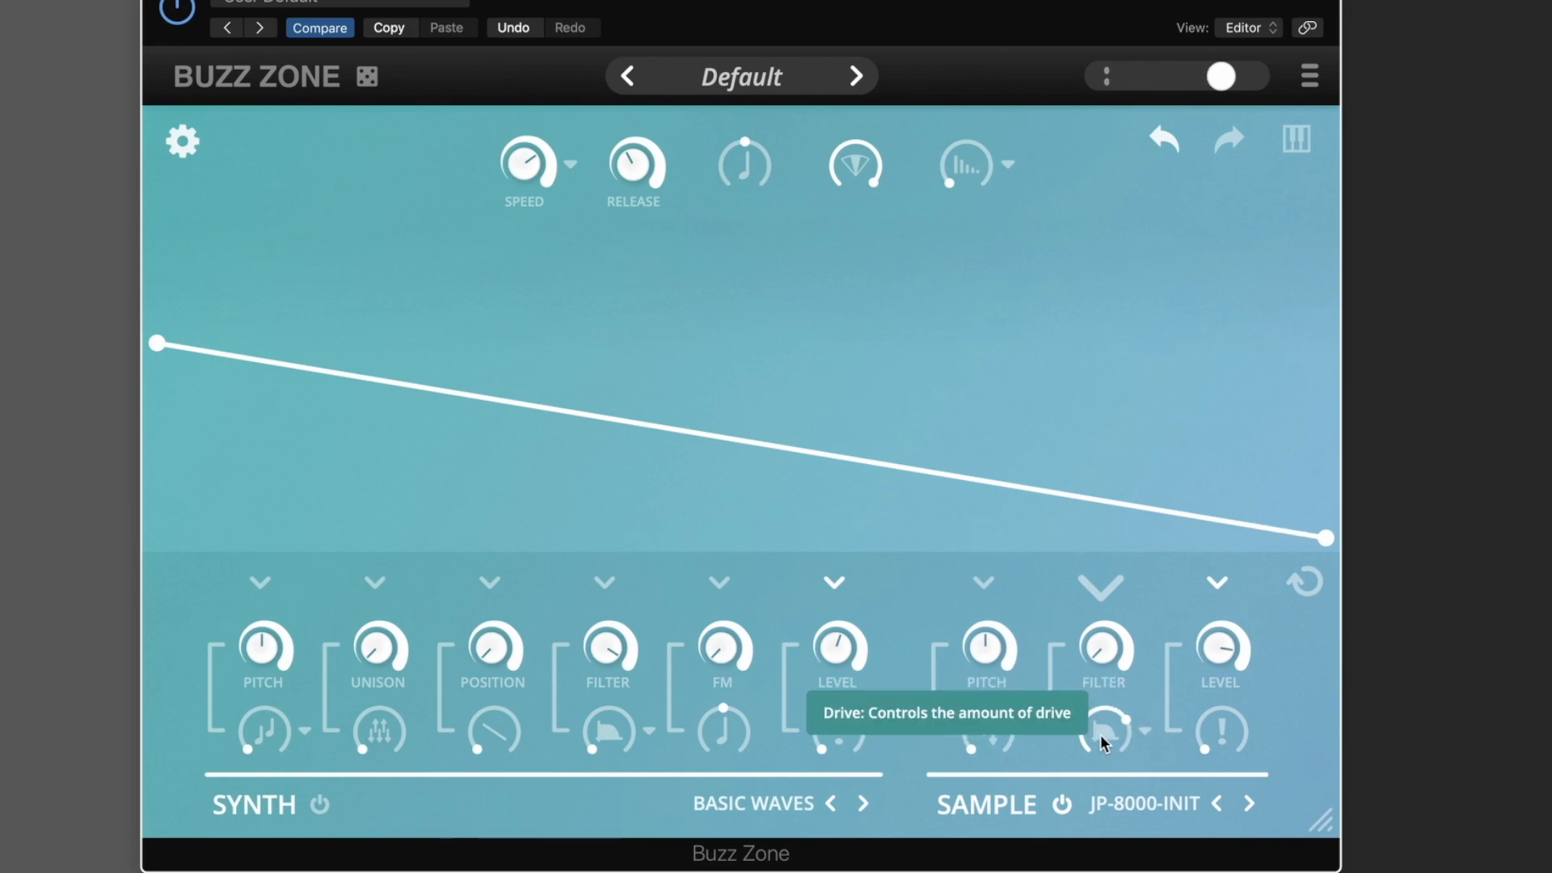
- Switch the Sample filter to the Vowel model, adjust its Drive and low cutoff, and raise the envelope's starting point
click(1144, 729)
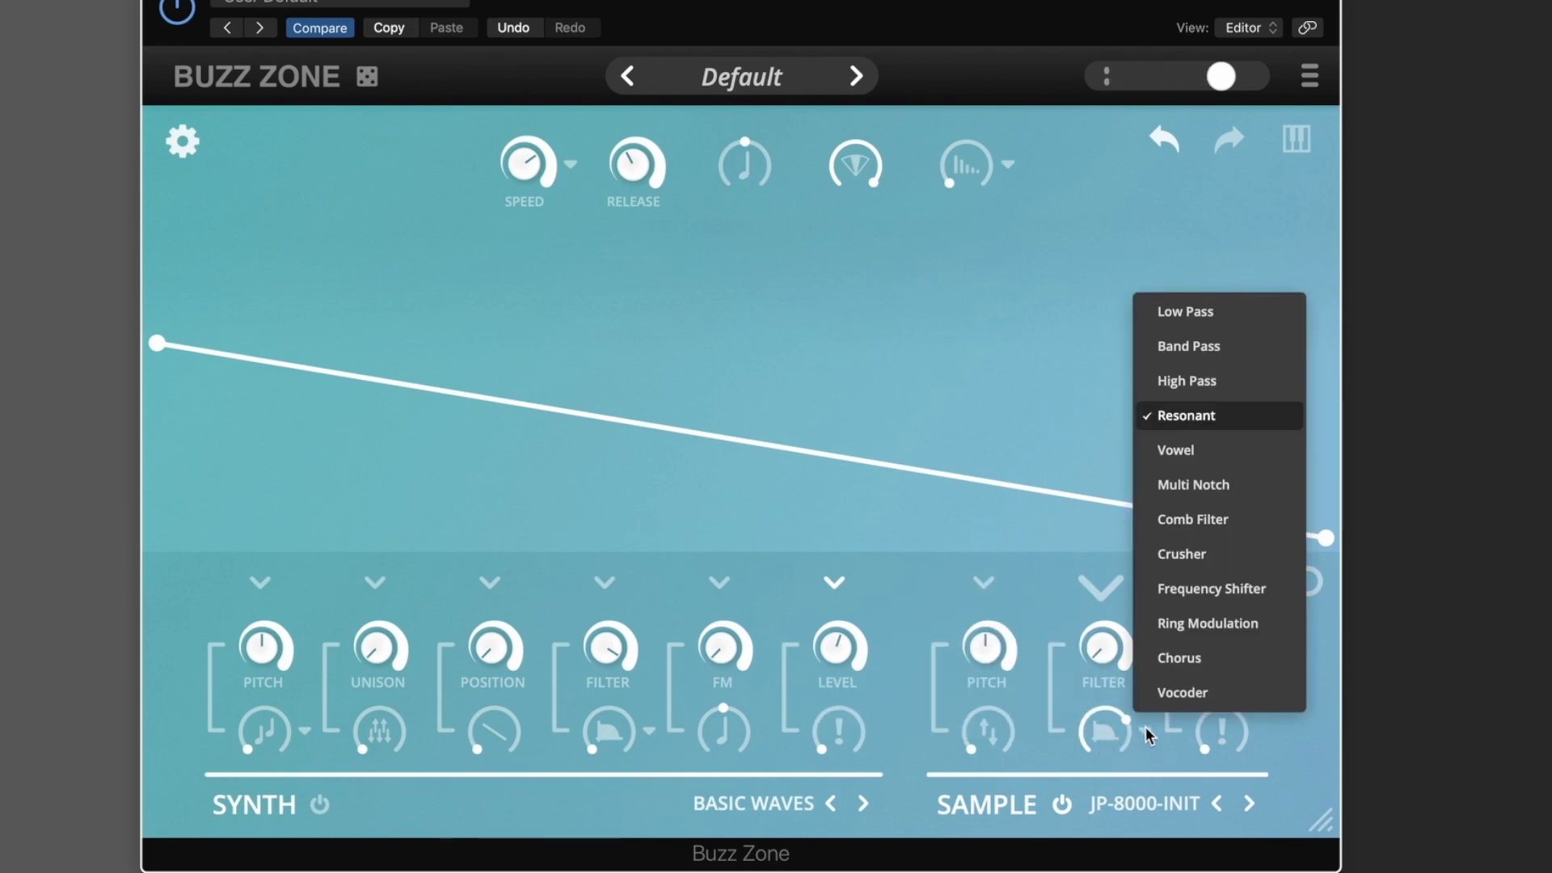
click(1200, 450)
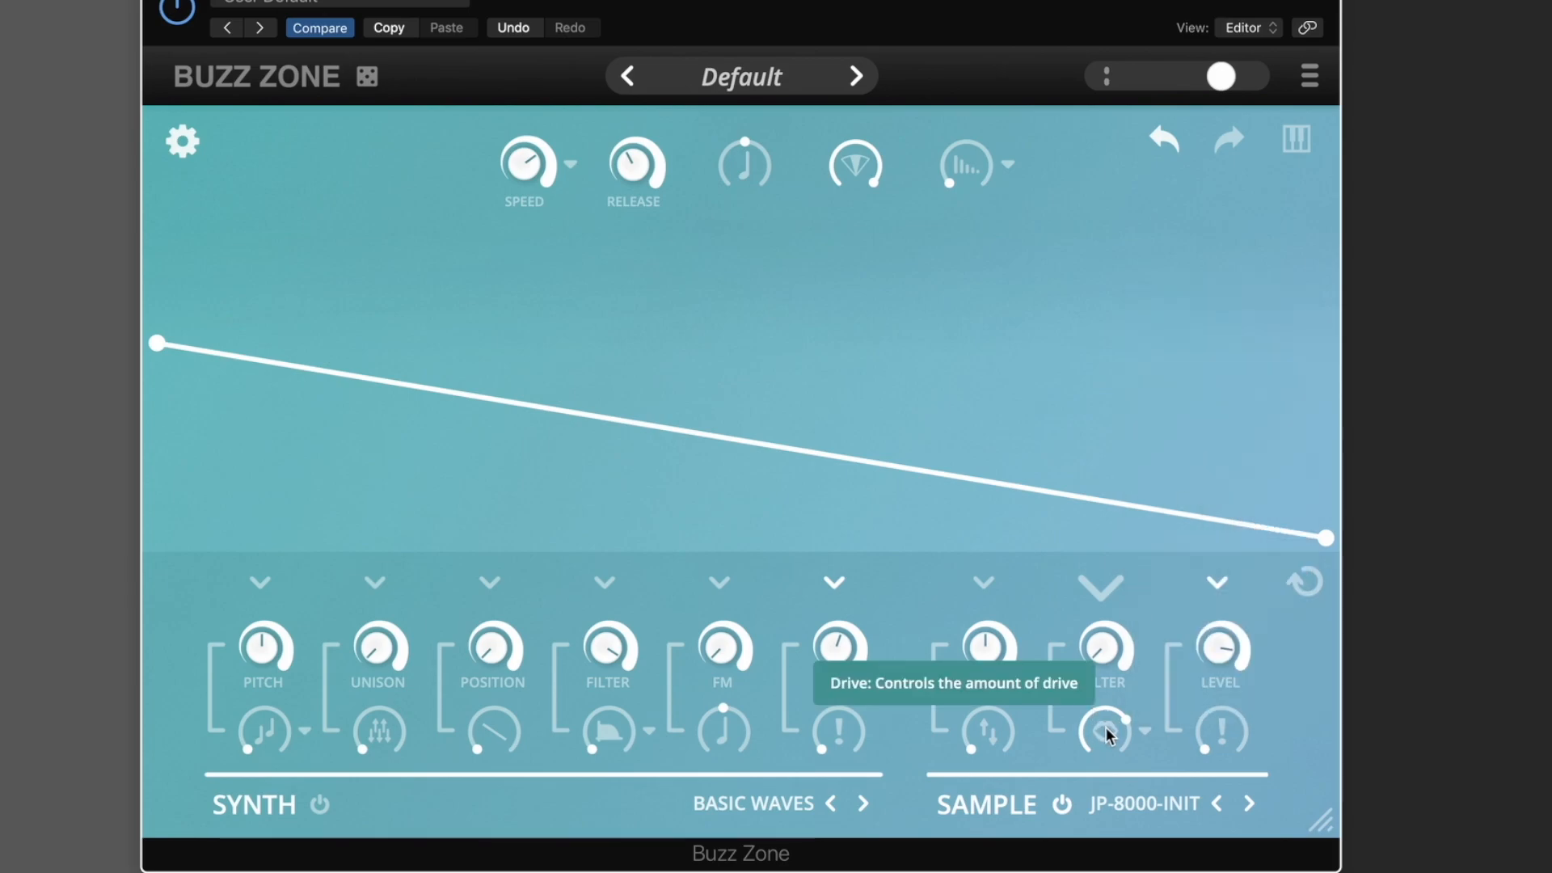
drag(1103, 725, 1097, 850)
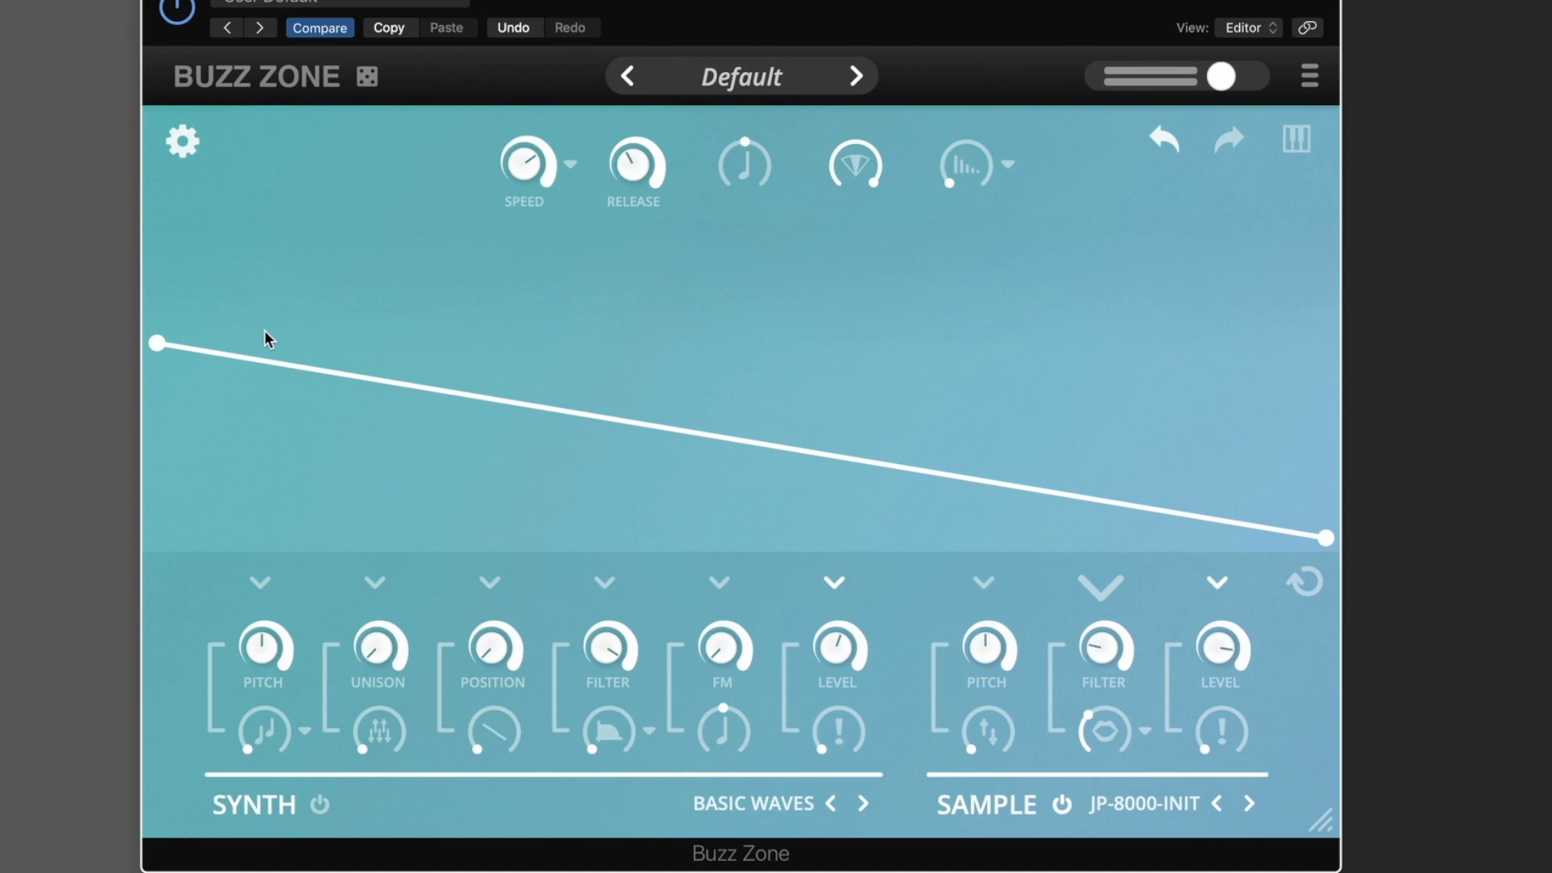
drag(158, 342, 158, 234)
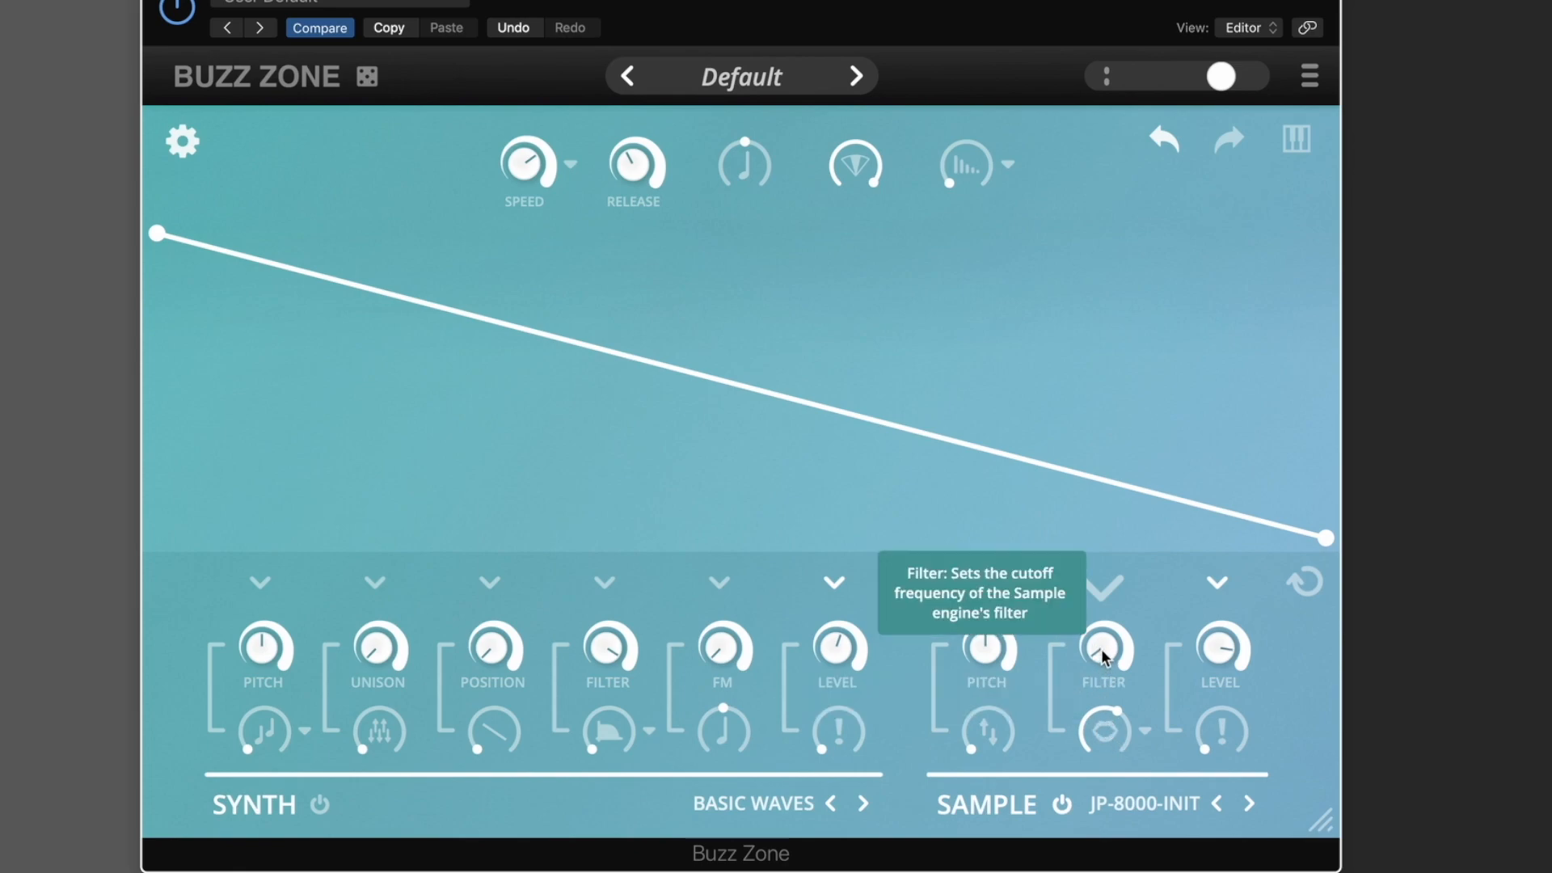
drag(1100, 648, 1102, 635)
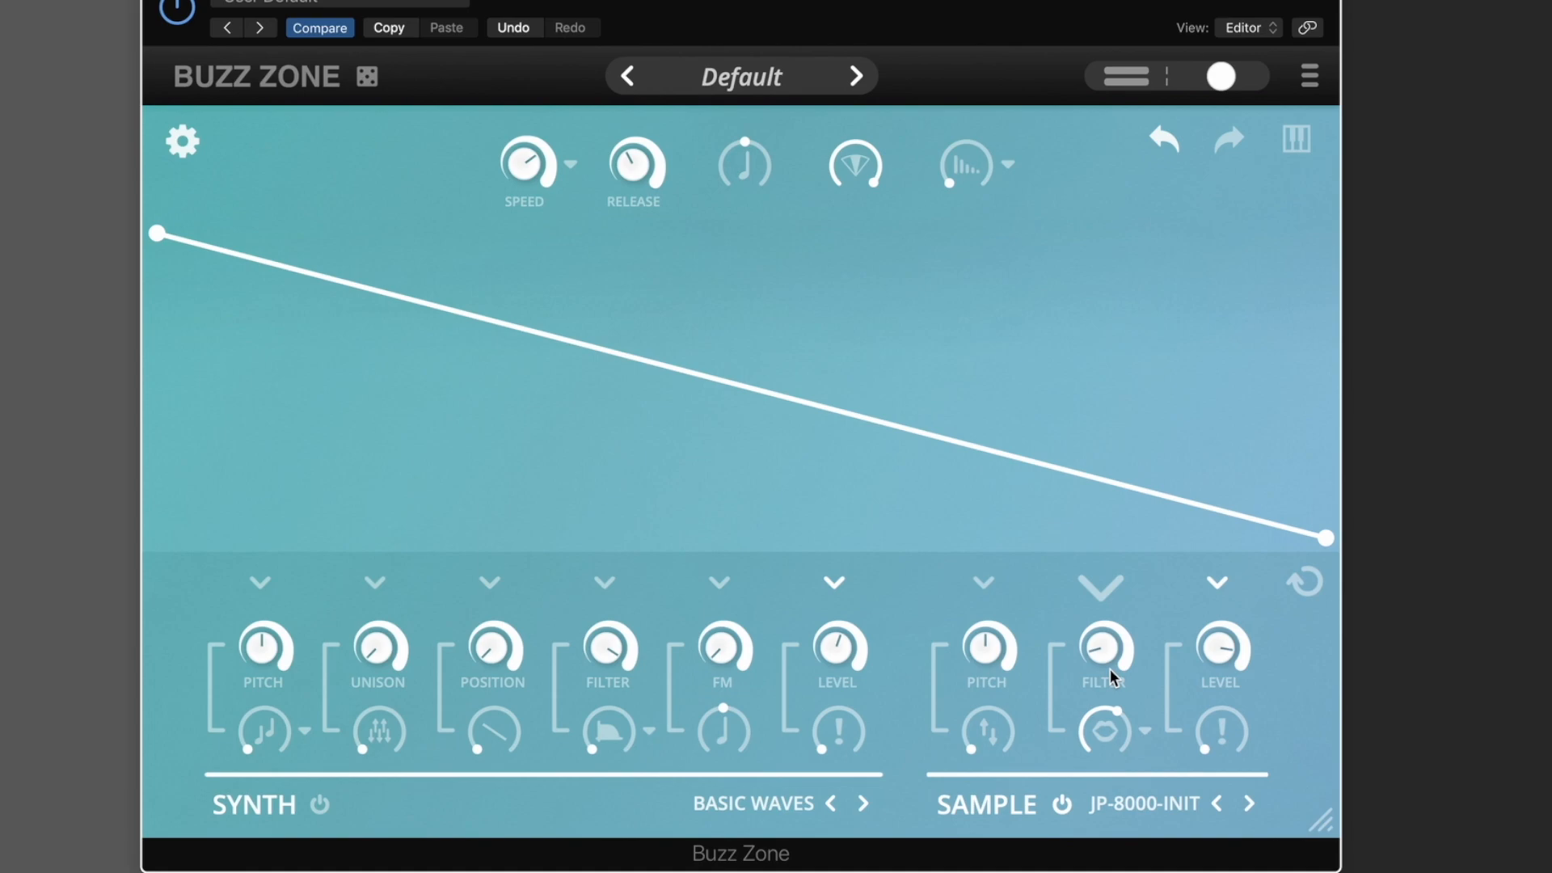
- Switch the Sample filter to the Multi Notch model and flatten its envelope by lowering the starting point to the baseline
click(1144, 729)
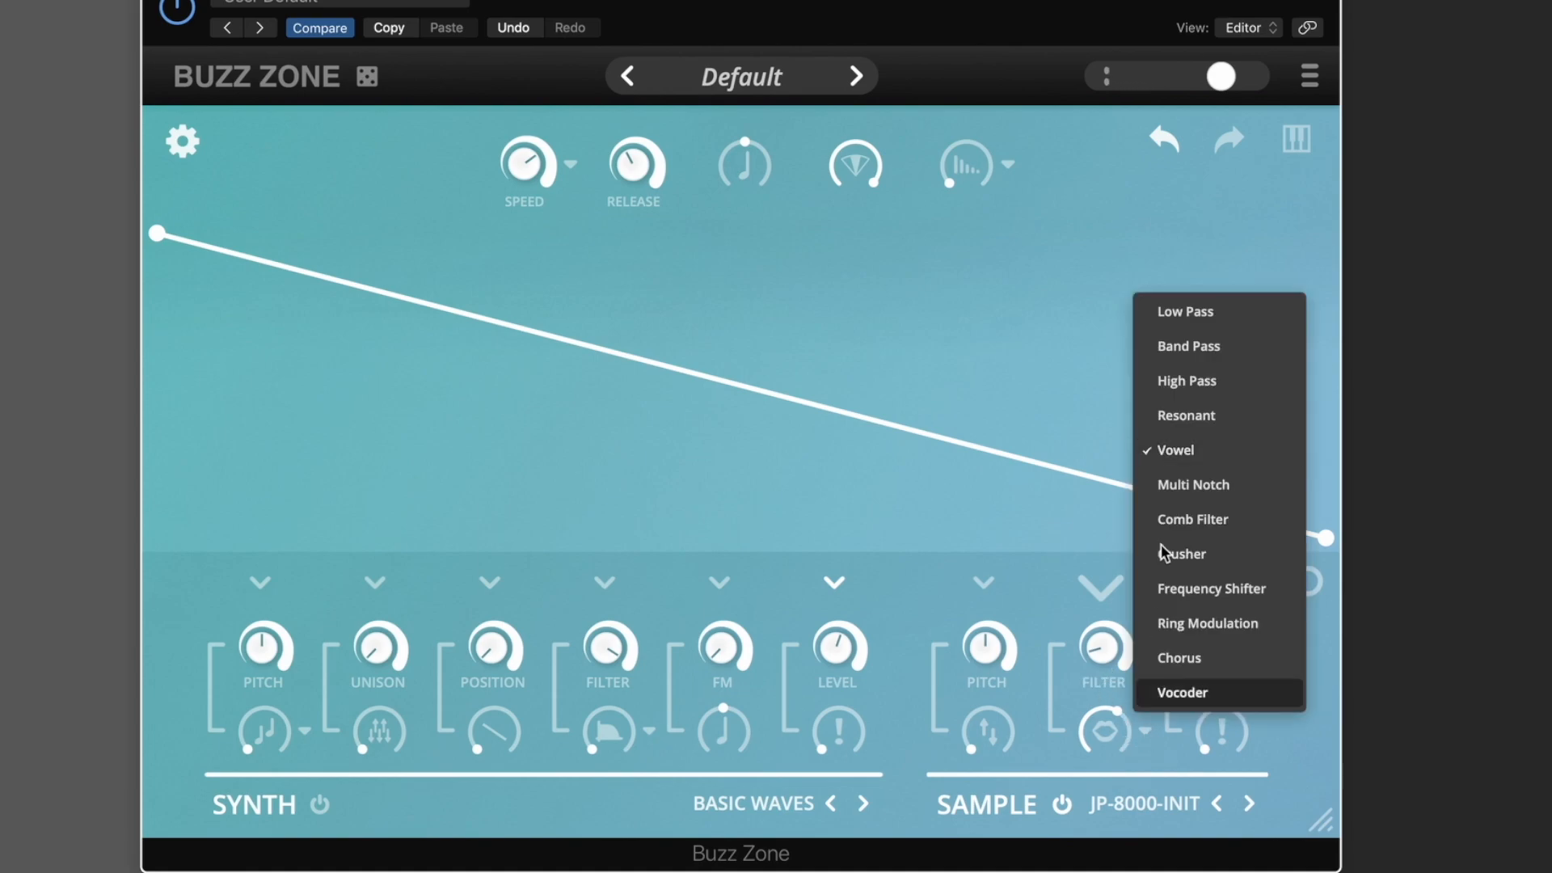
click(1176, 491)
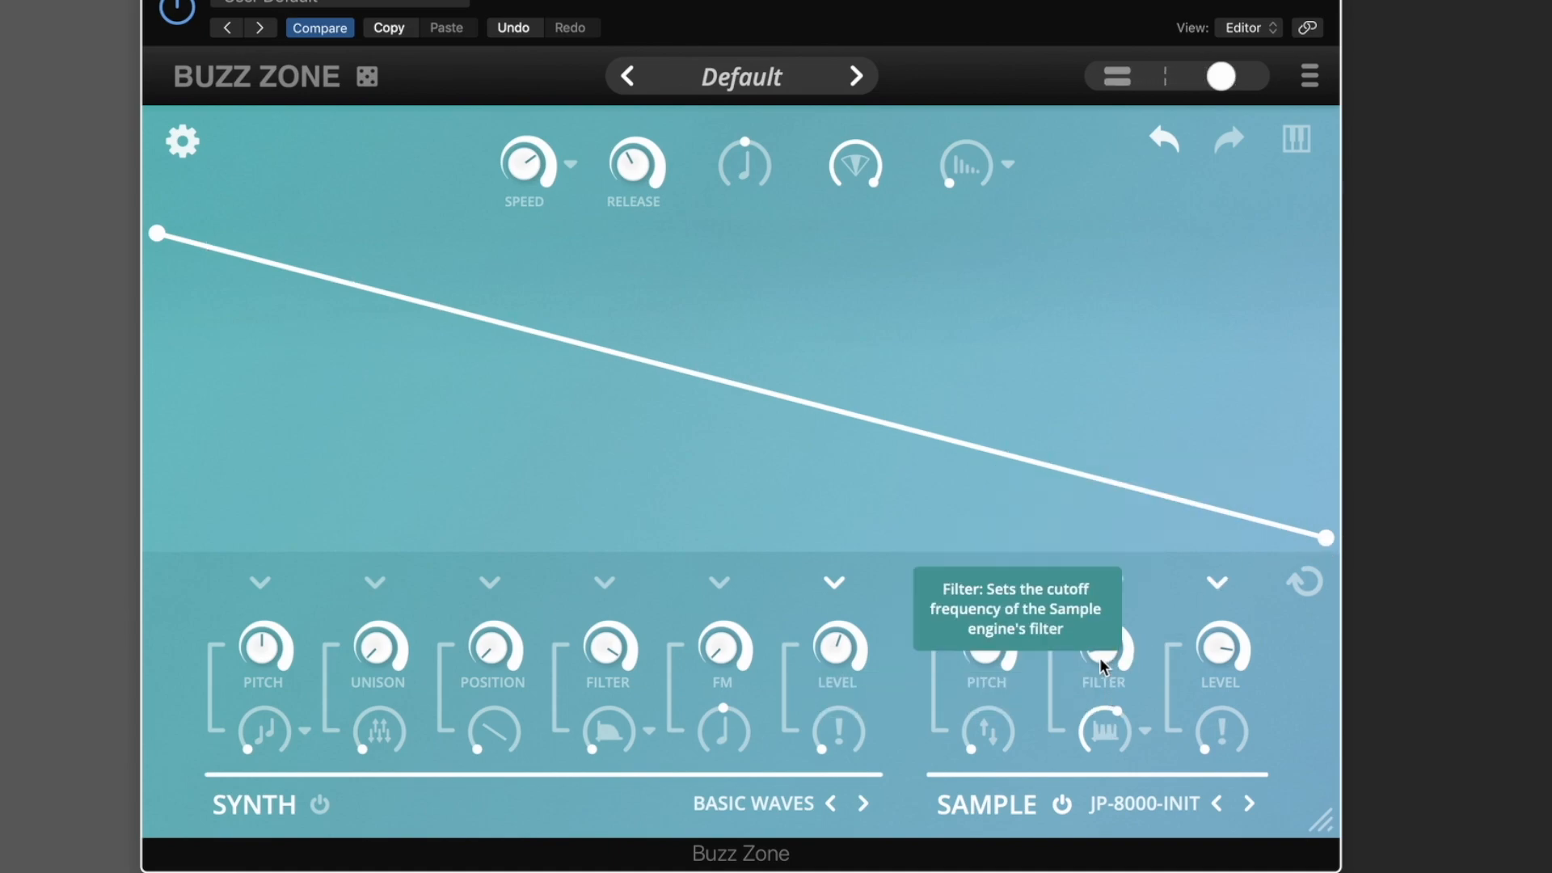
drag(156, 235, 156, 538)
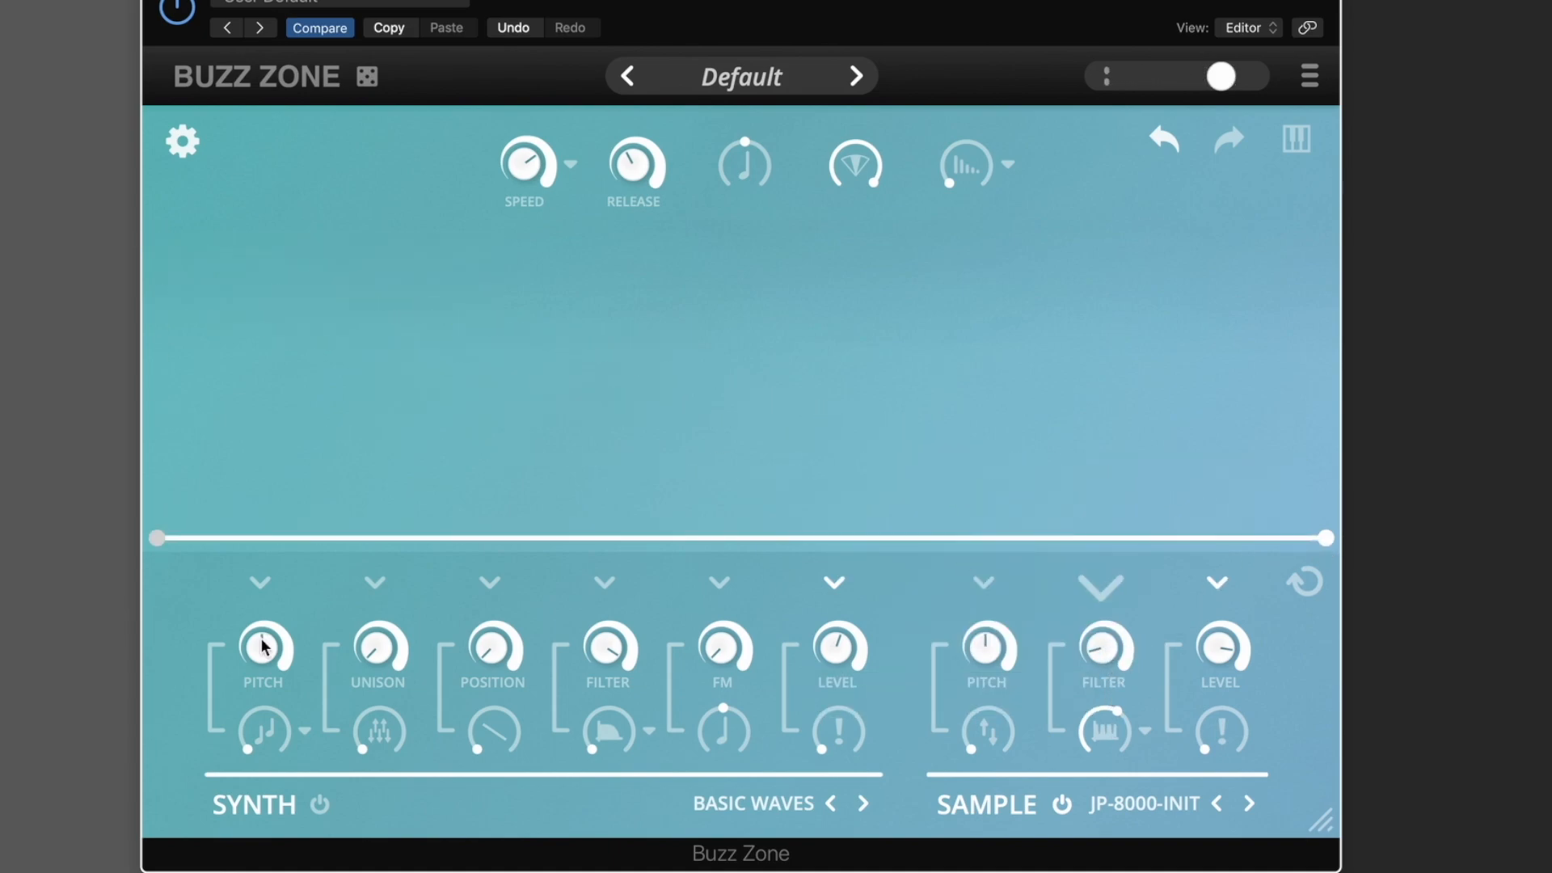
- Raise the Multi Notch filter's Drive slightly and sweep the Sample Filter cutoff, ending at 0.57
drag(1091, 639, 1103, 603)
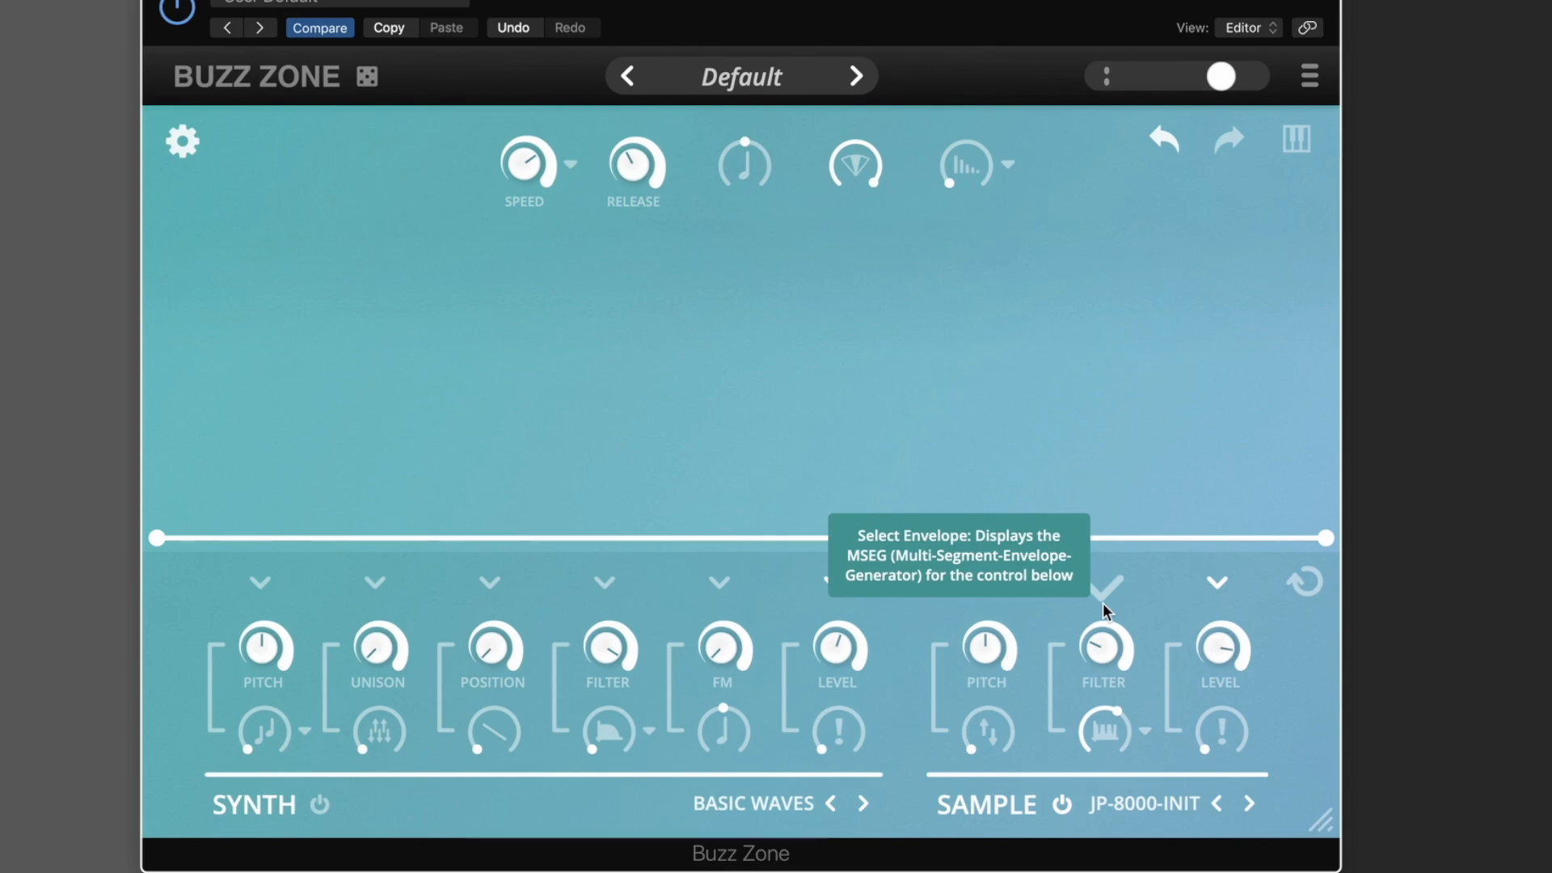
click(1102, 602)
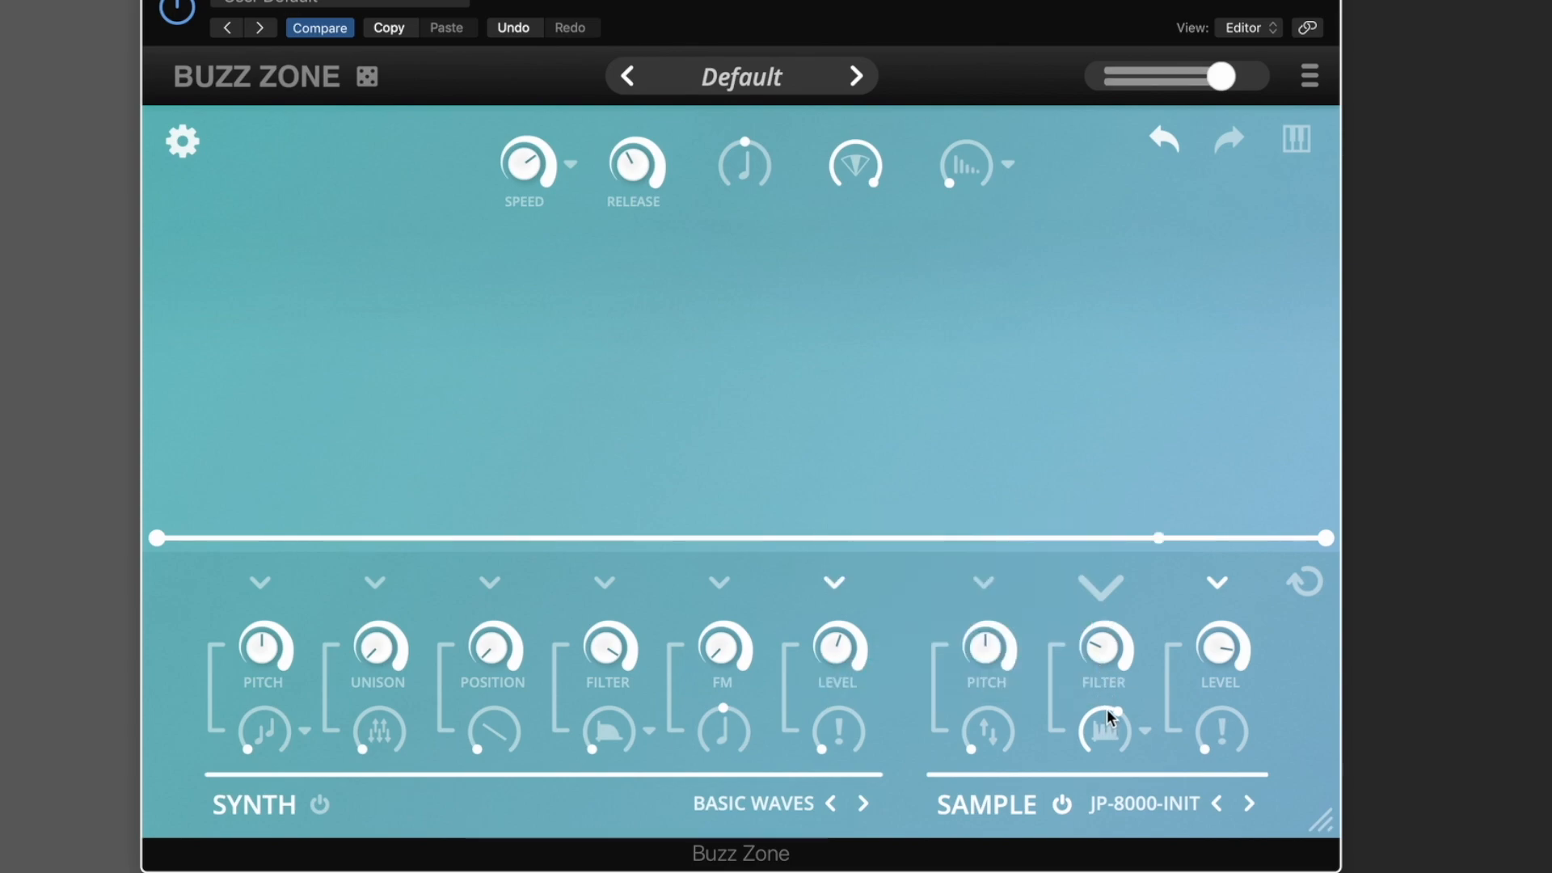
drag(1107, 710, 1107, 704)
drag(1098, 646, 1097, 657)
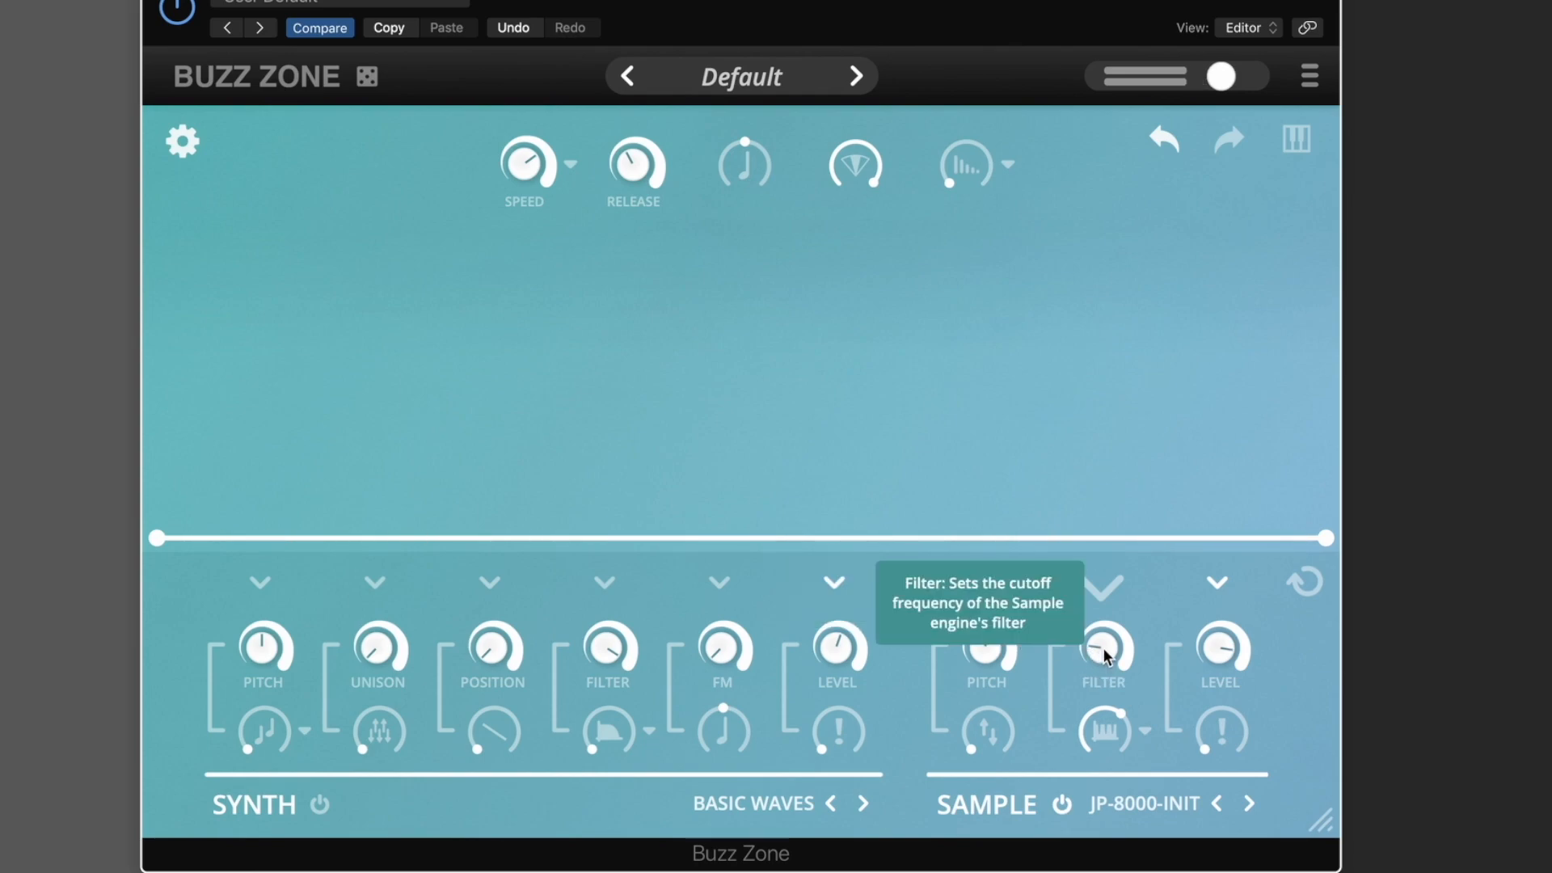
drag(1104, 649, 1111, 572)
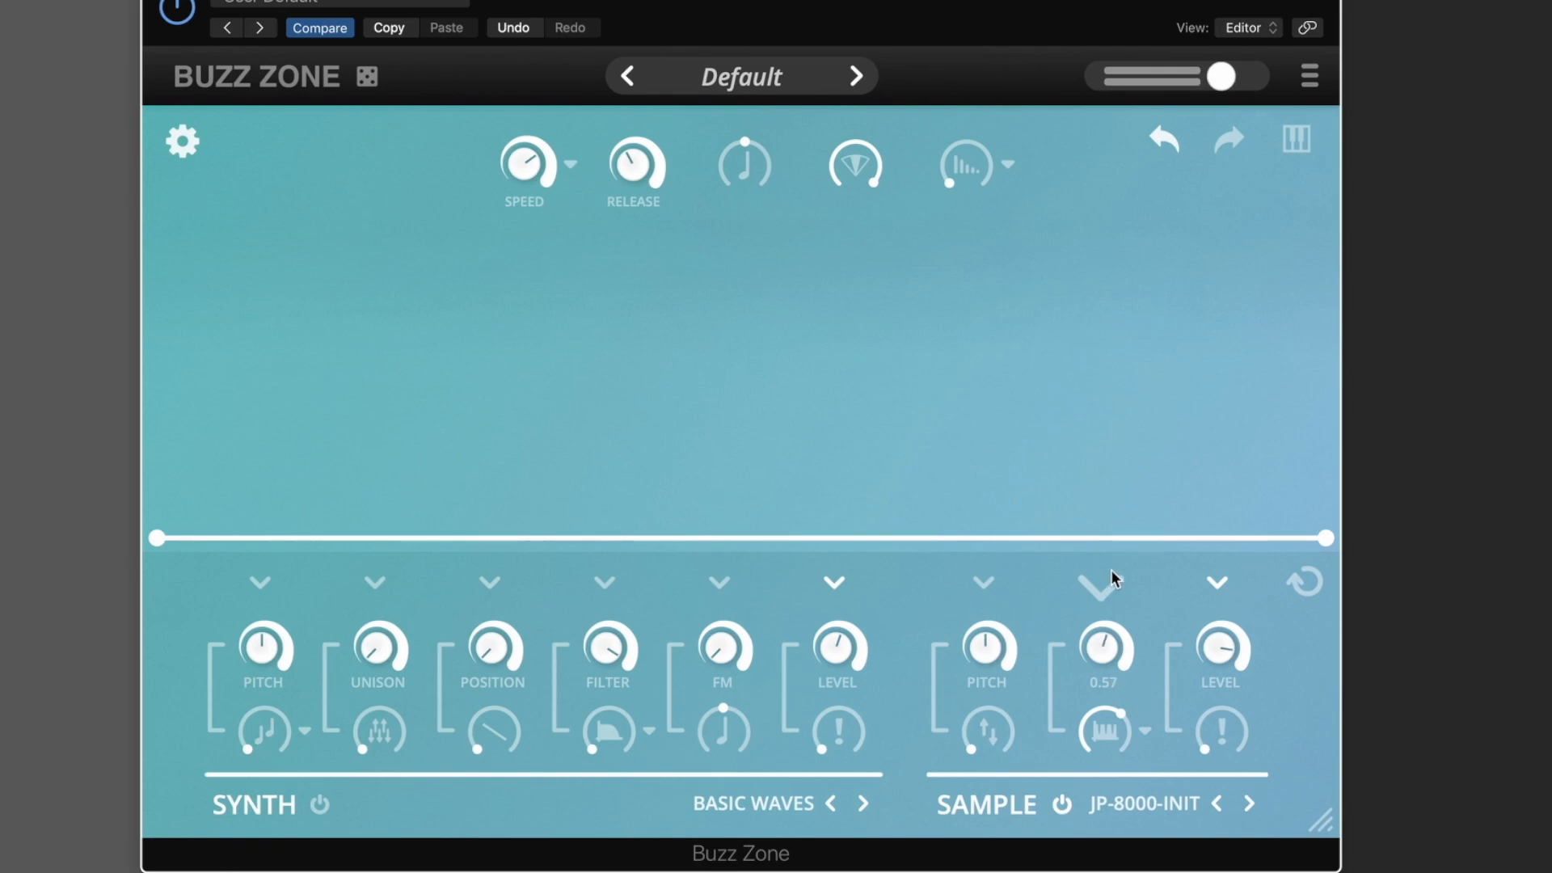
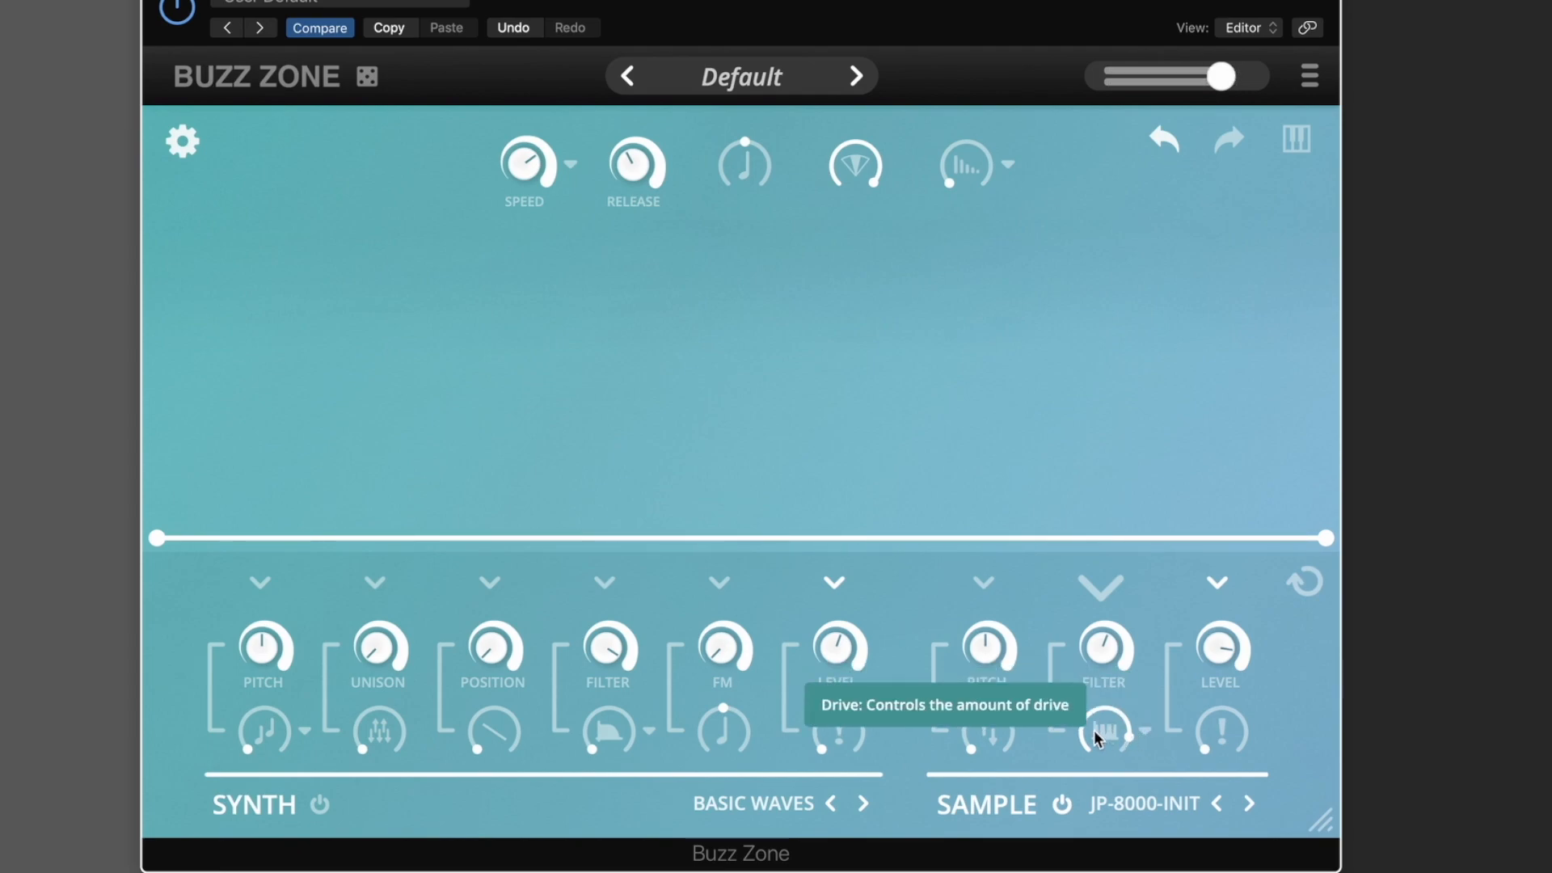
- Lower the Multi Notch cutoff, switch the Sample filter to the Comb Filter model and reduce its cutoff
mouse_move(1101, 655)
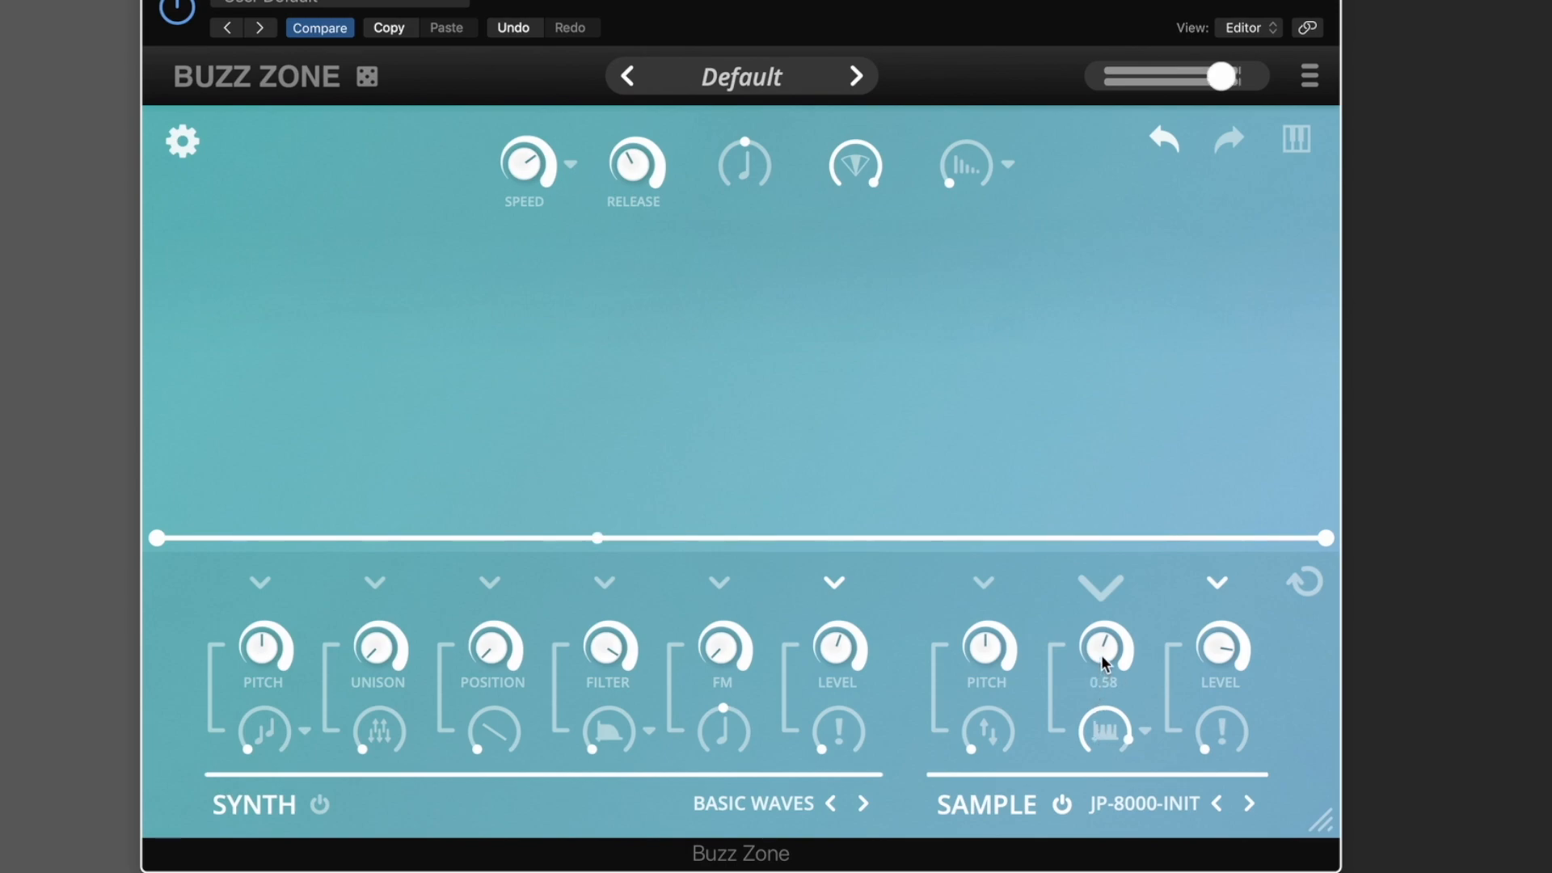
drag(1102, 657, 1101, 671)
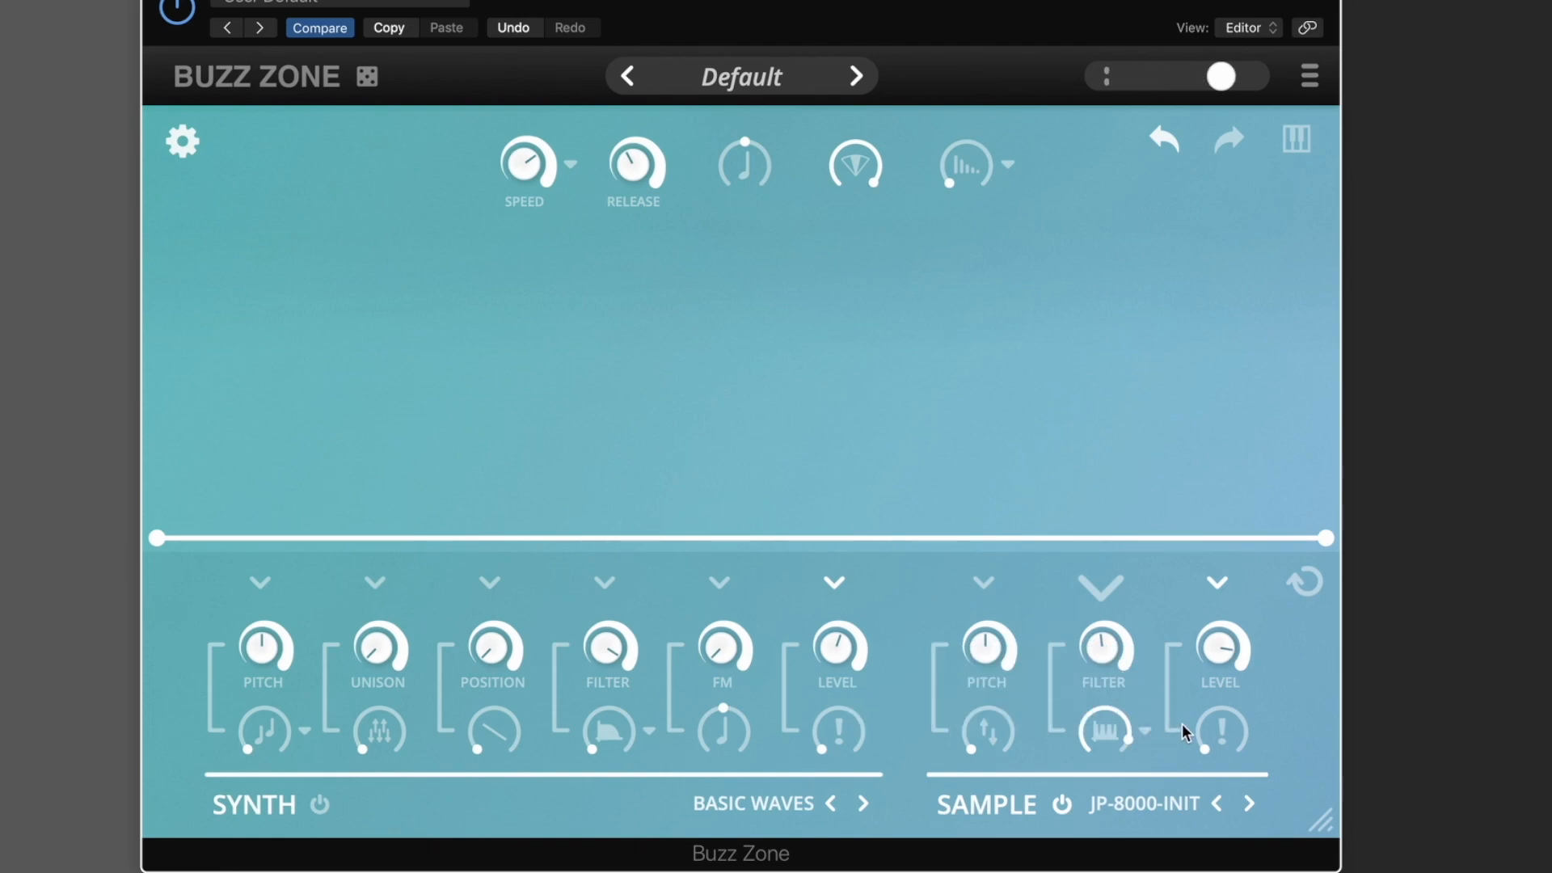
click(1132, 728)
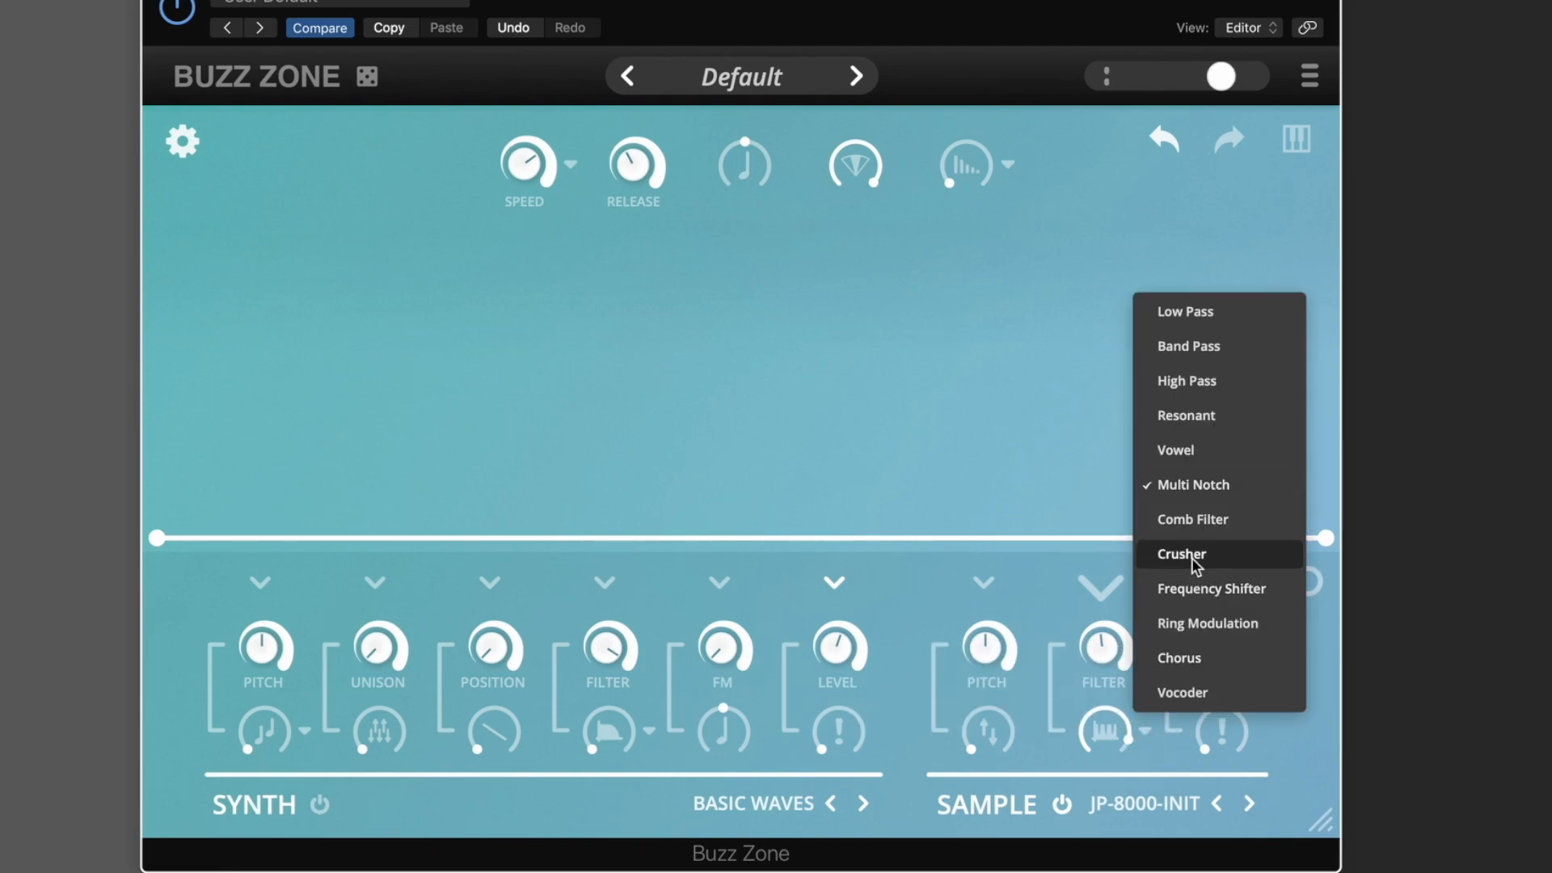
click(1194, 525)
drag(1102, 661, 1098, 724)
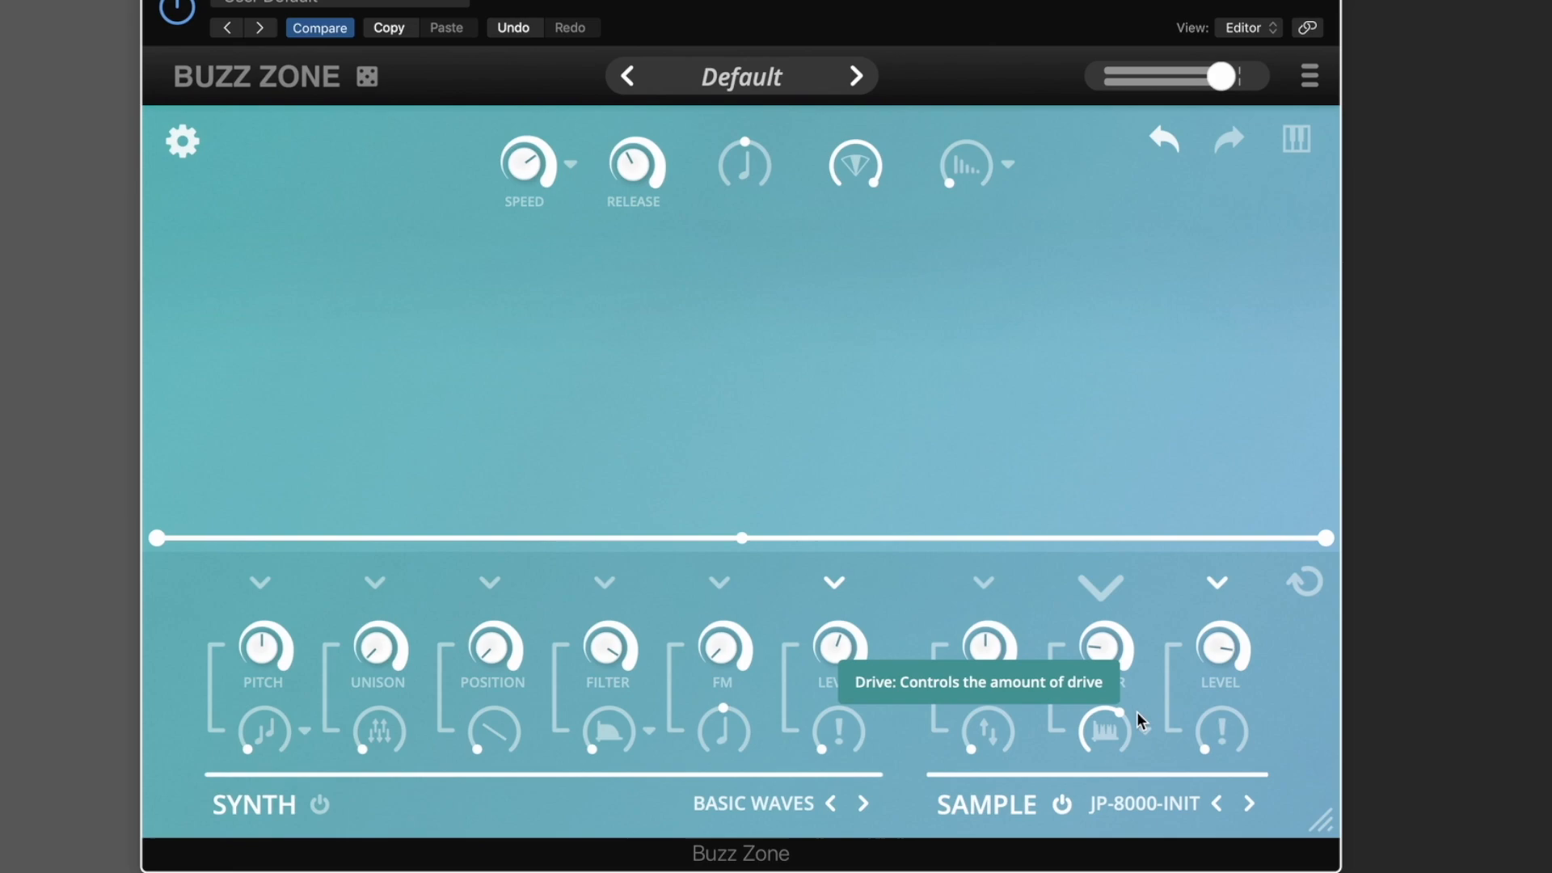
- Try a lower Sample pitch and reset it, and sweep the Comb Filter's Drive to its minimum and back up
drag(987, 647, 987, 661)
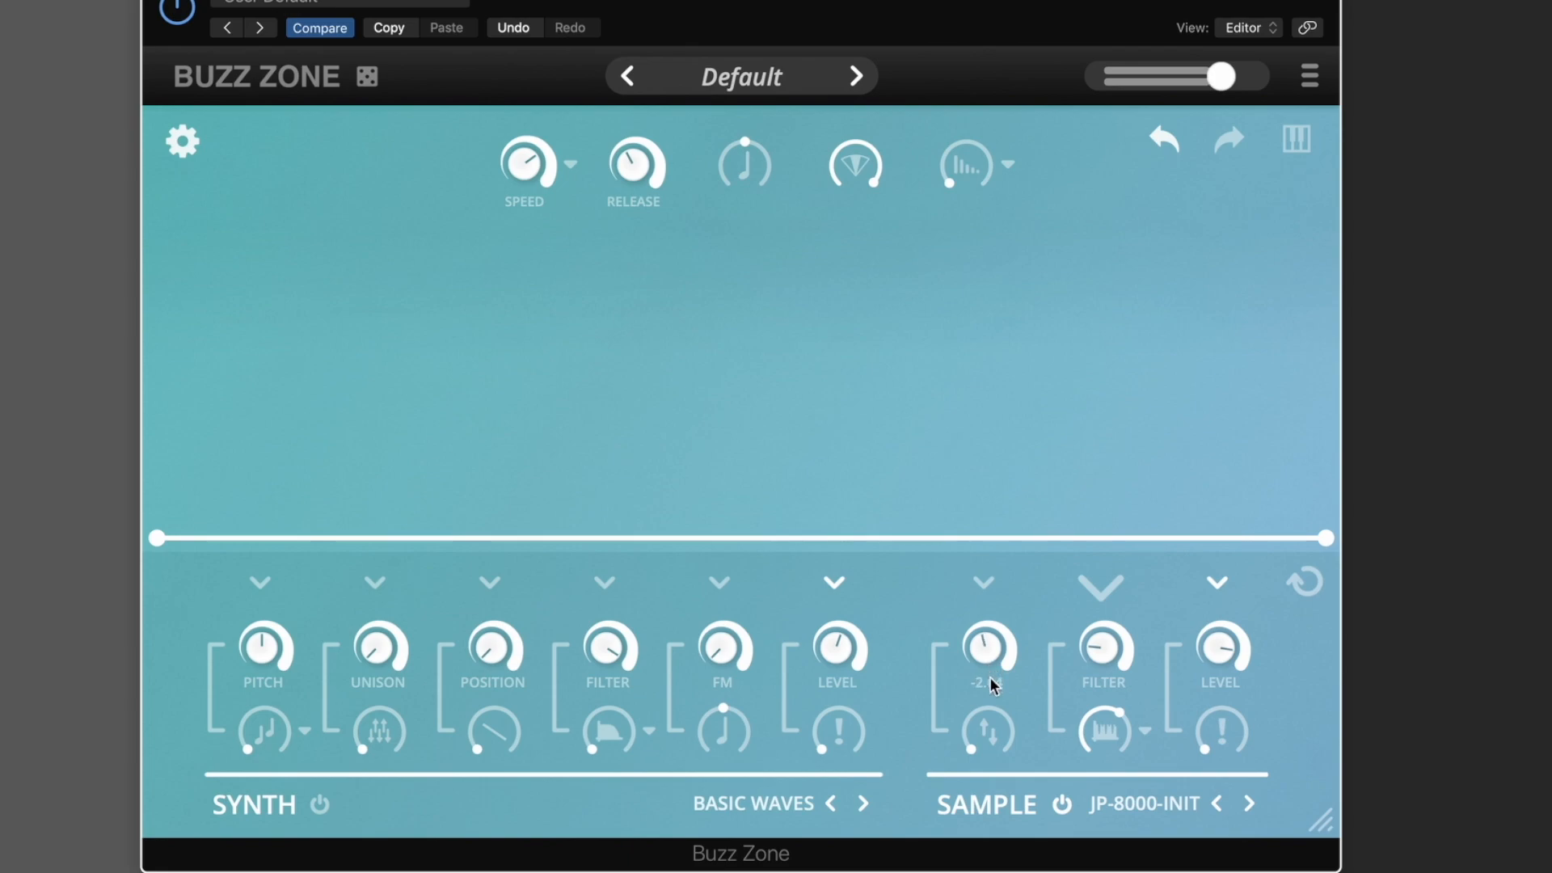
double_click(989, 651)
drag(1096, 781, 1095, 872)
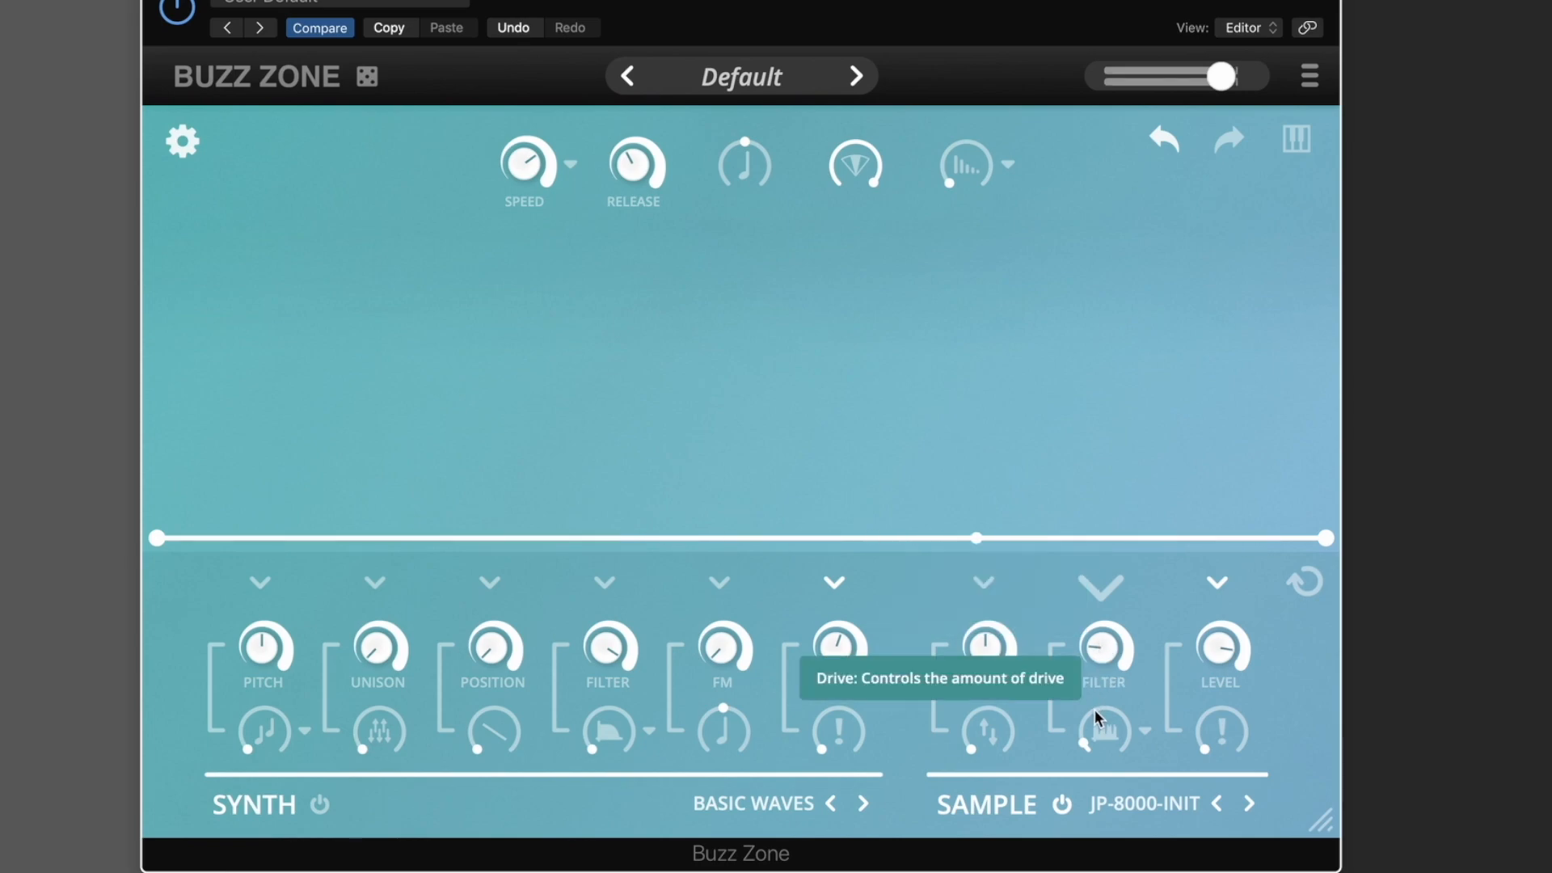
drag(1101, 734, 1104, 590)
- Lower the Comb Filter's cutoff to its minimum and sweep it back up slightly within the low range
drag(1106, 654, 1105, 662)
drag(1101, 705, 1101, 700)
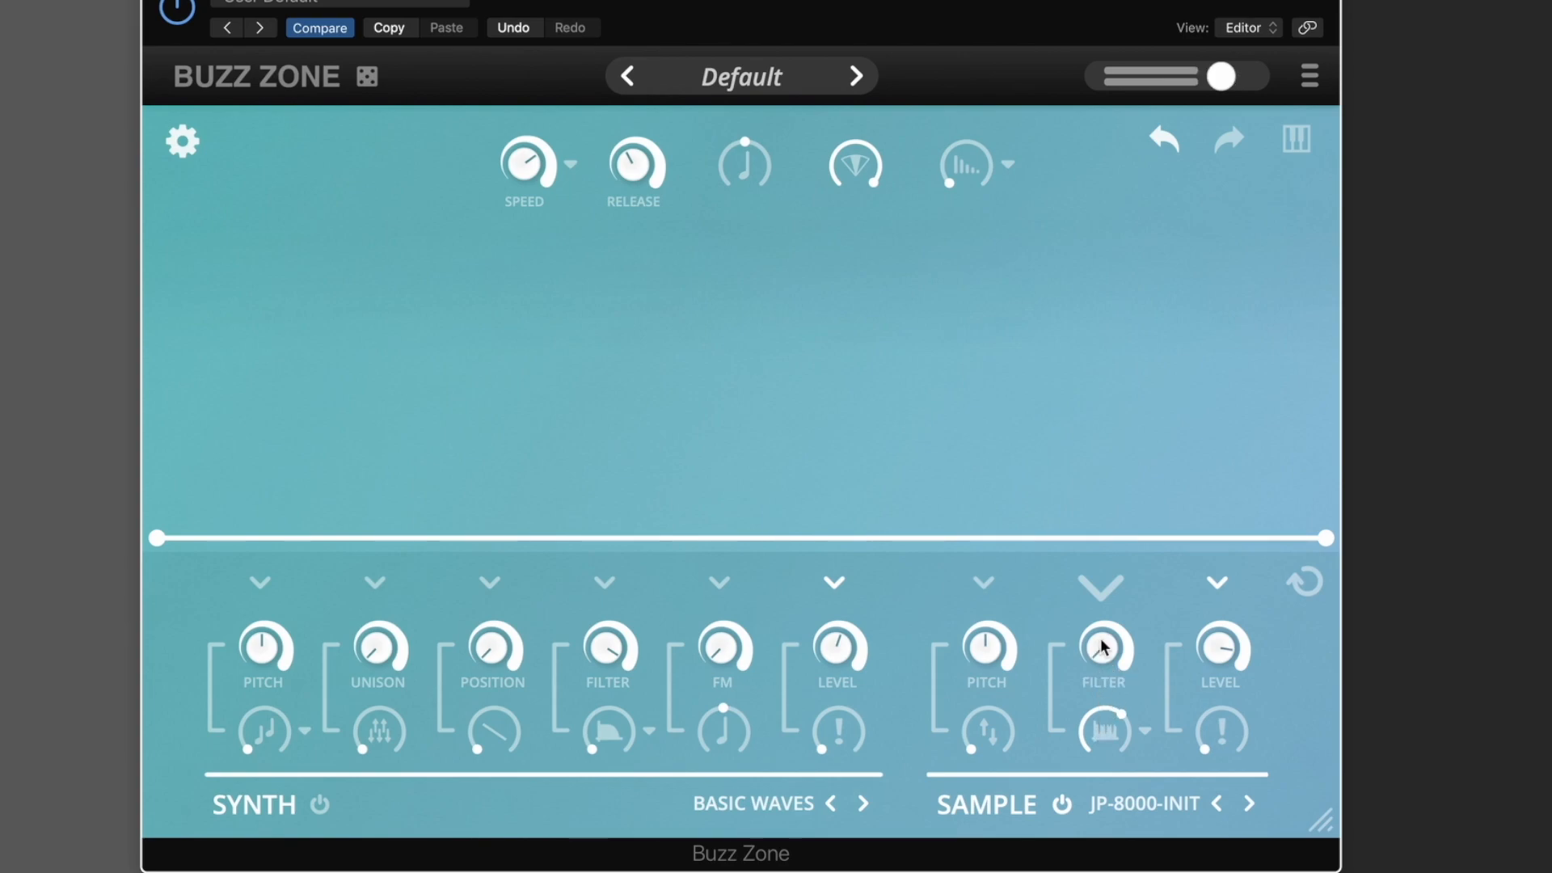
drag(1101, 644, 1101, 632)
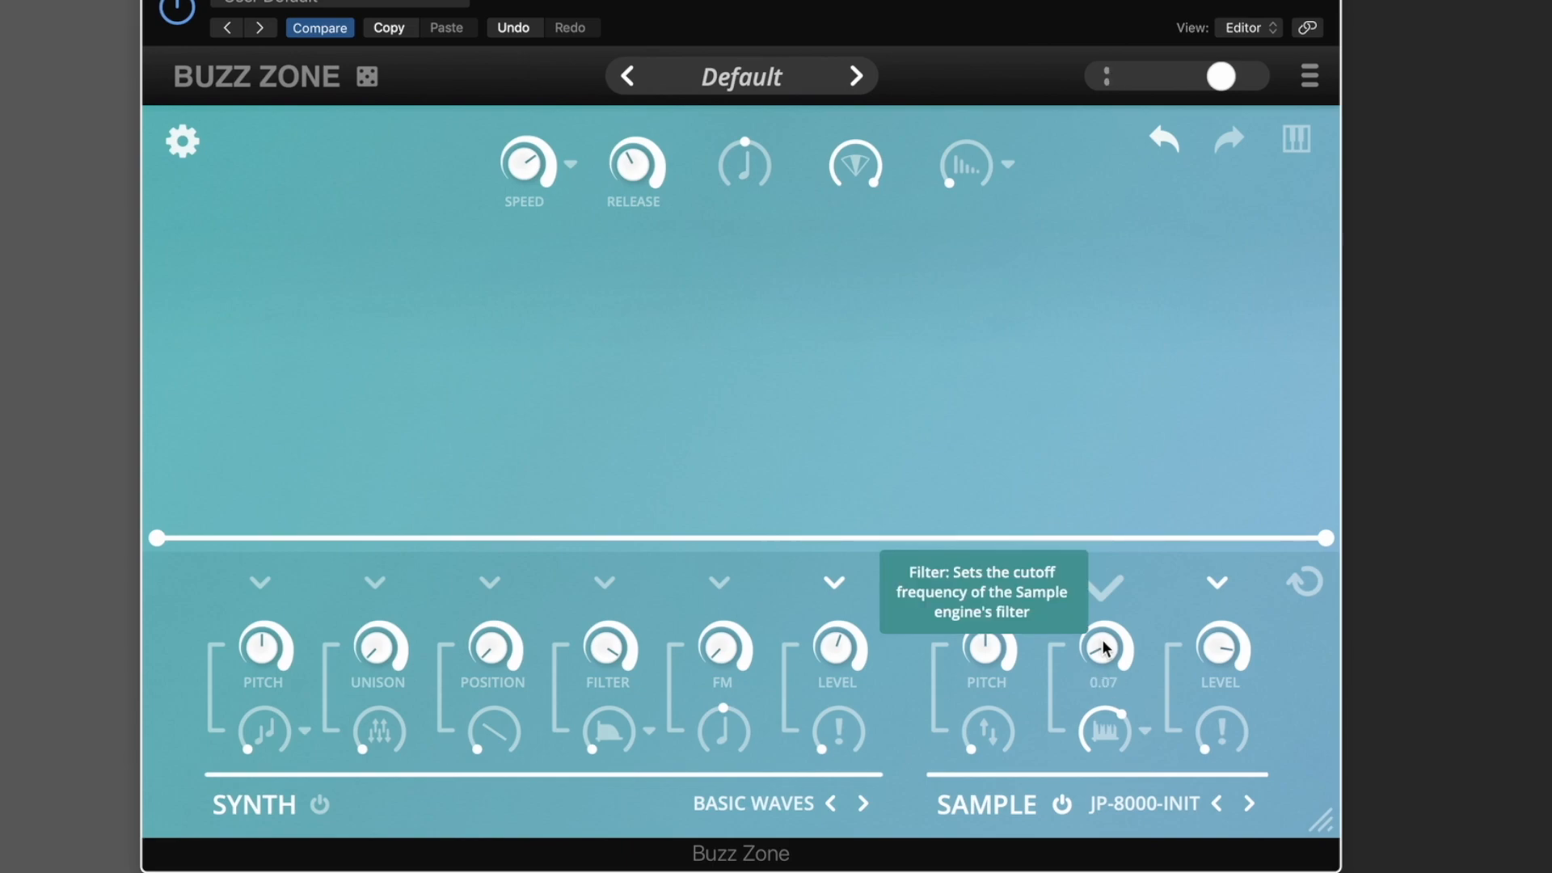
mouse_move(1103, 644)
mouse_down()
mouse_move(1109, 613)
mouse_move(1115, 638)
mouse_up()
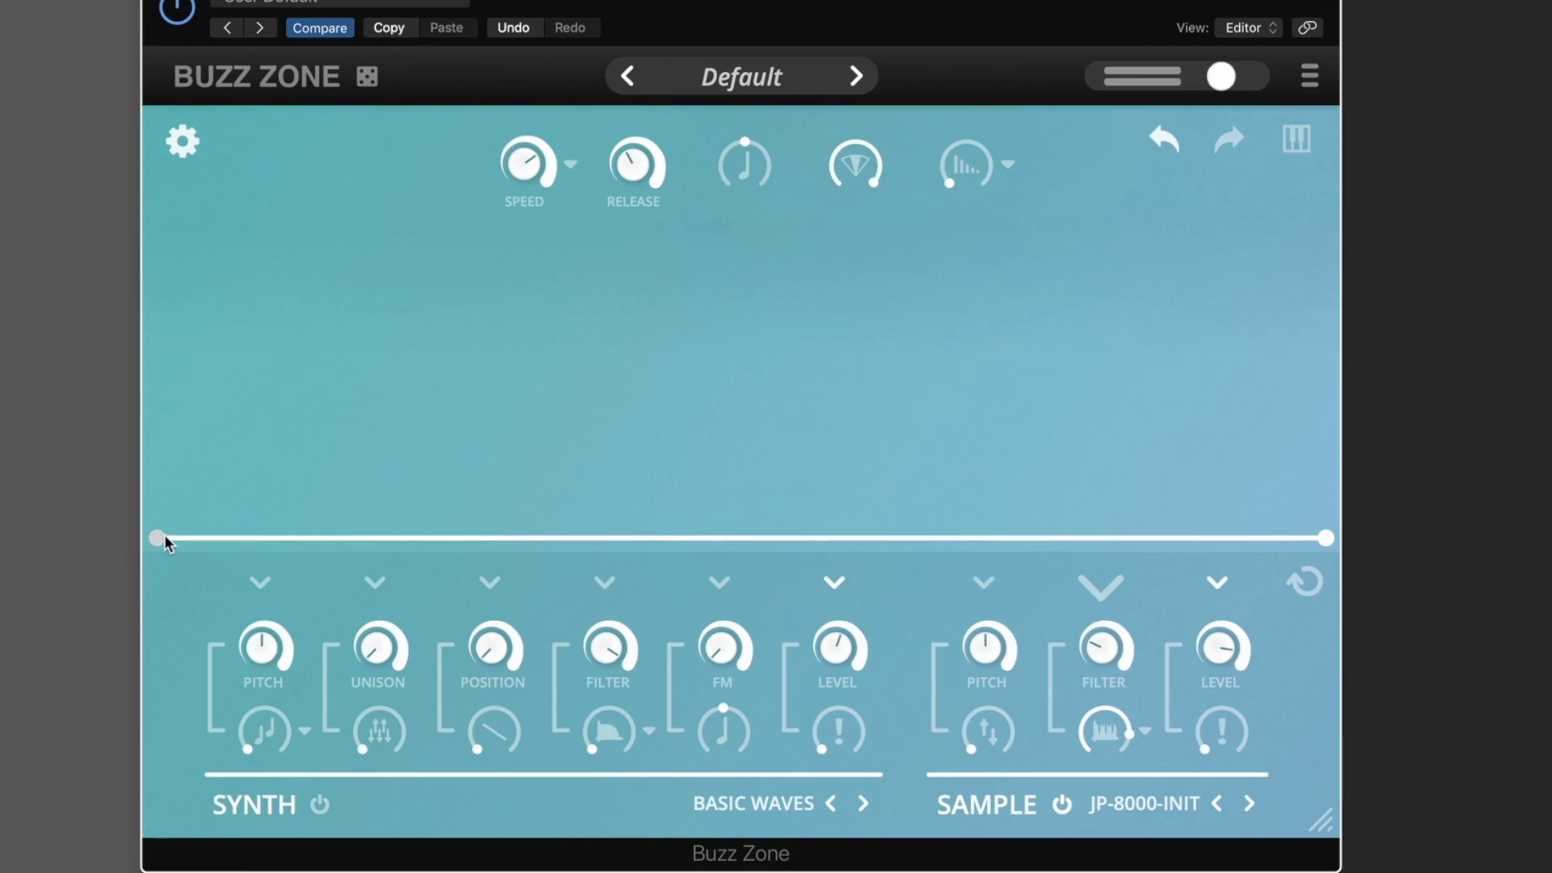
- Draw a wavy Sample Filter envelope with an early hump, a central dip and a high end held to the last node
double_click(238, 437)
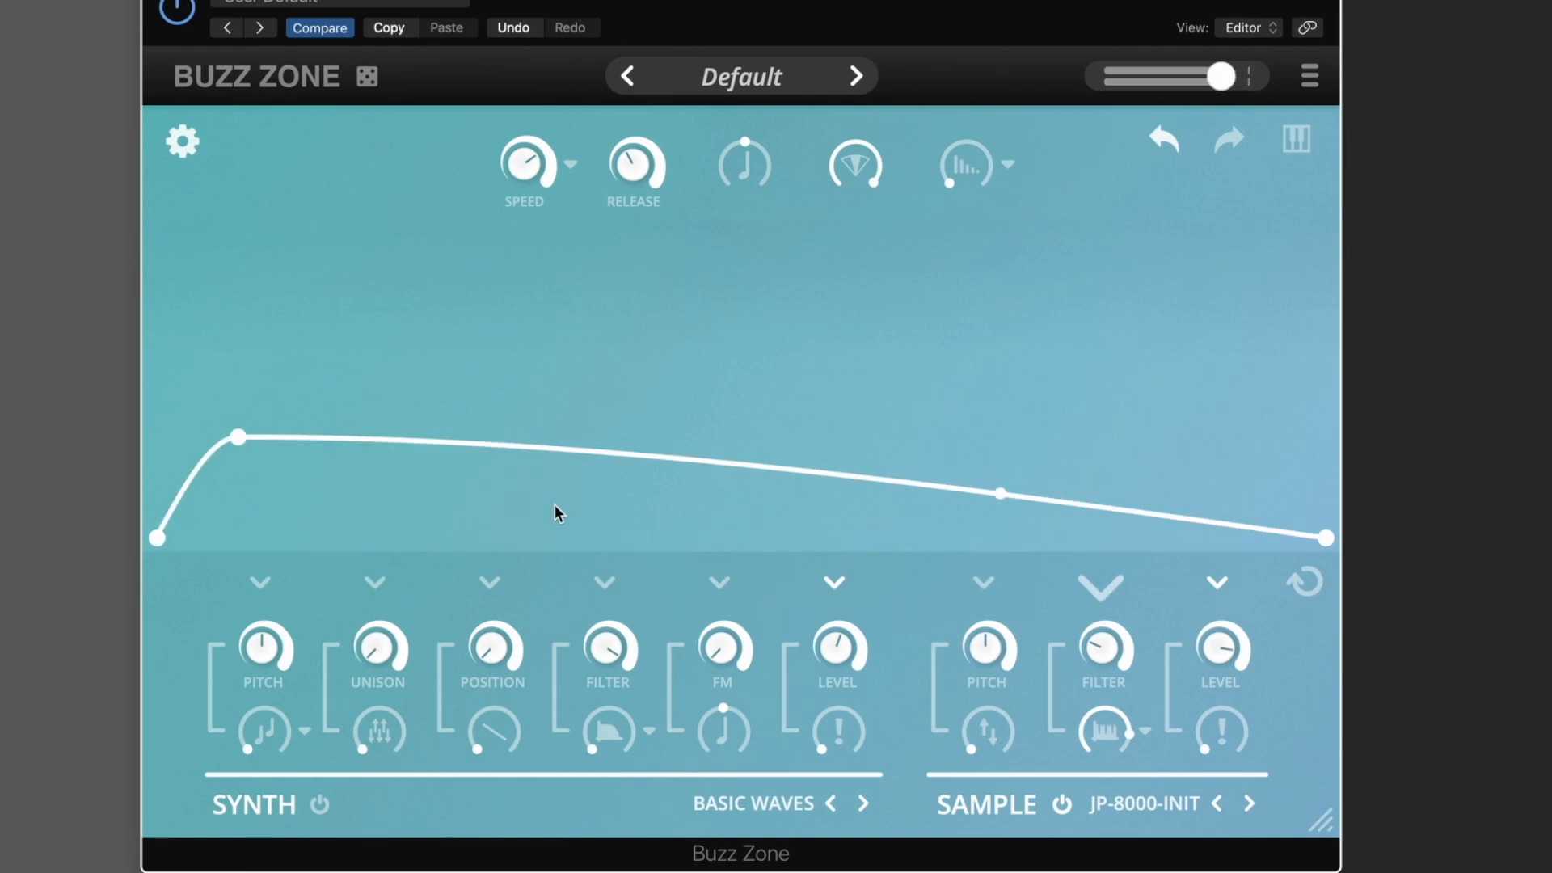
double_click(659, 511)
double_click(1204, 313)
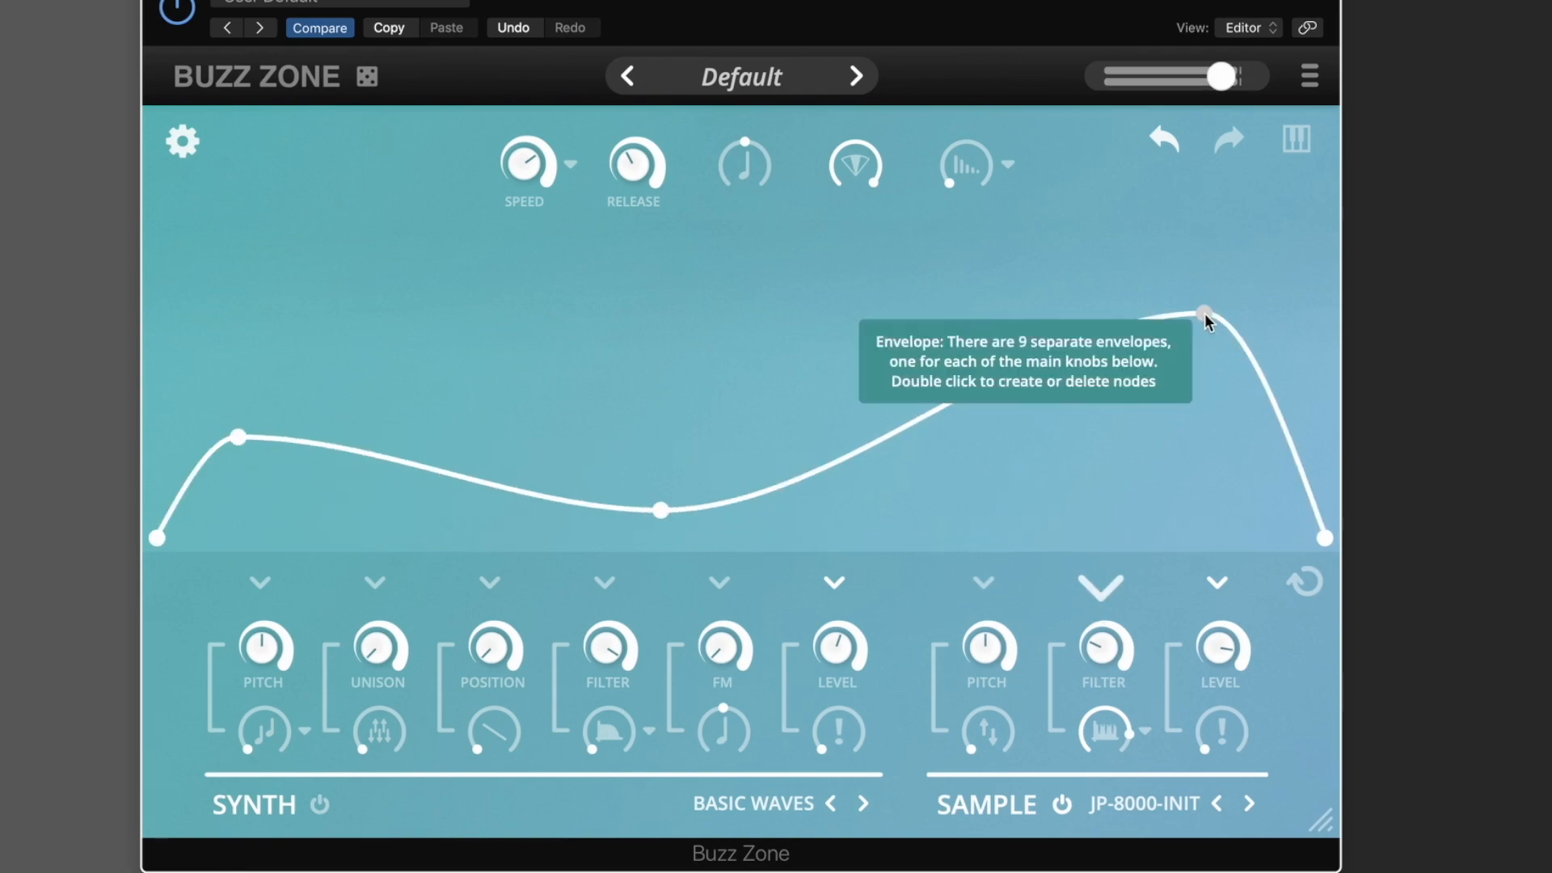
drag(1204, 313, 1338, 301)
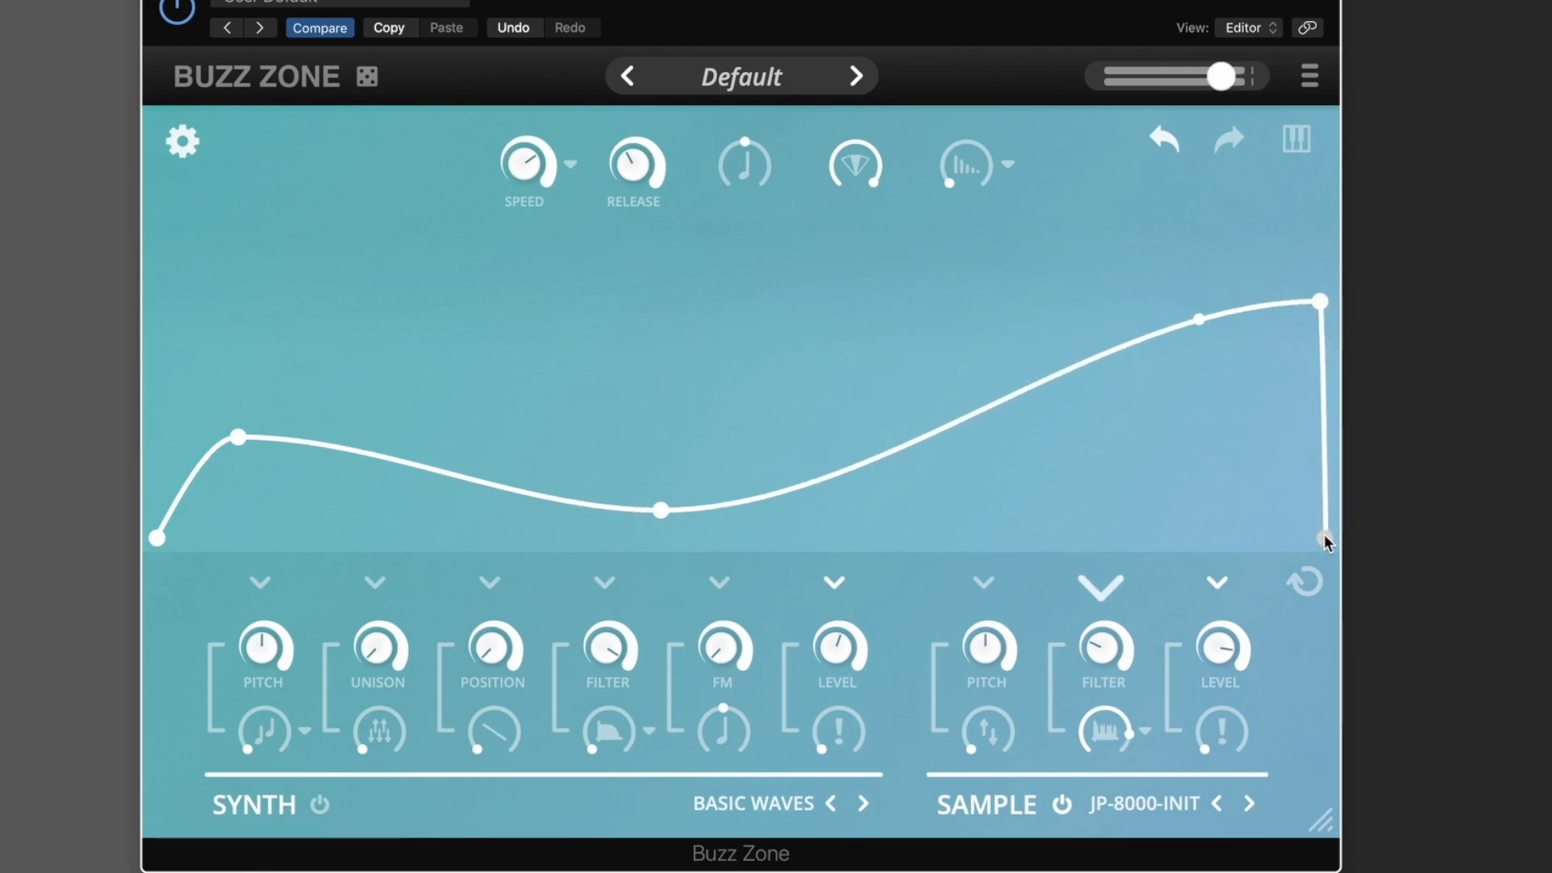
drag(1324, 537, 1326, 307)
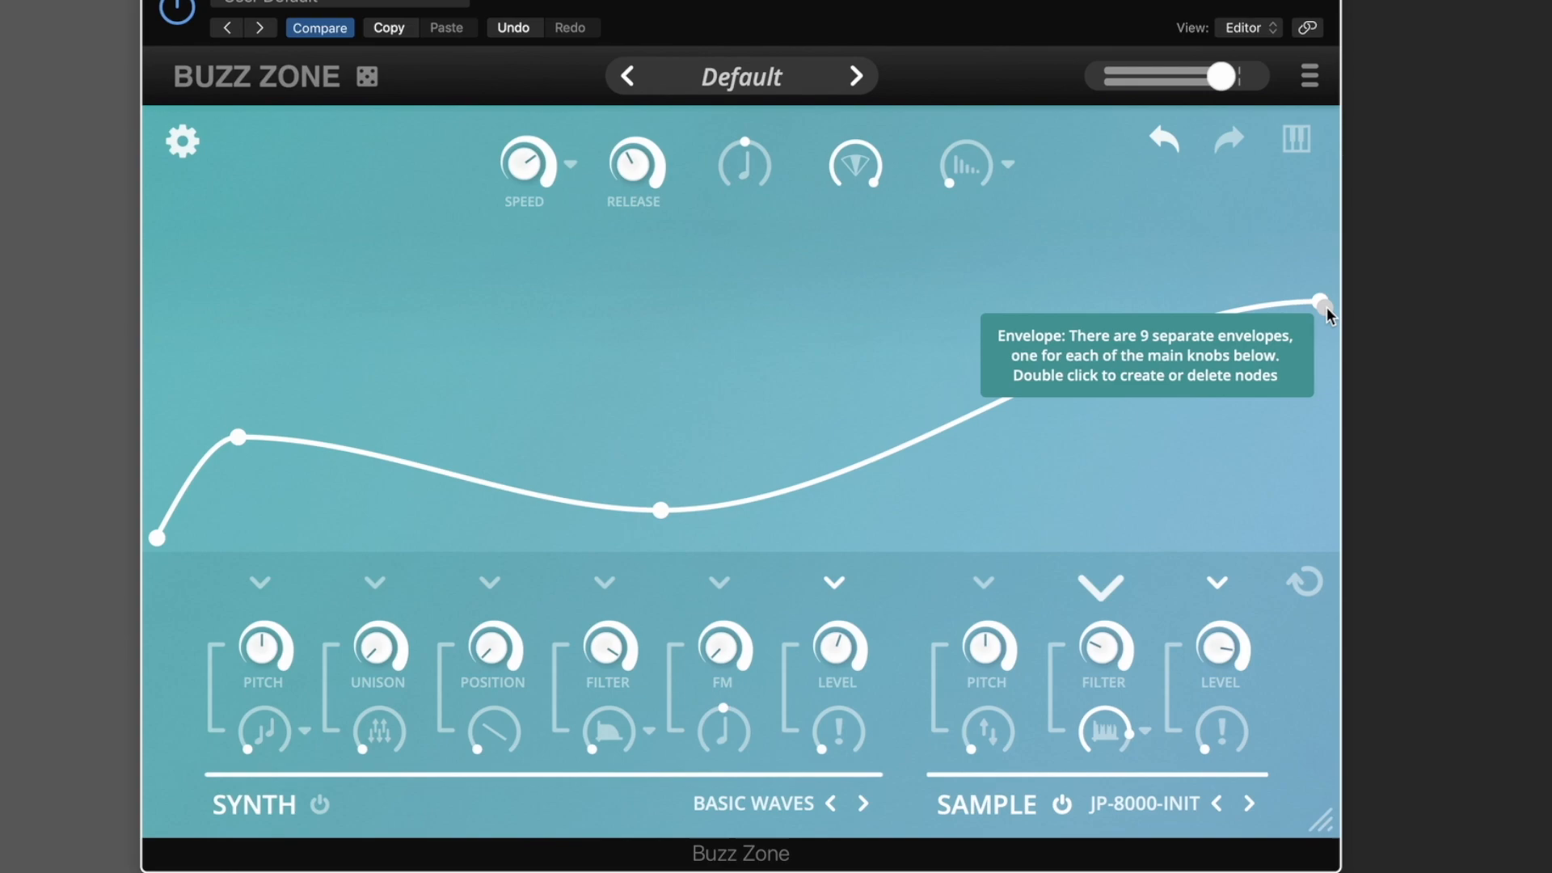
- Switch the Sample filter to the Crusher model with the cutoff at 1.00 and clear the envelope
click(1147, 730)
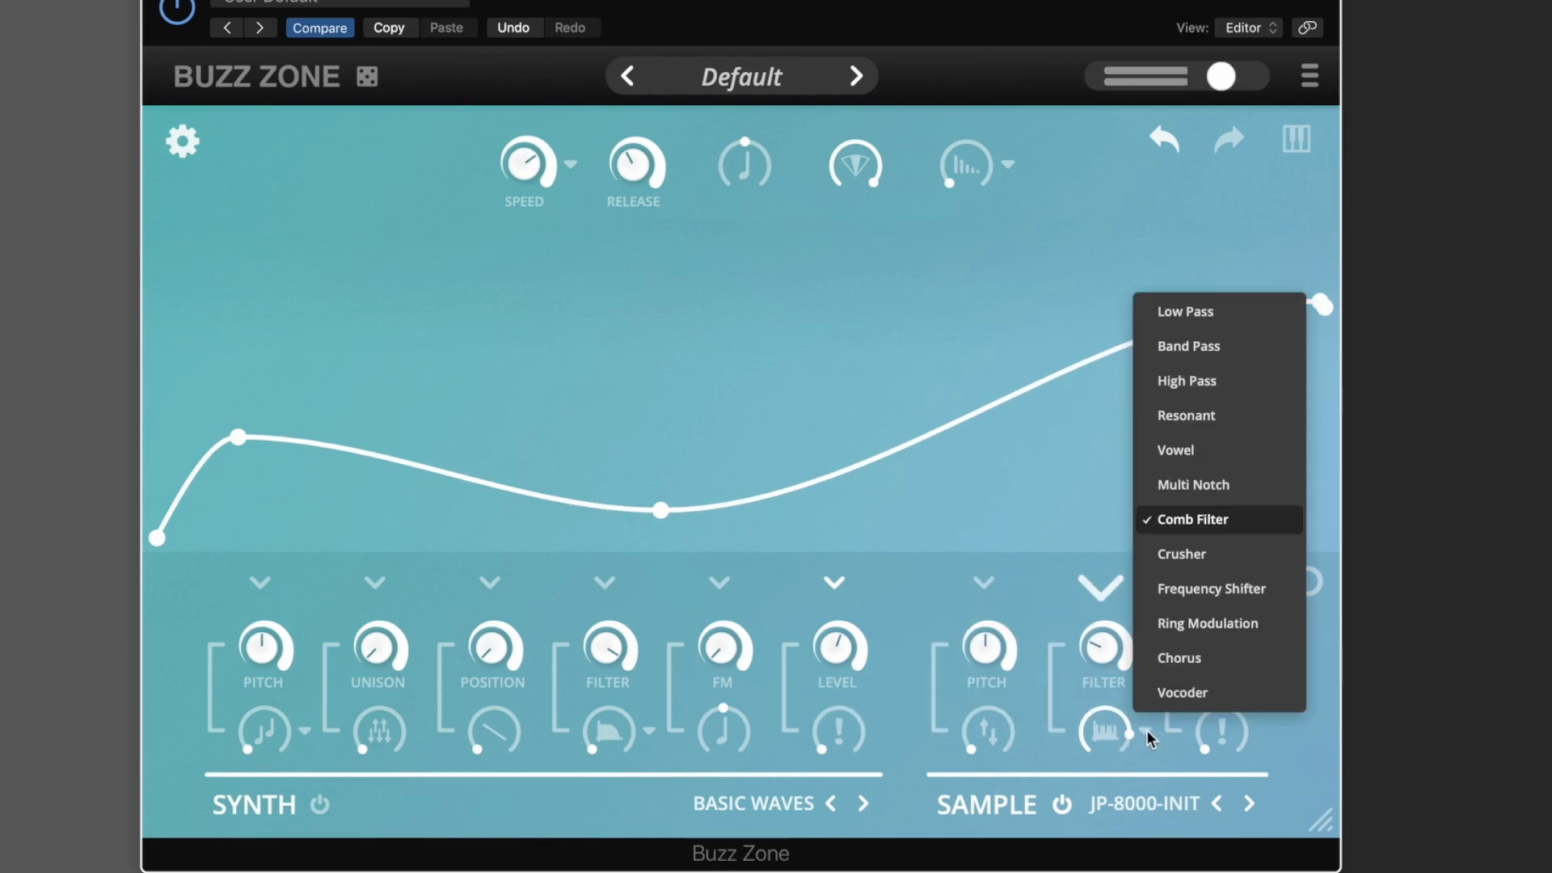
click(1186, 554)
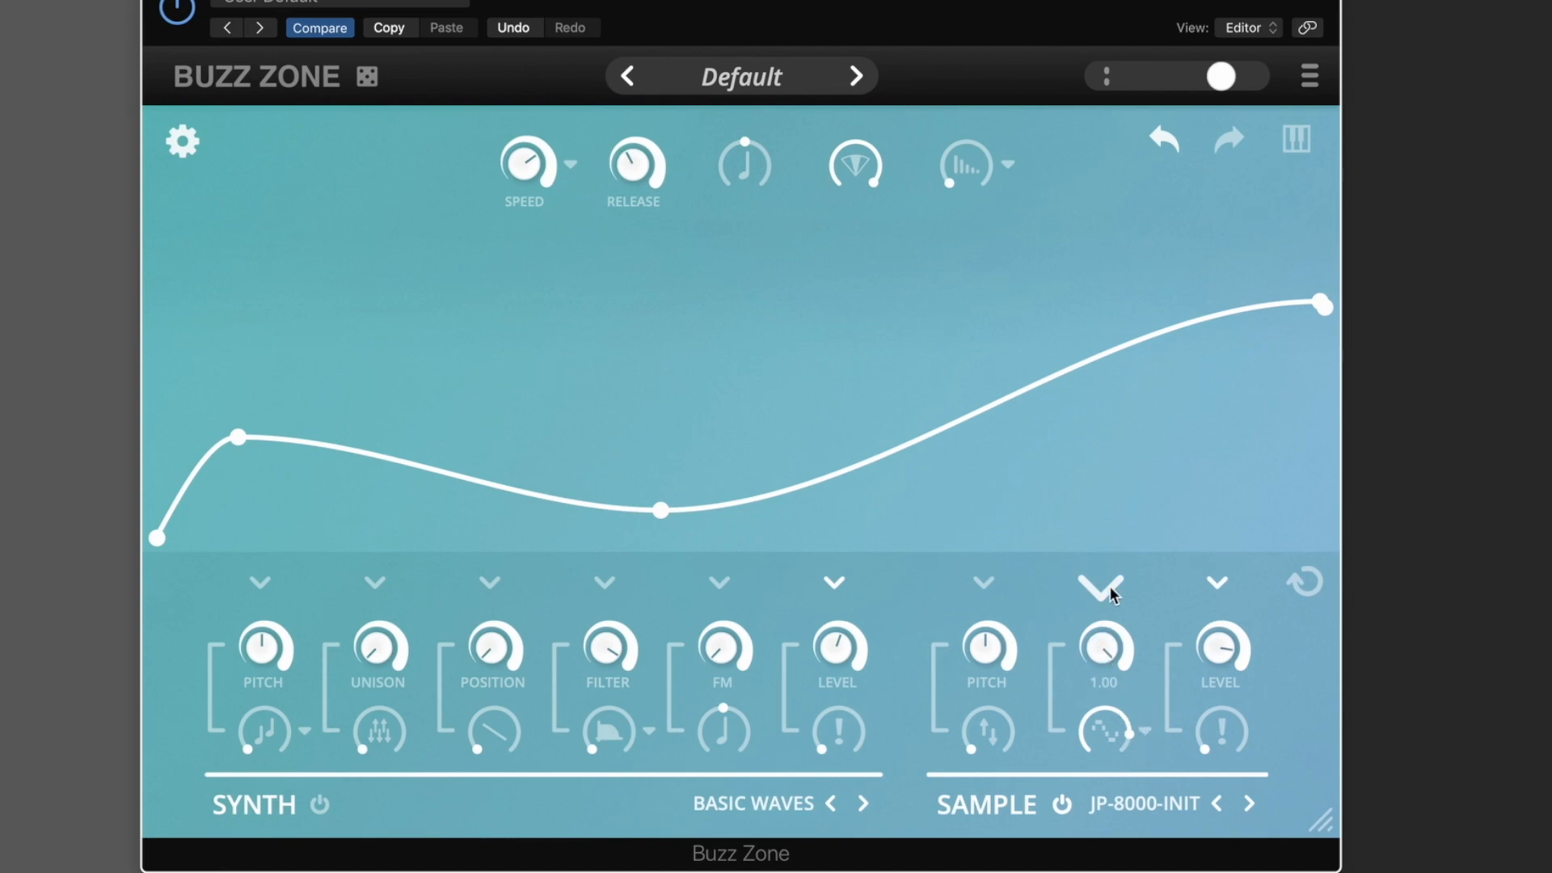
click(1309, 76)
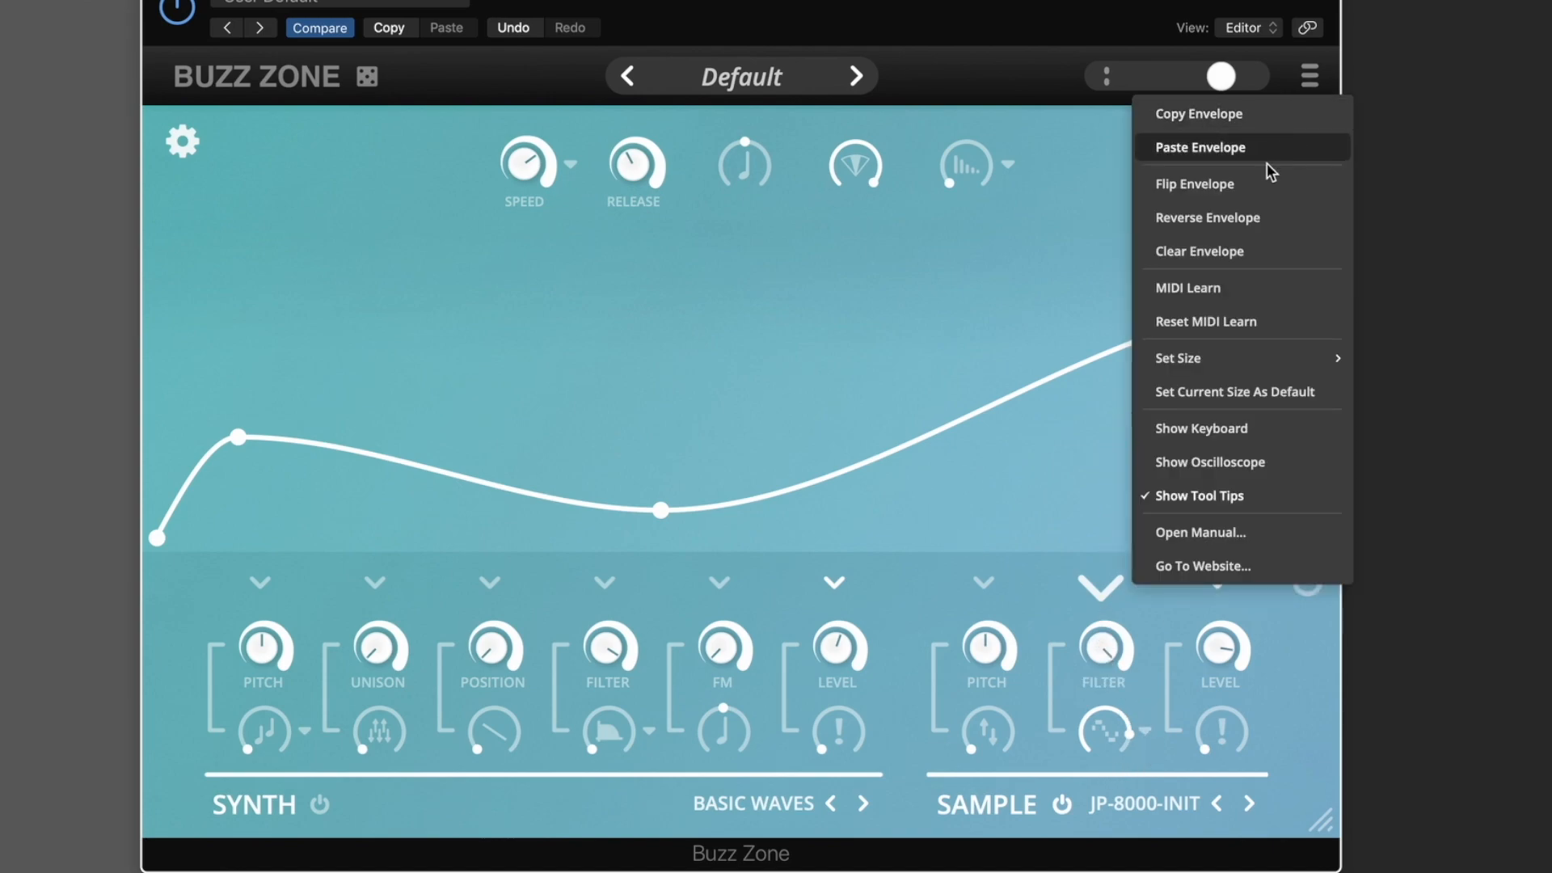
click(1228, 251)
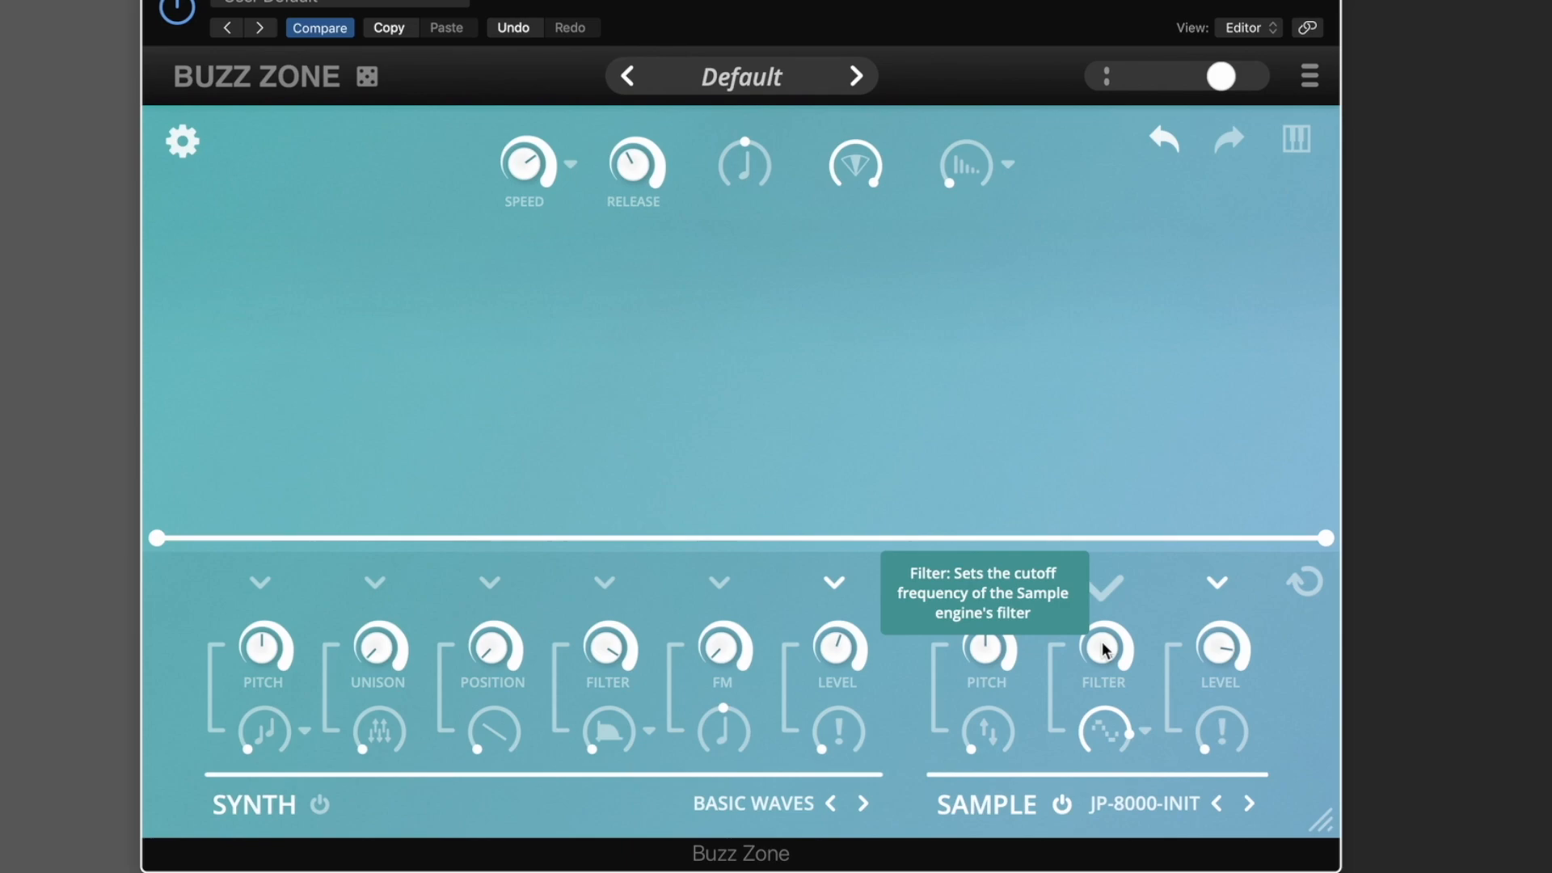
- Sweep the Crusher filter's cutoff and Drive up and down, ending with a low cutoff and a moderately high Drive
drag(1105, 649, 1102, 674)
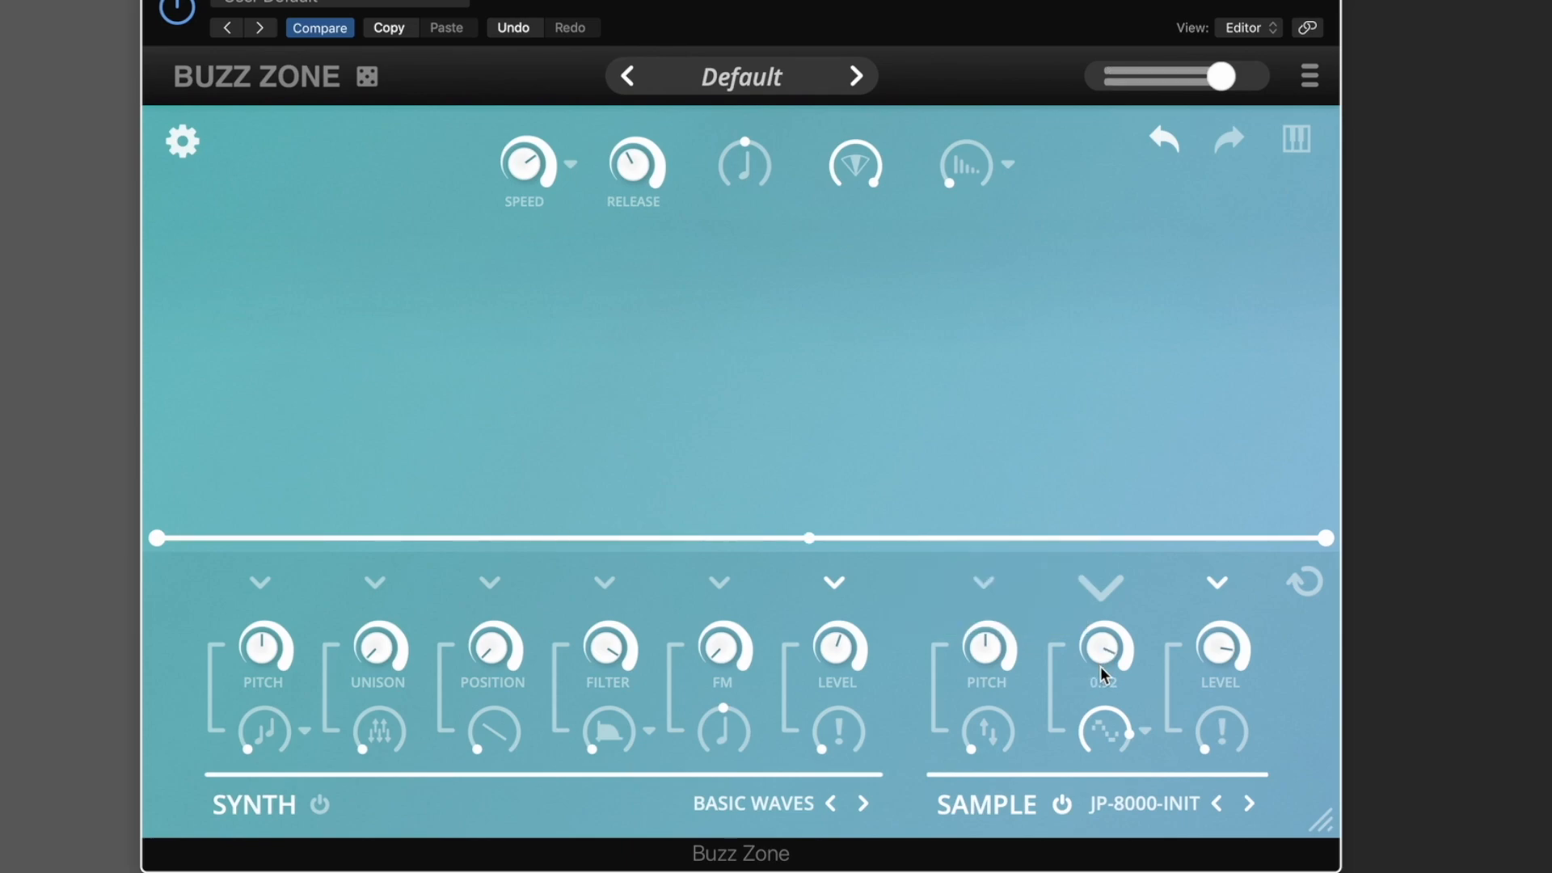
drag(1098, 731, 1112, 870)
drag(1103, 633, 1103, 525)
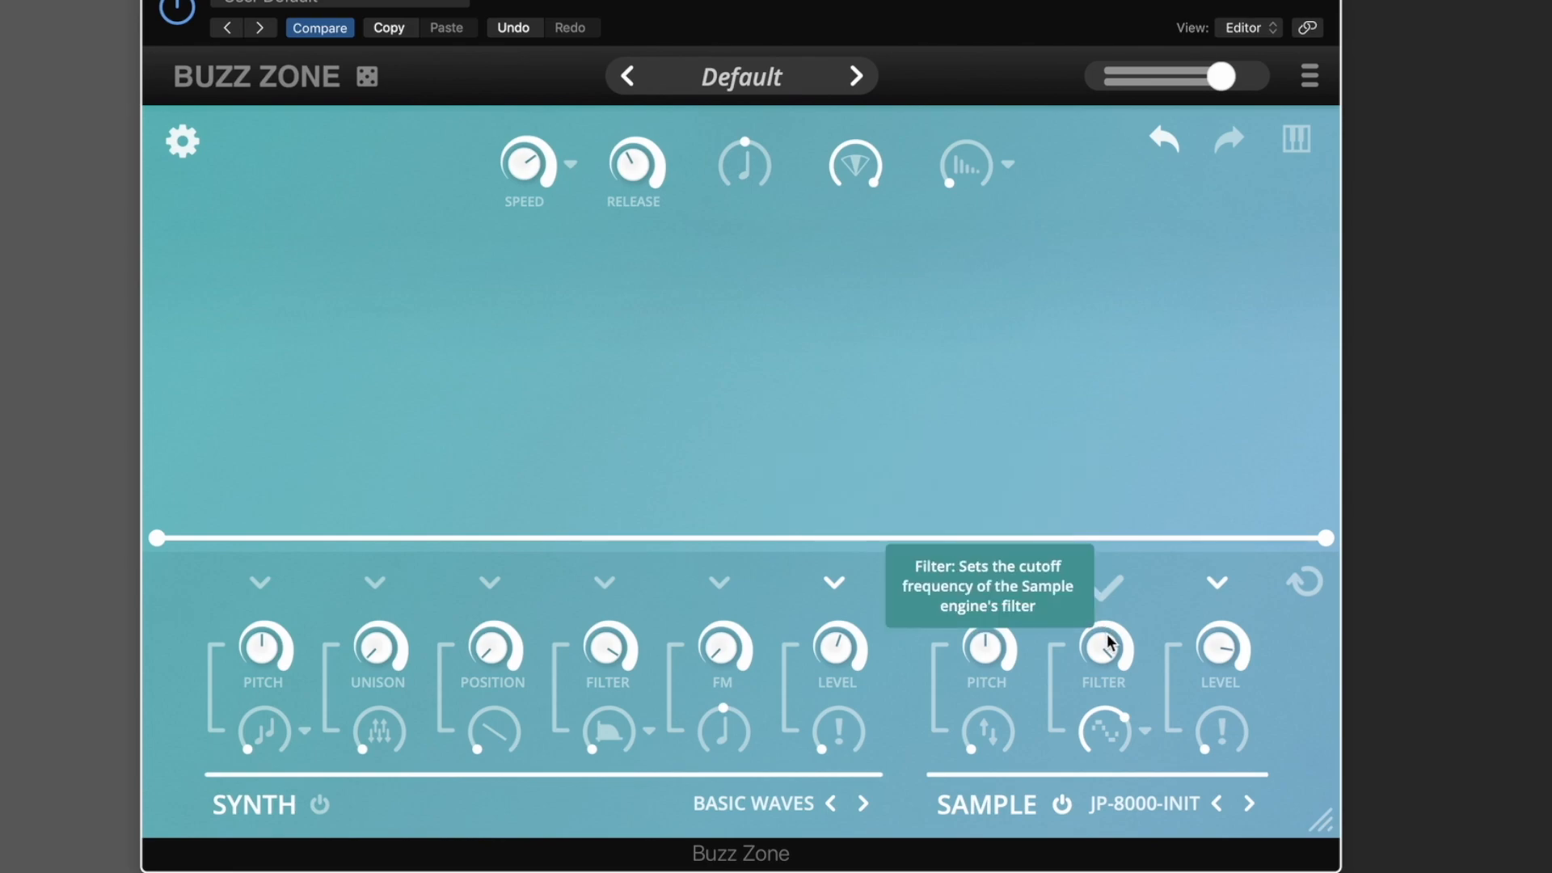
drag(1109, 642, 1104, 684)
drag(1106, 739, 1107, 653)
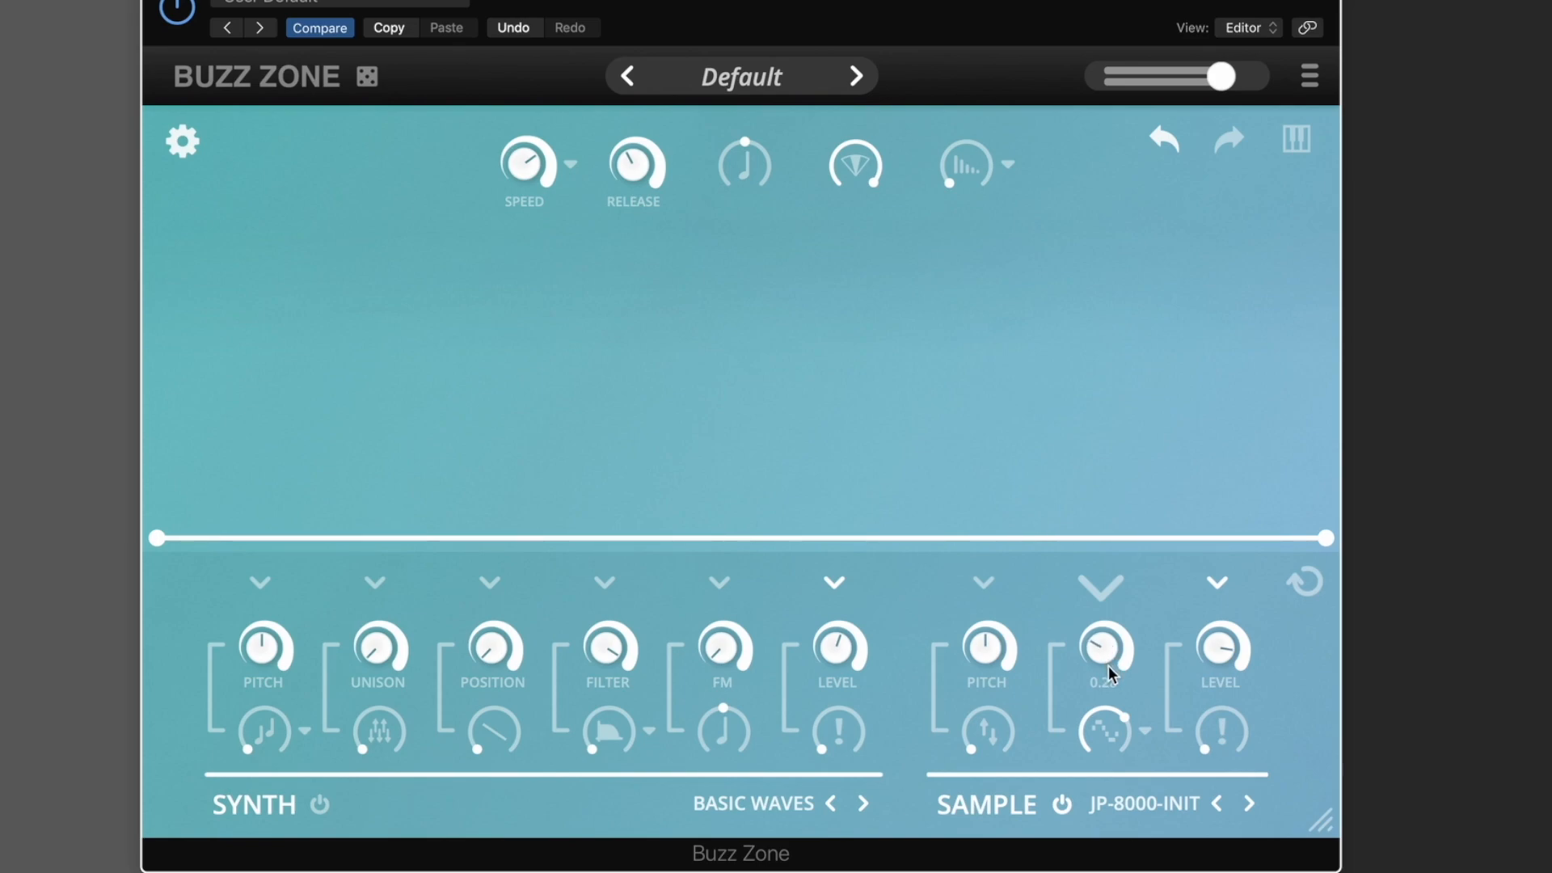
drag(1108, 666, 1108, 611)
- Shape a steeply falling Crusher envelope with a low early node, using a cutoff of 0.87 and minimum Drive
drag(157, 536, 184, 237)
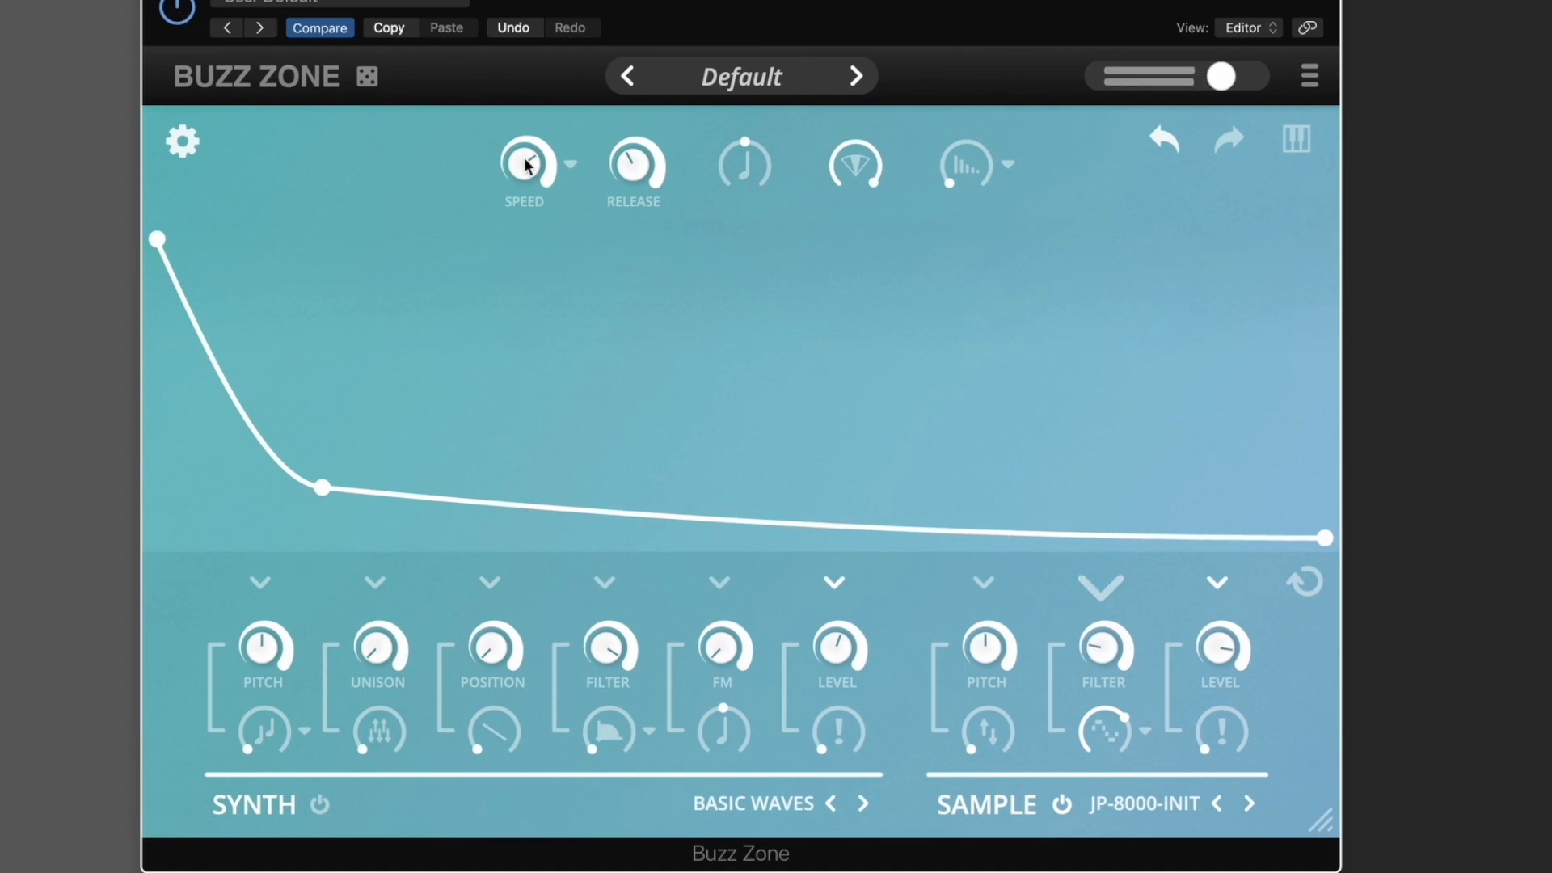
mouse_move(1105, 644)
drag(1105, 644, 1099, 551)
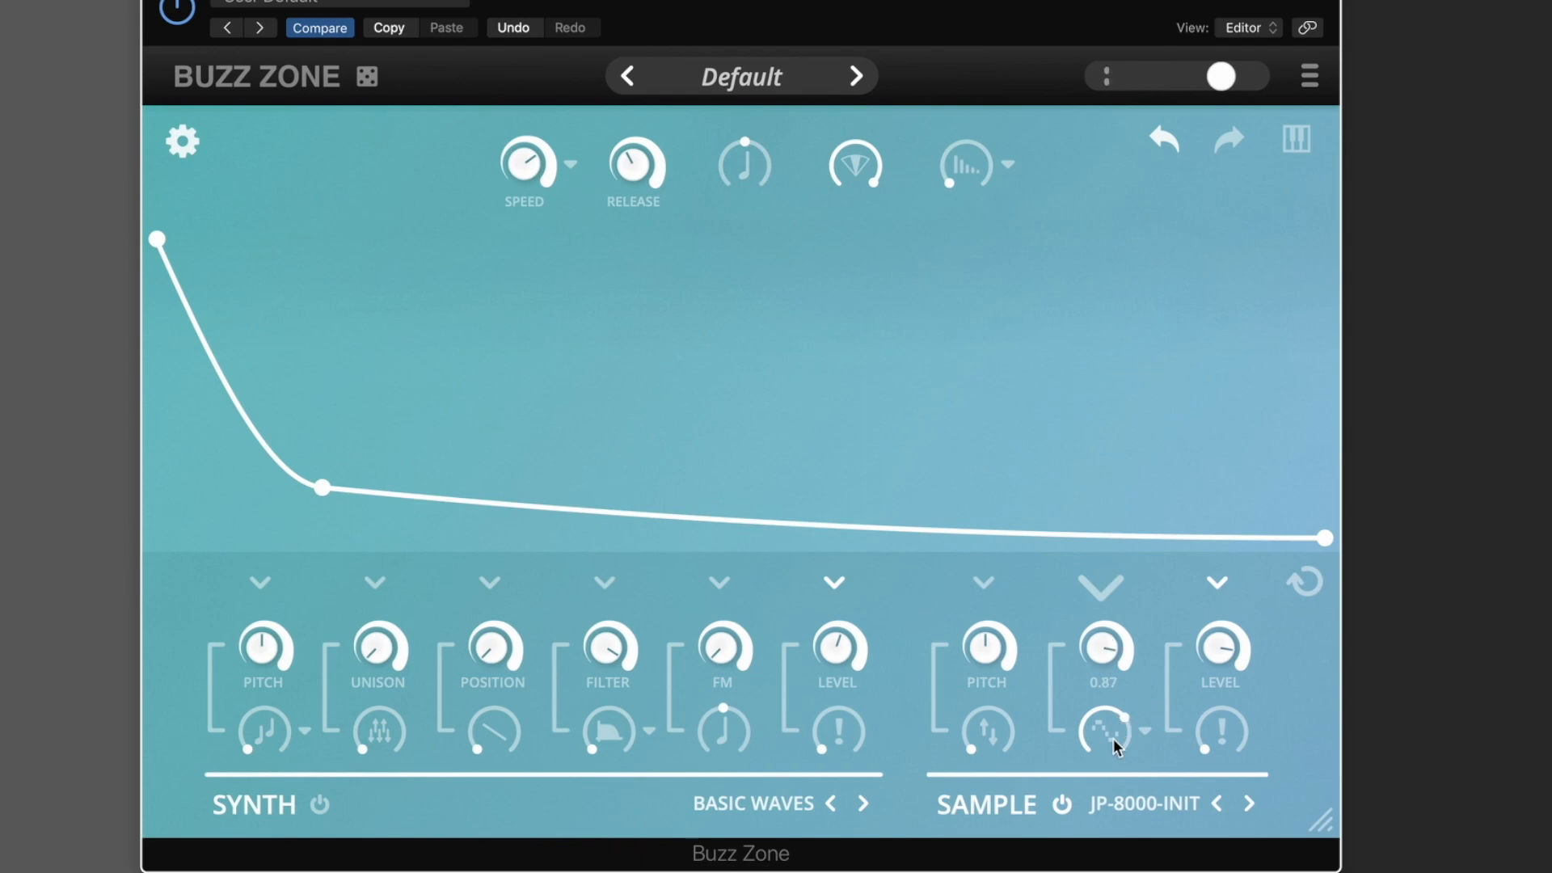
drag(1113, 739, 1107, 872)
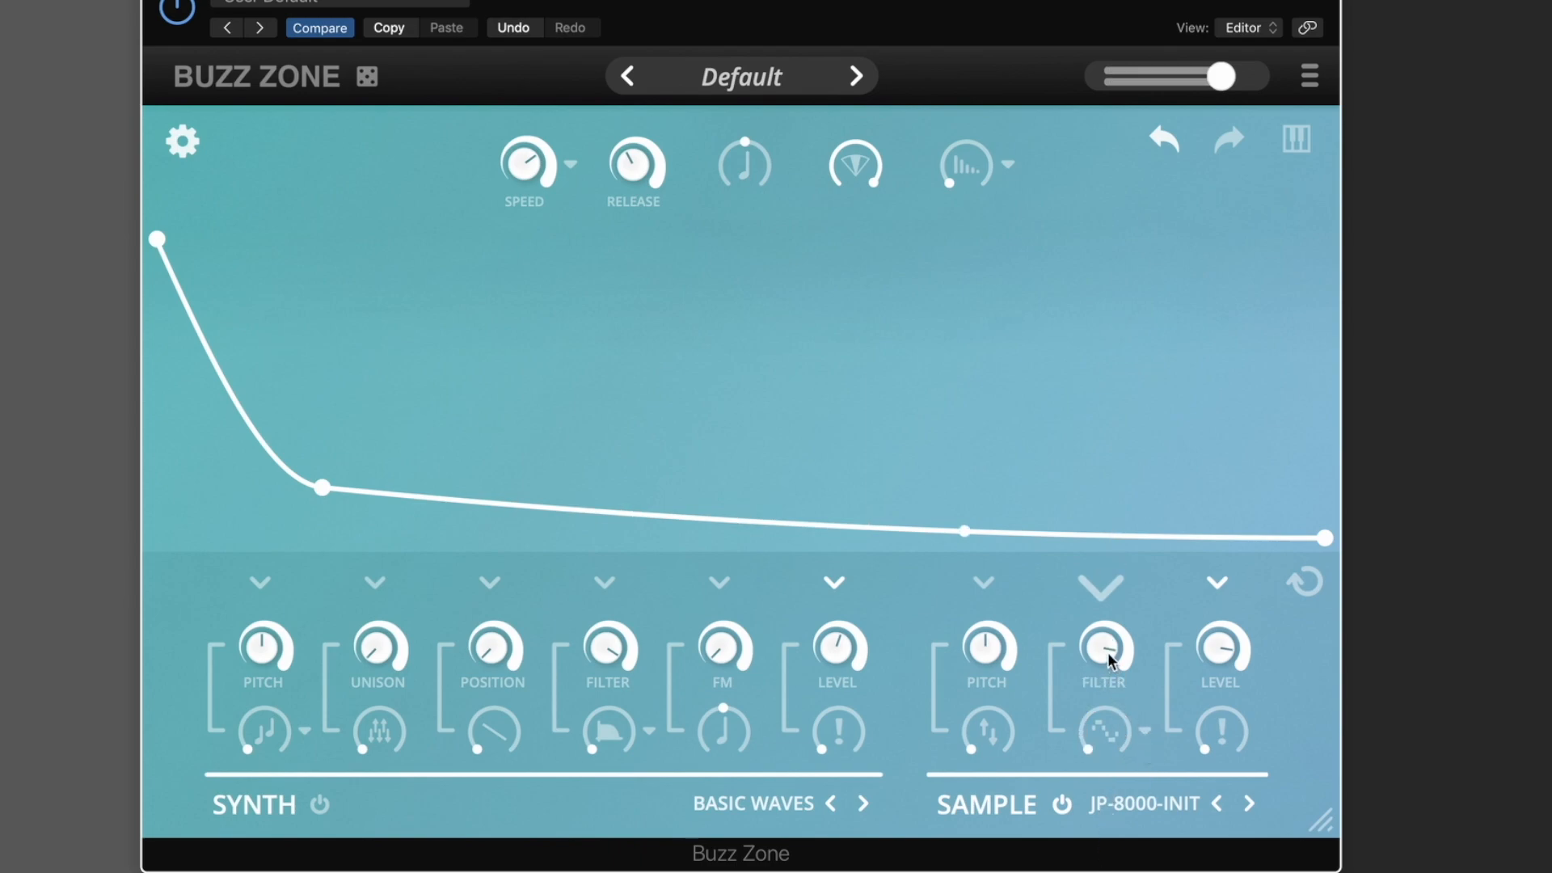
- Switch the Sample filter to the Frequency Shifter model and lower its cutoff to about the midpoint with Drive at minimum
click(1142, 725)
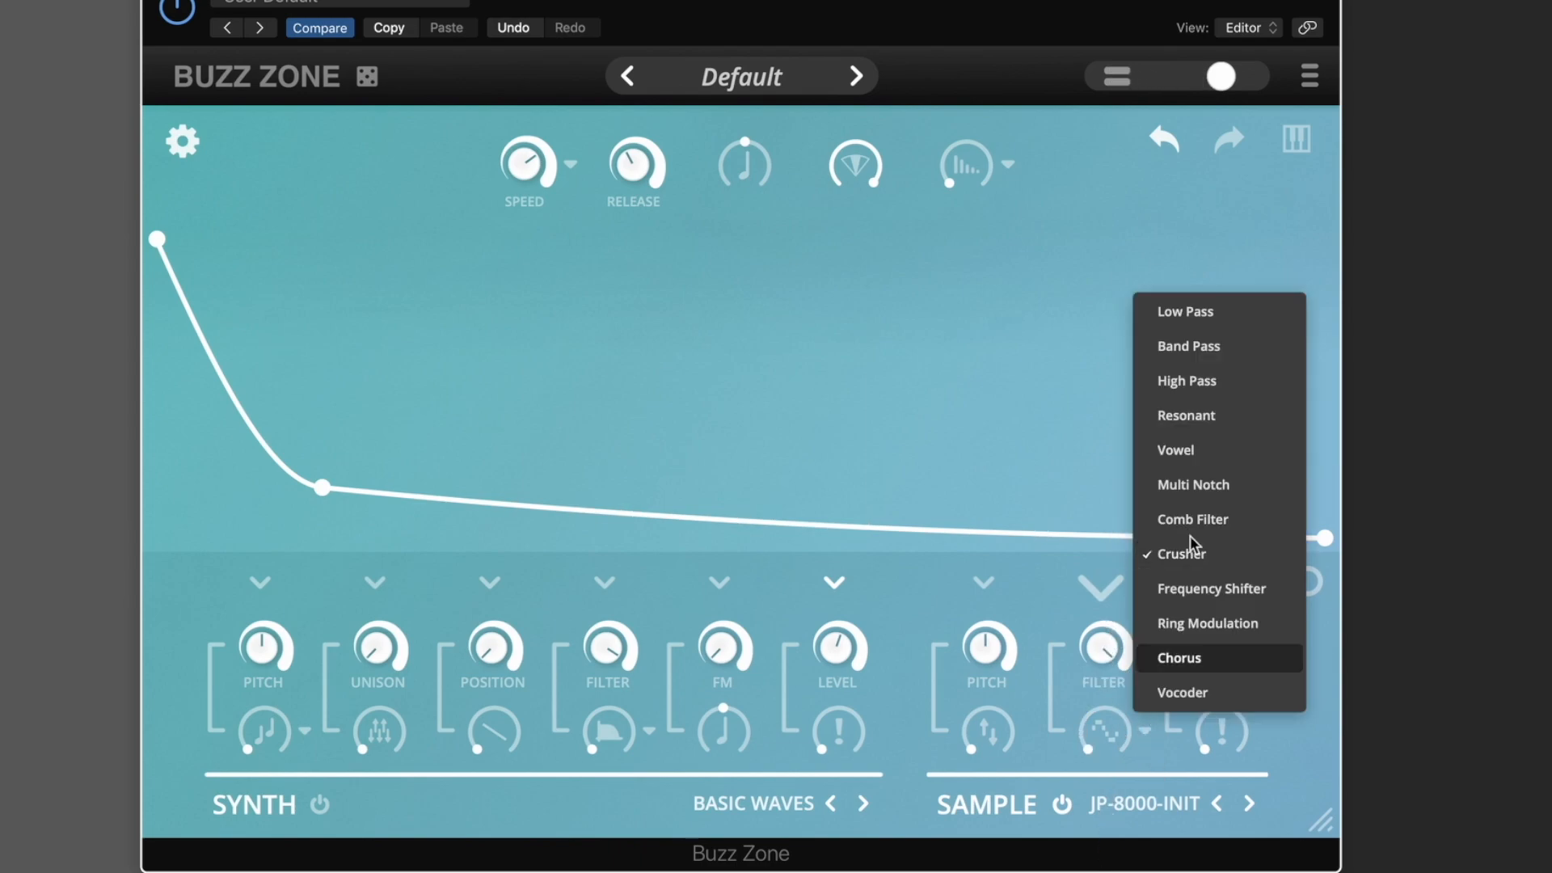
click(1190, 590)
drag(1106, 652, 1106, 666)
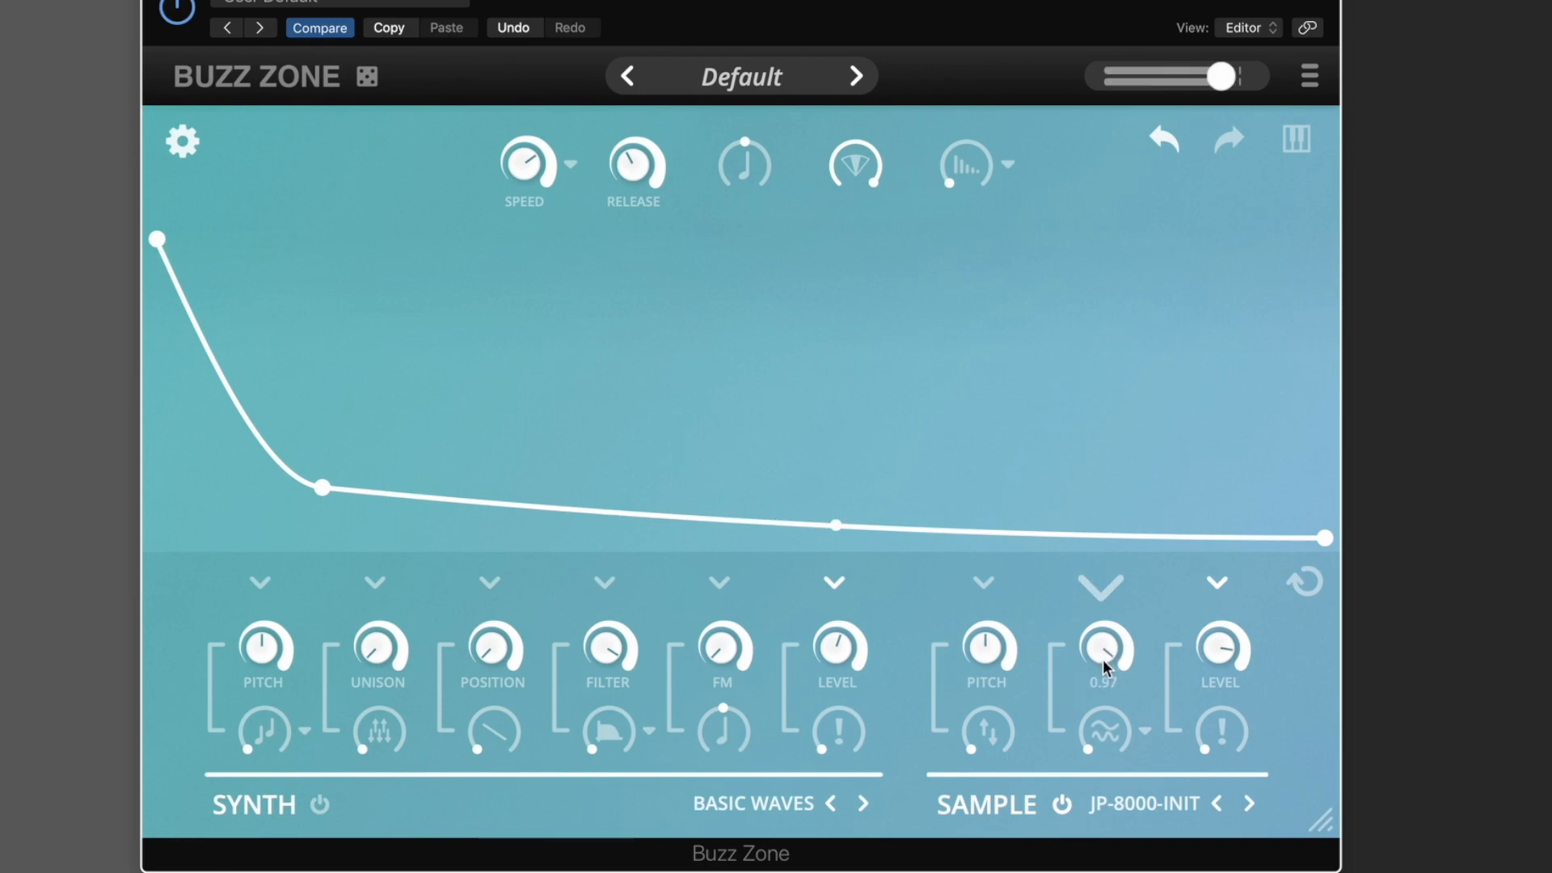
drag(1103, 754, 1103, 780)
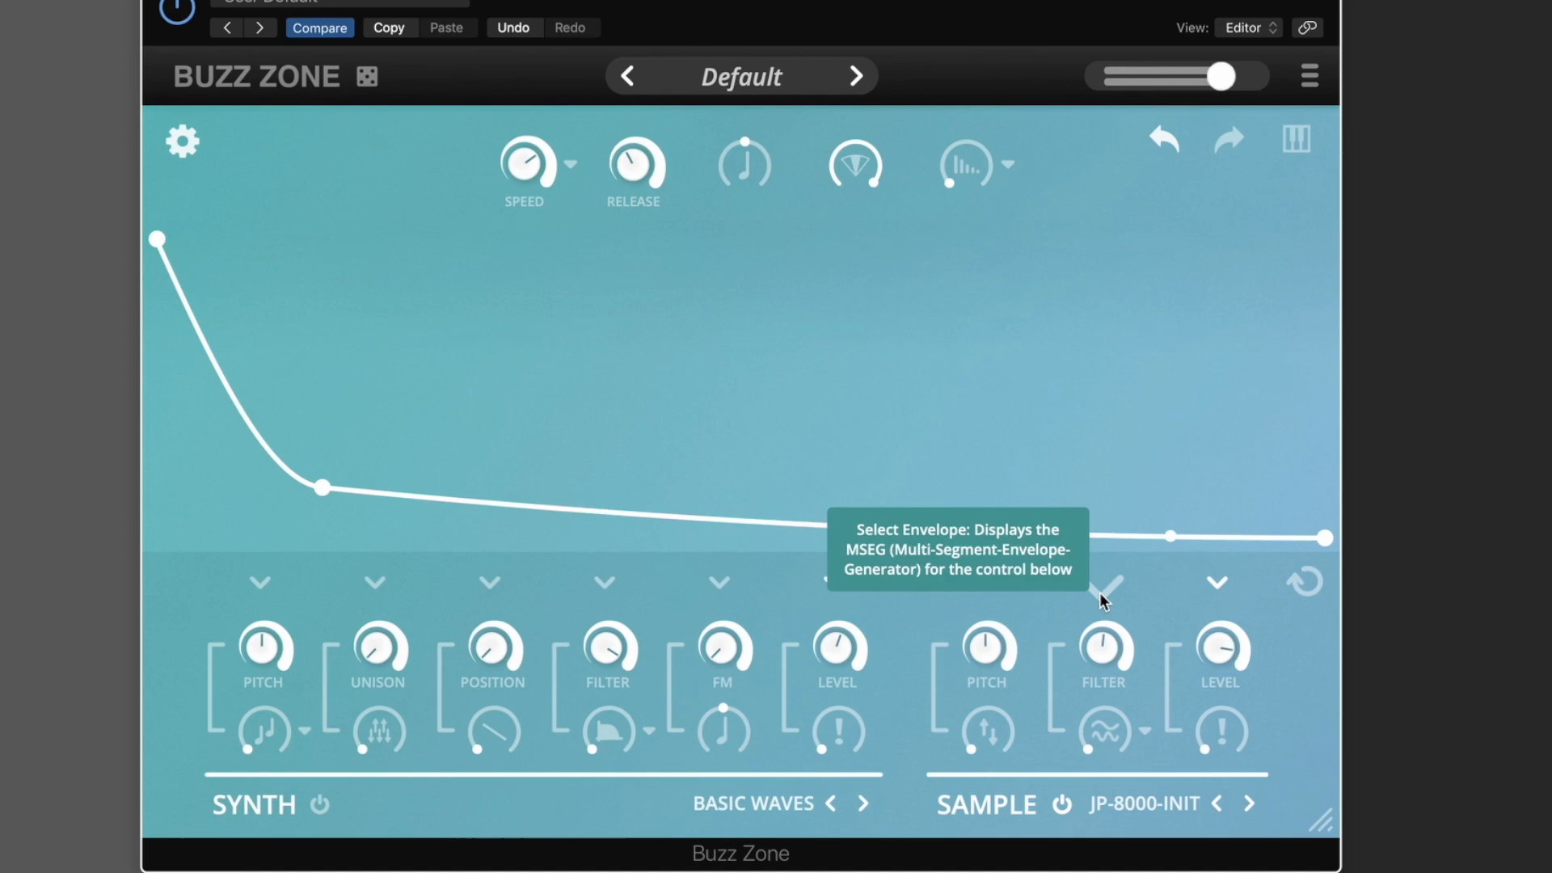
- Flatten the Frequency Shifter's envelope by lowering its first two nodes to the baseline, and set the cutoff to 0.64
drag(323, 488, 311, 554)
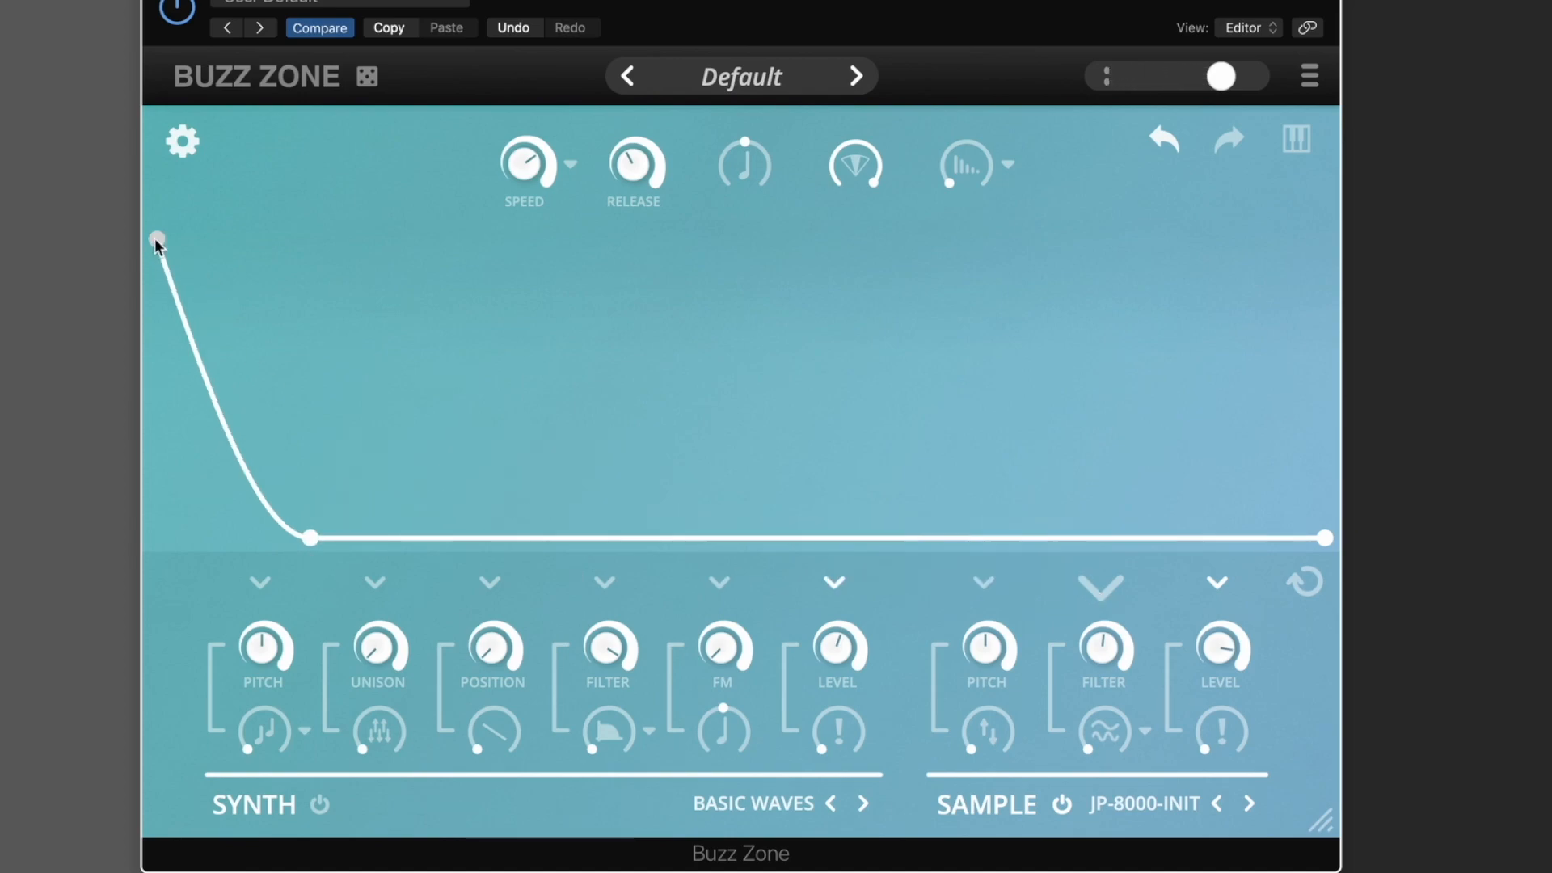
drag(157, 240, 163, 647)
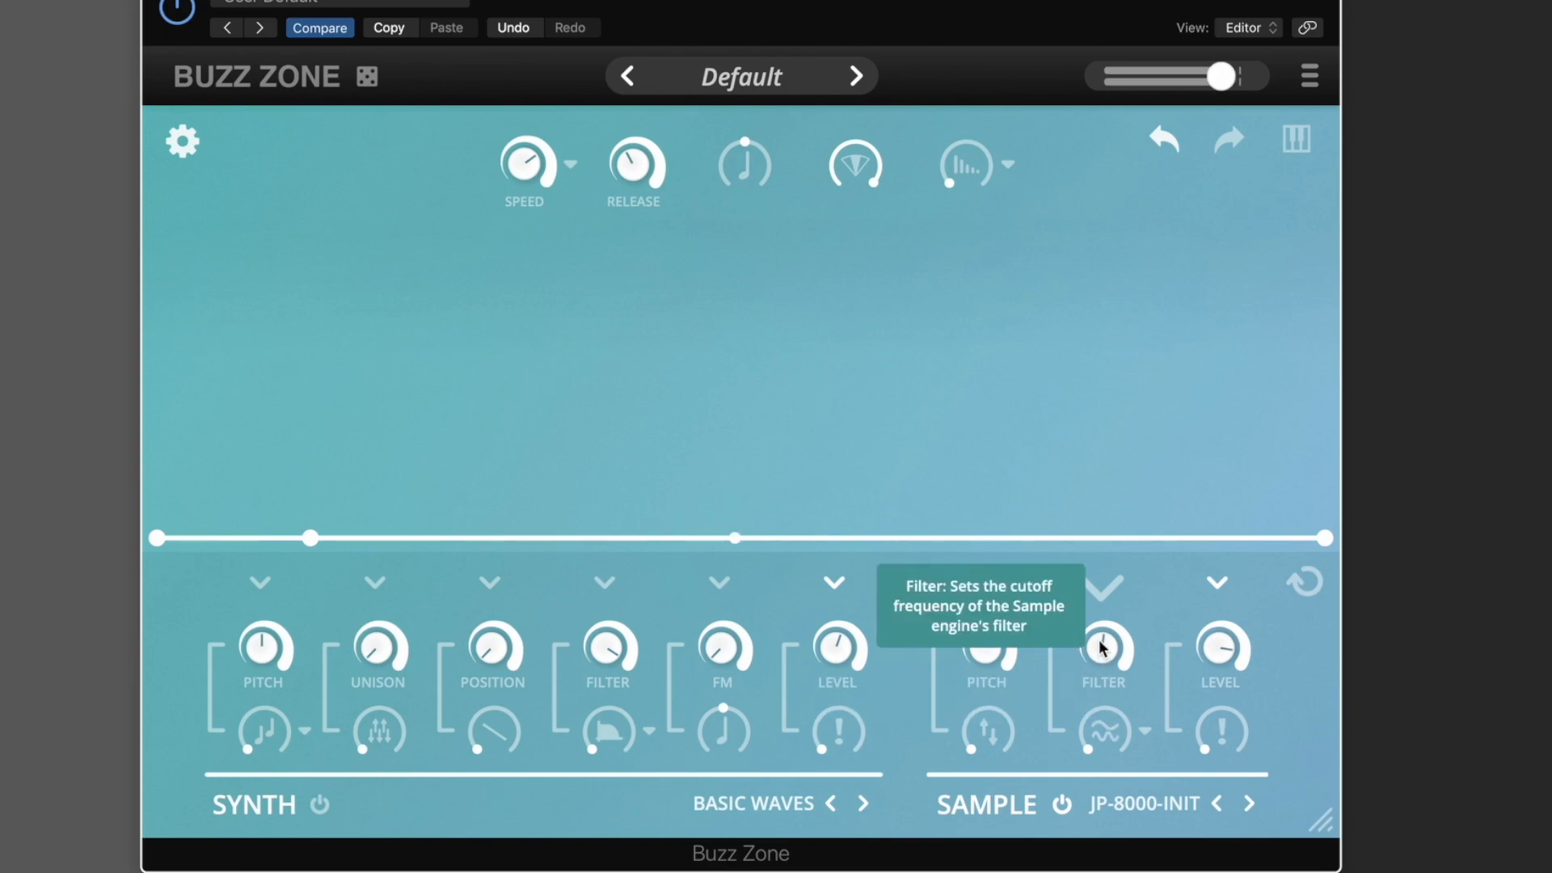
drag(1100, 641, 1100, 610)
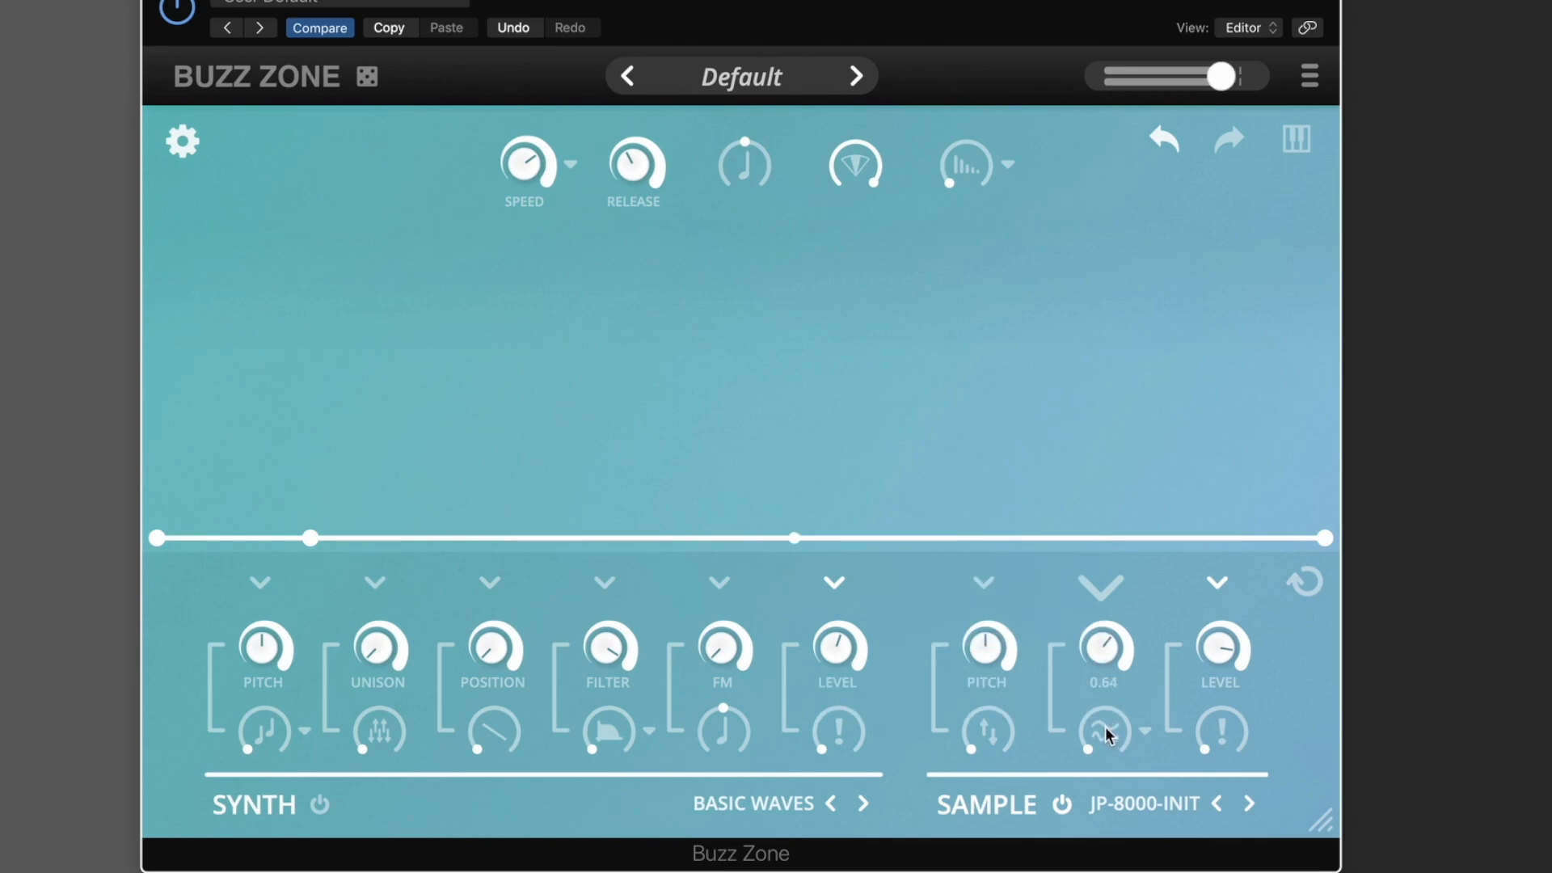
- Raise the Frequency Shifter's Drive and sweep the Sample Filter cutoff down into the lower range
drag(1104, 726, 1107, 692)
drag(1102, 744, 1107, 627)
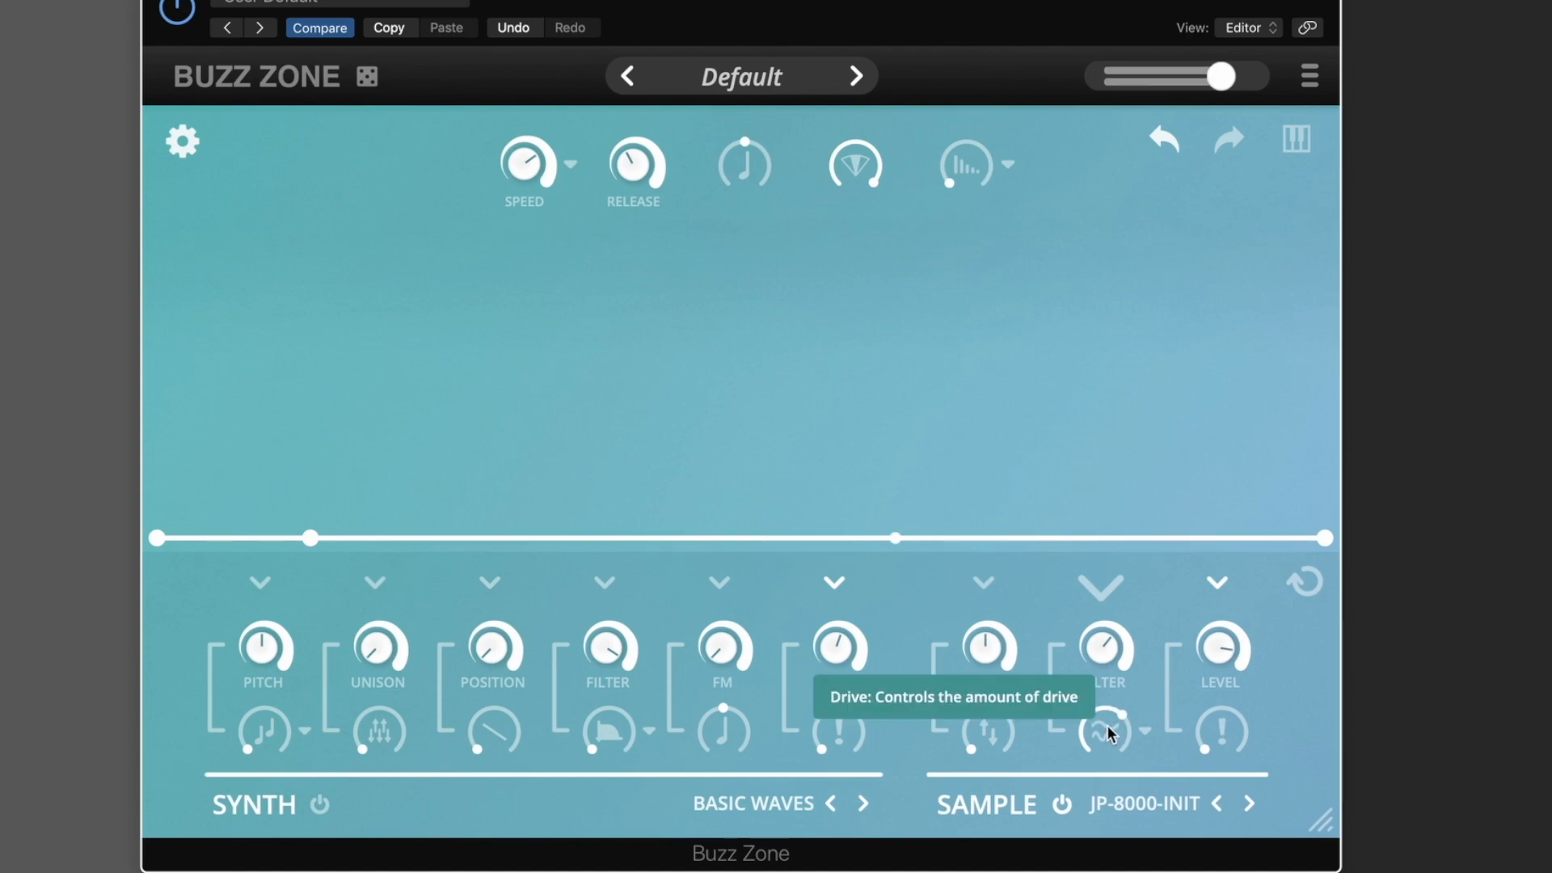
drag(1101, 643, 1099, 678)
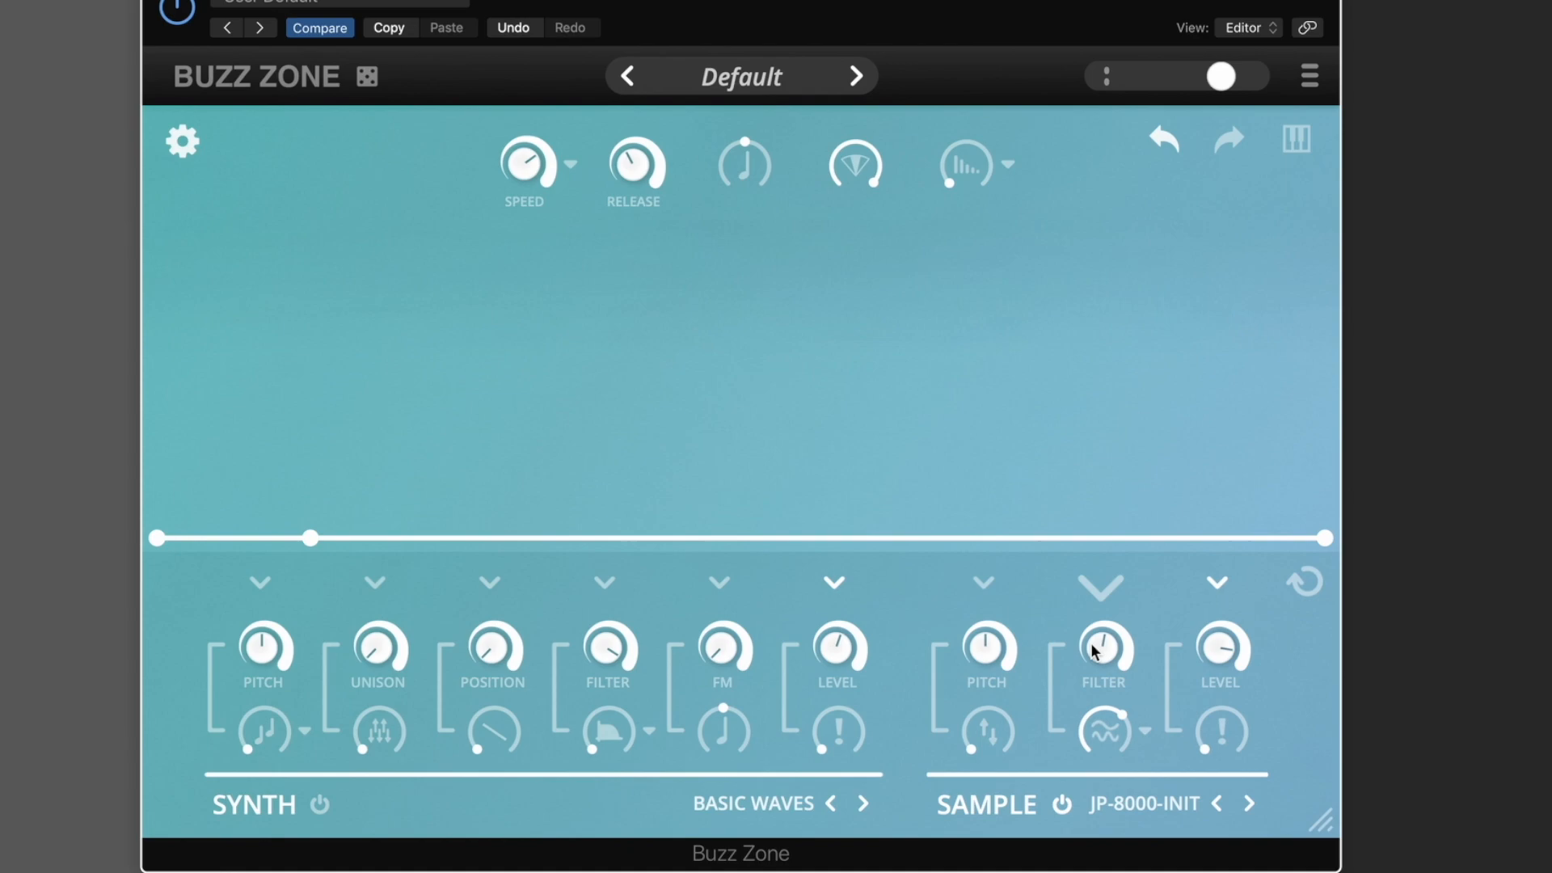
drag(1109, 642, 1104, 700)
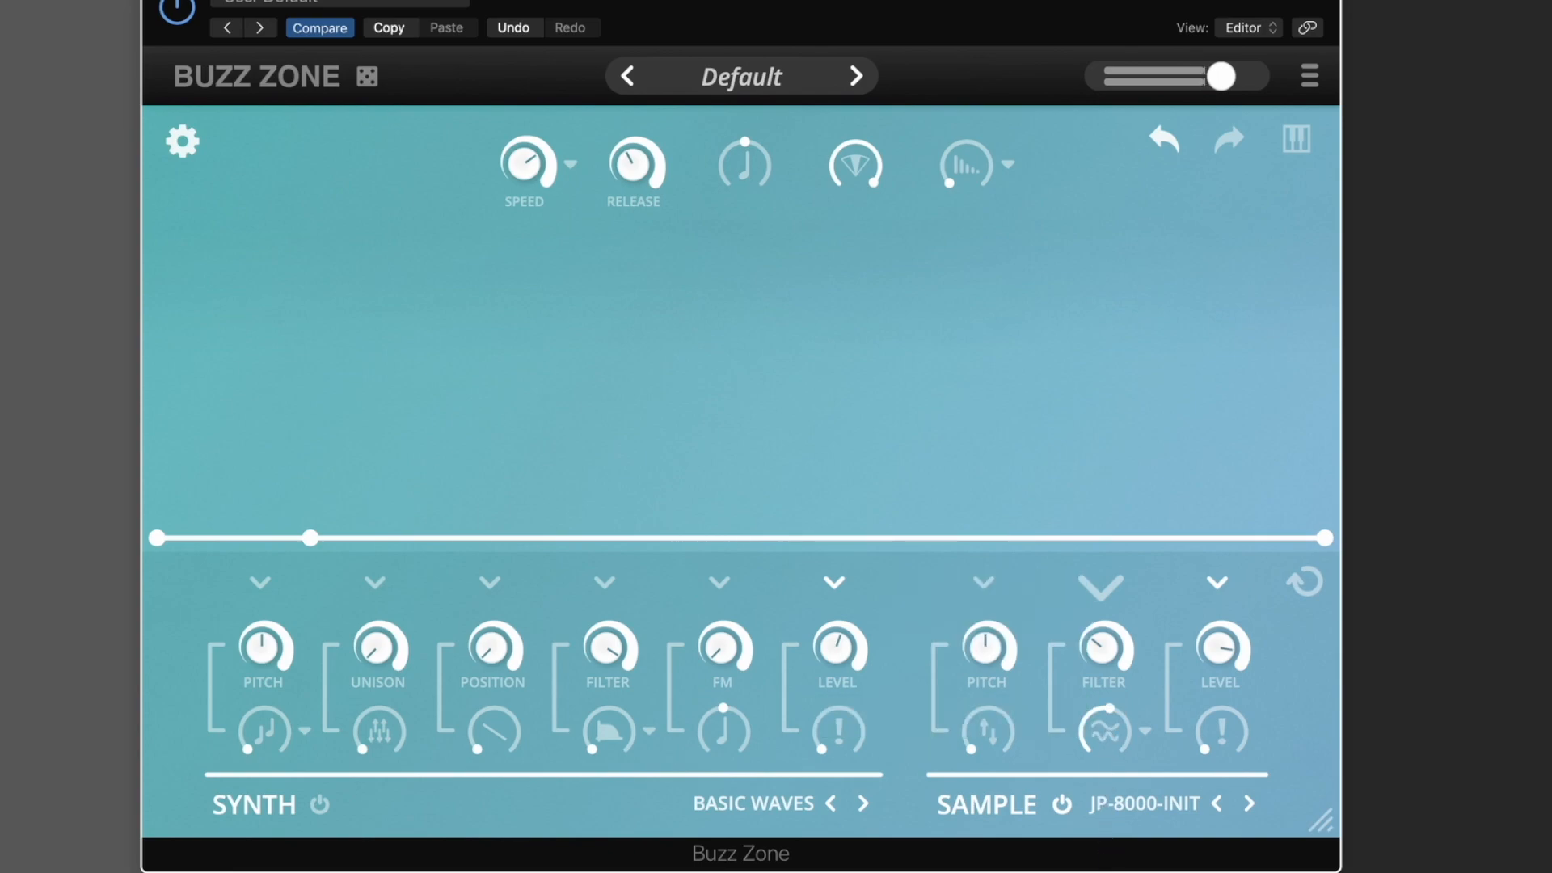
- Return the Frequency Shifter's Drive to minimum and sweep the Sample Filter cutoff, ending at a low setting
drag(1105, 732, 1104, 796)
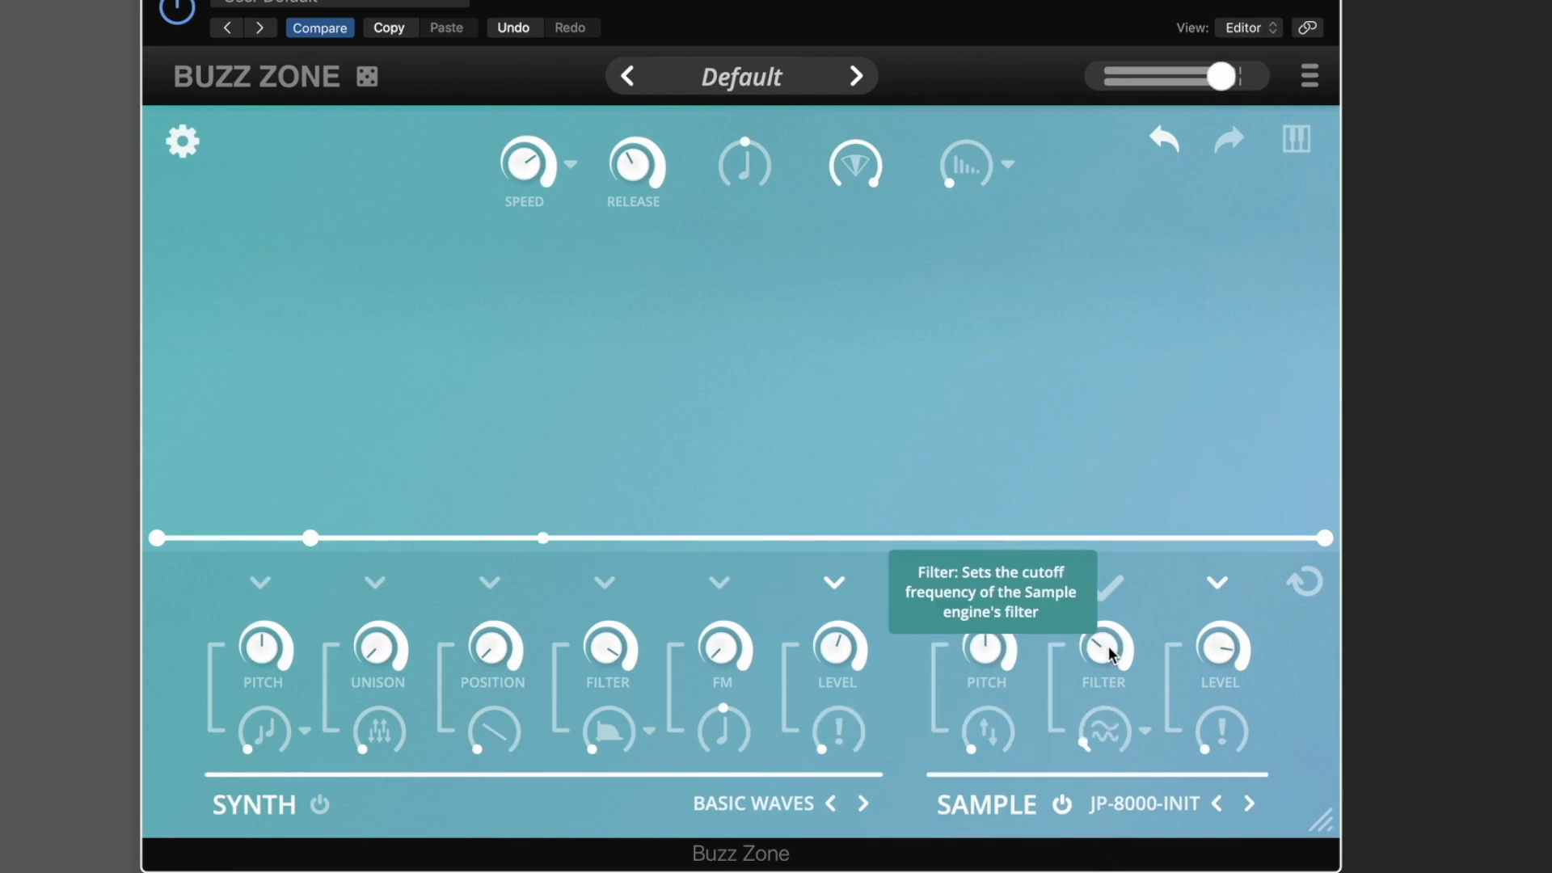
mouse_move(1108, 647)
mouse_down()
mouse_move(1112, 626)
mouse_move(1112, 644)
mouse_up()
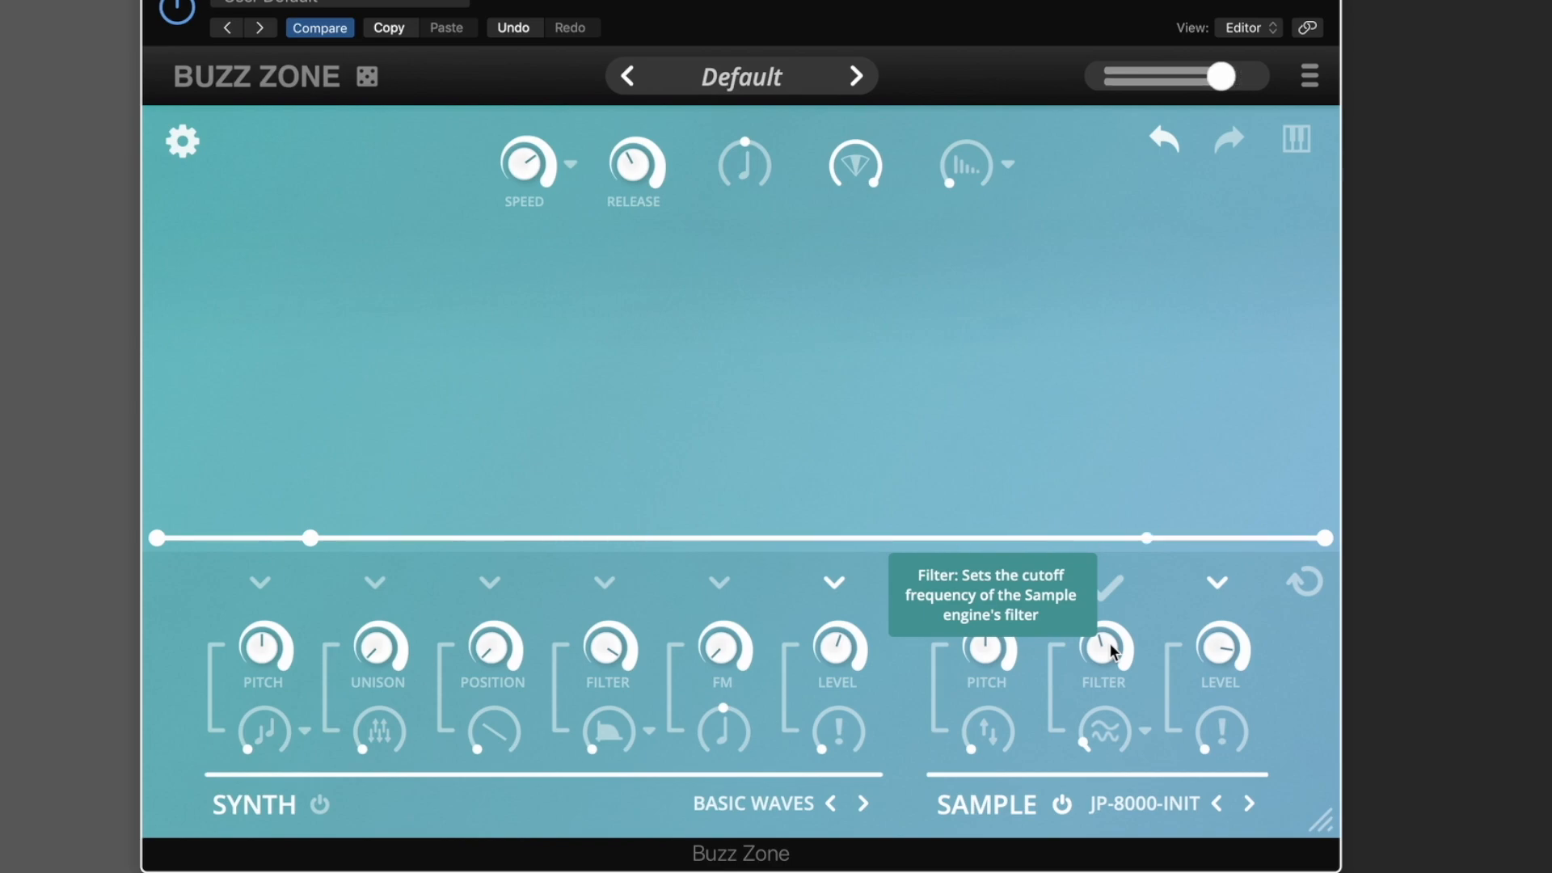
drag(1105, 646, 1089, 721)
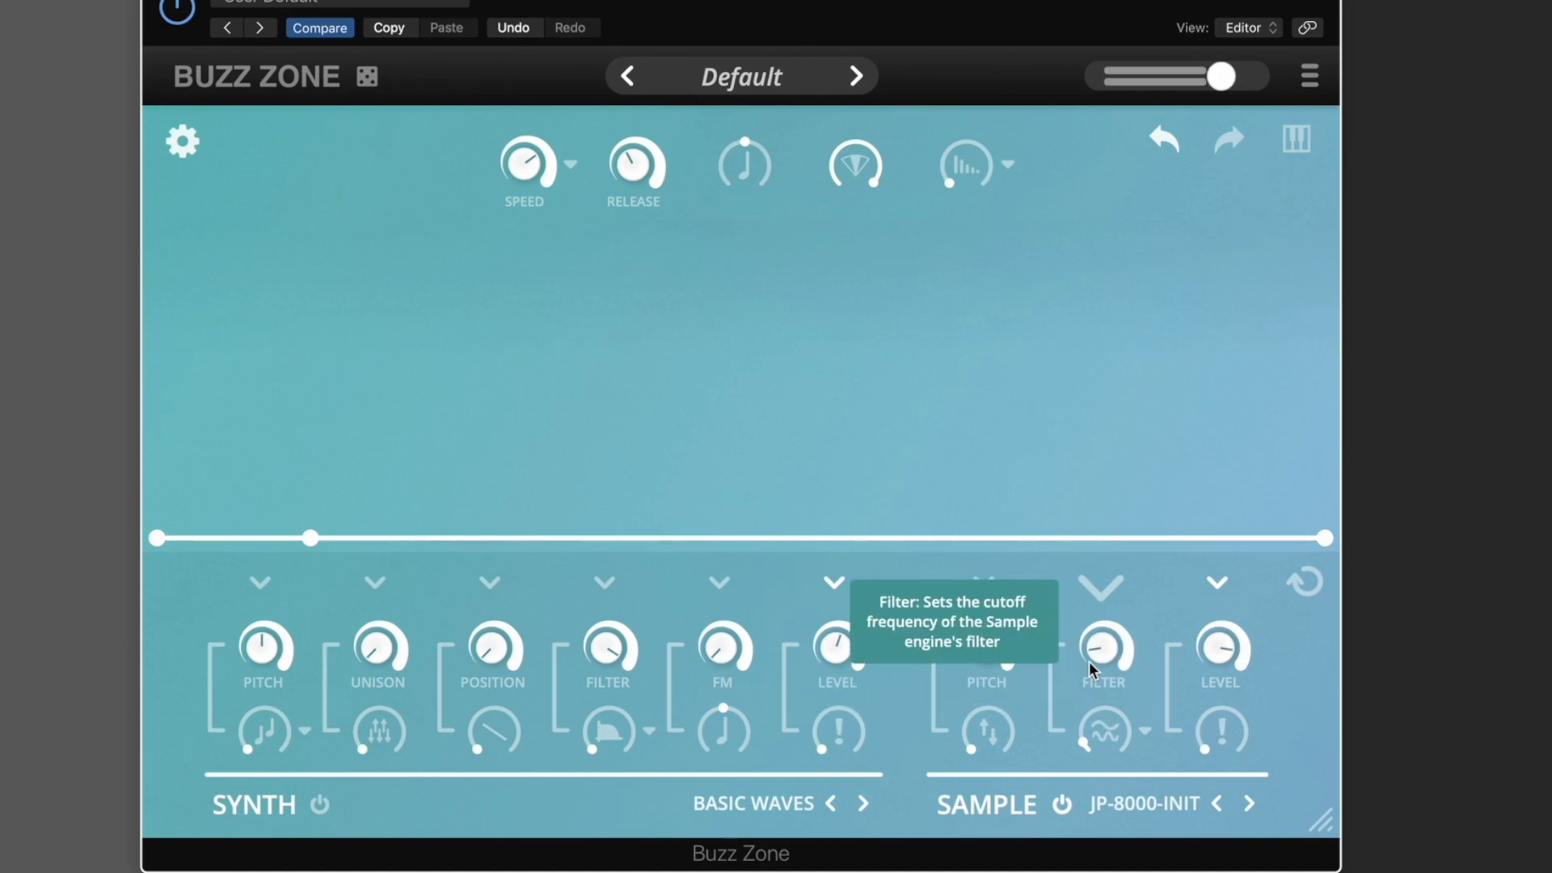
- Raise the Frequency Shifter's cutoff in stages on the Sample Filter to just below the midpoint
drag(1102, 647, 1104, 636)
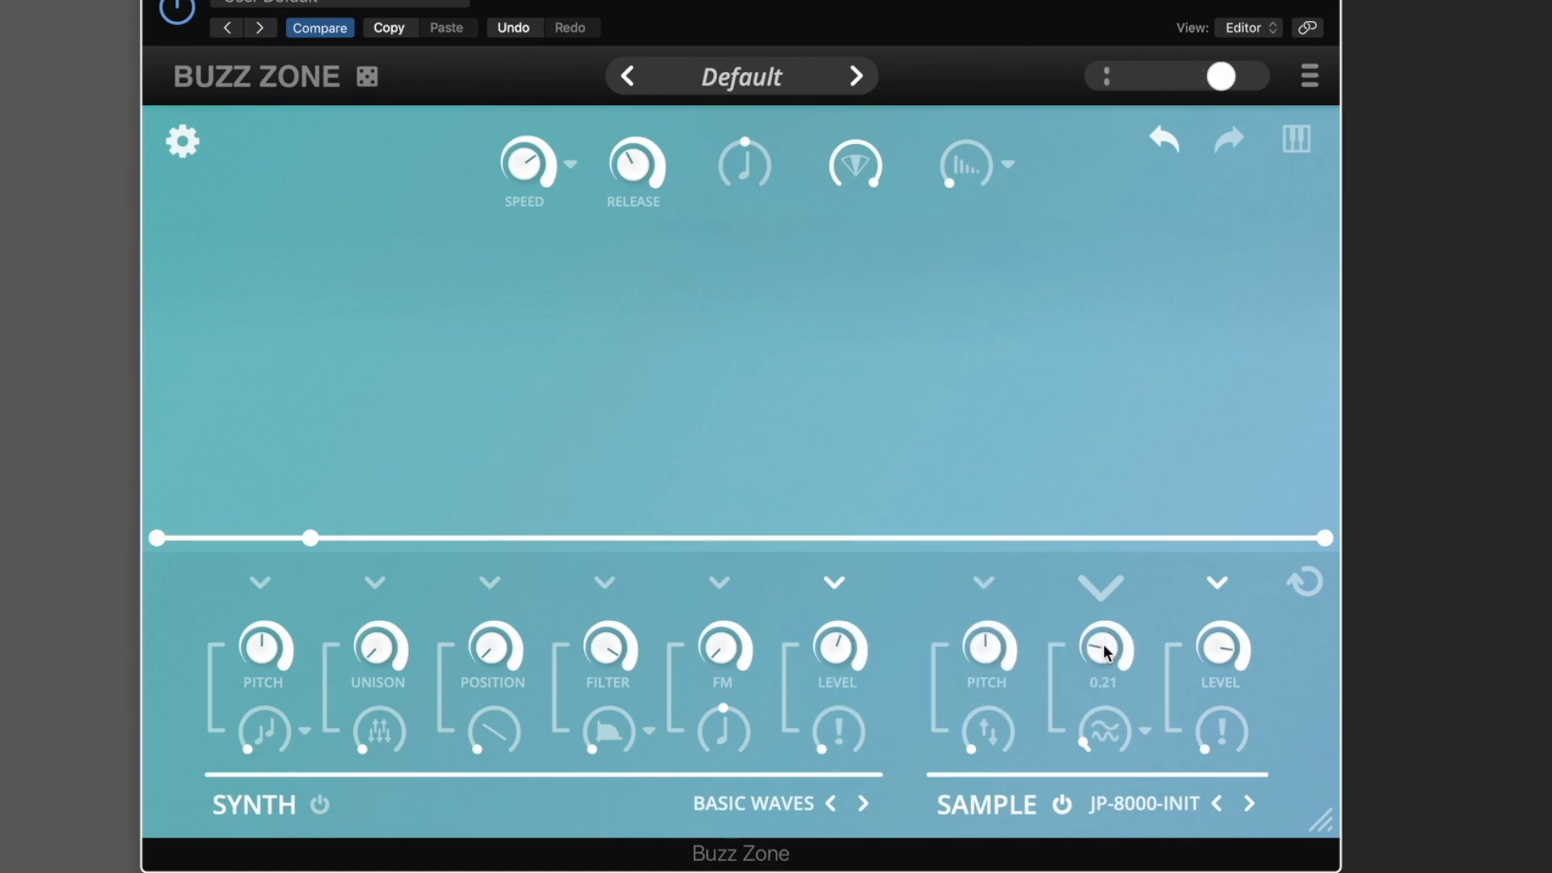
drag(1104, 646, 1105, 626)
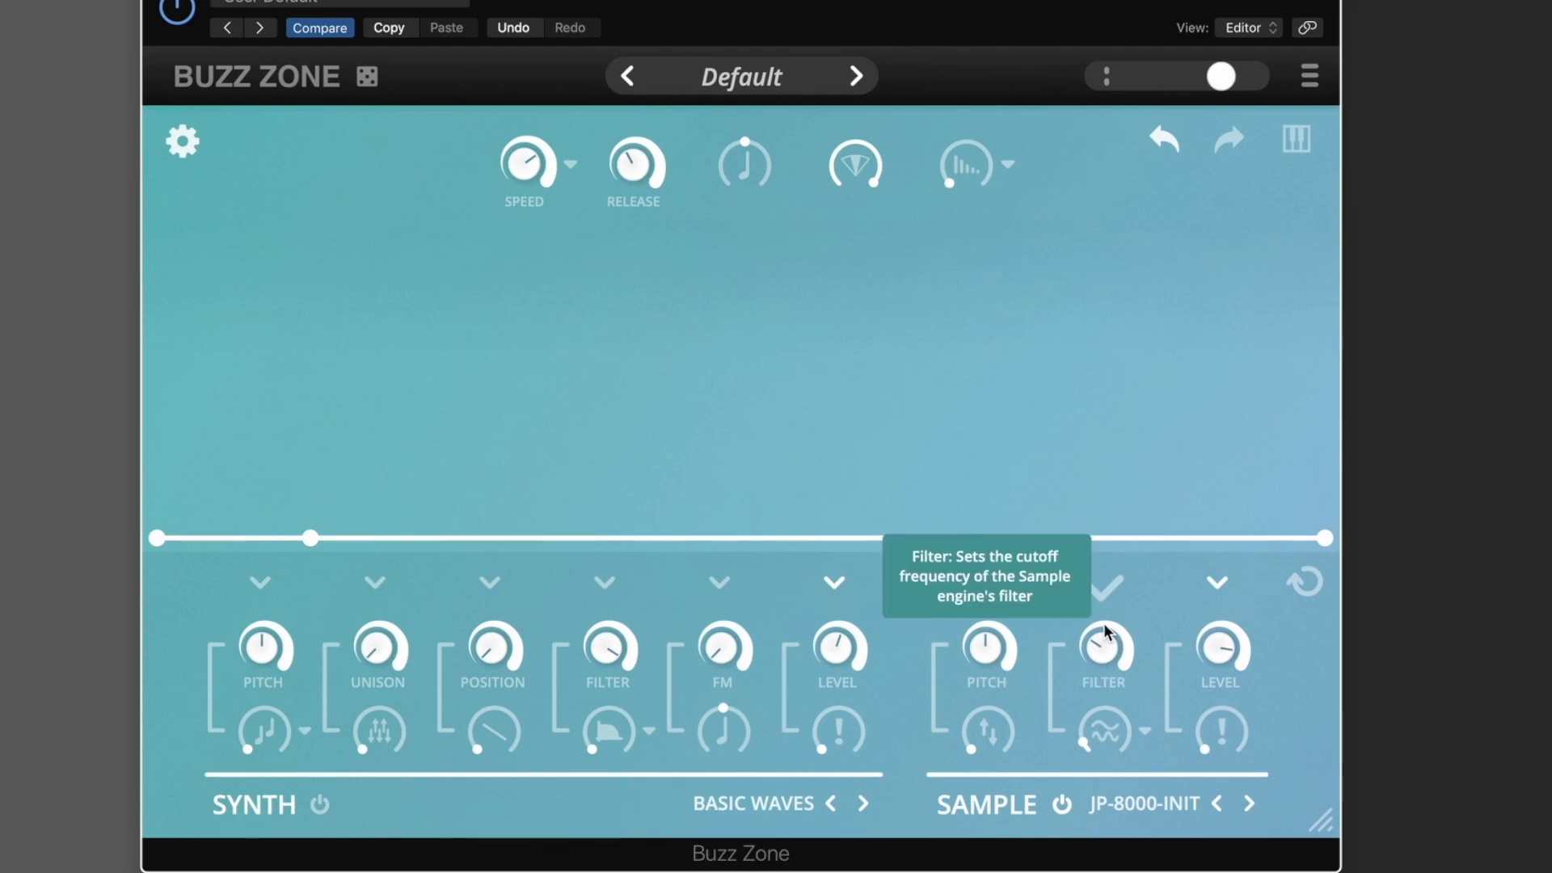
drag(1103, 648, 1106, 626)
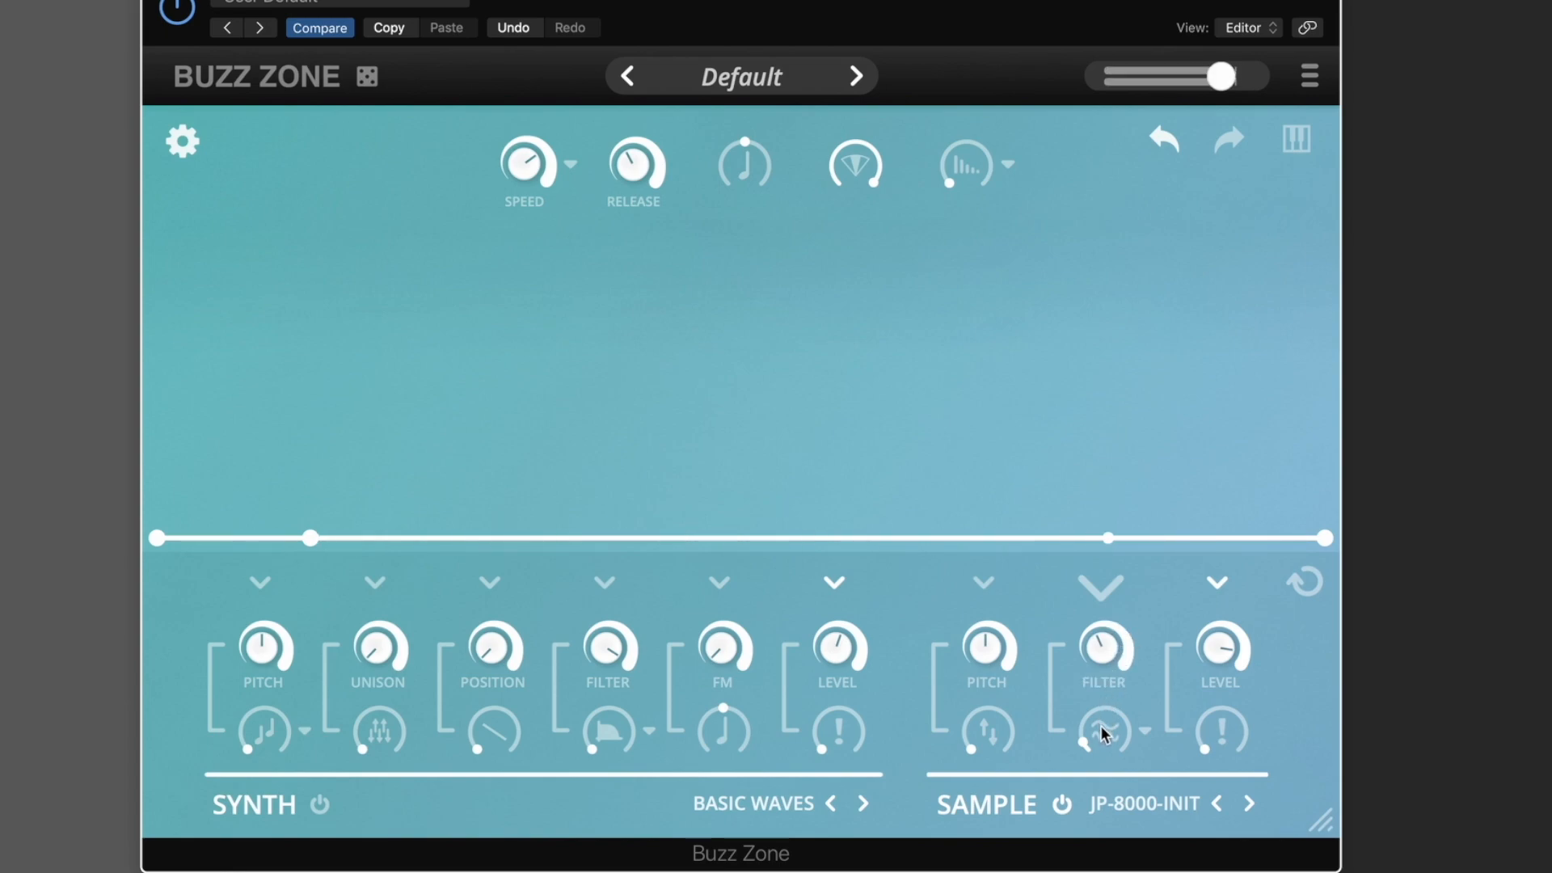
- Switch the Sample filter to the Ring Modulation model, lower its cutoff into the lower range and raise its Drive
click(1145, 730)
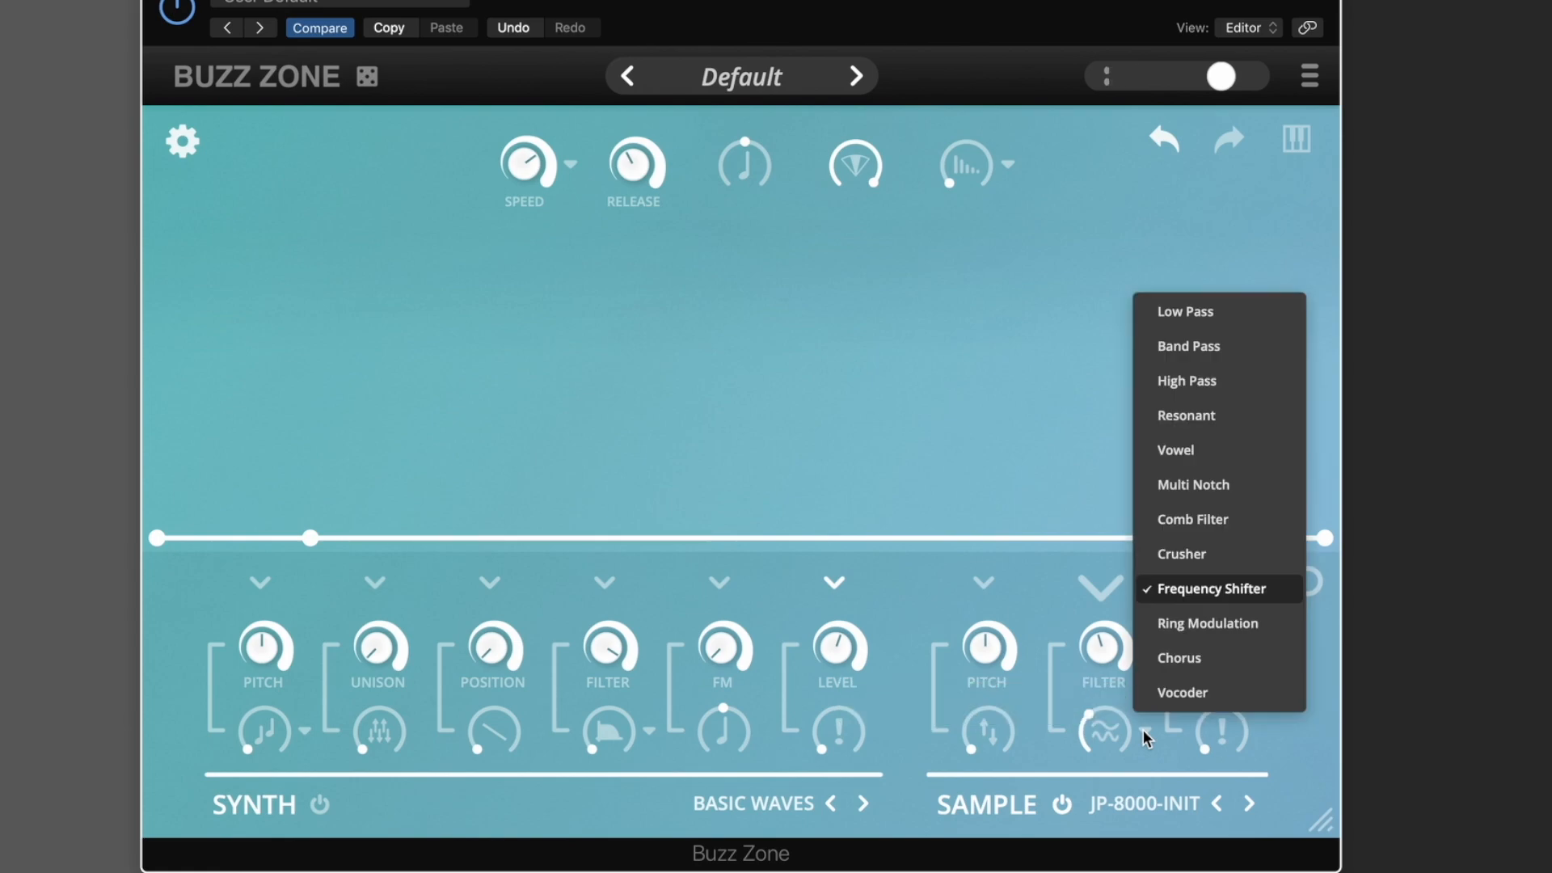
click(1182, 625)
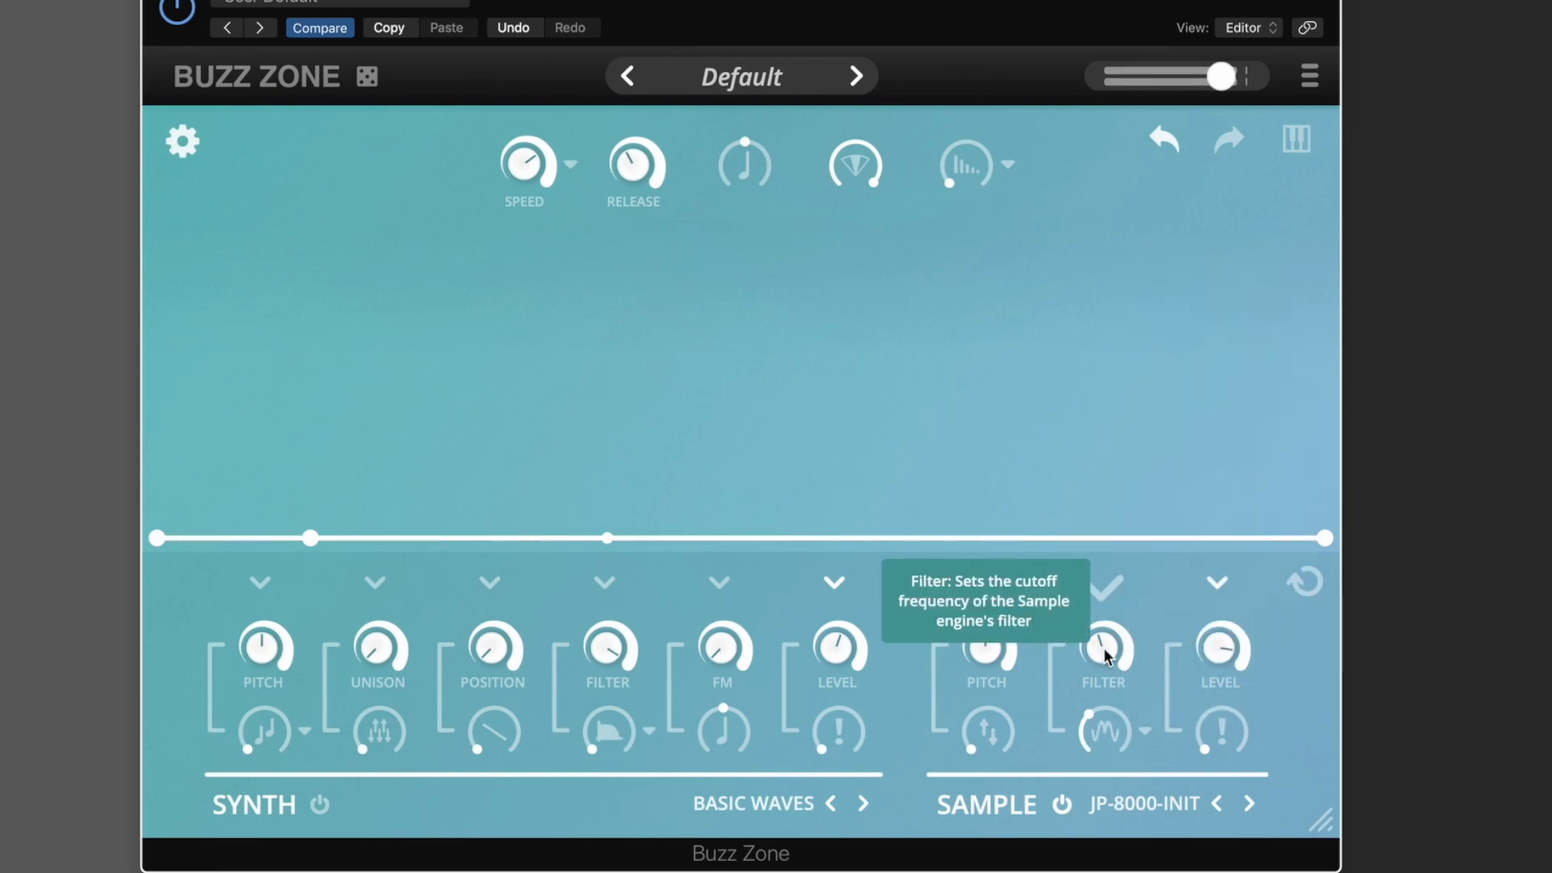
drag(1104, 648, 1104, 661)
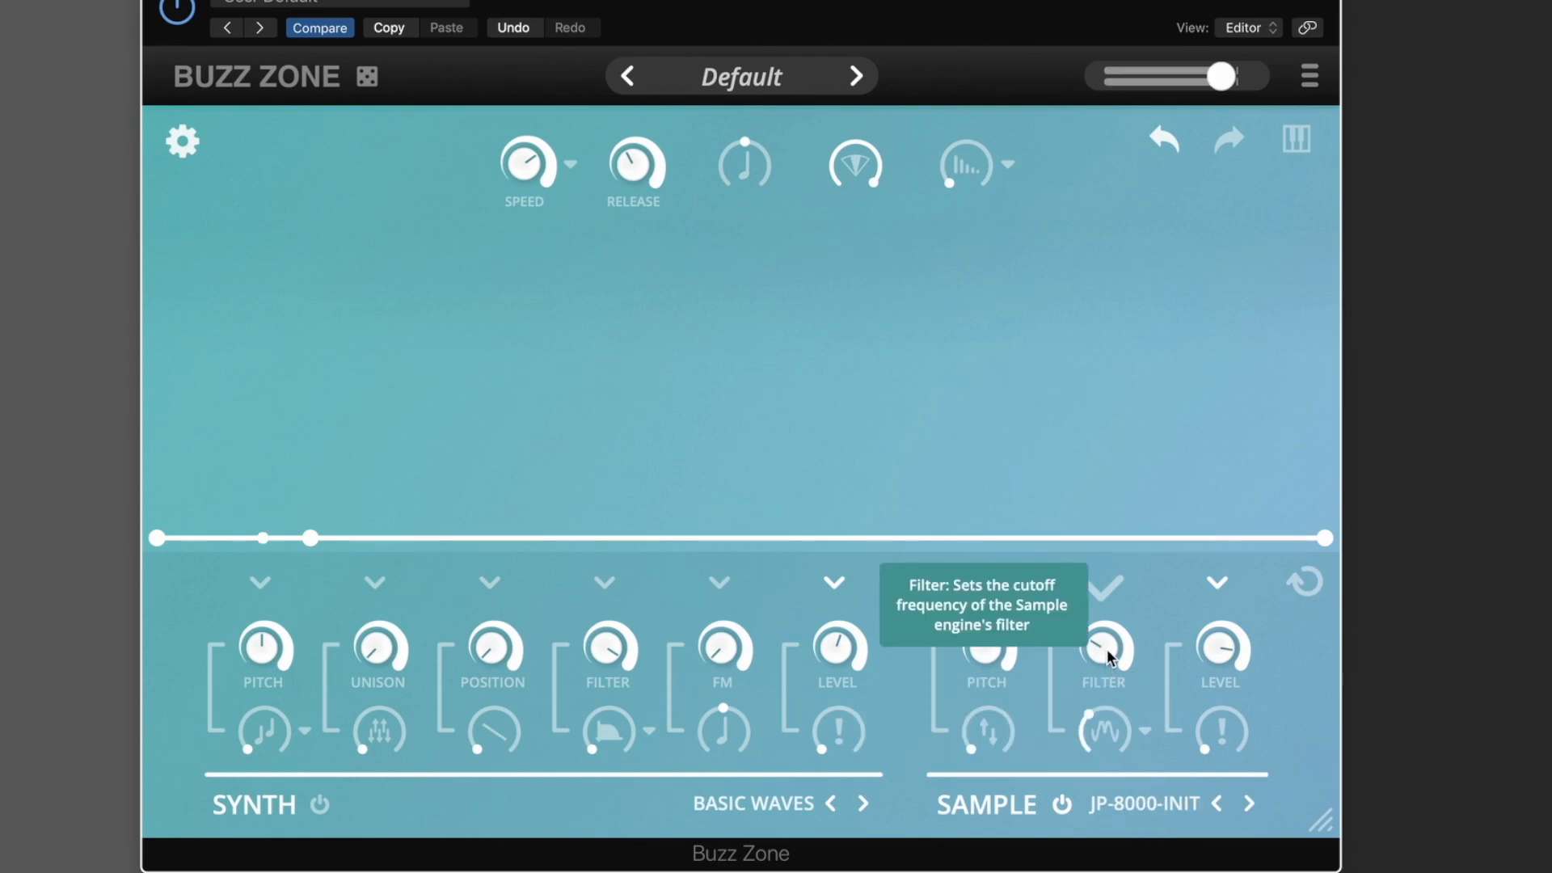
drag(1108, 649, 1112, 685)
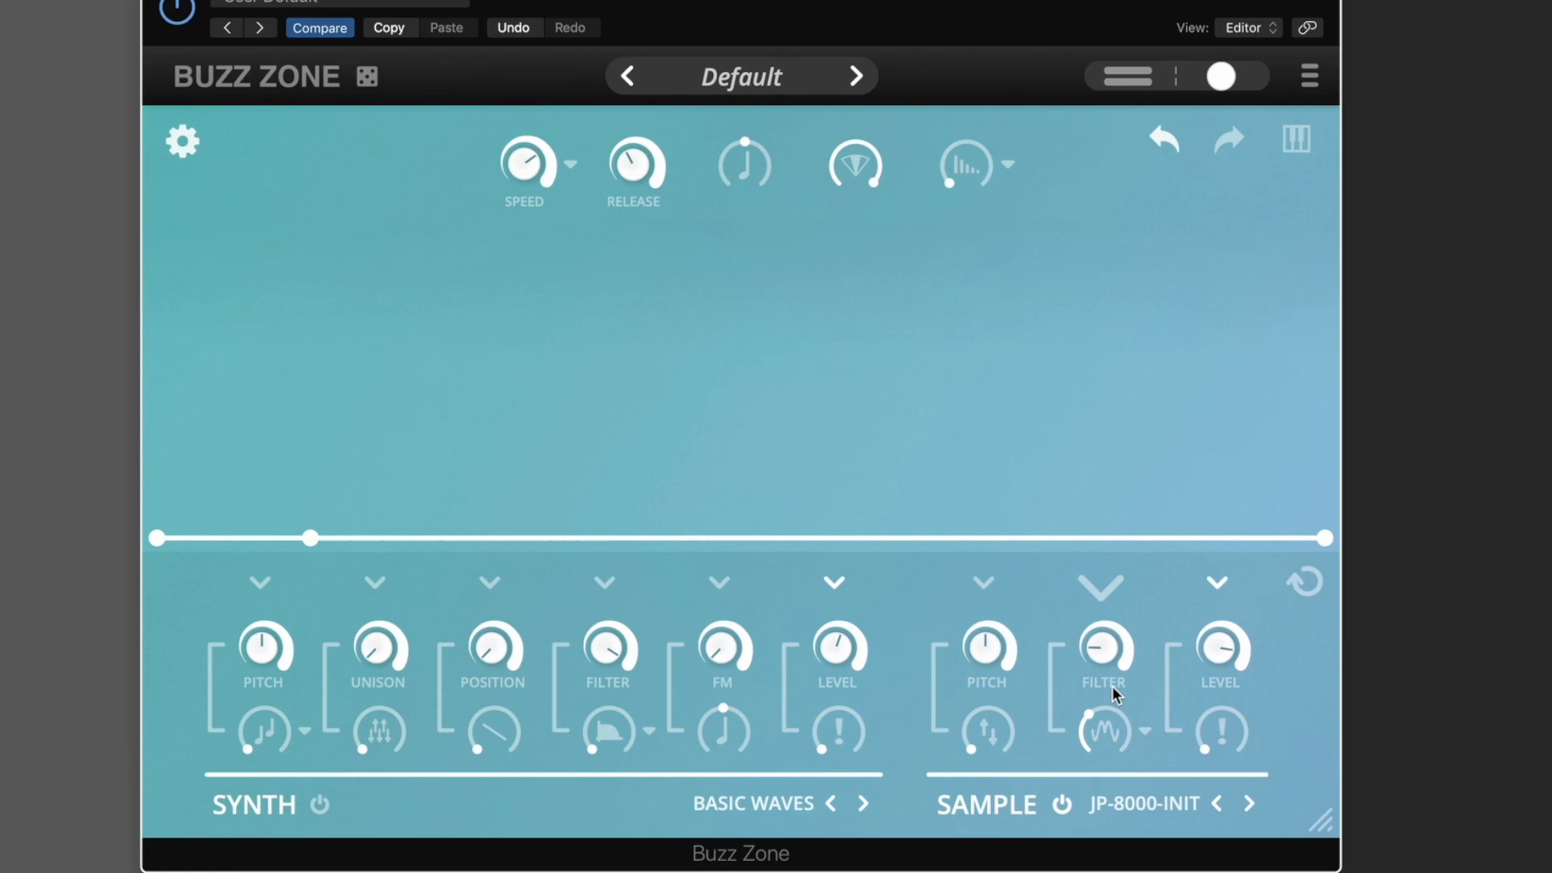
drag(1104, 735, 1112, 633)
- Switch the Sample filter to the Chorus model and sweep its cutoff down and back up
click(1145, 730)
click(1185, 660)
mouse_move(1101, 646)
mouse_down()
mouse_move(1099, 692)
mouse_move(1100, 661)
mouse_up()
drag(1102, 642, 1102, 623)
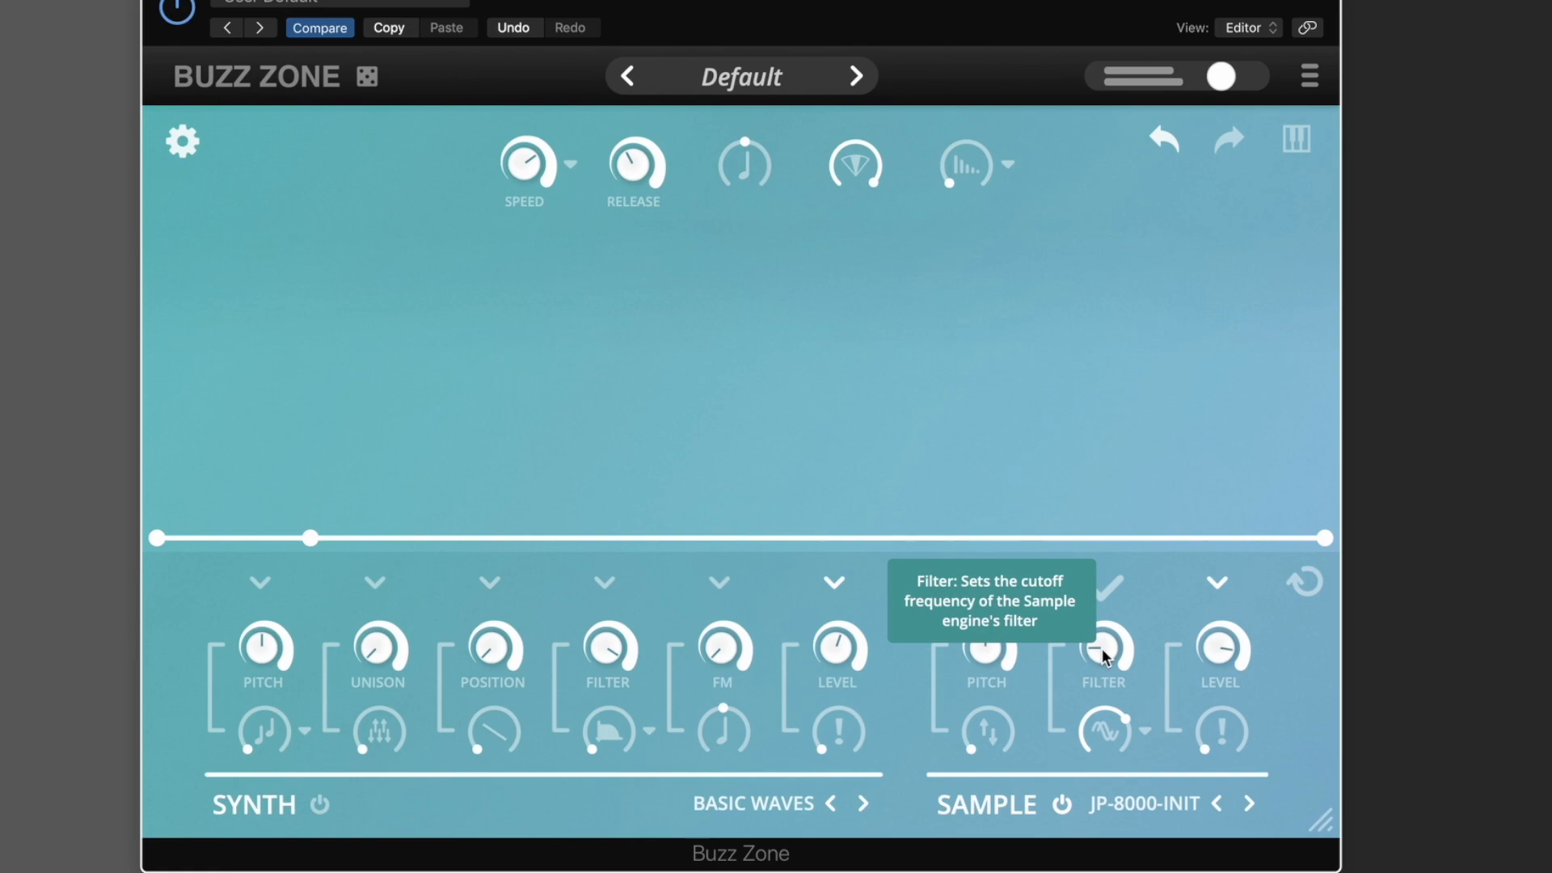
drag(1102, 648, 1102, 617)
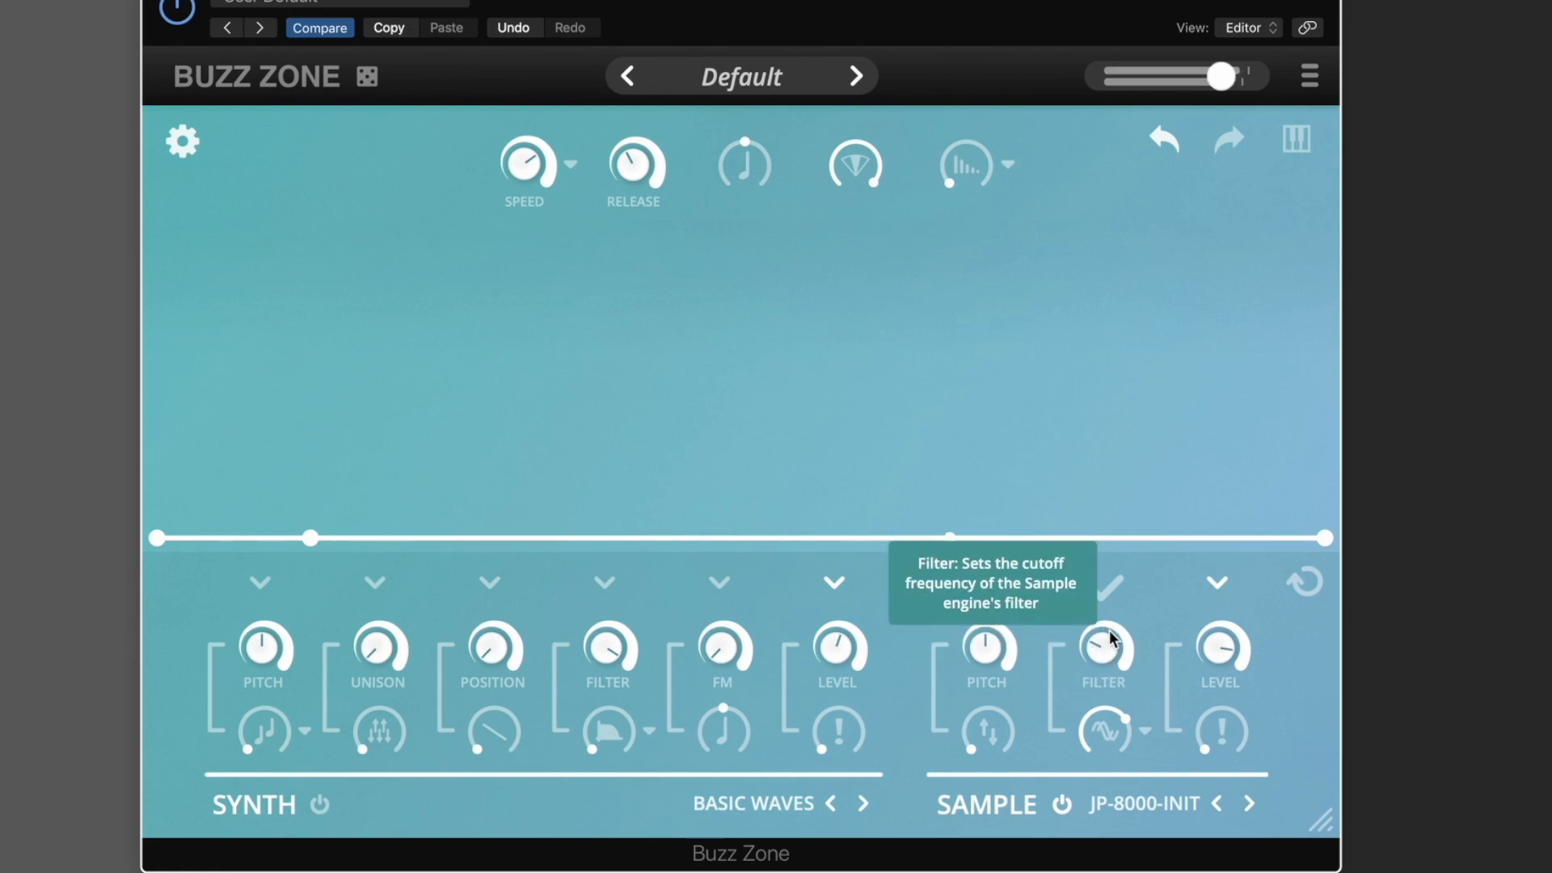
- Set the Chorus Drive slightly above its midpoint and move the filter envelope's middle node earlier and slightly above the baseline
drag(1110, 737, 1114, 695)
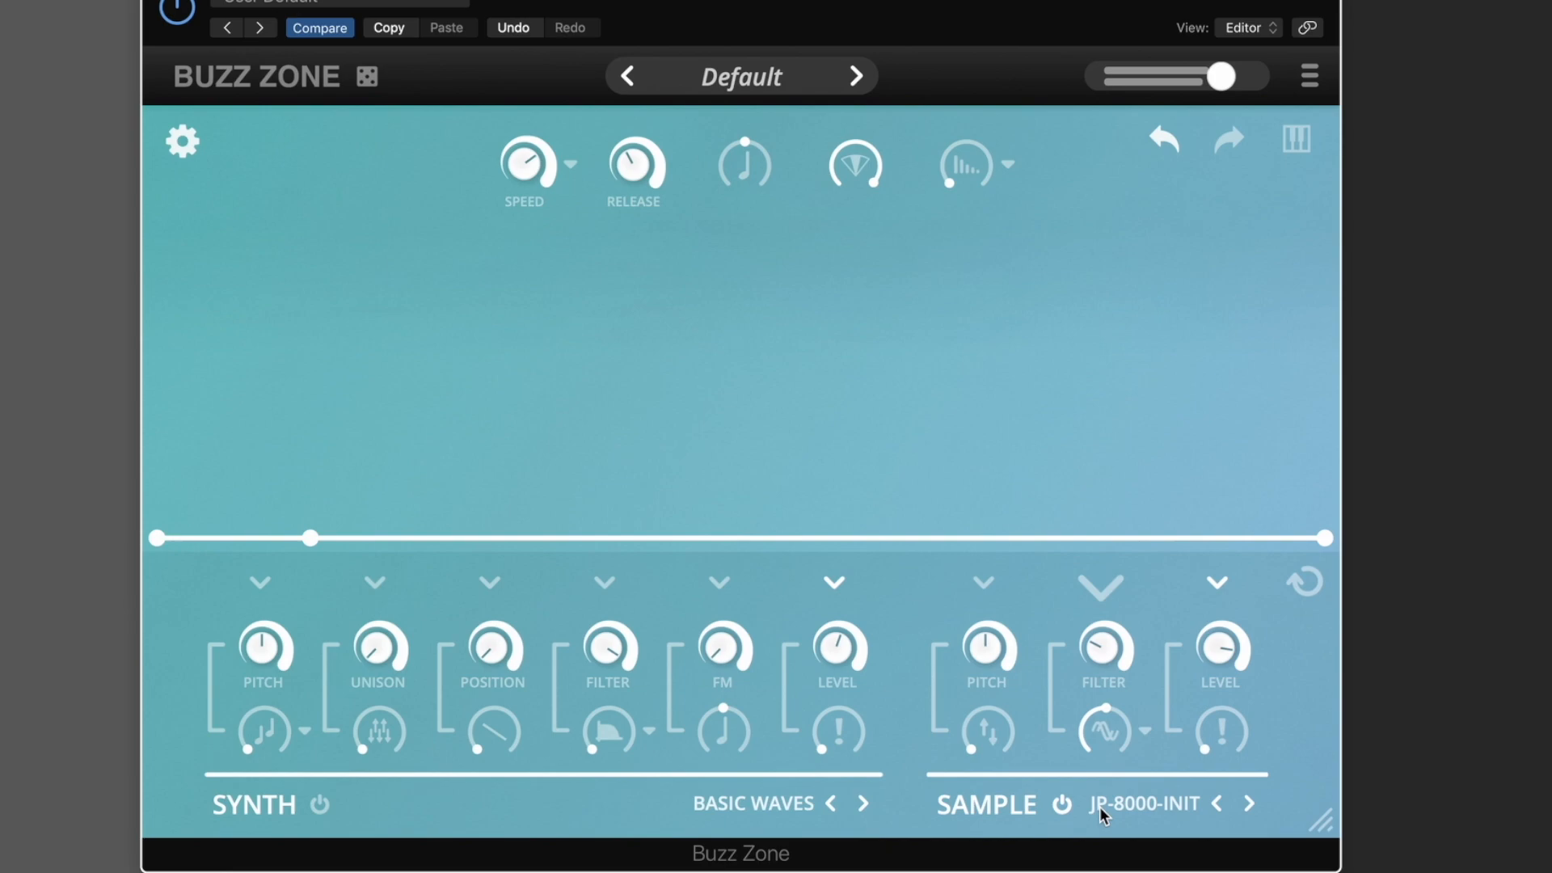
click(1107, 639)
drag(310, 537, 231, 511)
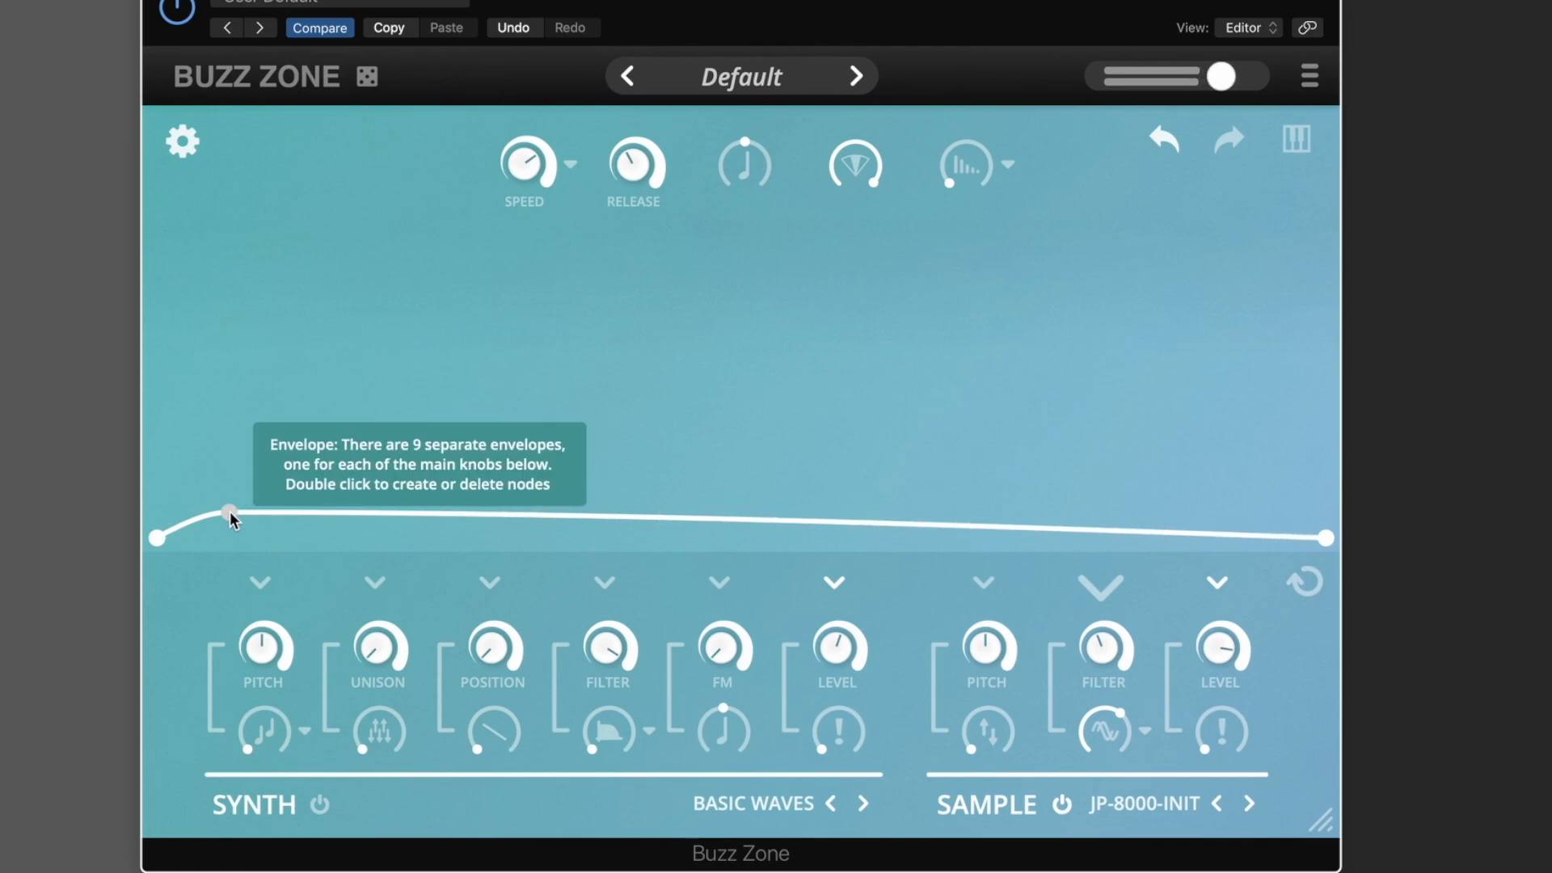
- Switch the Sample filter to the Vocoder model, lower its cutoff and set the Sample Level to 0.30
click(1137, 732)
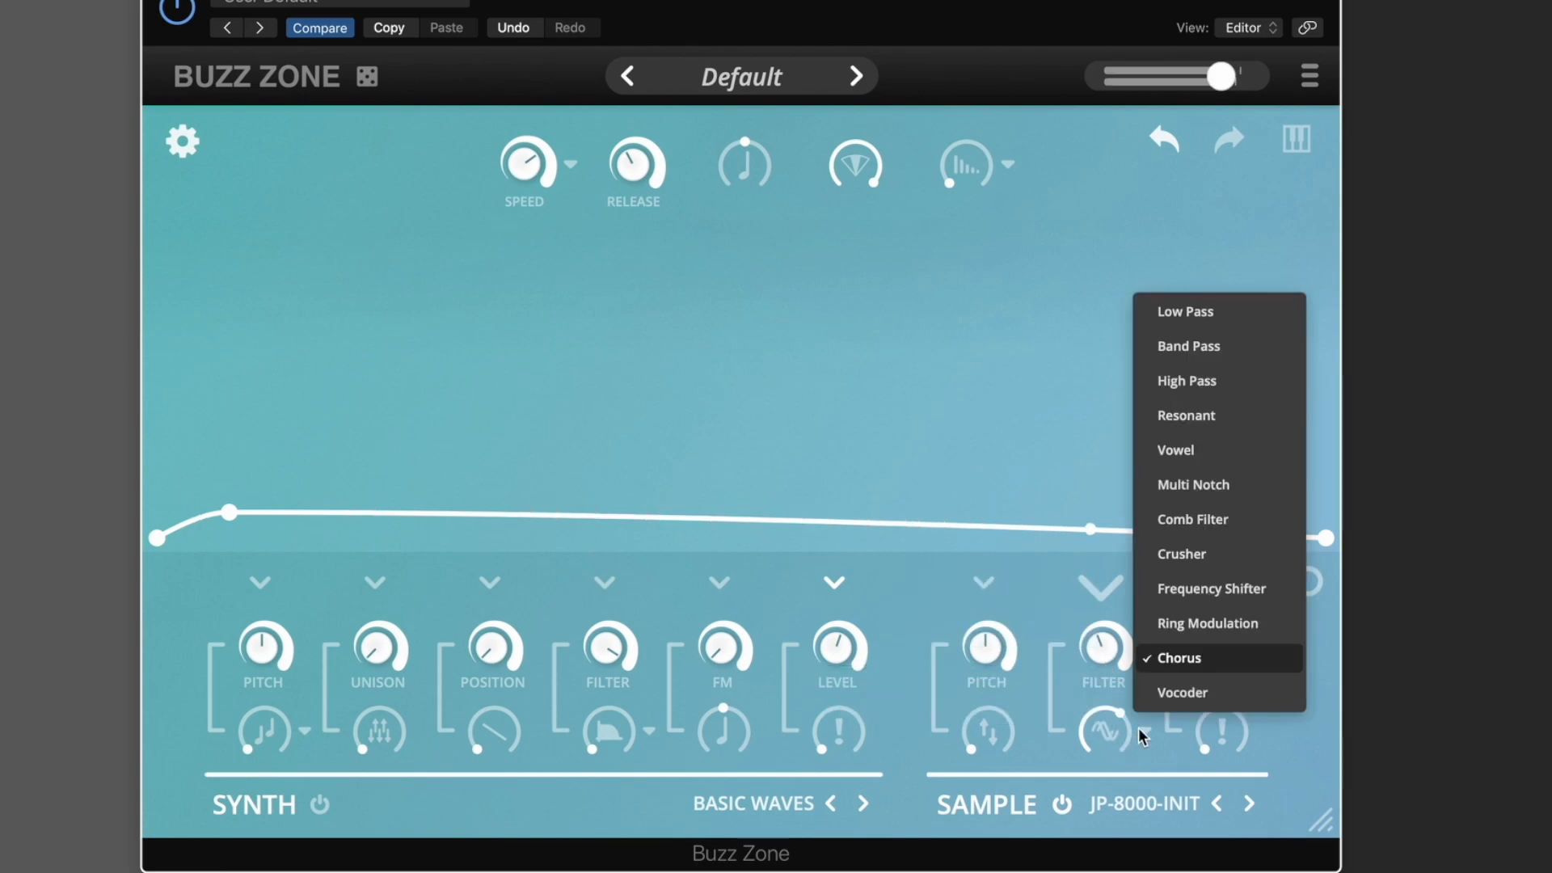
click(1176, 696)
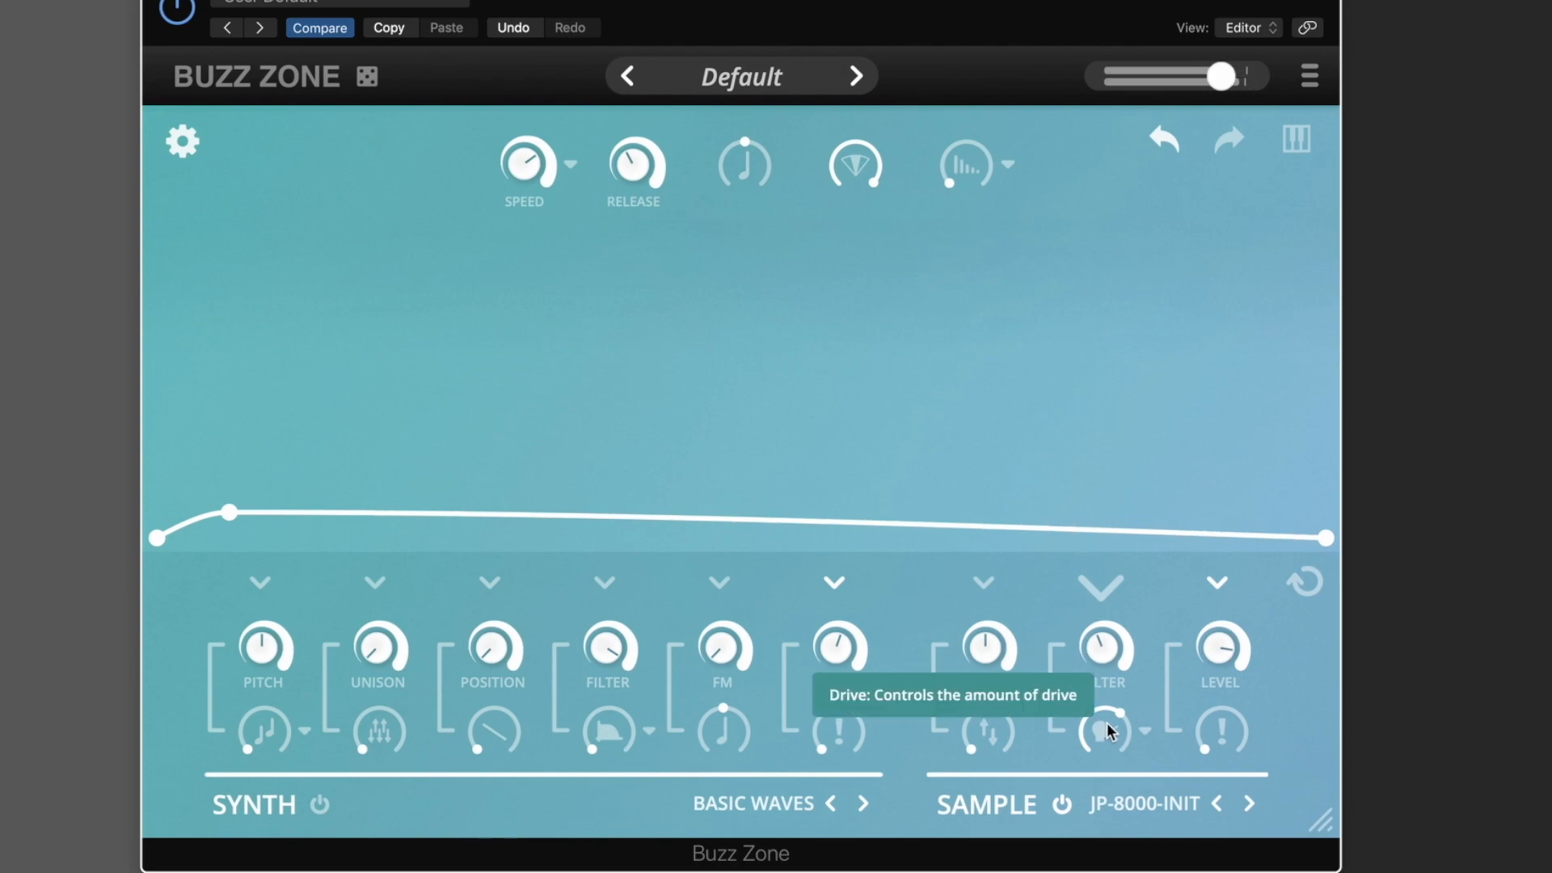
drag(1101, 651, 1092, 700)
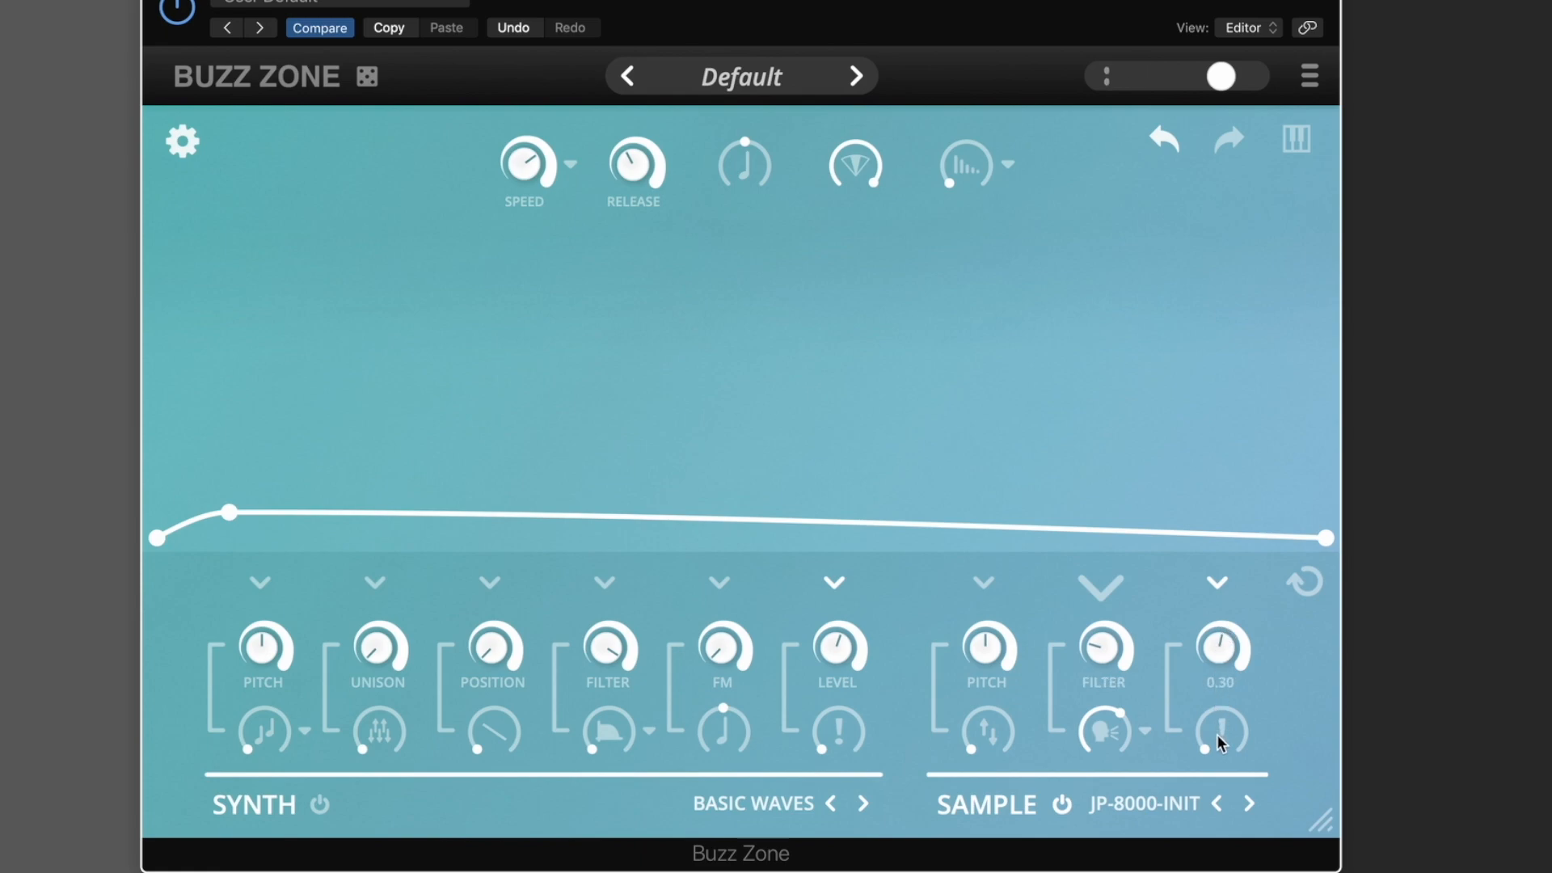
- Set the Sample Pitch to 8.93, raise the Vocoder cutoff to near the midpoint and flatten the filter envelope's middle node
drag(984, 622, 987, 589)
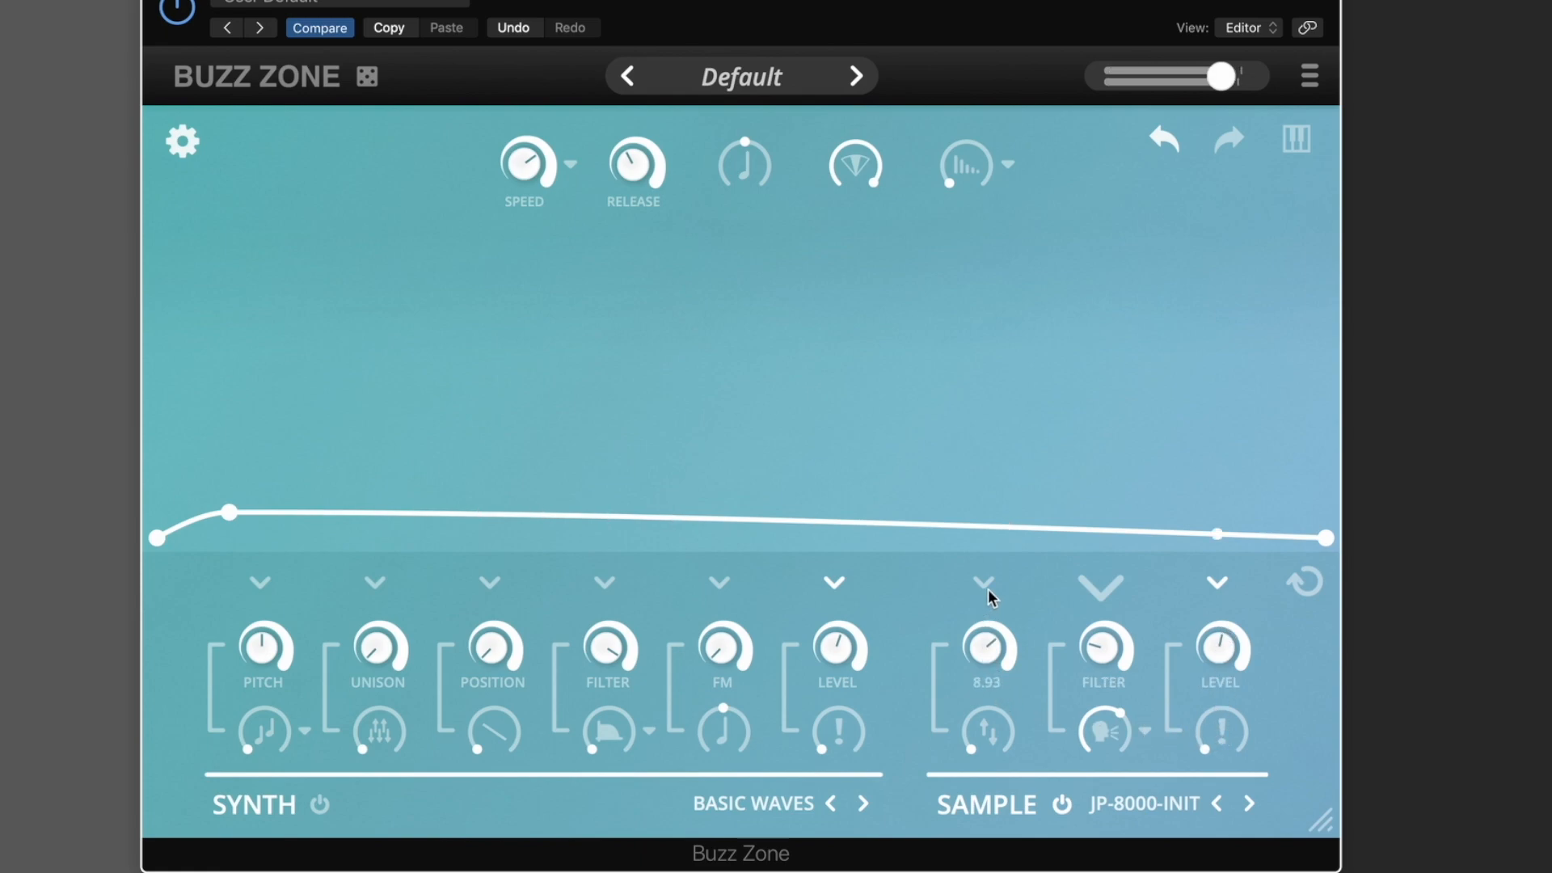
drag(1098, 611, 1098, 585)
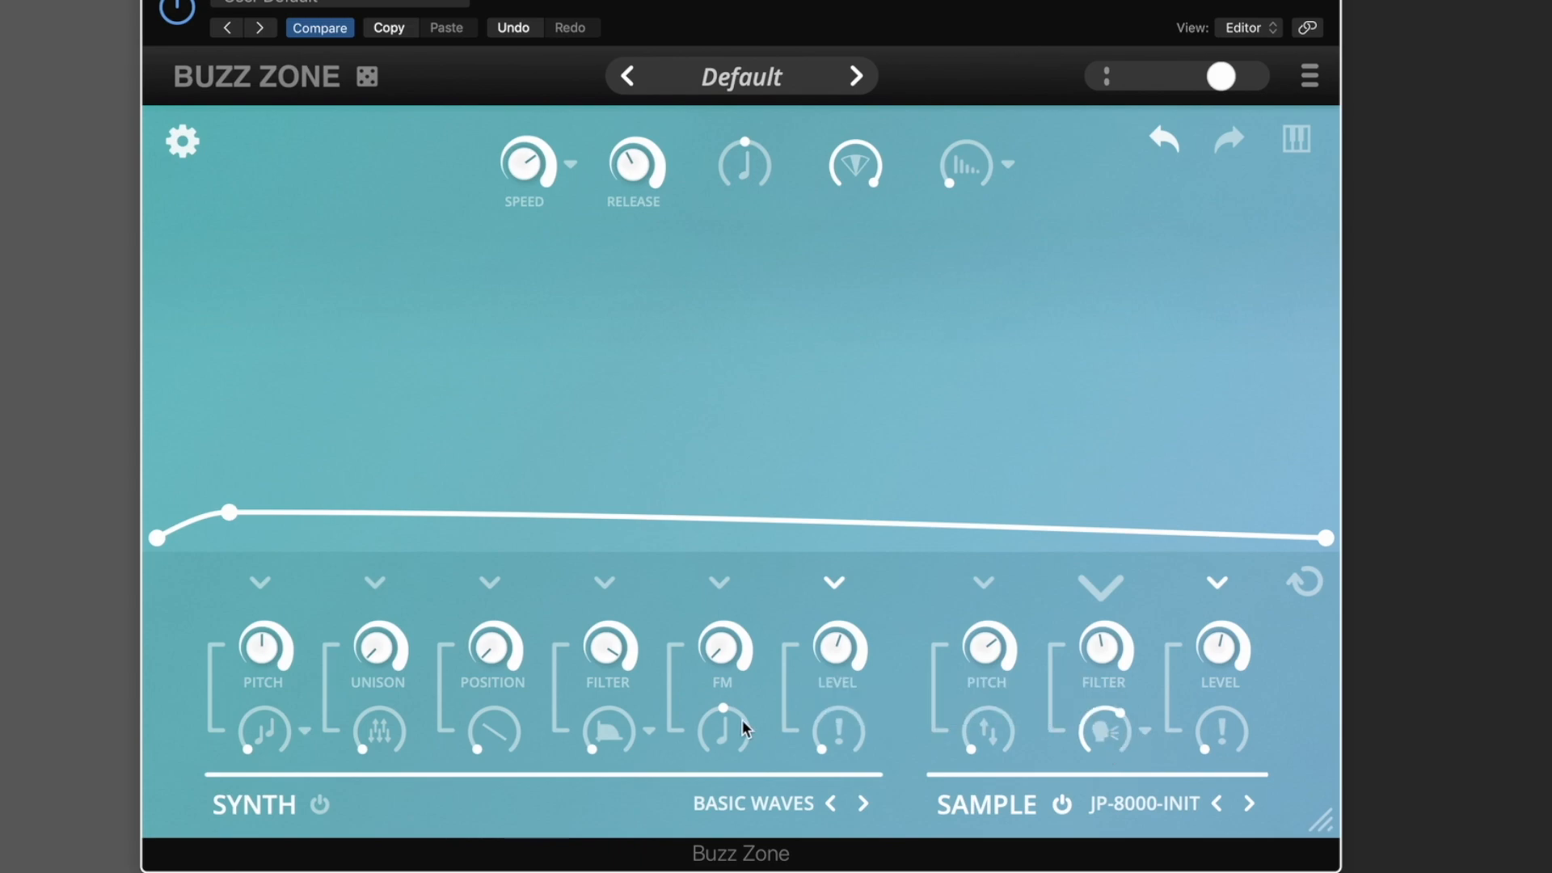
drag(227, 527, 229, 543)
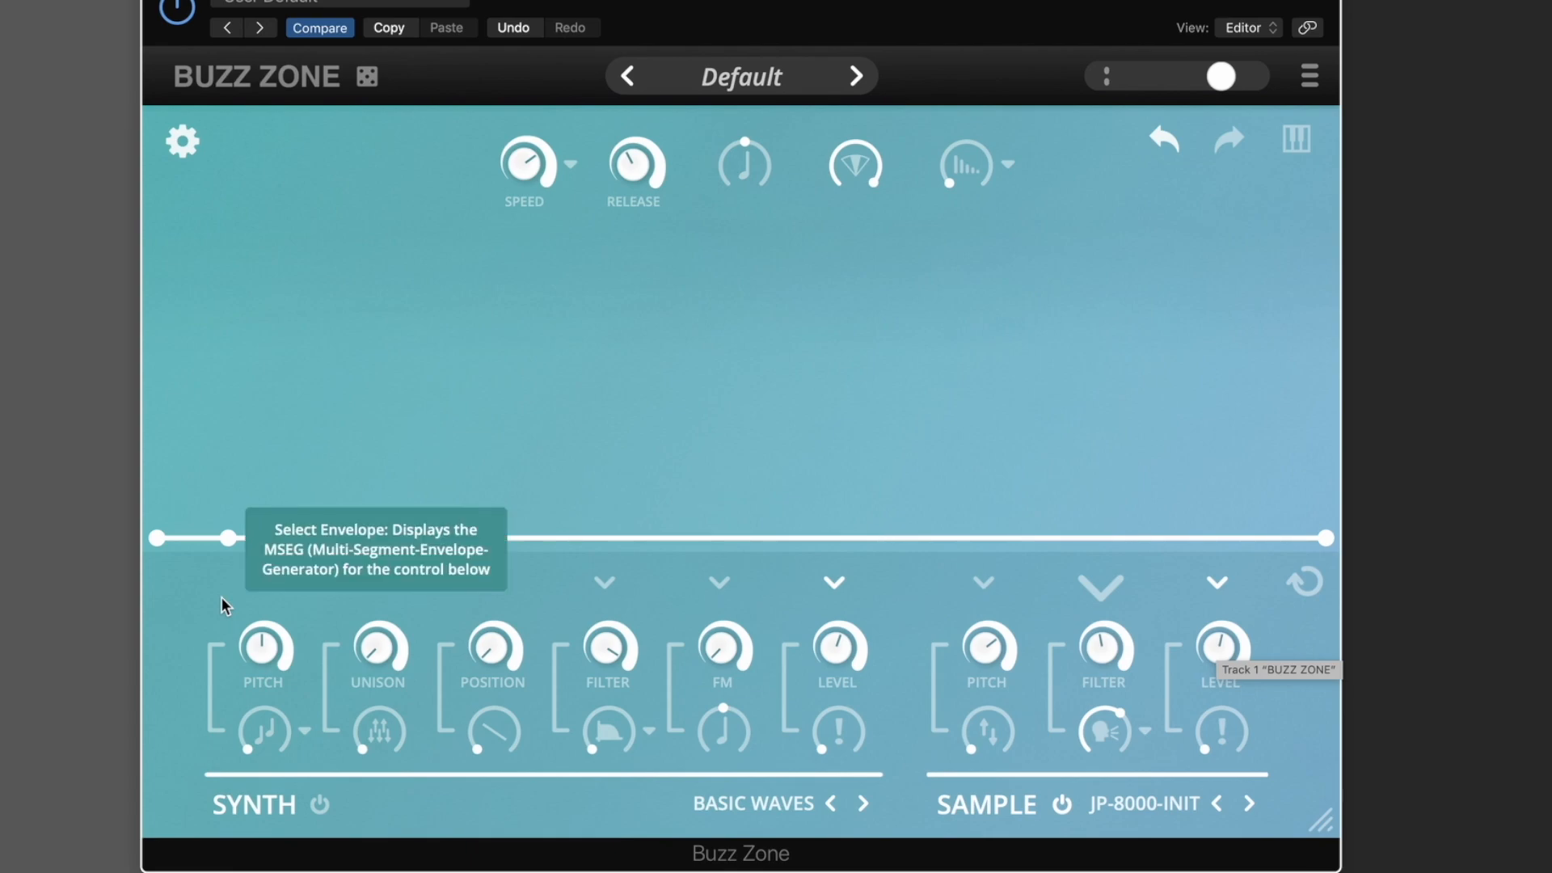
- Examine the MIDI Resets Oscillators, Filters Follow Pitch, Samples Follow Pitch and High Quality Filters settings in the options panel
click(181, 144)
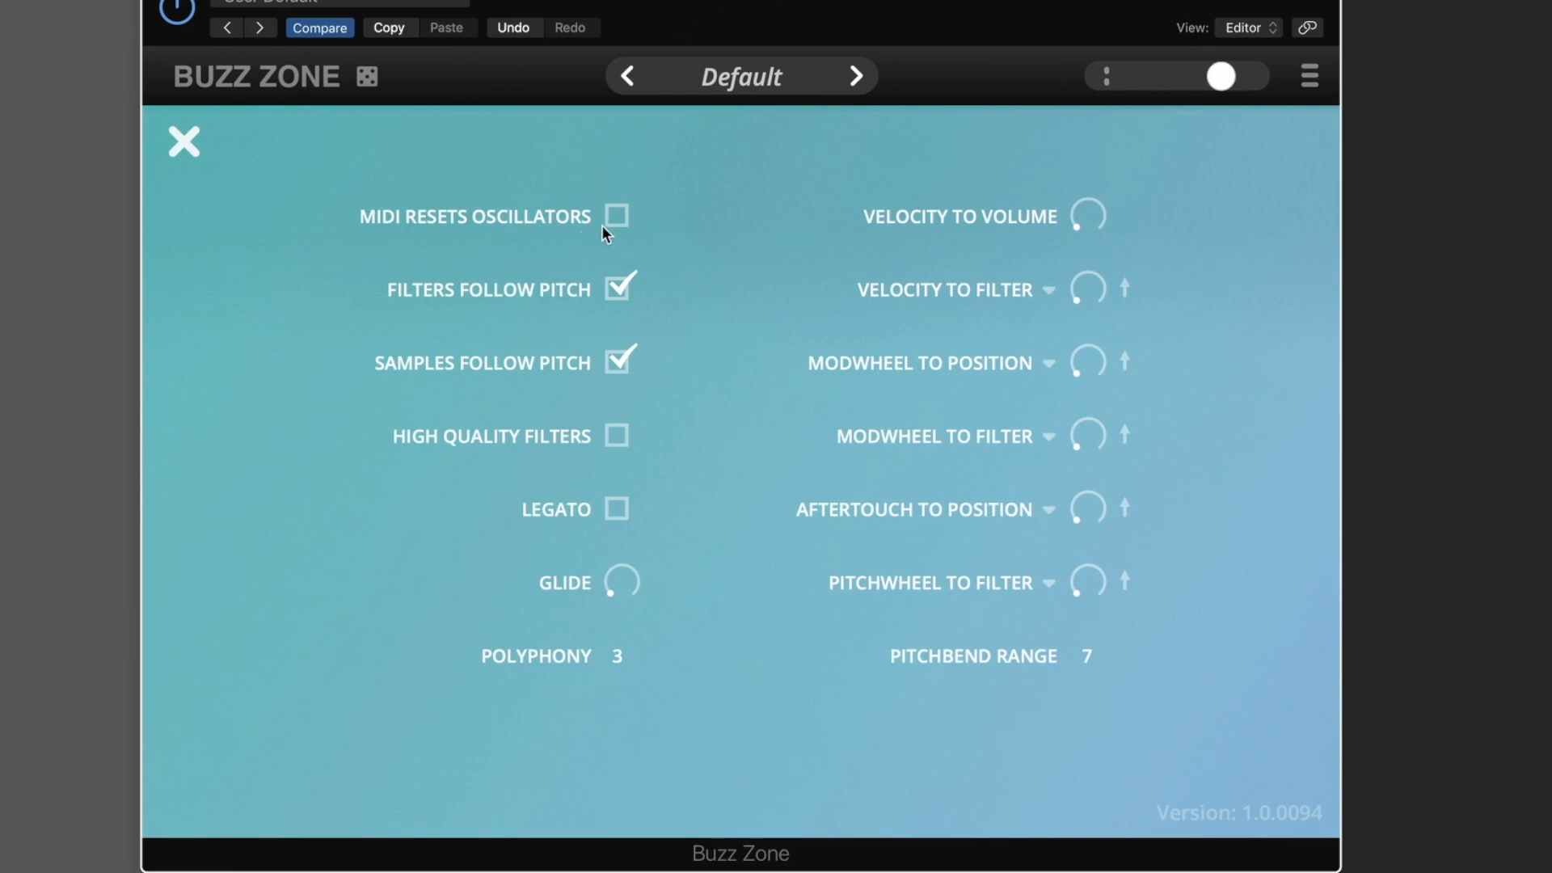
mouse_move(611, 218)
mouse_move(635, 292)
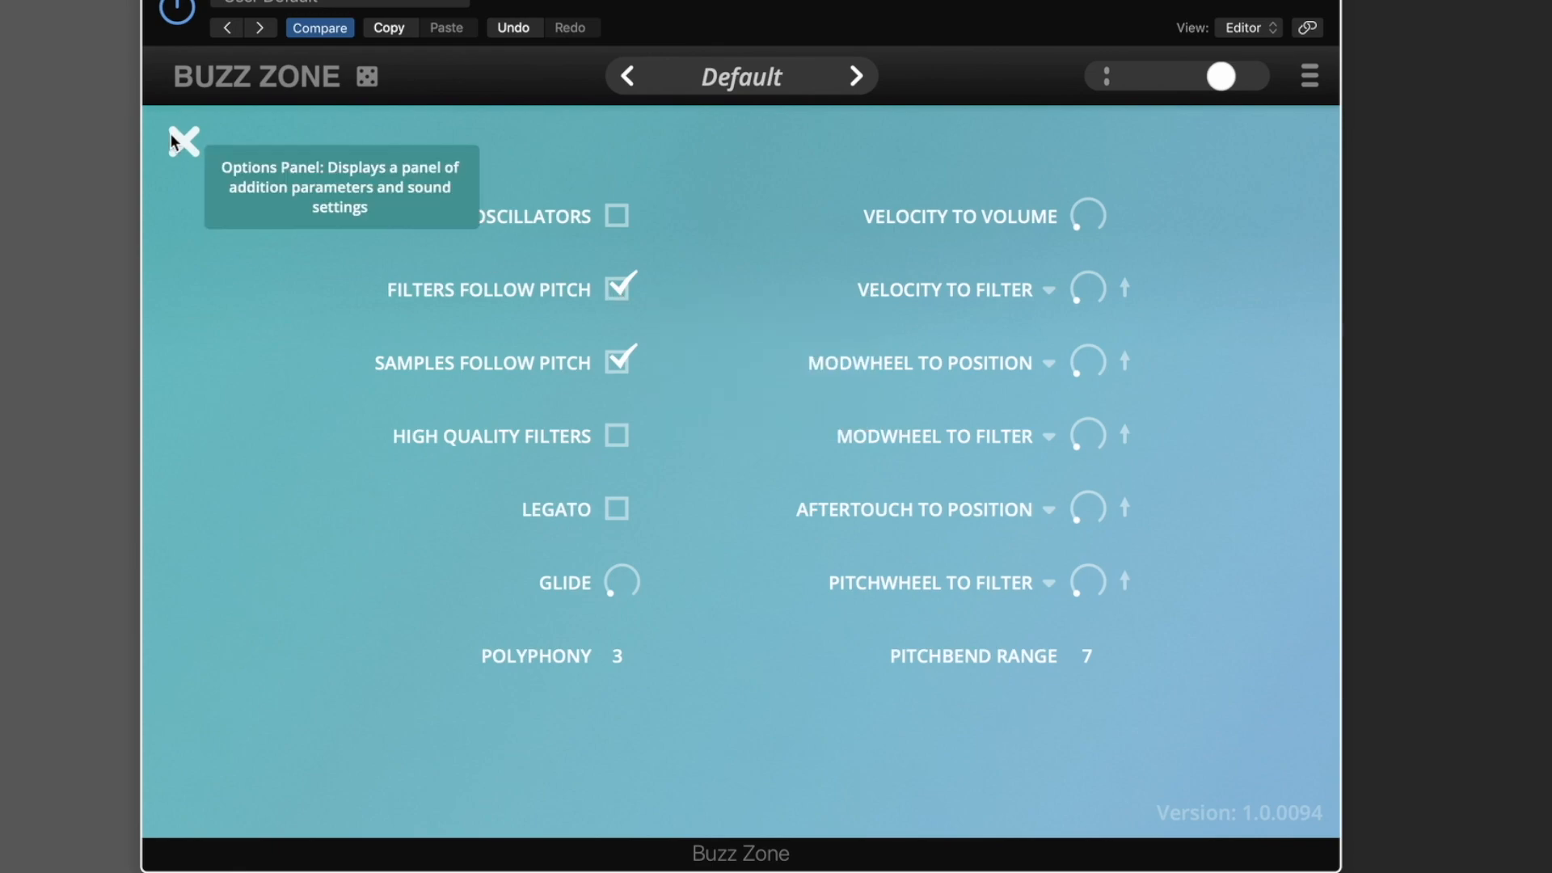
click(499, 478)
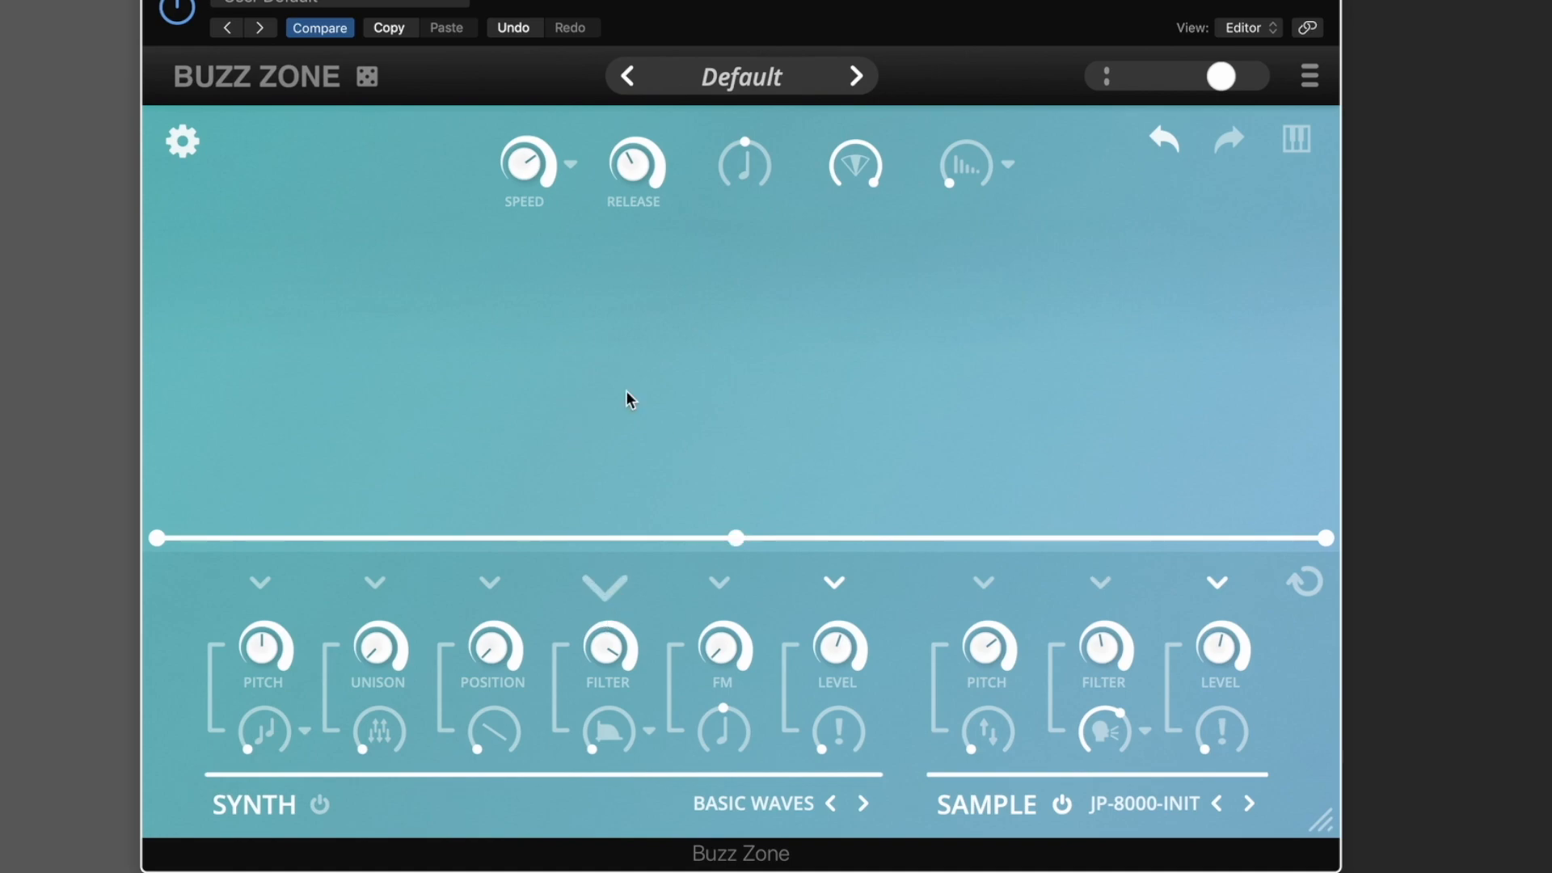
click(196, 150)
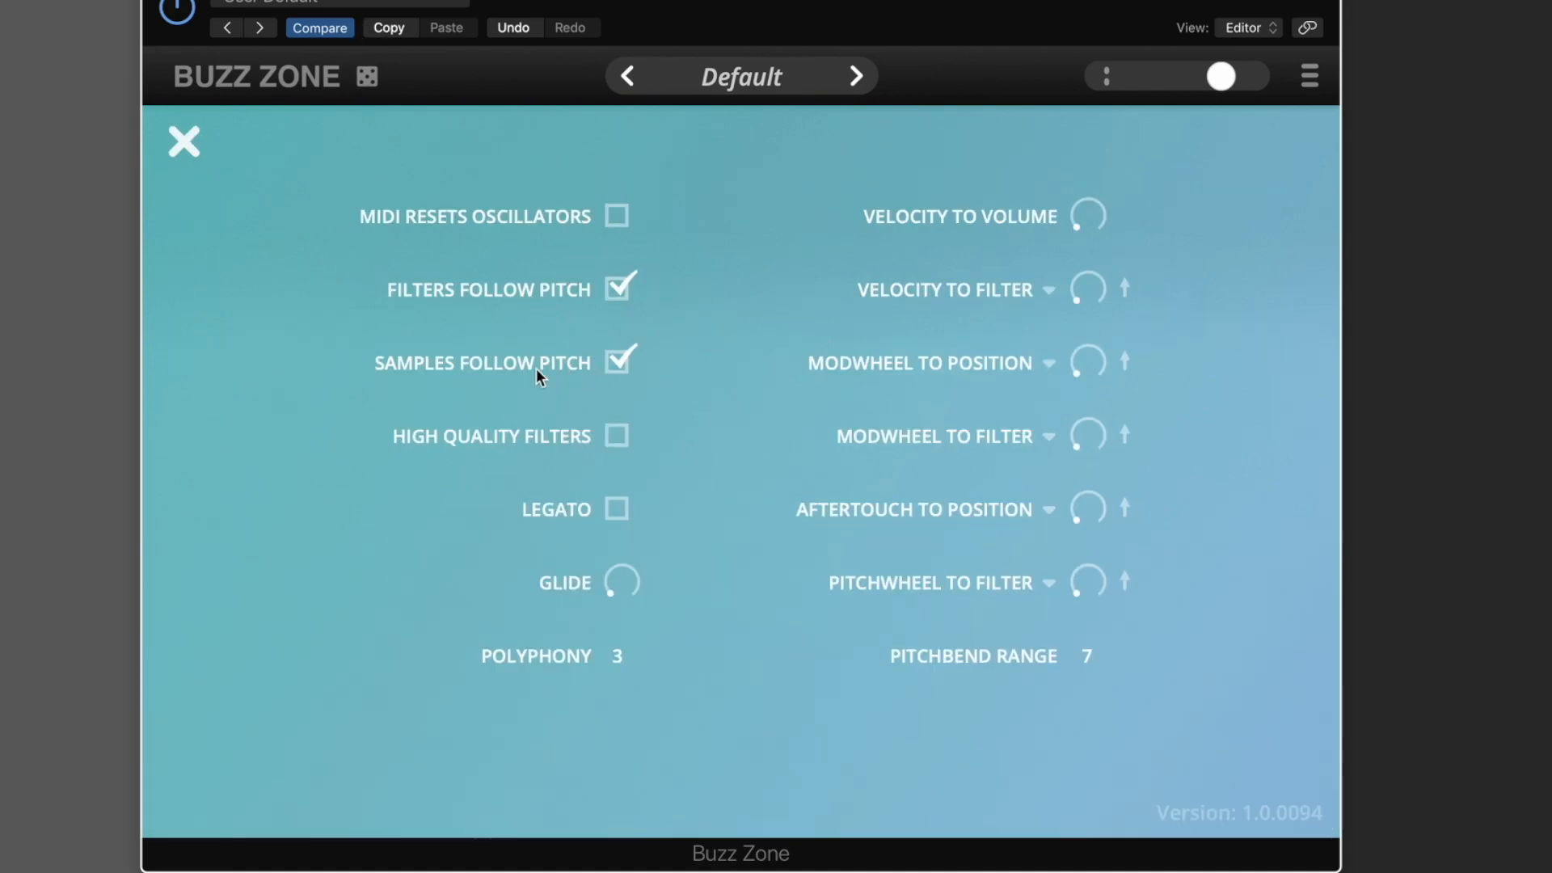
mouse_move(620, 362)
mouse_move(612, 442)
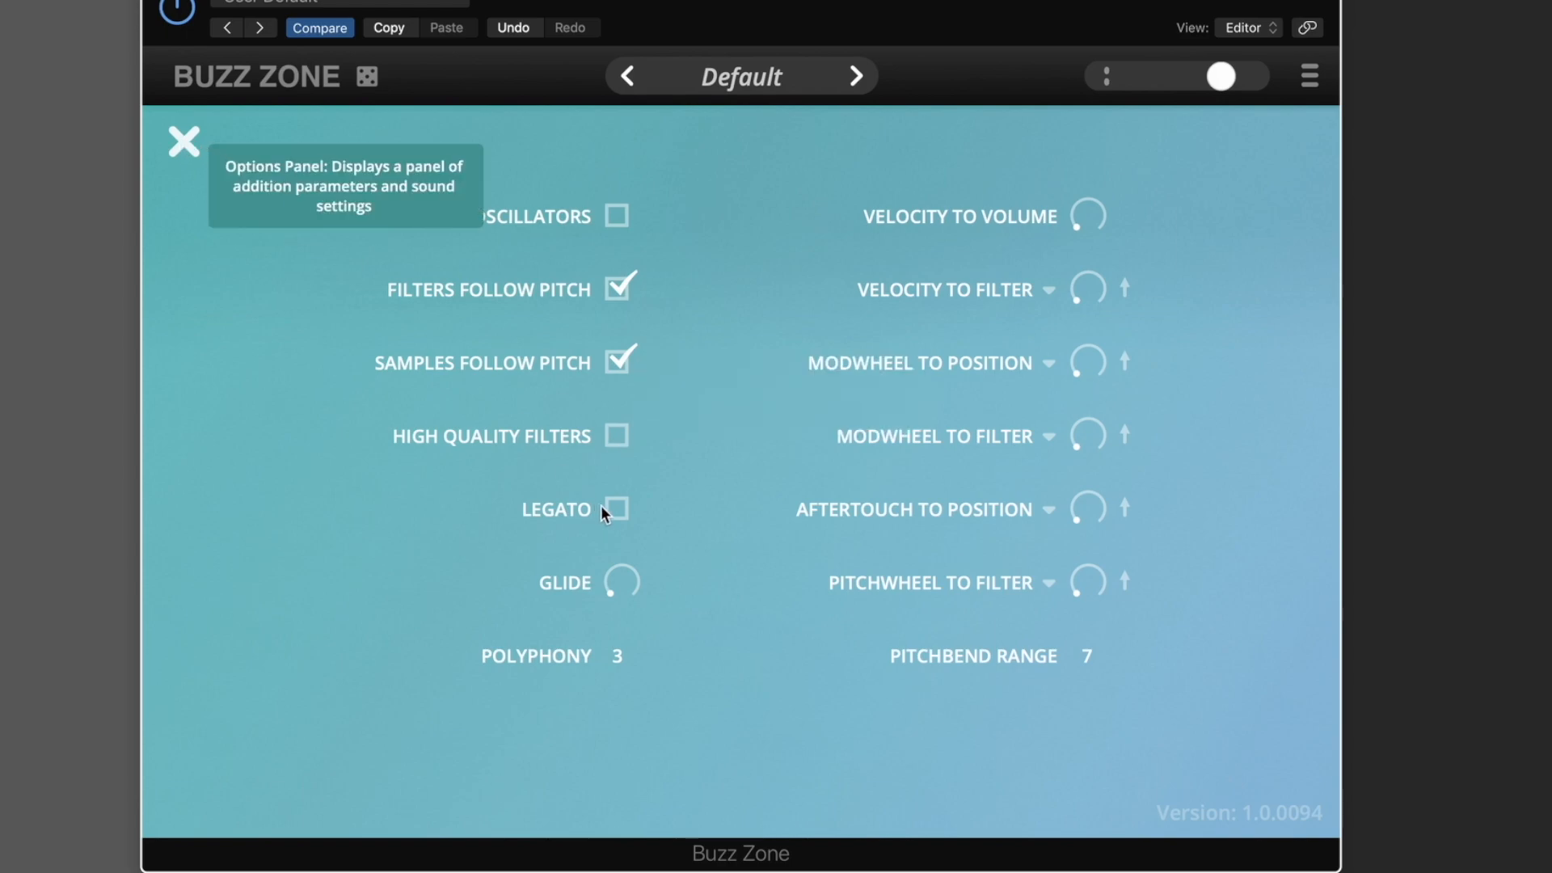
- Leave the options panel and examine the list of Synth filter models without changing the selection
click(697, 613)
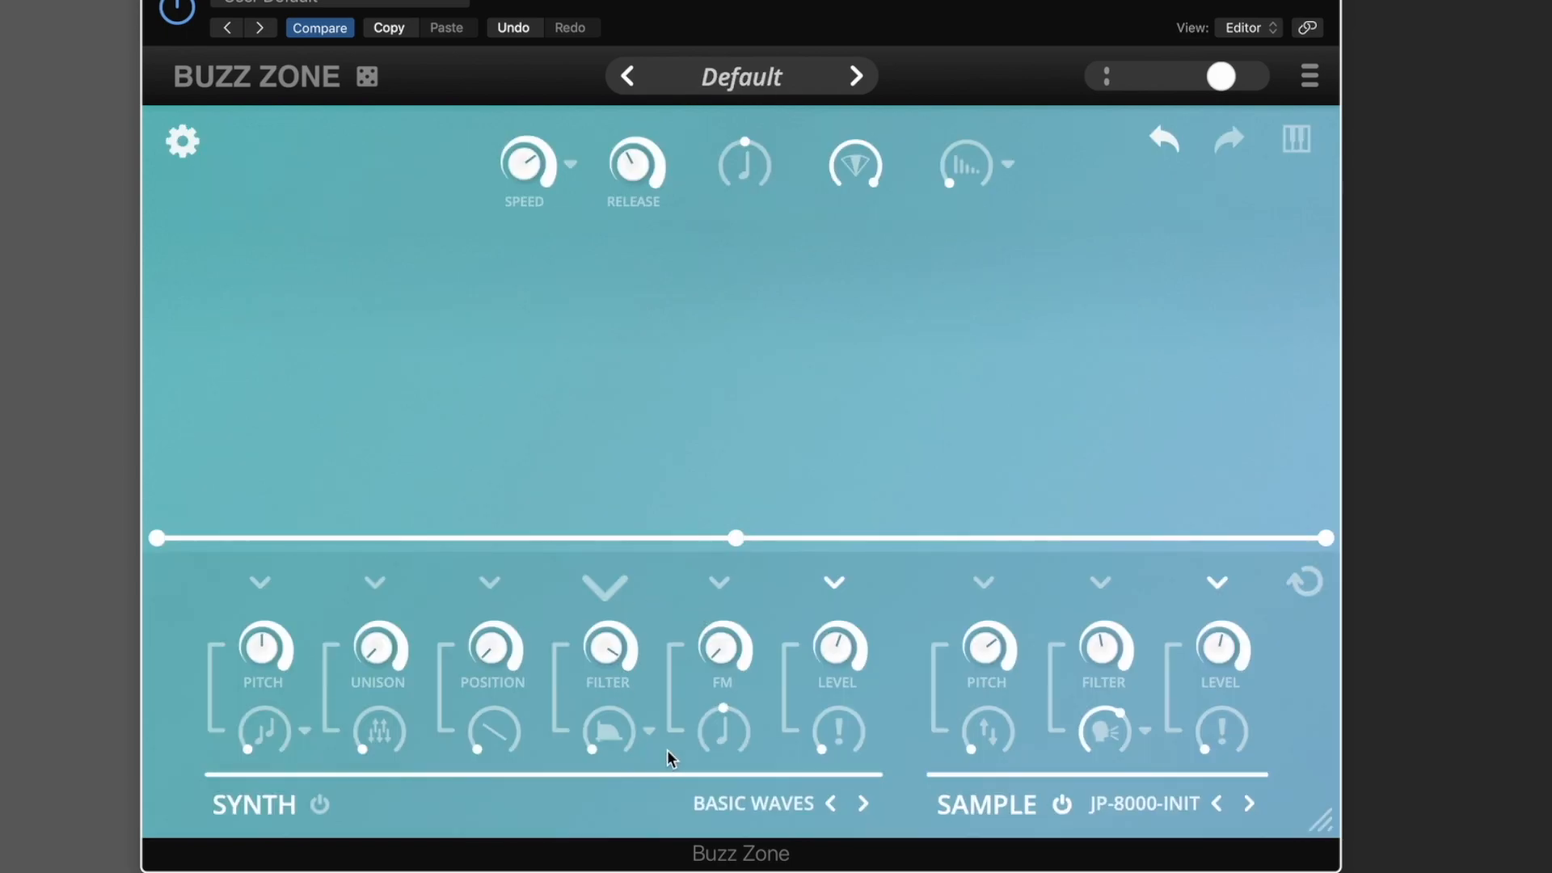
click(651, 730)
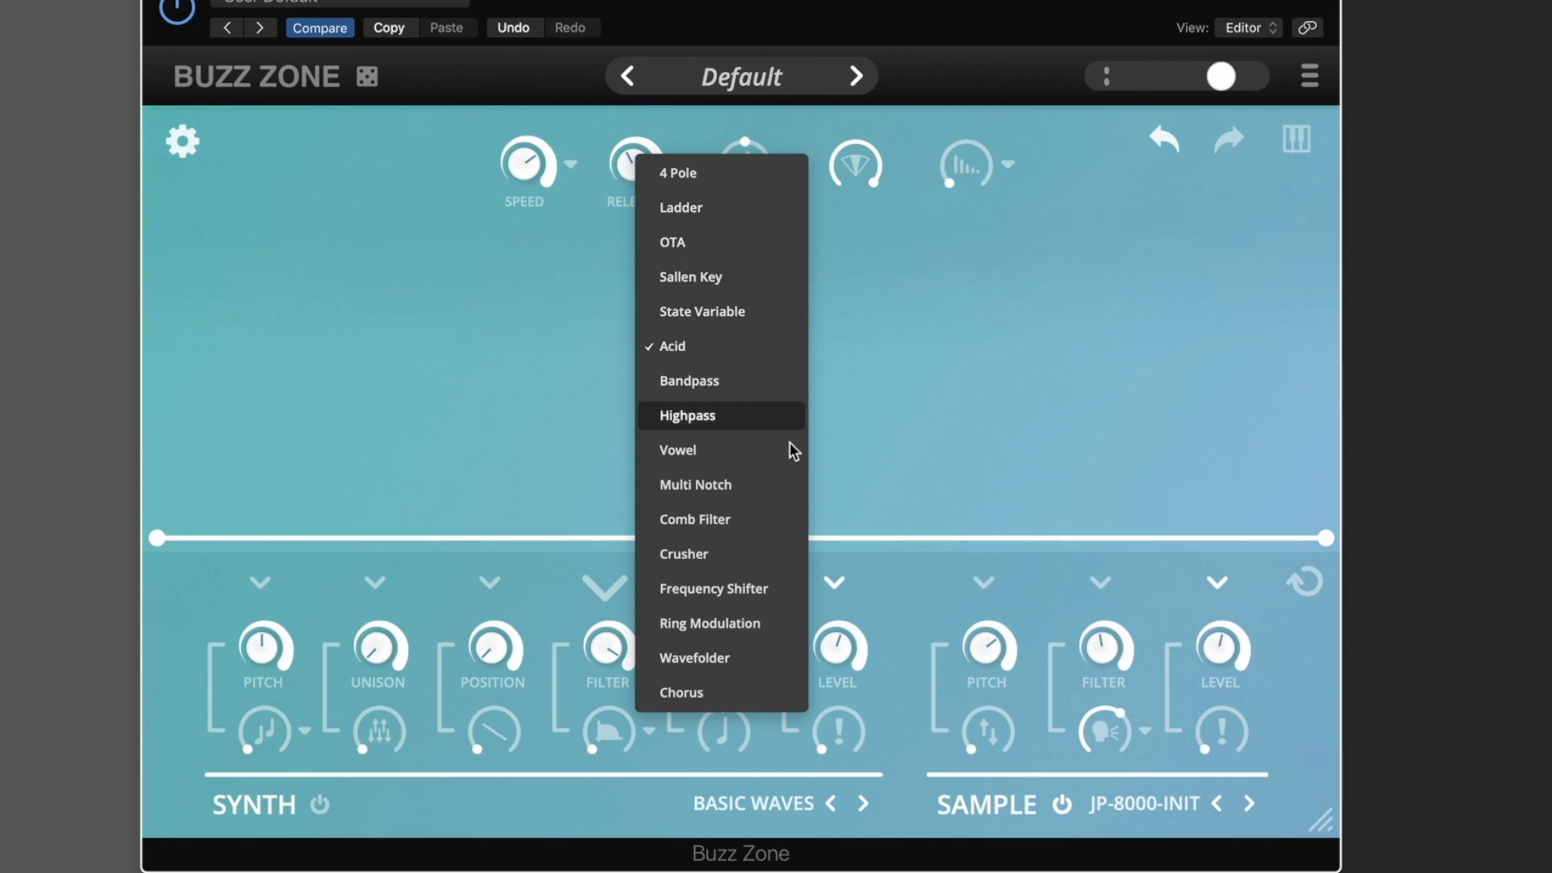
click(965, 33)
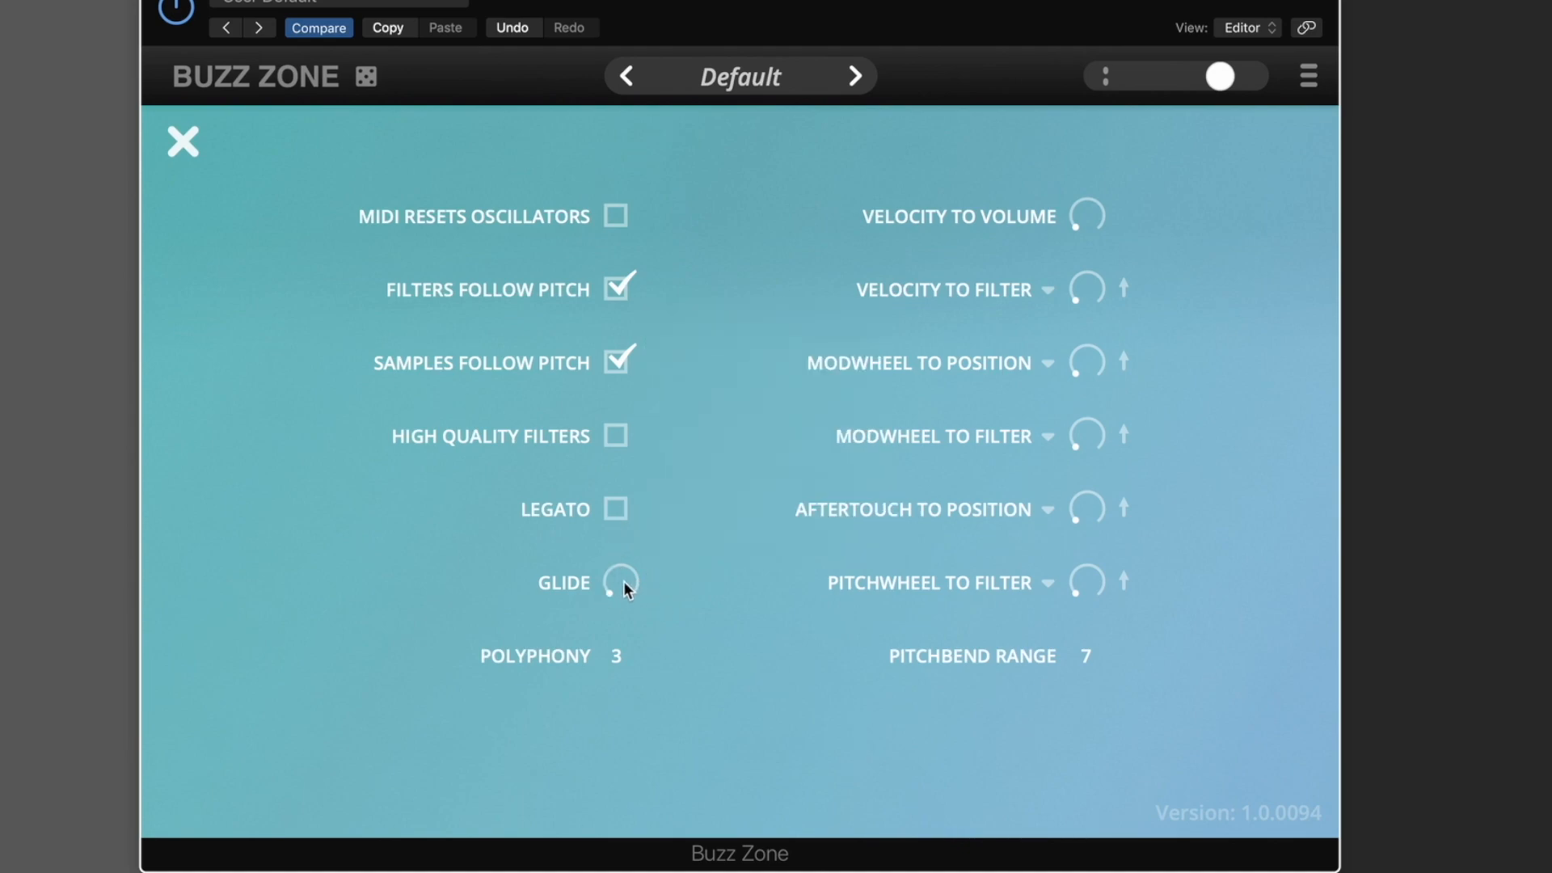
- Check the Glide option's description and set Polyphony to 1
mouse_move(624, 583)
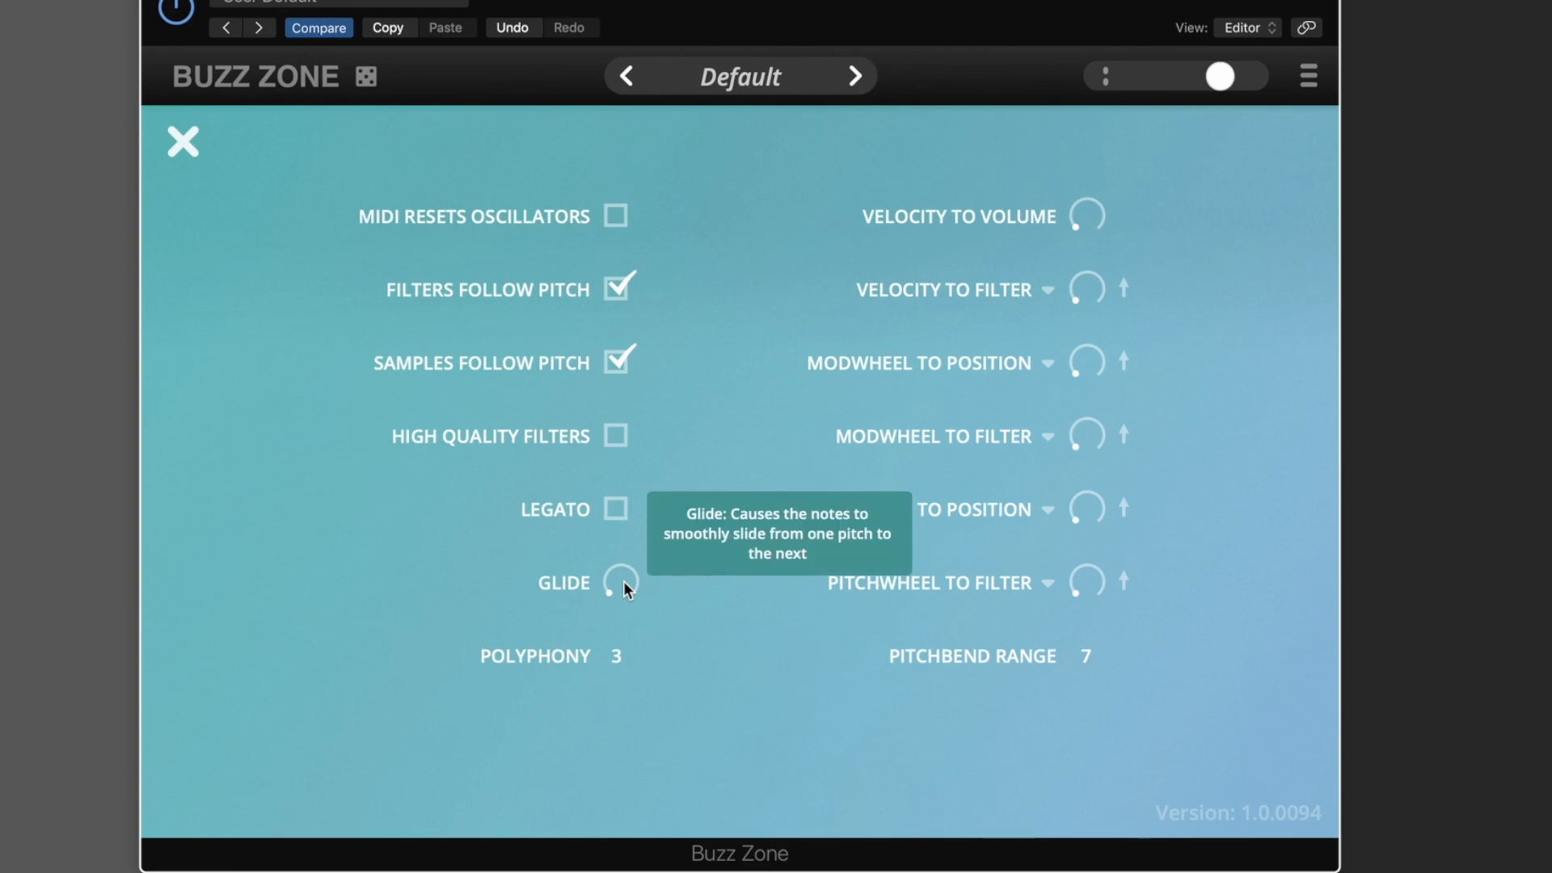
mouse_move(618, 657)
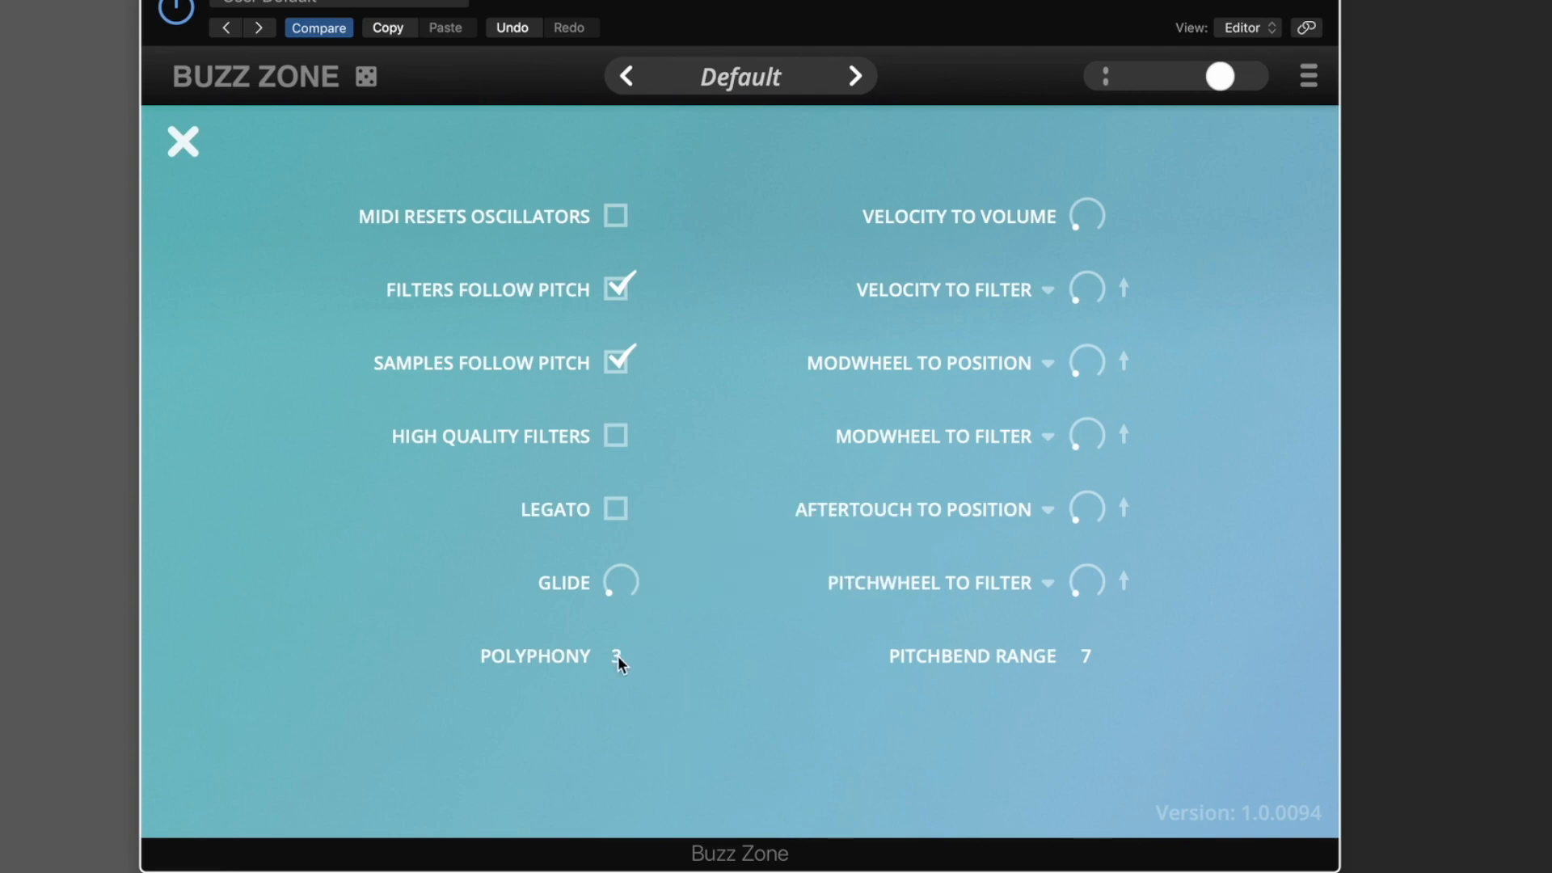
click(617, 656)
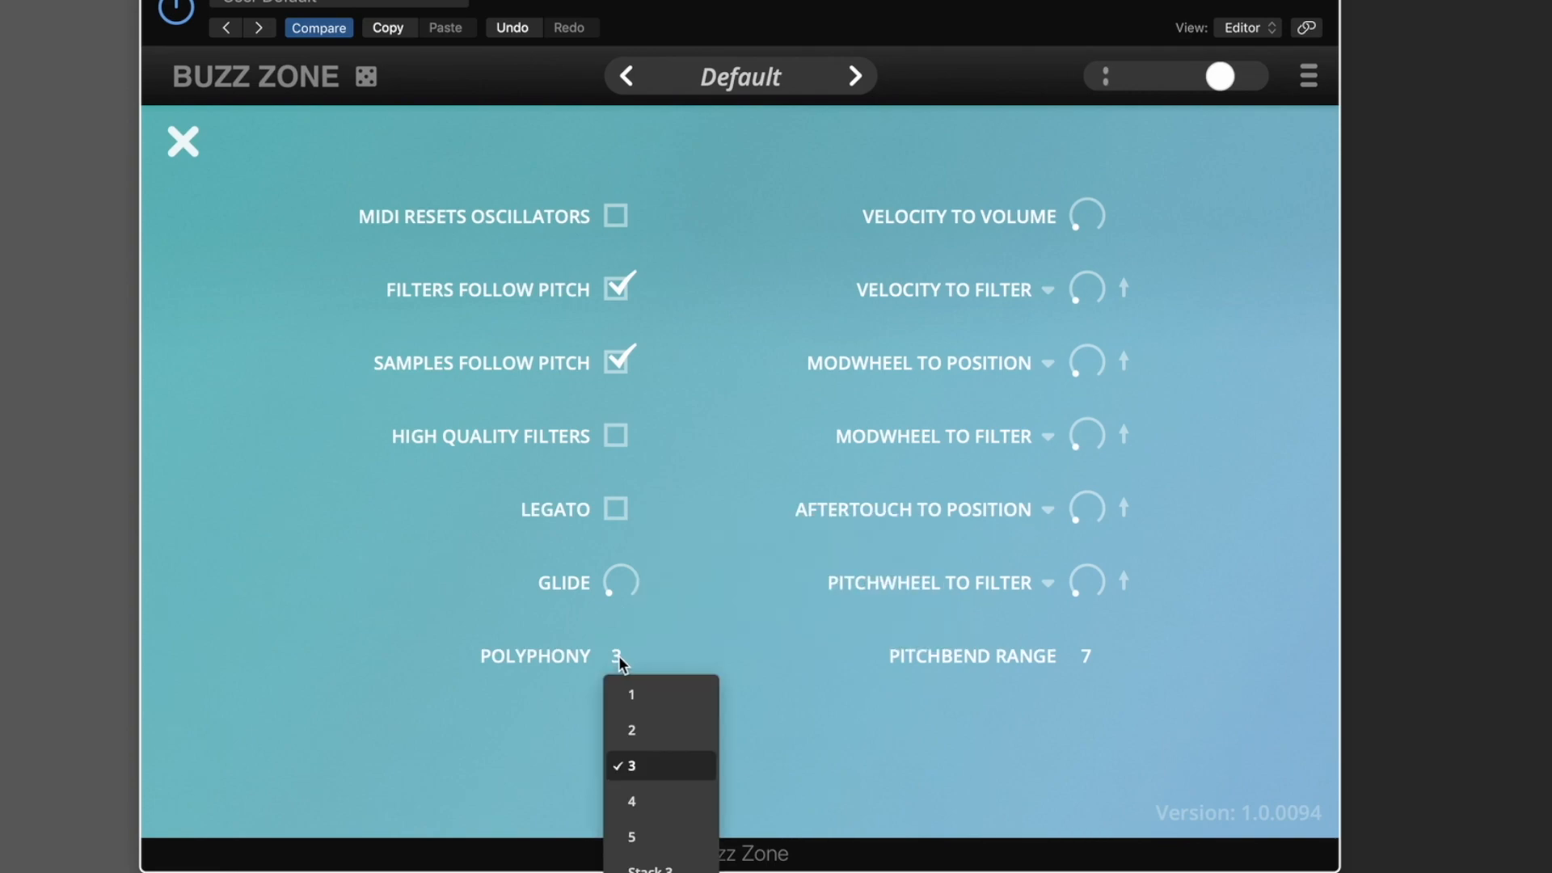
click(654, 699)
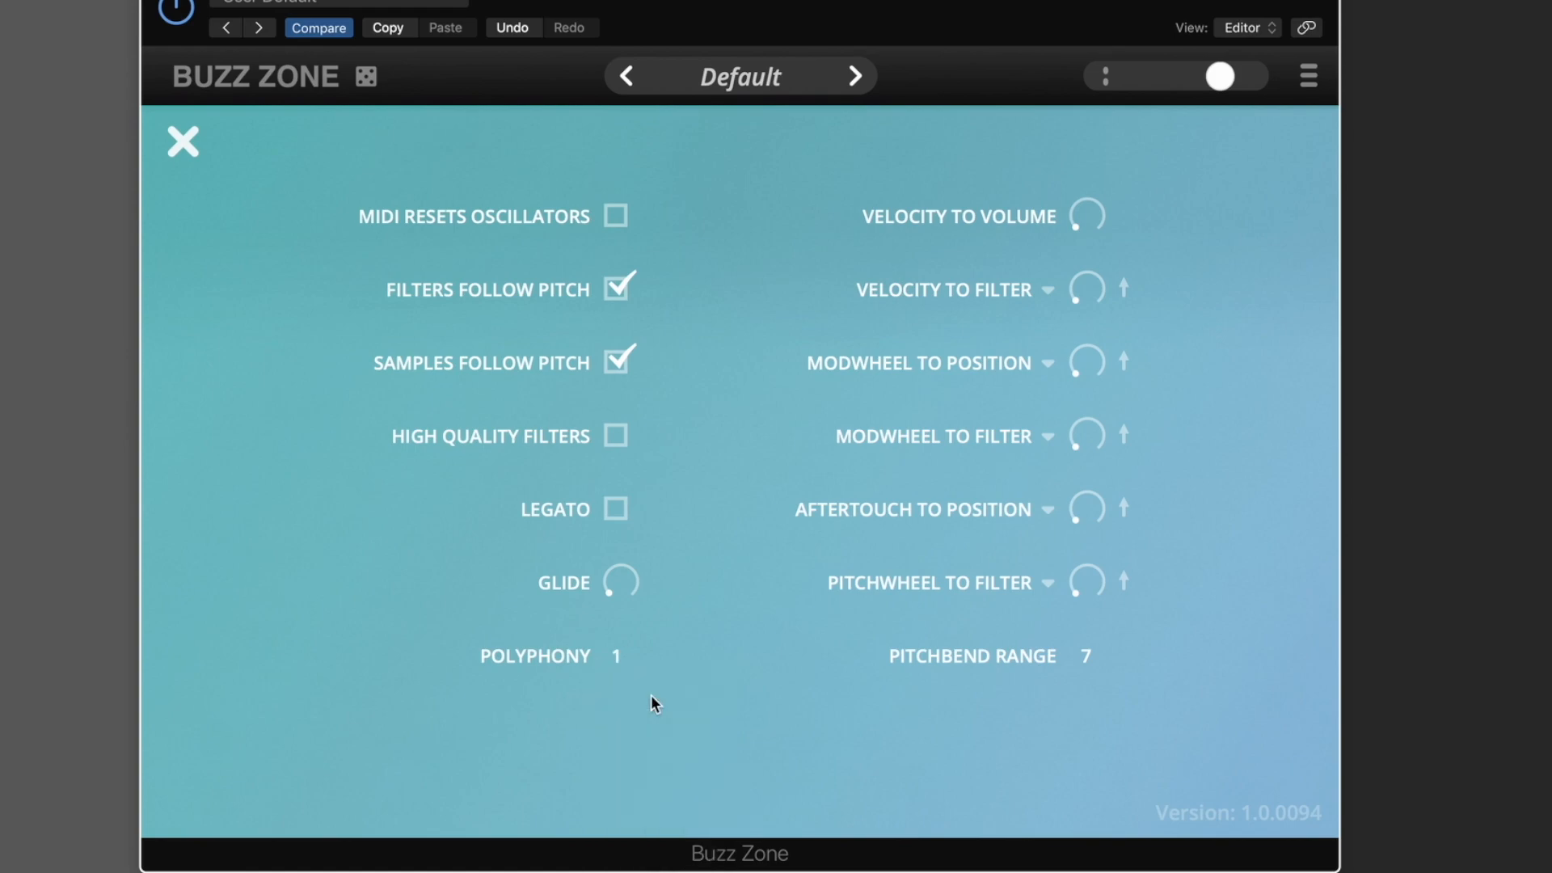
click(615, 661)
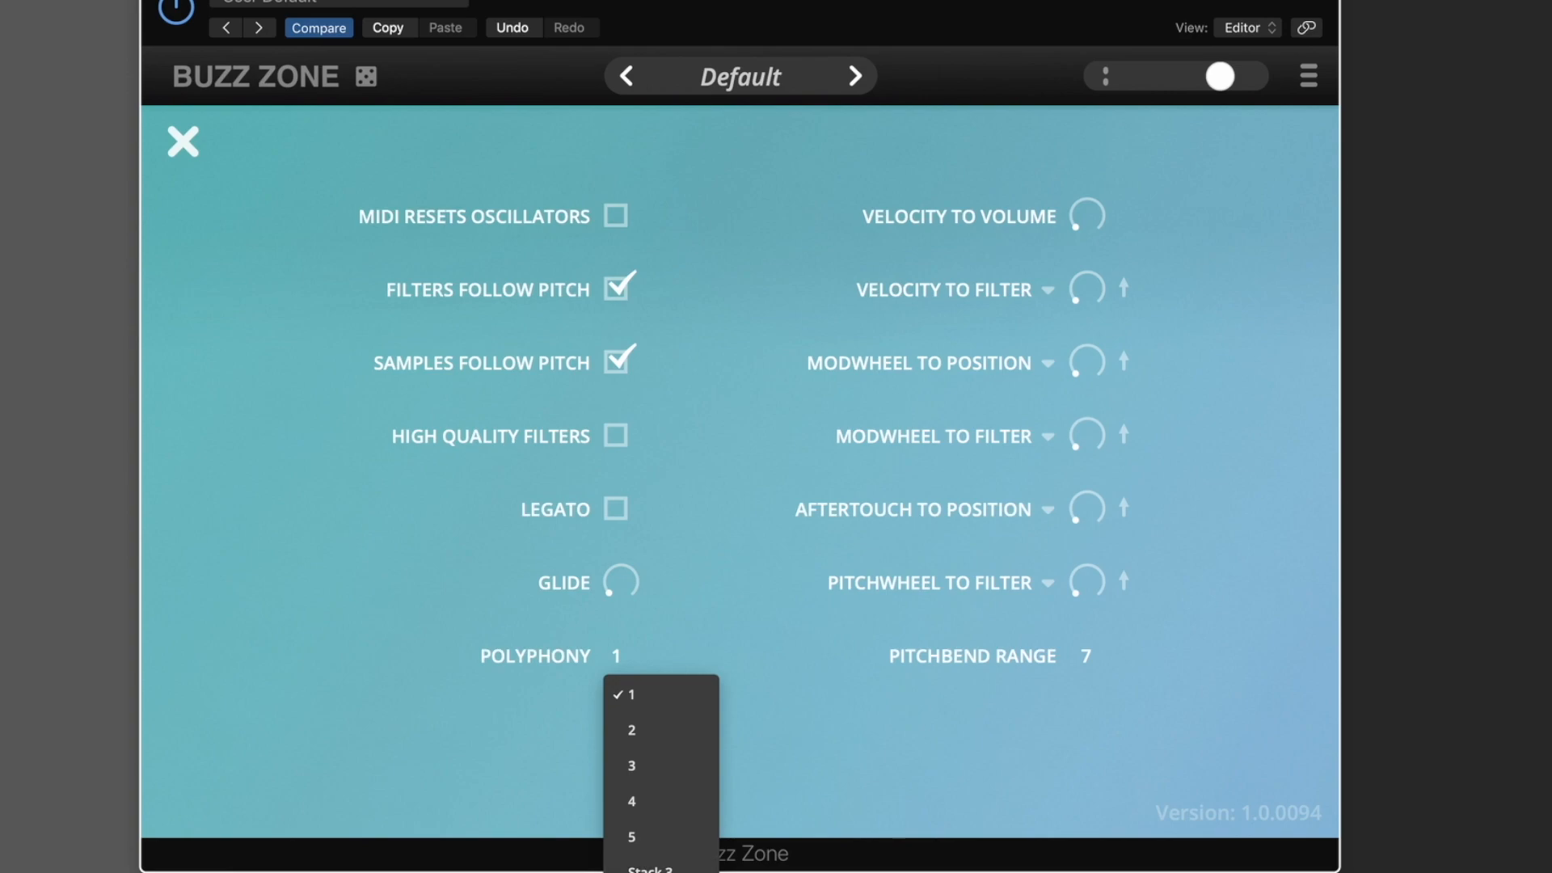
click(745, 627)
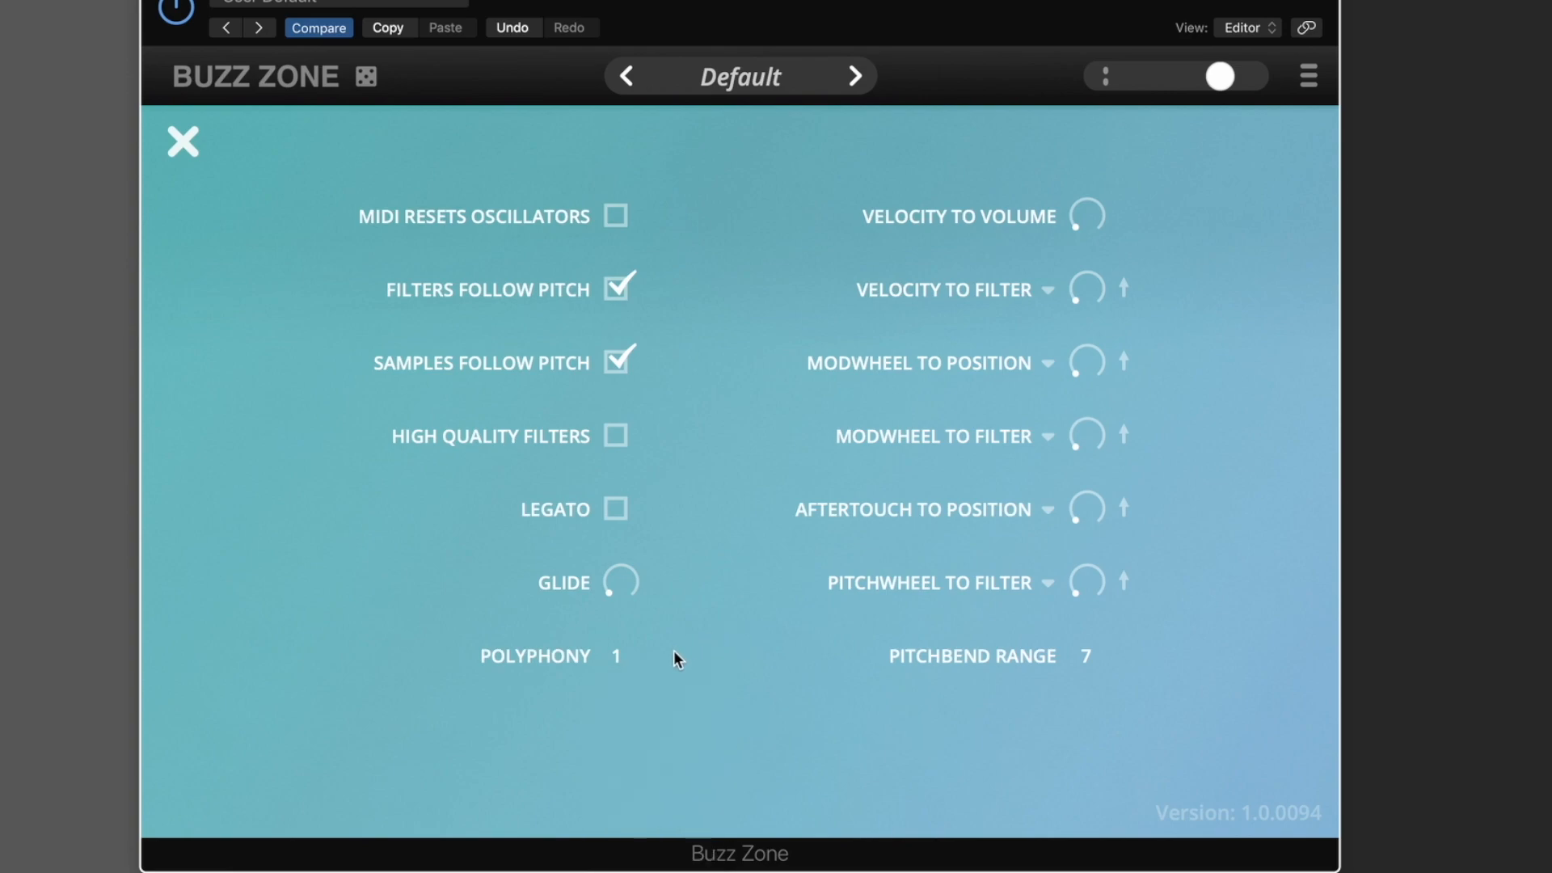
- Examine the available Pitchbend Range values without changing the setting
mouse_move(675, 653)
click(1088, 658)
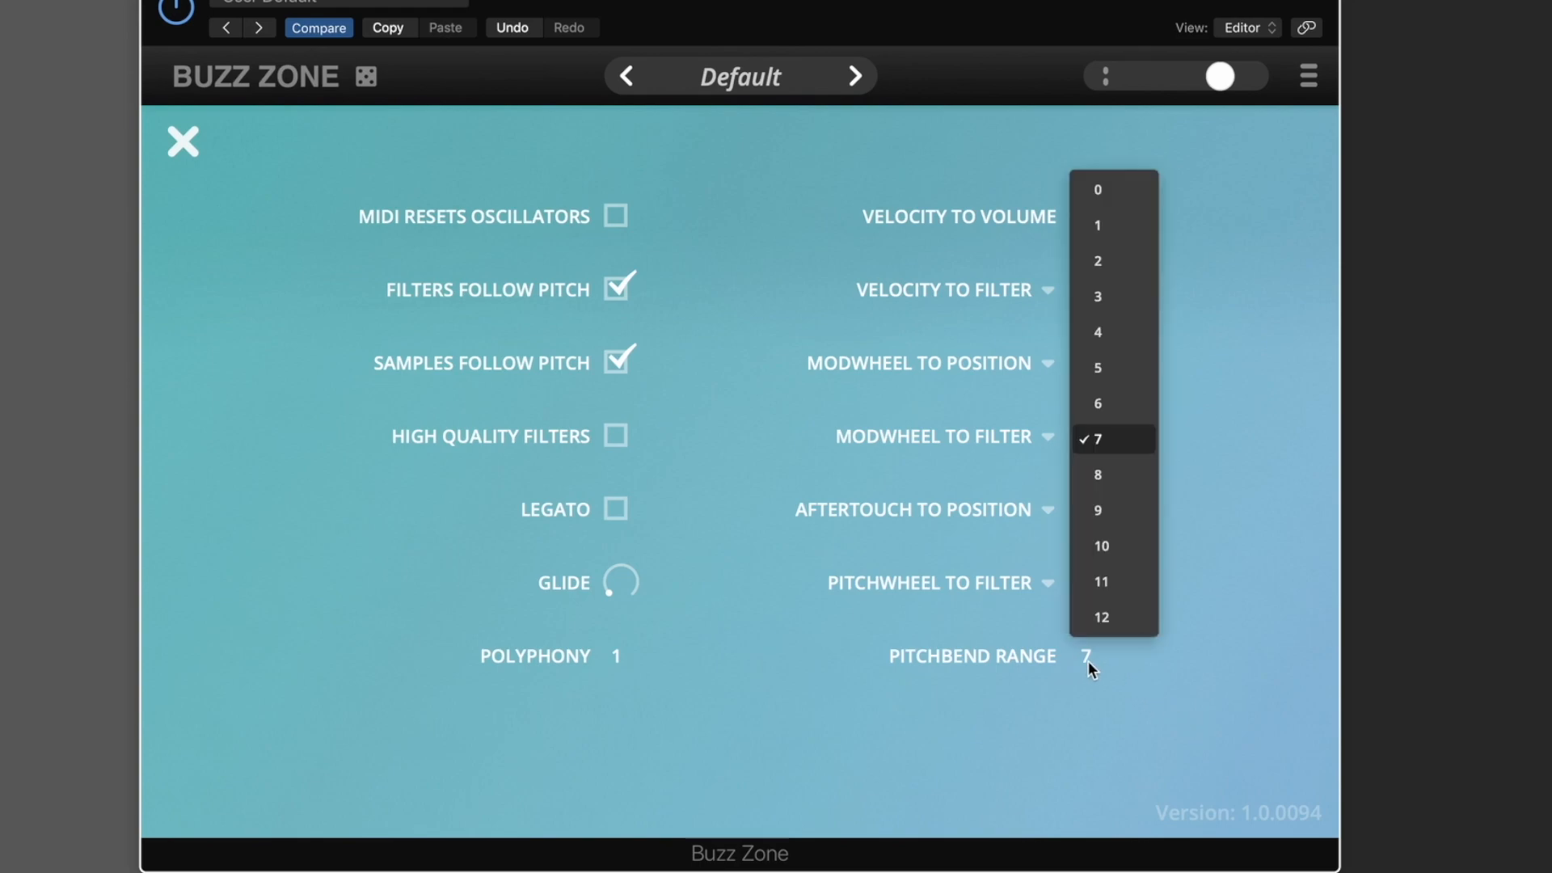
click(1105, 749)
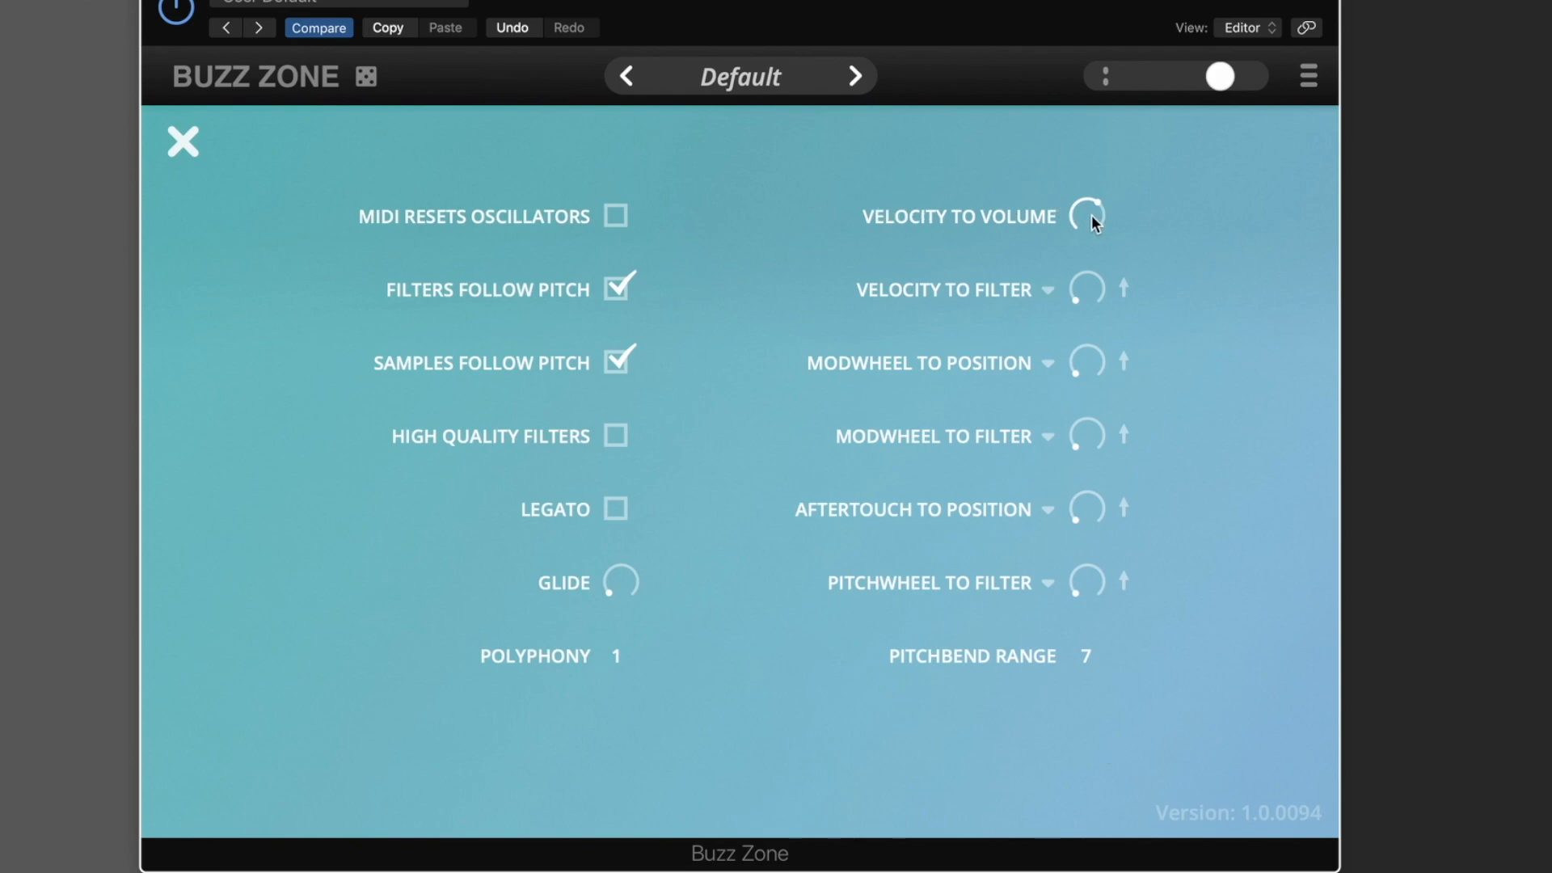
- Set Velocity To Volume to just above its midpoint and review the Velocity modulation destinations, keeping Velocity To Filter
drag(1093, 221, 1083, 429)
drag(1081, 84, 1089, 49)
click(1048, 291)
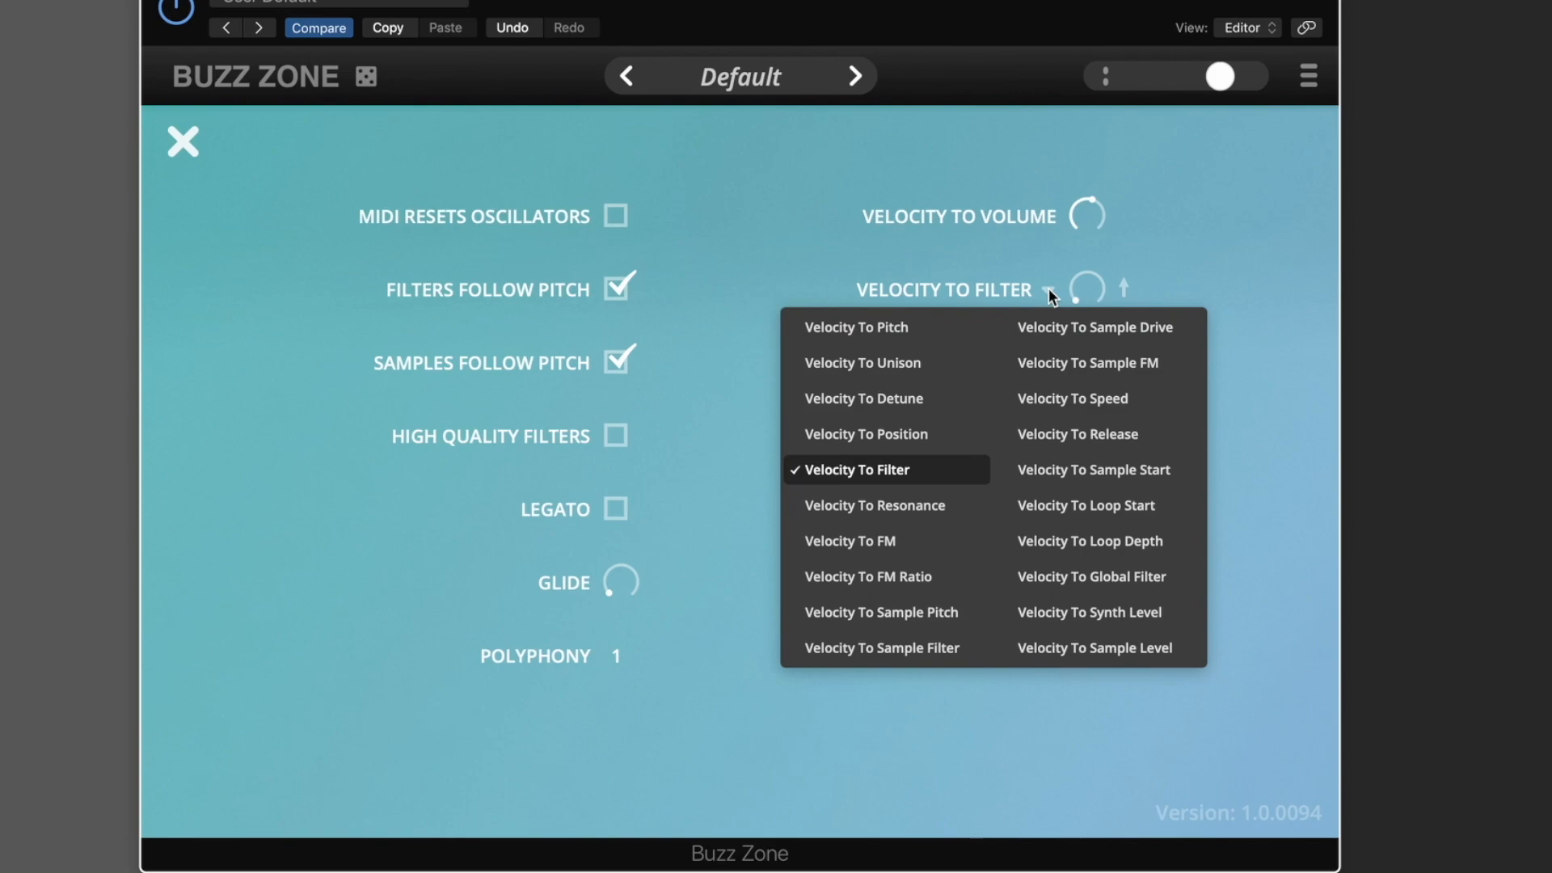
click(1049, 288)
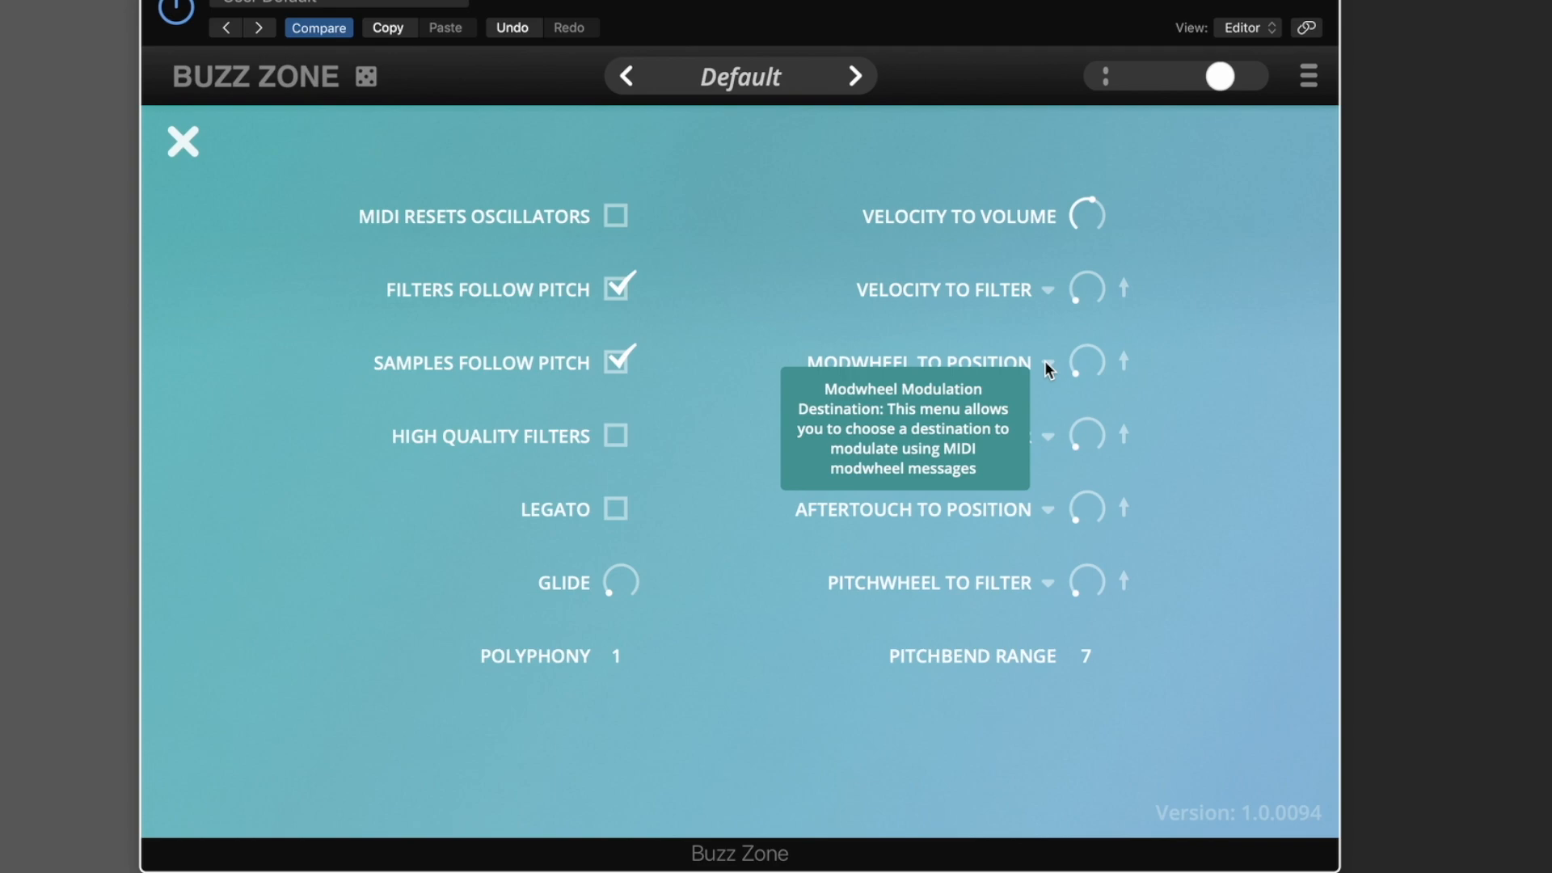
- Review the available Modwheel, Aftertouch and Pitchwheel modulation destinations, keeping the current assignments
click(1047, 365)
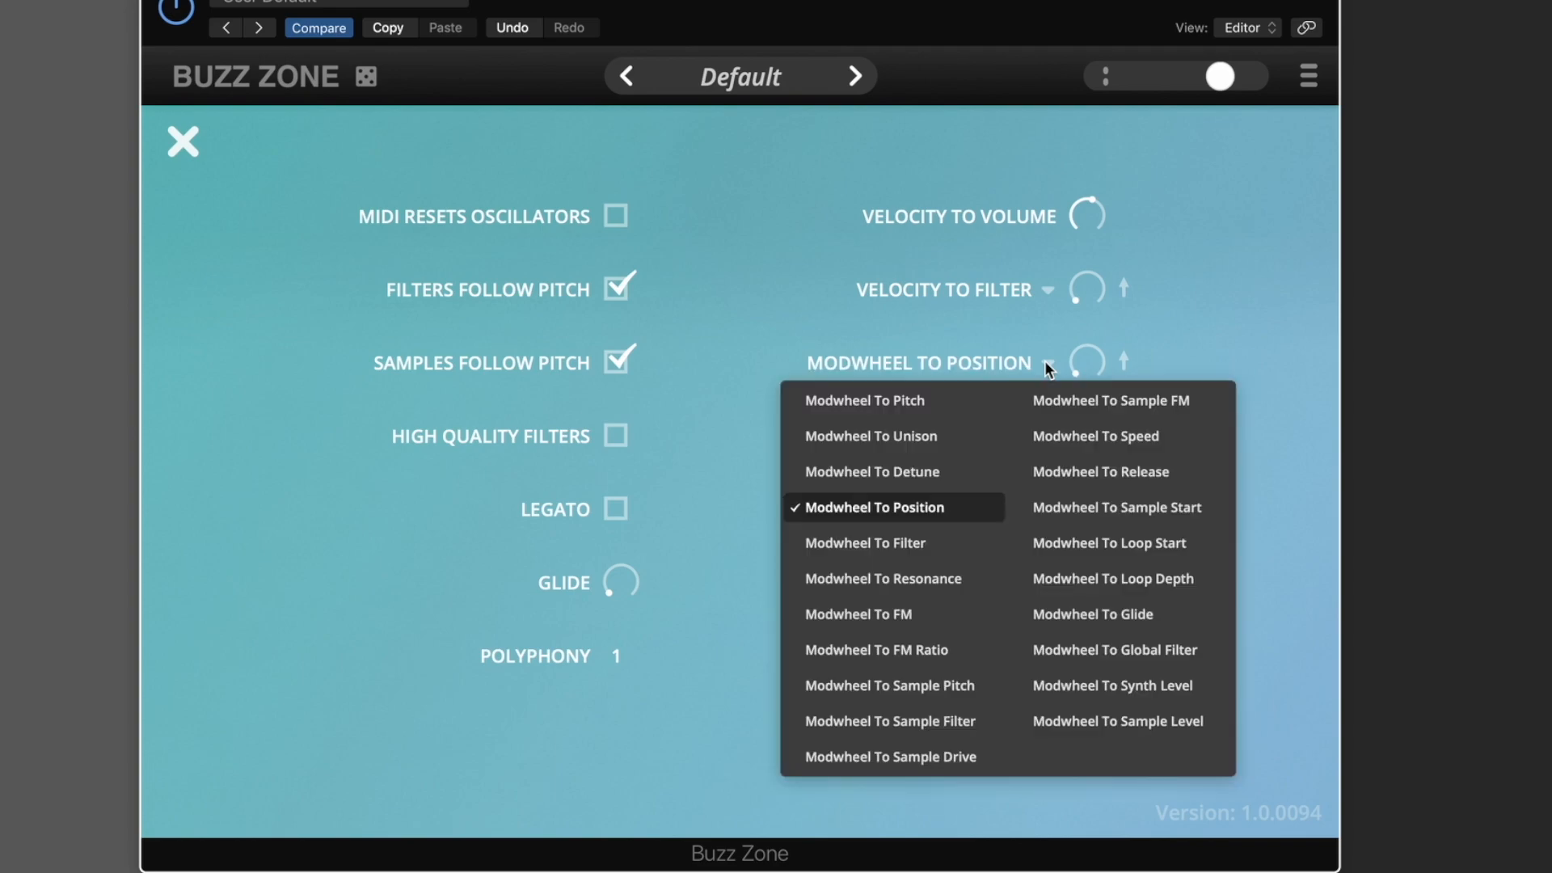
click(1202, 348)
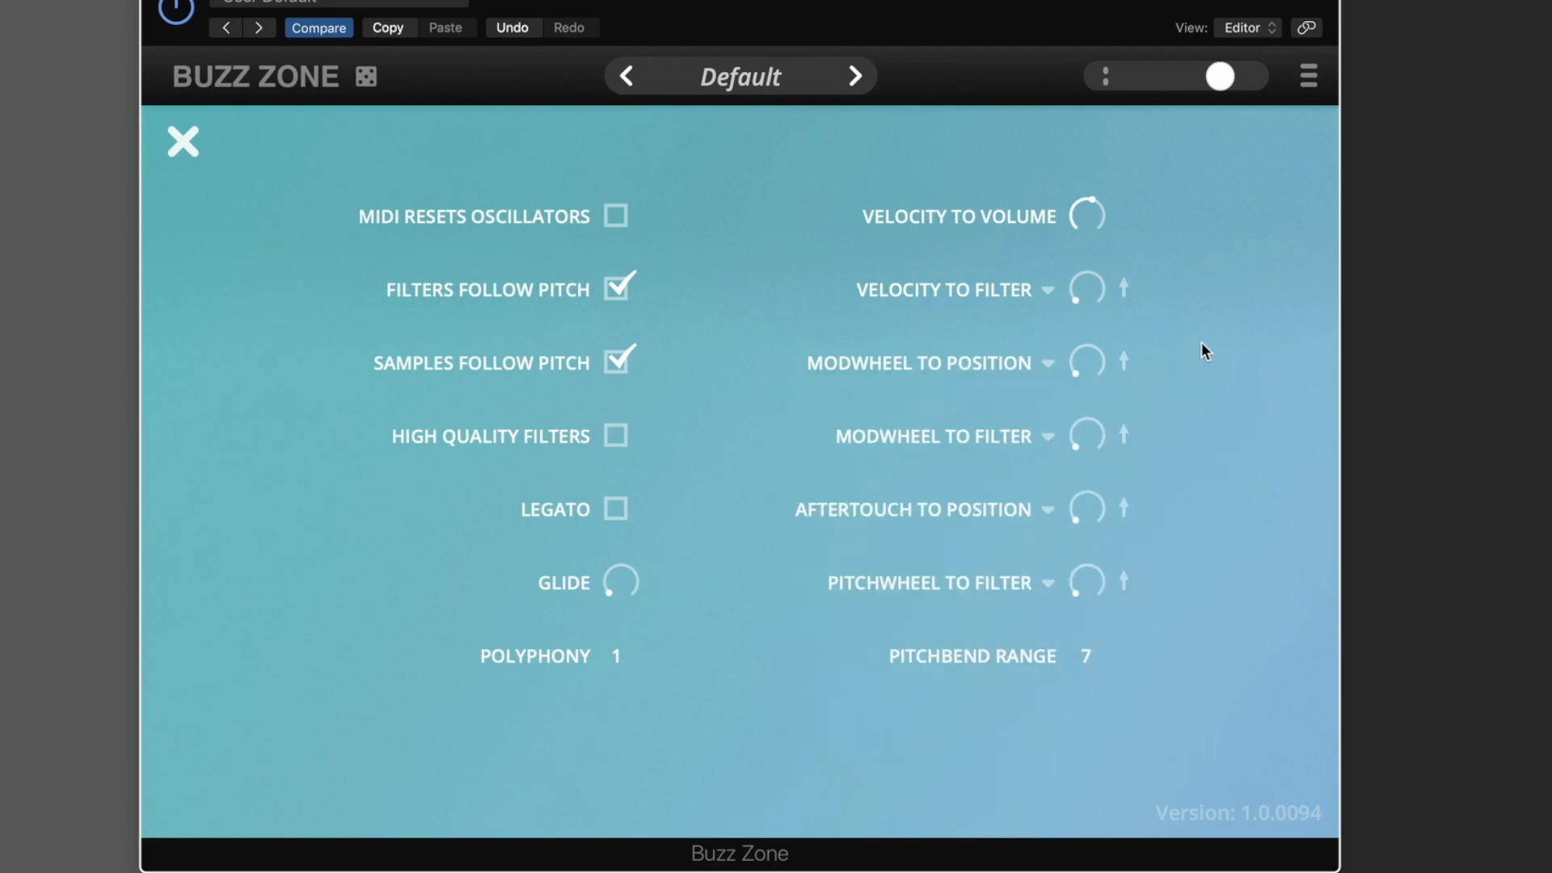
click(1048, 510)
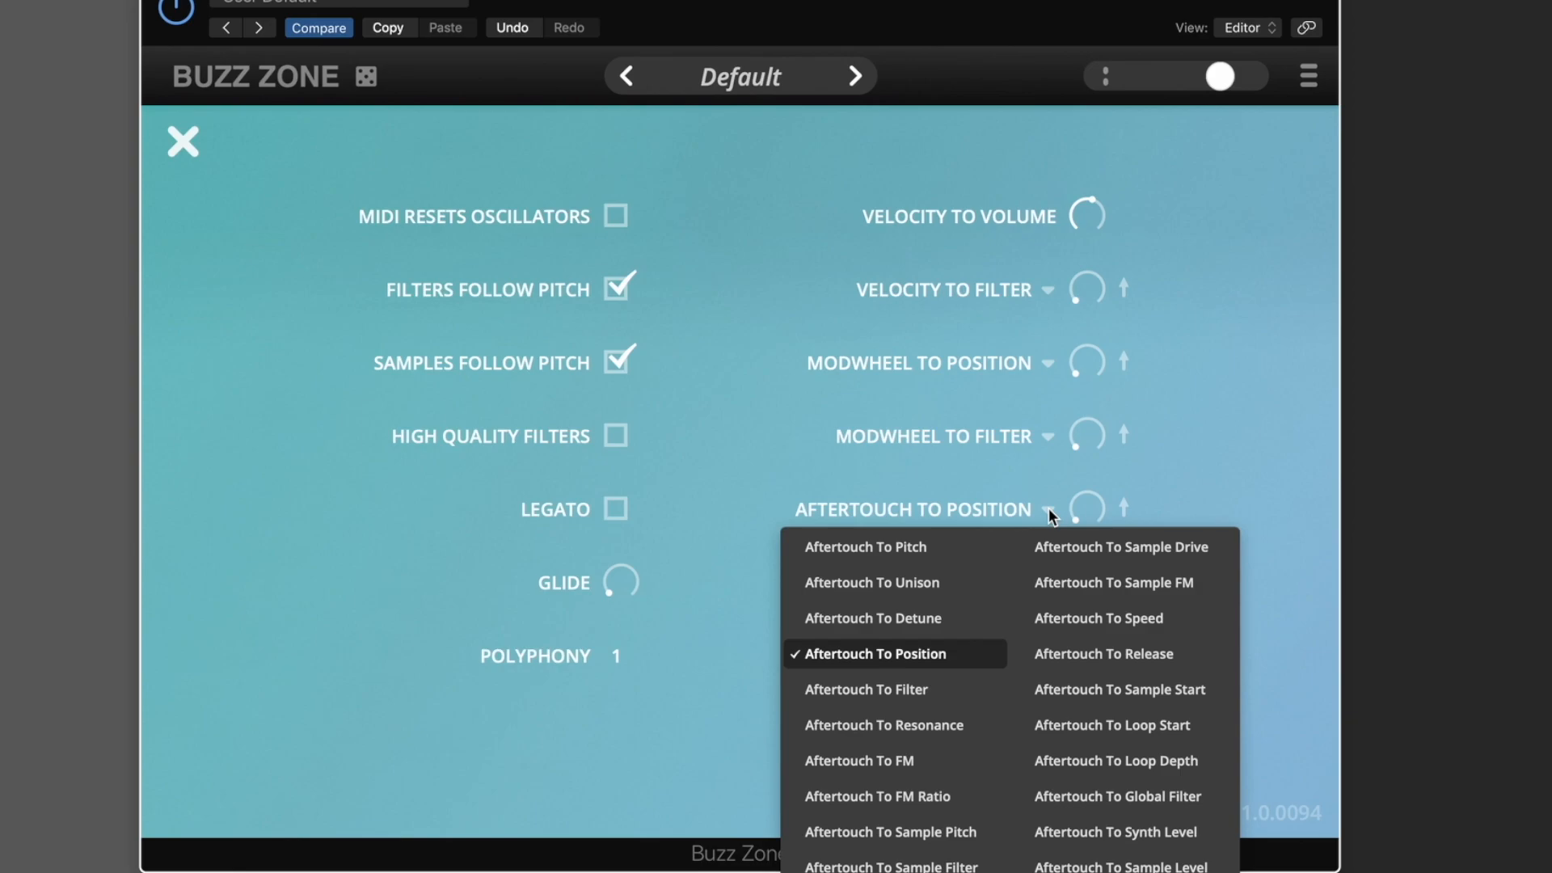
click(1162, 488)
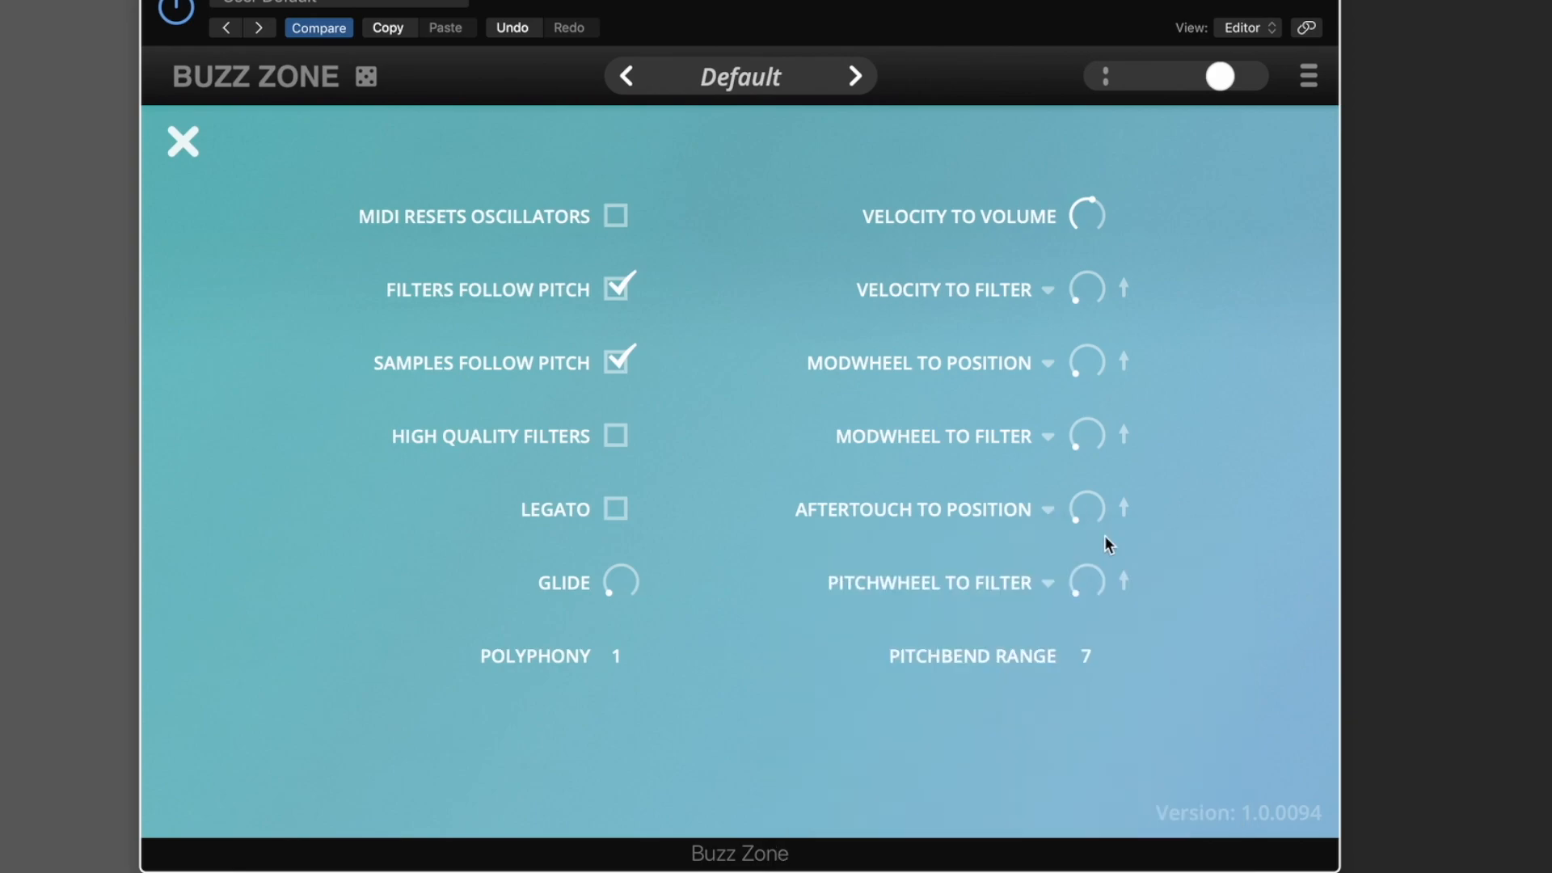
click(1049, 583)
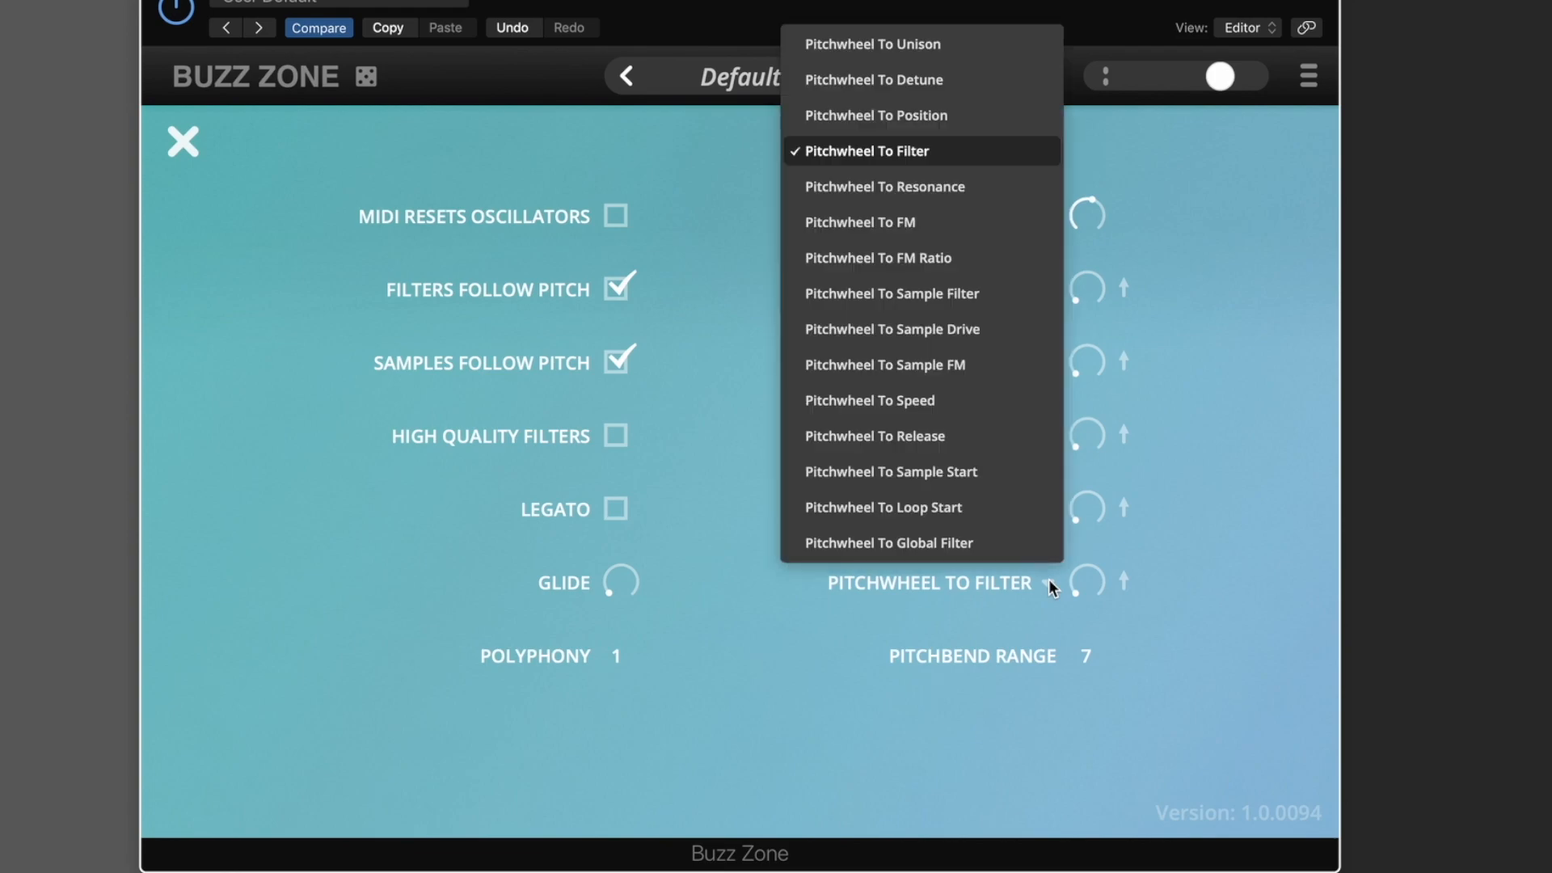
click(963, 434)
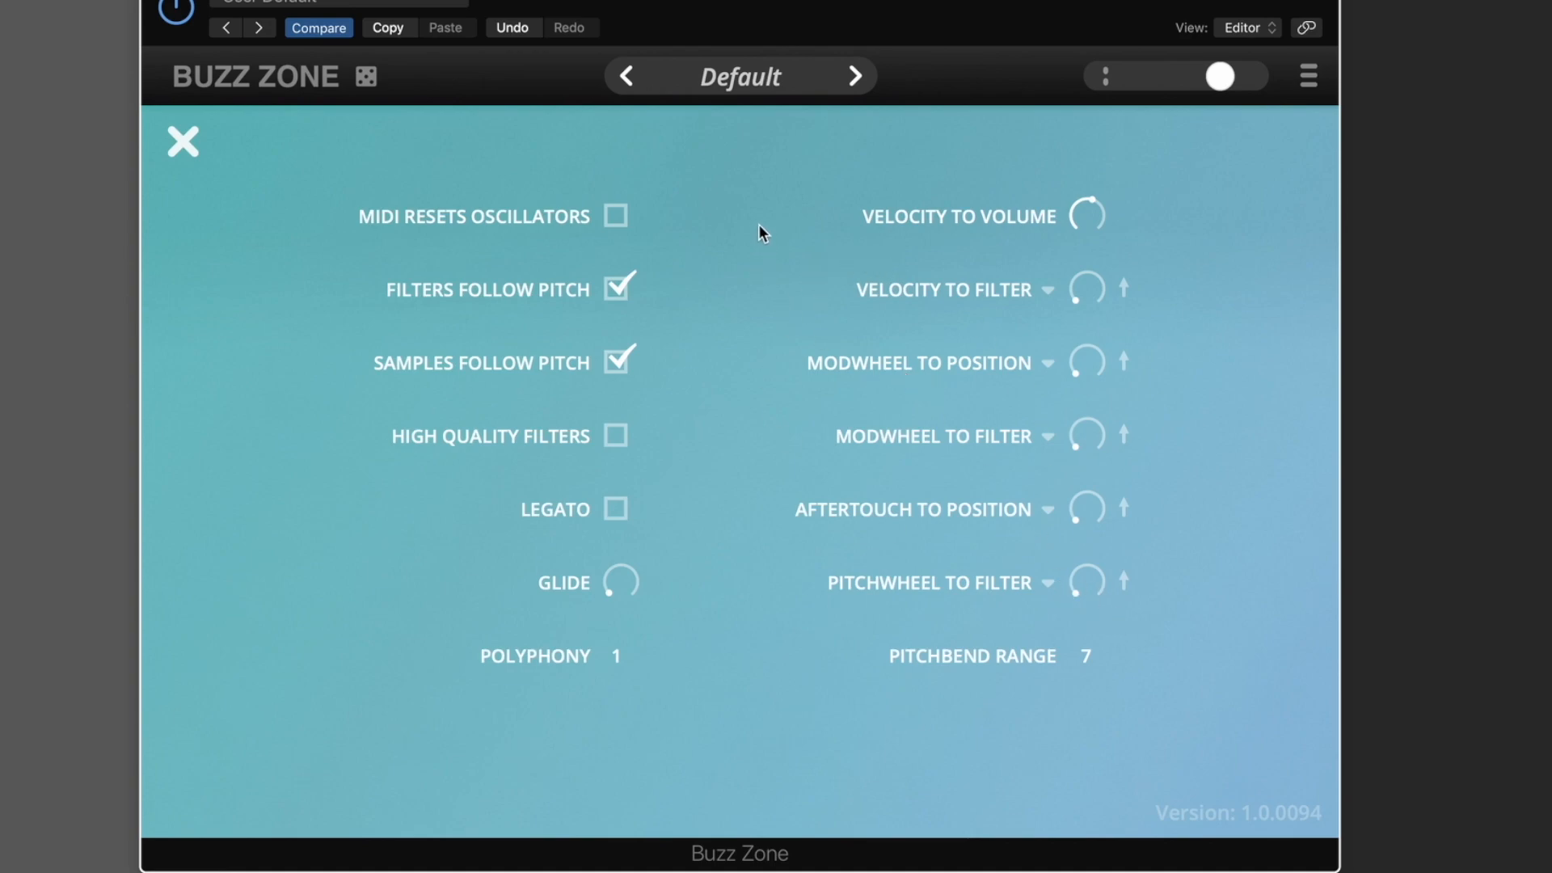
click(1124, 288)
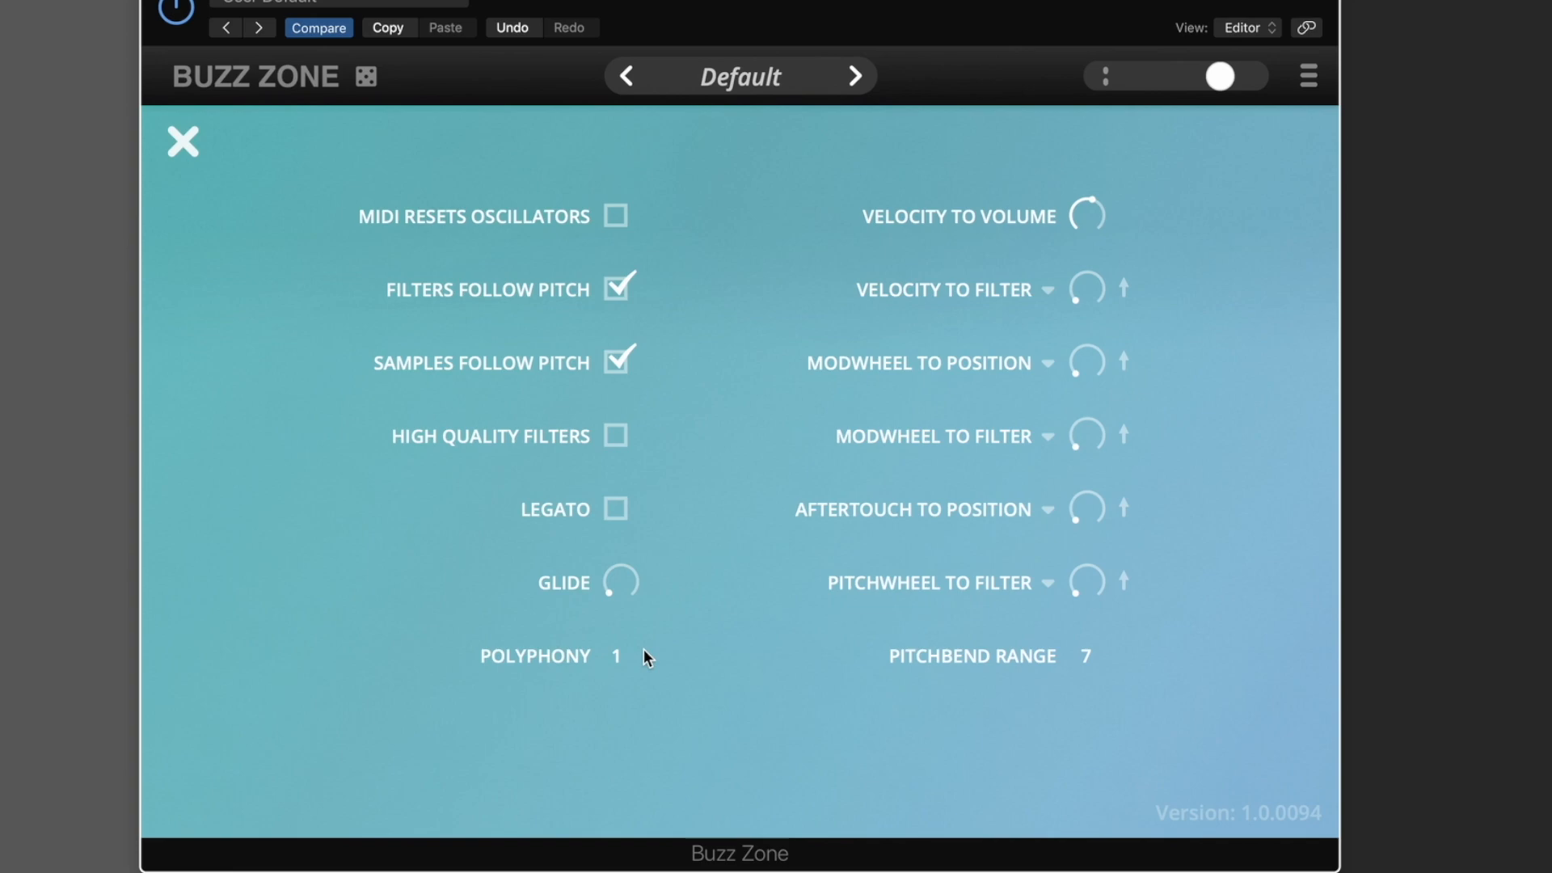
- Leave the options panel and load the Init Preset
click(184, 141)
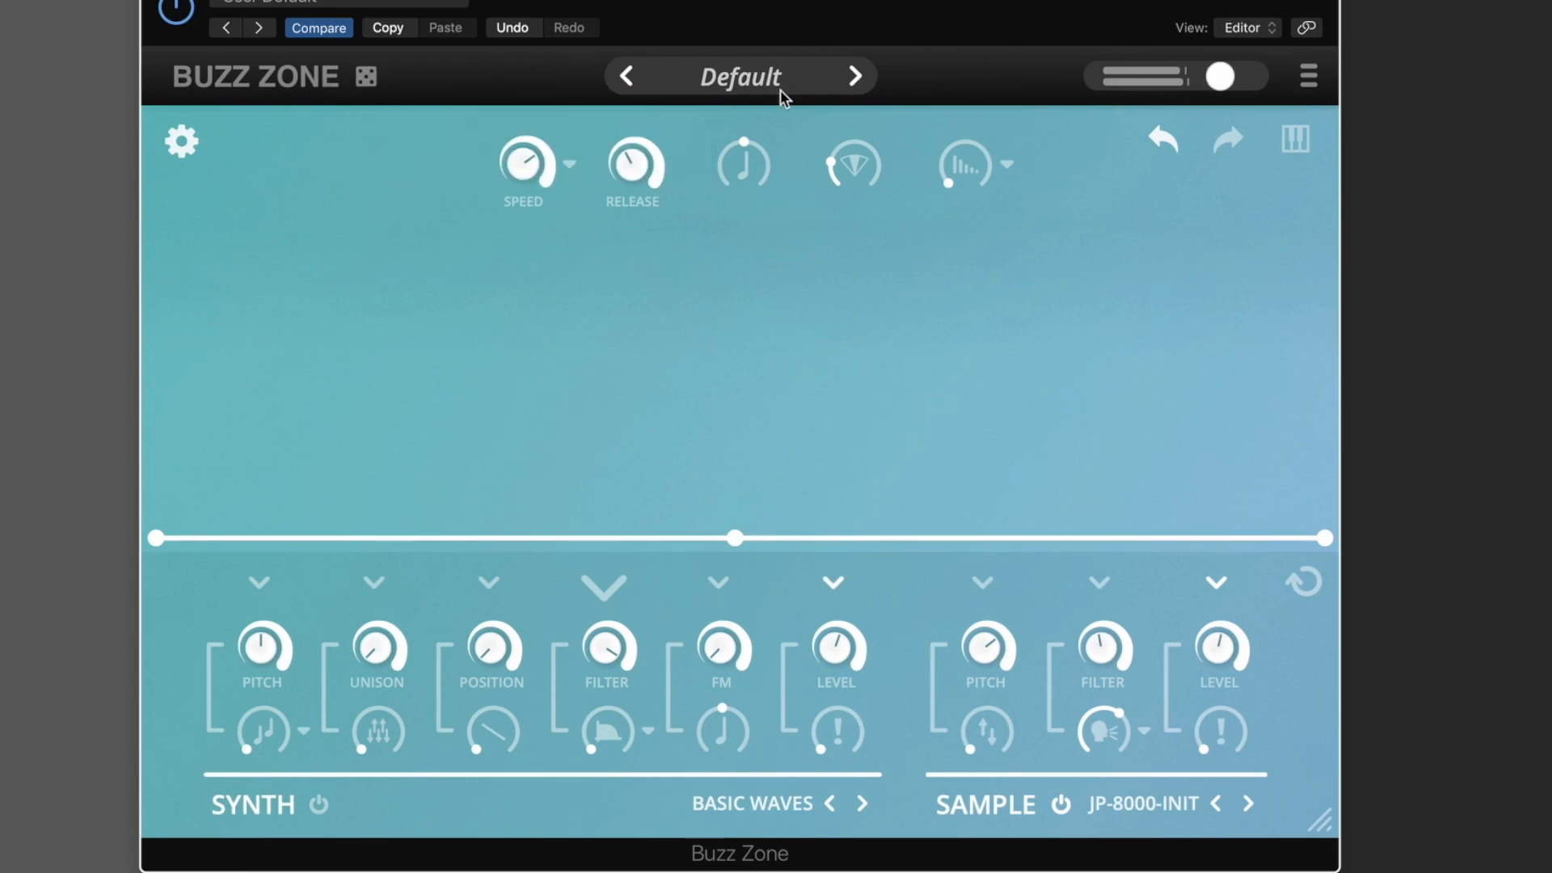
click(741, 78)
click(717, 759)
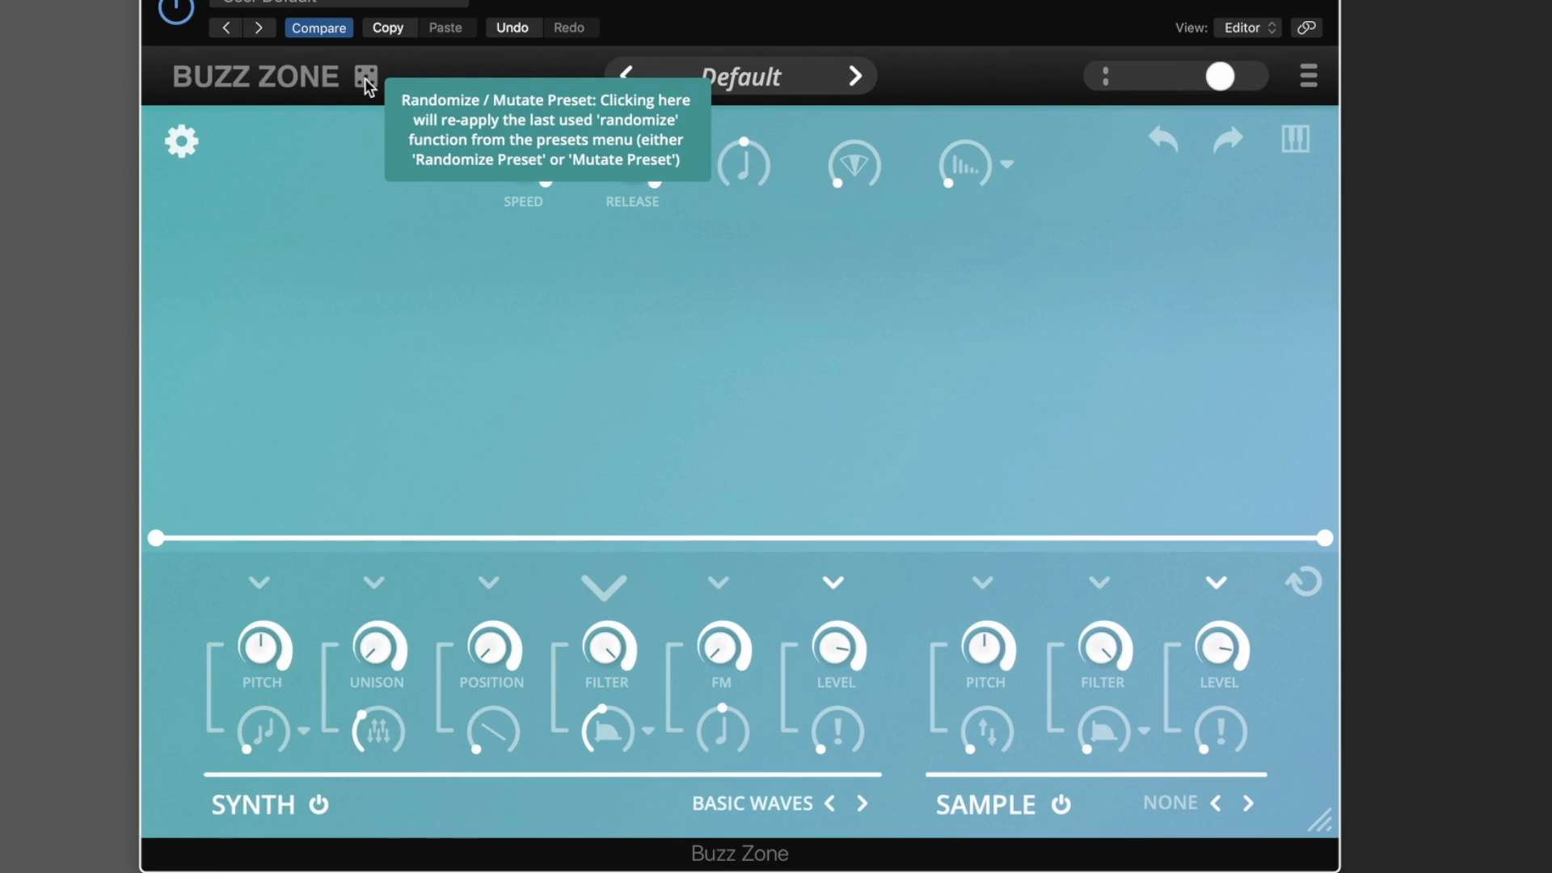
- Apply the Randomize / Mutate Preset function four times to generate variations of the initialized sound
click(366, 79)
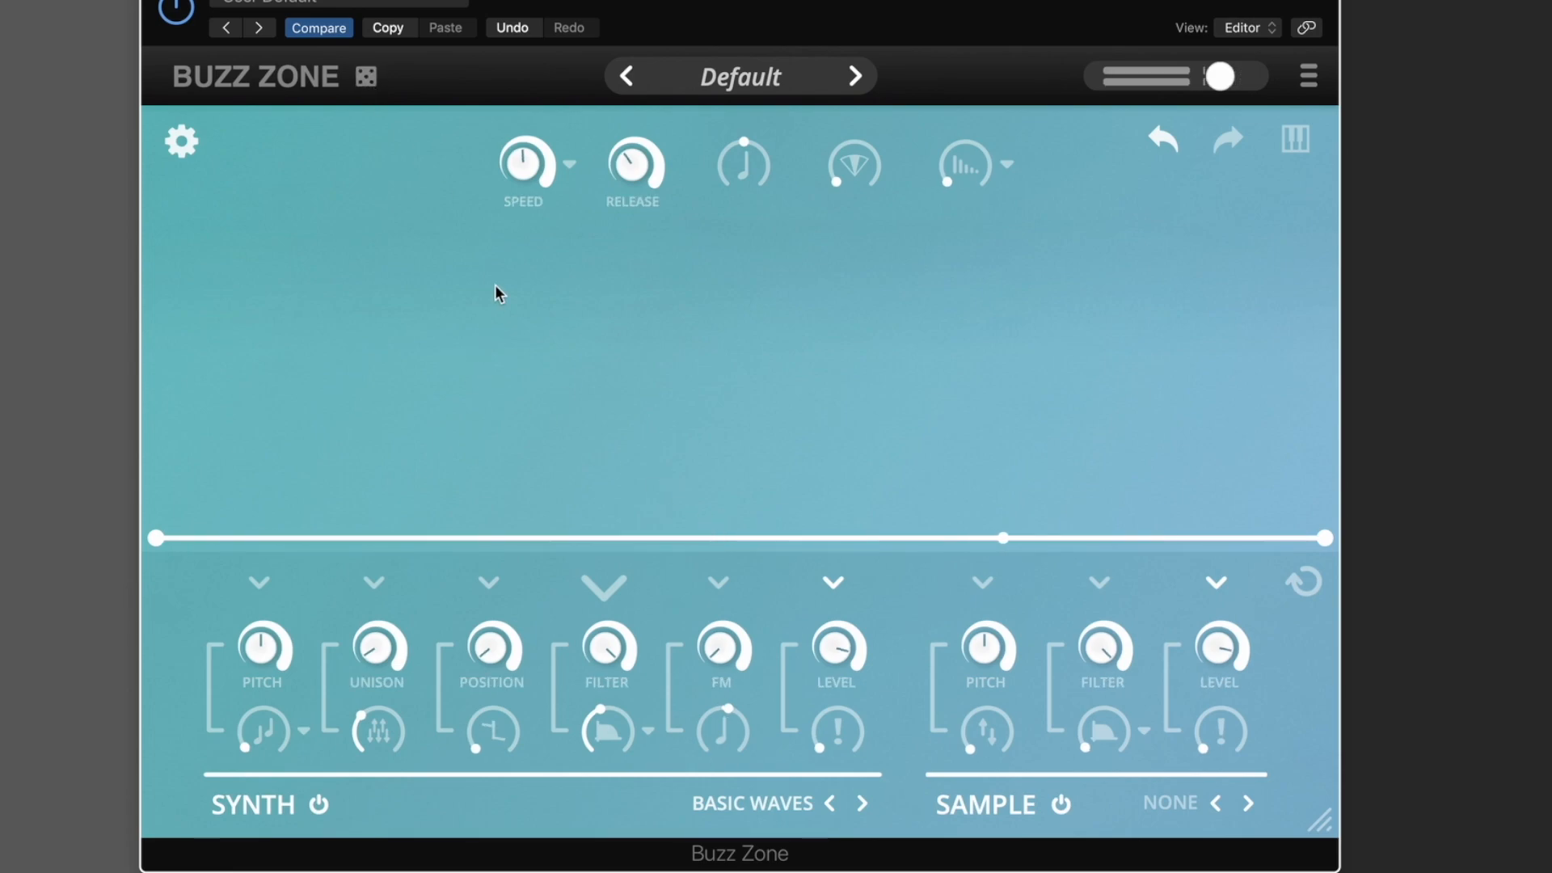
click(366, 84)
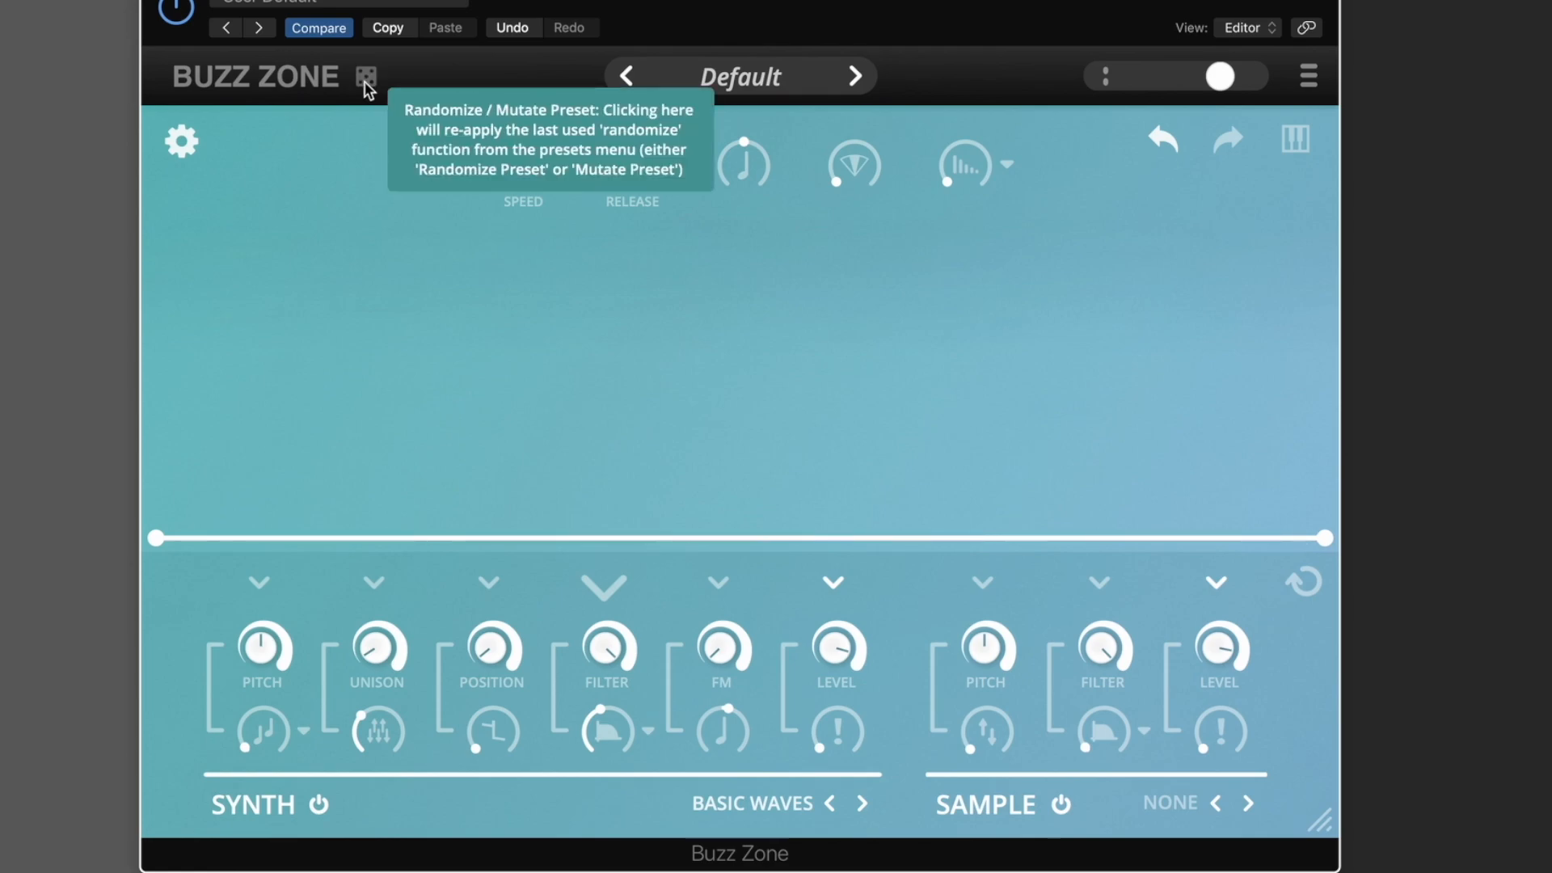
click(367, 84)
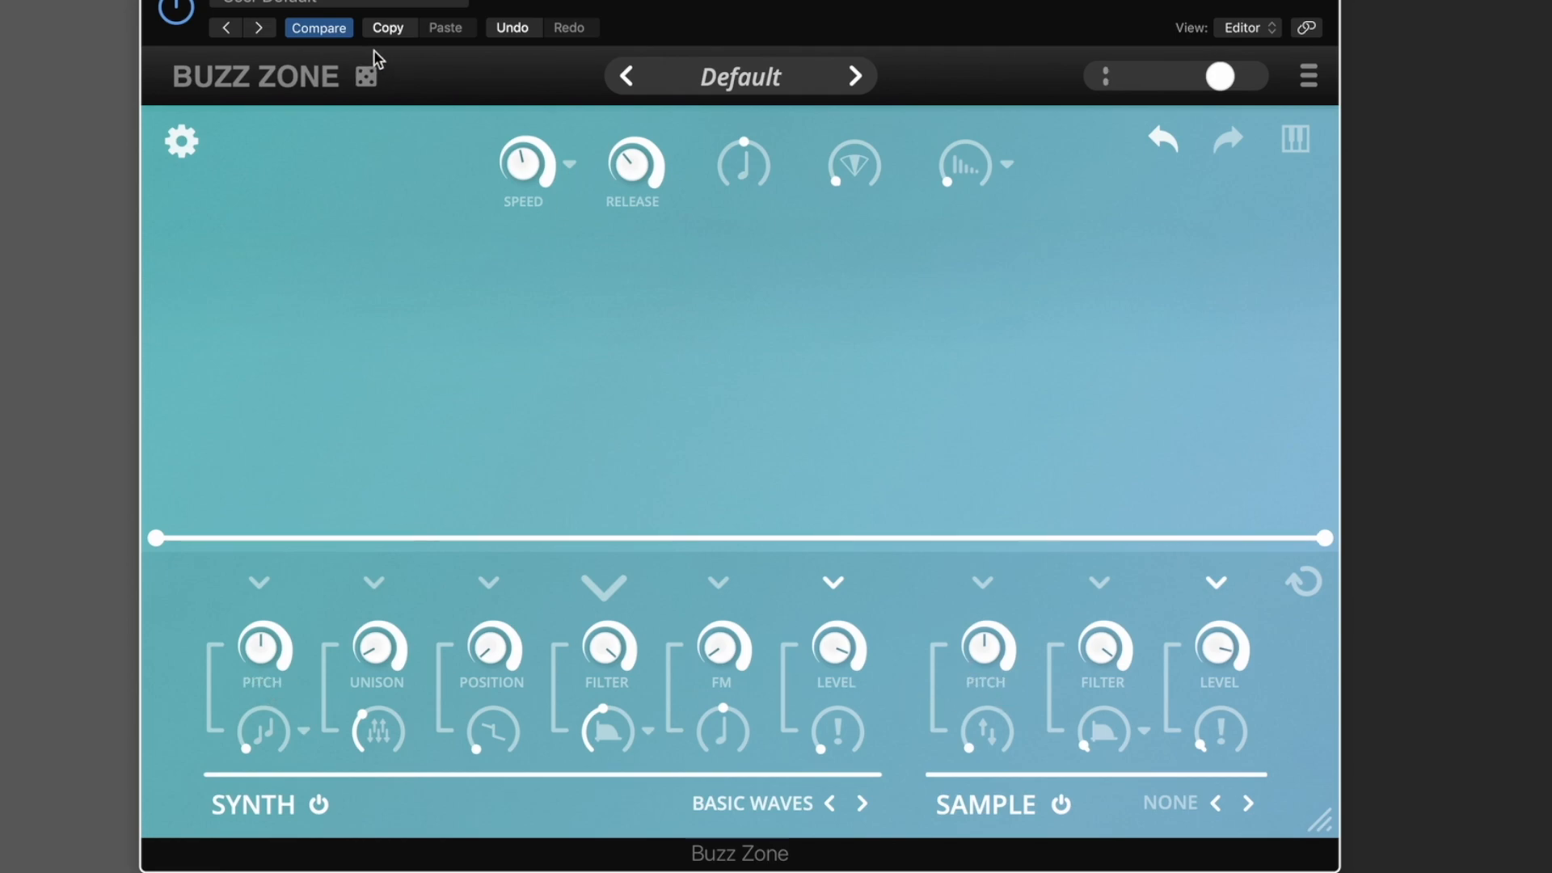
click(379, 78)
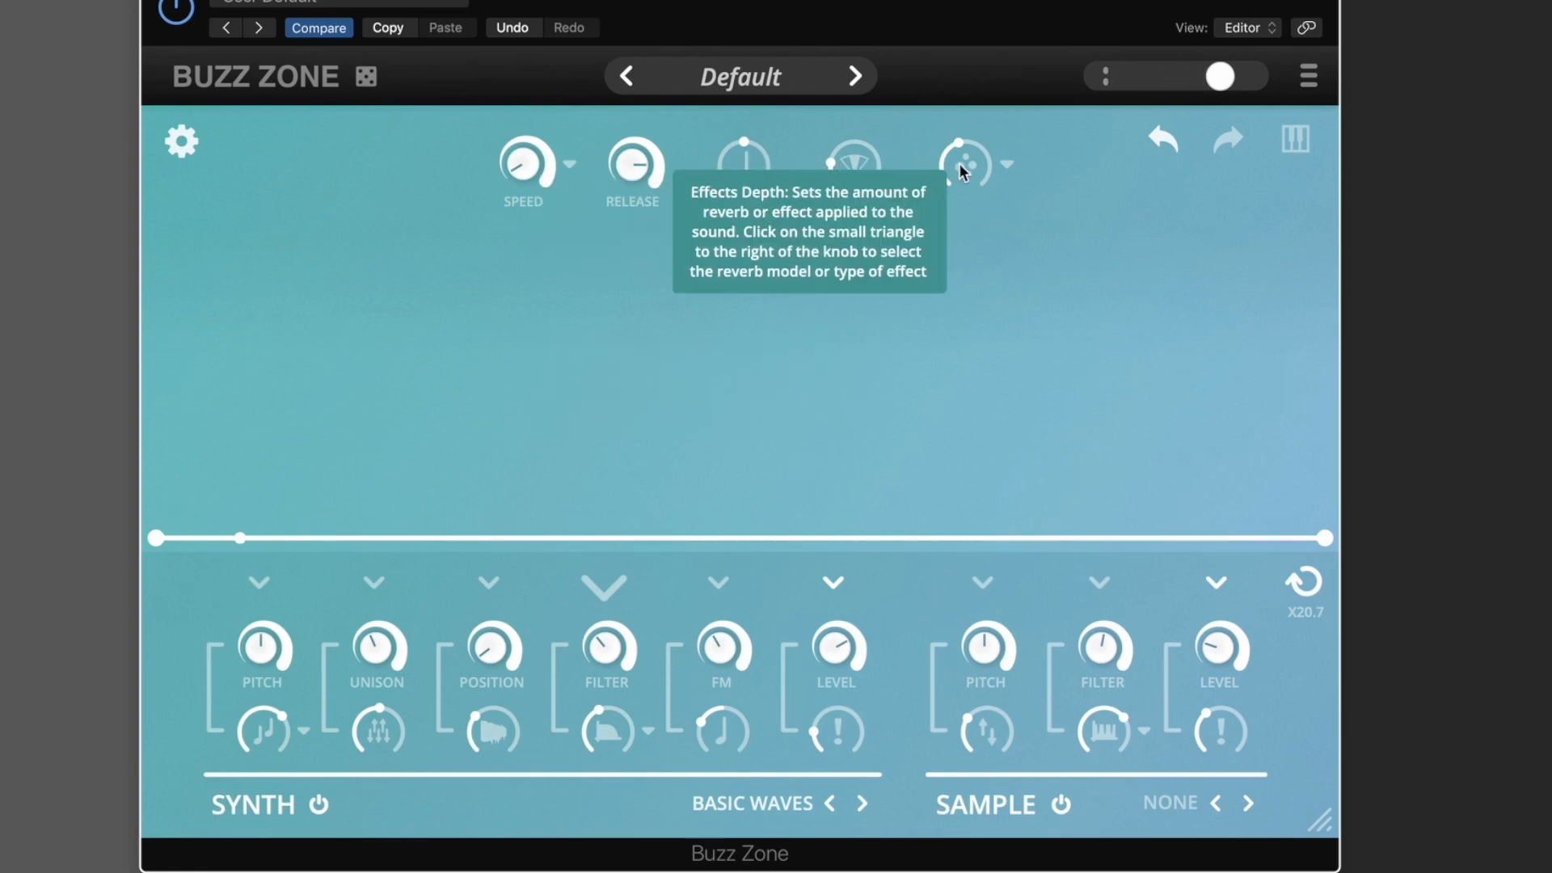
- Check the selected effect type, randomize the preset once more and check the effect type again
click(1008, 165)
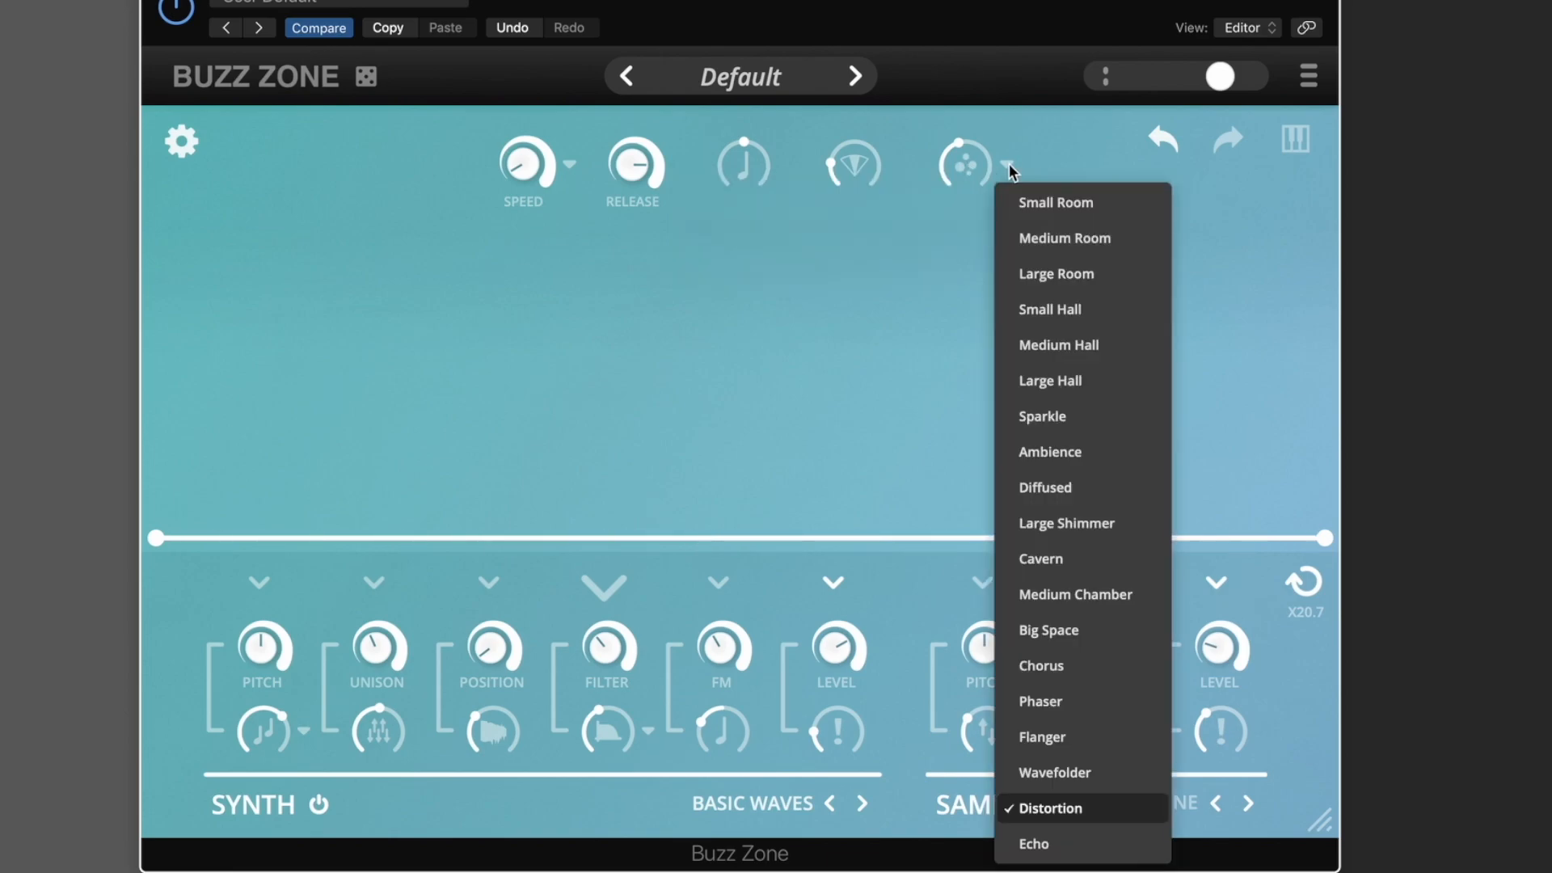
click(982, 39)
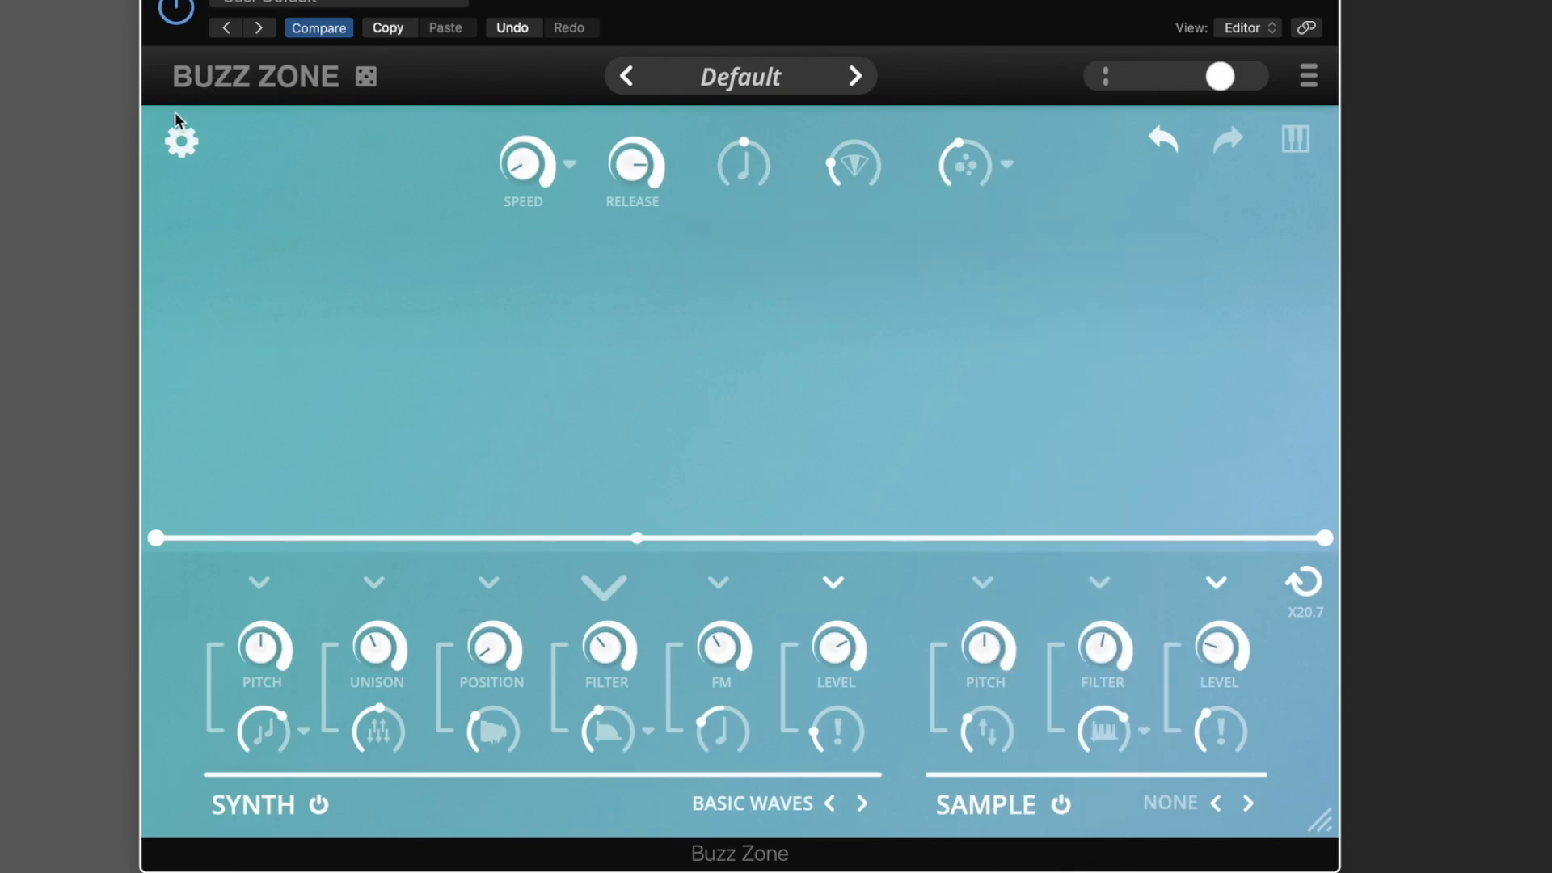
click(368, 85)
click(1007, 165)
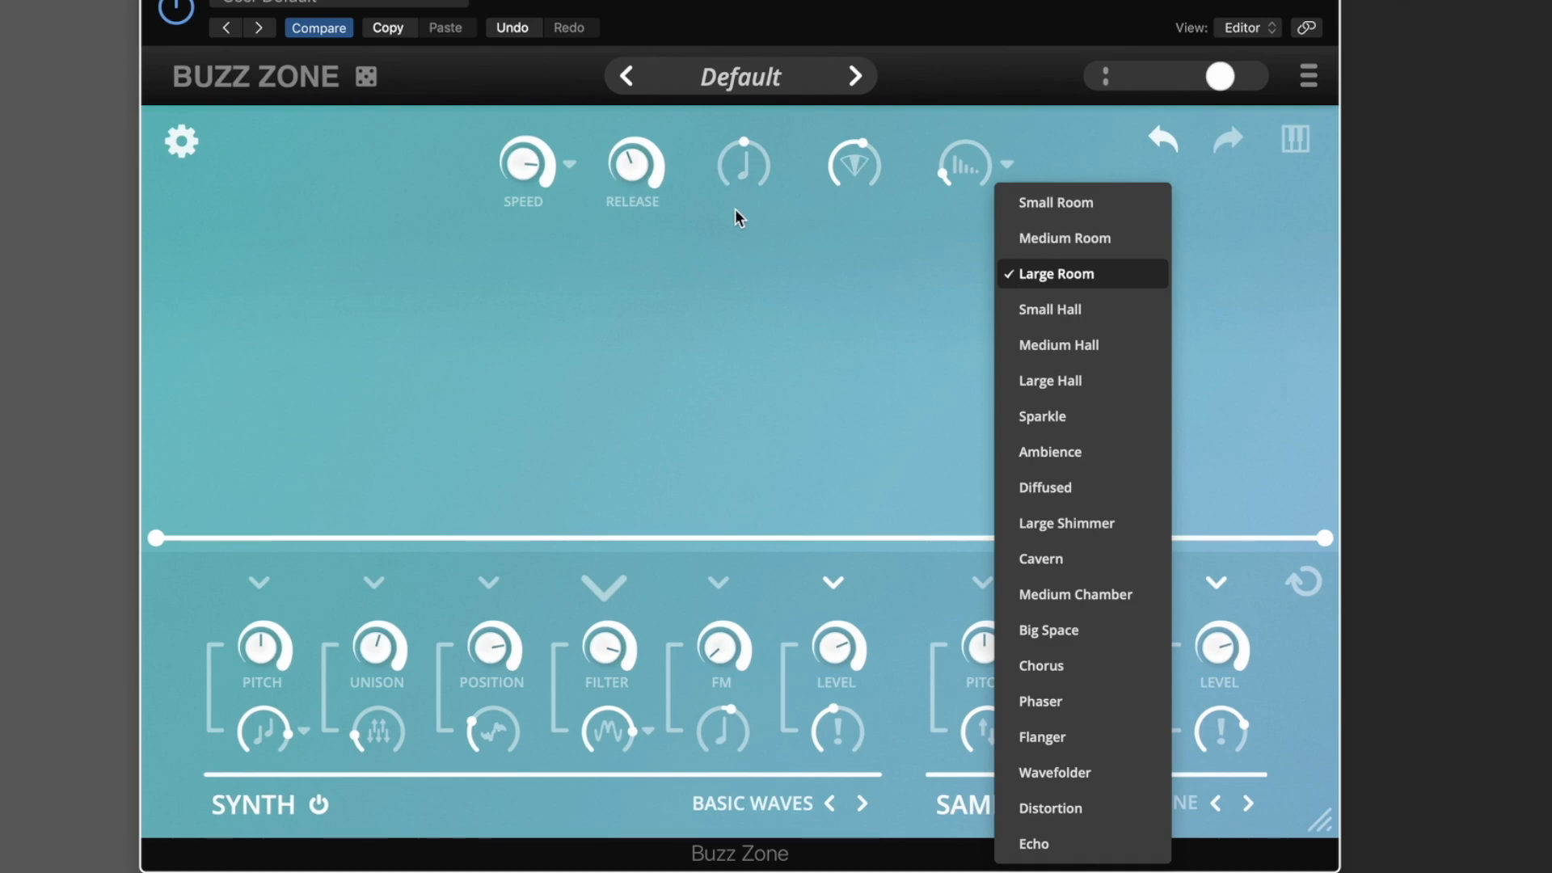
click(735, 392)
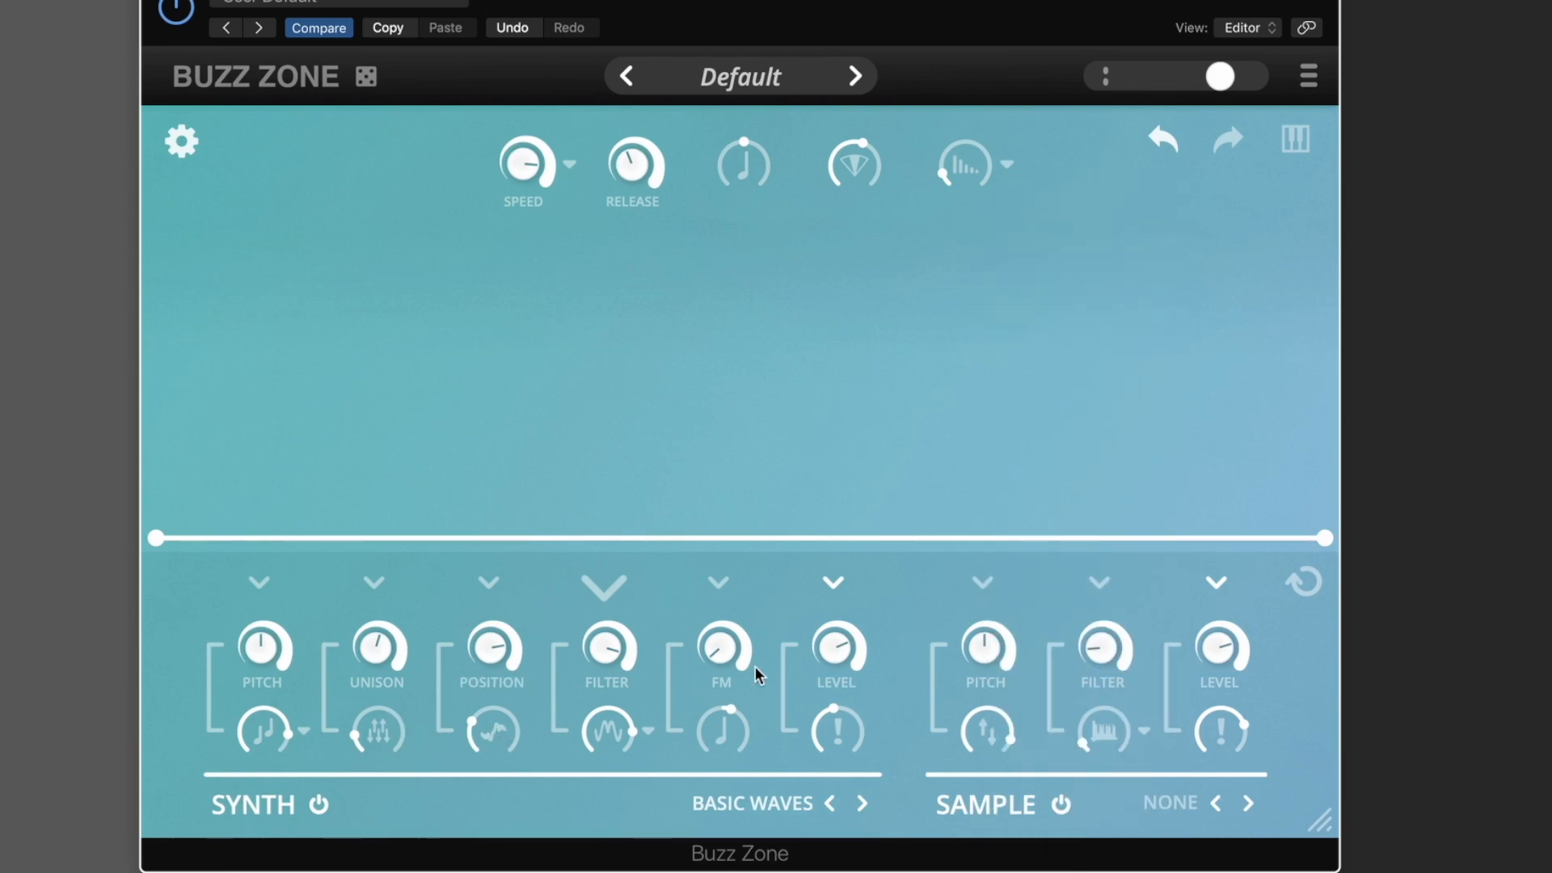
- Discard the randomized sound by loading the Init Preset again
mouse_move(191, 502)
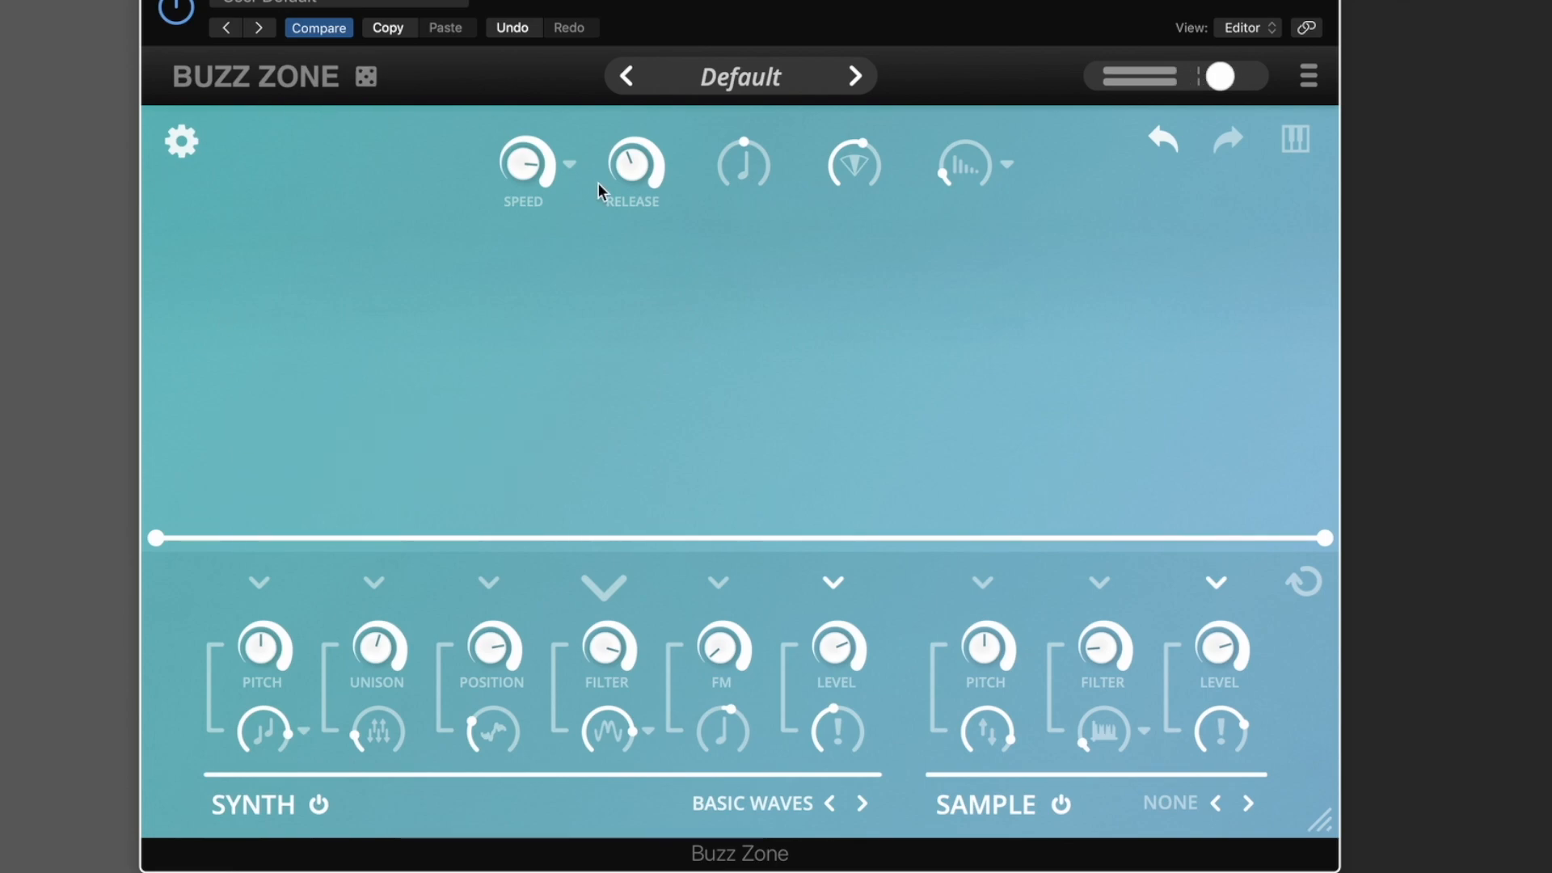
click(730, 84)
mouse_move(729, 80)
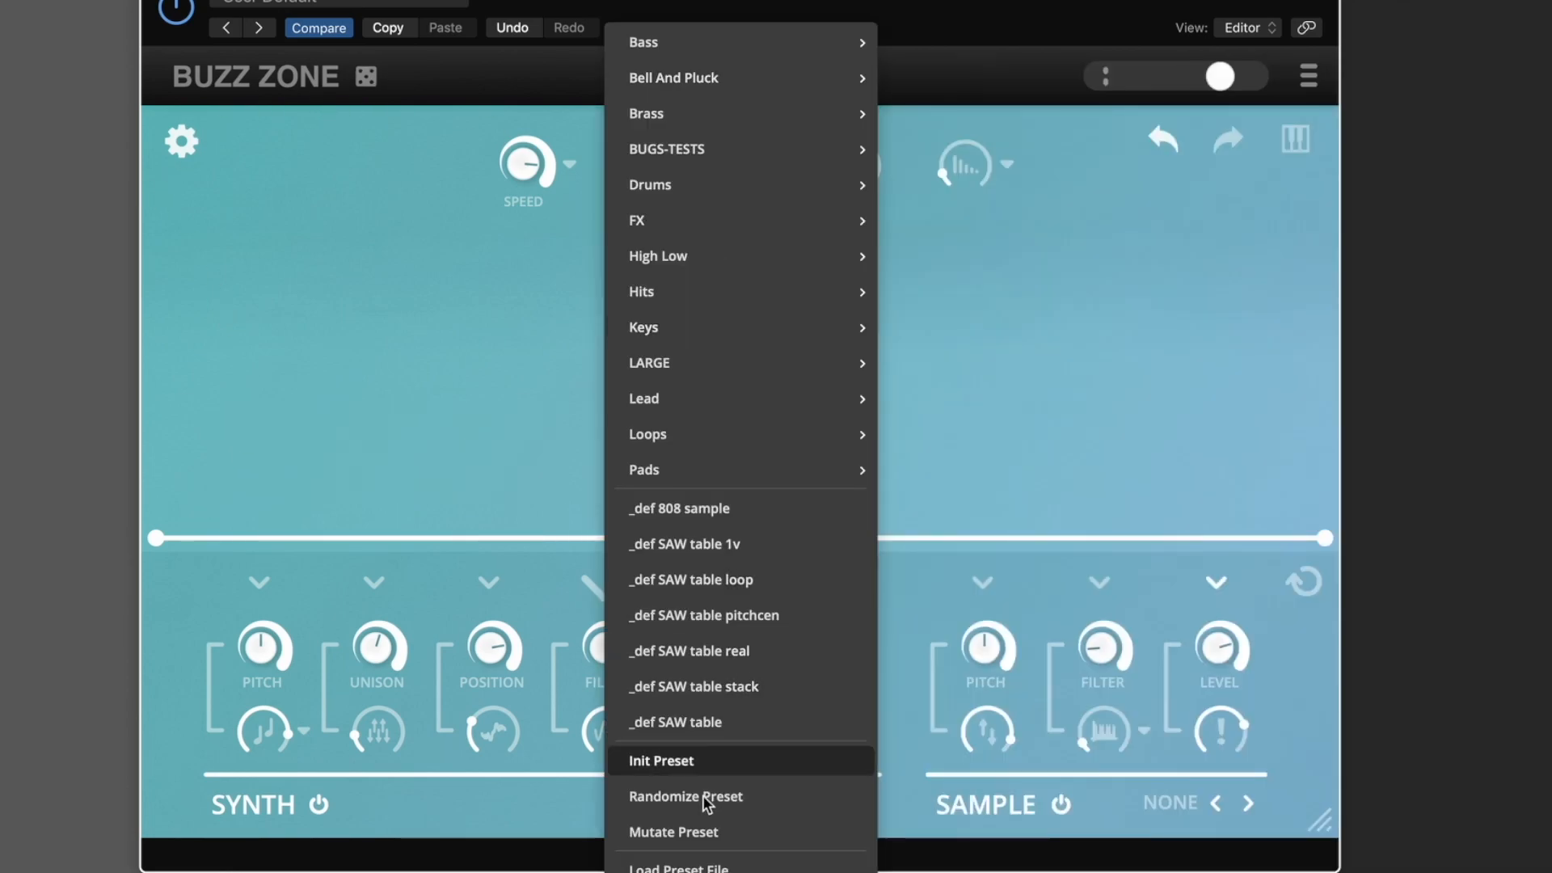
click(706, 764)
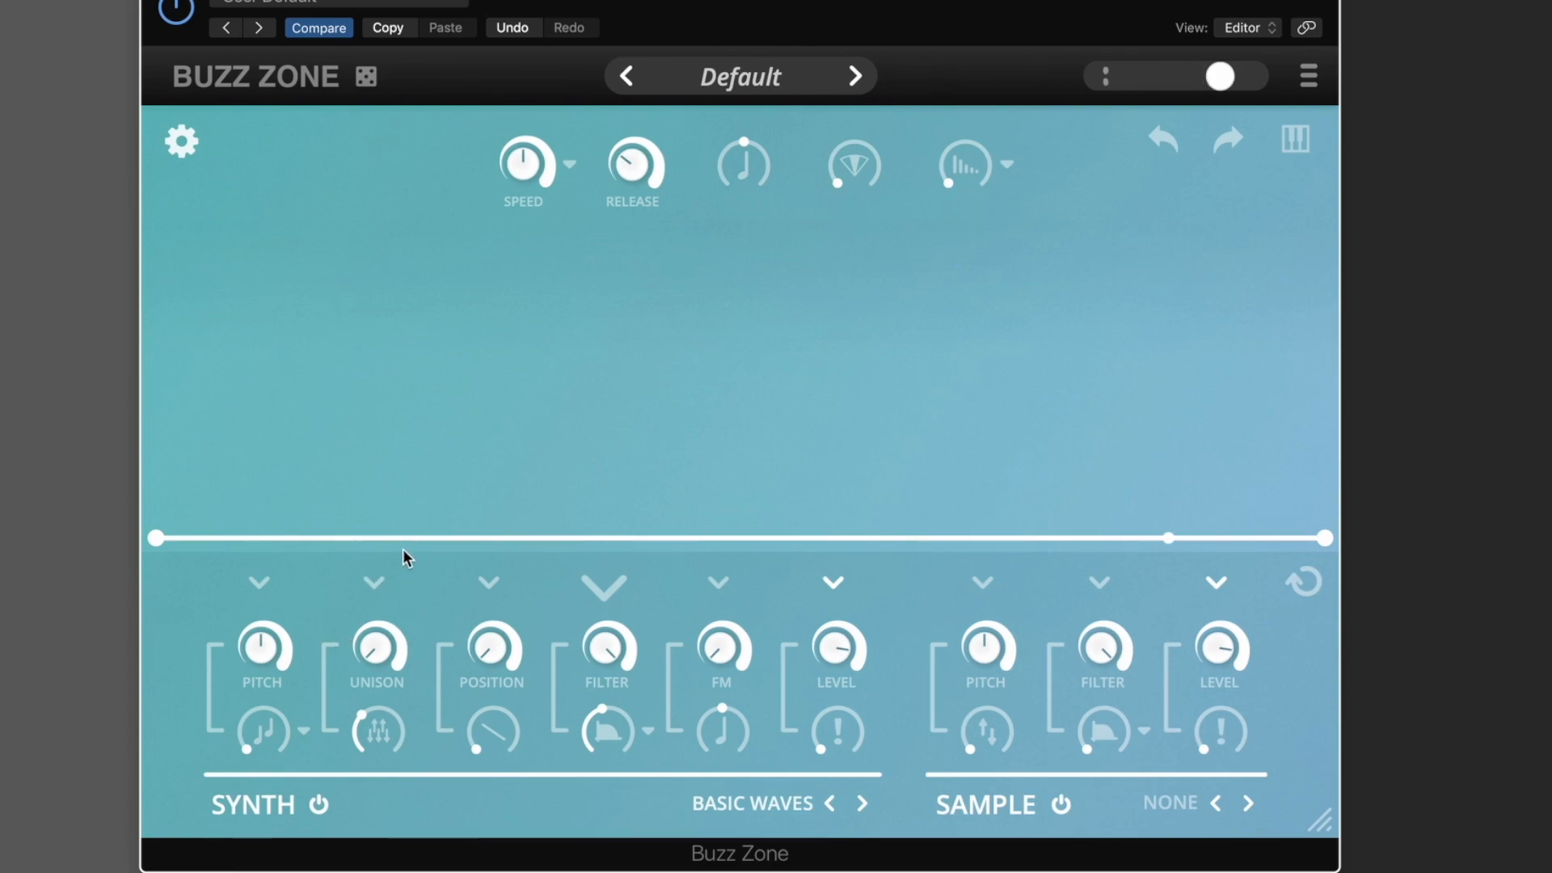
- Display the Synth Pitch envelope and examine the Speed knob's mode options, keeping Off
mouse_move(449, 382)
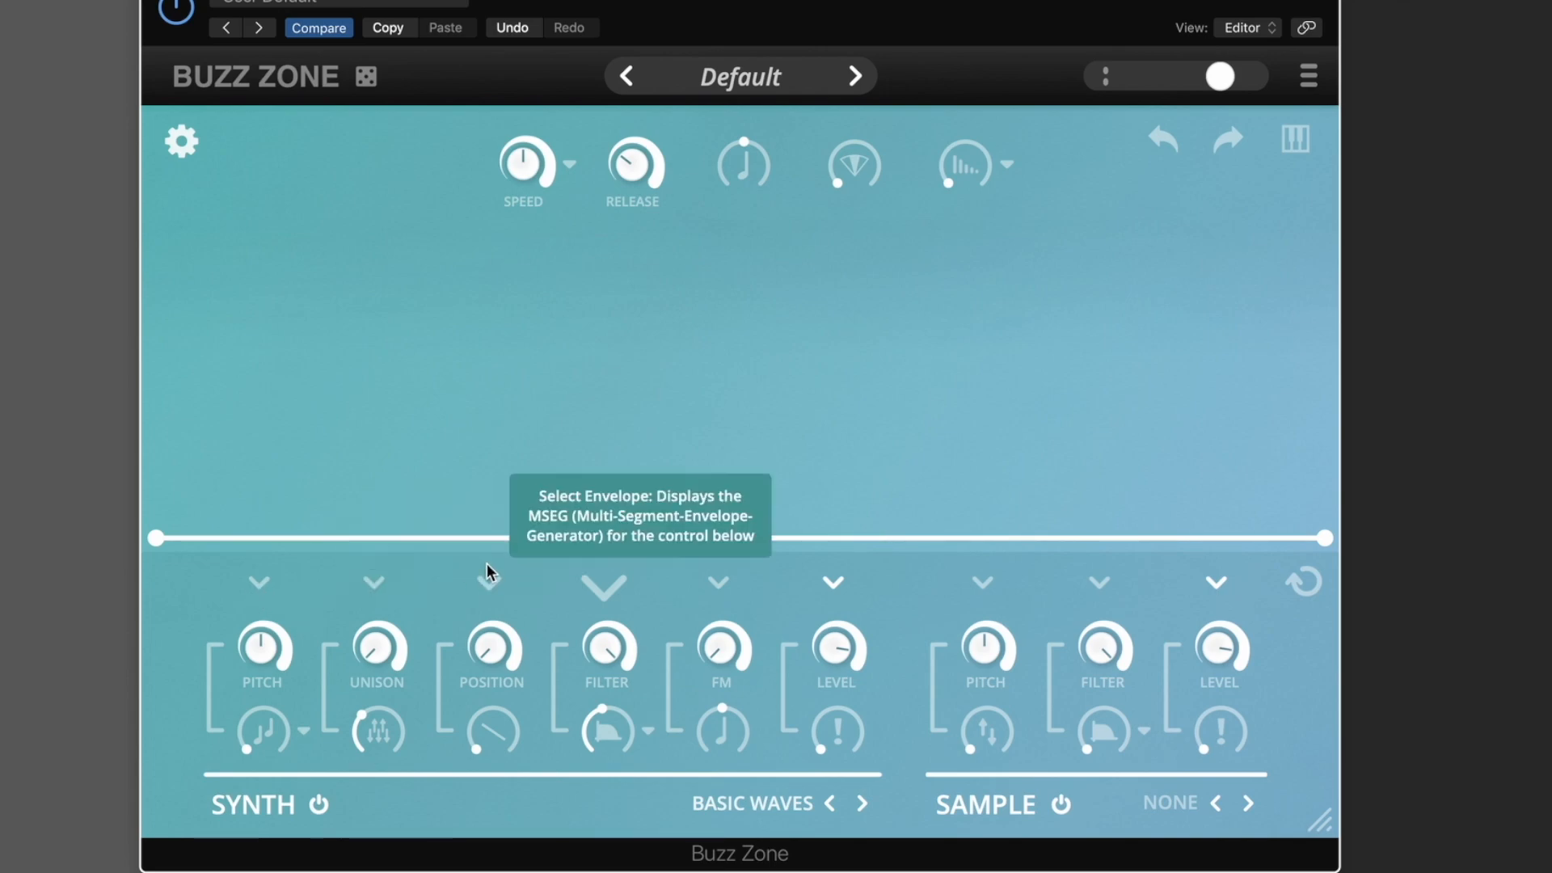
click(257, 583)
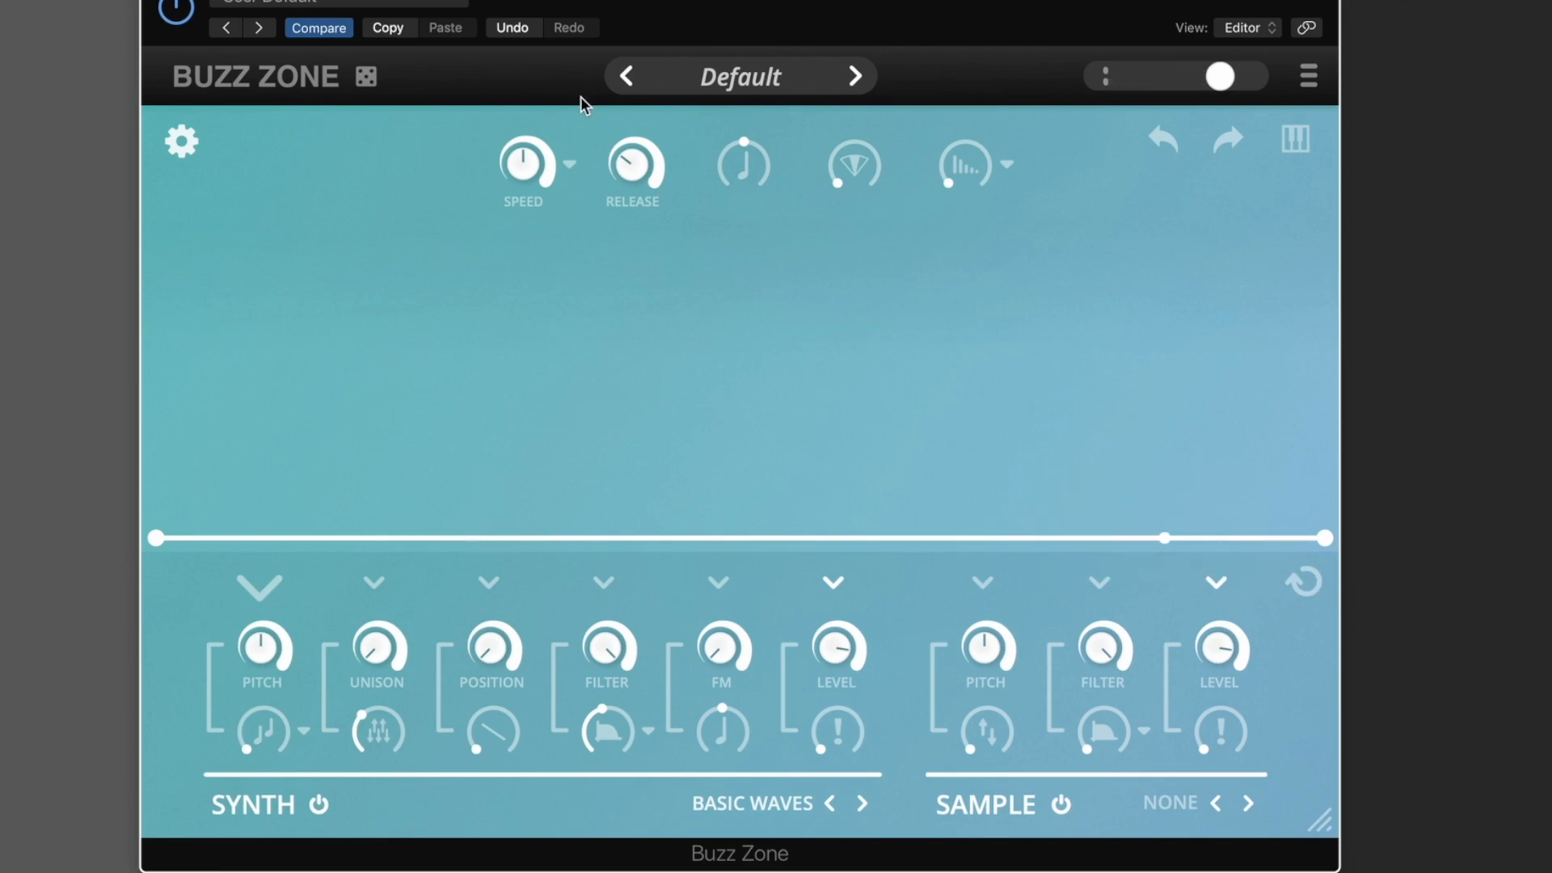
click(569, 166)
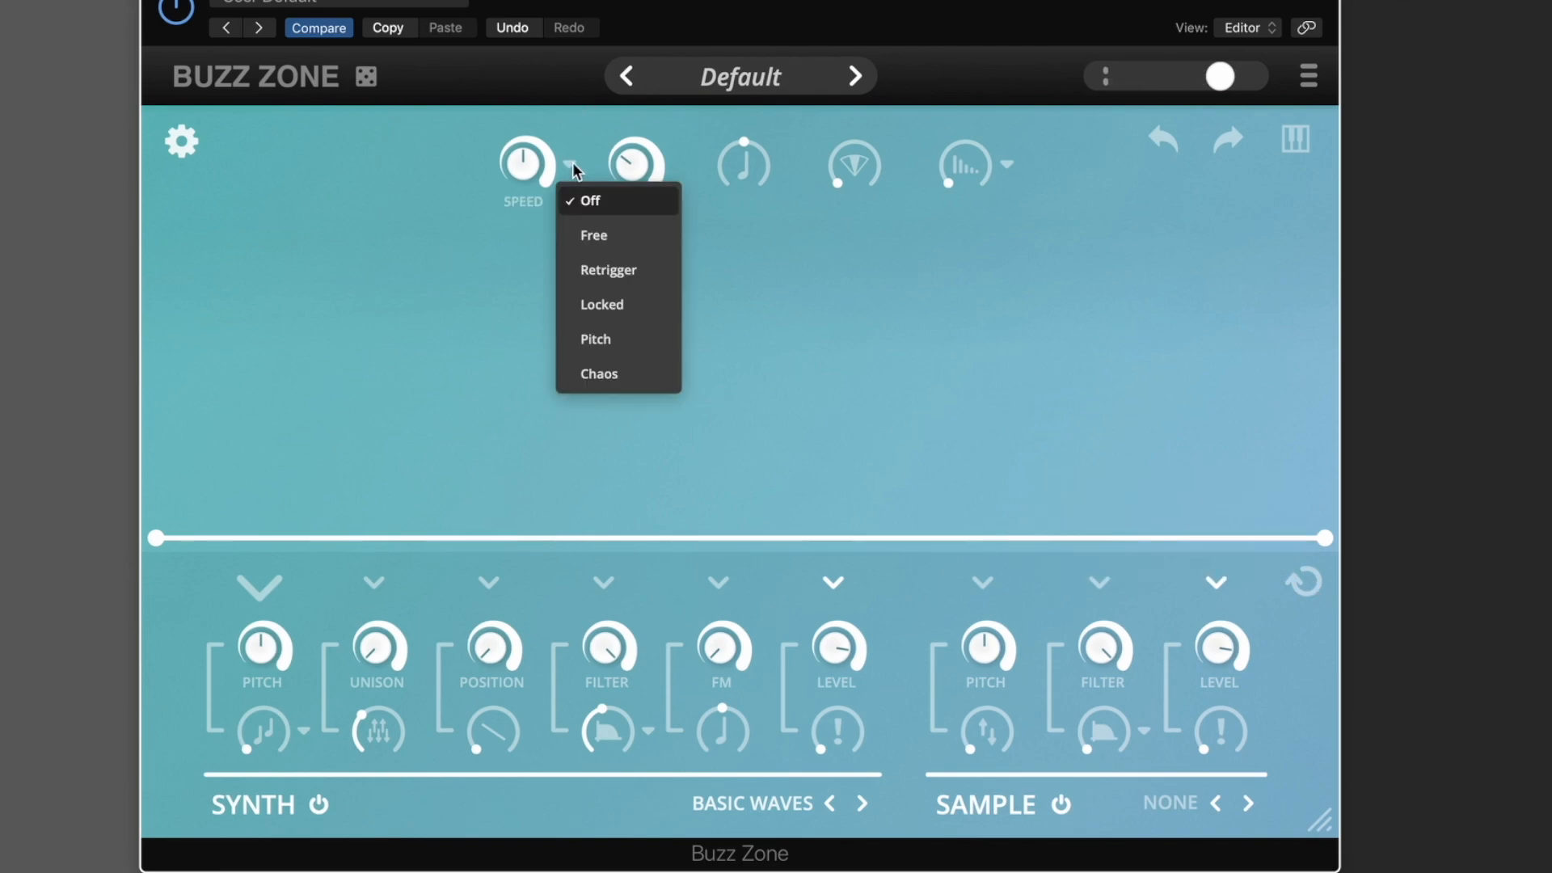
click(585, 4)
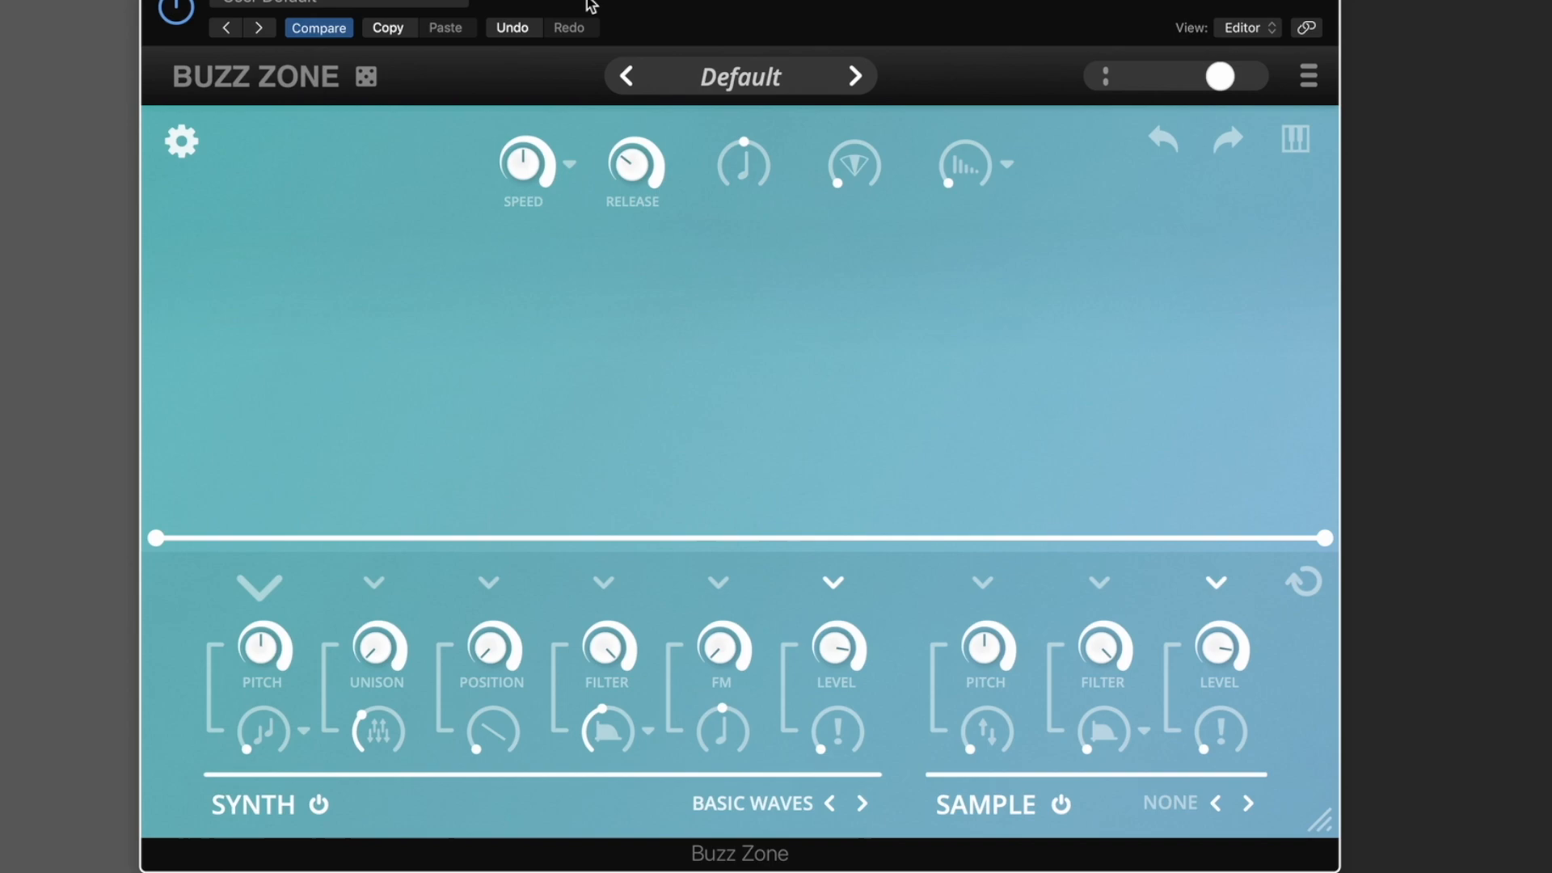
- Raise the envelope Speed and shape the Synth Pitch envelope with three added nodes, the last forming the highest peak near the middle
drag(524, 191, 526, 97)
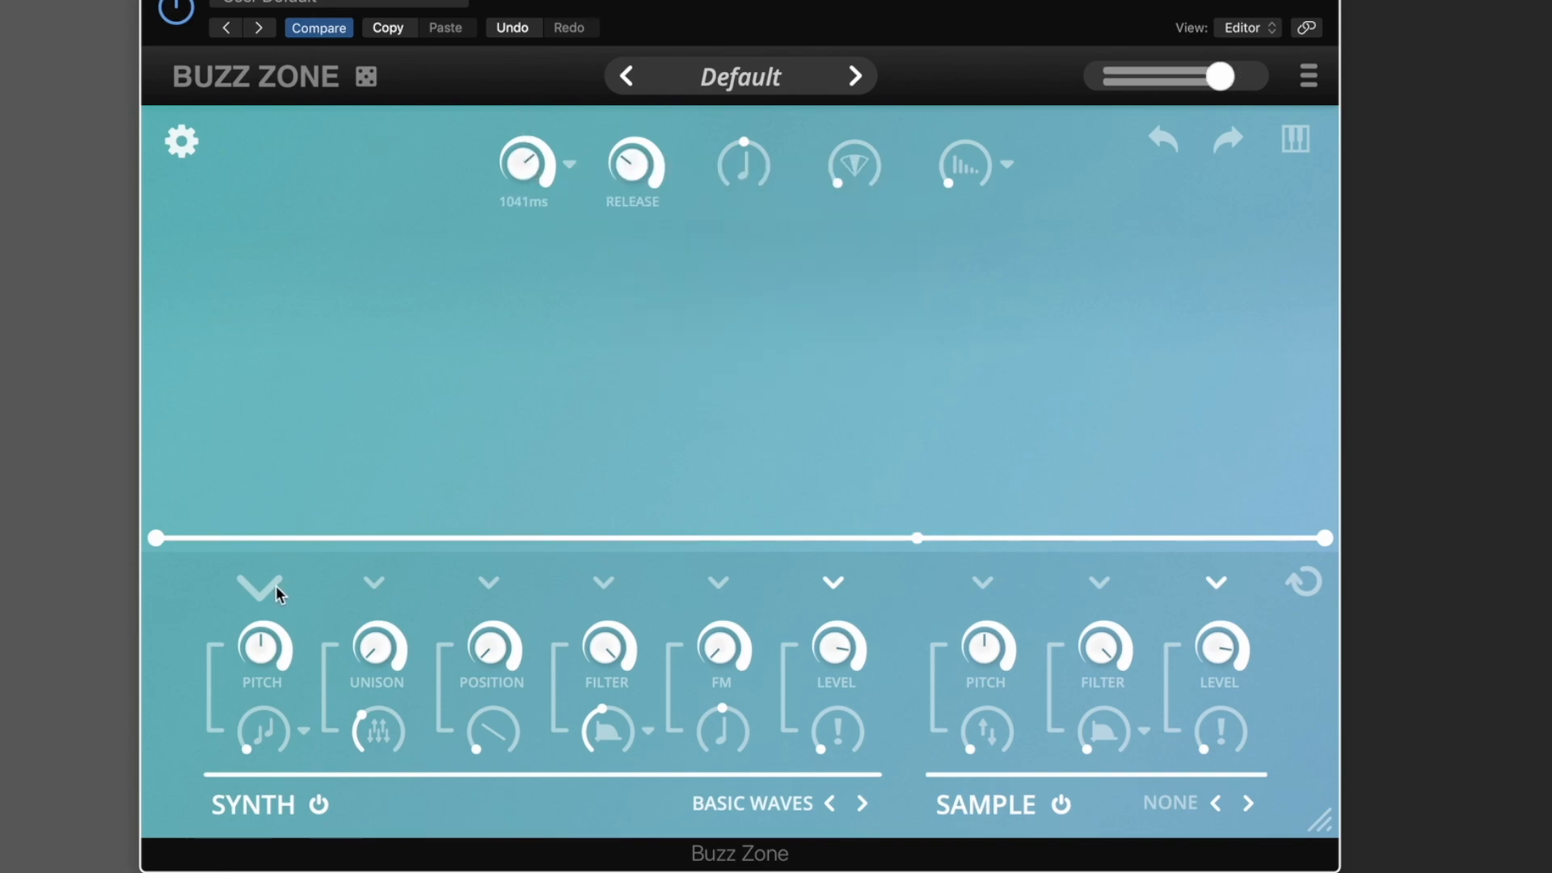
drag(311, 537, 499, 498)
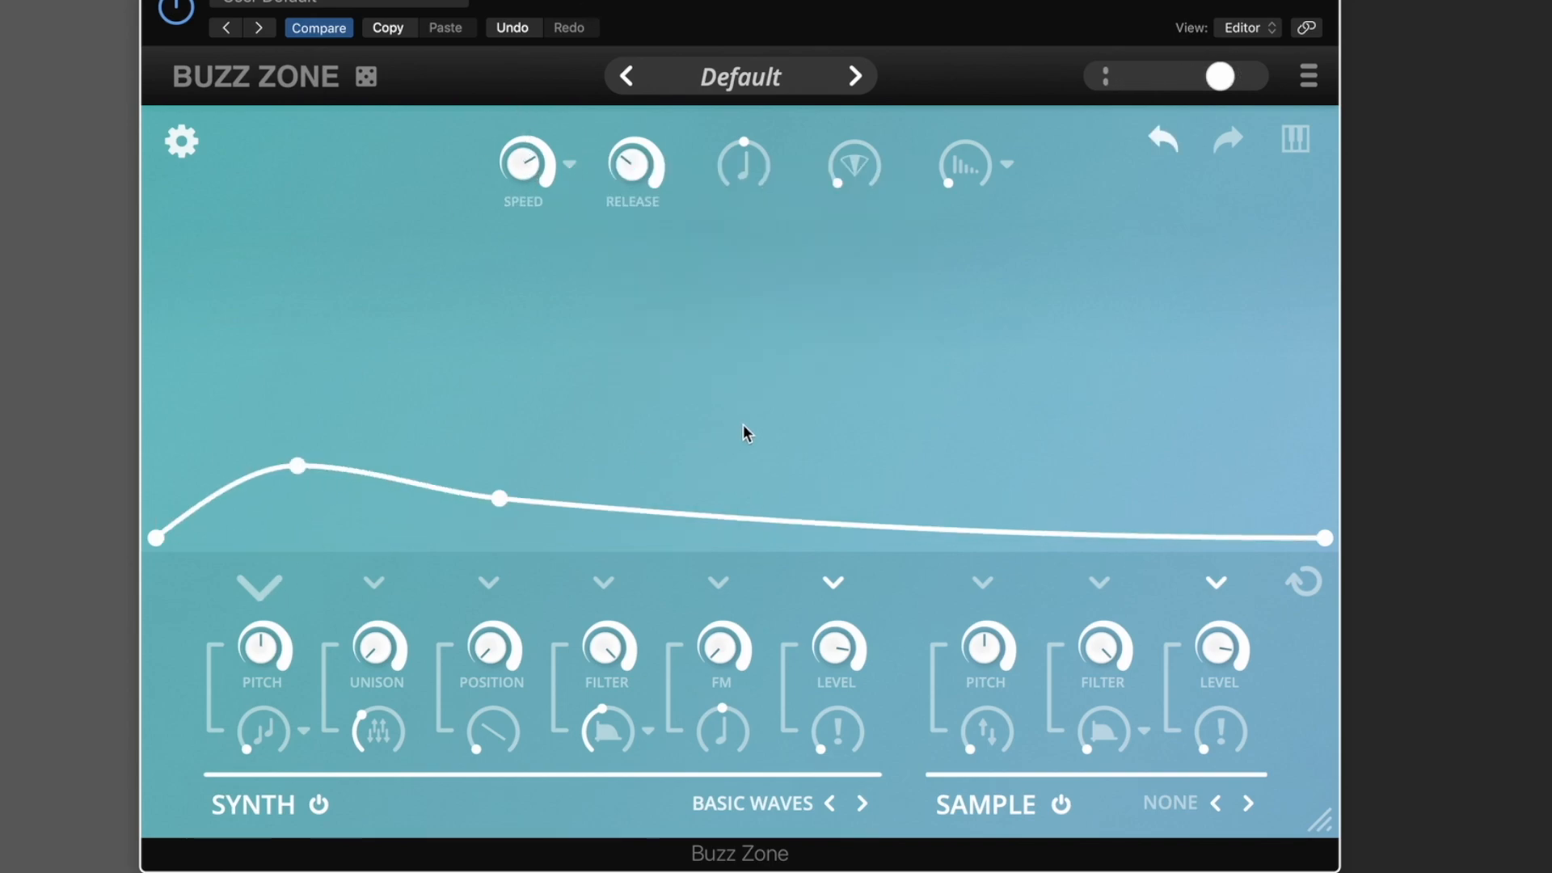
double_click(743, 425)
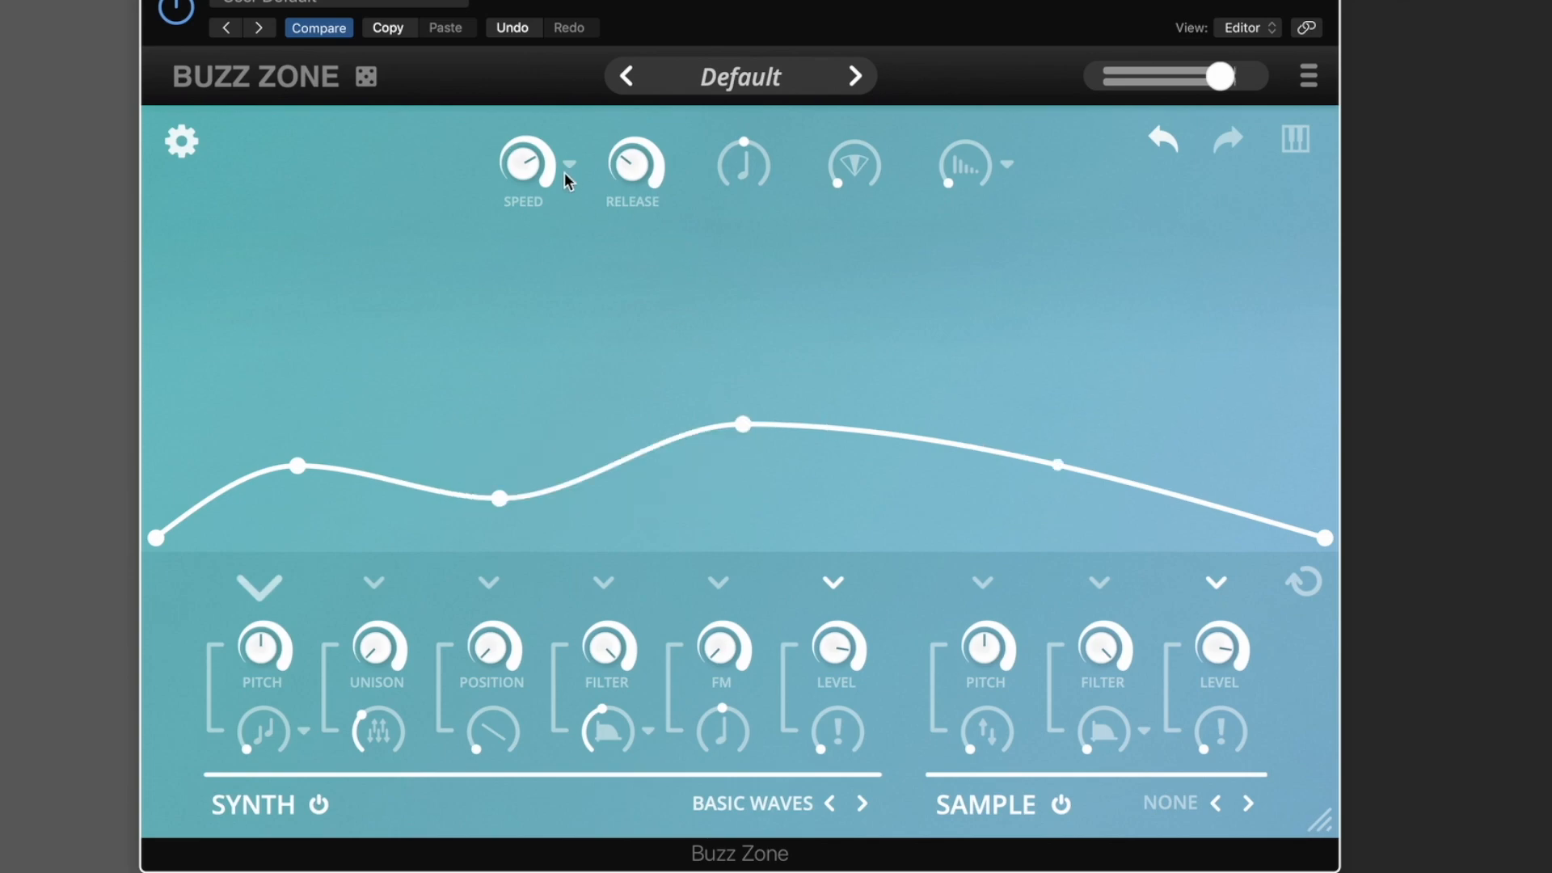
- Loop the Pitch envelope at a slow Speed of about 3334 ms, then raise the Speed again
drag(564, 172, 526, 256)
click(1303, 583)
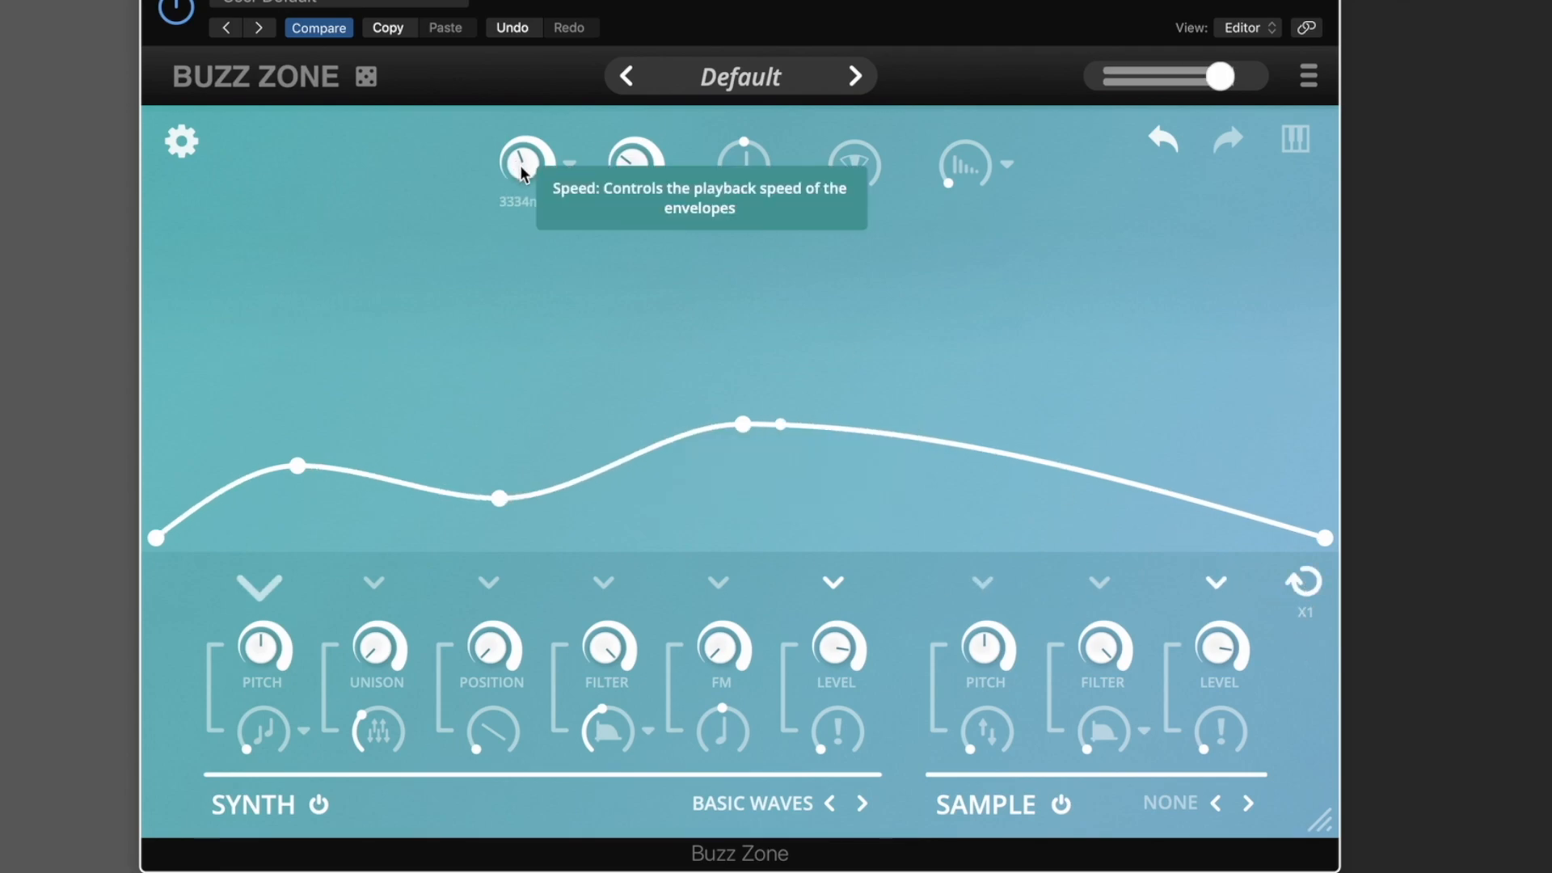
drag(521, 172, 521, 84)
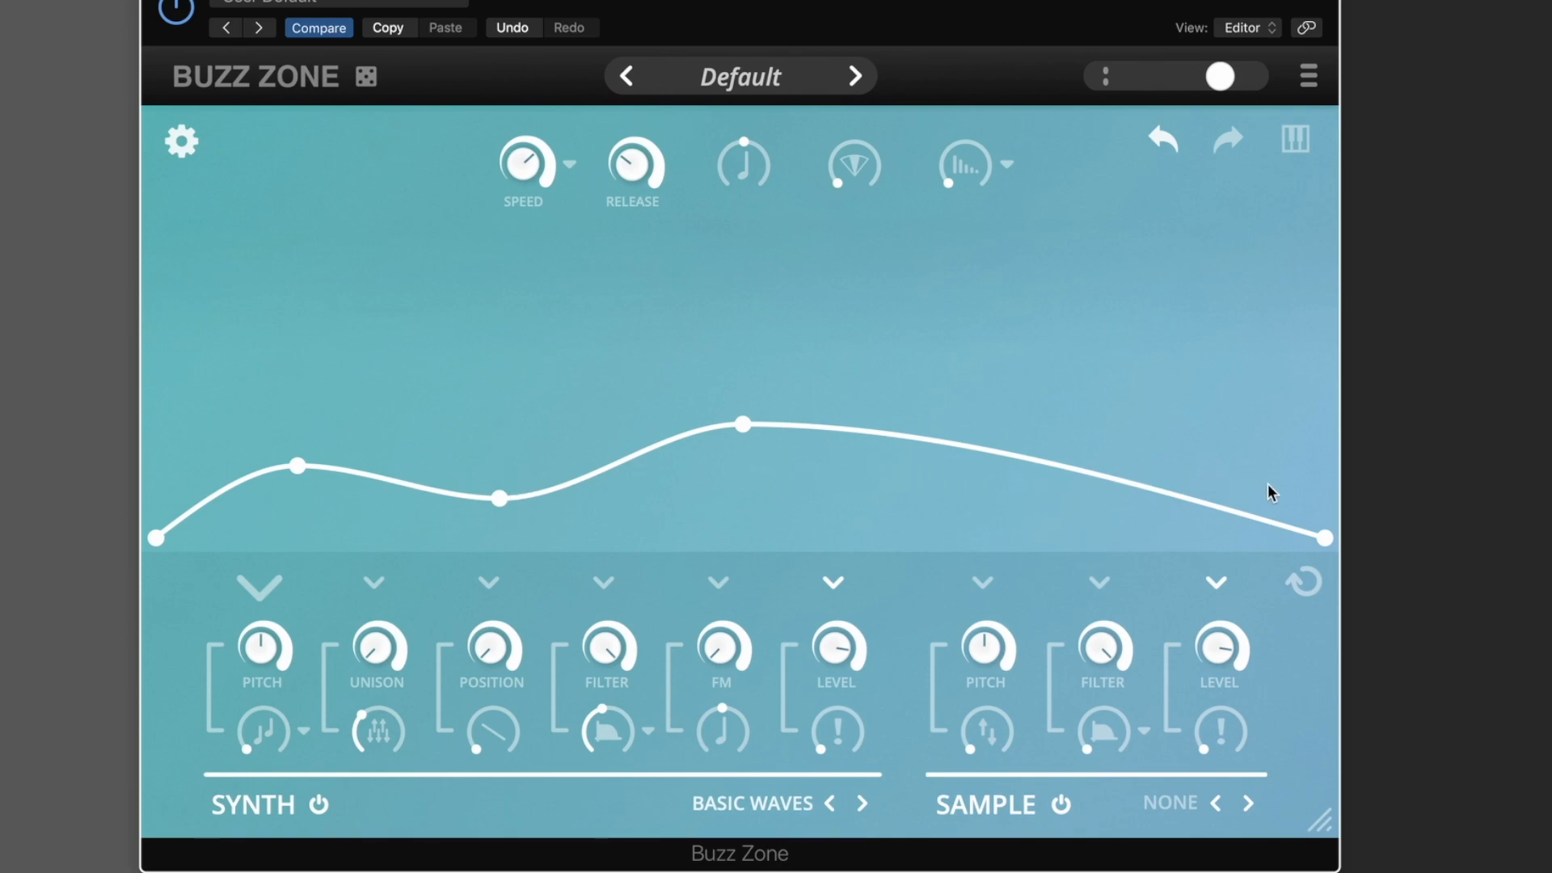
- Loop the Pitch envelope at X1 and move the dip node directly below the first peak to create a sharp drop
mouse_move(1210, 507)
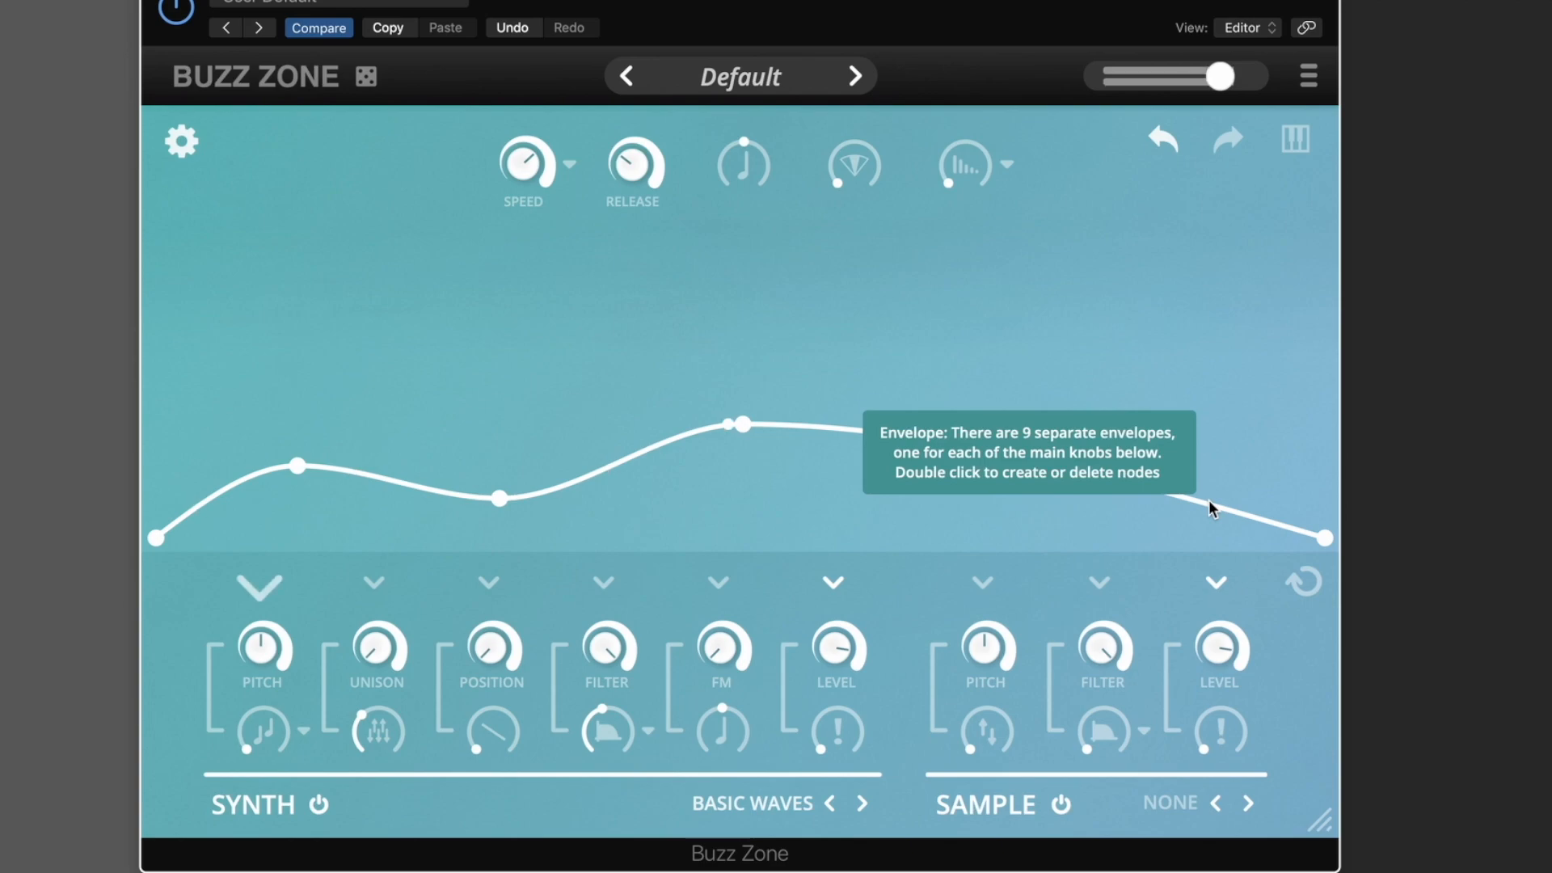
click(1310, 582)
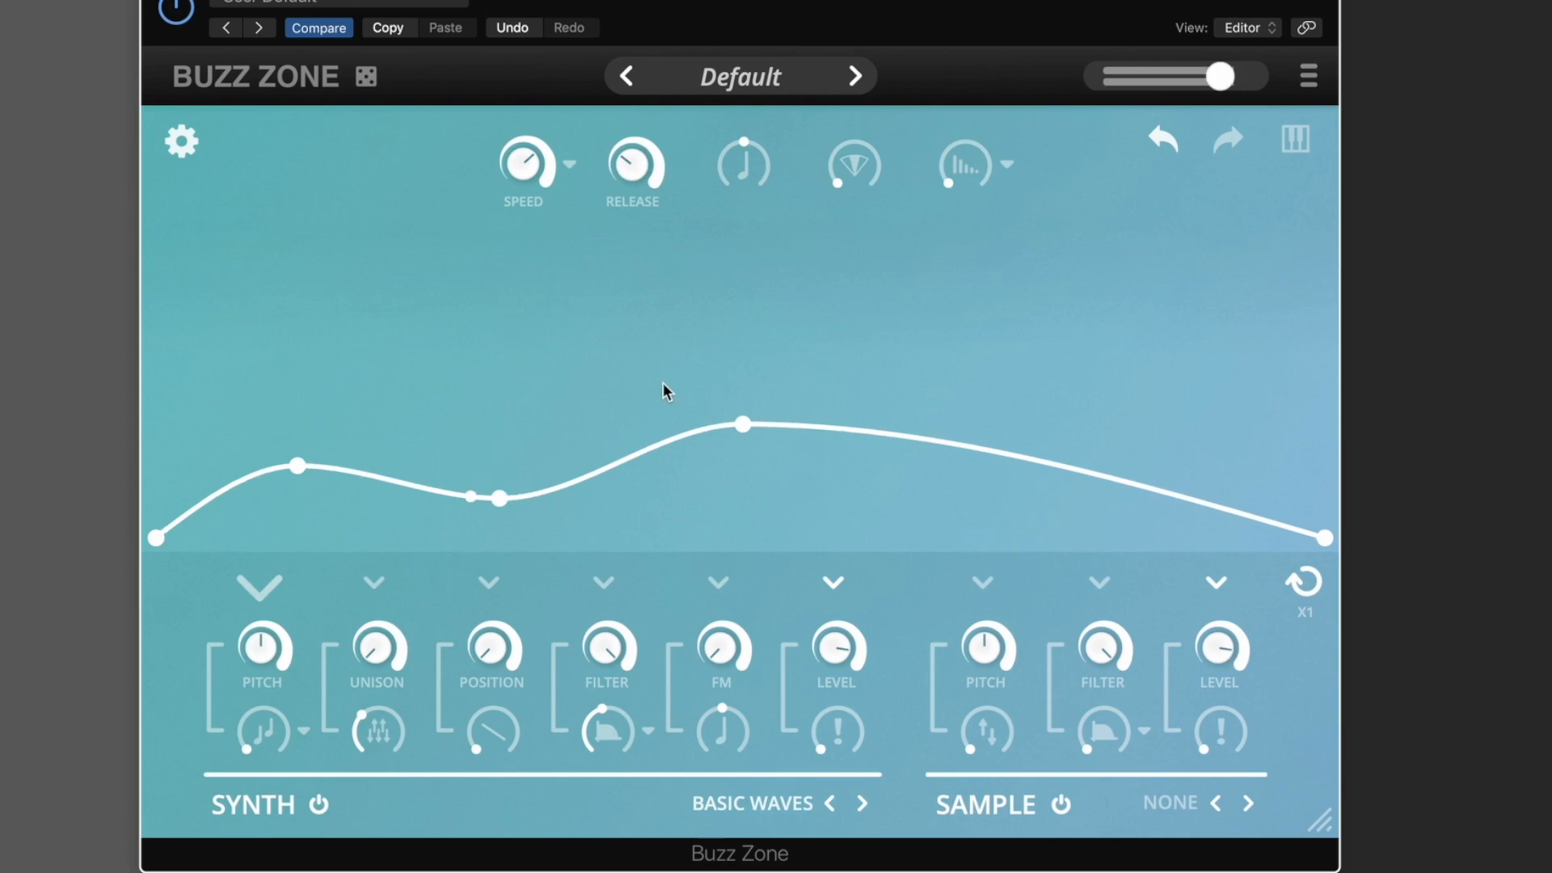
drag(499, 498, 298, 520)
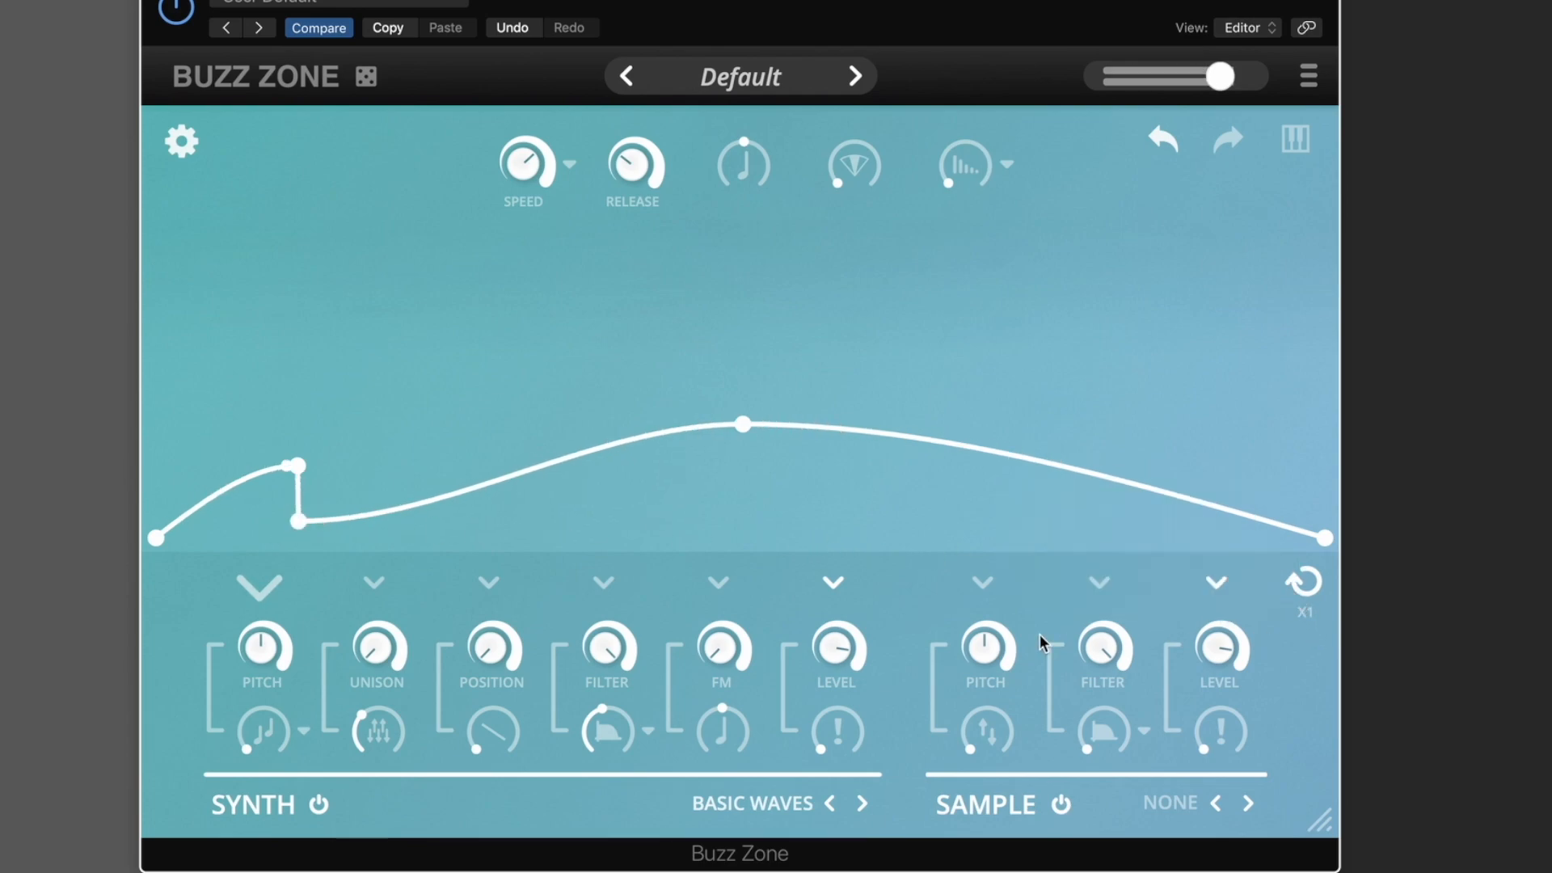
- Display the Synth Level envelope and lower its last node to zero so the level falls off at the end
click(833, 582)
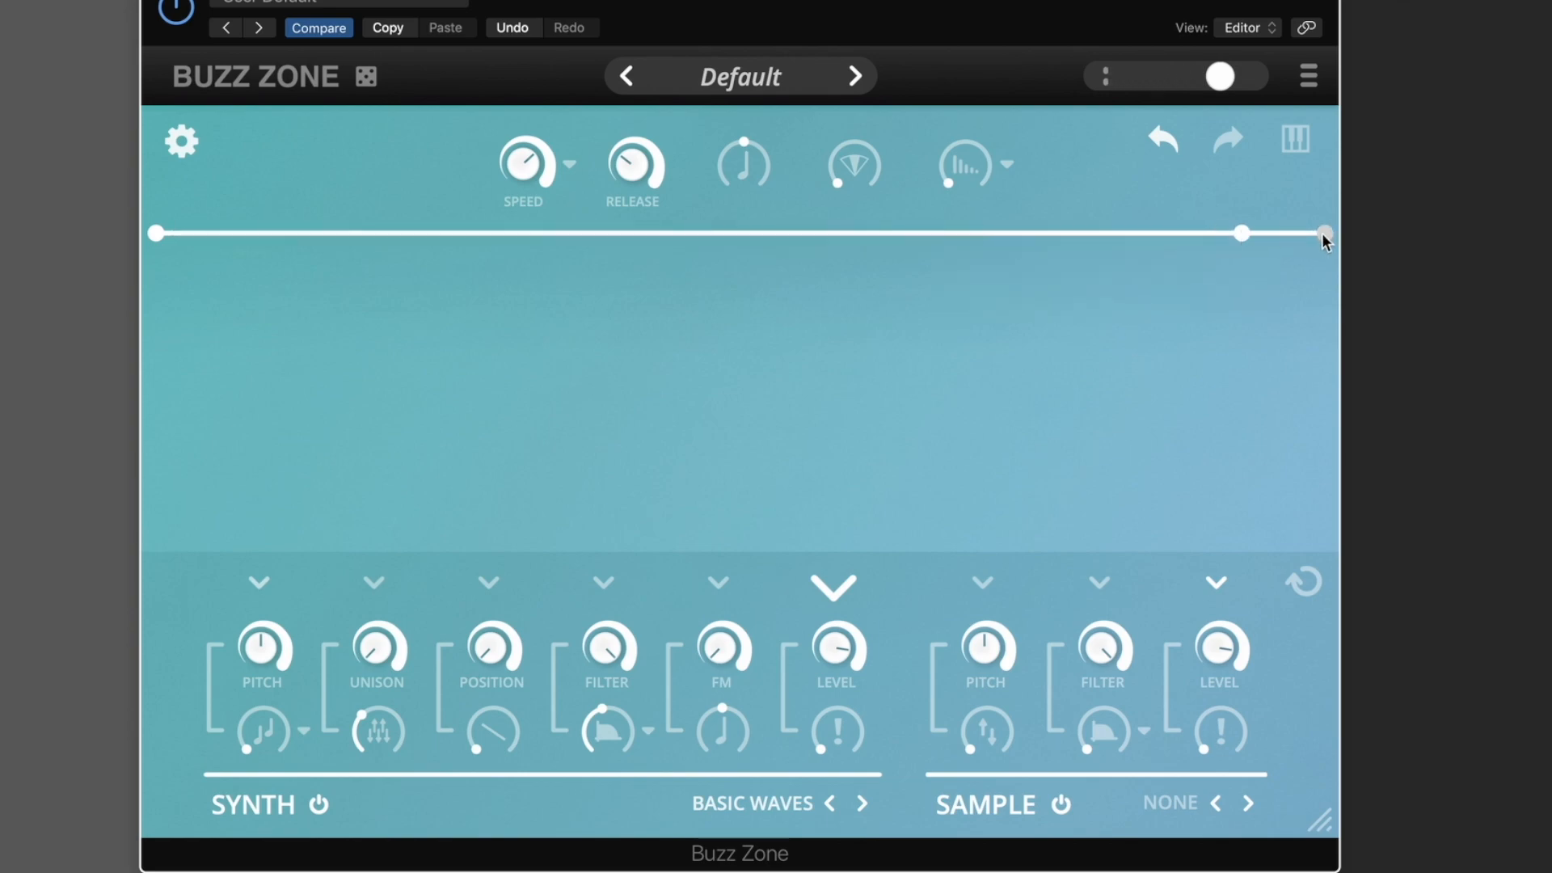
drag(1325, 235, 1362, 575)
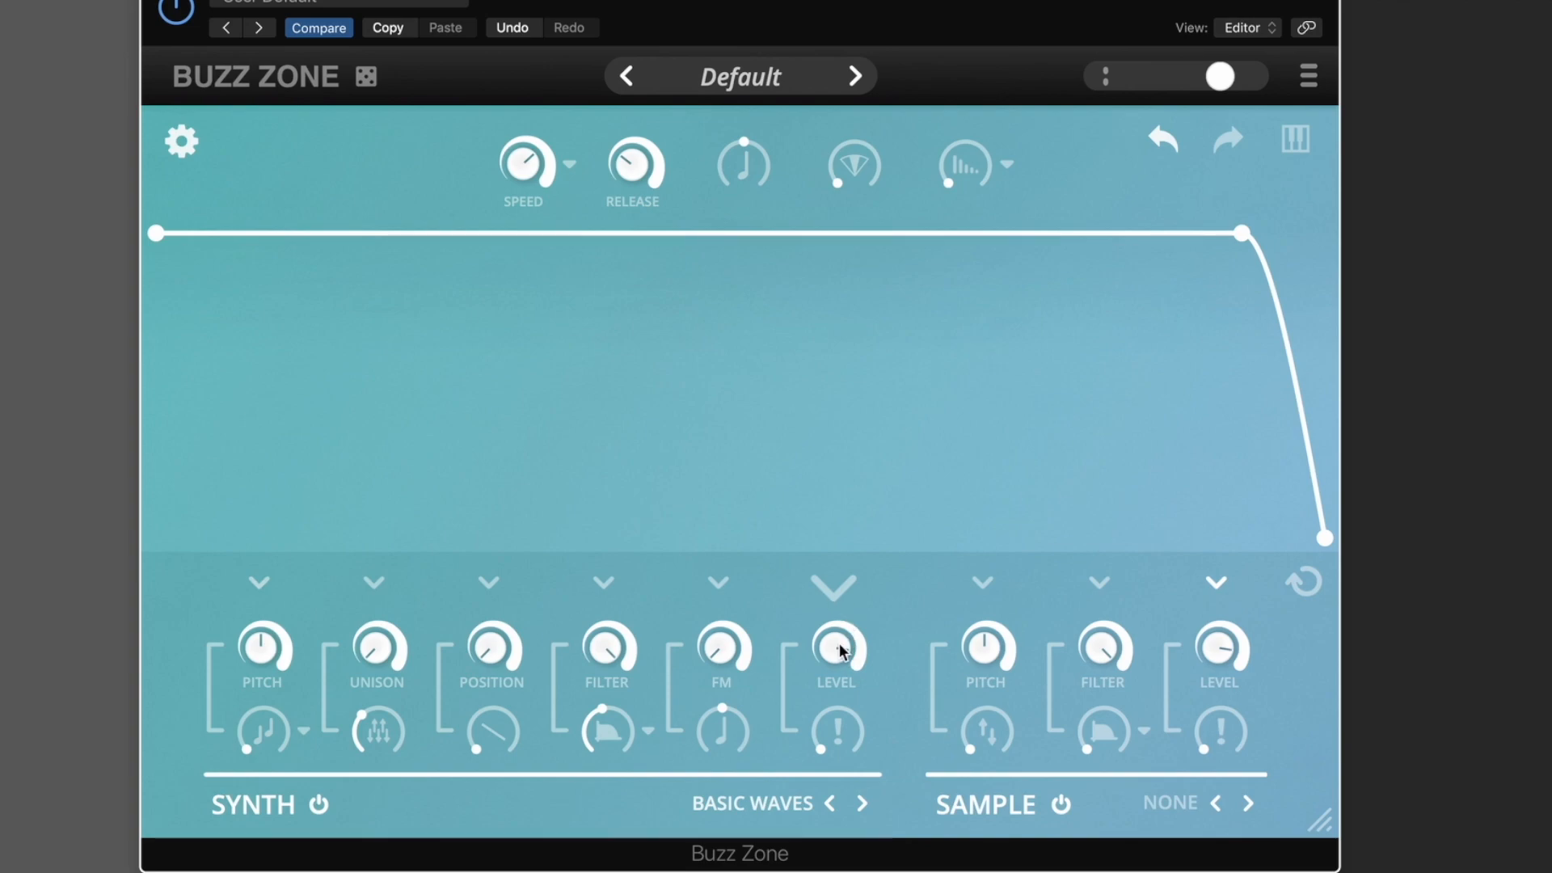
drag(840, 649, 919, 600)
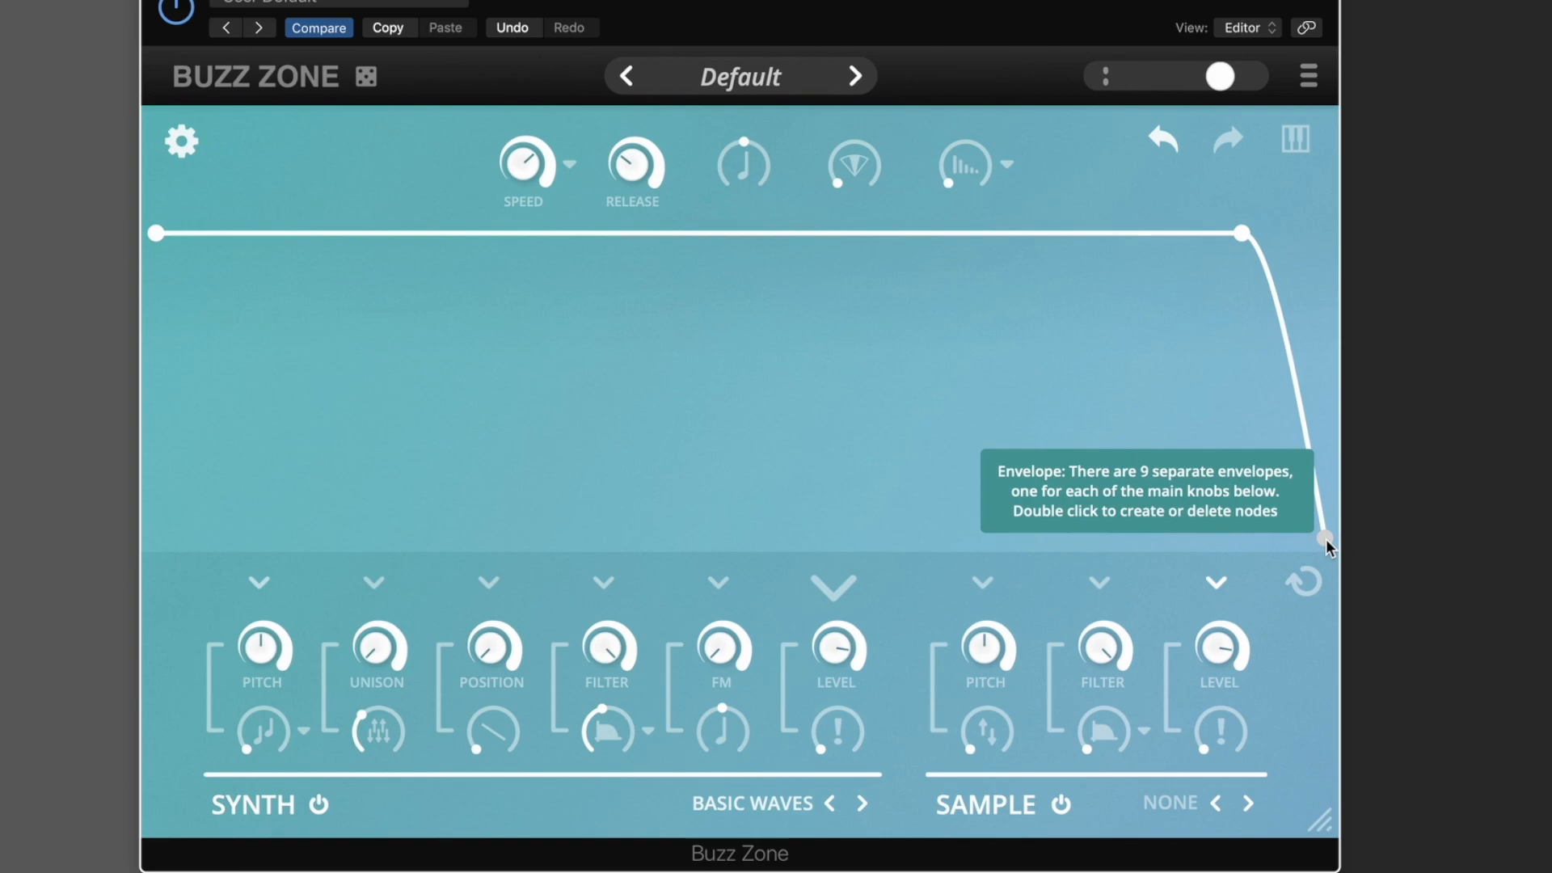
- Raise the last Synth Level envelope node back to maximum, and set the Synth Pitch envelope's loop speed to X4
drag(1326, 537, 1330, 228)
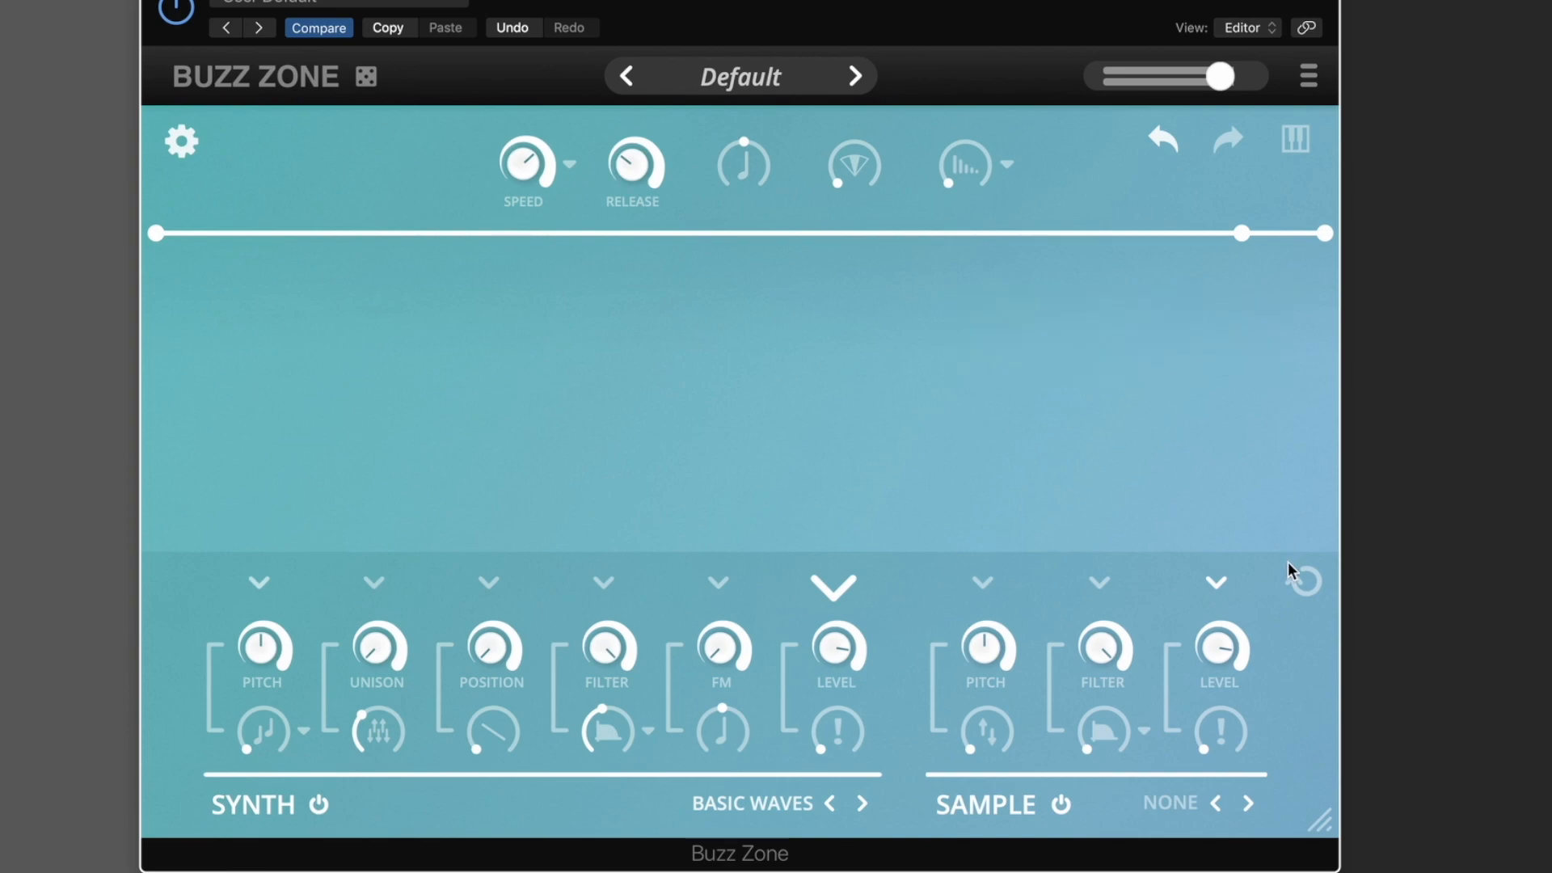
click(247, 581)
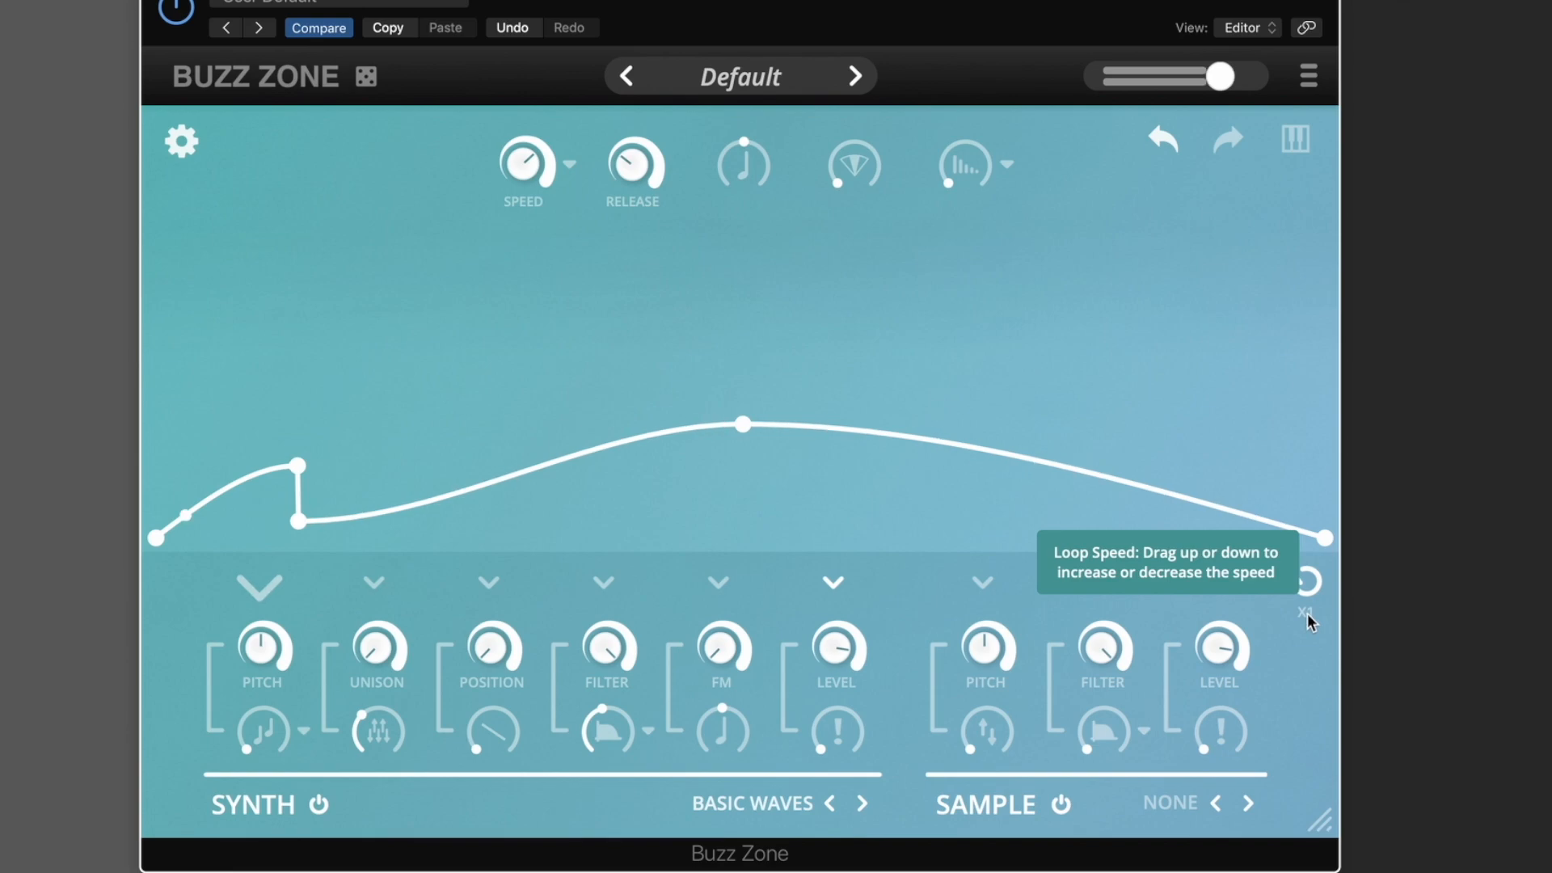
drag(1310, 619, 1310, 571)
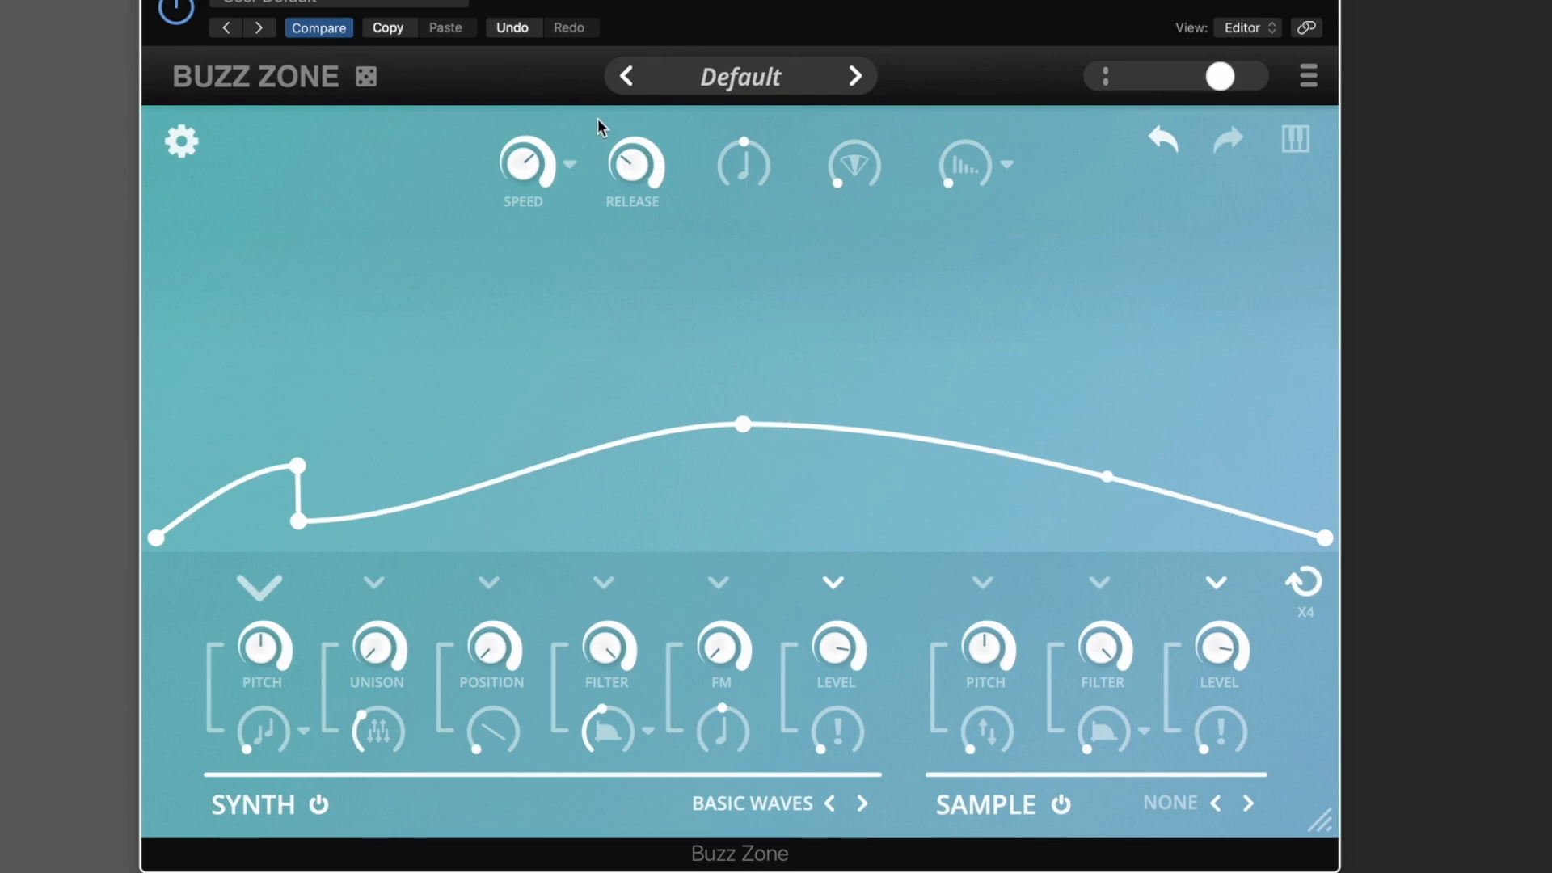
- Set the envelope Speed to about its midpoint and the Pitch envelope's loop speed to X12.8
drag(525, 166, 549, 352)
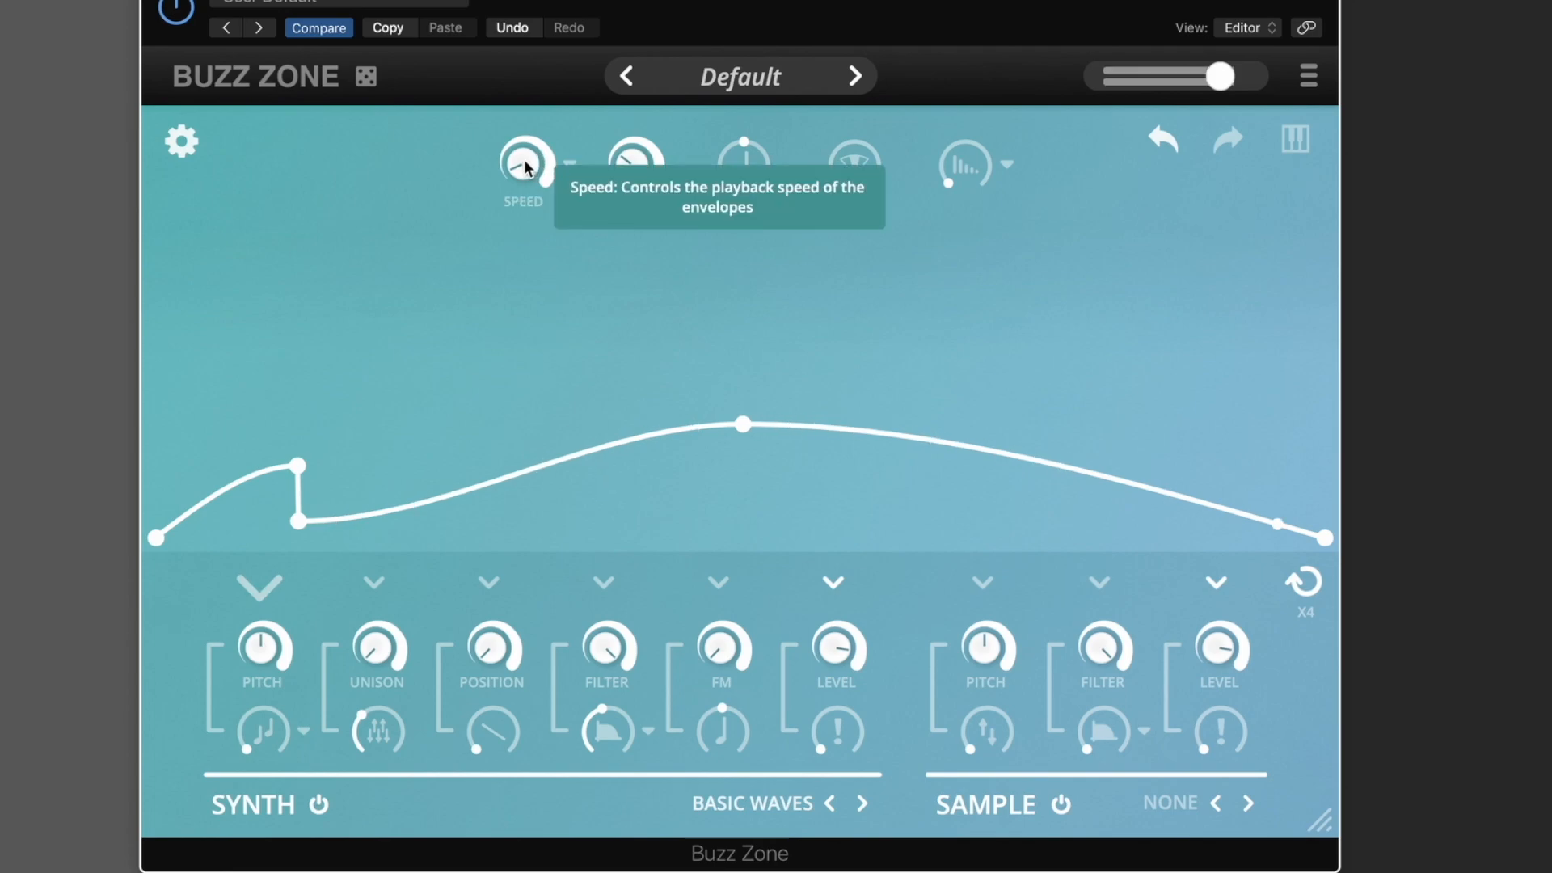
drag(526, 166, 525, 39)
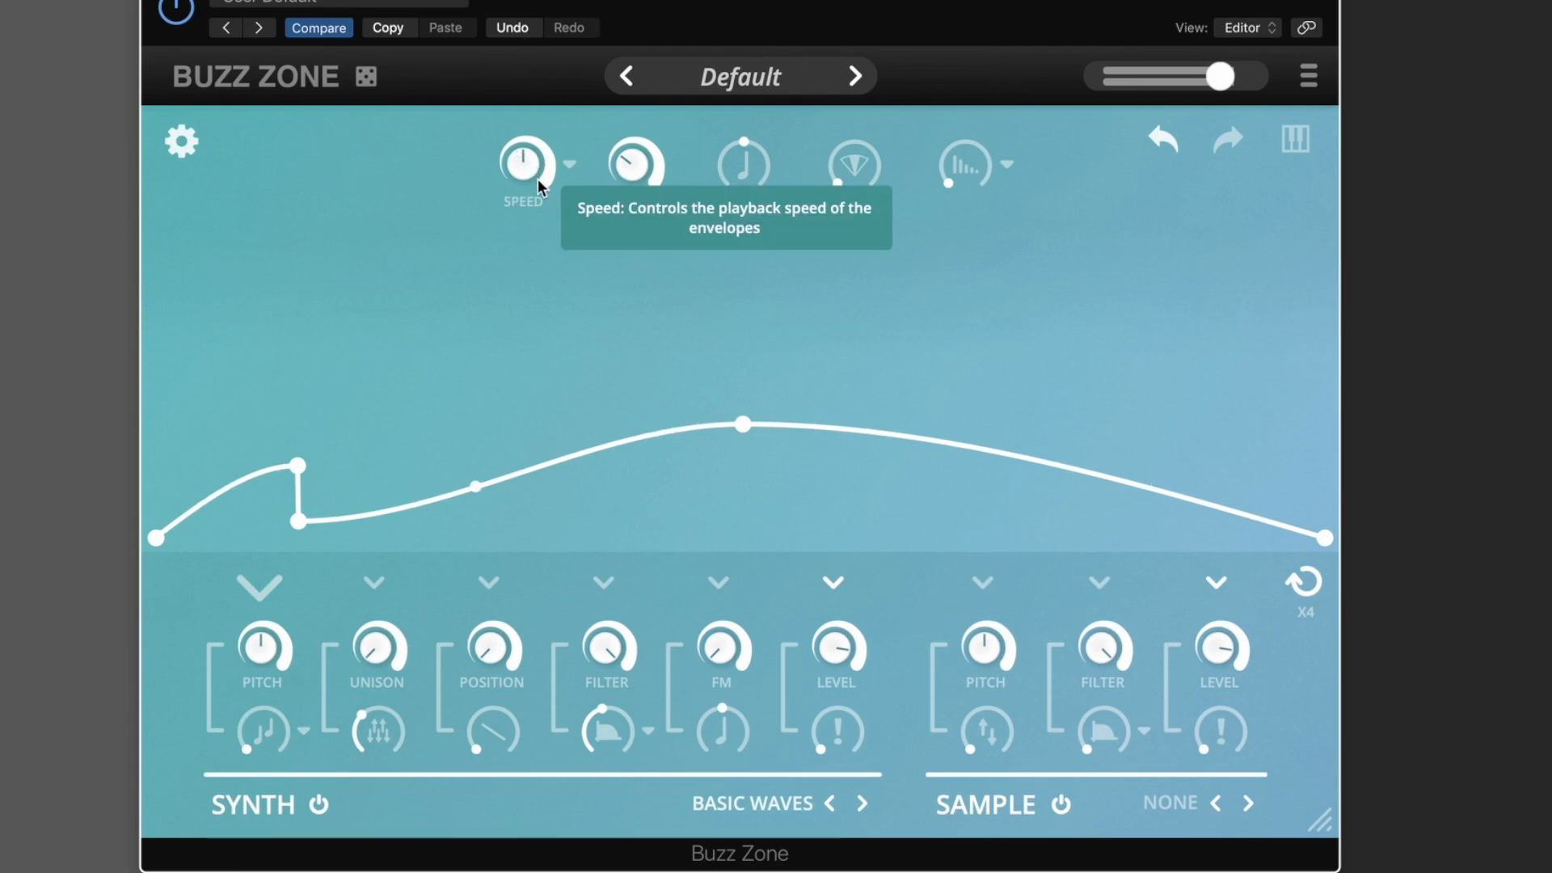
click(1308, 614)
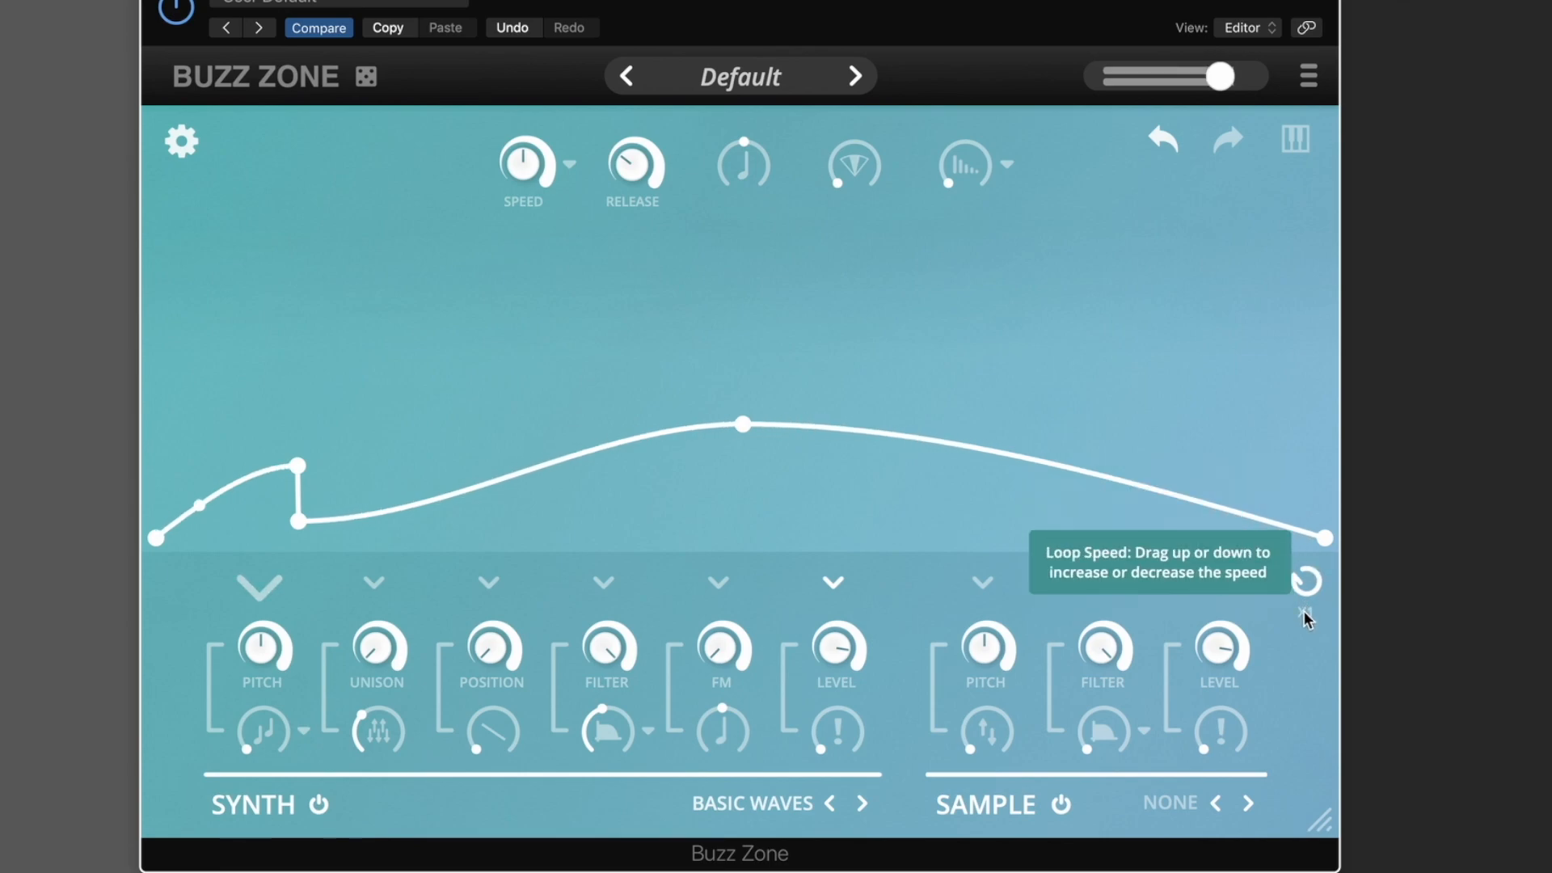
drag(1303, 610, 1304, 422)
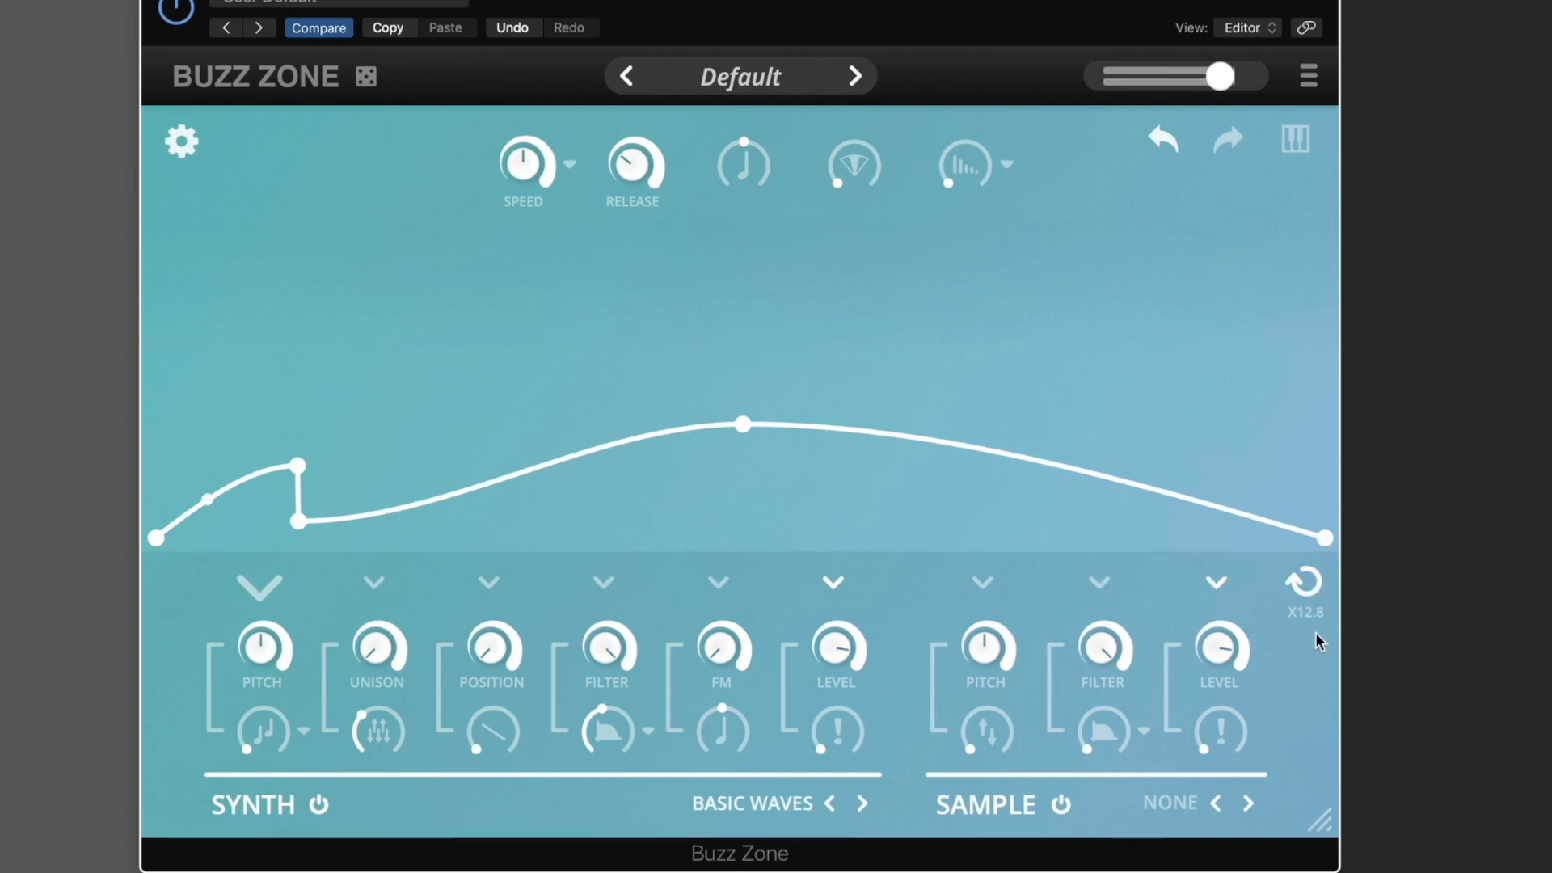
- Reshape the Pitch envelope with an earlier, higher middle peak and an added sharp rise near the centre, and set its loop speed to X1.8
drag(742, 424, 557, 381)
click(760, 430)
click(776, 324)
drag(777, 329, 744, 320)
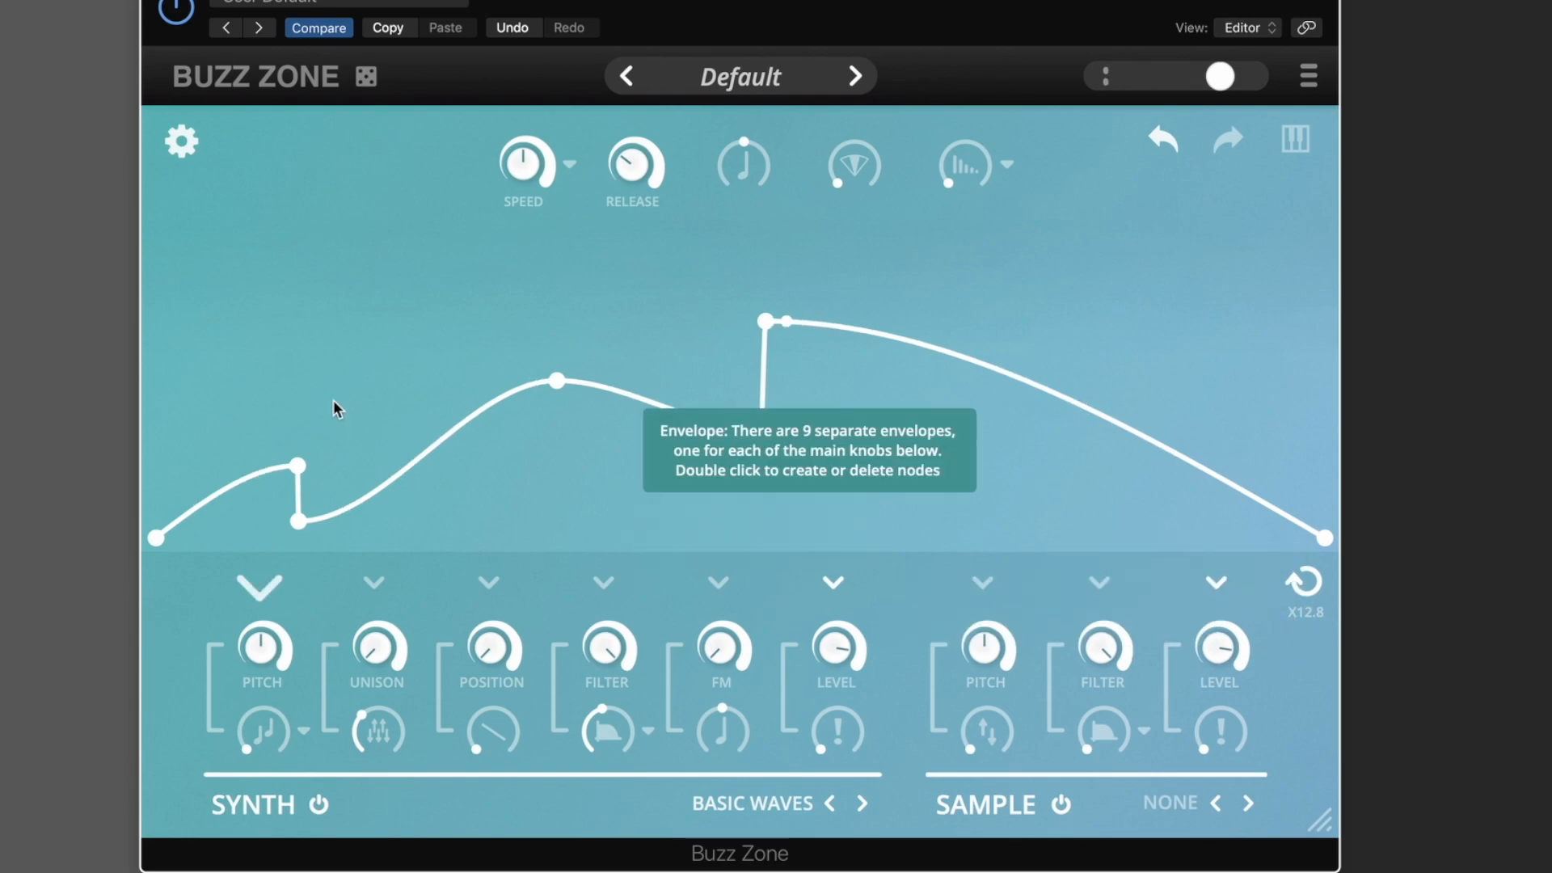
click(375, 581)
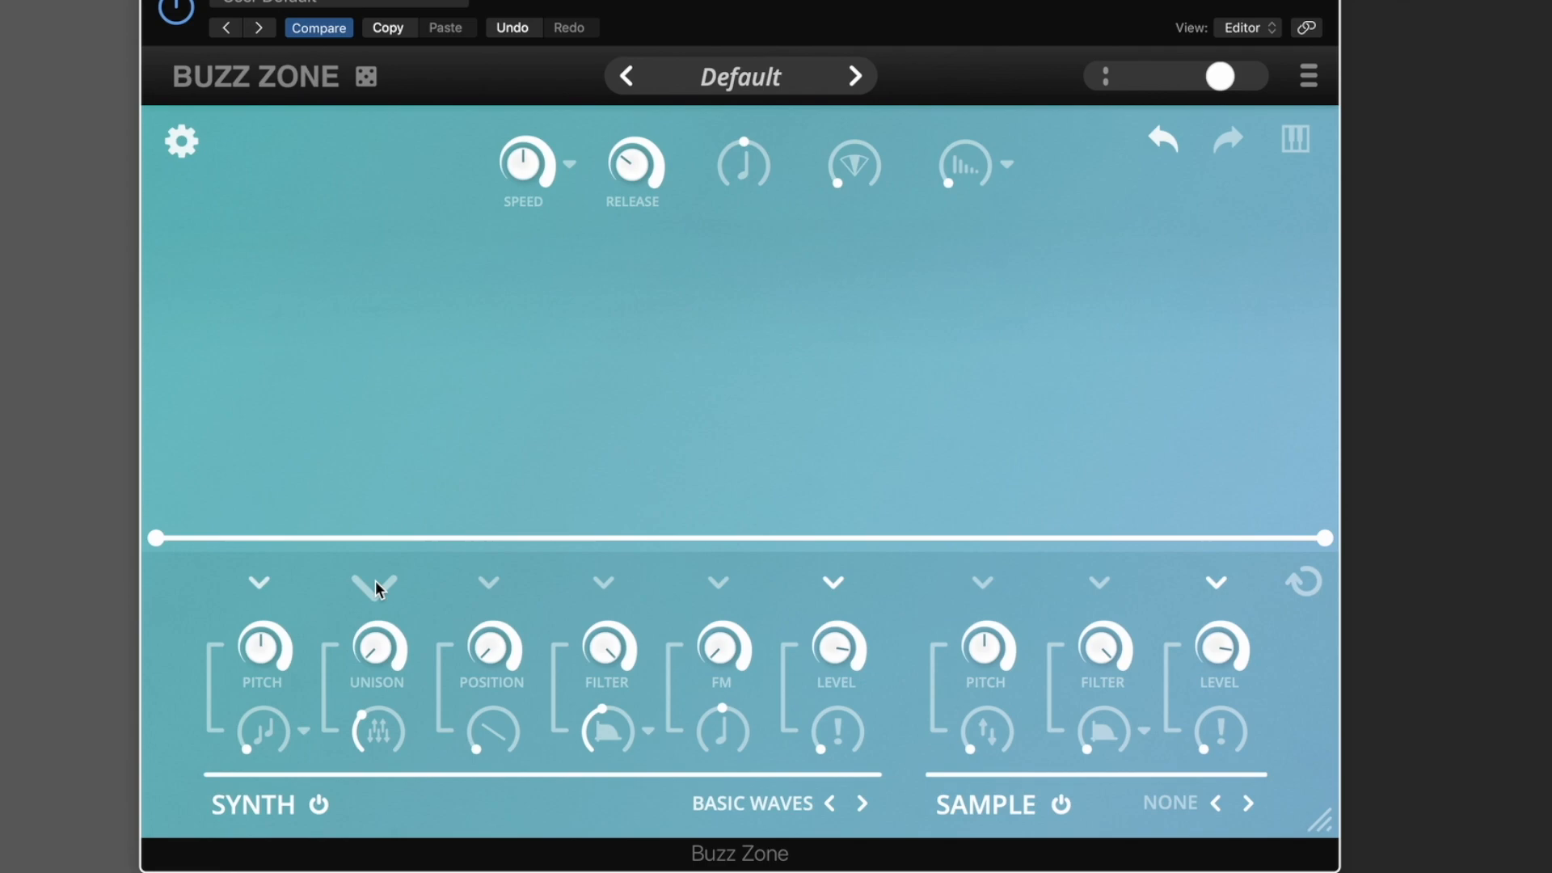
click(257, 581)
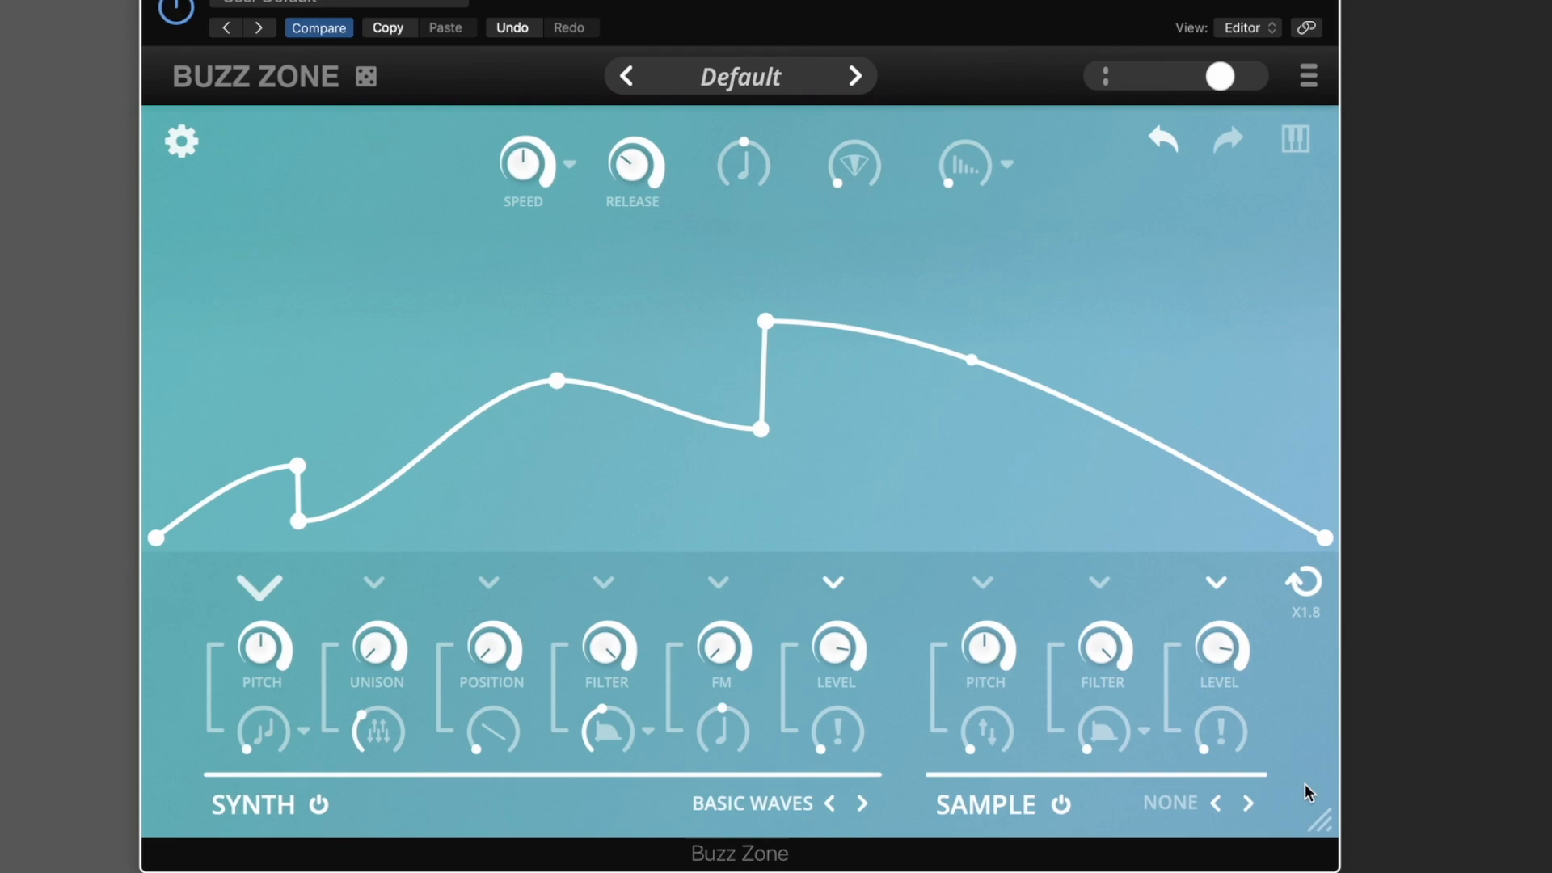
- Shape the Synth FM envelope with a raised start, an early dip and peak, and a sharp drop and rise near the end
click(719, 583)
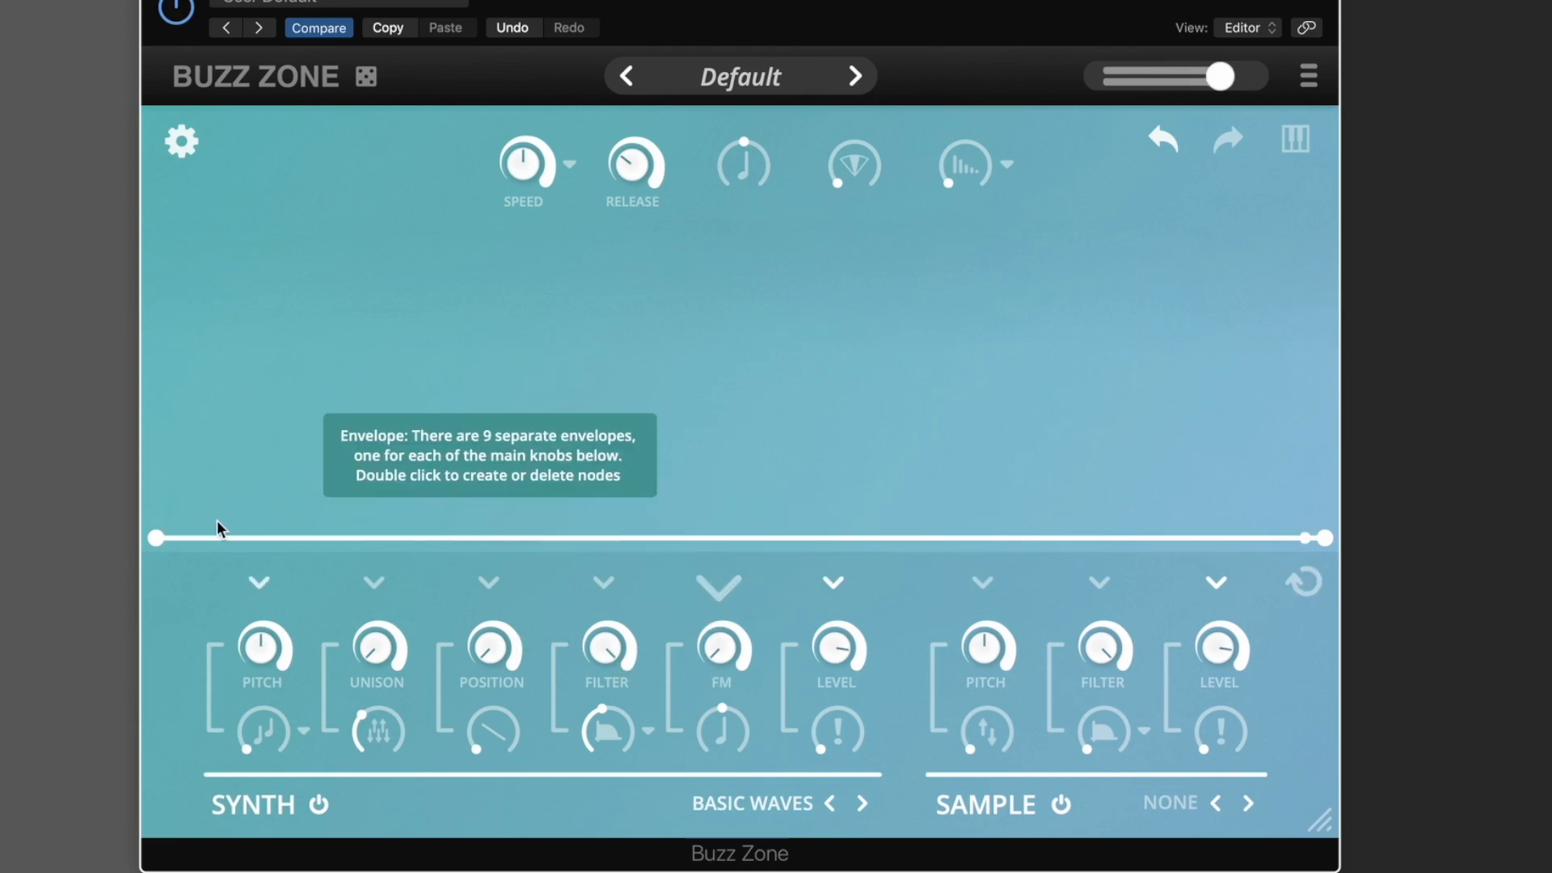
drag(156, 538, 156, 394)
double_click(205, 479)
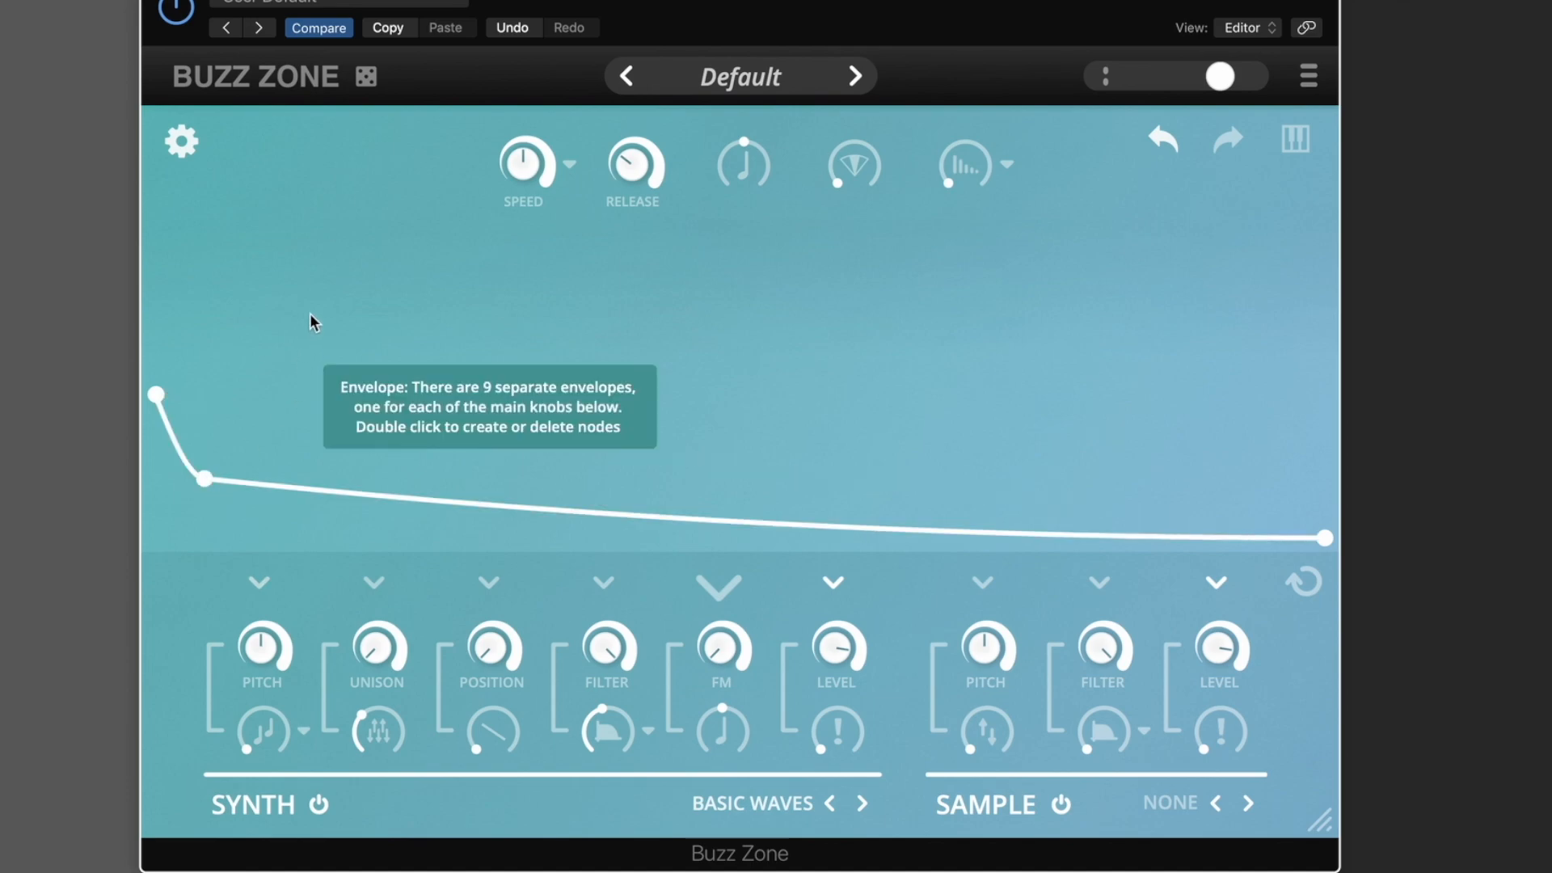
double_click(315, 304)
double_click(911, 491)
drag(912, 492, 1133, 286)
double_click(1127, 462)
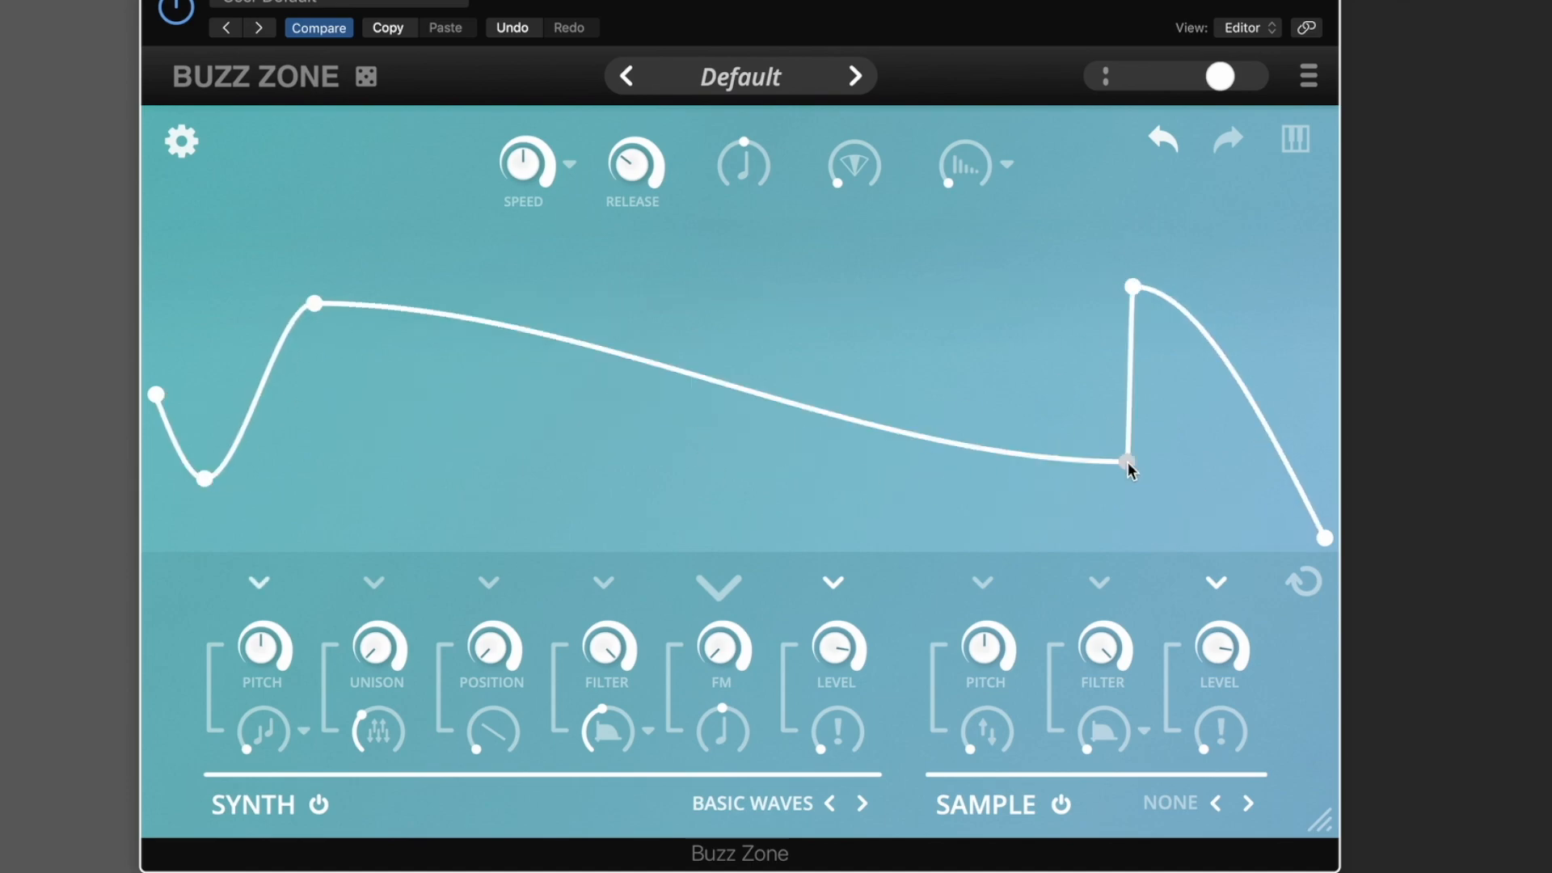
double_click(1084, 286)
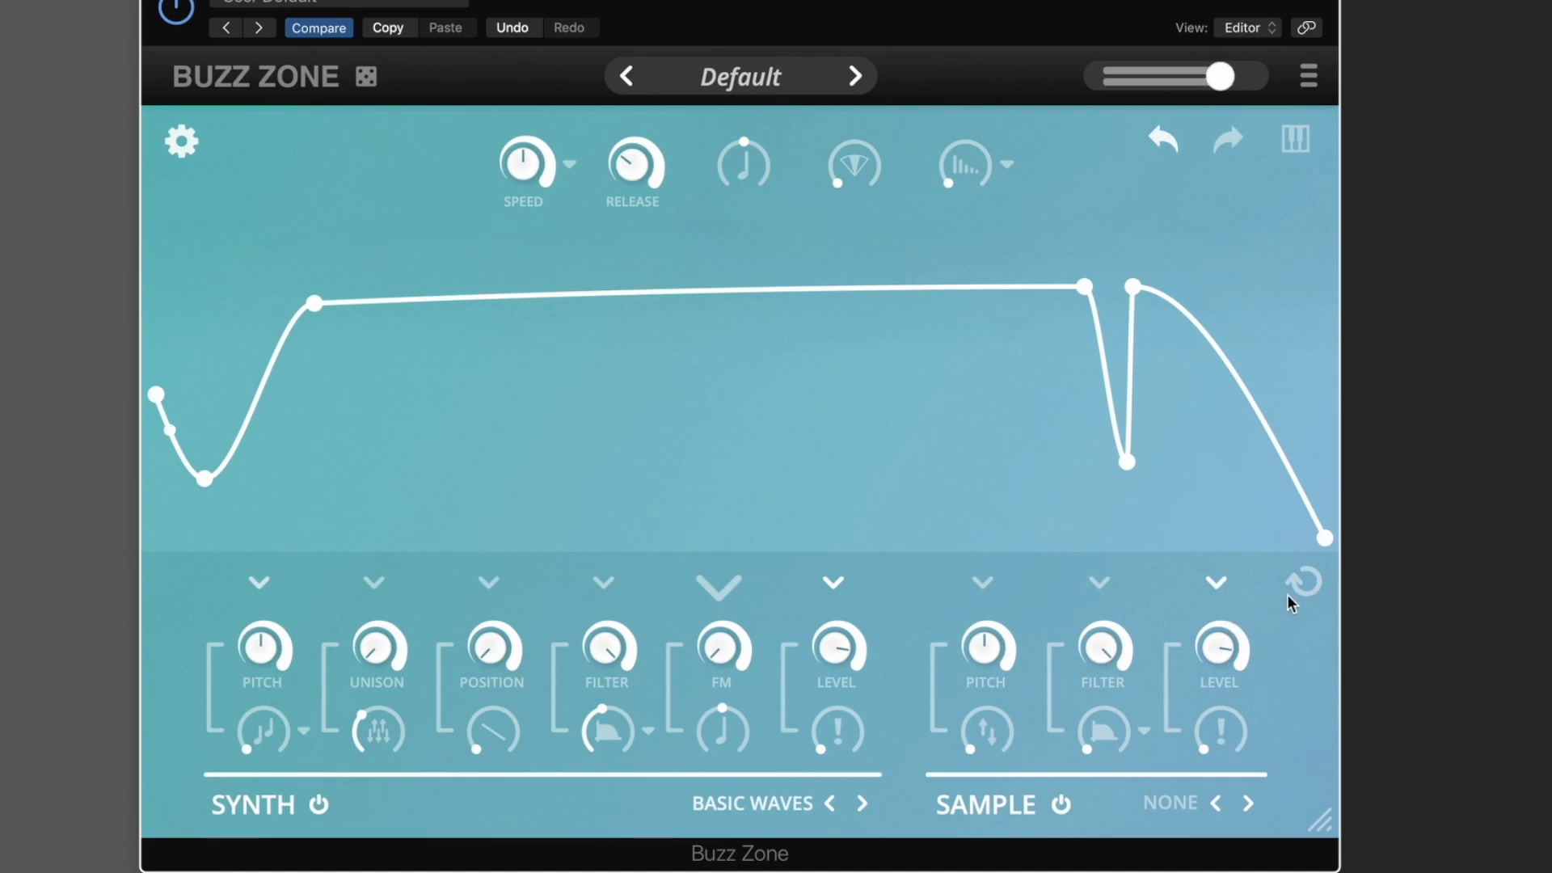
drag(1085, 290, 1105, 387)
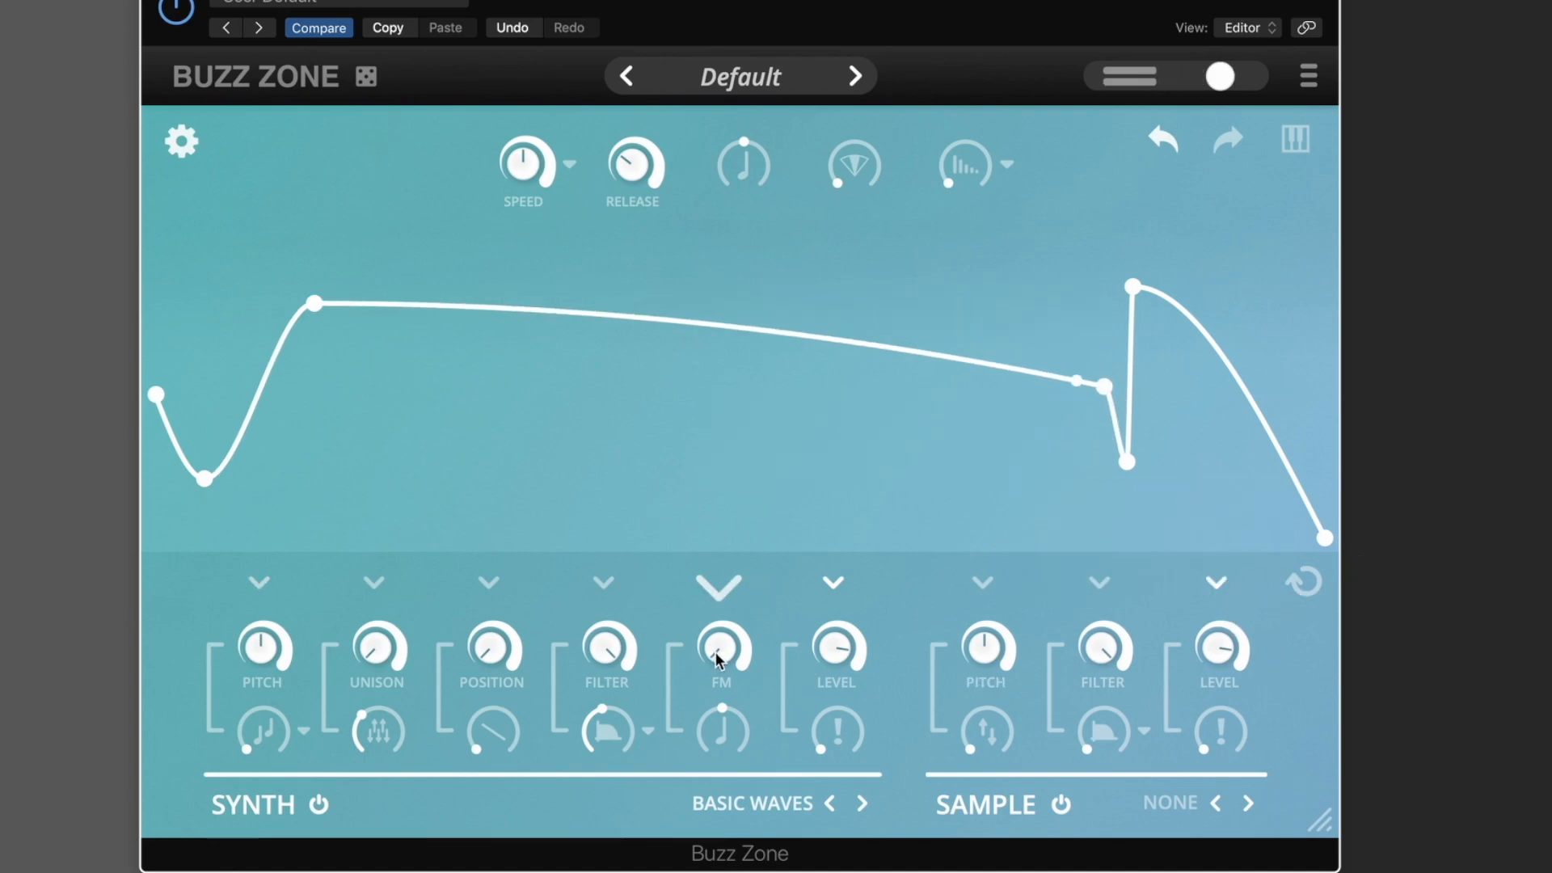
- Turn down the tuning dial beneath Synth FM and loop the FM envelope at /2.1
mouse_move(721, 733)
mouse_down()
mouse_move(715, 811)
mouse_move(716, 728)
mouse_up()
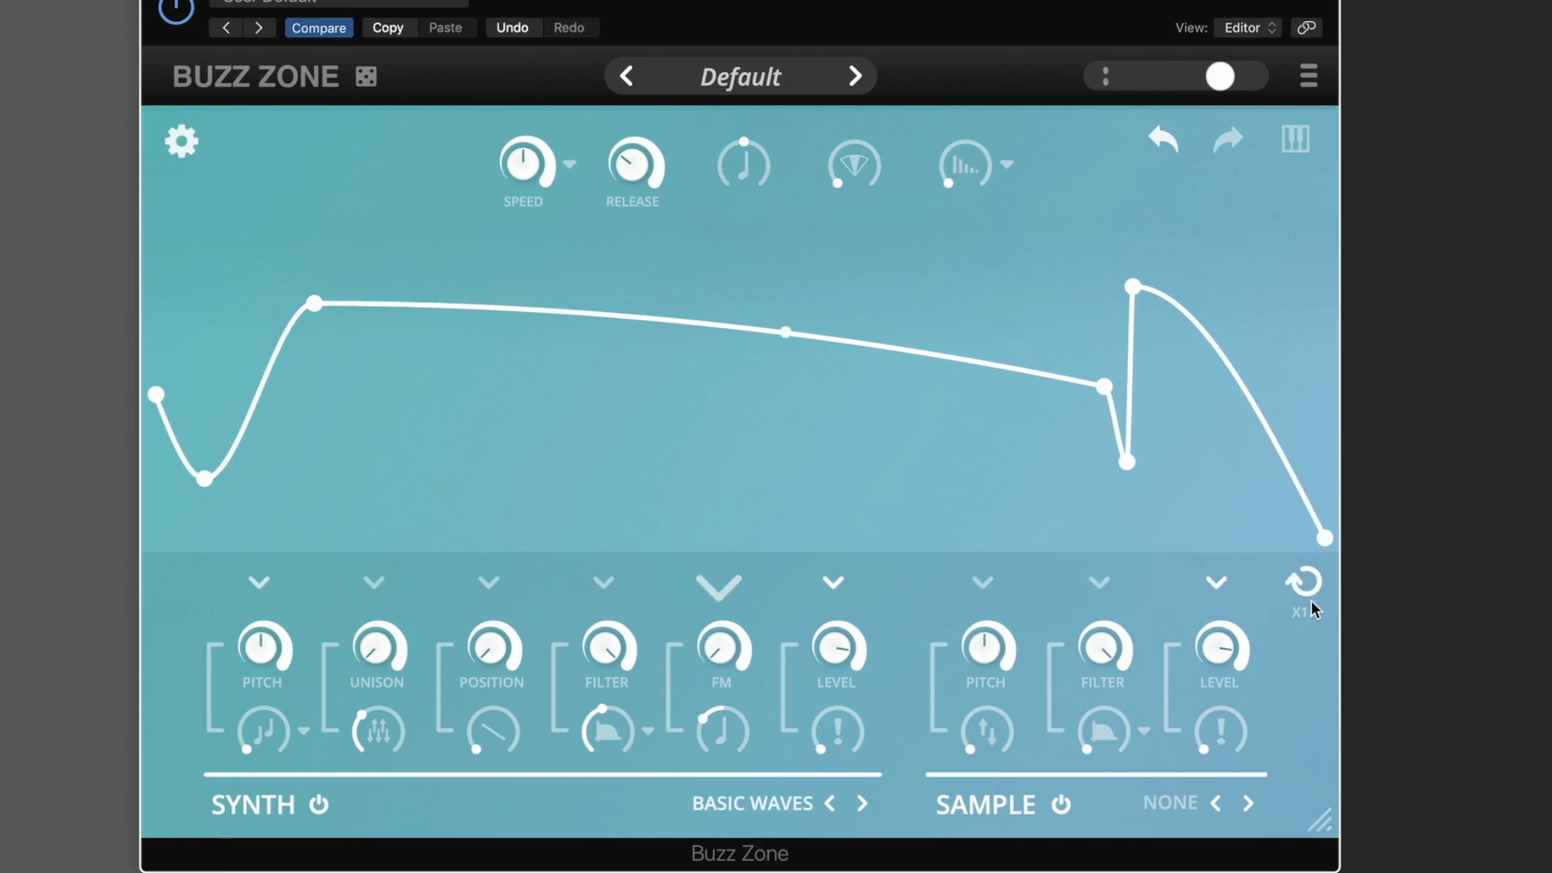
drag(1310, 599, 1311, 639)
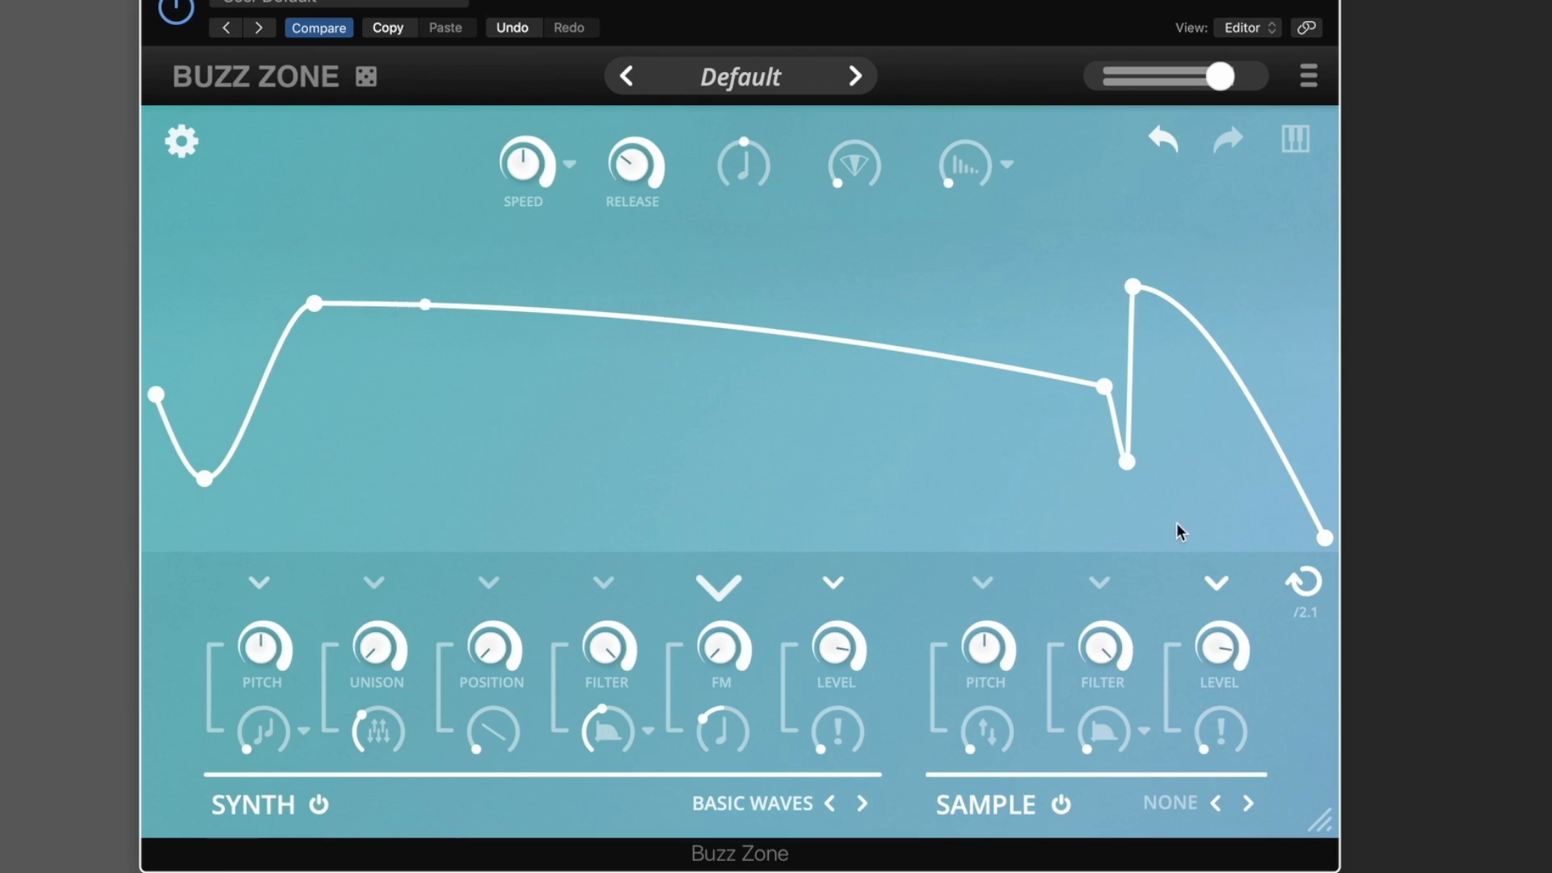
- Compare the Pitch envelope, then raise the FM envelope's last node and pull its early peak down into a low dip
click(260, 584)
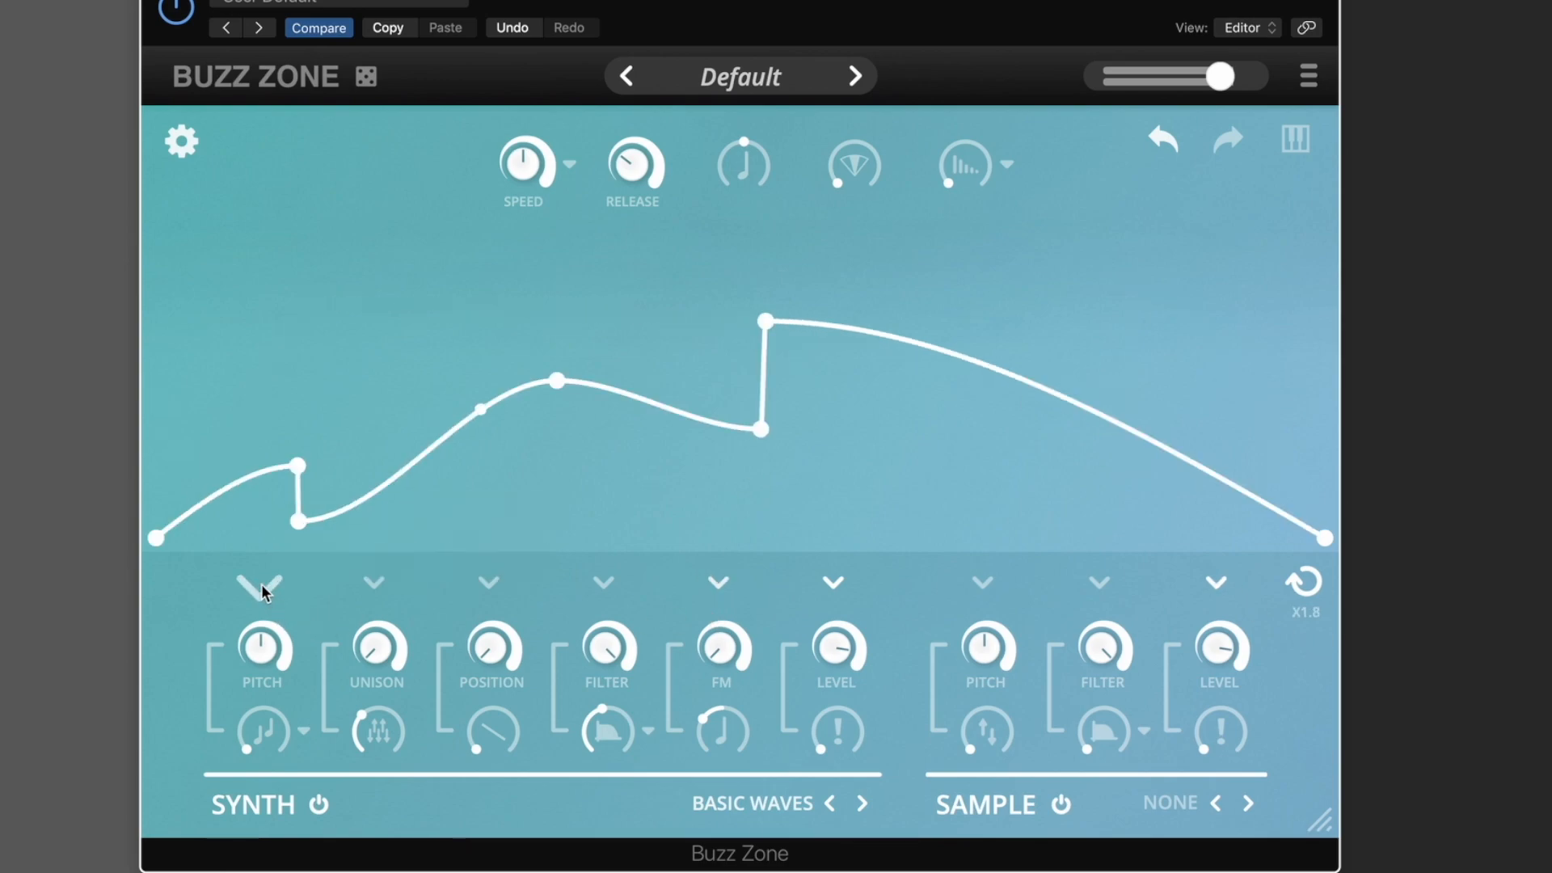
click(726, 585)
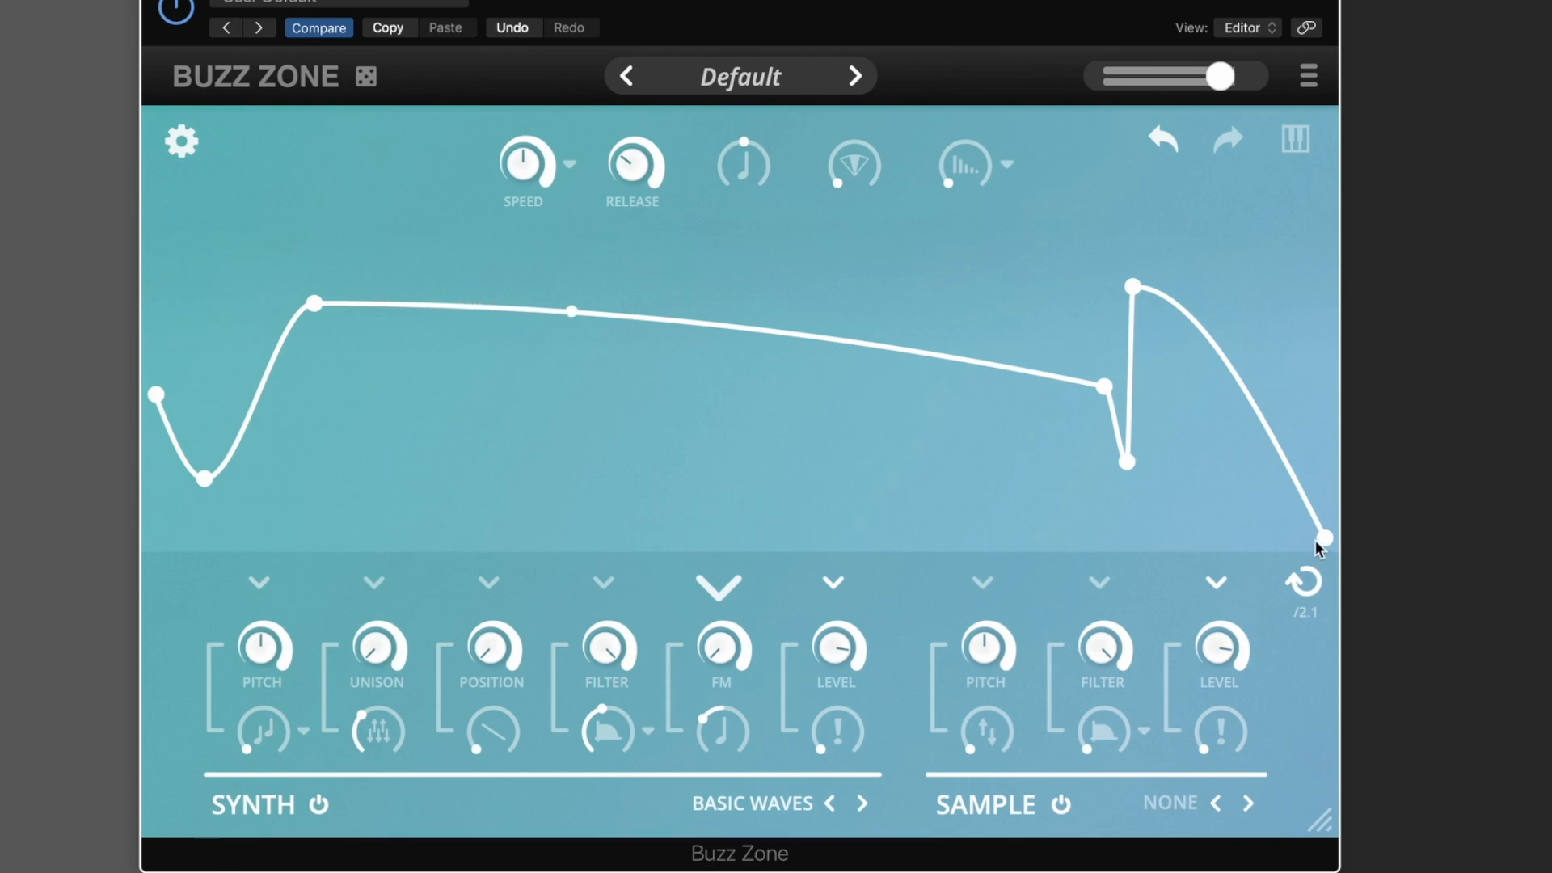
drag(1322, 538, 1325, 465)
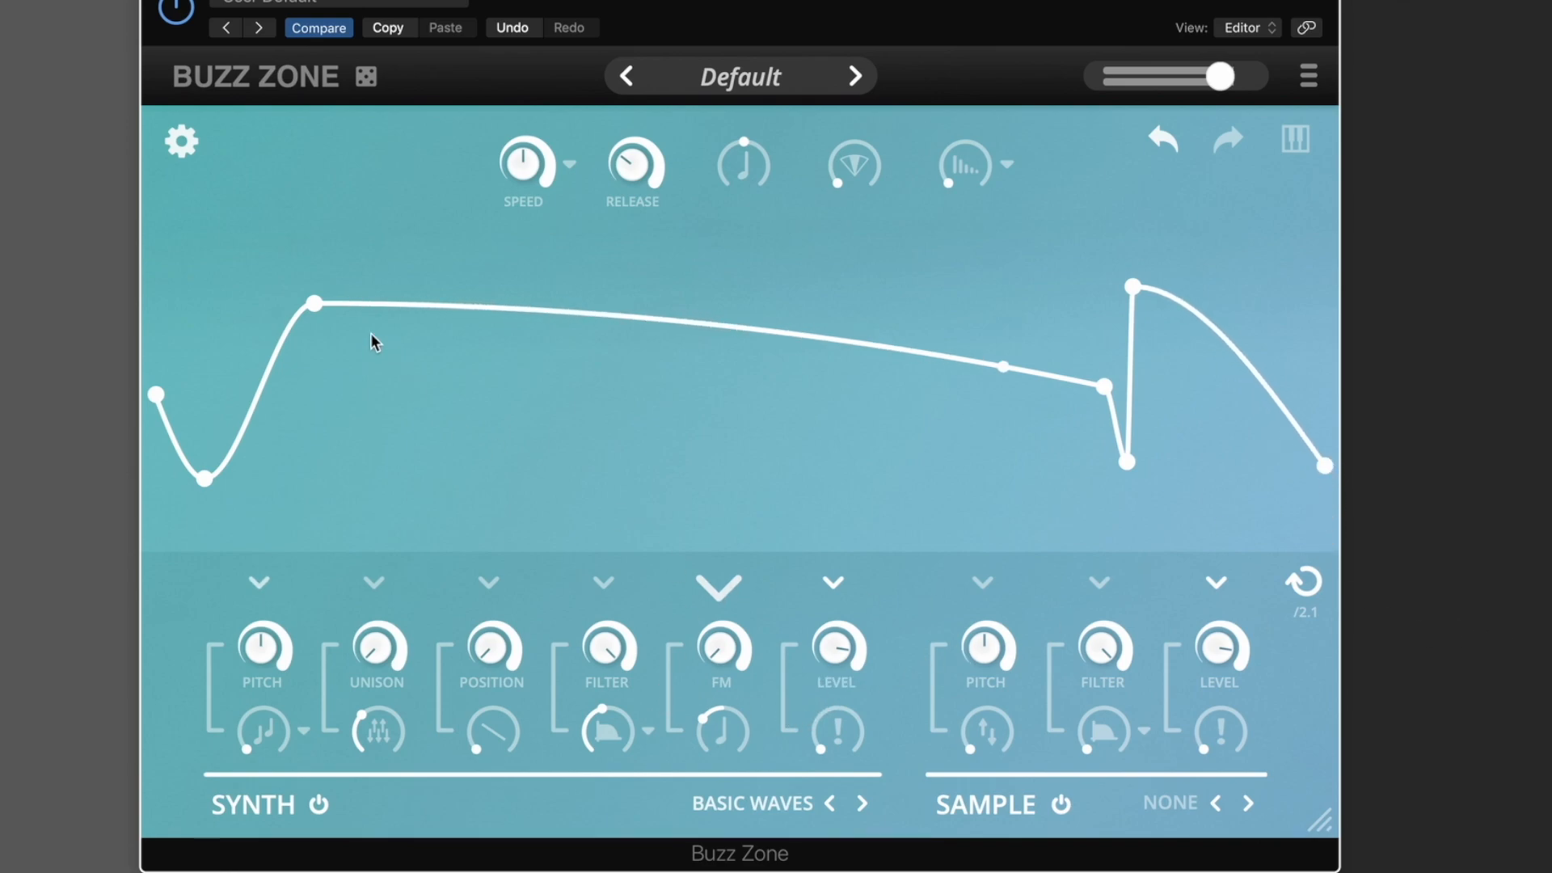
drag(314, 304, 378, 514)
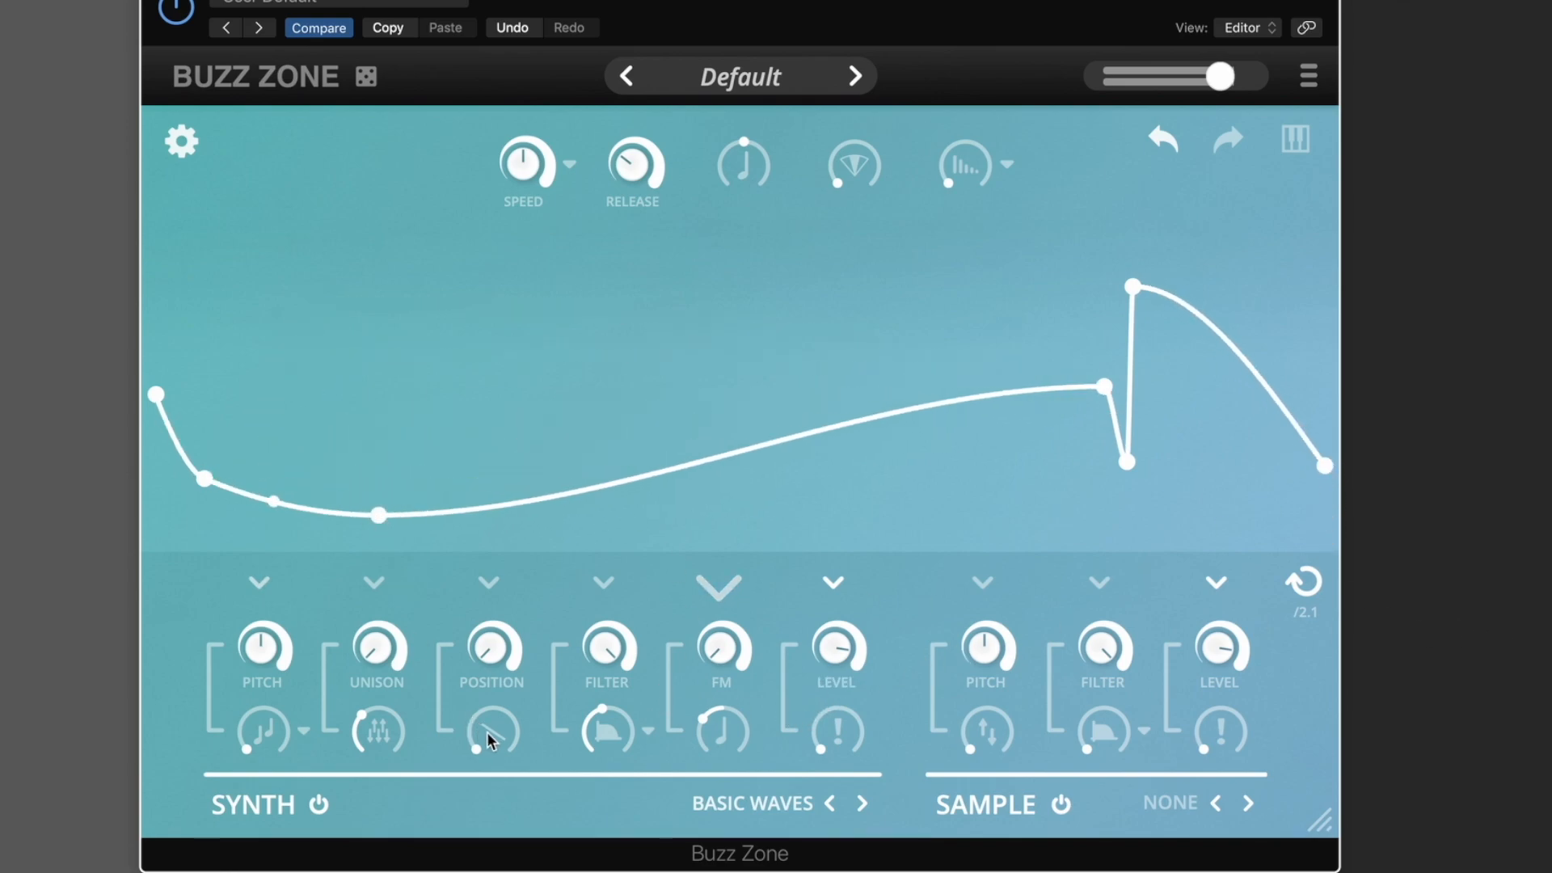
- Raise Synth Position to about its midpoint and build a Position envelope with an early dip and a late maximum peak, looping at /21.8
drag(488, 651, 483, 488)
click(257, 585)
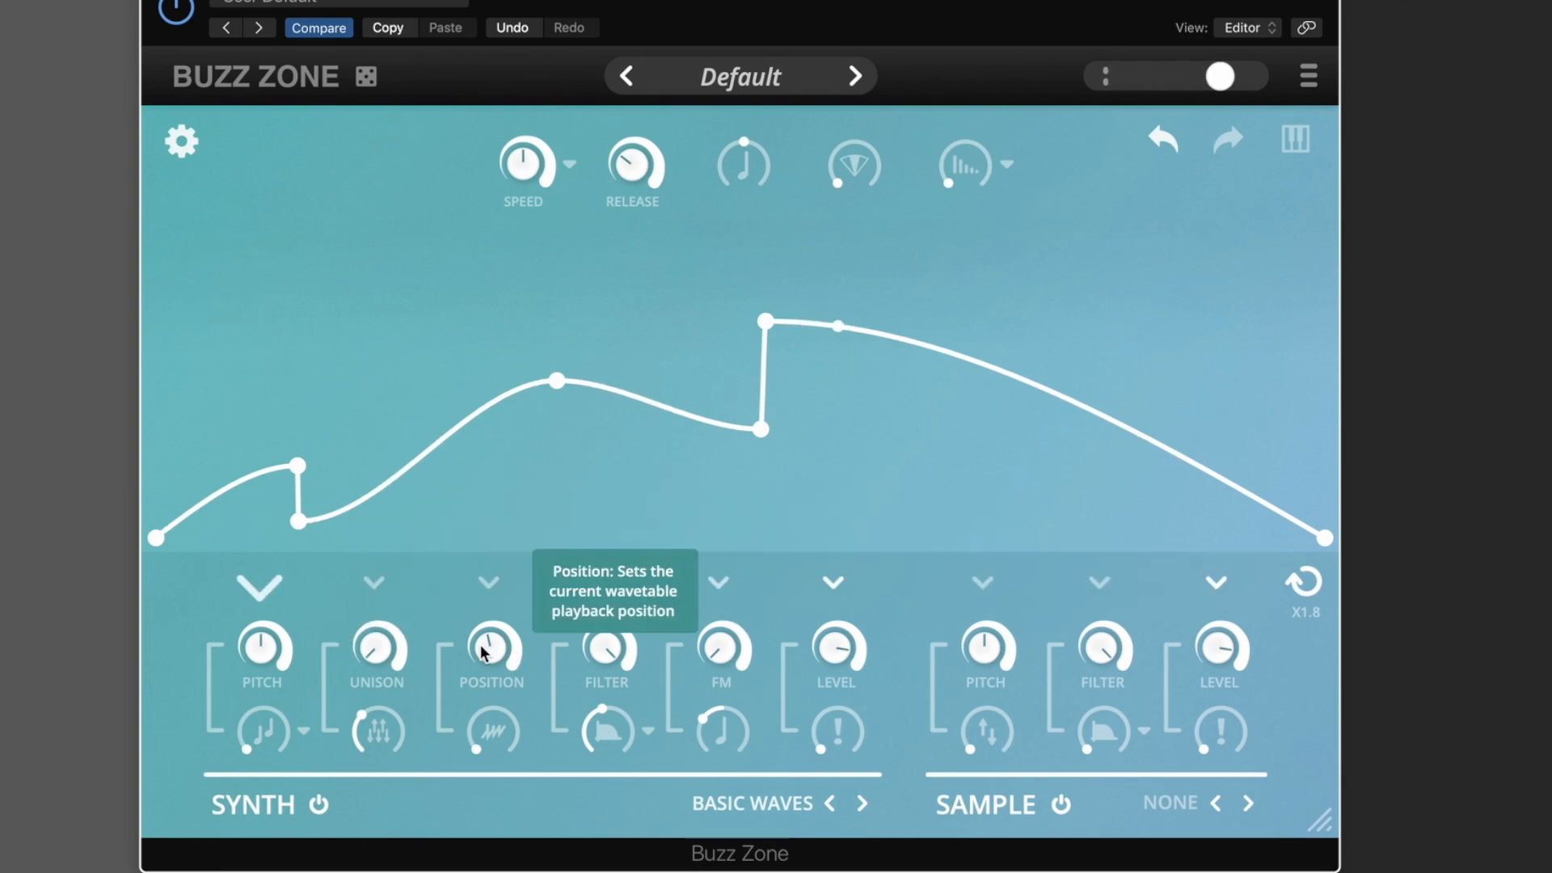
click(486, 585)
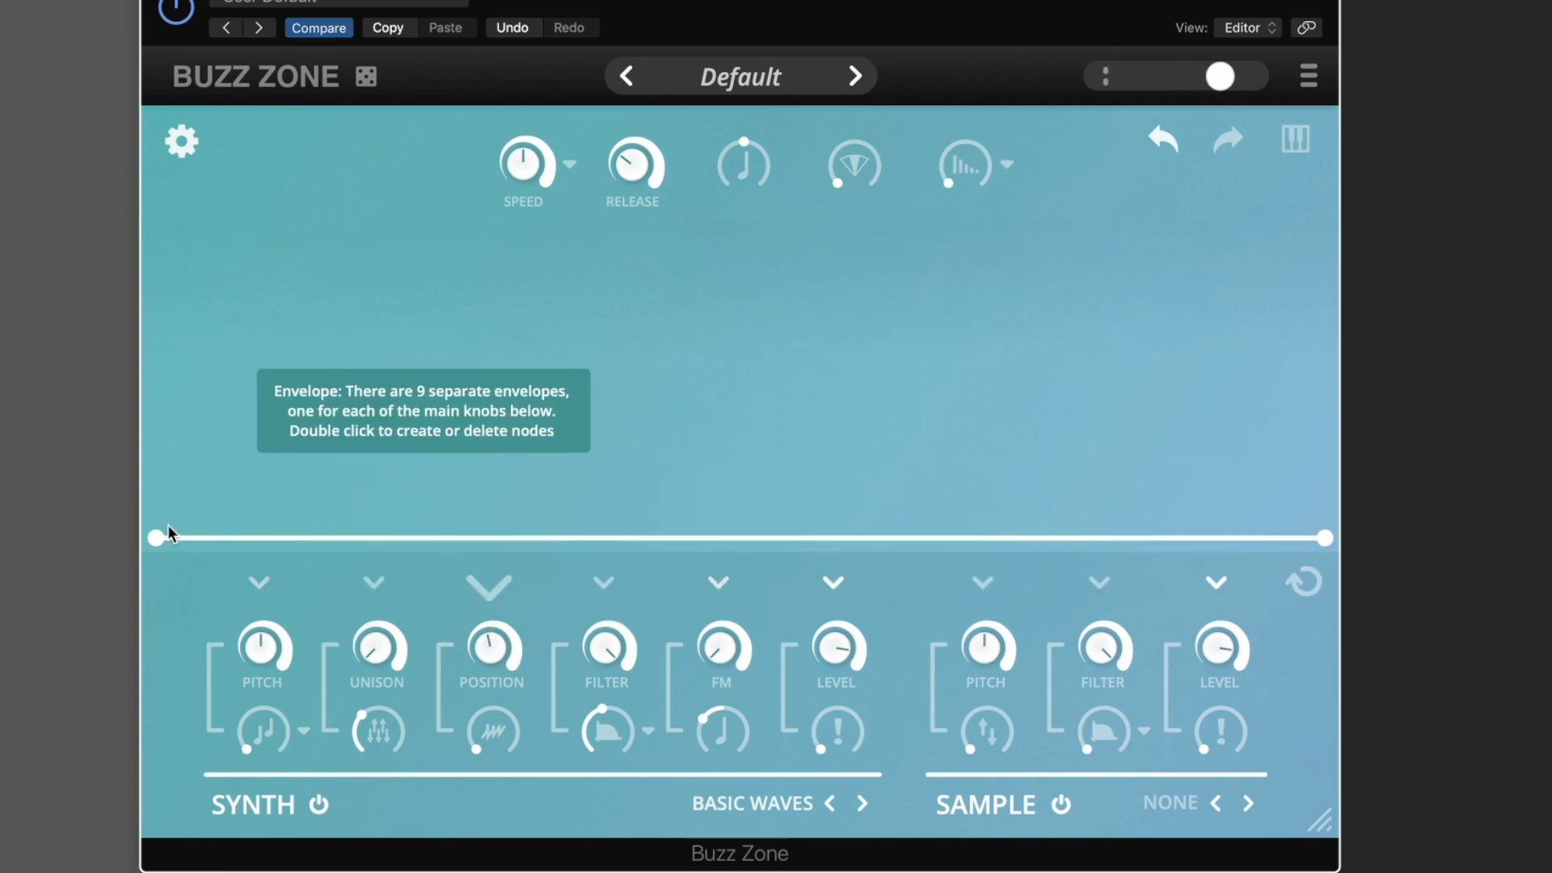
drag(167, 534, 167, 322)
double_click(324, 523)
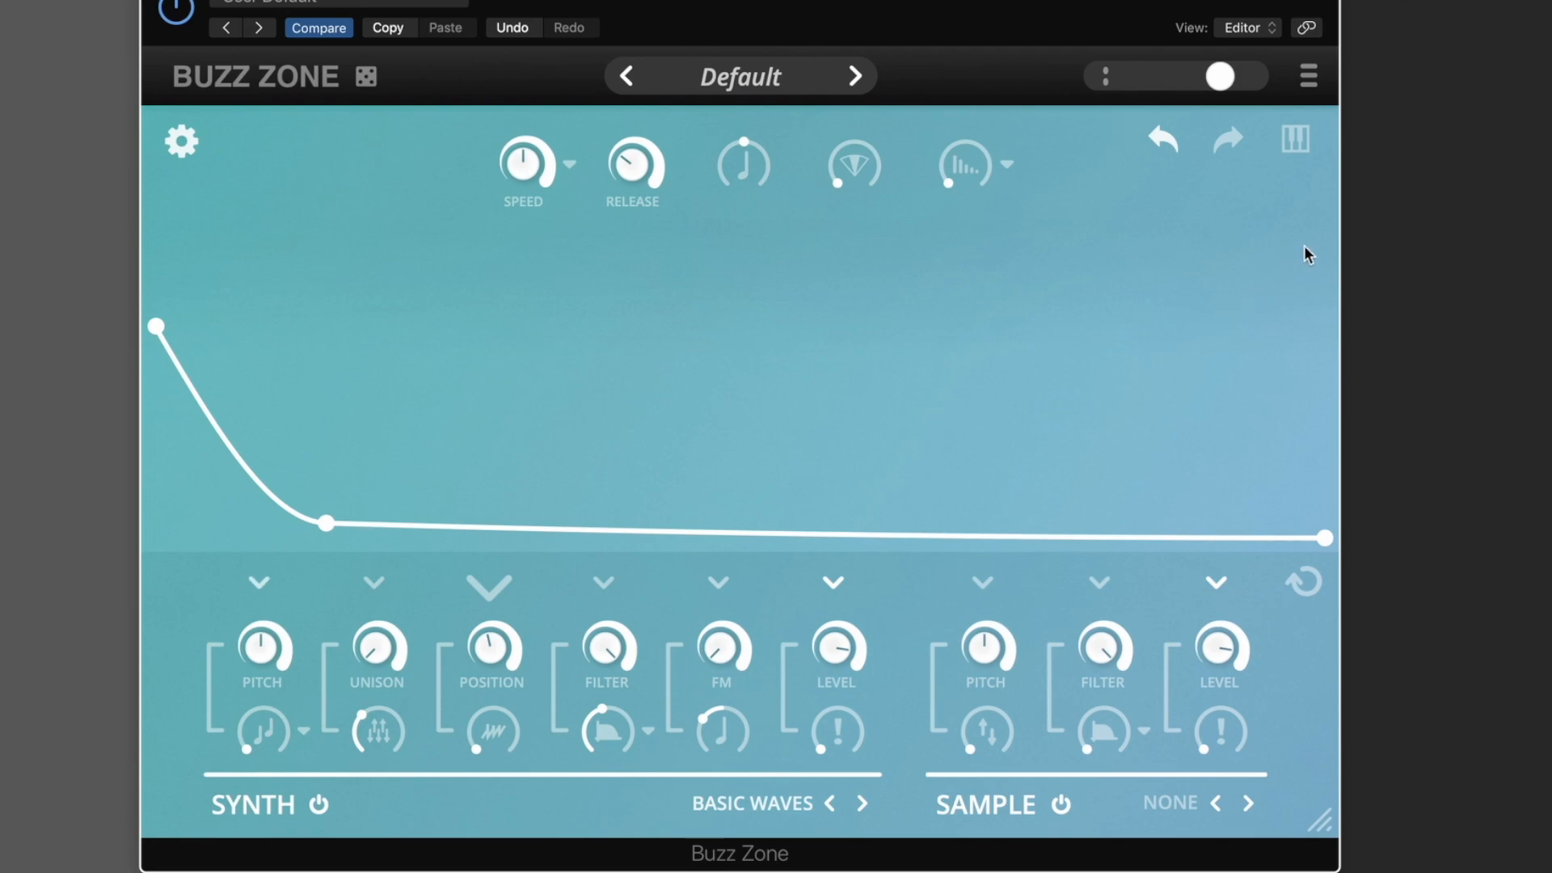
double_click(1239, 238)
mouse_move(1239, 238)
mouse_down()
mouse_move(1287, 233)
mouse_move(1262, 235)
mouse_up()
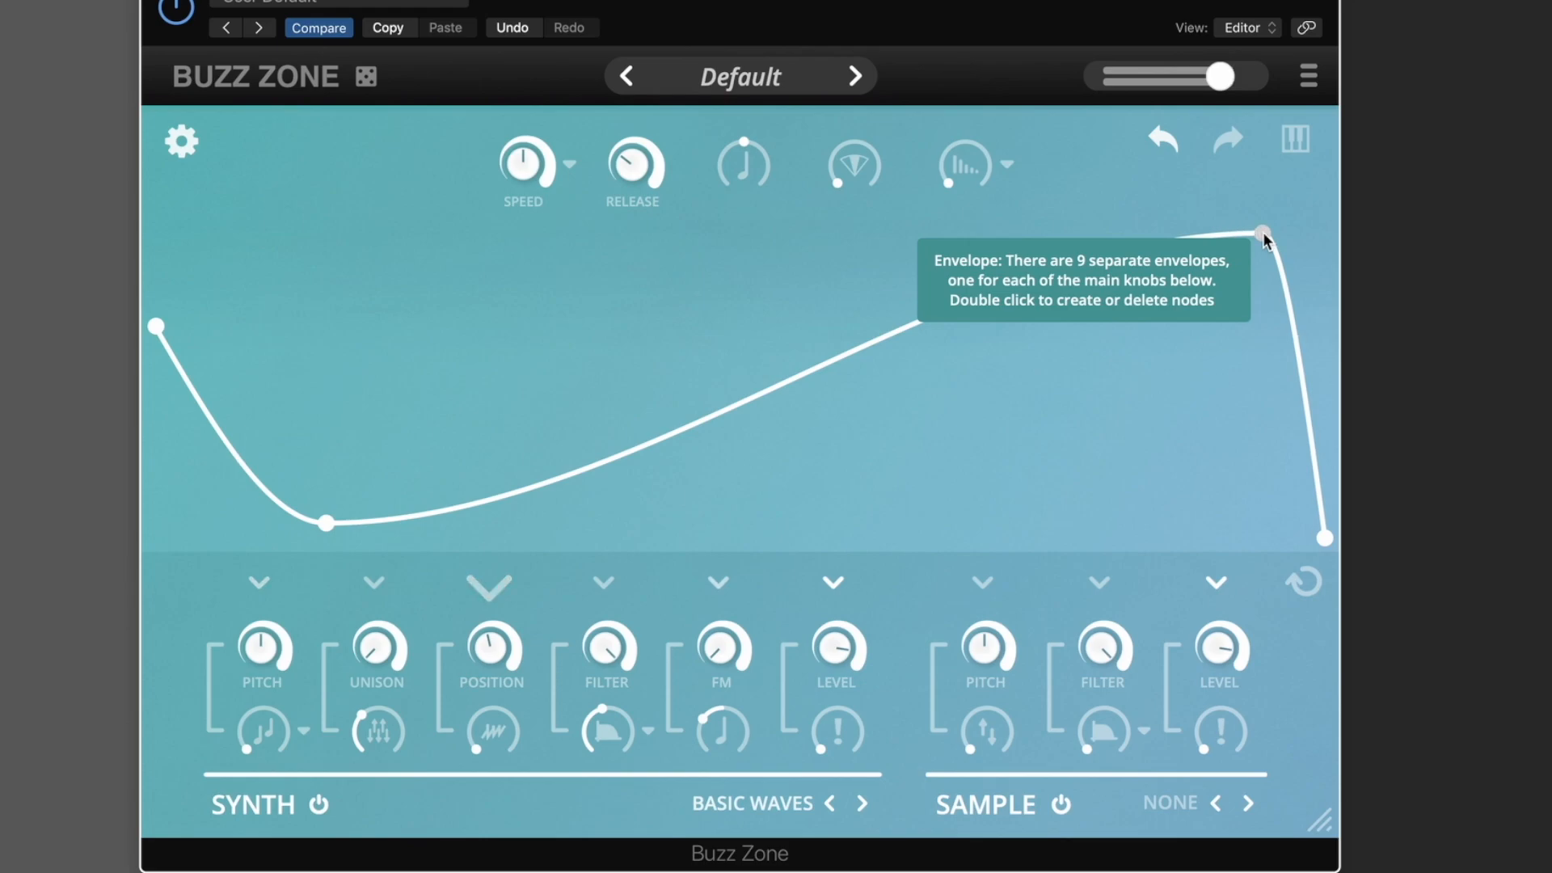
click(1308, 582)
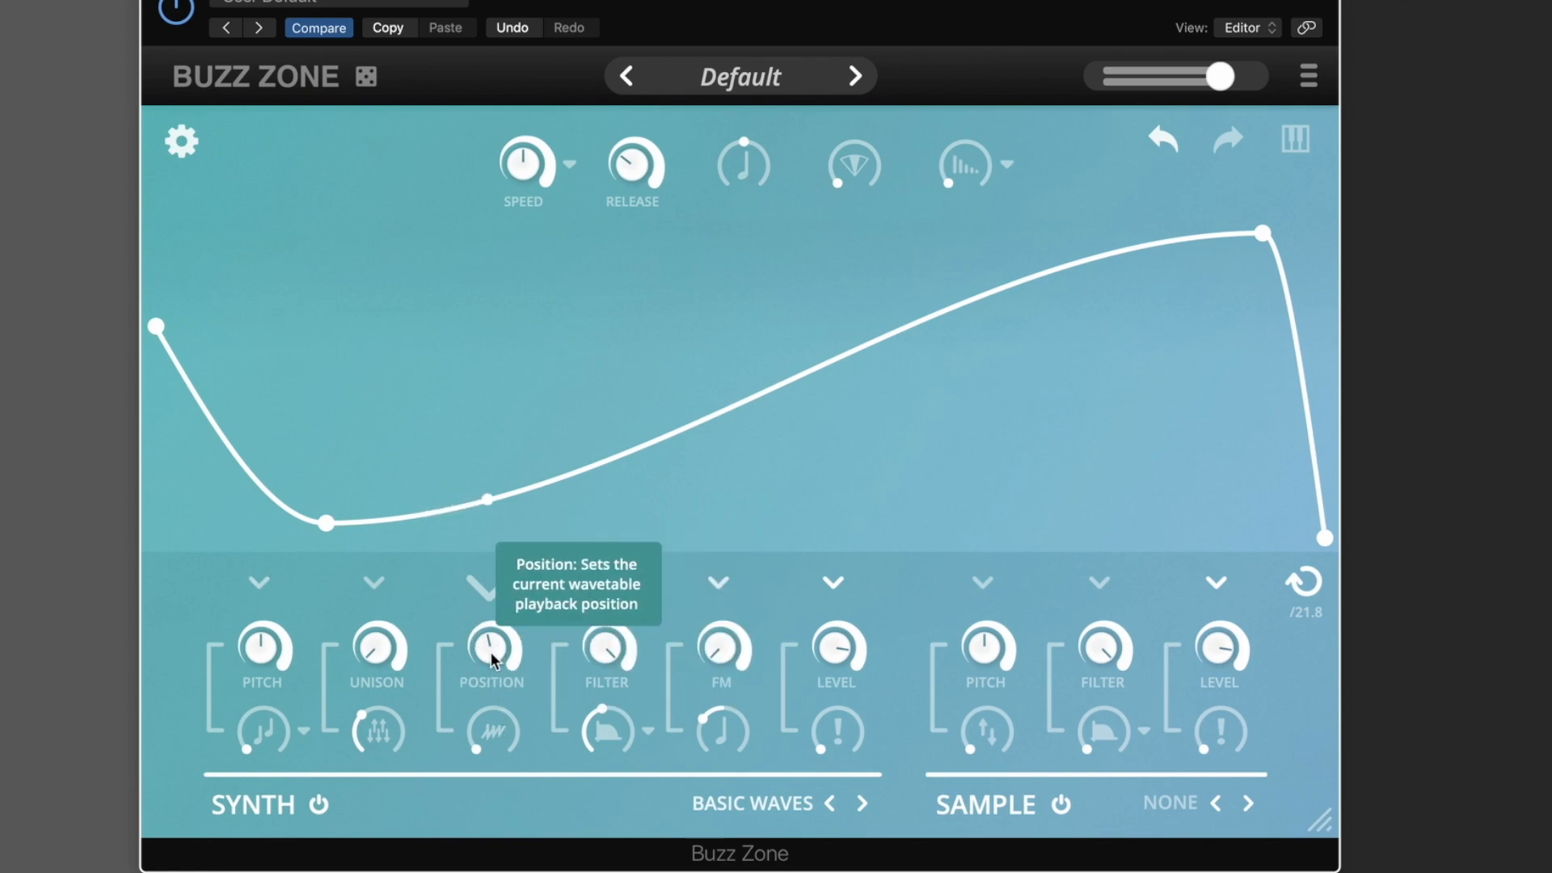
- Display the FM envelope, lower the Synth Position and Pitch, and set the tuning dial beneath FM to 2.78
click(260, 585)
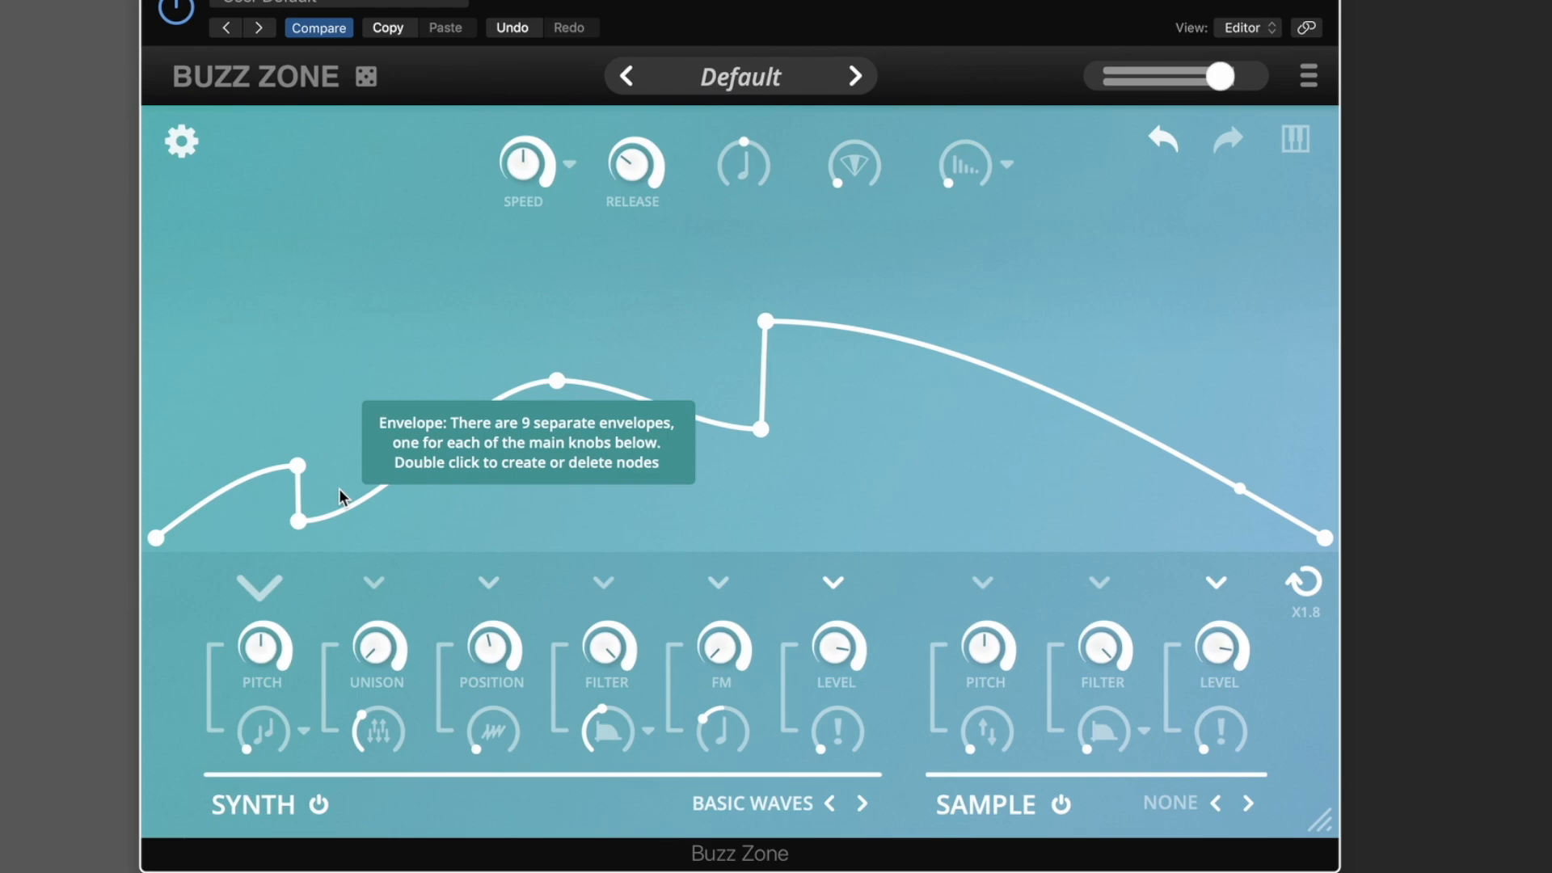
click(723, 588)
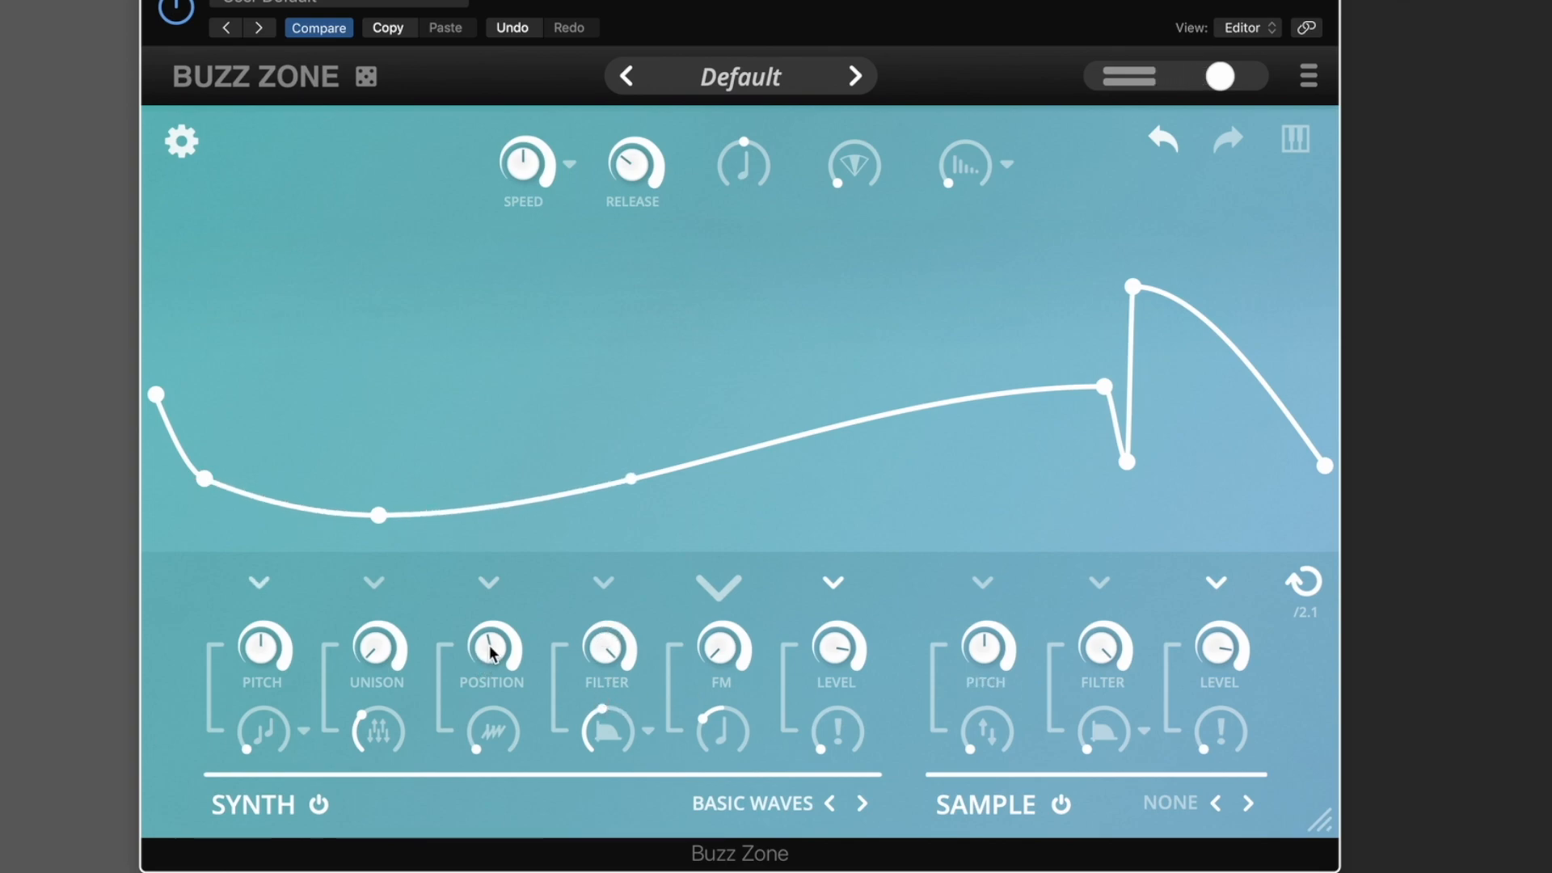
drag(490, 649, 472, 726)
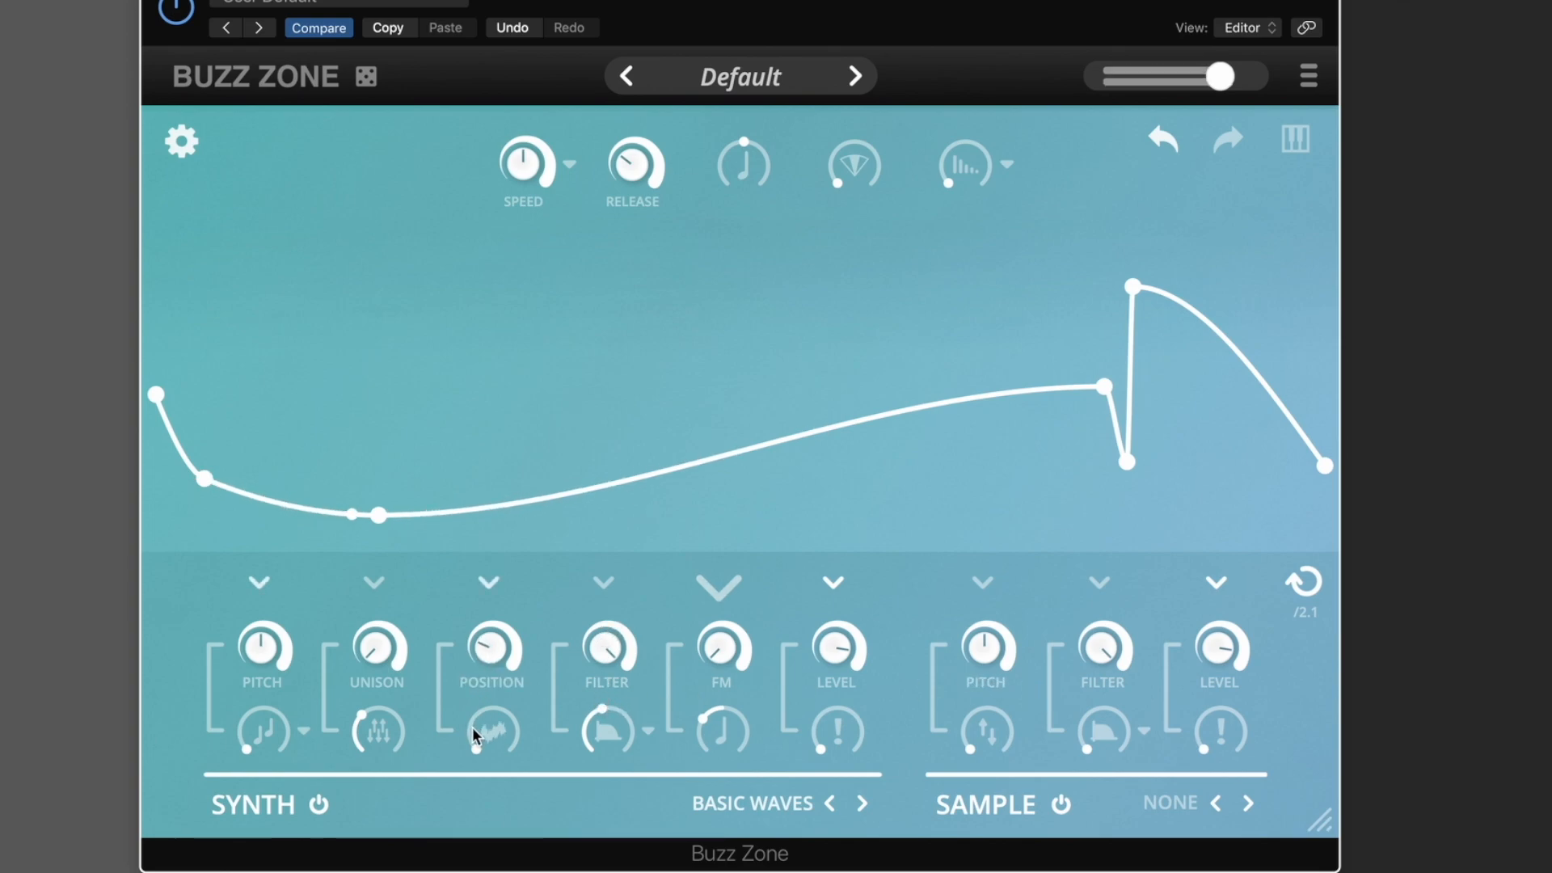
drag(264, 653, 268, 768)
drag(726, 727, 730, 577)
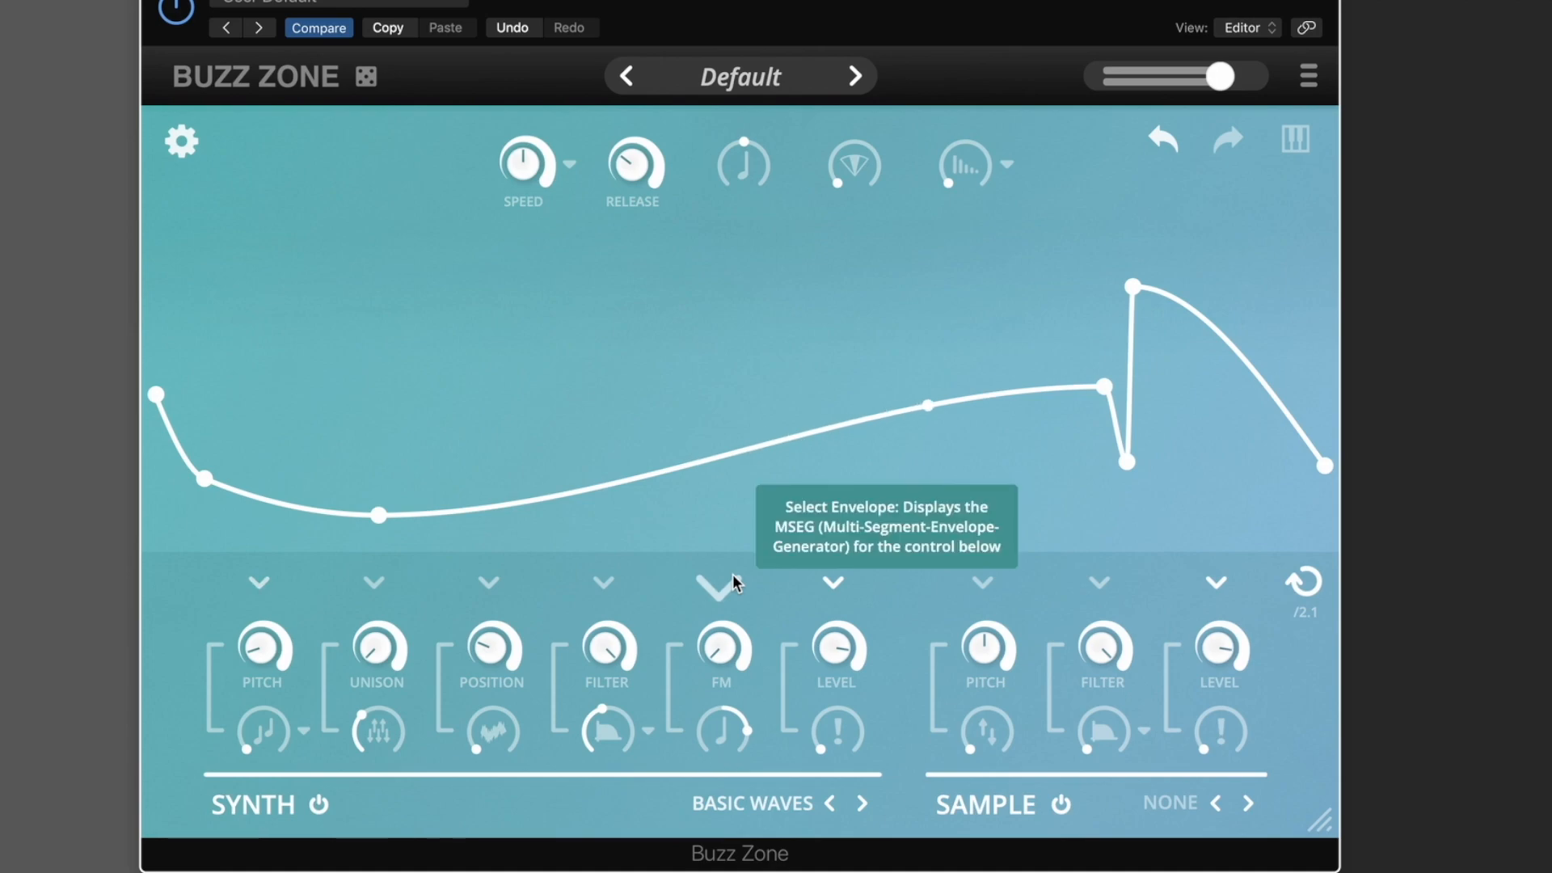
click(730, 593)
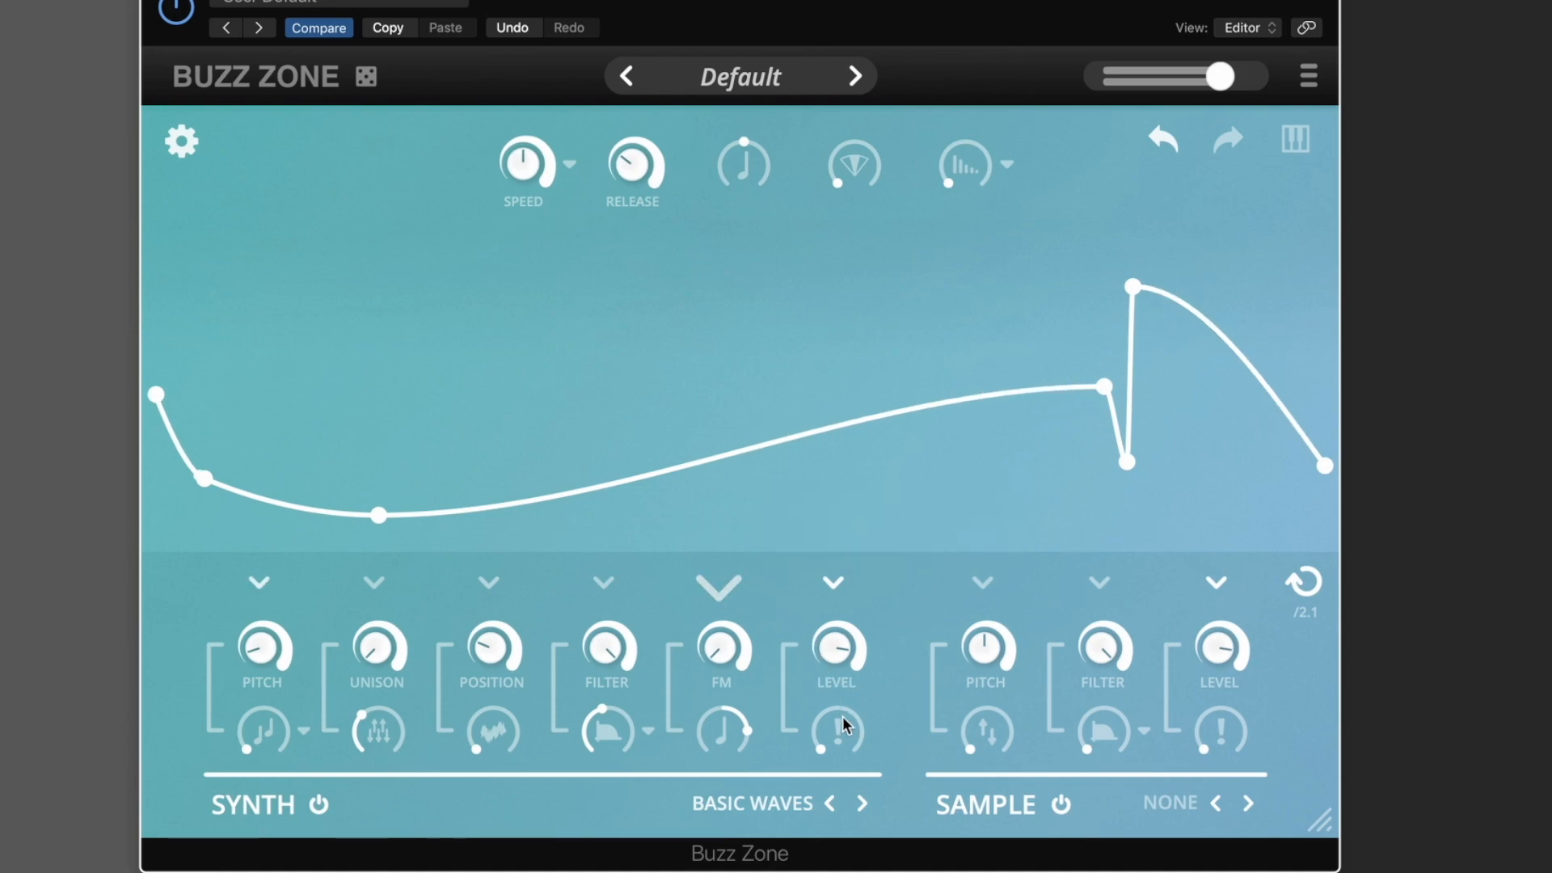
- Turn up the dial beneath Synth Level and set the mode of the dial beneath Synth Pitch to Unison
drag(842, 718, 839, 544)
click(303, 731)
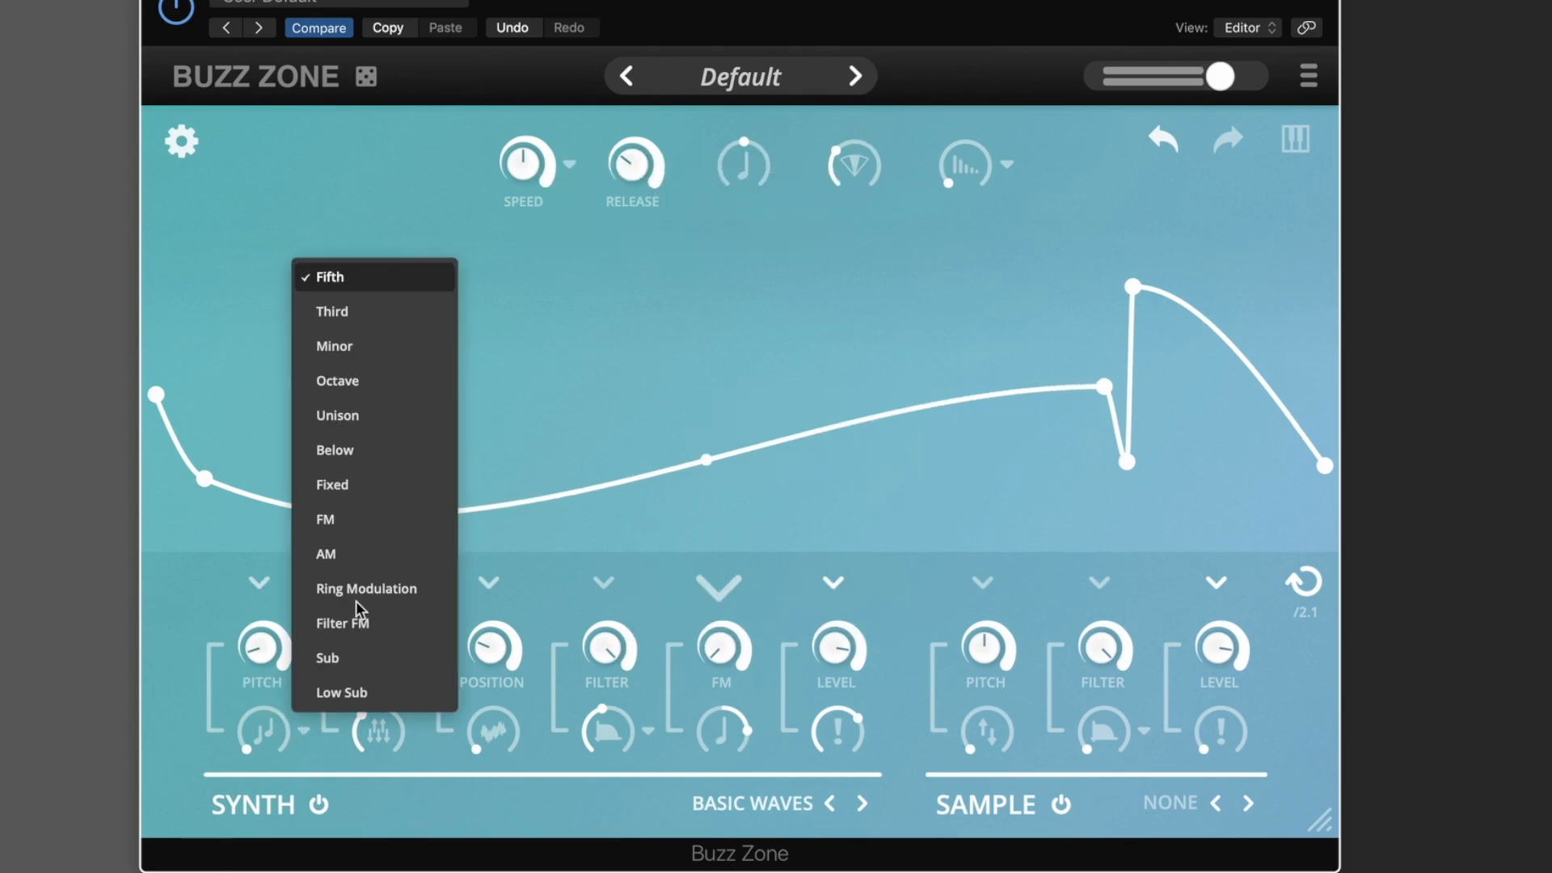
click(363, 422)
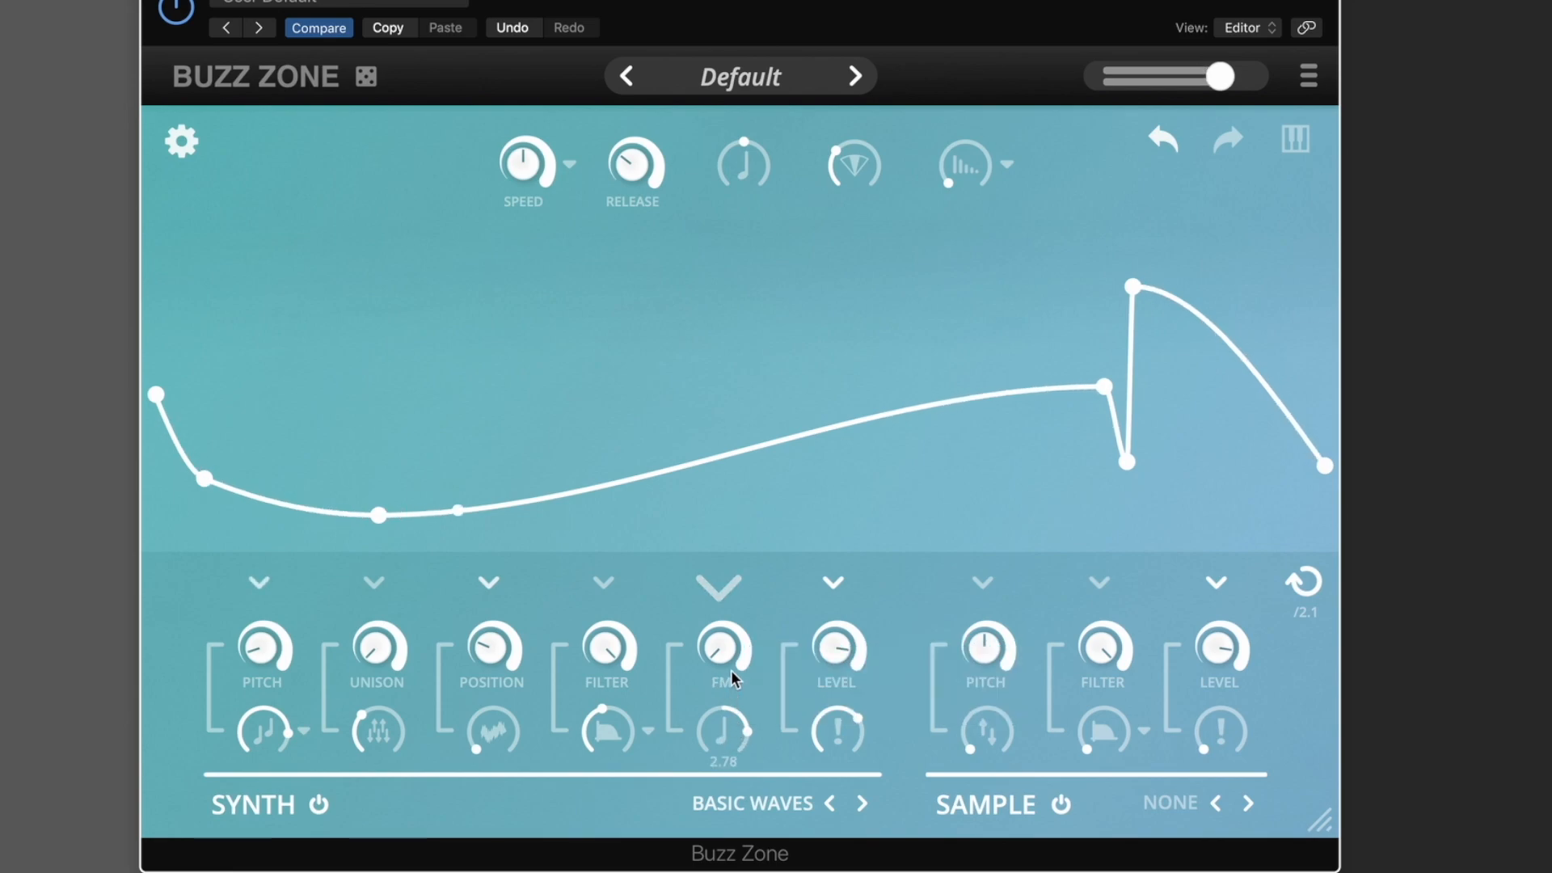
- Raise the Synth FM amount slightly, turn down the tuning dial beneath it, and fine-tune the Synth Position
drag(728, 653, 724, 632)
drag(723, 731, 710, 784)
drag(493, 657, 493, 659)
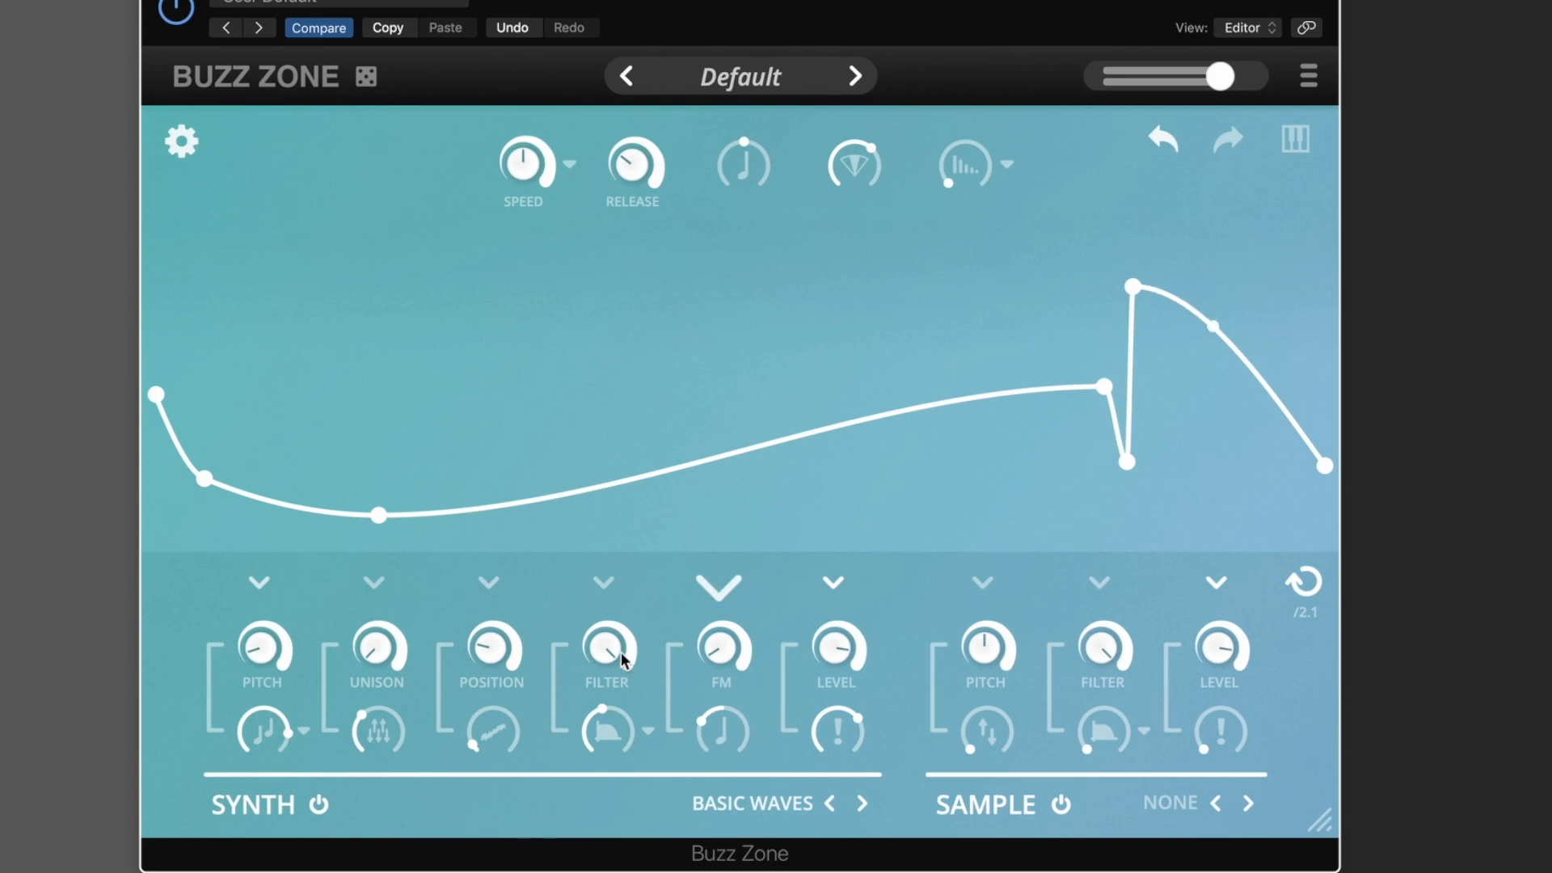
- Turn the dial beneath Synth Filter down to near its minimum and raise the Synth FM amount
drag(601, 716, 604, 821)
click(646, 726)
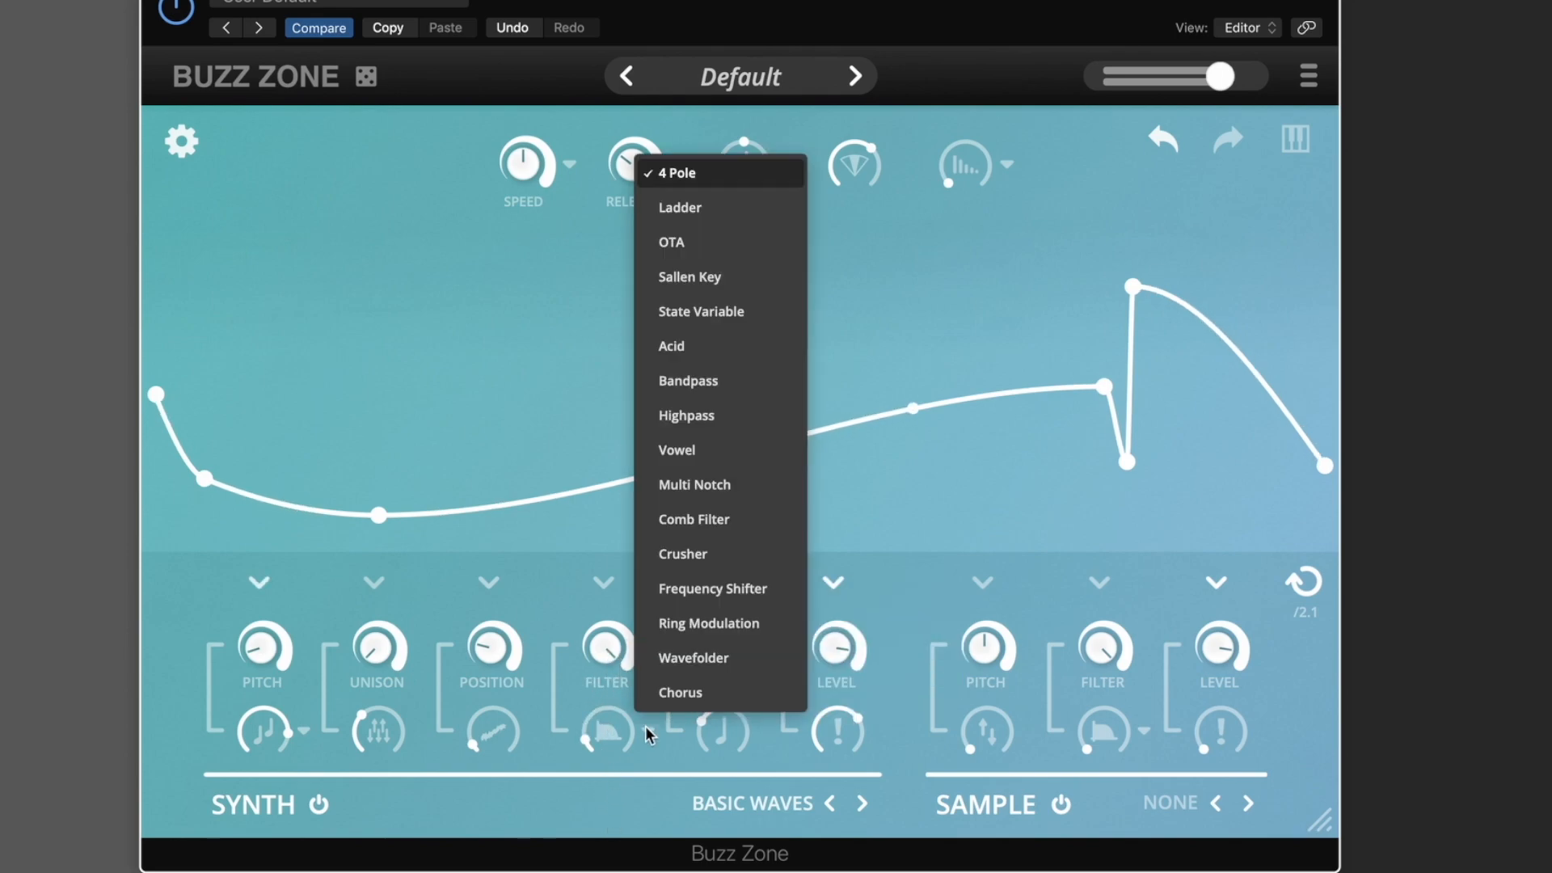
click(600, 528)
drag(710, 649, 709, 574)
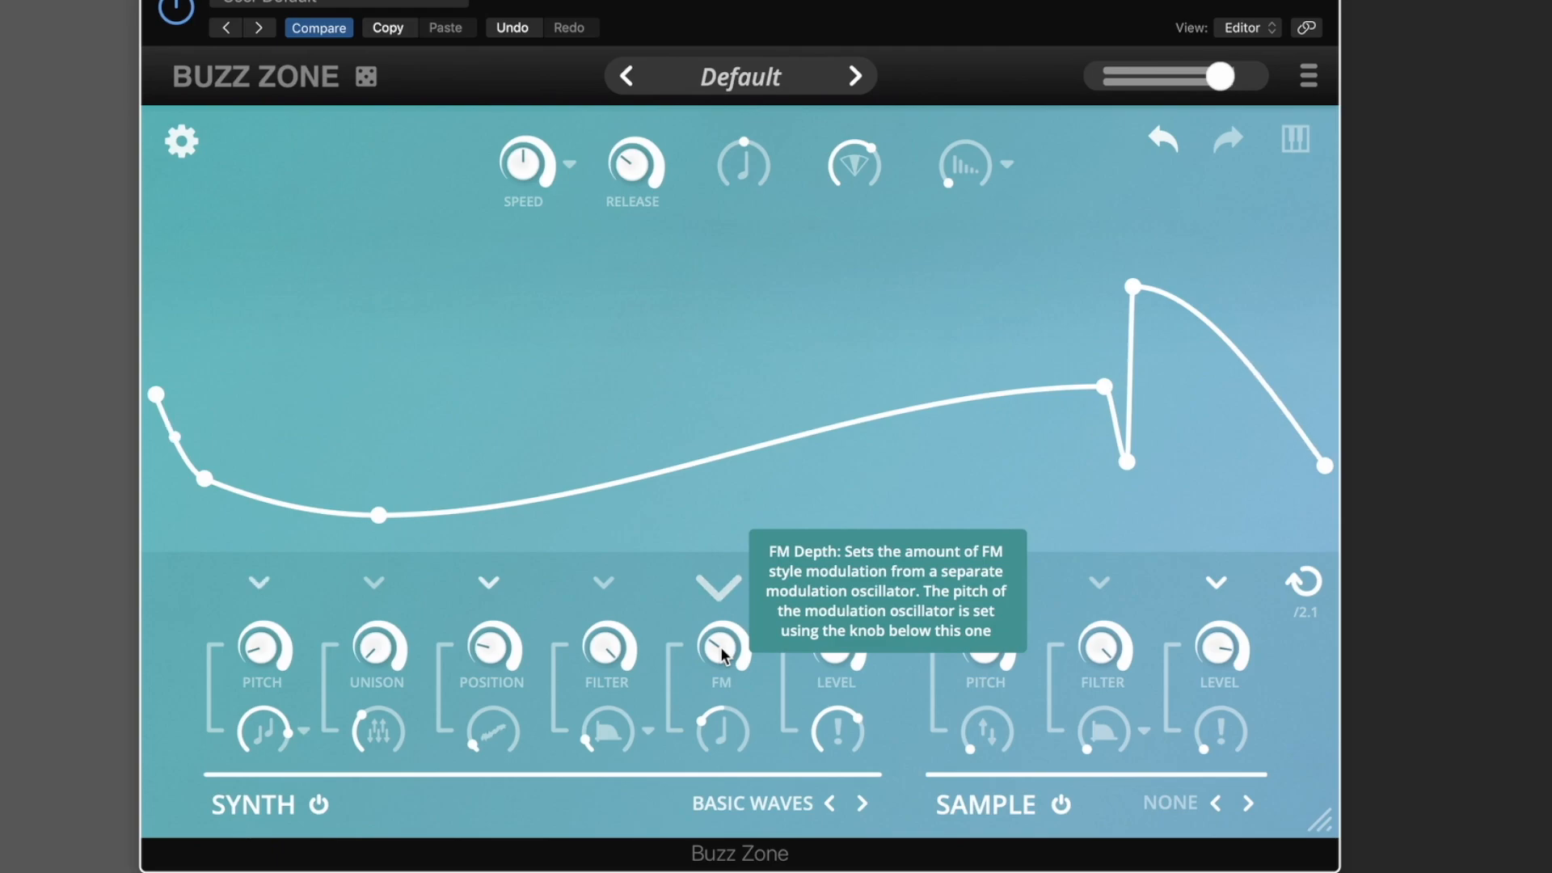
- Display the Synth Pitch envelope, raise its start node, and move the early low node later and slightly higher
click(262, 587)
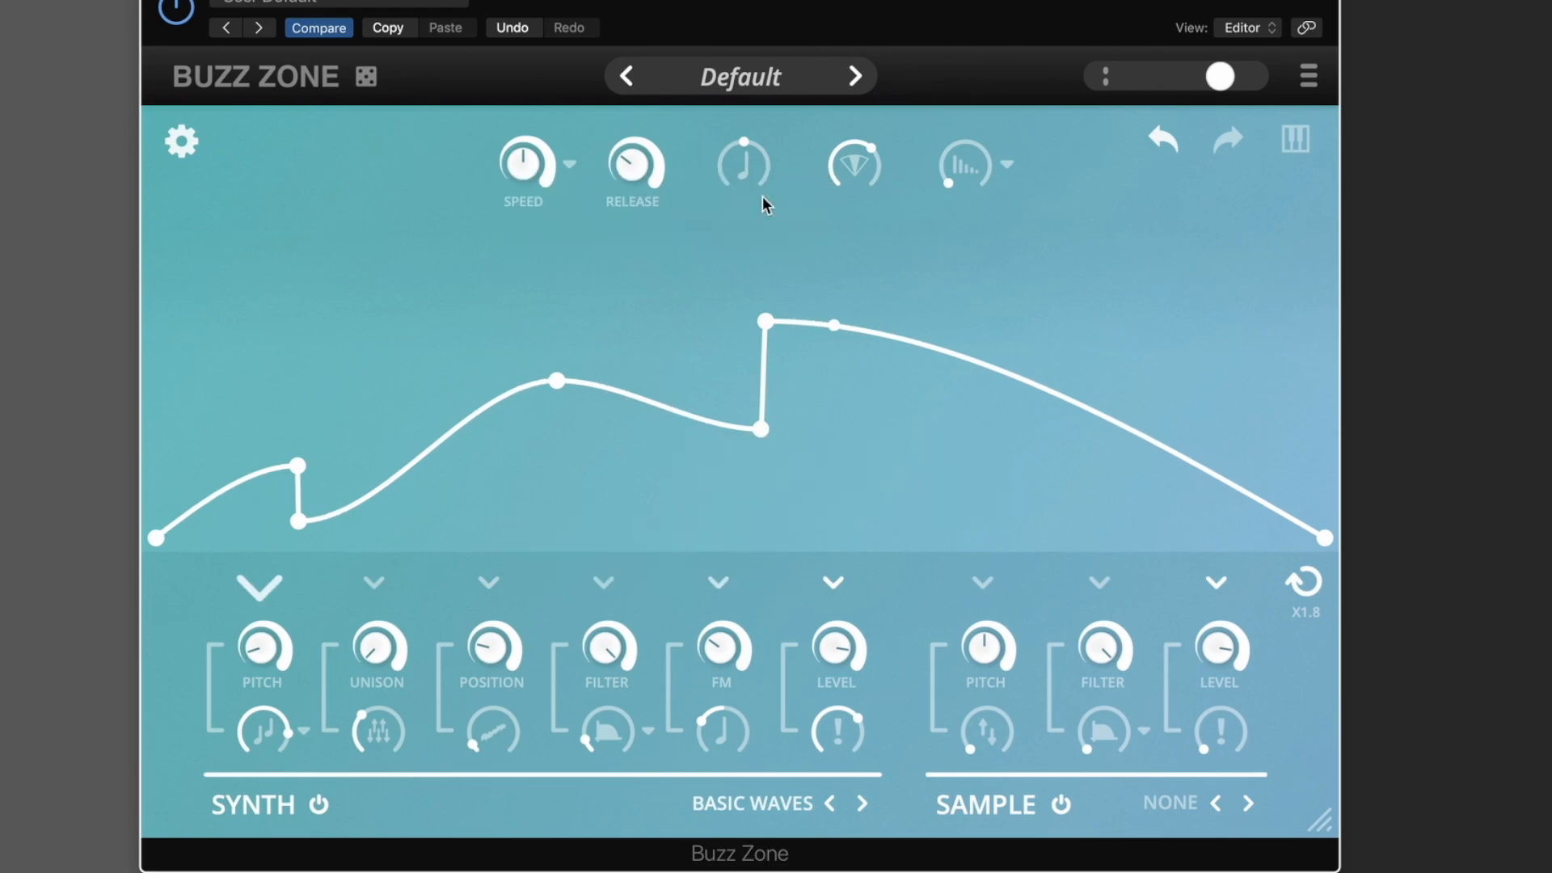
click(569, 166)
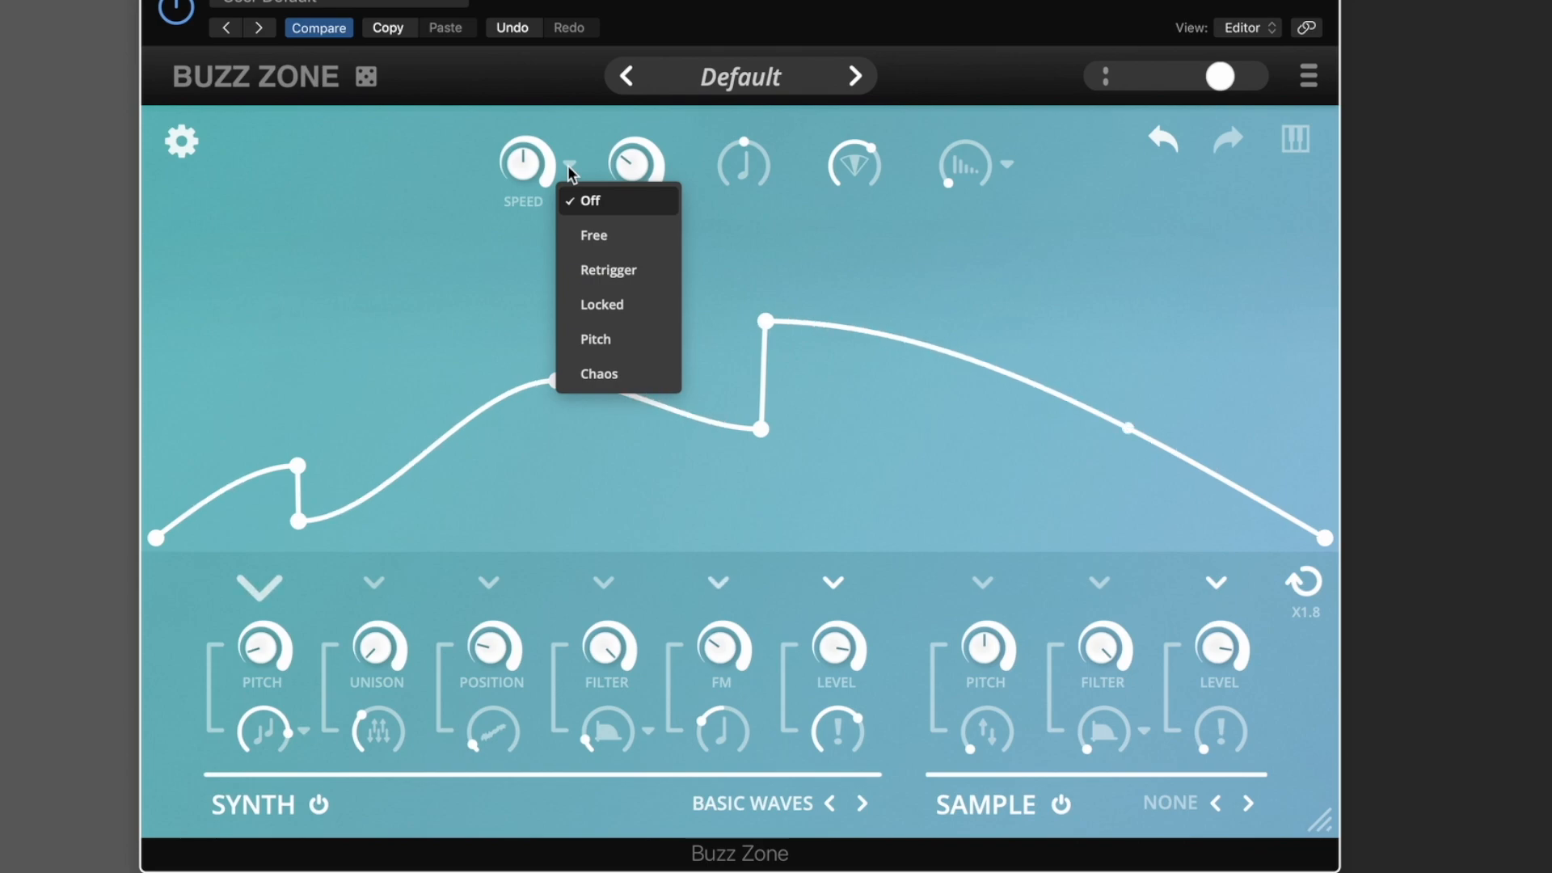
click(567, 165)
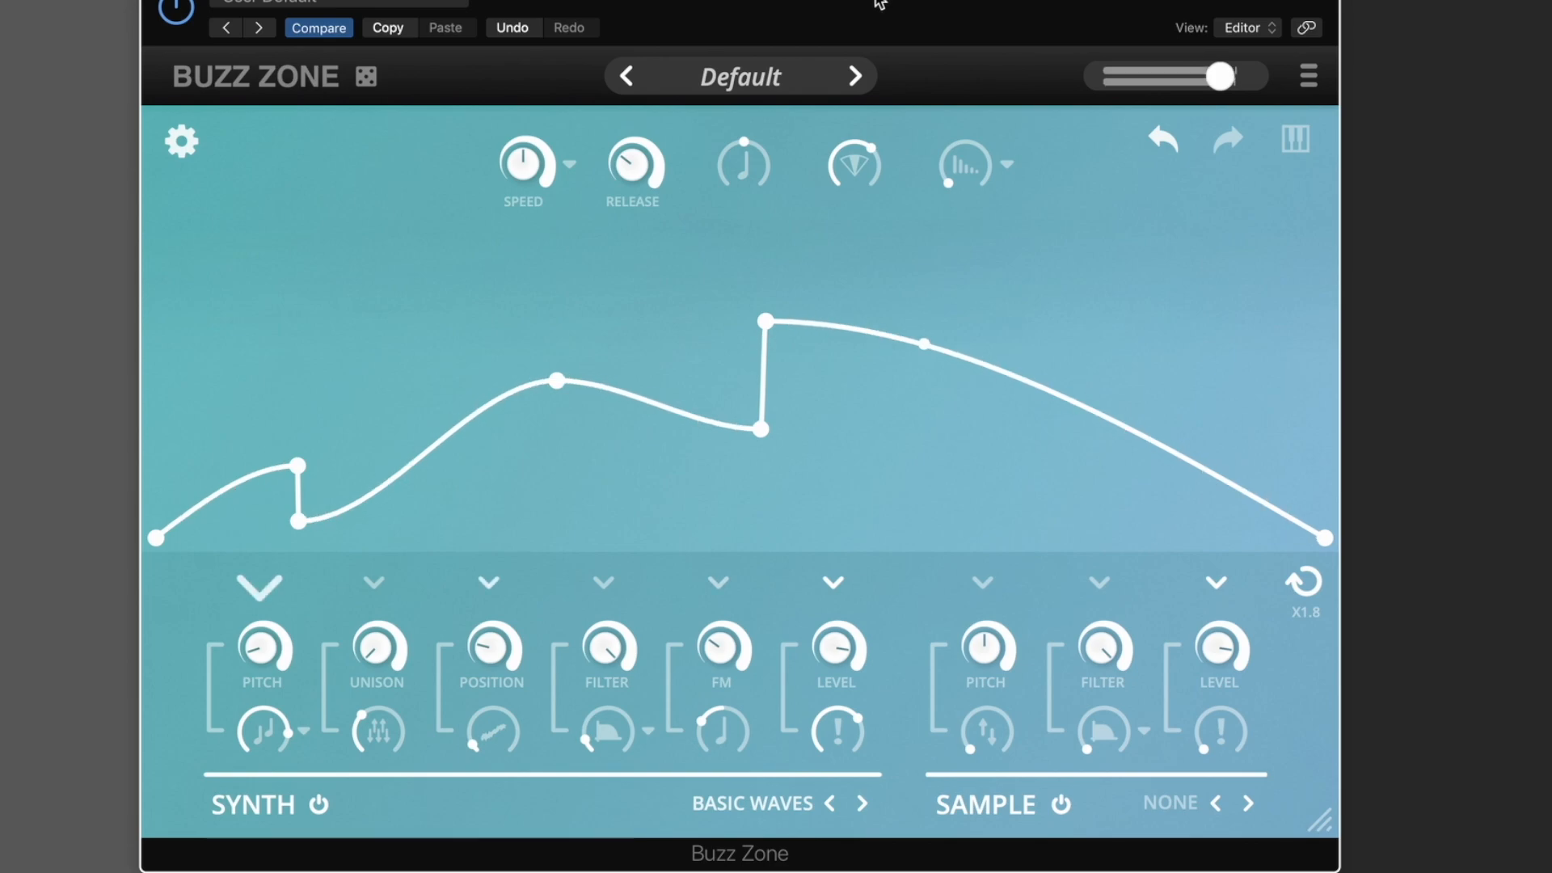
drag(162, 536, 171, 371)
drag(298, 522, 398, 502)
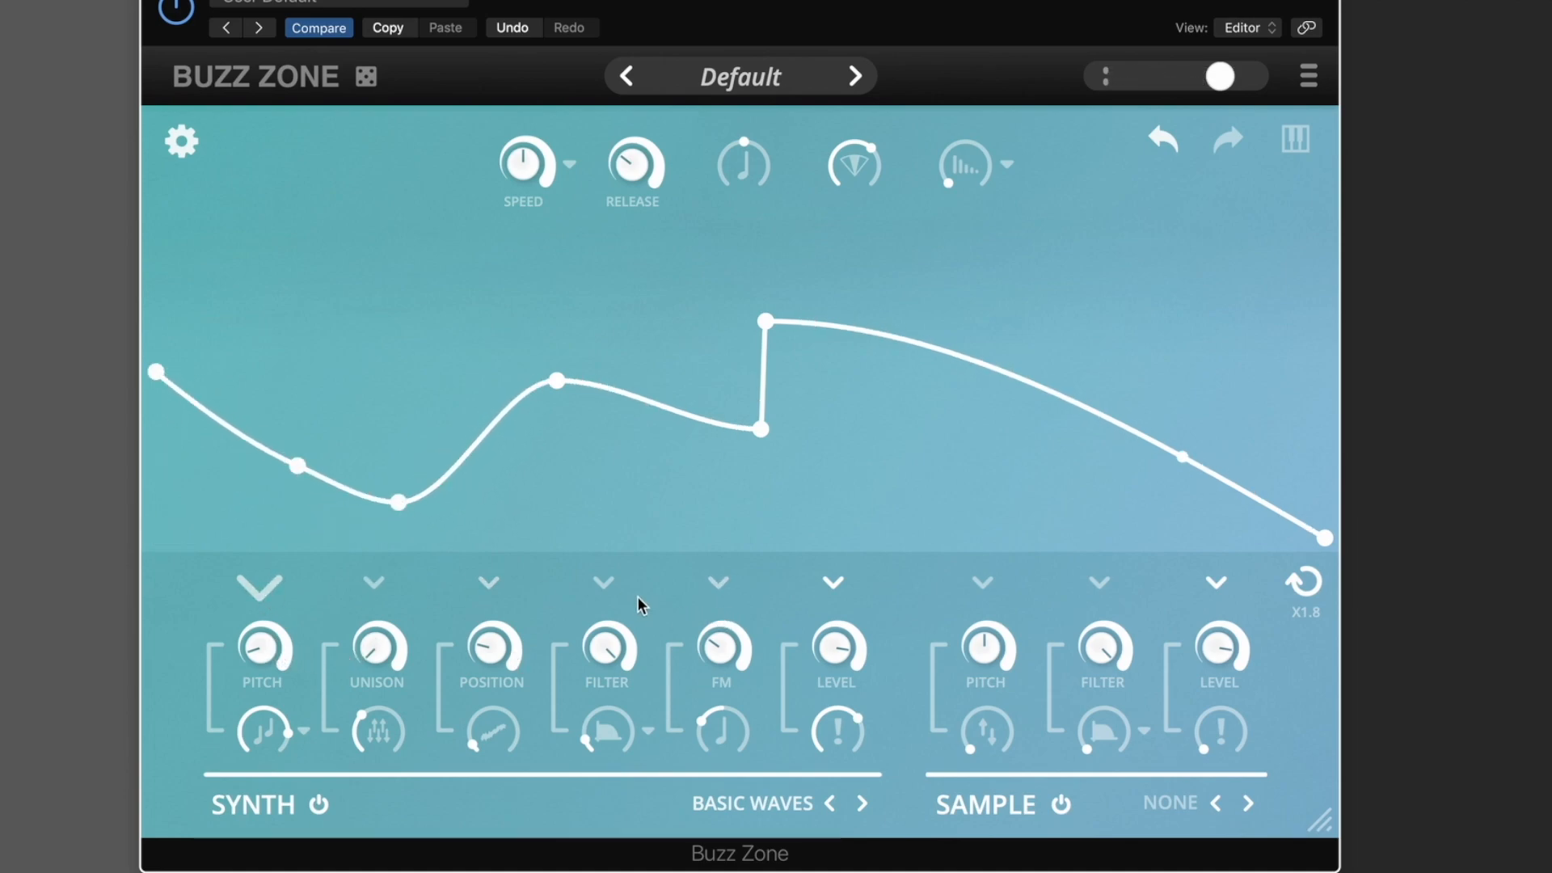
- In the Synth FM envelope, lower the early low node and the late dip, and add a low node before the late rise
click(719, 584)
drag(381, 515, 388, 537)
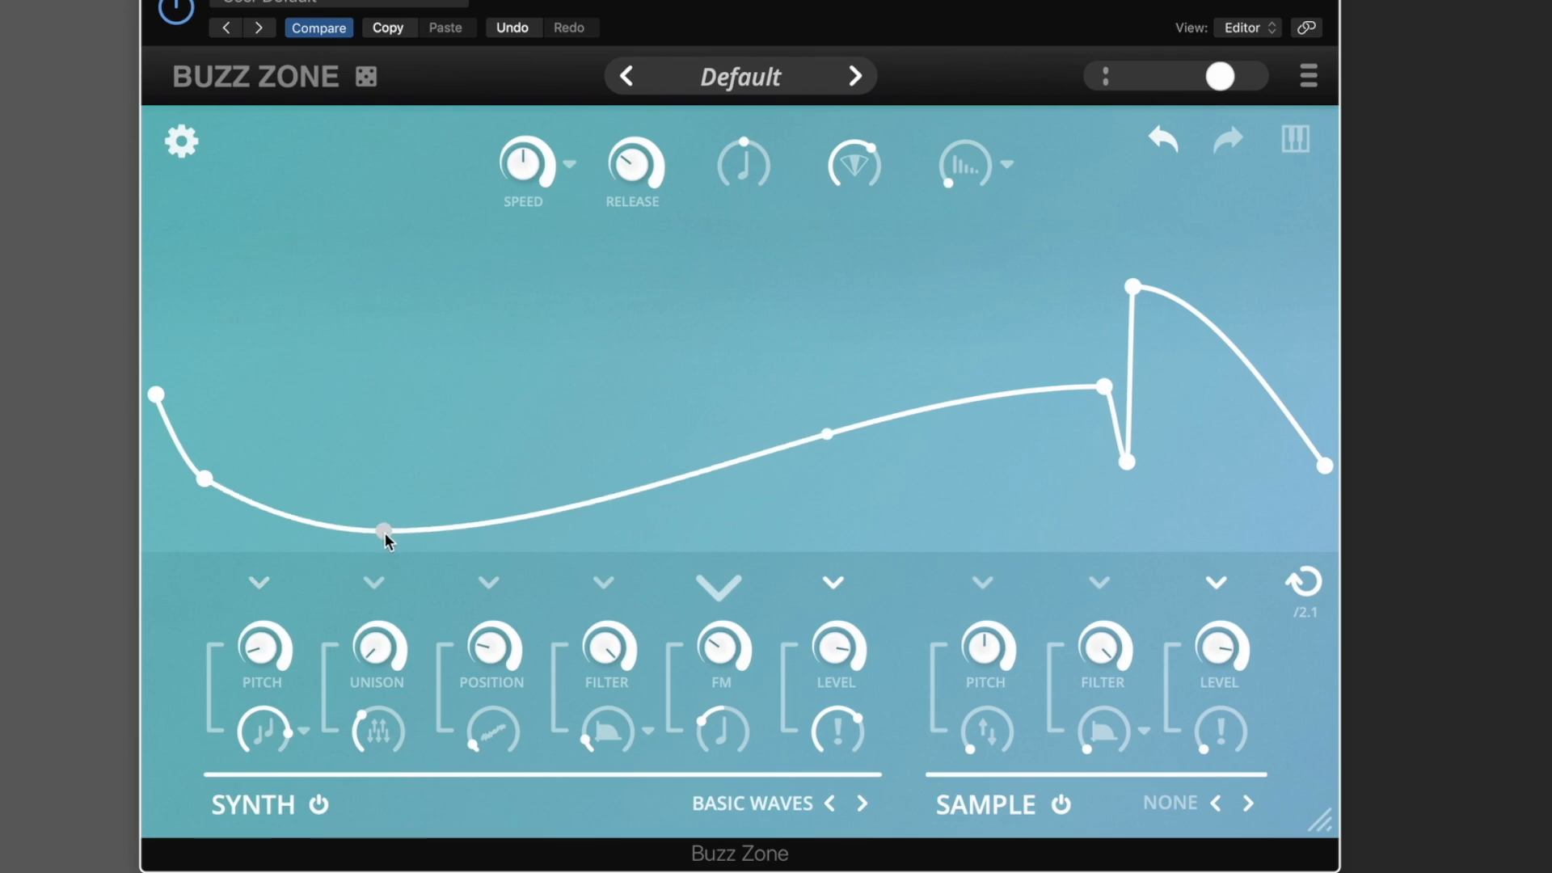
drag(1123, 465, 1127, 531)
double_click(973, 499)
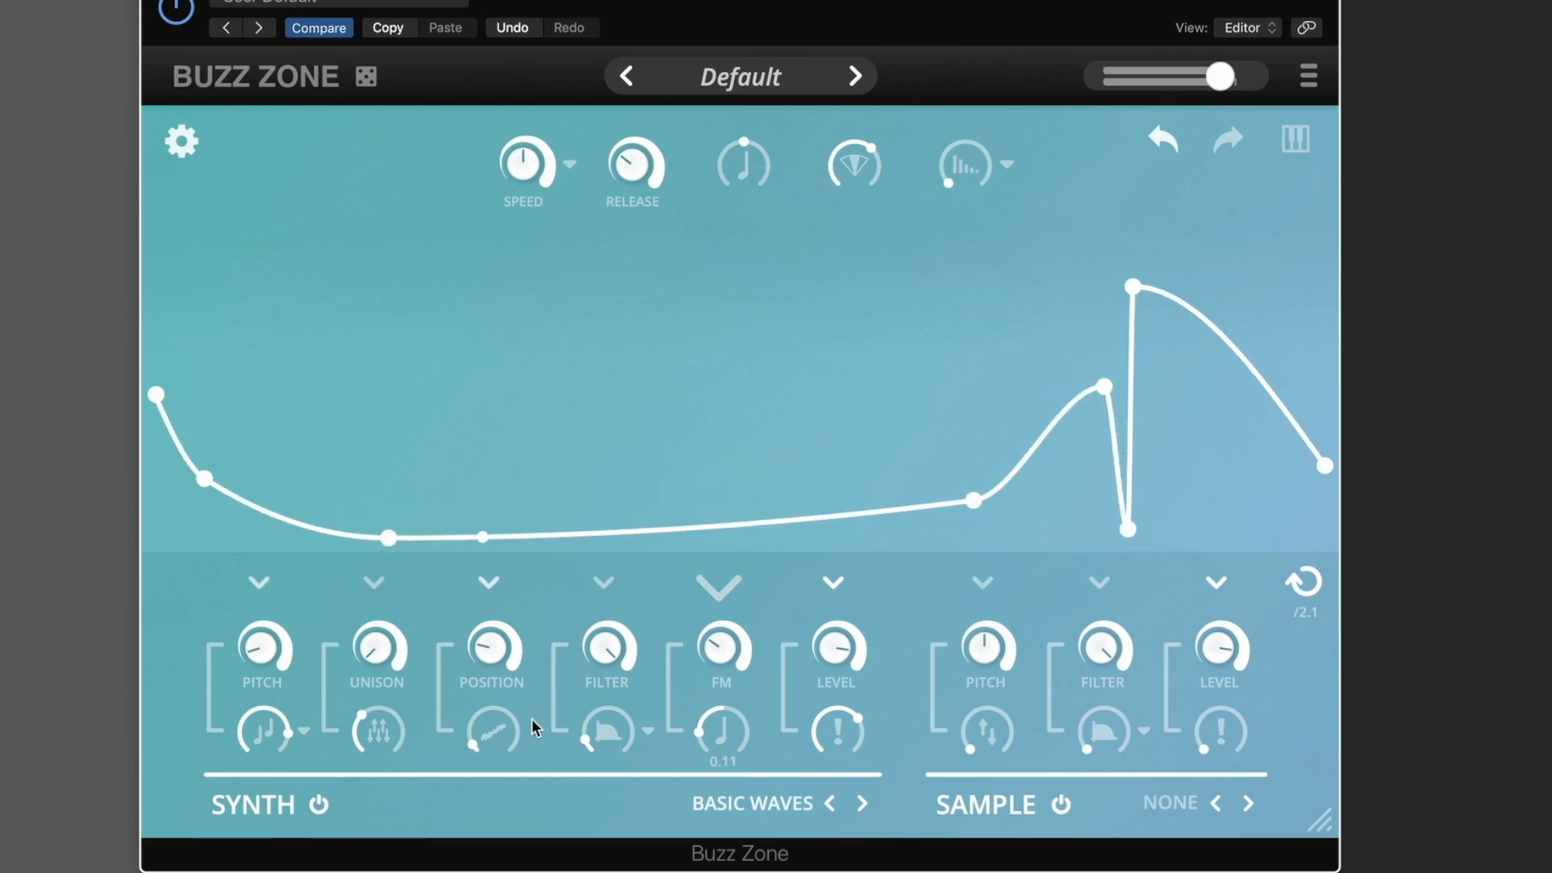
- Replace the synth's Basic Waves wavetable with the OK wavetable
click(747, 804)
mouse_move(714, 373)
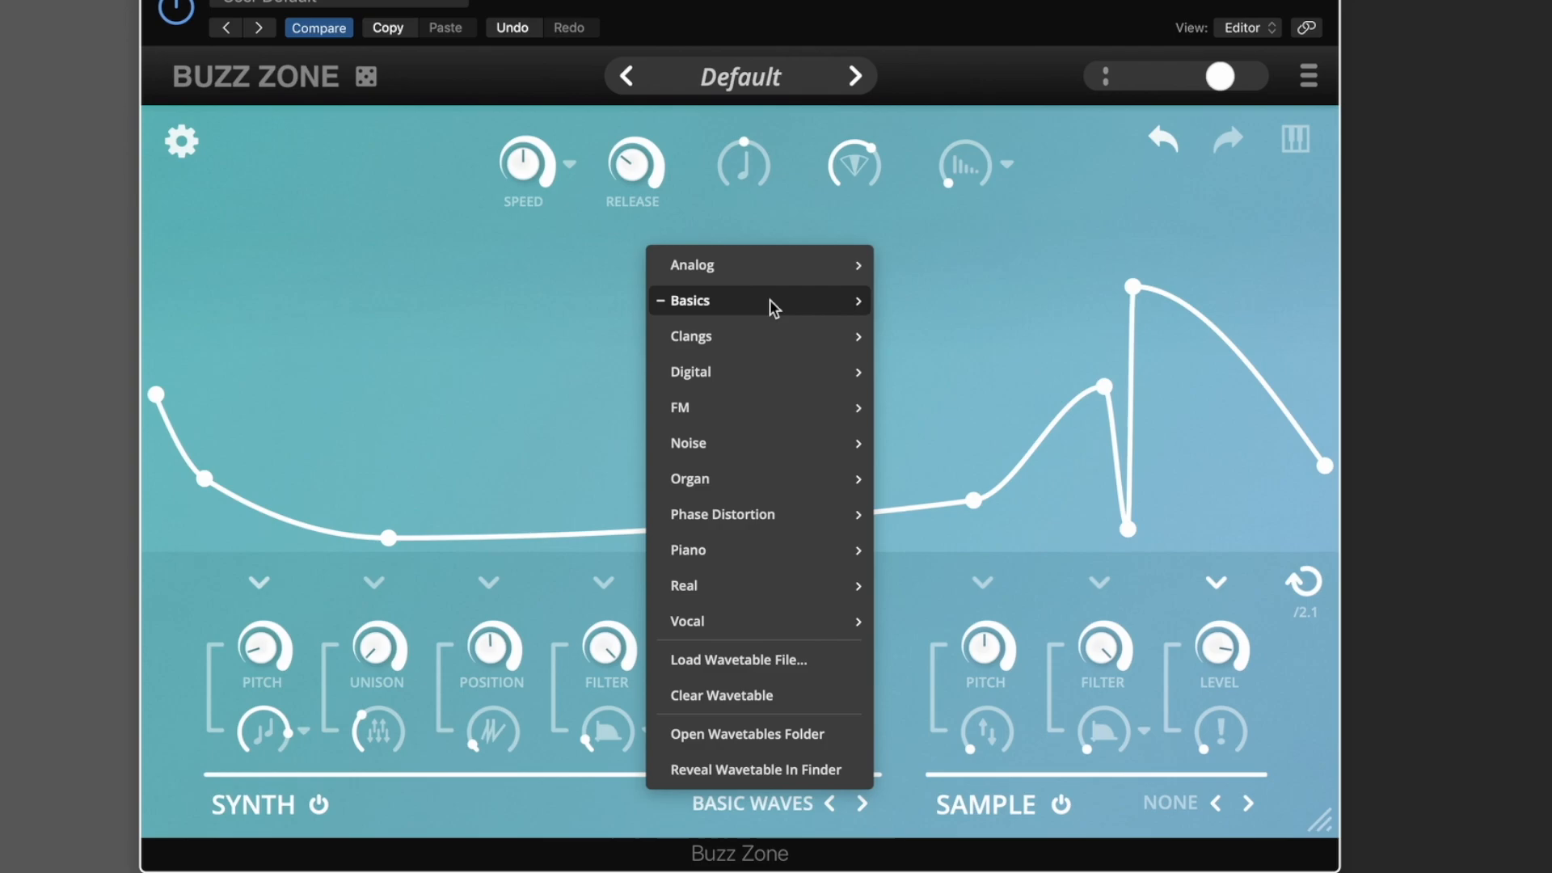
mouse_move(769, 299)
click(952, 437)
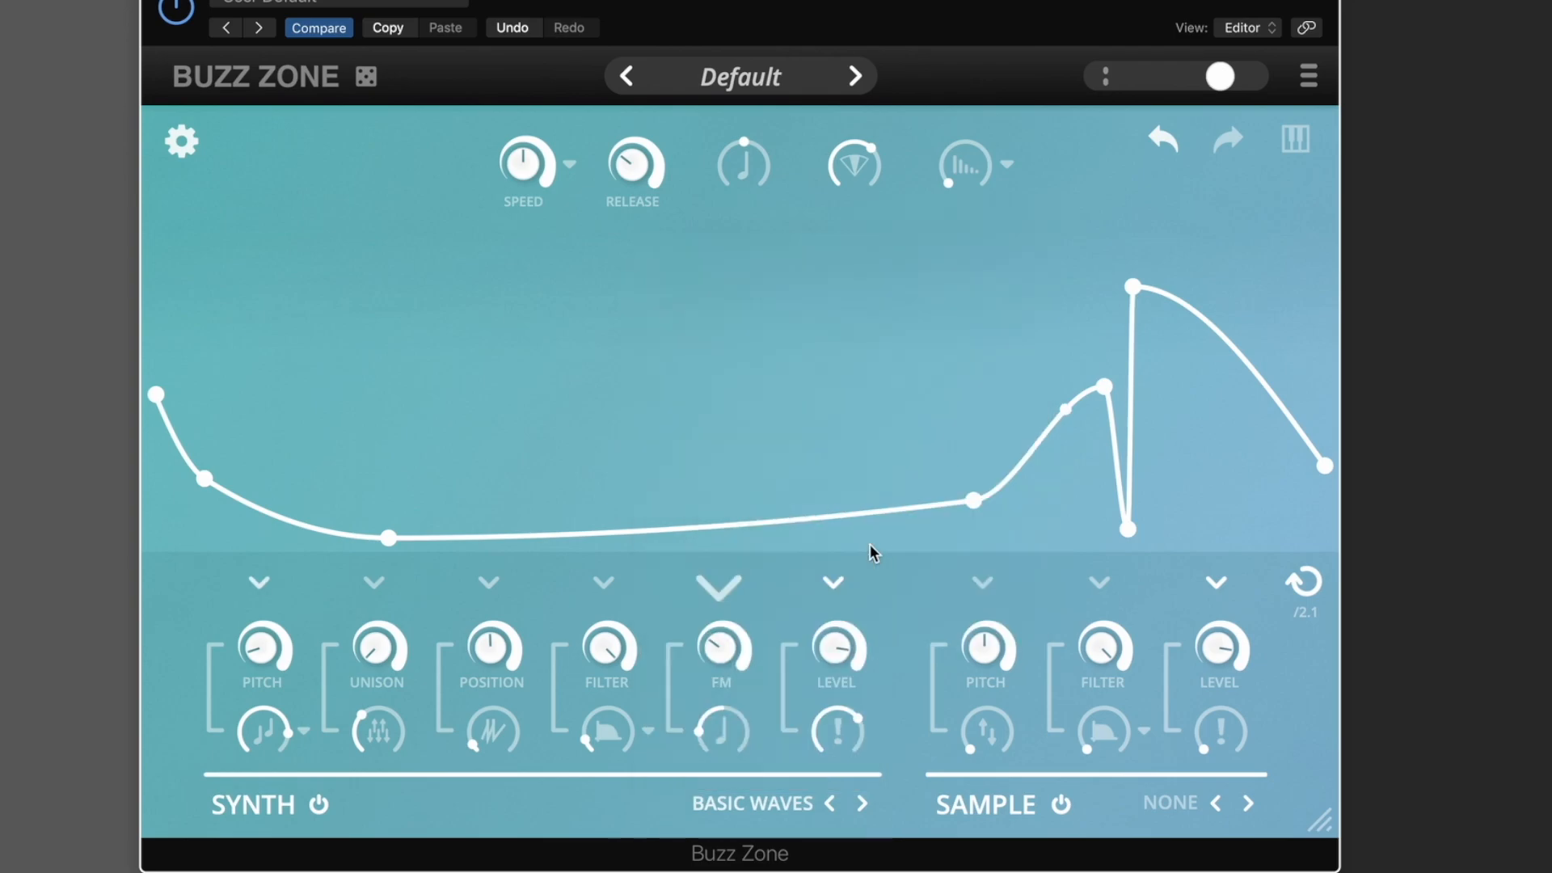
- Lower the Synth FM amount to 0.06 and turn the dial beneath Synth Level down to near its minimum
drag(702, 625, 715, 713)
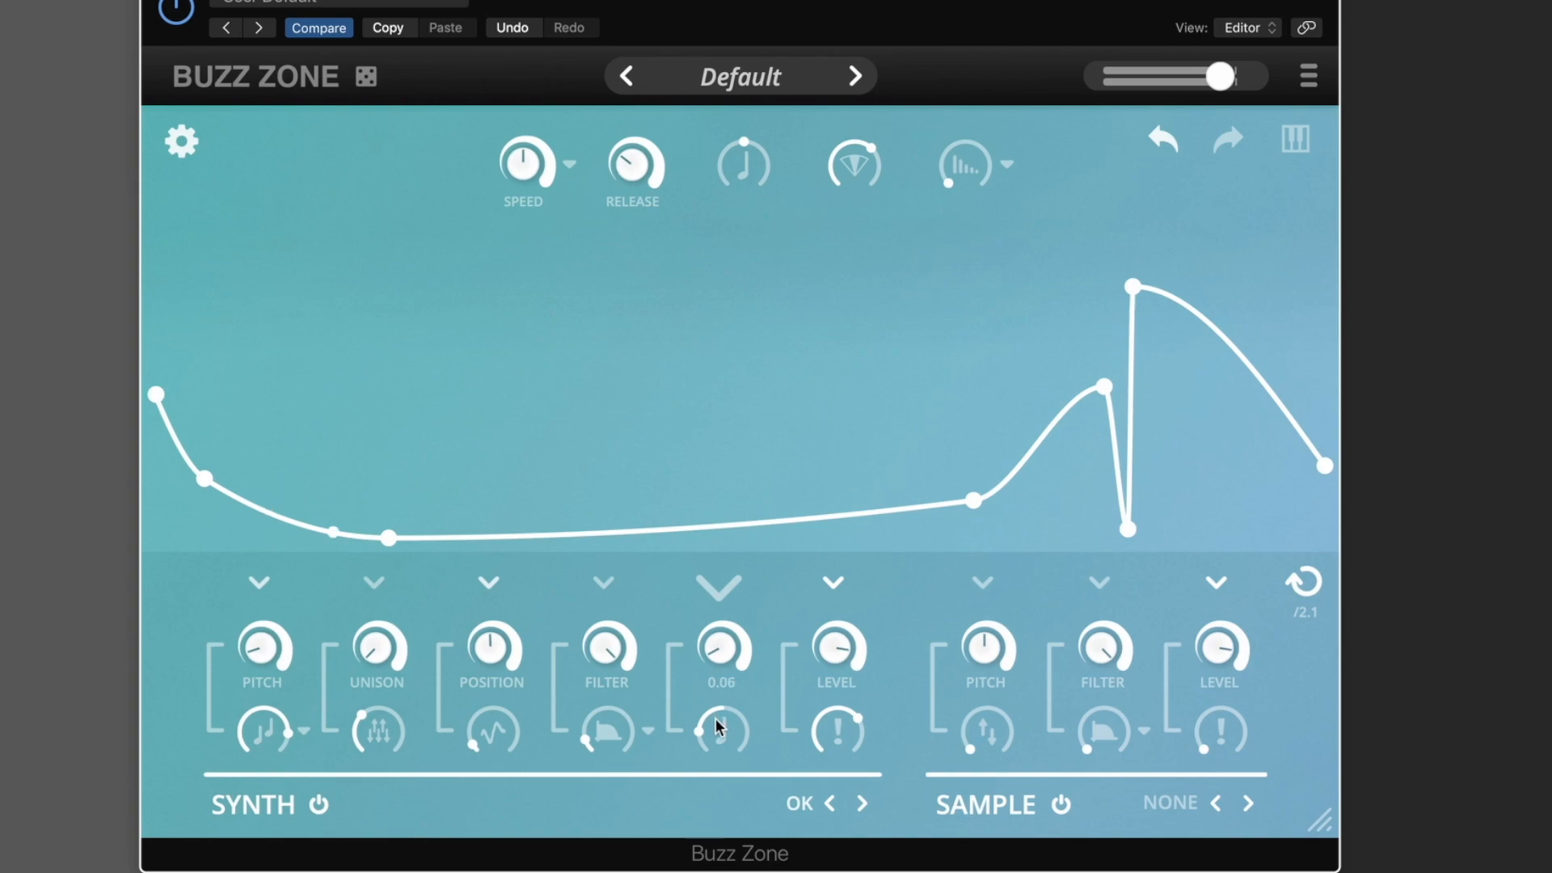
drag(836, 723, 834, 842)
drag(839, 740, 840, 783)
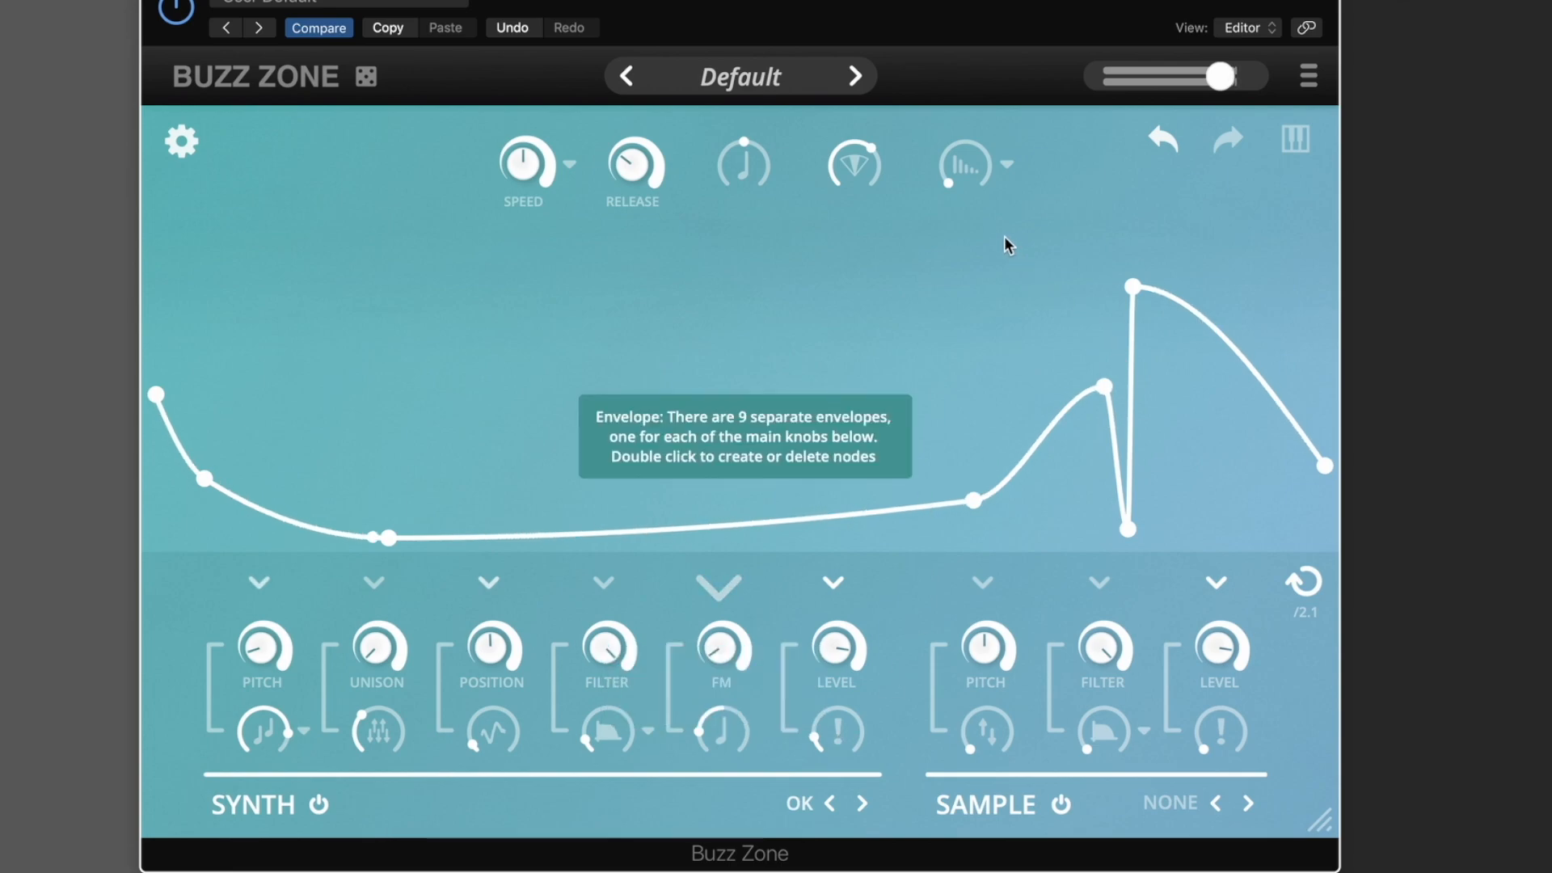
- Set the effect type to Medium Hall and raise its amount to about two-thirds
click(1005, 163)
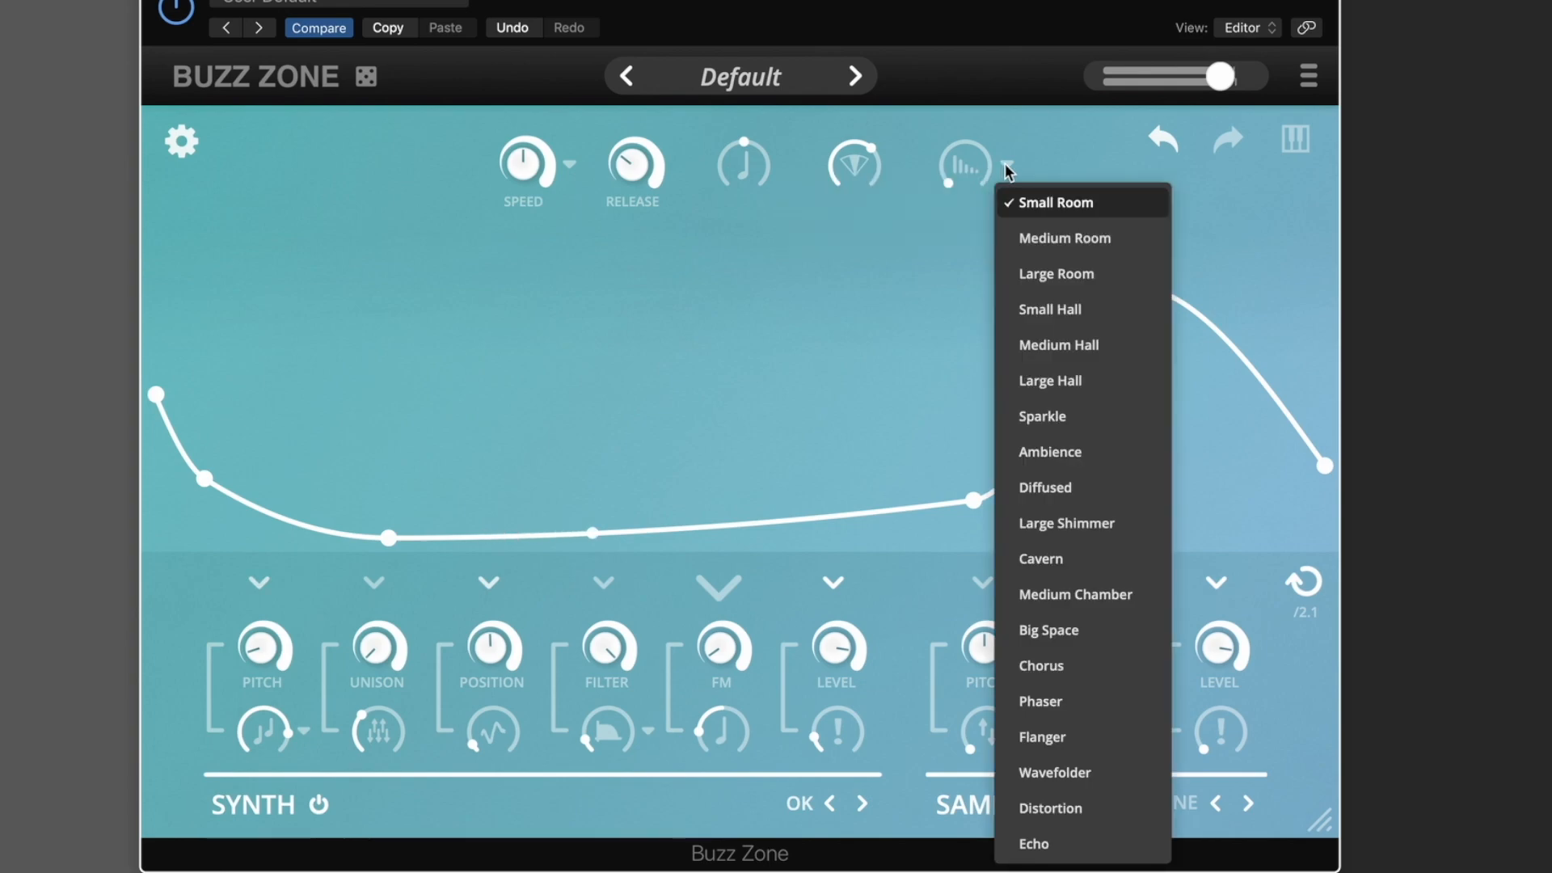
click(1058, 345)
drag(958, 144, 956, 60)
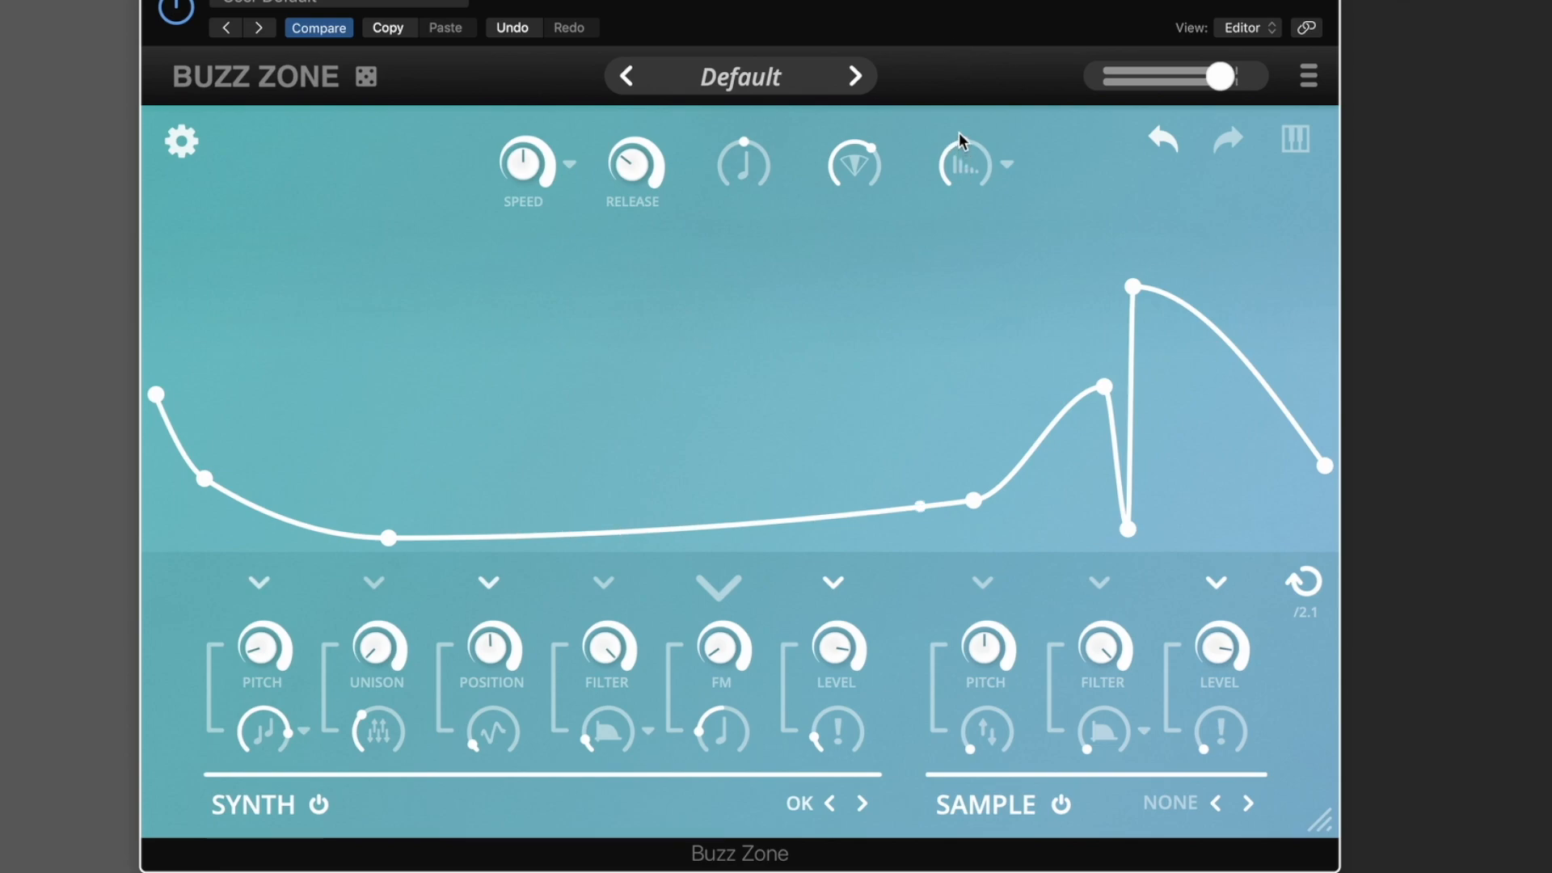
mouse_move(959, 129)
mouse_down()
mouse_move(962, 143)
mouse_move(962, 130)
mouse_up()
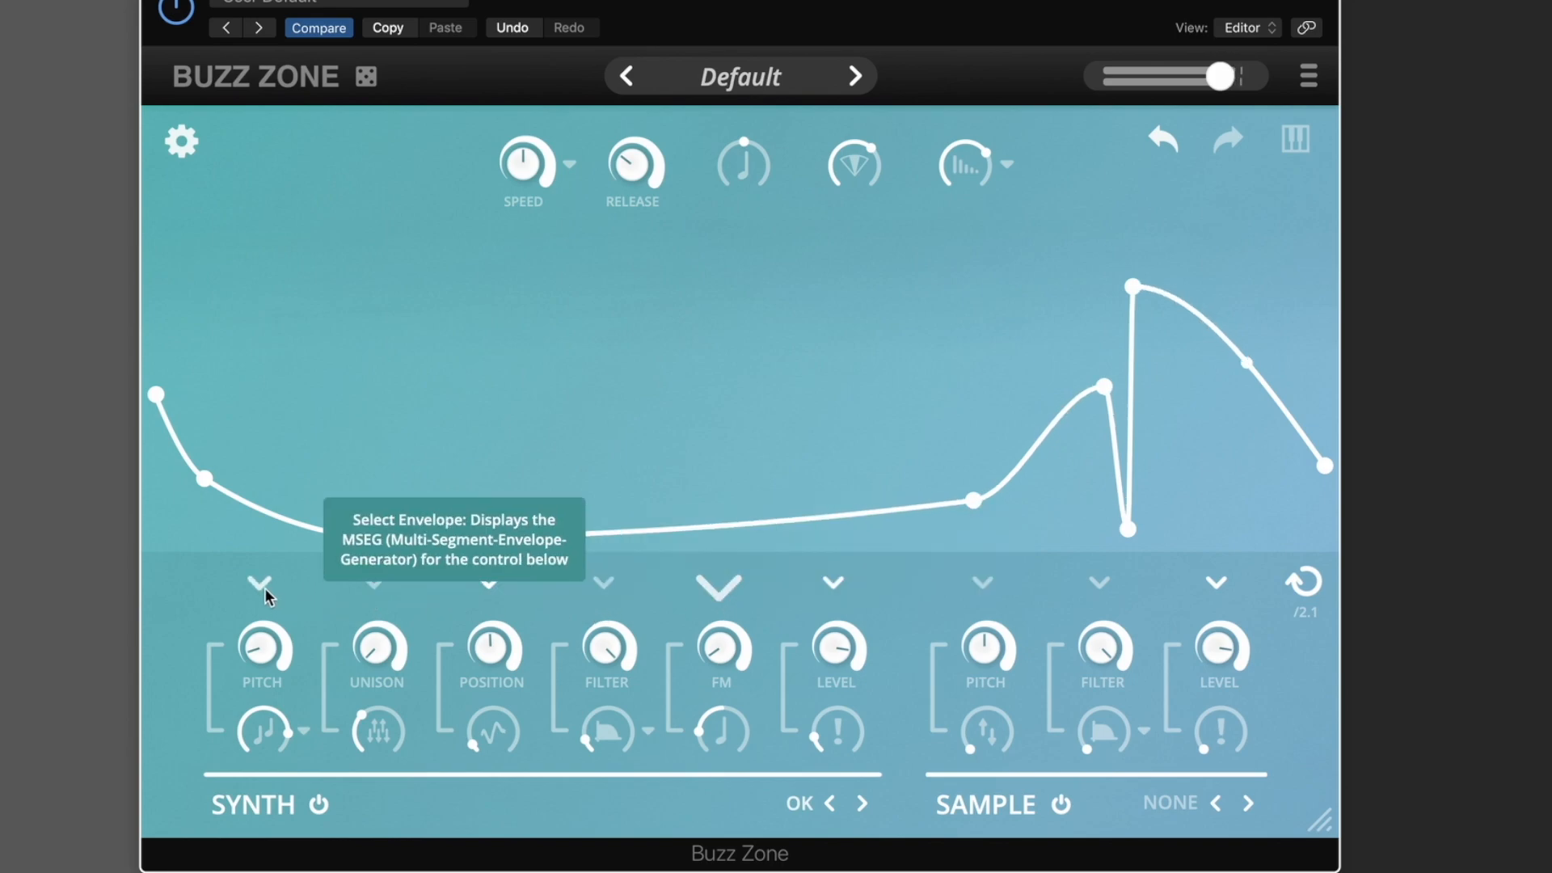
mouse_move(591, 683)
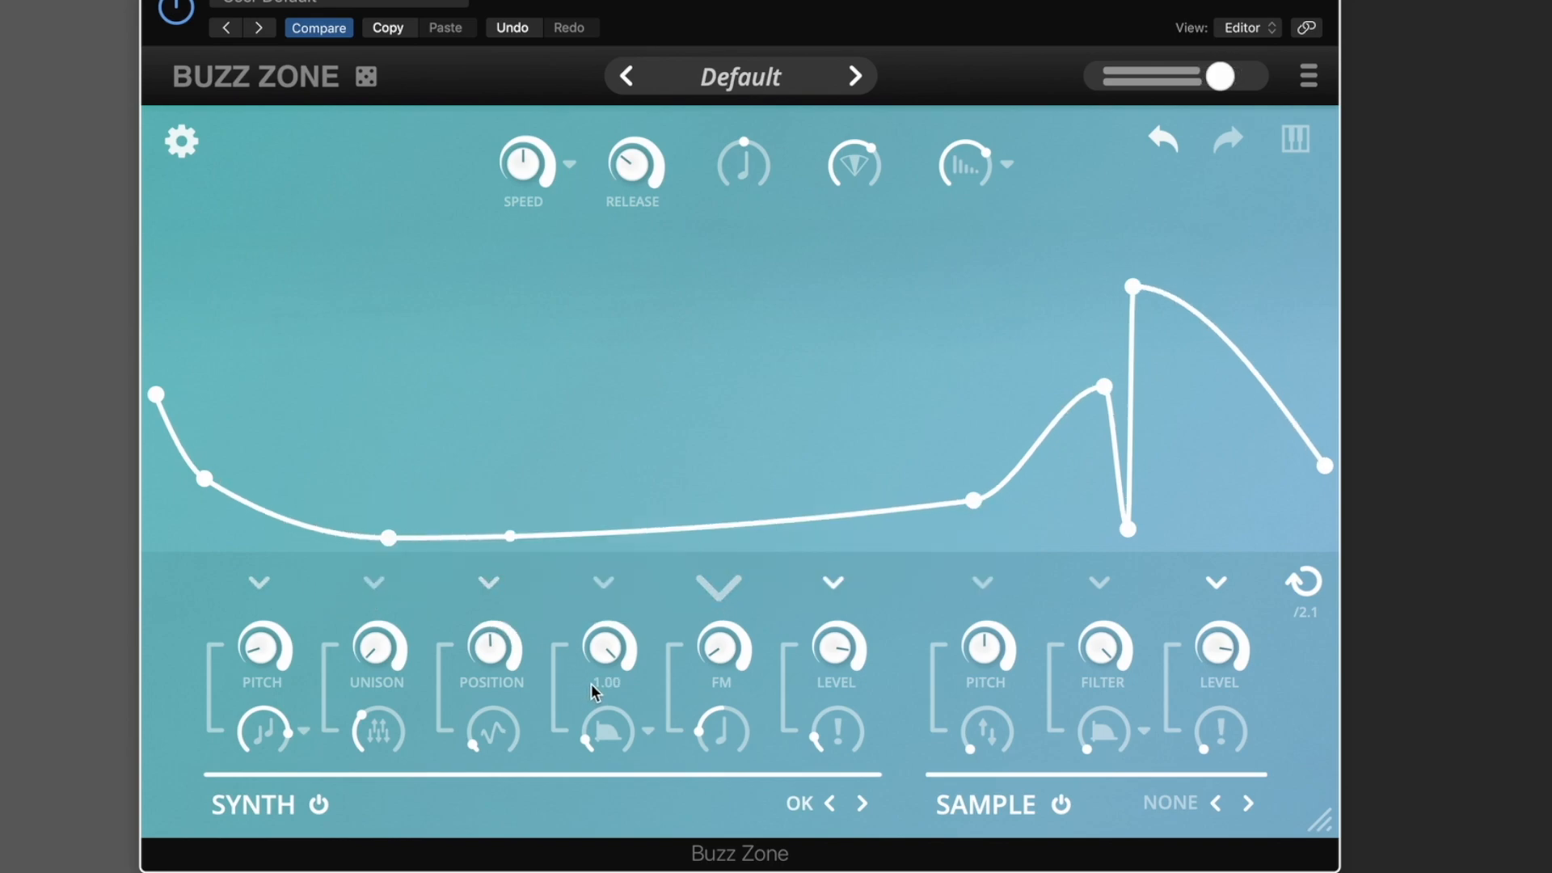